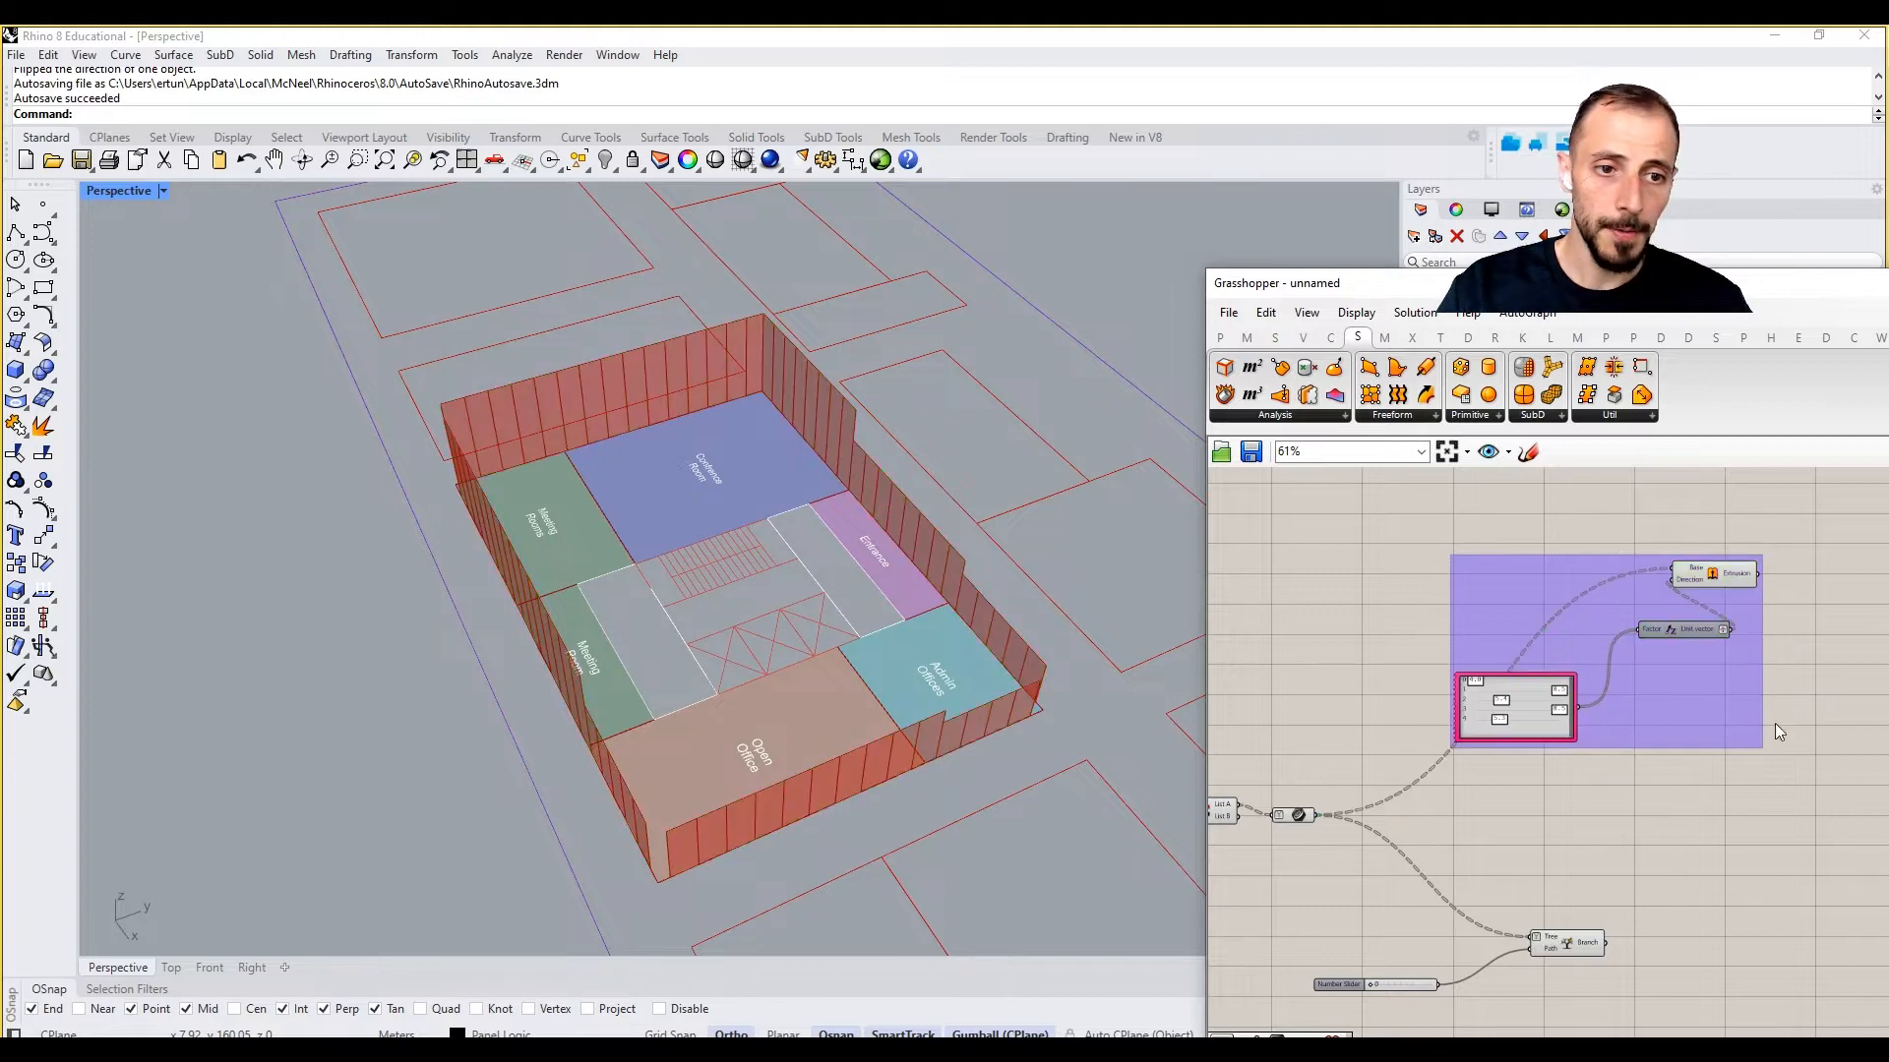
Step: Turn off the preview of the Extrusion component and move its purple group higher on the canvas
{"action": "left_click", "coordinate": [1730, 573]}
{"action": "middle_click", "coordinate": [1697, 516]}
{"action": "left_click", "coordinate": [1718, 550]}
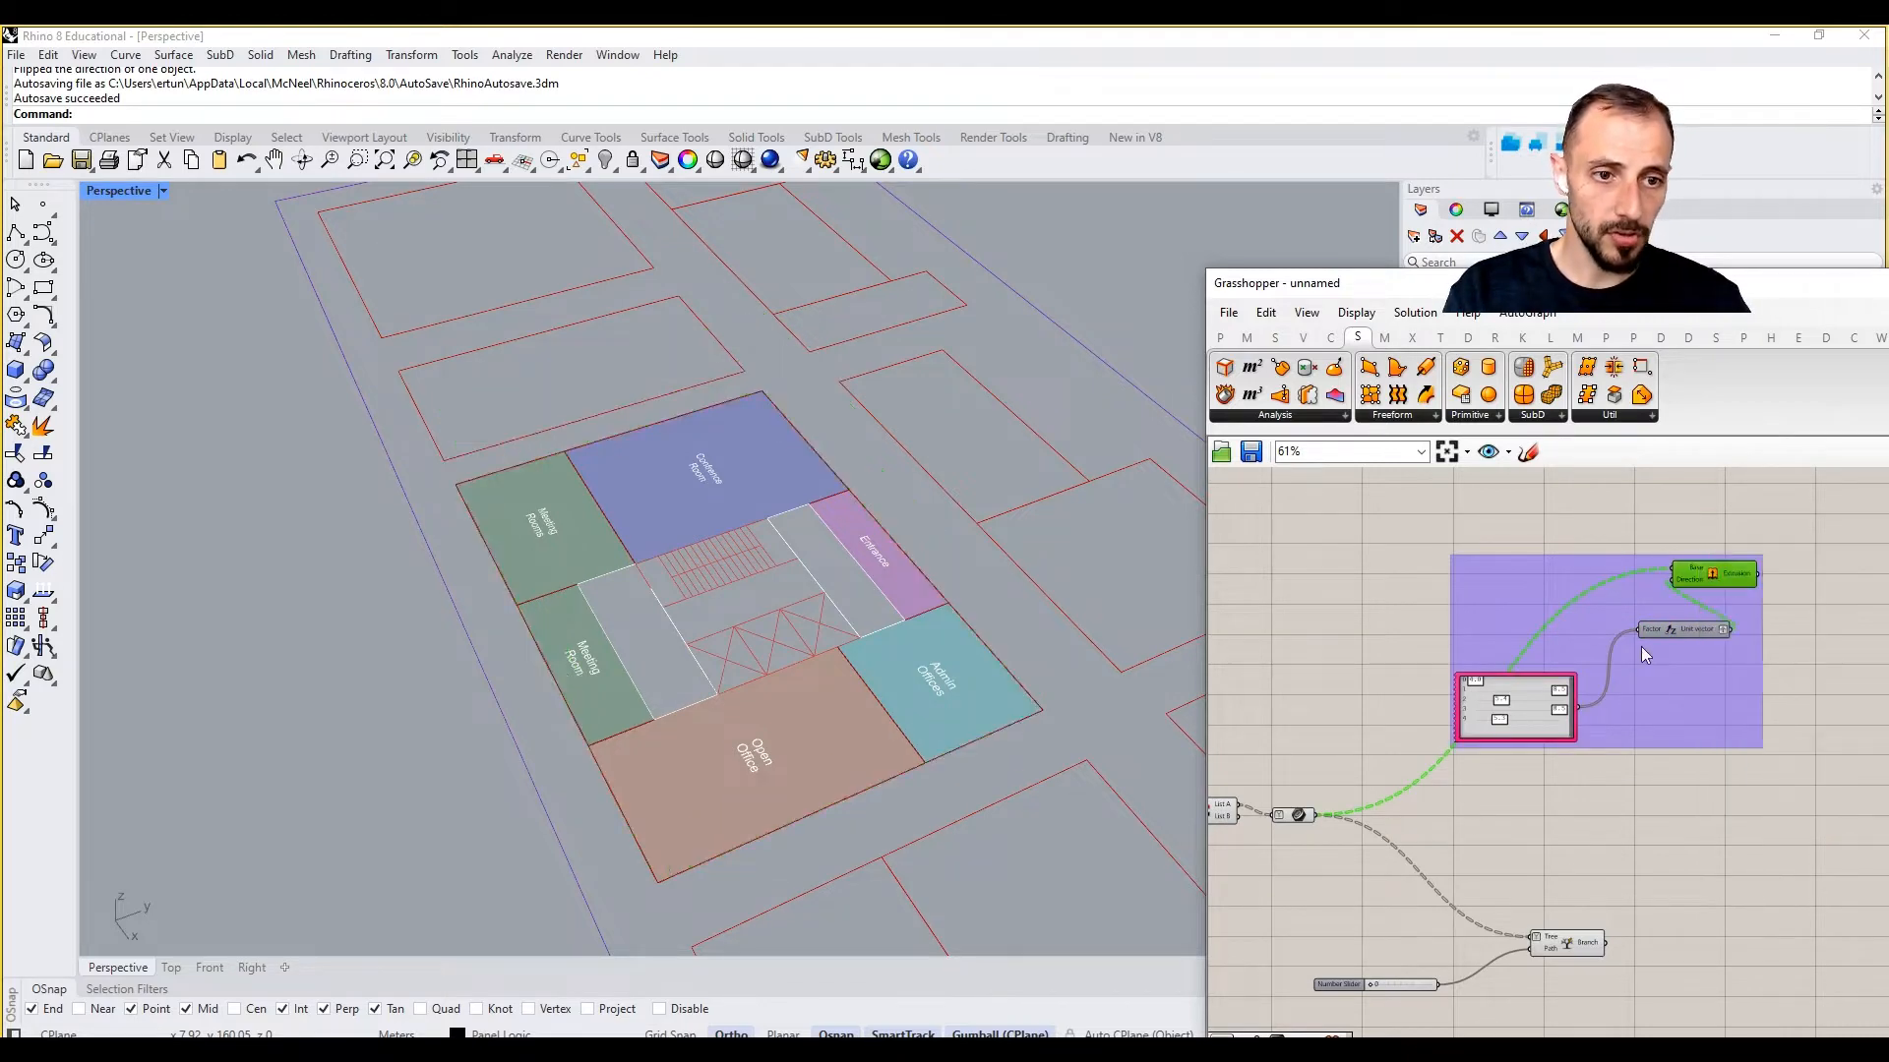
{"action": "left_click_drag", "start_coordinate": [1658, 722], "coordinate": [1658, 651]}
Step: Move the Tree Branch component and its number slider lower on the canvas, away from the extrusion group
{"action": "left_click_drag", "start_coordinate": [1632, 904], "coordinate": [1387, 1018]}
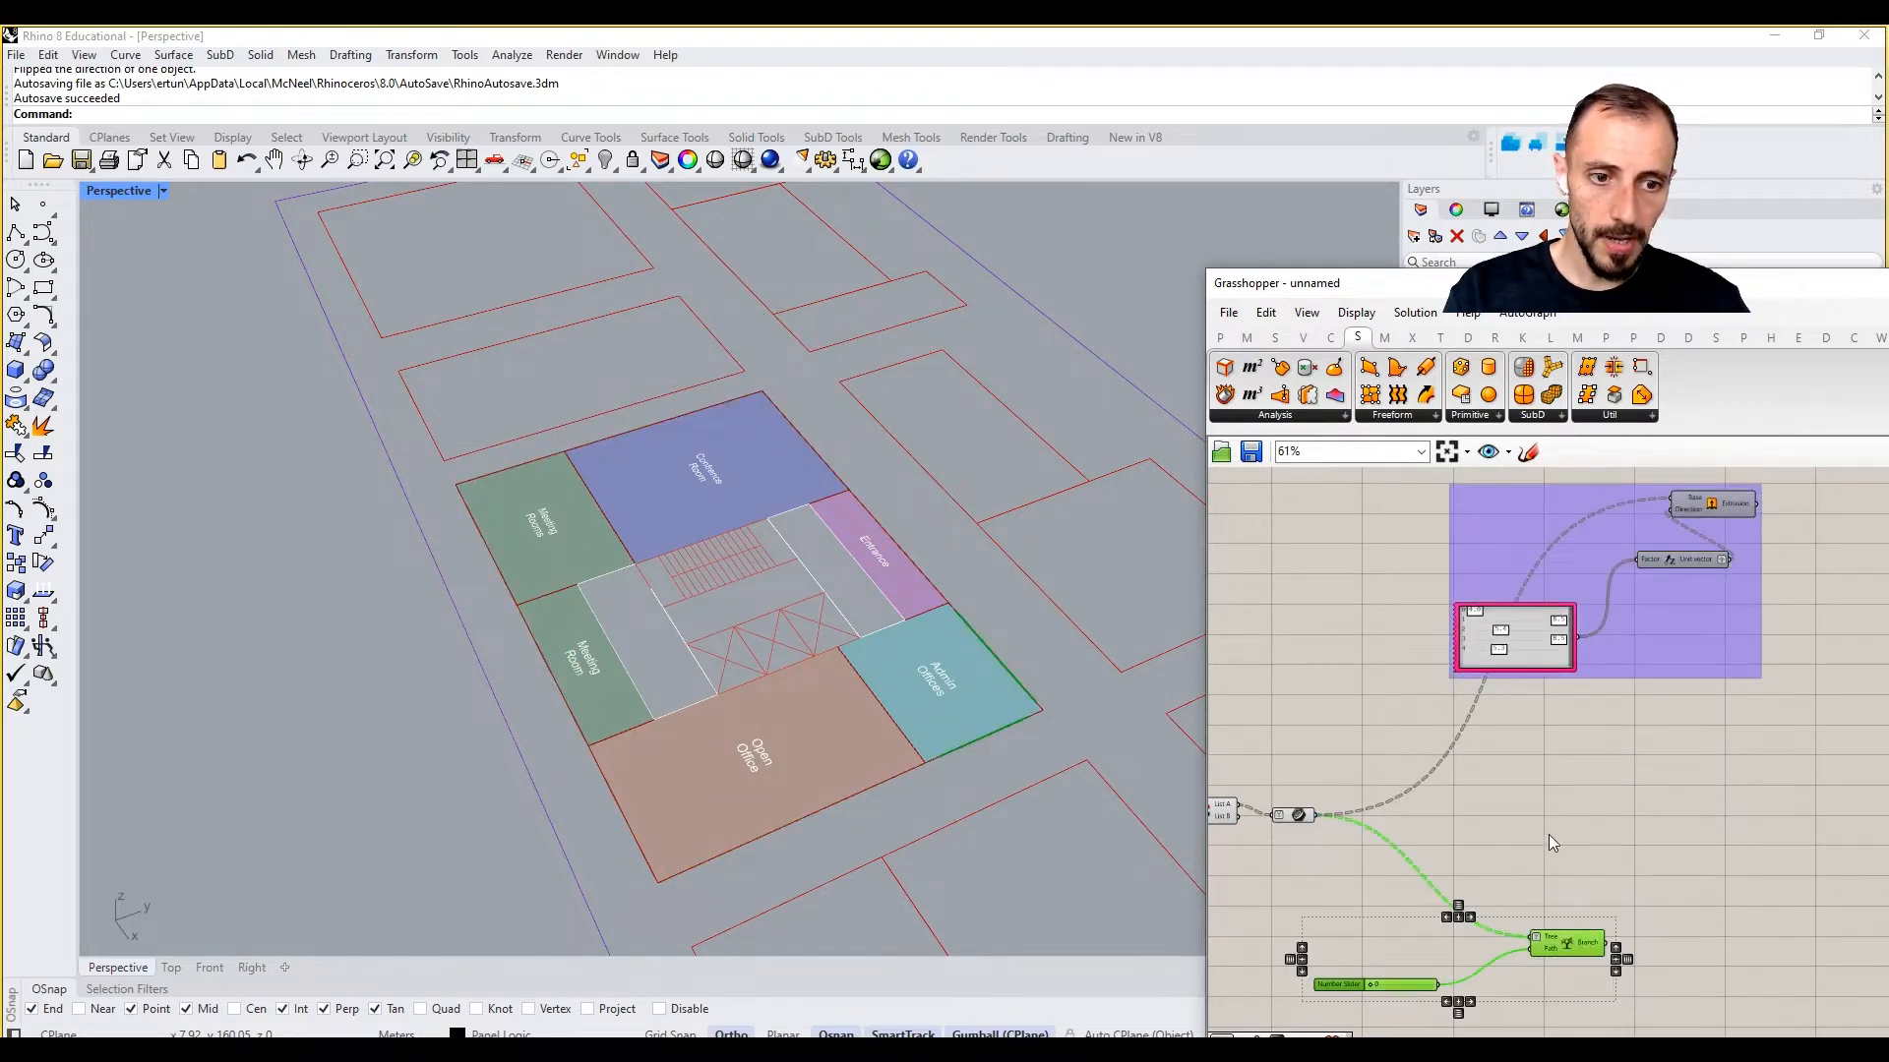
{"action": "right_click_drag", "start_coordinate": [1584, 942], "coordinate": [1606, 827]}
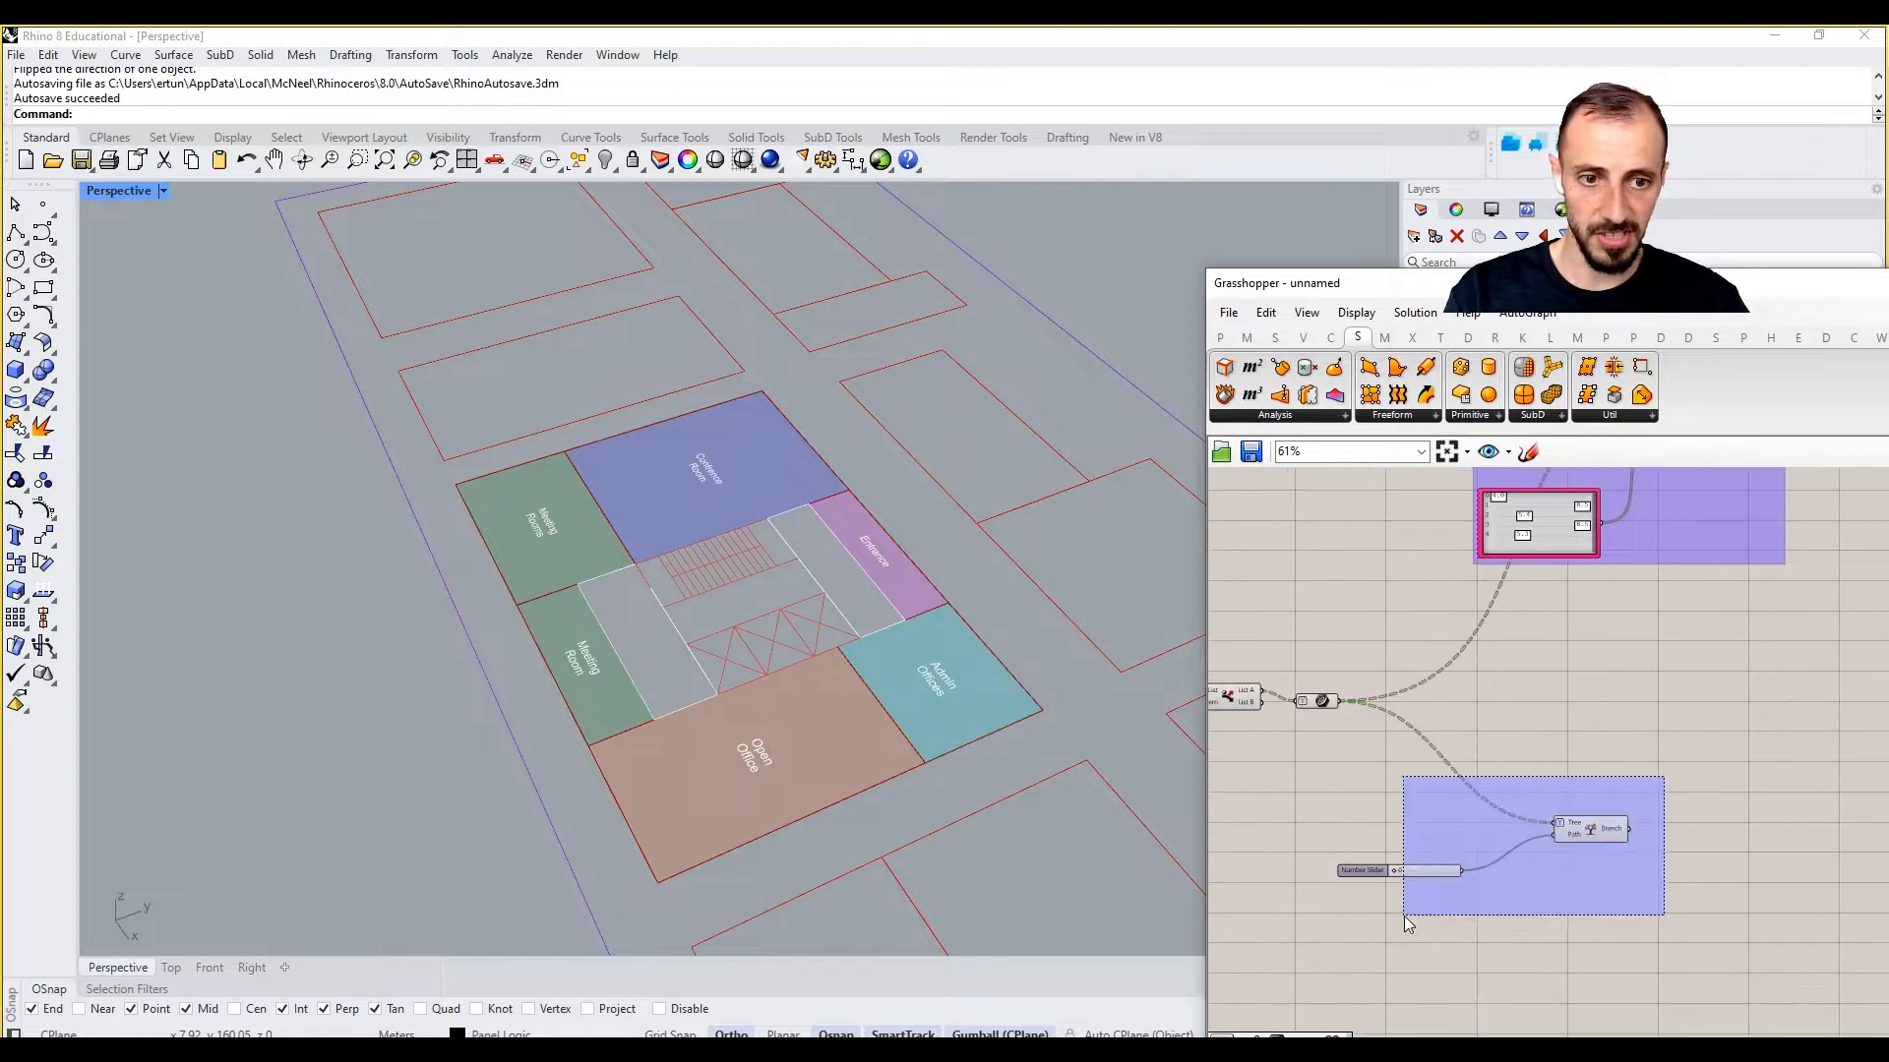
{"action": "right_click", "coordinate": [1593, 714]}
{"action": "left_click", "coordinate": [1600, 745]}
{"action": "scroll", "coordinate": [1603, 753], "scroll_direction": "down", "scroll_amount": 2}
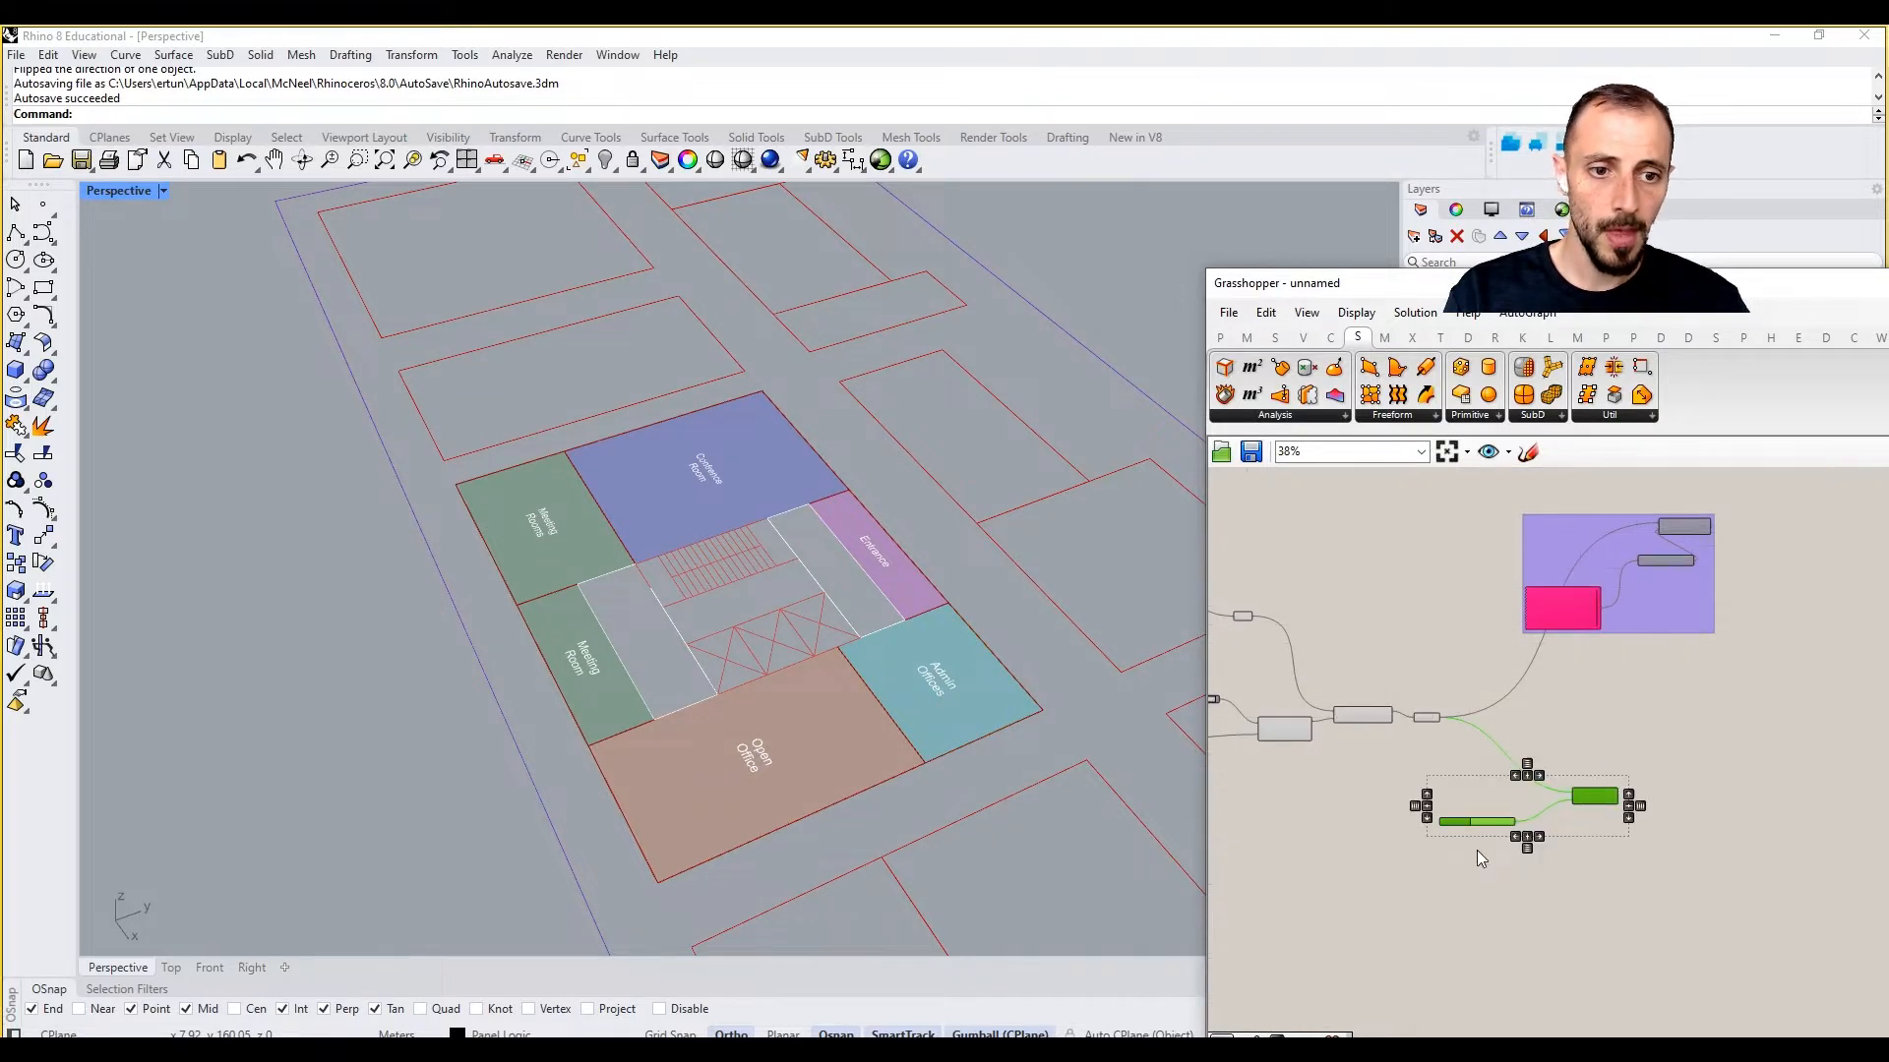
{"action": "left_click_drag", "start_coordinate": [1595, 792], "coordinate": [1566, 881]}
{"action": "left_click", "coordinate": [1604, 760]}
Step: Duplicate the facade definition groups, leaving out the initial curve group, and place the copy beside the extrusion group
{"action": "scroll", "coordinate": [1604, 753], "scroll_direction": "down", "scroll_amount": 5}
{"action": "right_click_drag", "start_coordinate": [1604, 753], "coordinate": [1553, 901]}
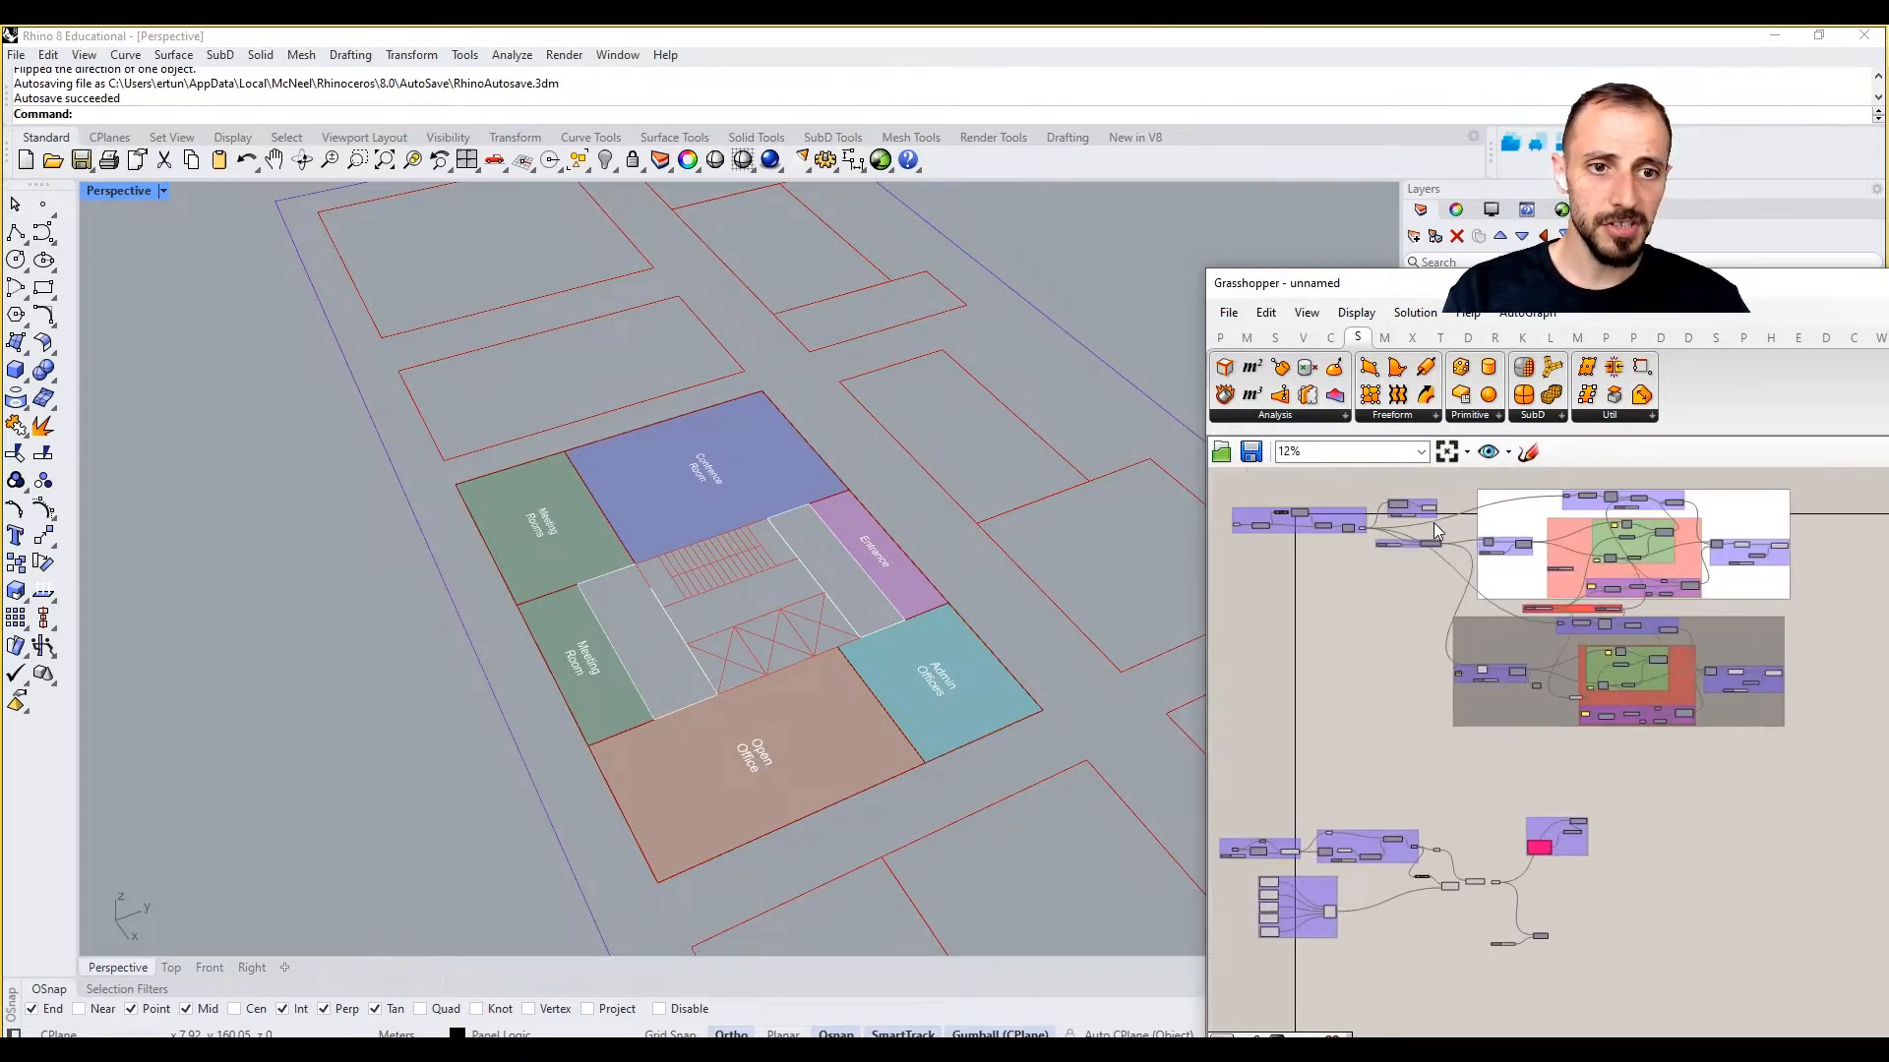
{"action": "right_click_drag", "start_coordinate": [1386, 528], "coordinate": [1351, 623]}
{"action": "scroll", "coordinate": [1328, 600], "scroll_direction": "up", "scroll_amount": 3}
{"action": "scroll", "coordinate": [1284, 566], "scroll_direction": "down", "scroll_amount": 5}
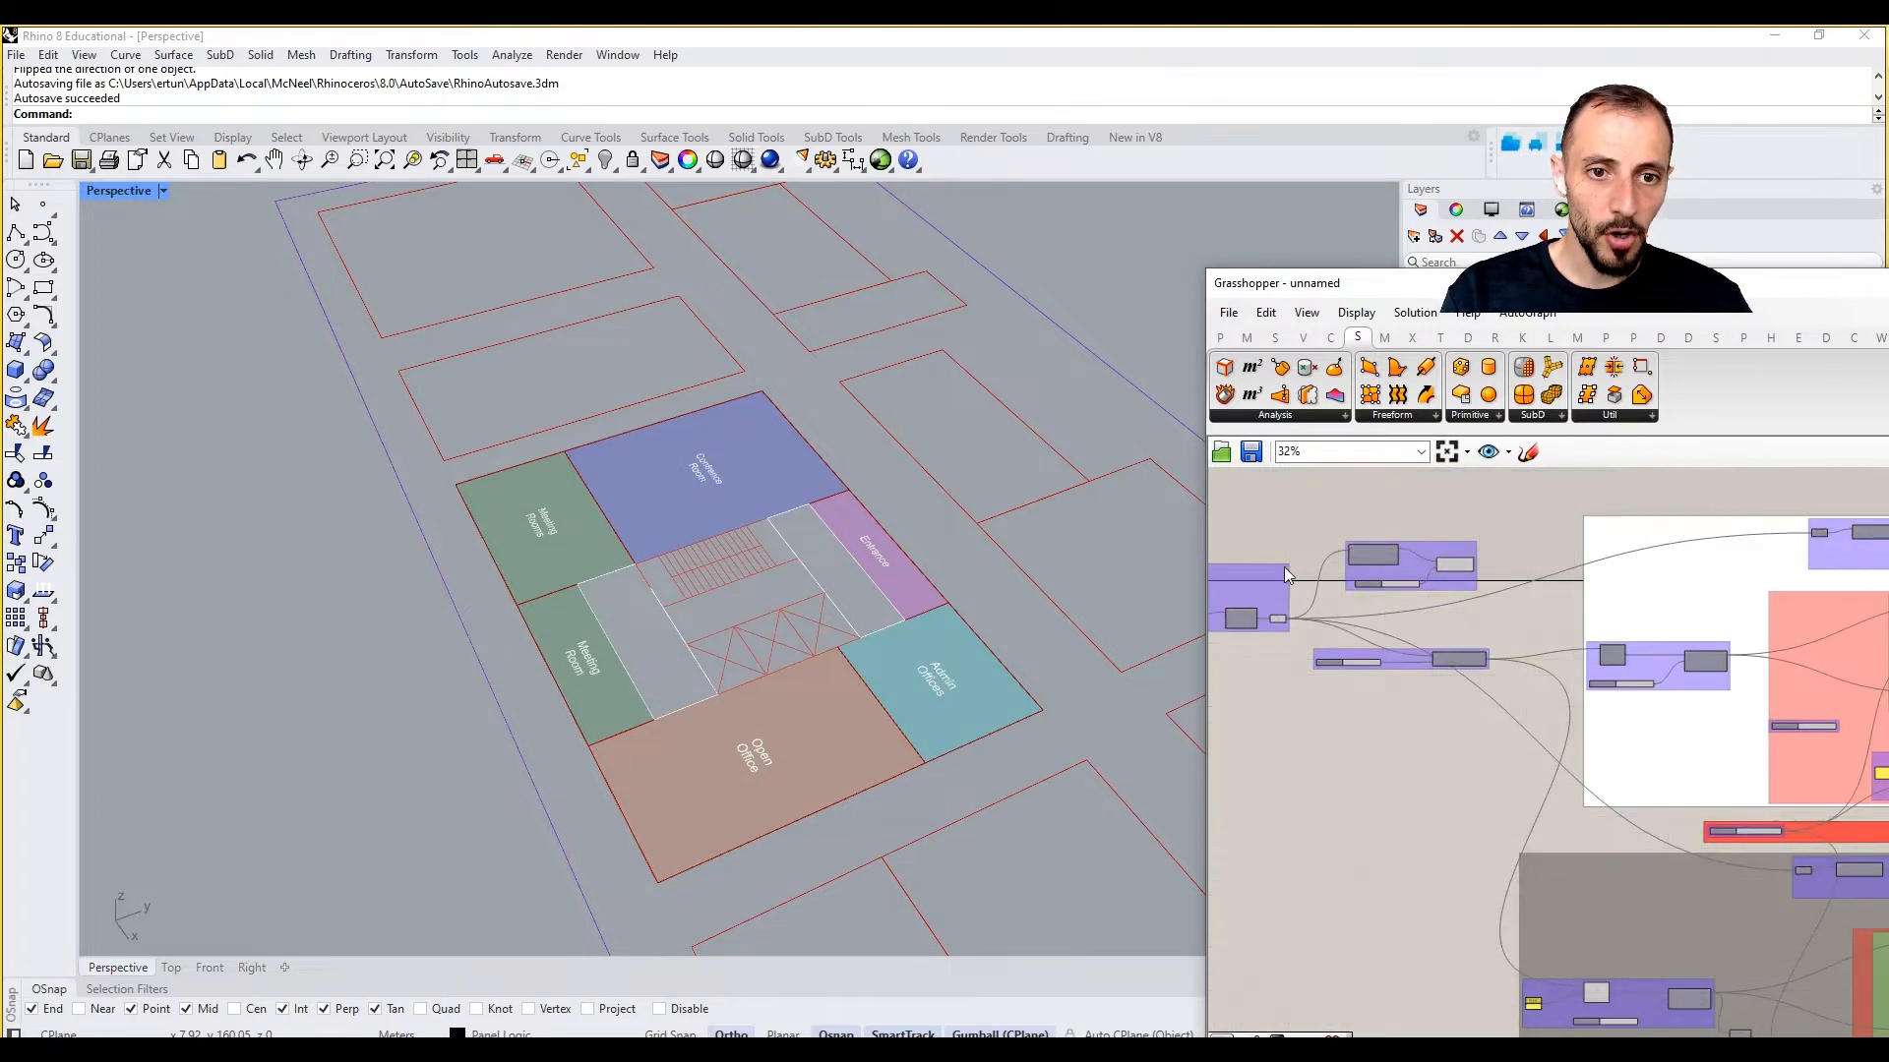
{"action": "left_click_drag", "start_coordinate": [1275, 494], "coordinate": [1749, 805]}
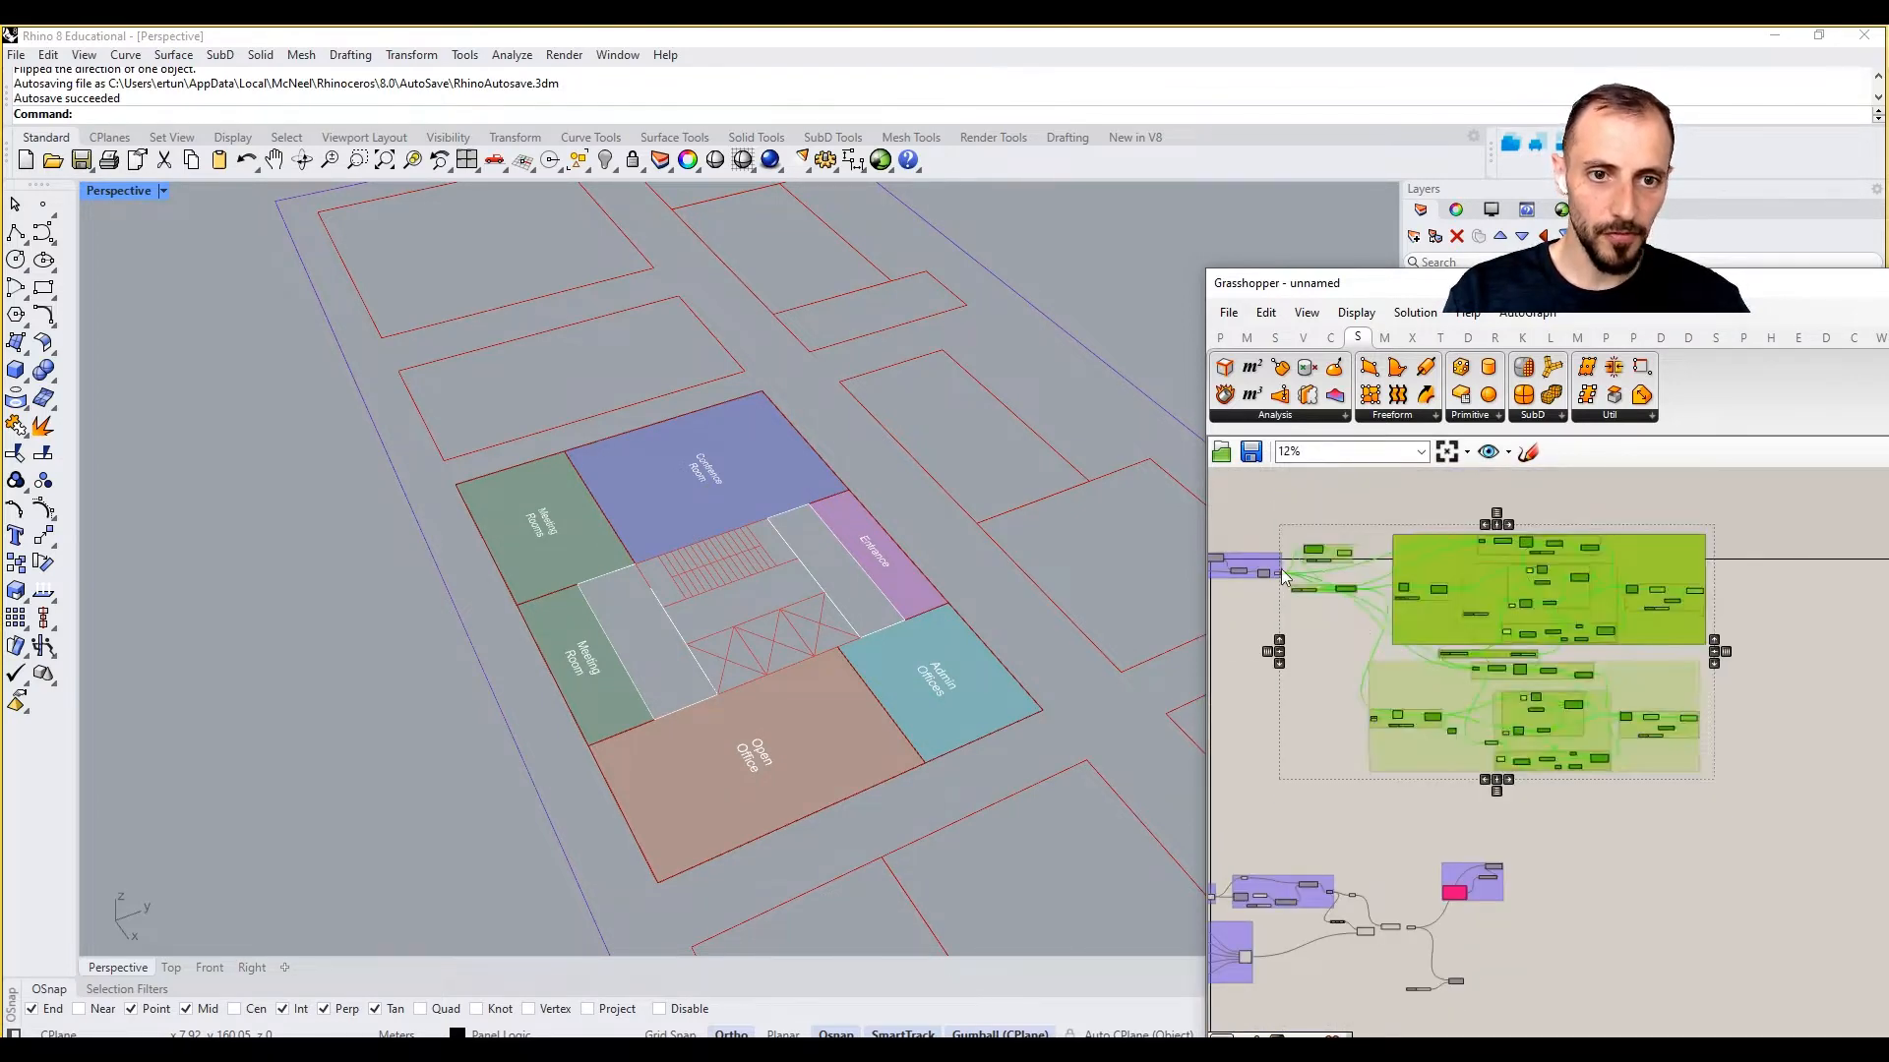
{"action": "scroll", "coordinate": [1285, 594], "scroll_direction": "up", "scroll_amount": 4}
{"action": "scroll", "coordinate": [1284, 594], "scroll_direction": "up", "scroll_amount": 4}
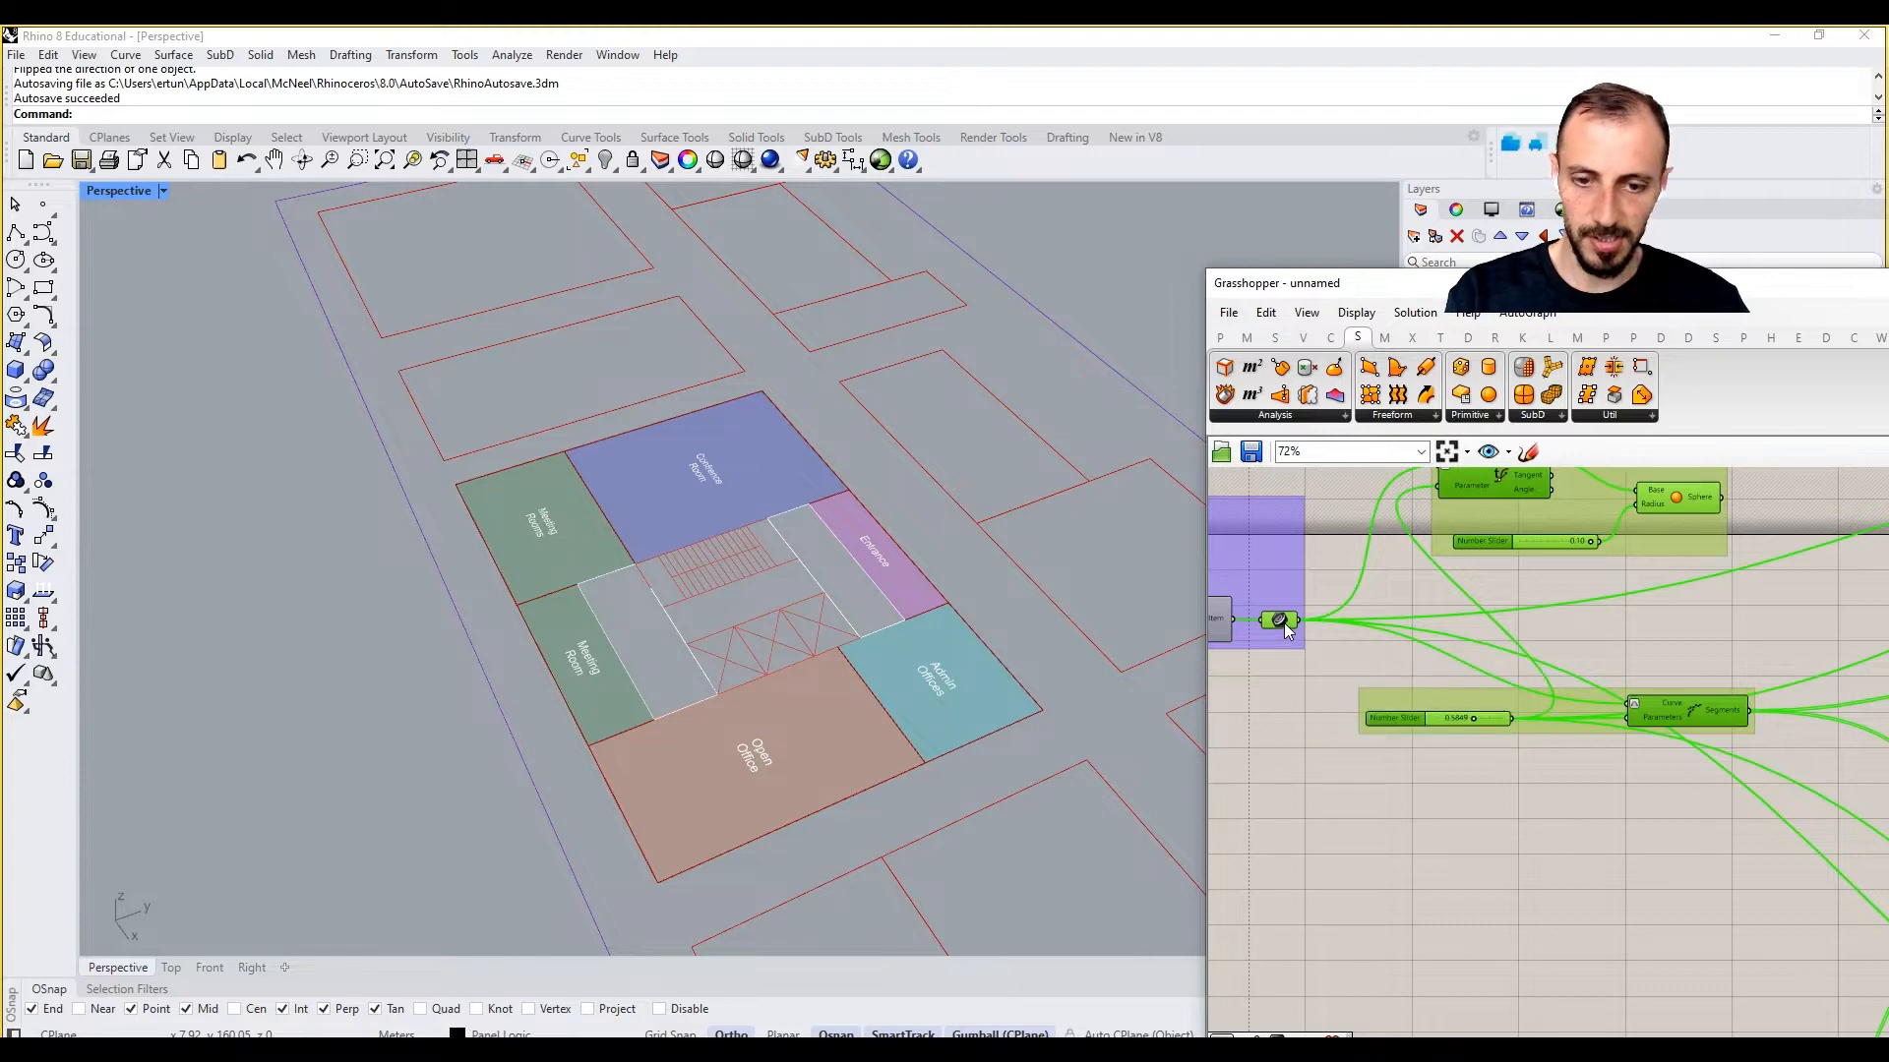
{"action": "scroll", "coordinate": [1286, 625], "scroll_direction": "down", "scroll_amount": 6}
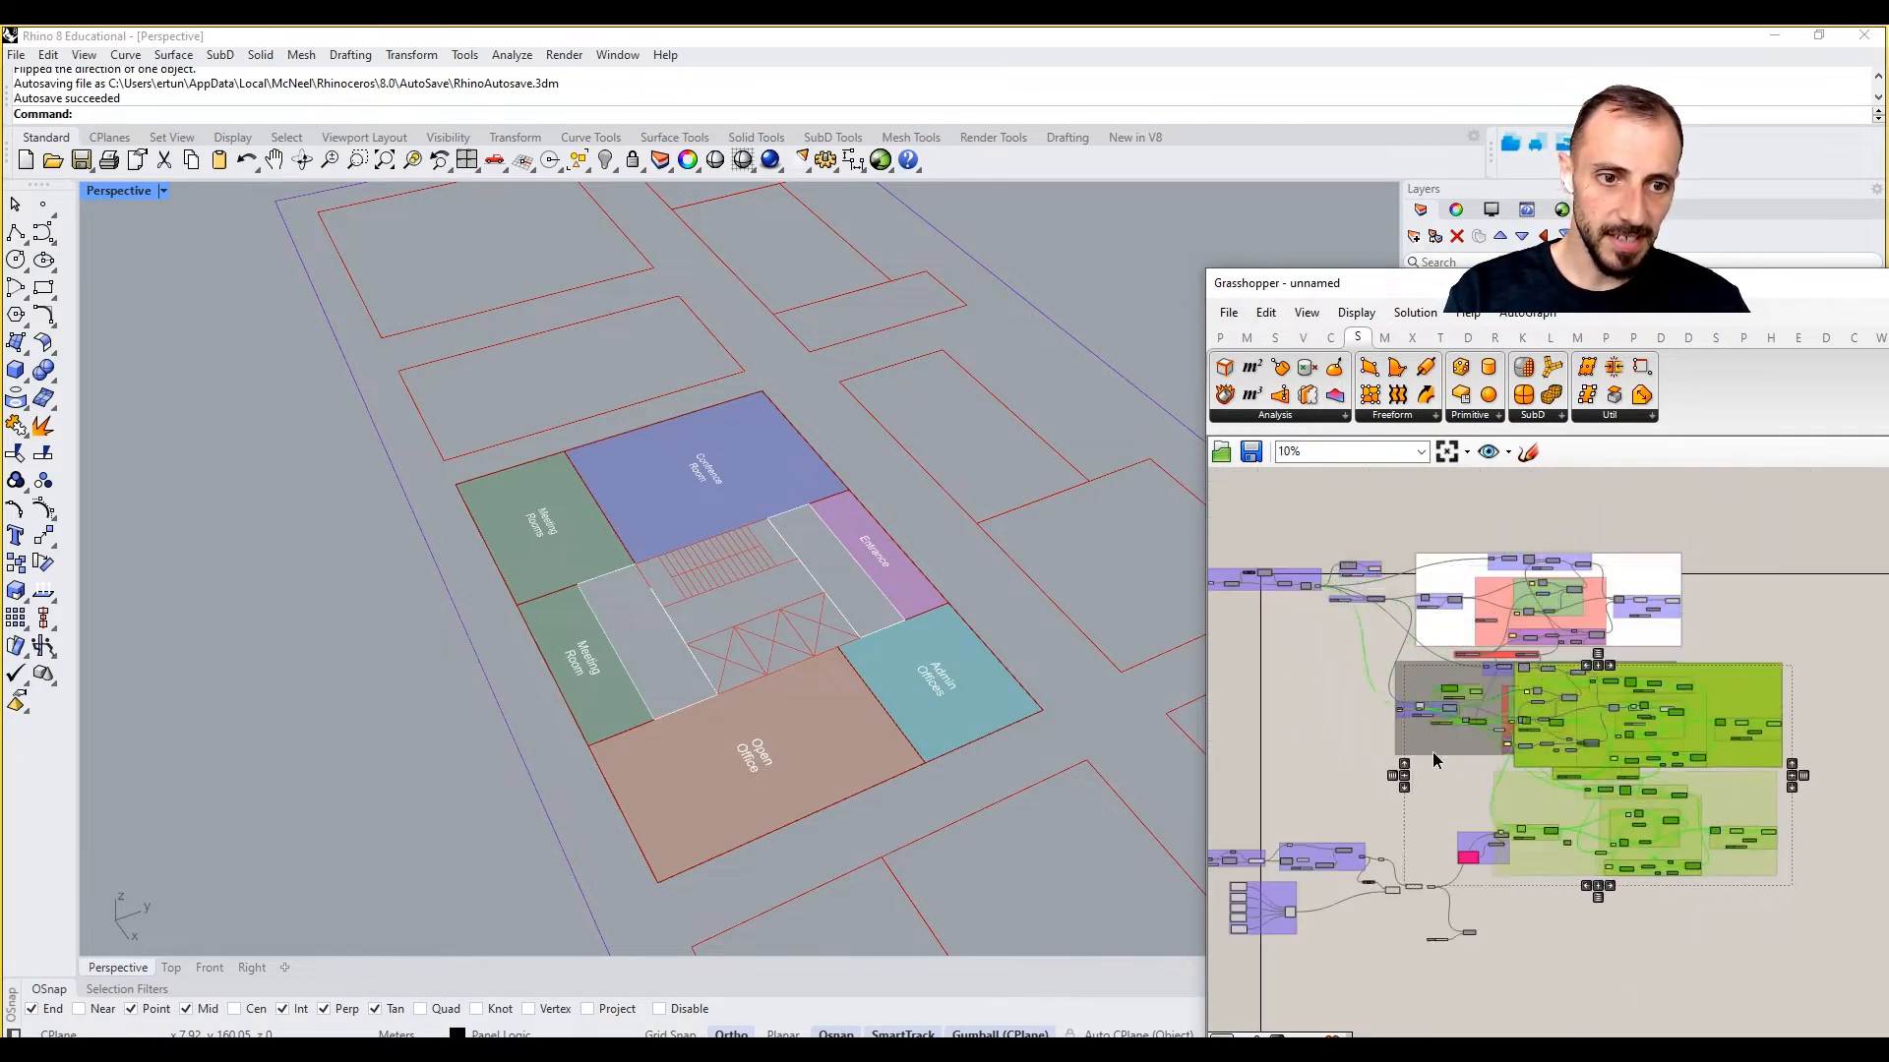
Step: Add a Curve parameter, feed it from the existing building curve parameter, and connect it to the copied facade definition's input curve
{"action": "scroll", "coordinate": [1519, 894], "scroll_direction": "up", "scroll_amount": 1}
{"action": "scroll", "coordinate": [1408, 881], "scroll_direction": "up", "scroll_amount": 4}
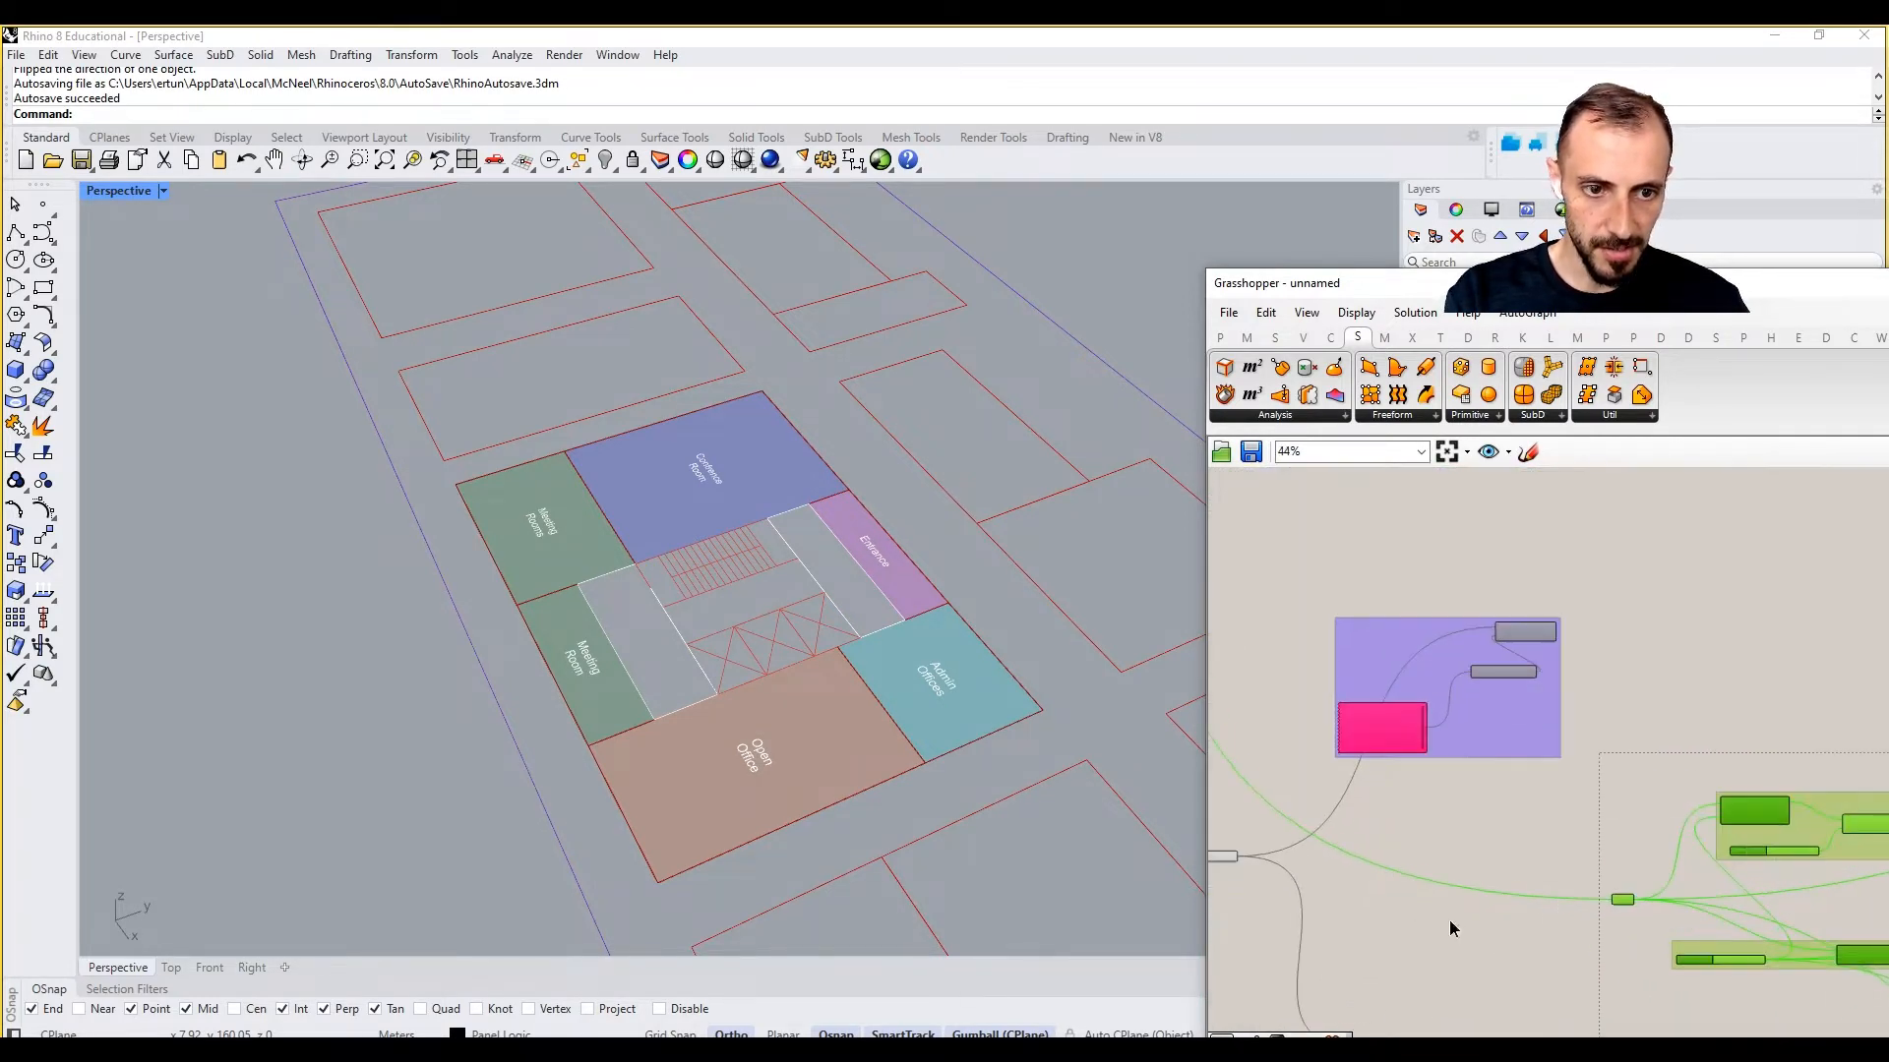
{"action": "double_click", "coordinate": [1448, 919]}
{"action": "type", "text": "curve"}
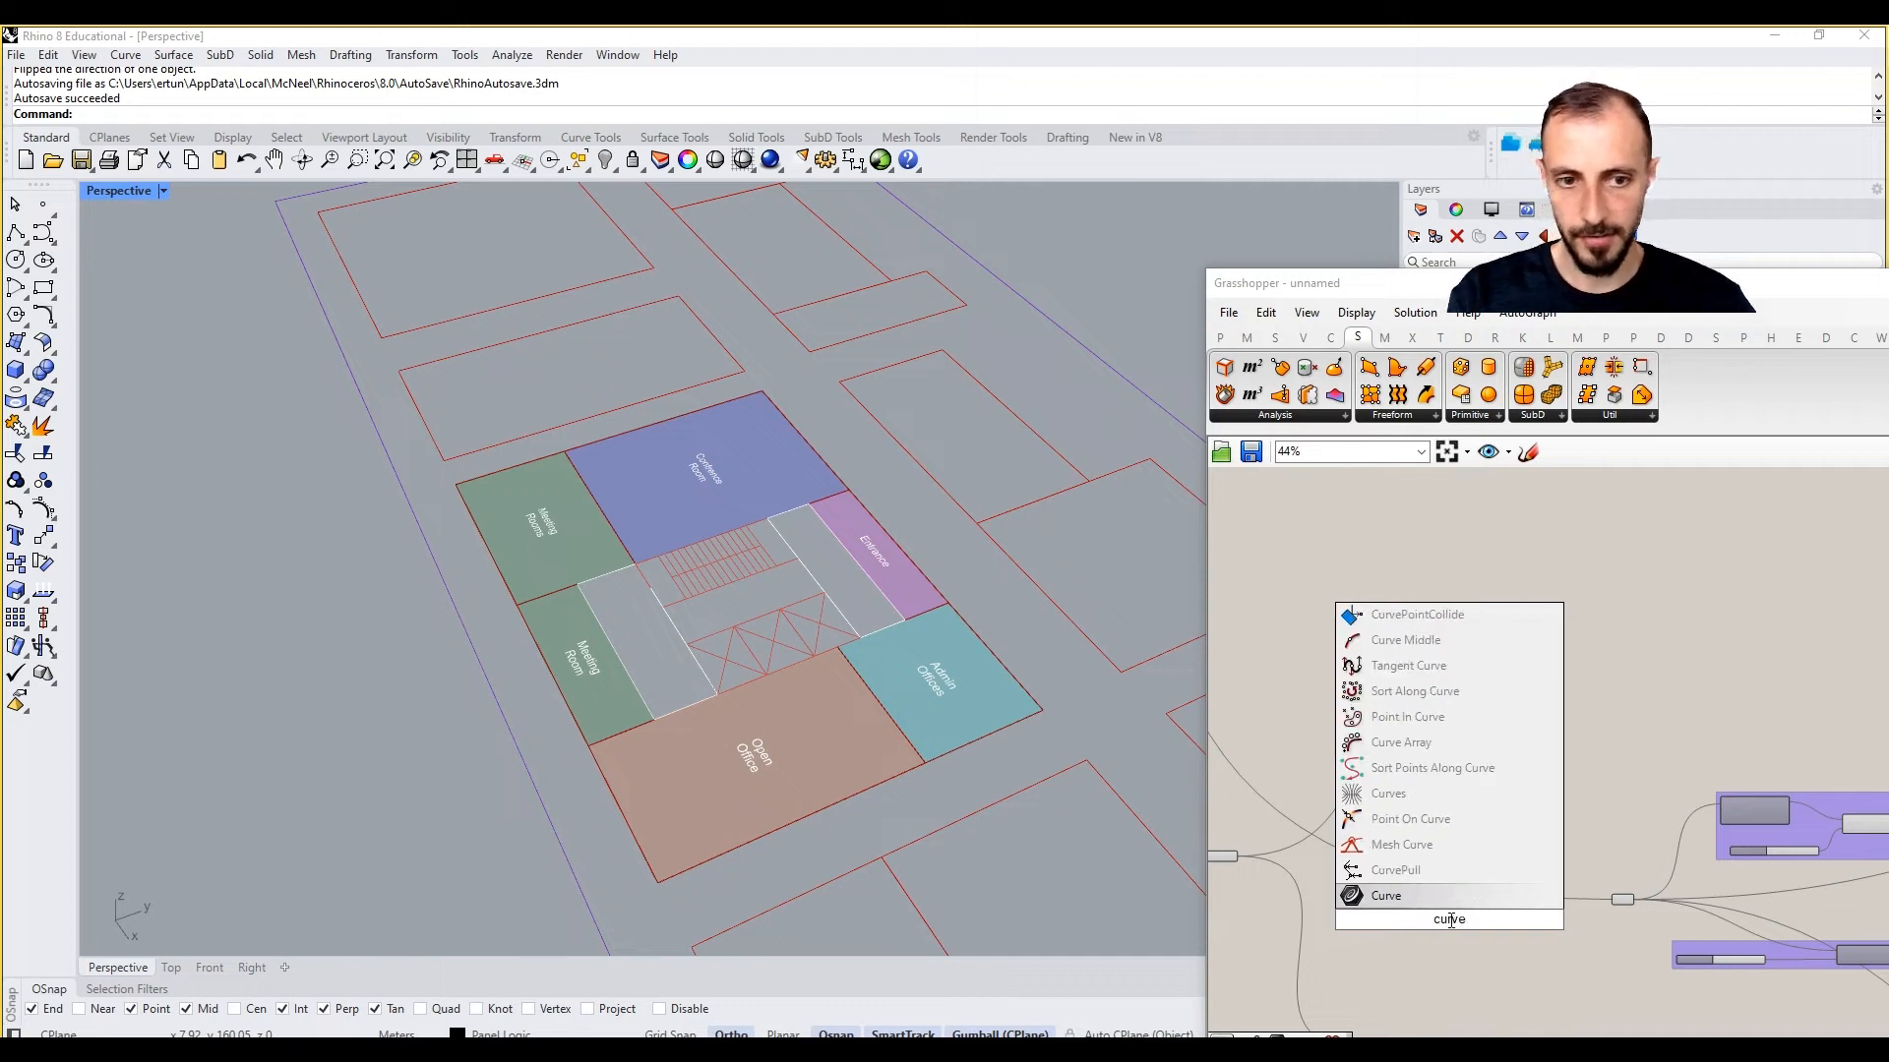
{"action": "left_click", "coordinate": [1400, 896]}
{"action": "scroll", "coordinate": [1360, 889], "scroll_direction": "up", "scroll_amount": 1}
{"action": "right_click_drag", "start_coordinate": [1349, 881], "coordinate": [1548, 883]}
{"action": "scroll", "coordinate": [1431, 860], "scroll_direction": "up", "scroll_amount": 2}
{"action": "left_click_drag", "start_coordinate": [1418, 847], "coordinate": [1753, 949]}
{"action": "right_click_drag", "start_coordinate": [1777, 975], "coordinate": [1517, 923]}
{"action": "left_click_drag", "start_coordinate": [1506, 899], "coordinate": [1765, 867]}
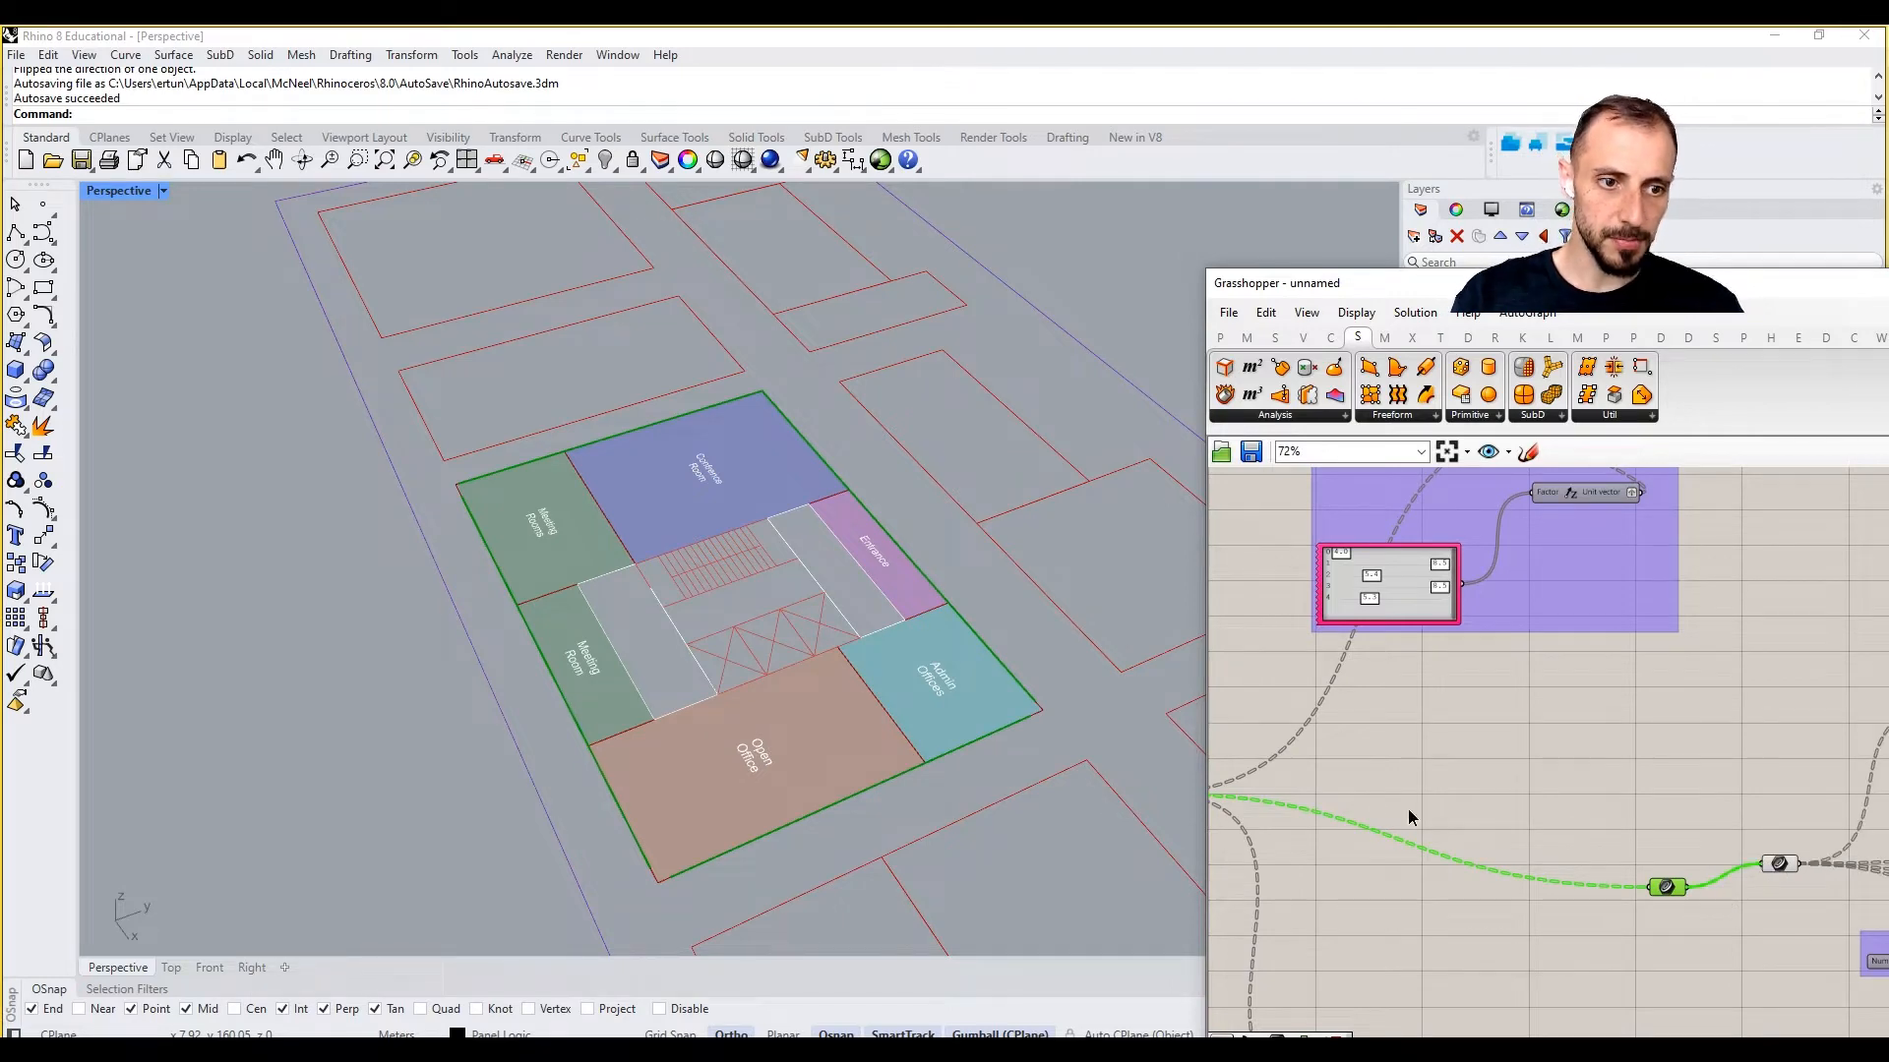
Step: Lower the number slider in the copied definition's red group slightly to make the facade panels denser
{"action": "right_click_drag", "start_coordinate": [1782, 887], "coordinate": [1408, 809]}
{"action": "scroll", "coordinate": [1643, 734], "scroll_direction": "down", "scroll_amount": 5}
{"action": "right_click_drag", "start_coordinate": [1812, 835], "coordinate": [1386, 628]}
{"action": "scroll", "coordinate": [1529, 734], "scroll_direction": "up", "scroll_amount": 6}
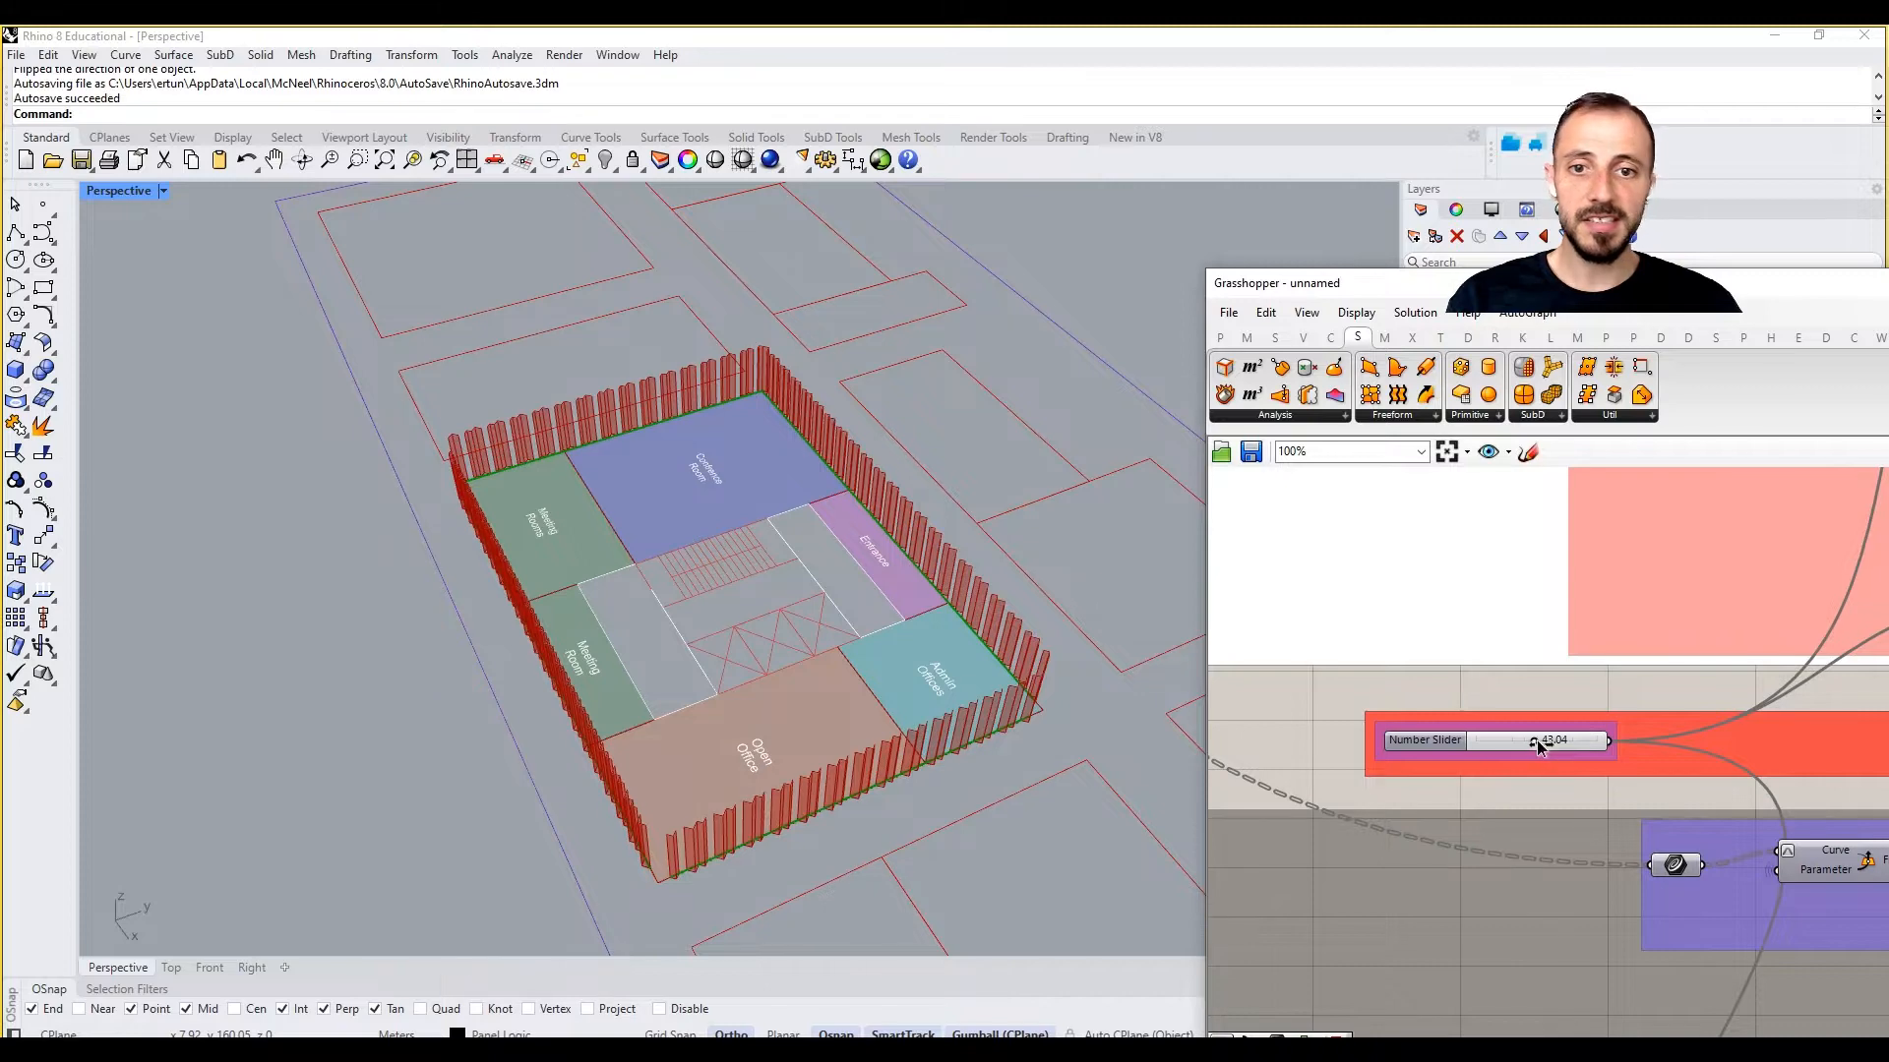
{"action": "left_click_drag", "start_coordinate": [1536, 739], "coordinate": [1533, 741]}
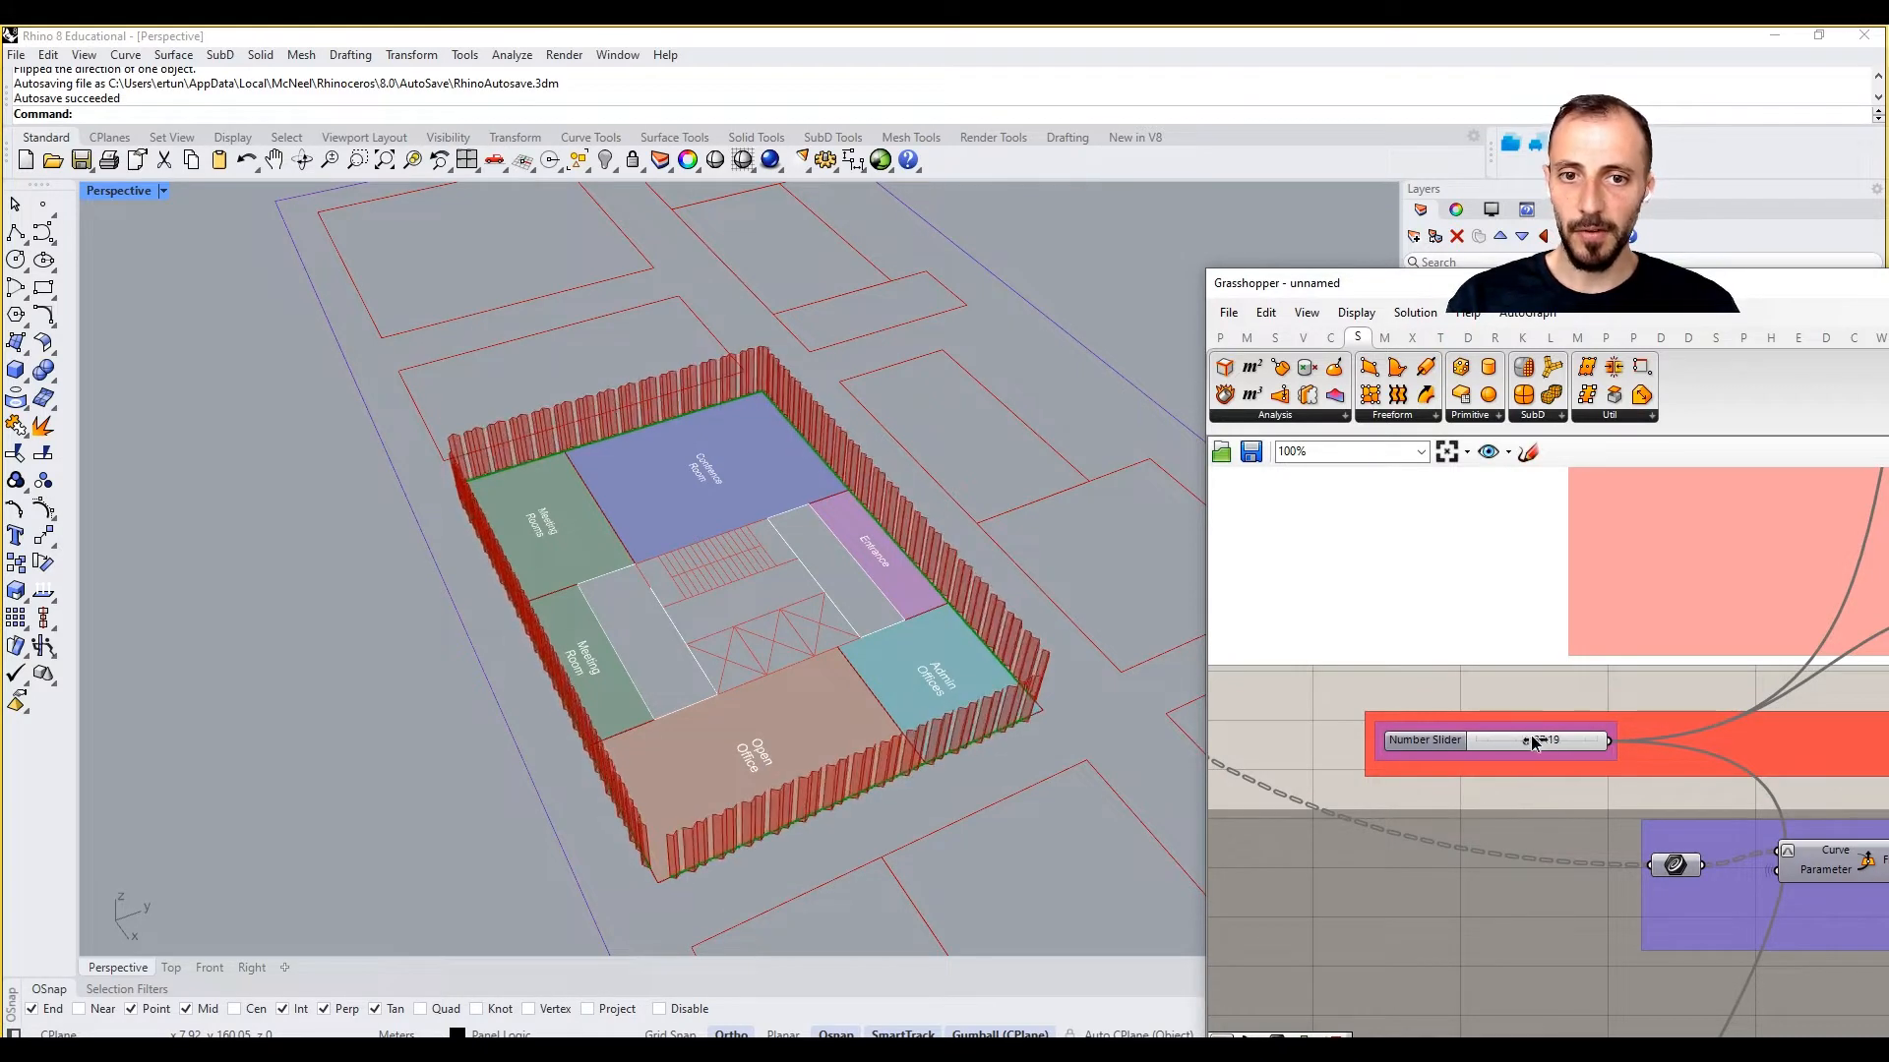
Step: Examine how the two Curve parameters feed the Evaluate Curve and Shatter groups of the copied definition
{"action": "right_click_drag", "start_coordinate": [1374, 674], "coordinate": [1749, 796]}
{"action": "scroll", "coordinate": [1412, 683], "scroll_direction": "down", "scroll_amount": 5}
{"action": "right_click_drag", "start_coordinate": [1283, 596], "coordinate": [1432, 719]}
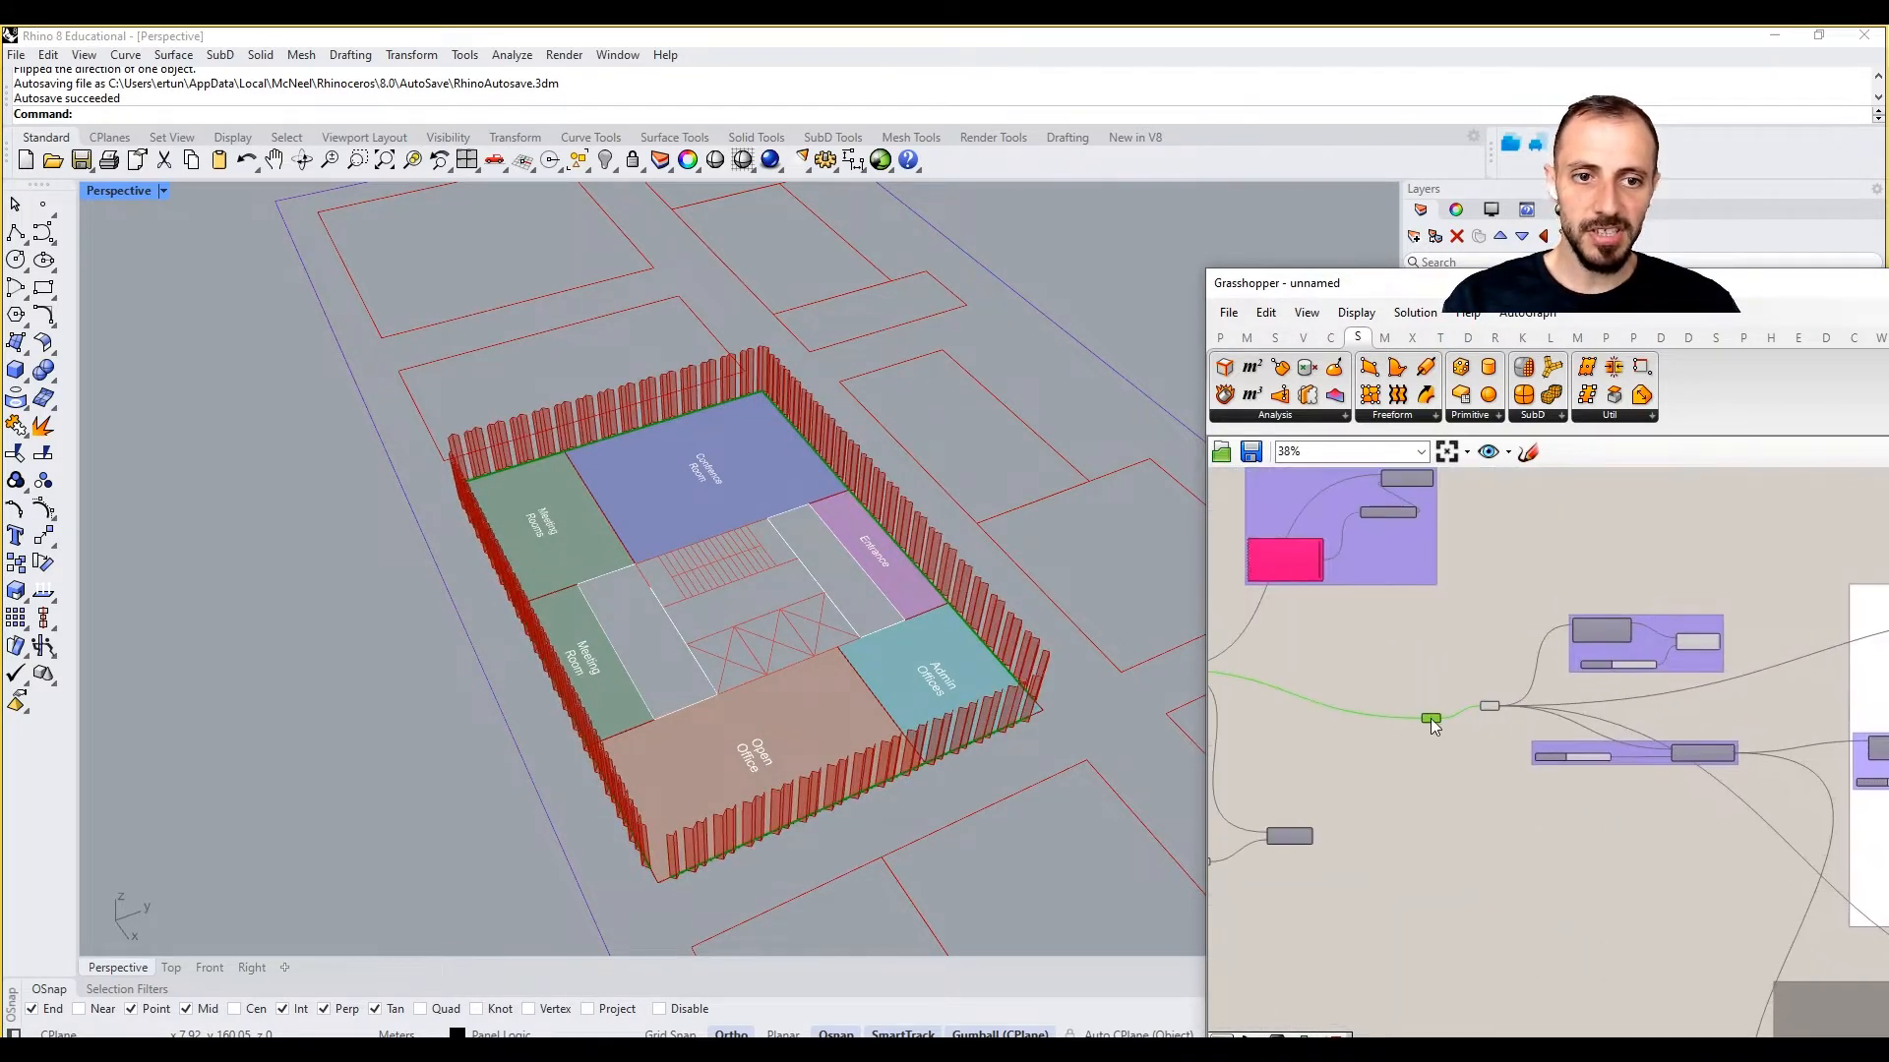
{"action": "scroll", "coordinate": [1432, 726], "scroll_direction": "up", "scroll_amount": 4}
{"action": "left_click", "coordinate": [1481, 743]}
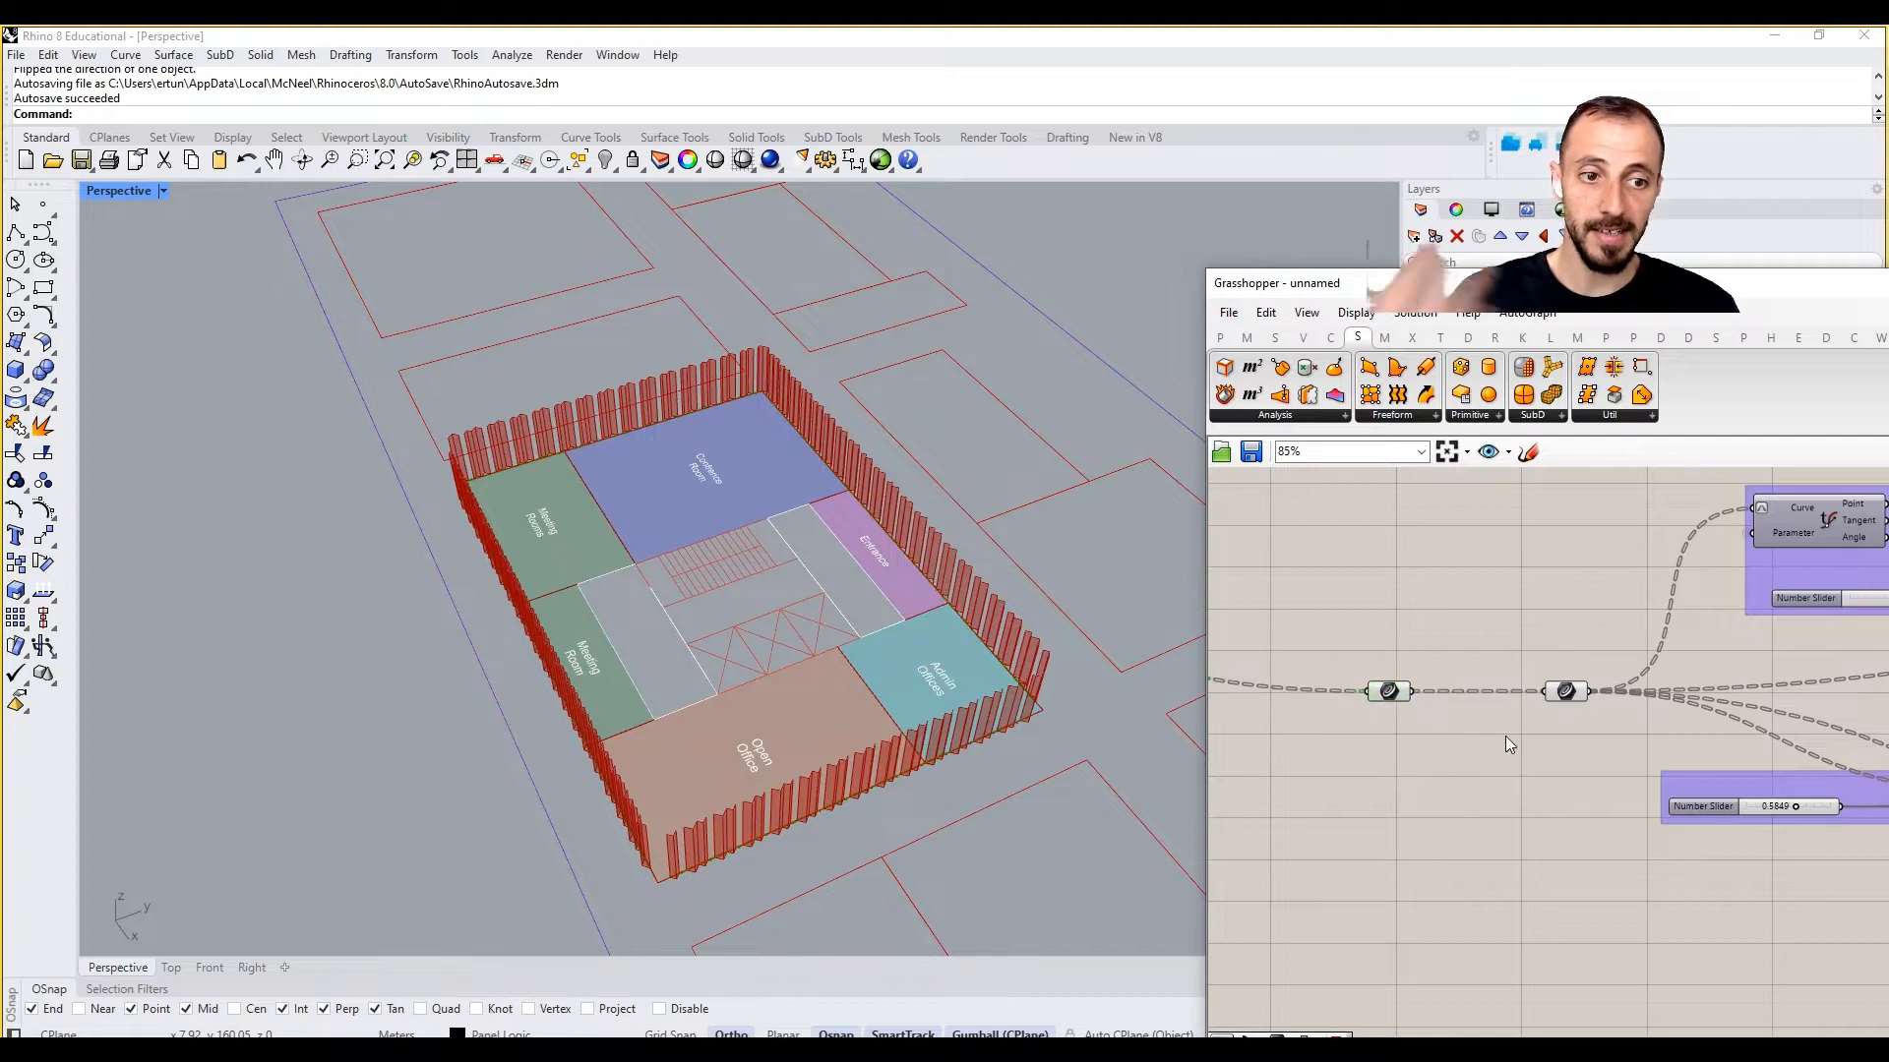
{"action": "right_click_drag", "start_coordinate": [1524, 756], "coordinate": [1369, 779]}
{"action": "right_click_drag", "start_coordinate": [1552, 829], "coordinate": [1350, 837]}
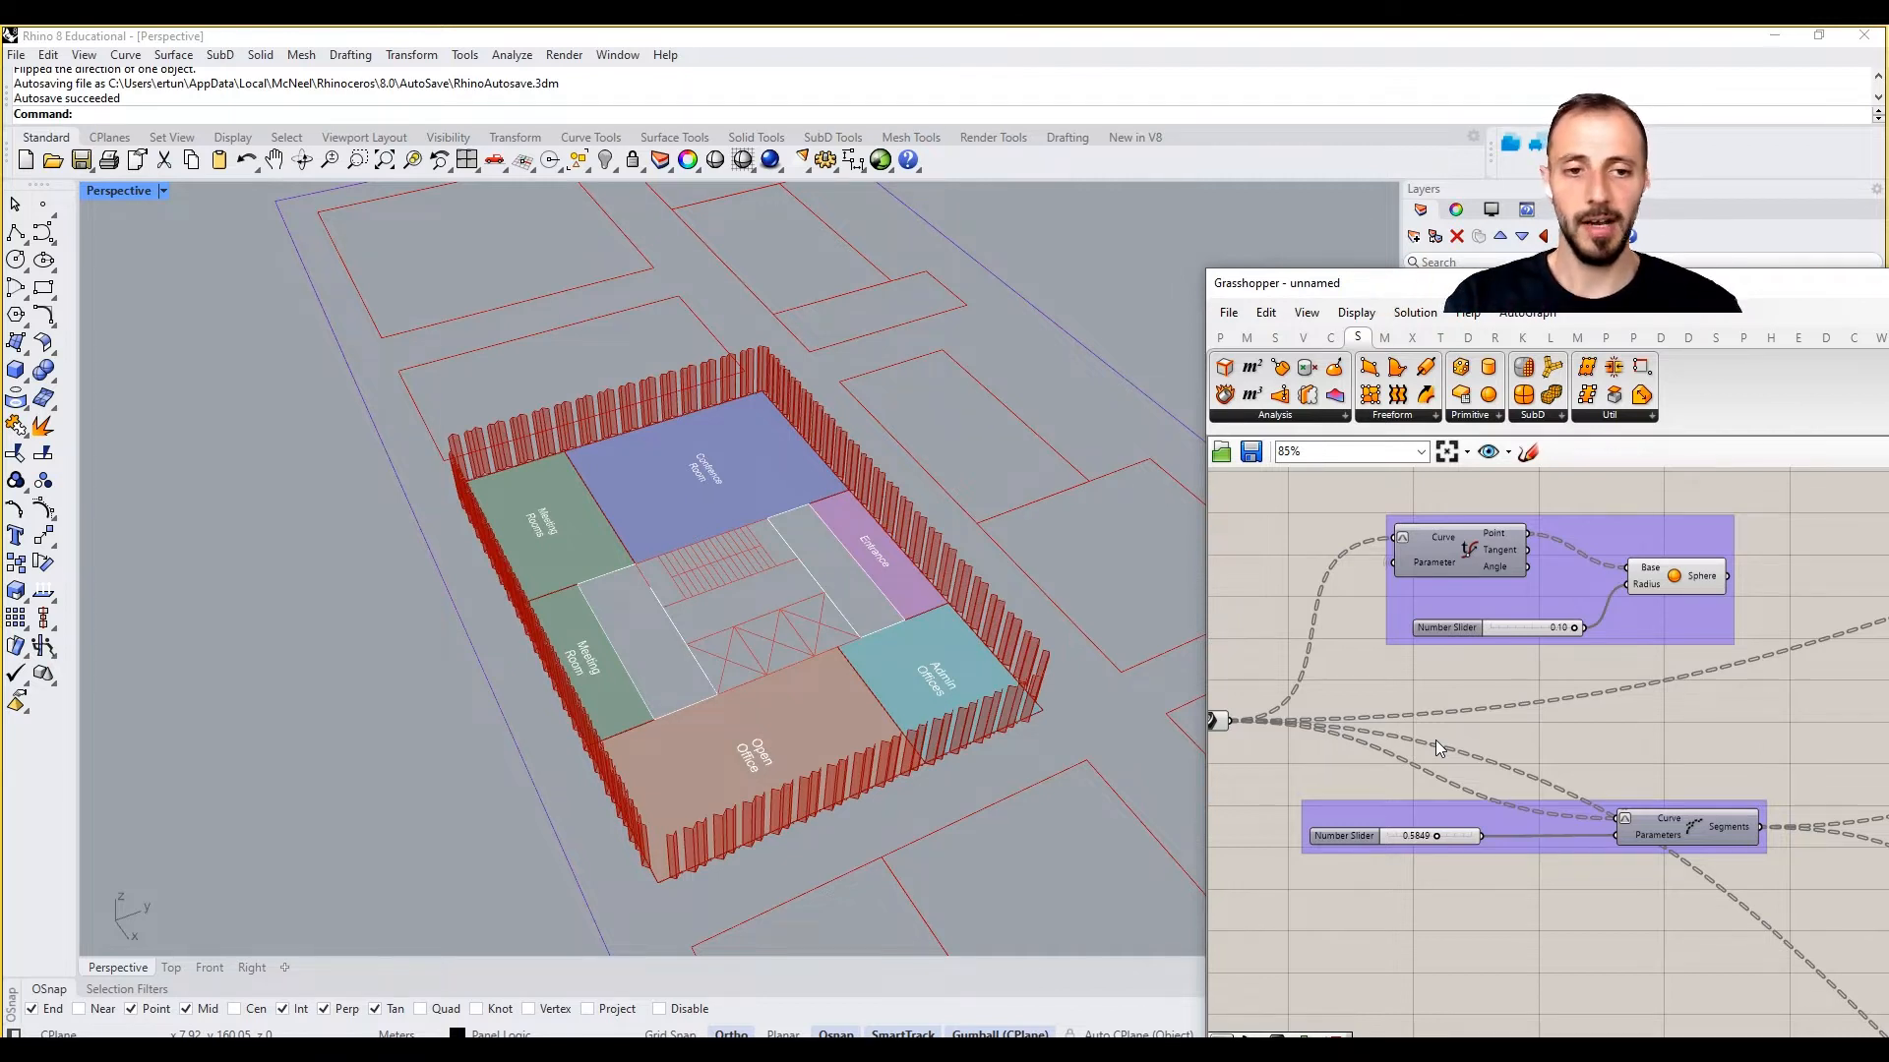
{"action": "right_click_drag", "start_coordinate": [1456, 736], "coordinate": [1465, 728]}
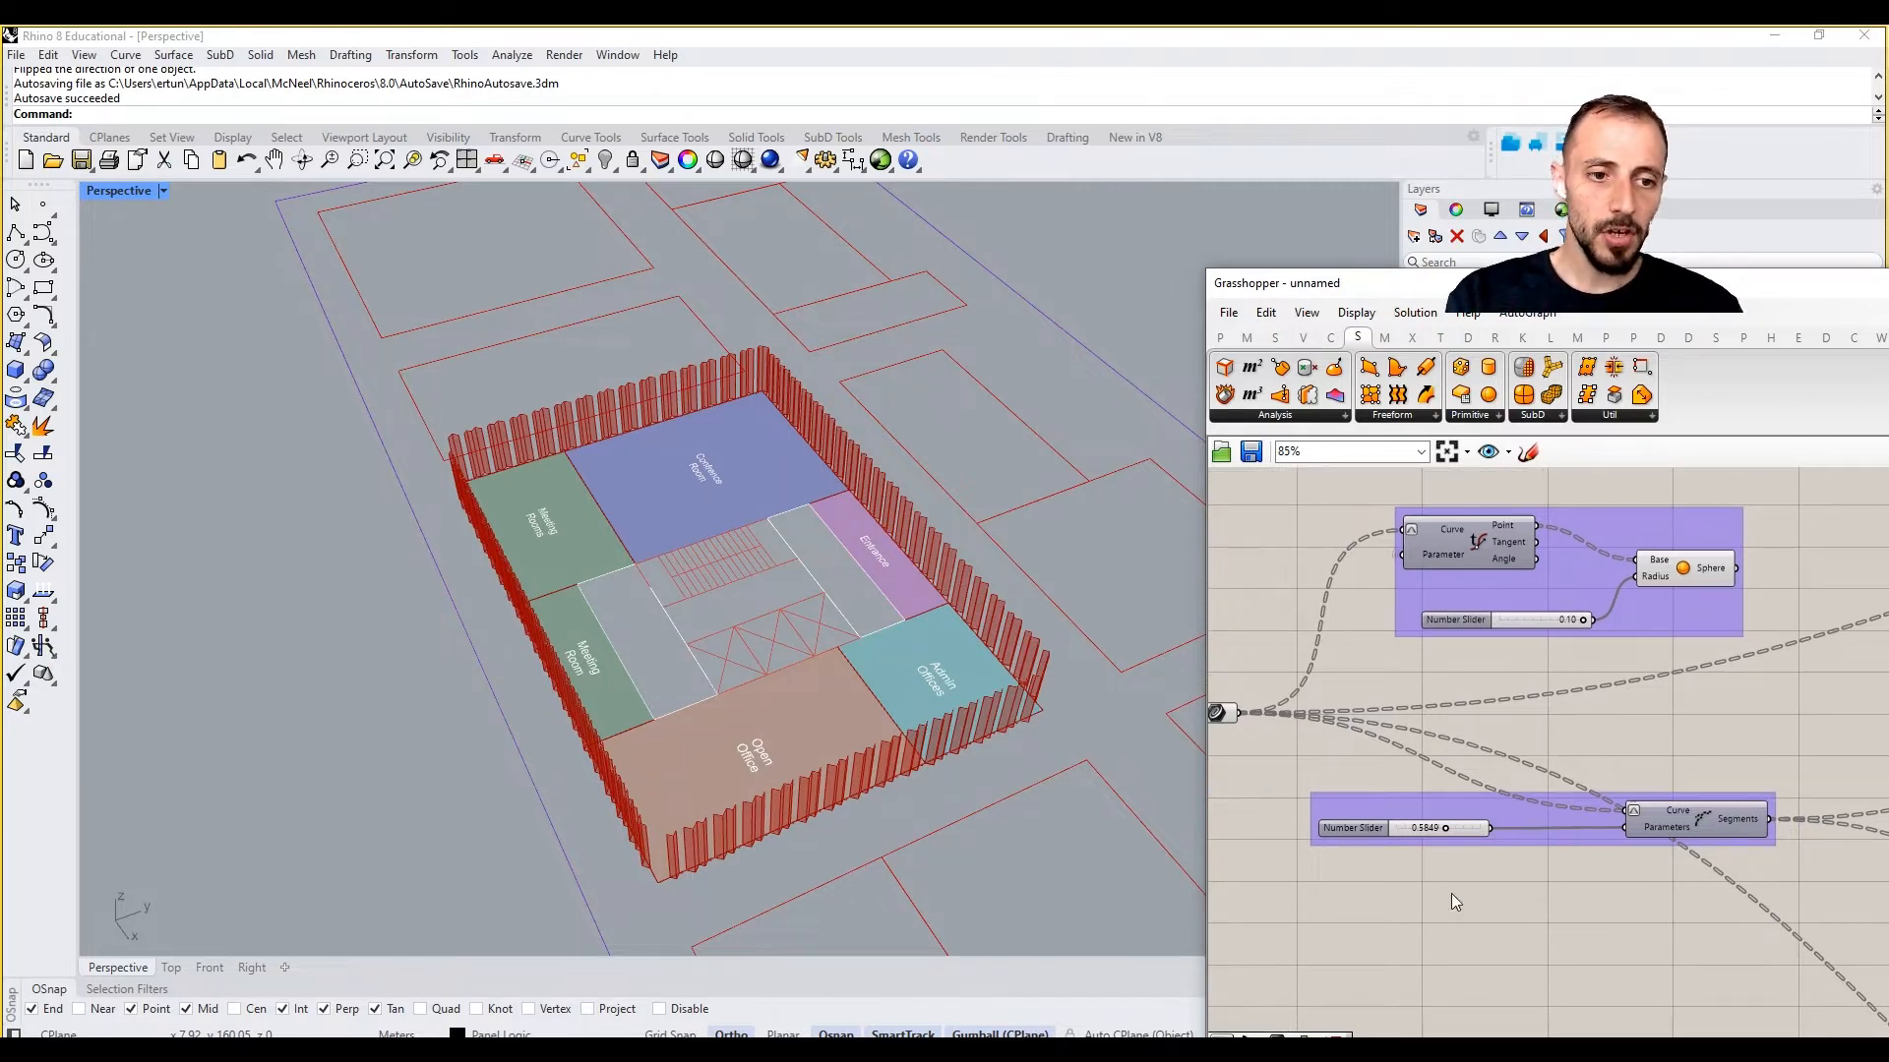
Step: Add a Gene Pool below the number slider that drives the Shatter component's parameters
{"action": "double_click", "coordinate": [1410, 915]}
{"action": "type", "text": "gene p"}
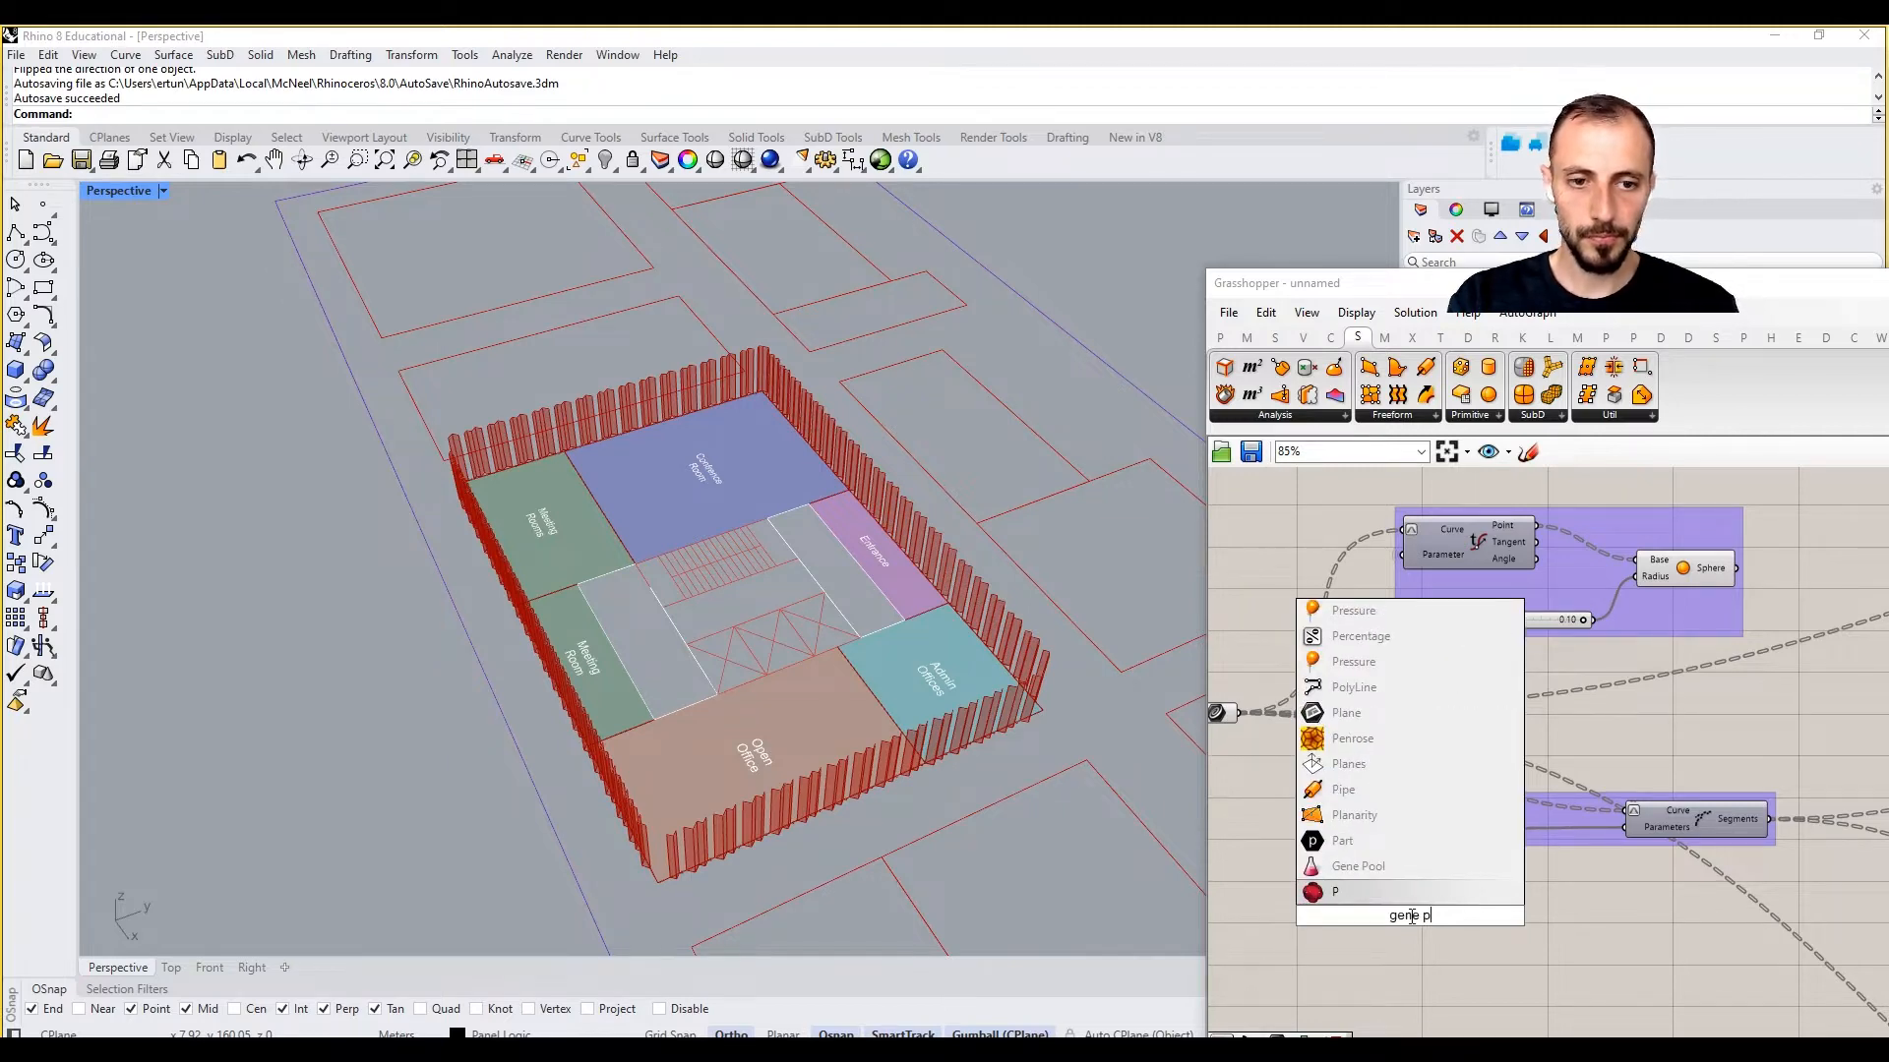
{"action": "left_click", "coordinate": [1372, 866]}
Step: Configure the gene pool with 5 genes, 3 decimals, a minimum of 0.200 and a maximum of 0.800
{"action": "right_click", "coordinate": [1409, 932]}
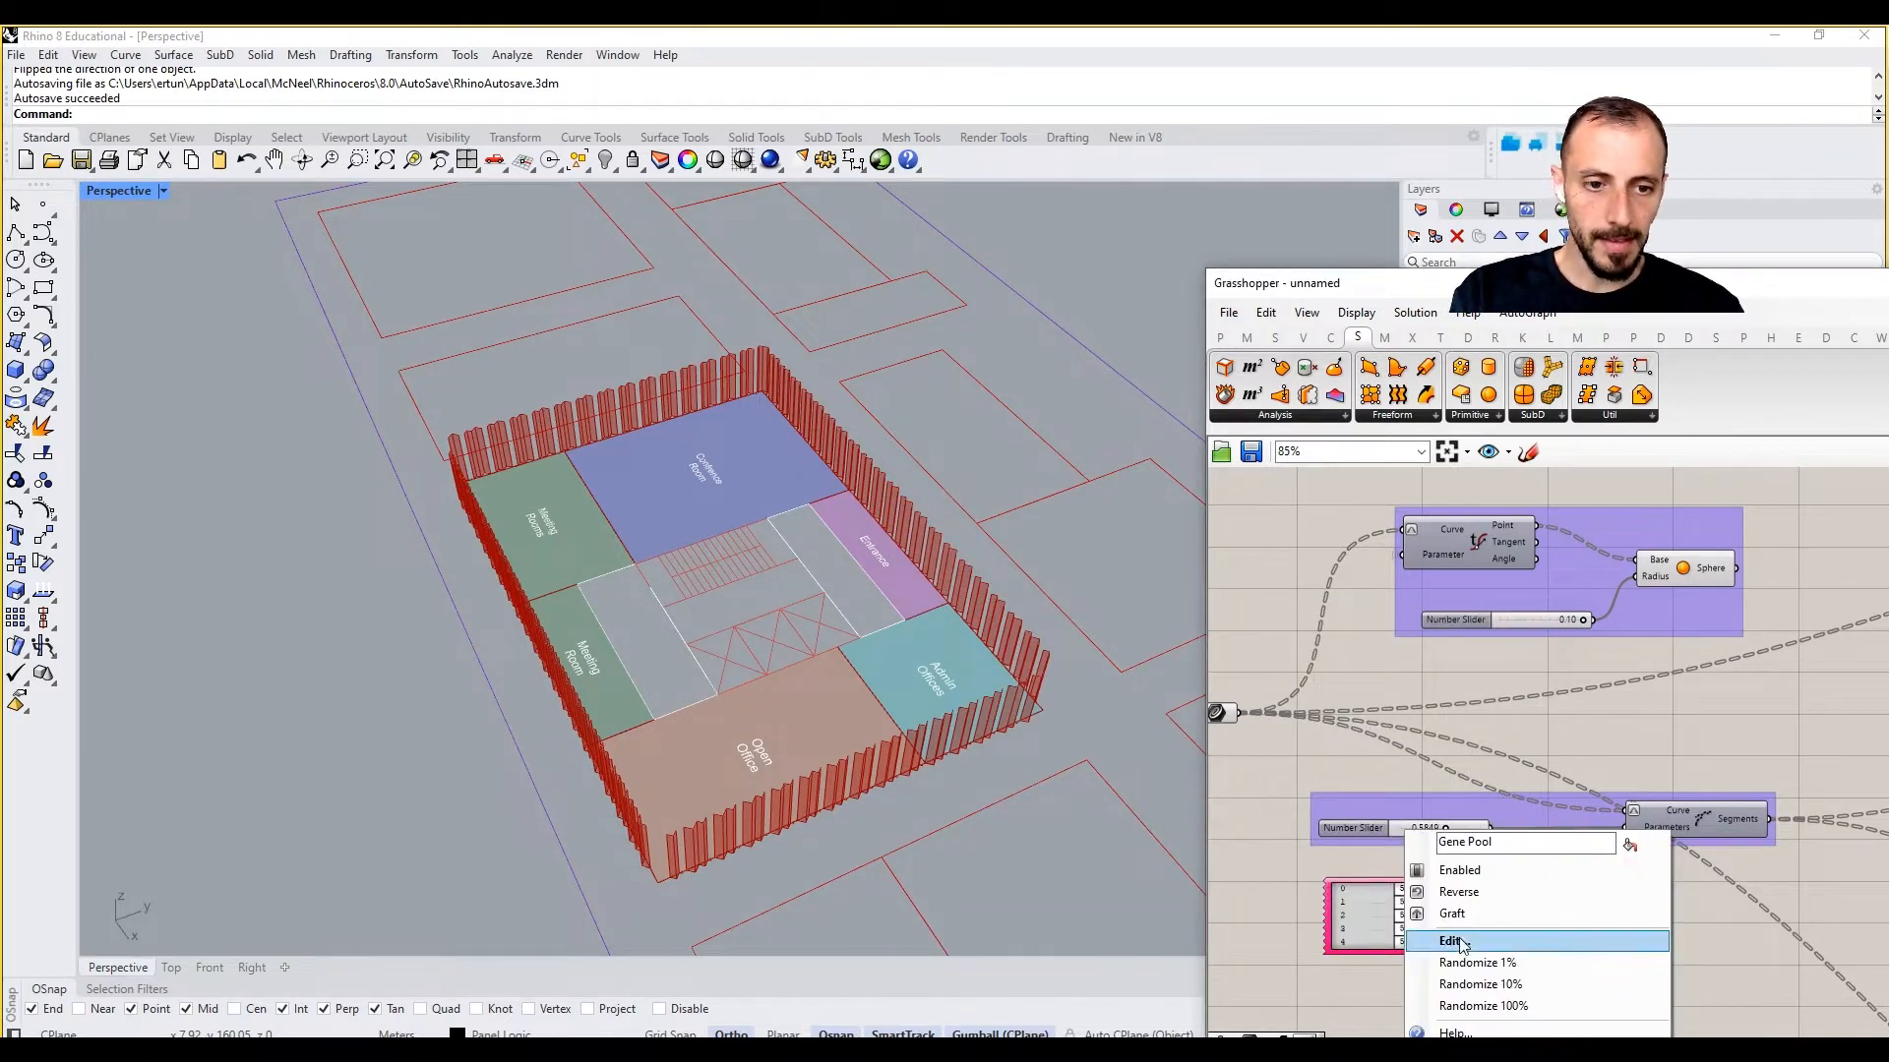
{"action": "left_click", "coordinate": [1463, 944]}
{"action": "double_click", "coordinate": [1580, 926]}
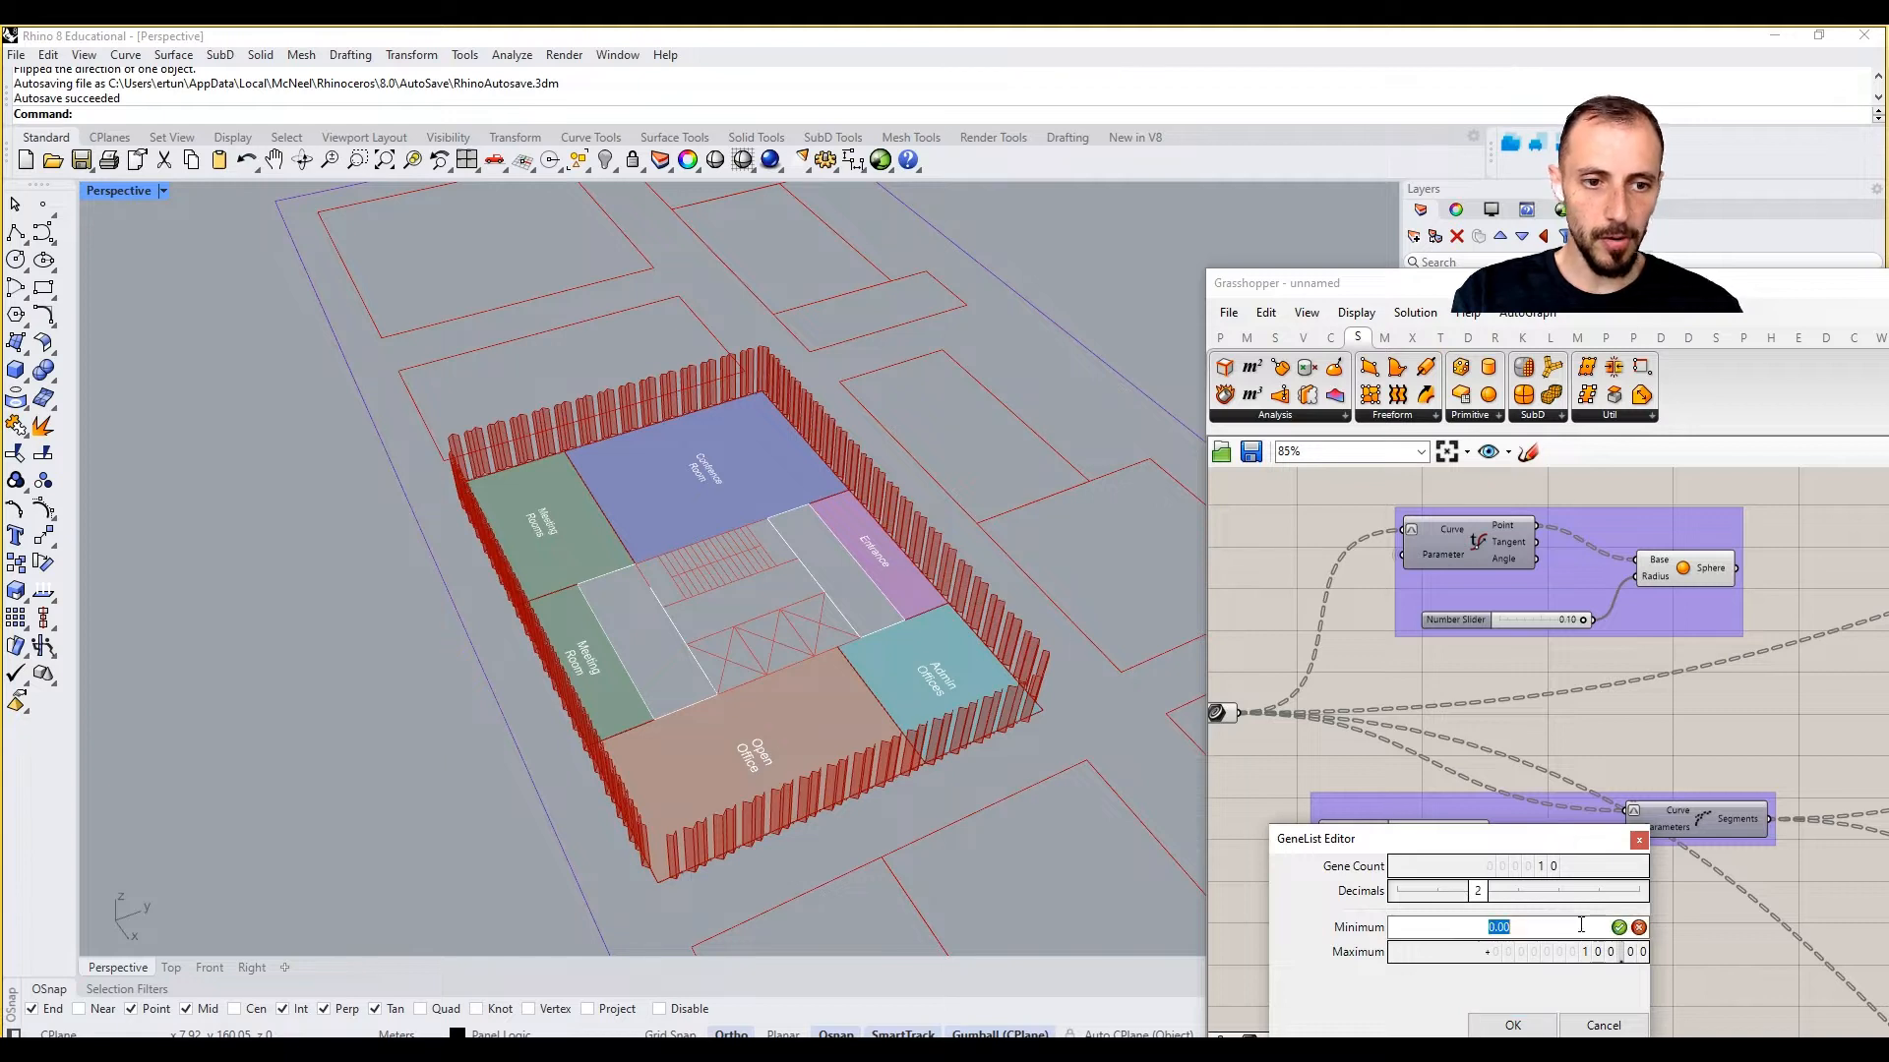
{"action": "type", "text": "0.2"}
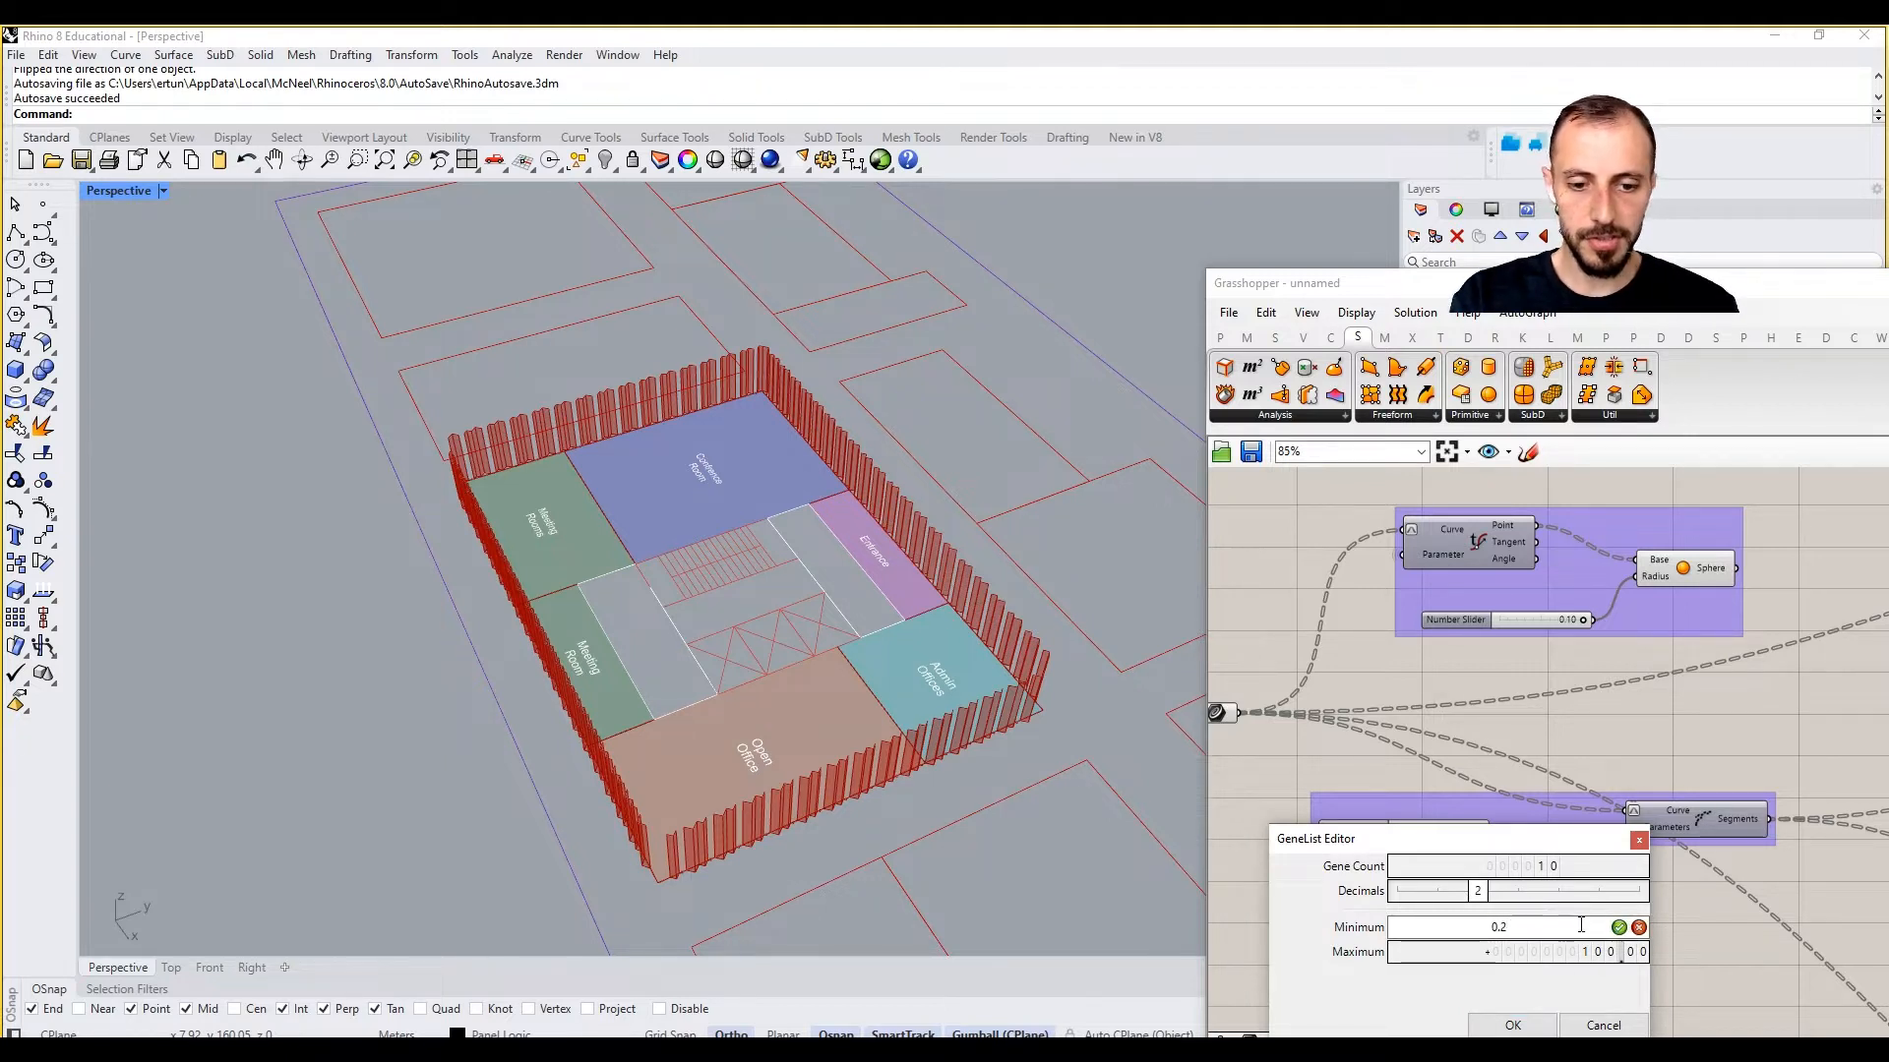
{"action": "type", "text": "000"}
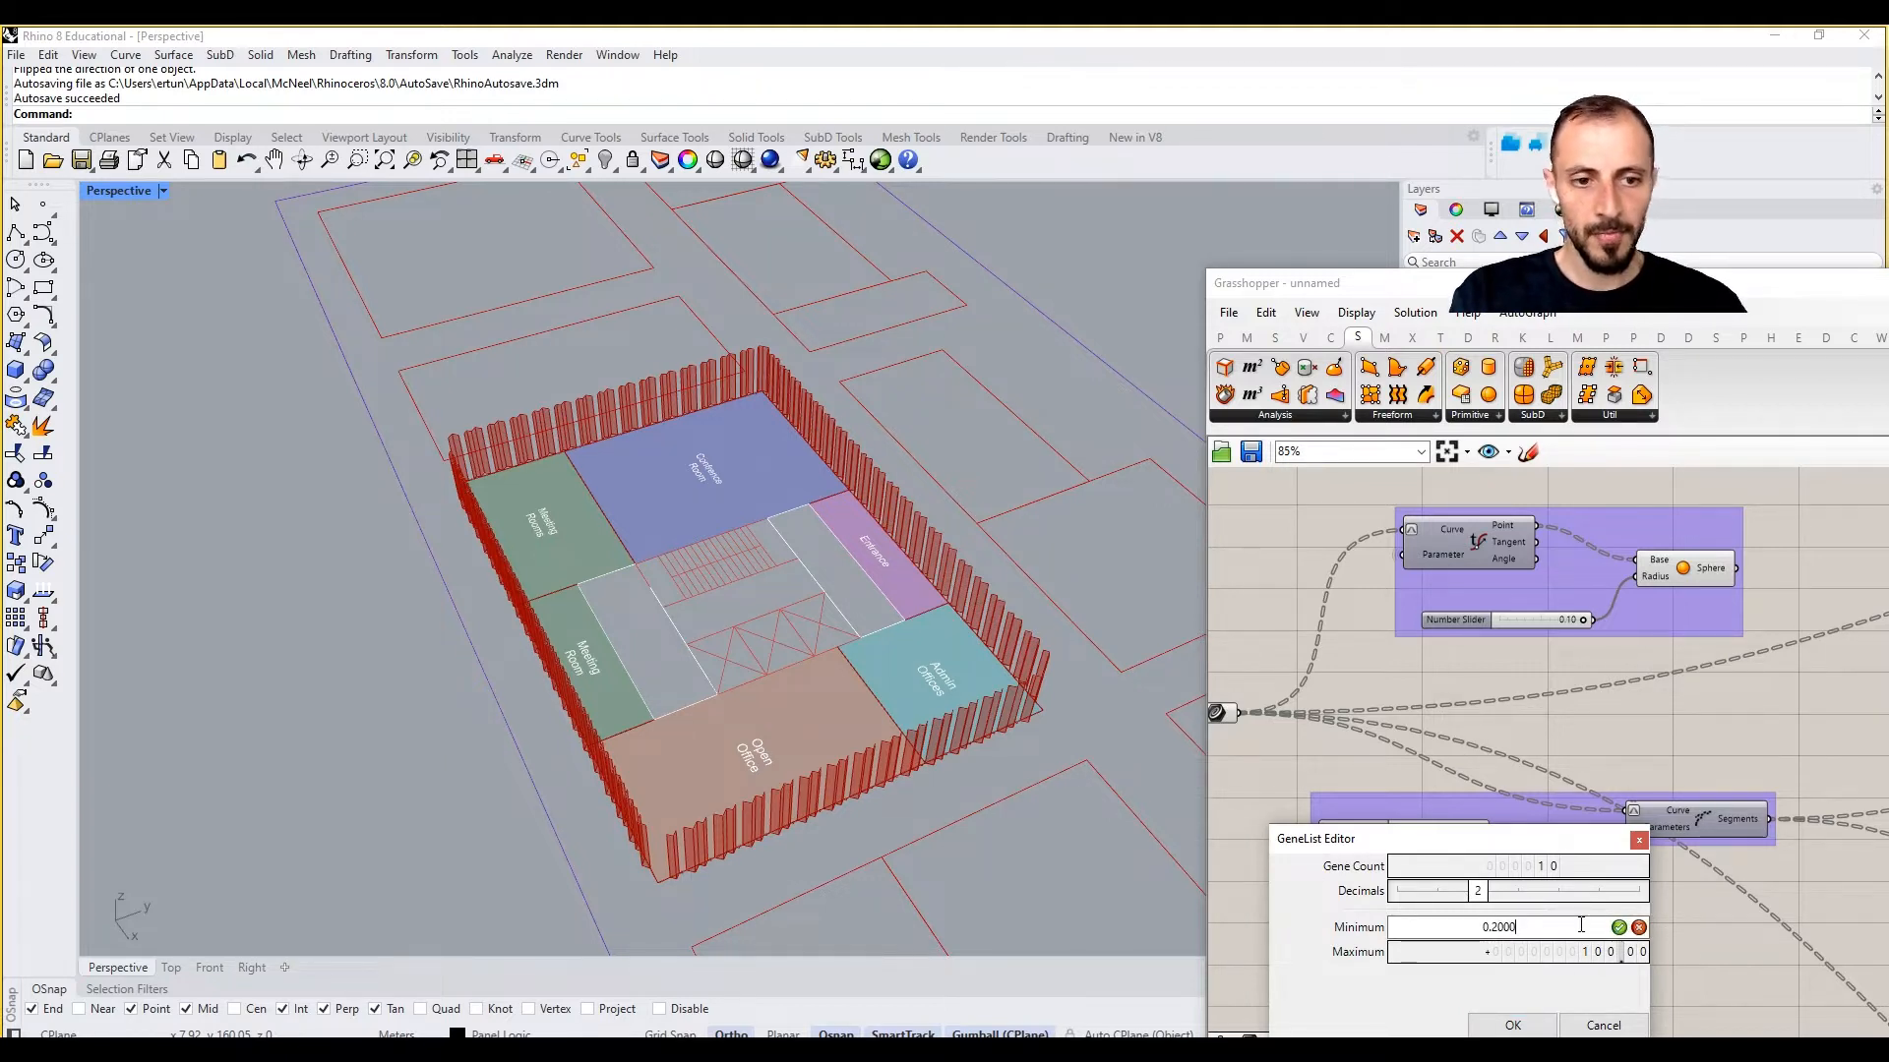
{"action": "double_click", "coordinate": [1577, 950]}
{"action": "type", "text": "0"}
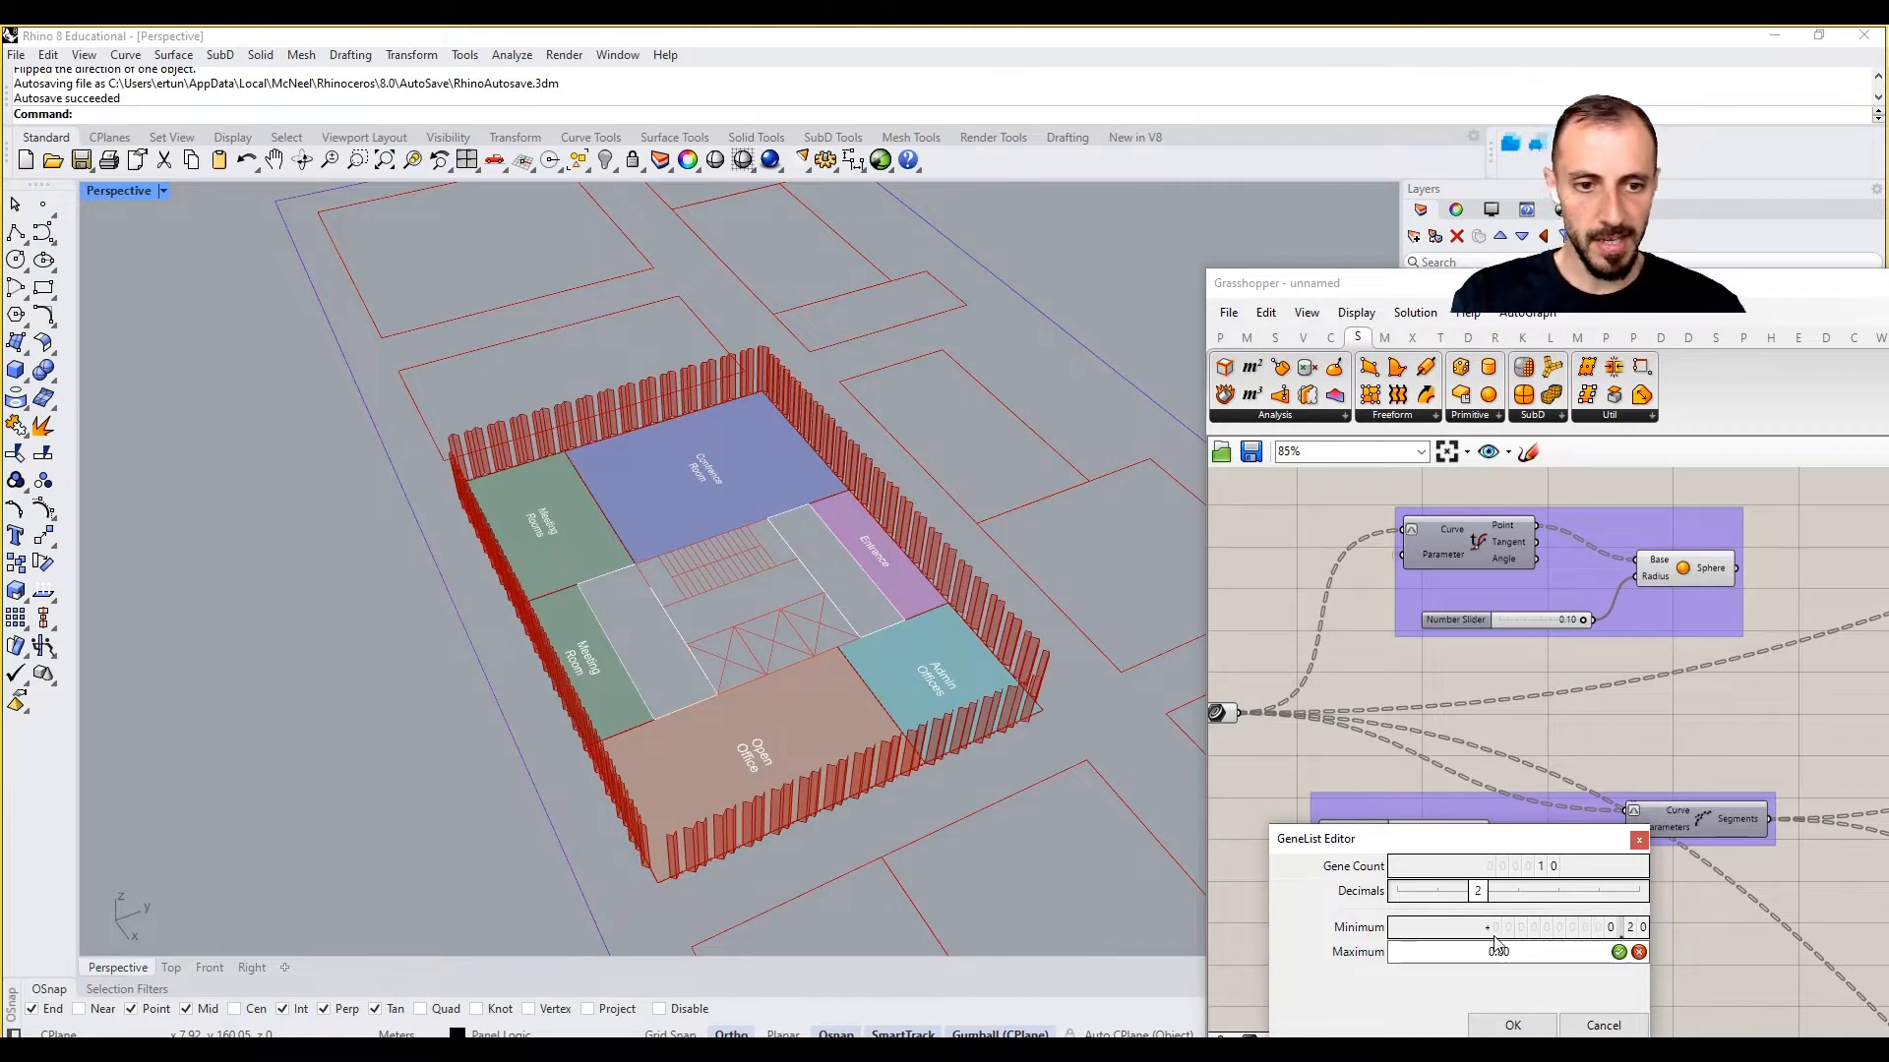
{"action": "left_click_drag", "start_coordinate": [1483, 890], "coordinate": [1518, 891]}
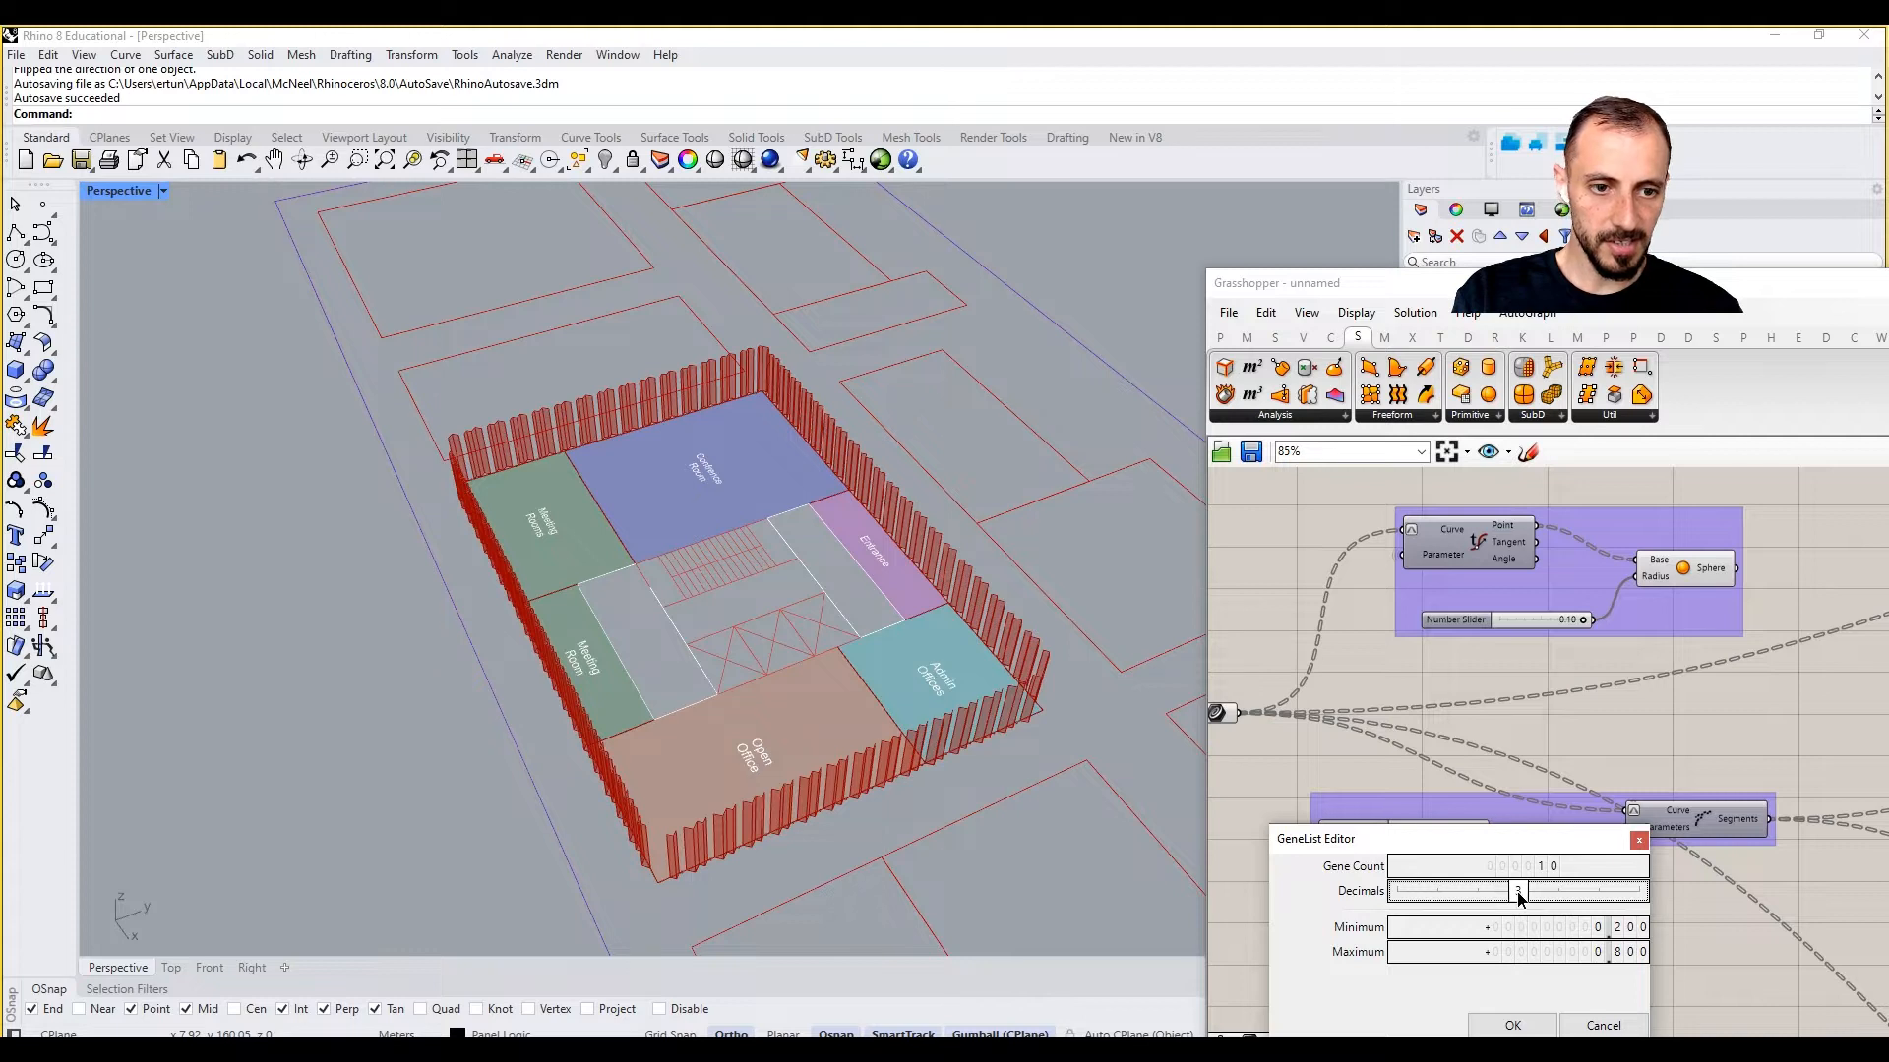
{"action": "double_click", "coordinate": [1523, 870]}
{"action": "type", "text": "5"}
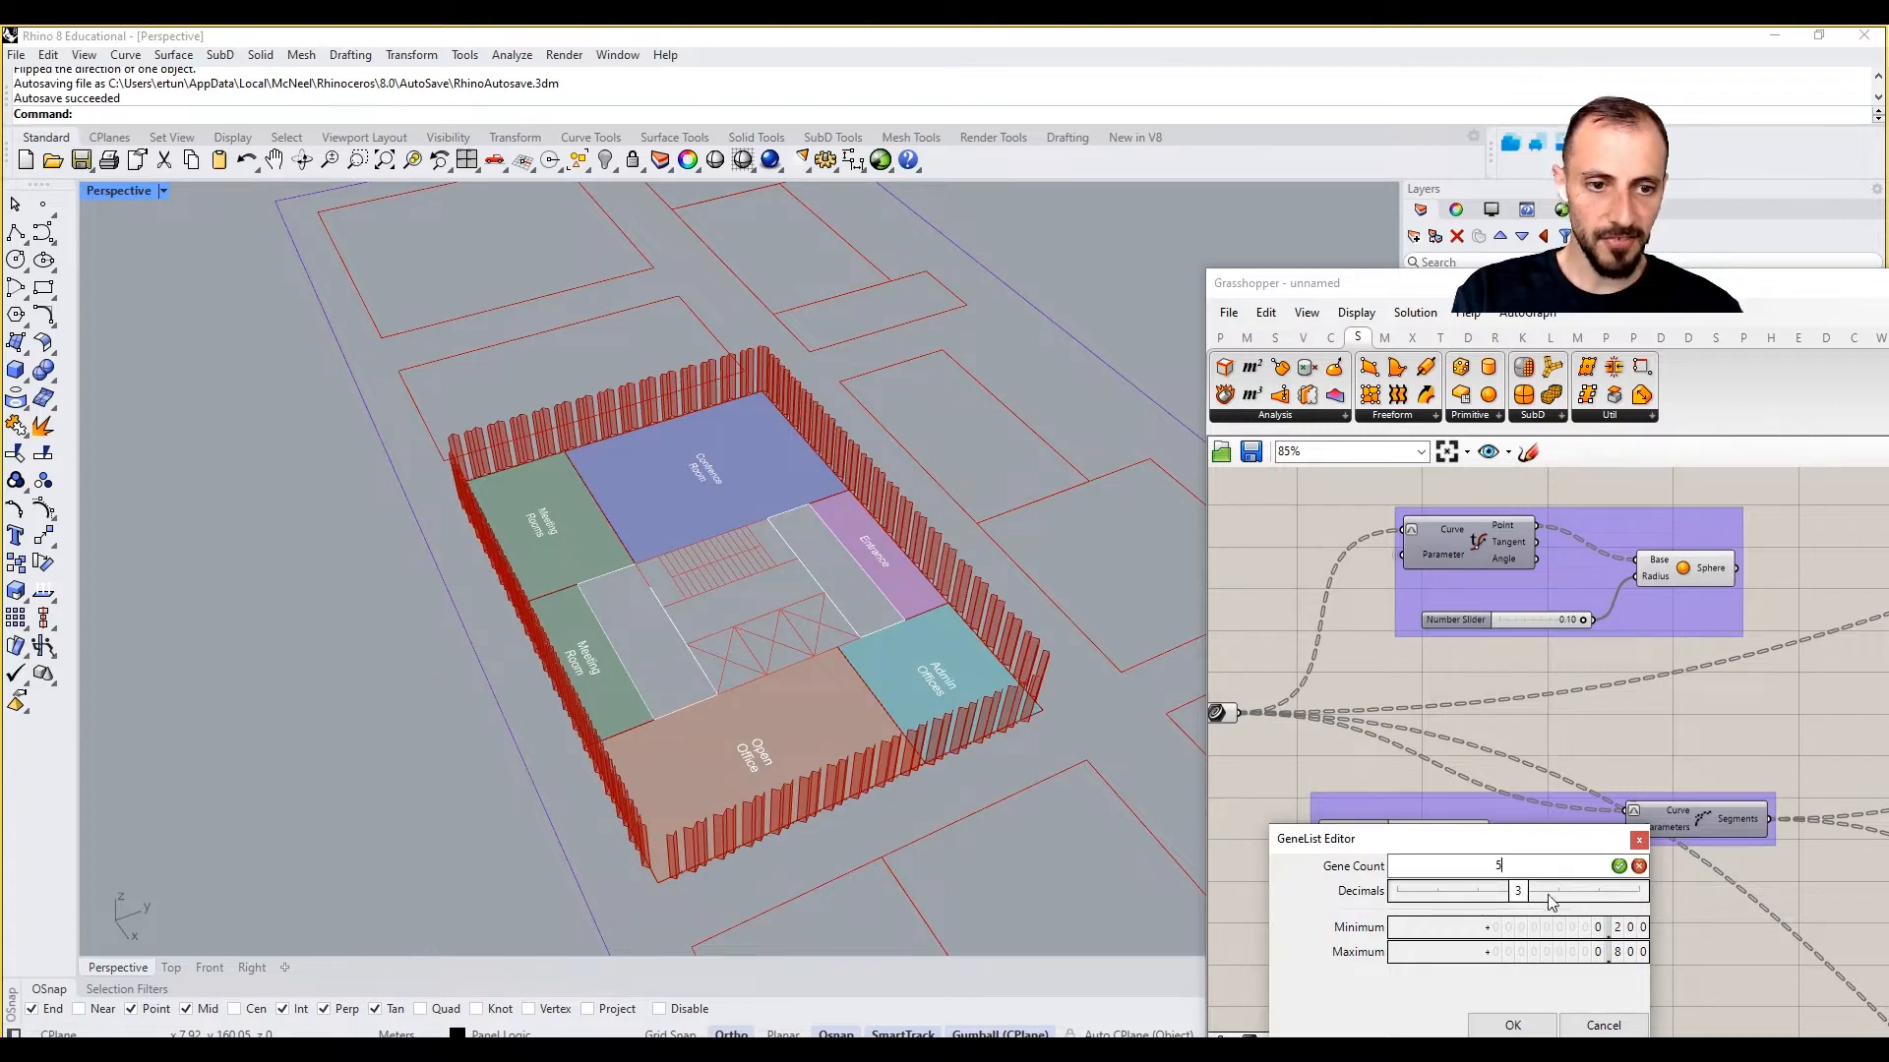
{"action": "key", "text": "Return"}
{"action": "key", "text": "Return"}
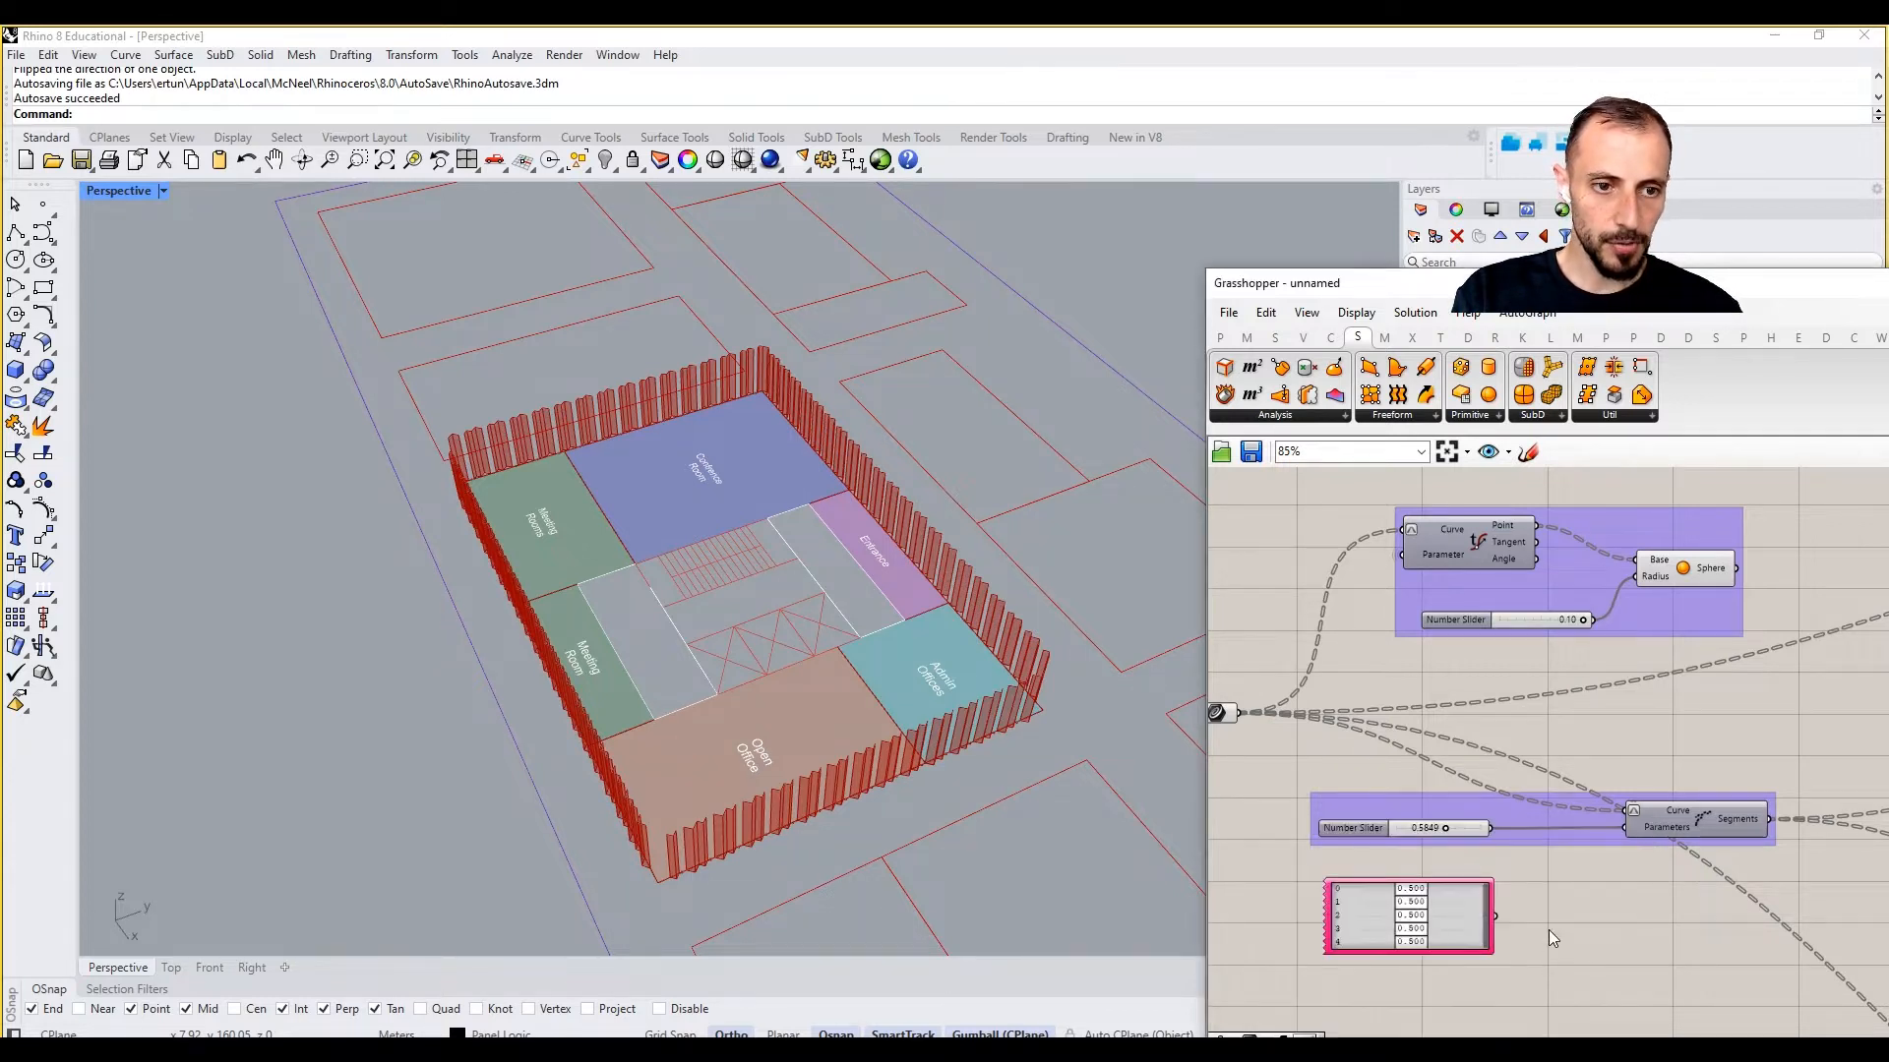
Step: Randomize the gene pool values by 100%
{"action": "right_click", "coordinate": [1448, 924]}
{"action": "left_click", "coordinate": [1519, 1005]}
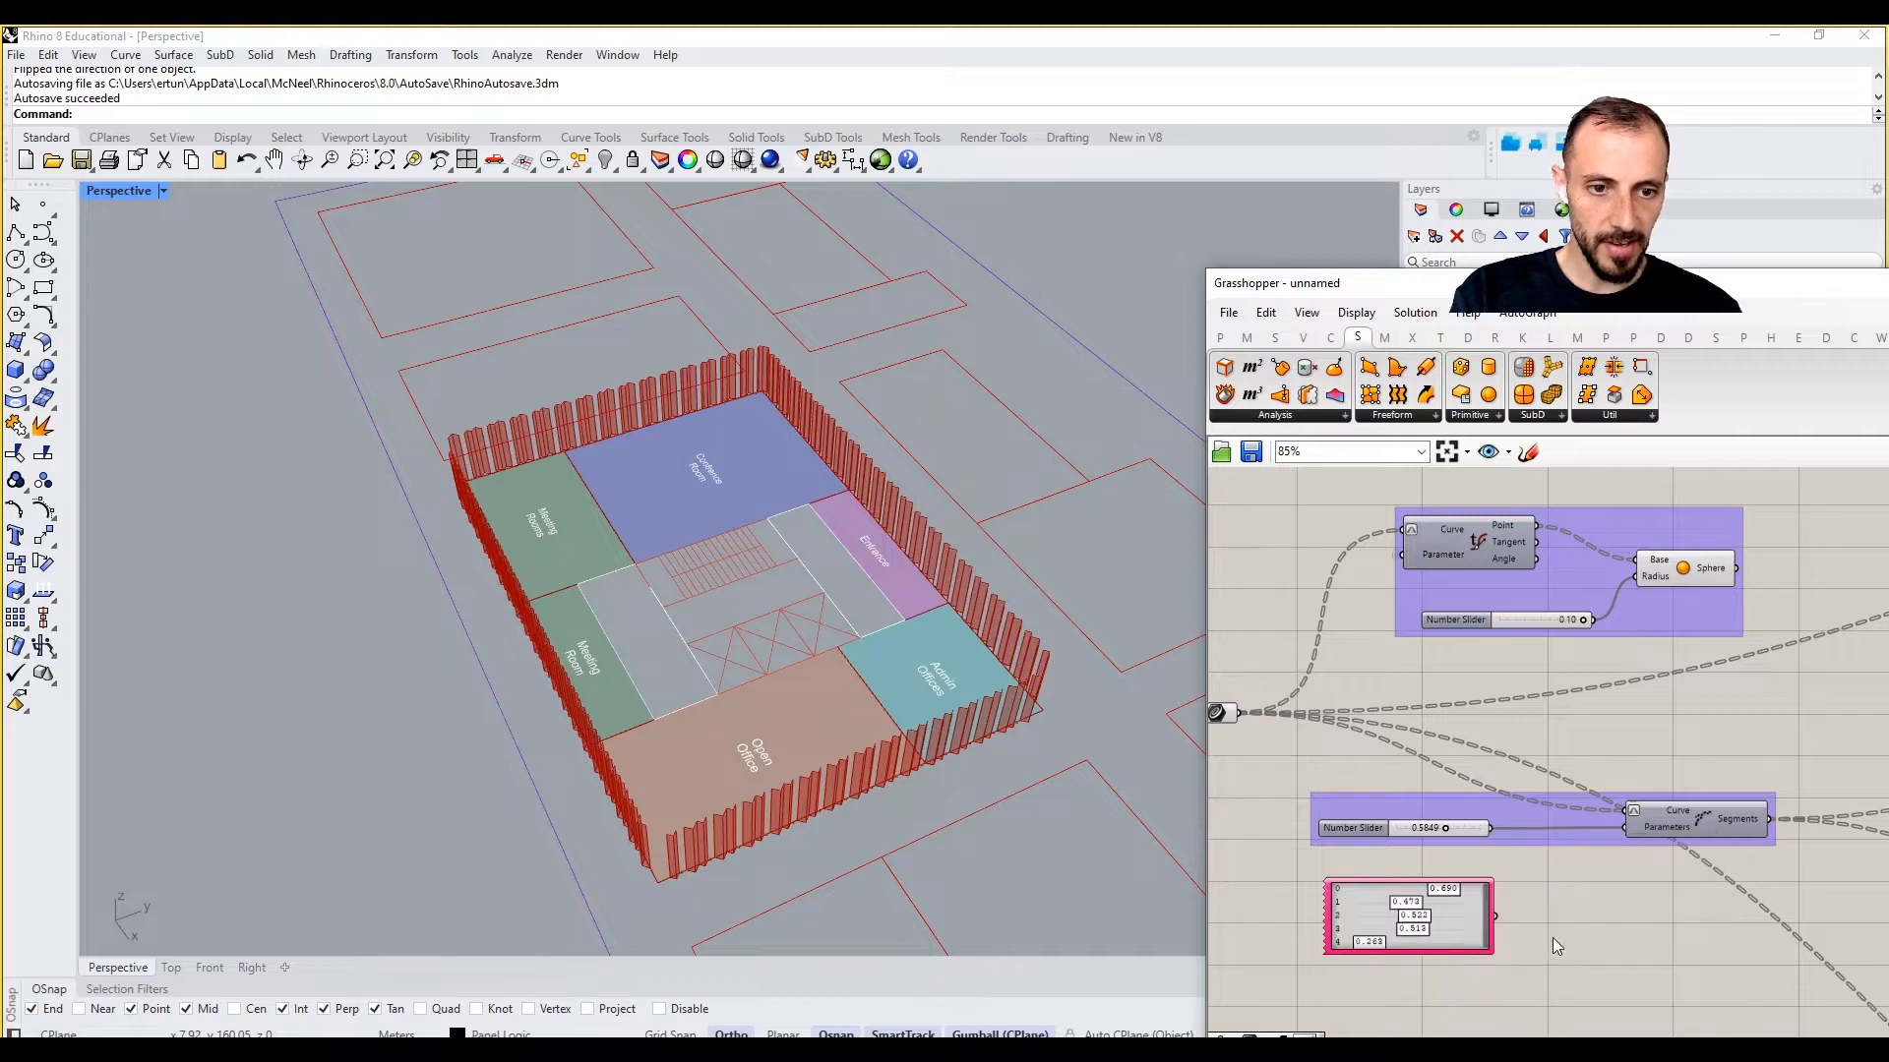
{"action": "scroll", "coordinate": [1544, 928], "scroll_direction": "up", "scroll_amount": 2}
{"action": "scroll", "coordinate": [1521, 910], "scroll_direction": "down", "scroll_amount": 2}
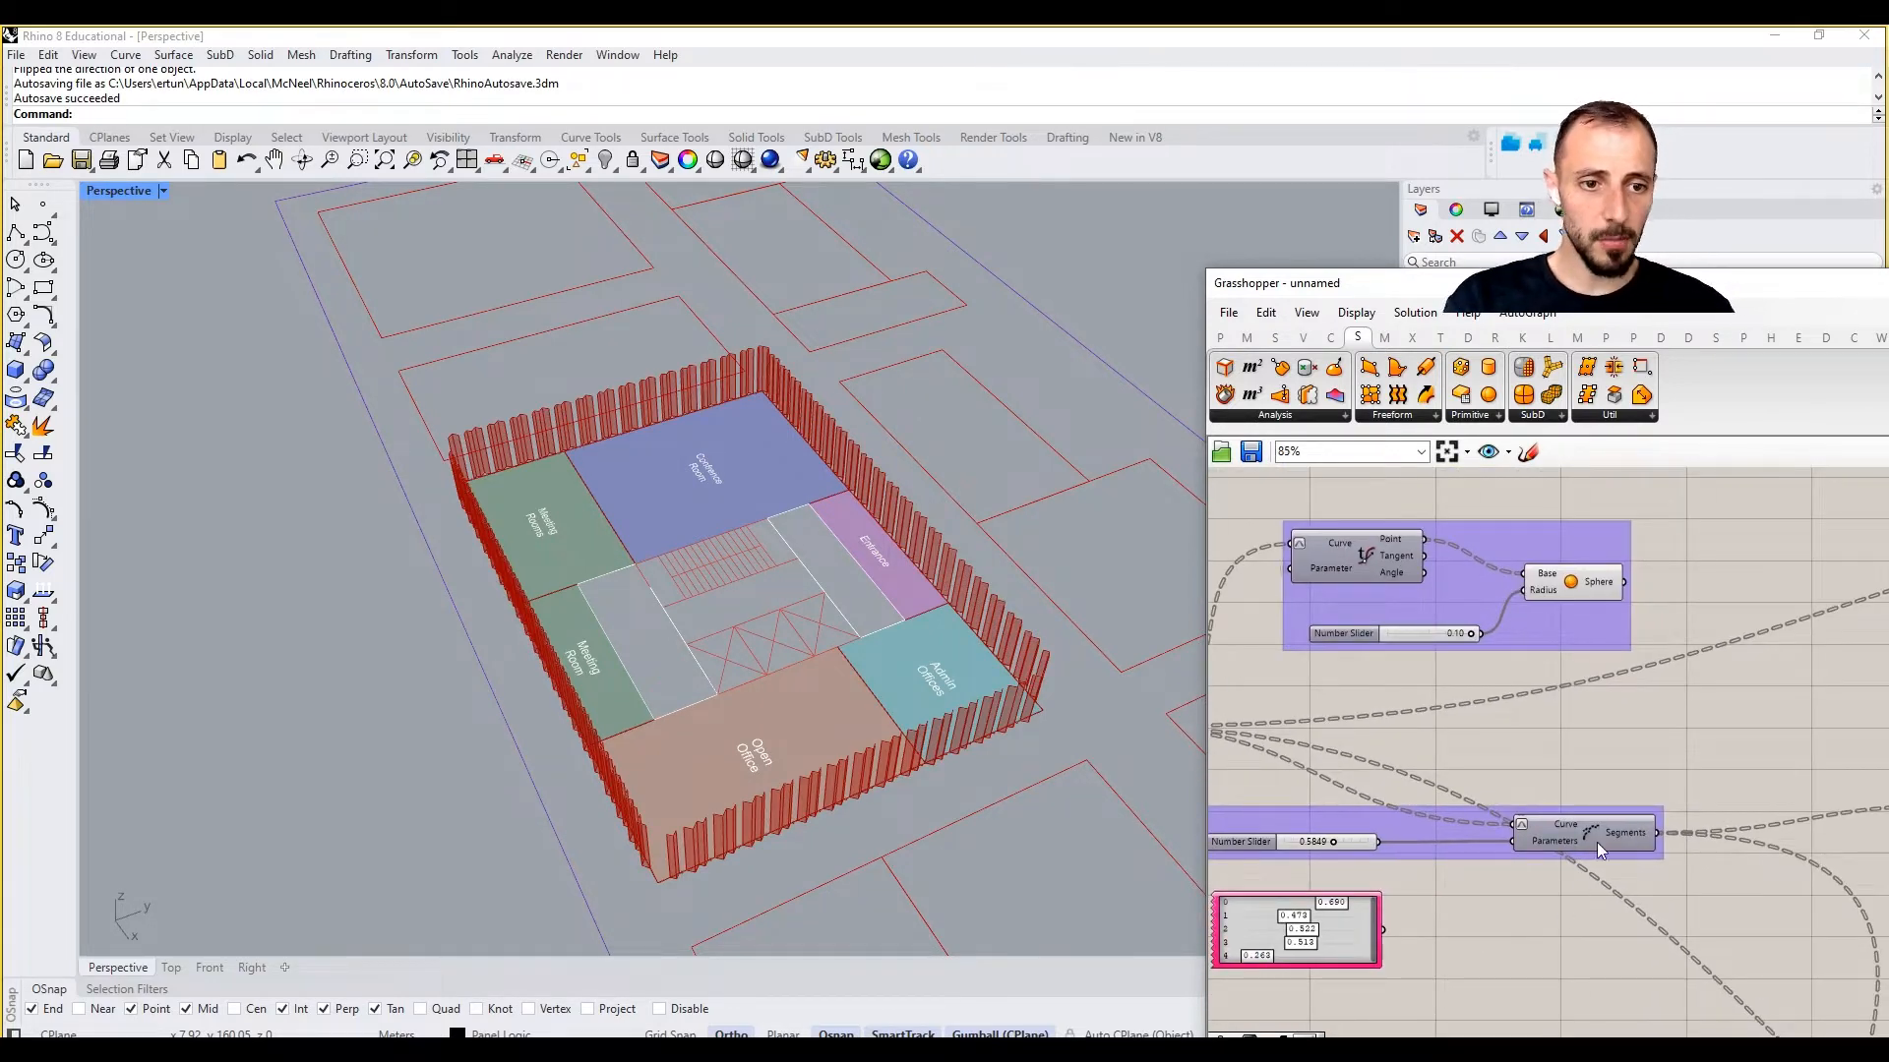
Step: Add a Graft Tree component fed by the gene pool and connect its output to Shatter's Parameters input, replacing the slider
{"action": "left_click", "coordinate": [1606, 834]}
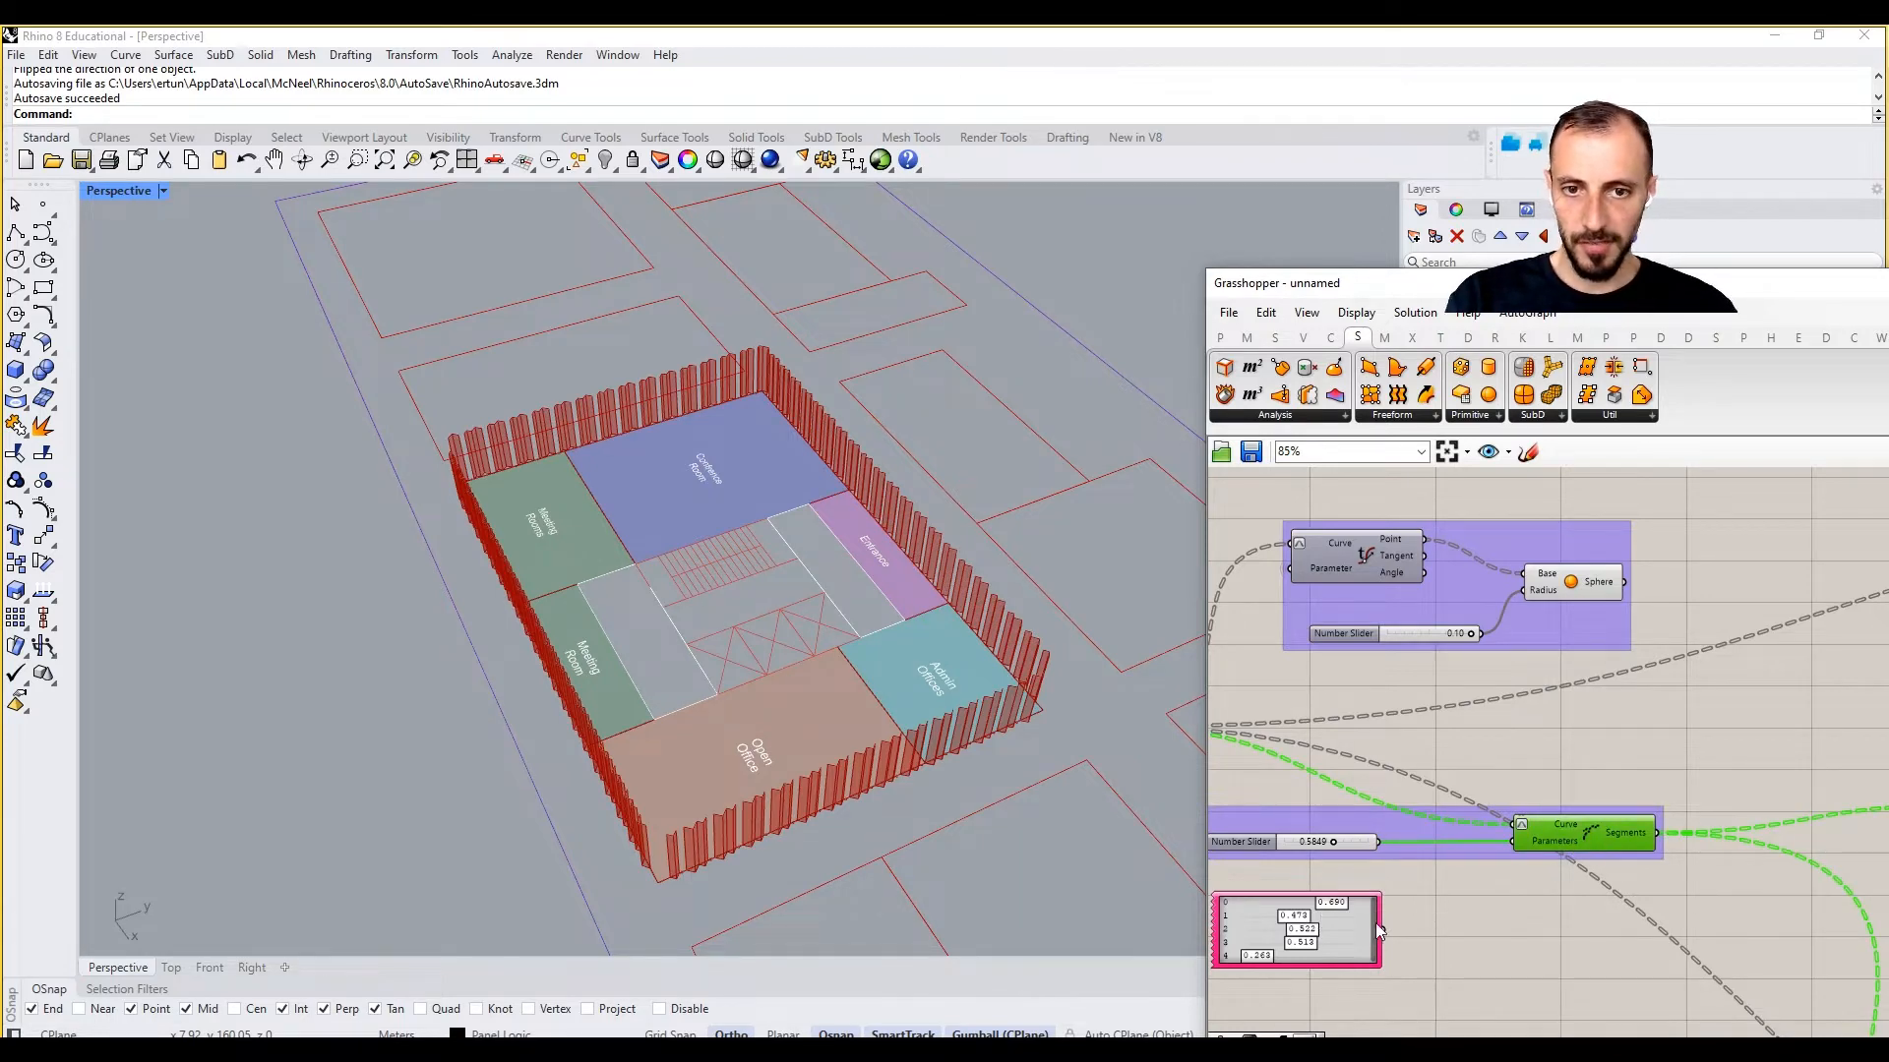
{"action": "scroll", "coordinate": [1049, 736], "scroll_direction": "up", "scroll_amount": 6}
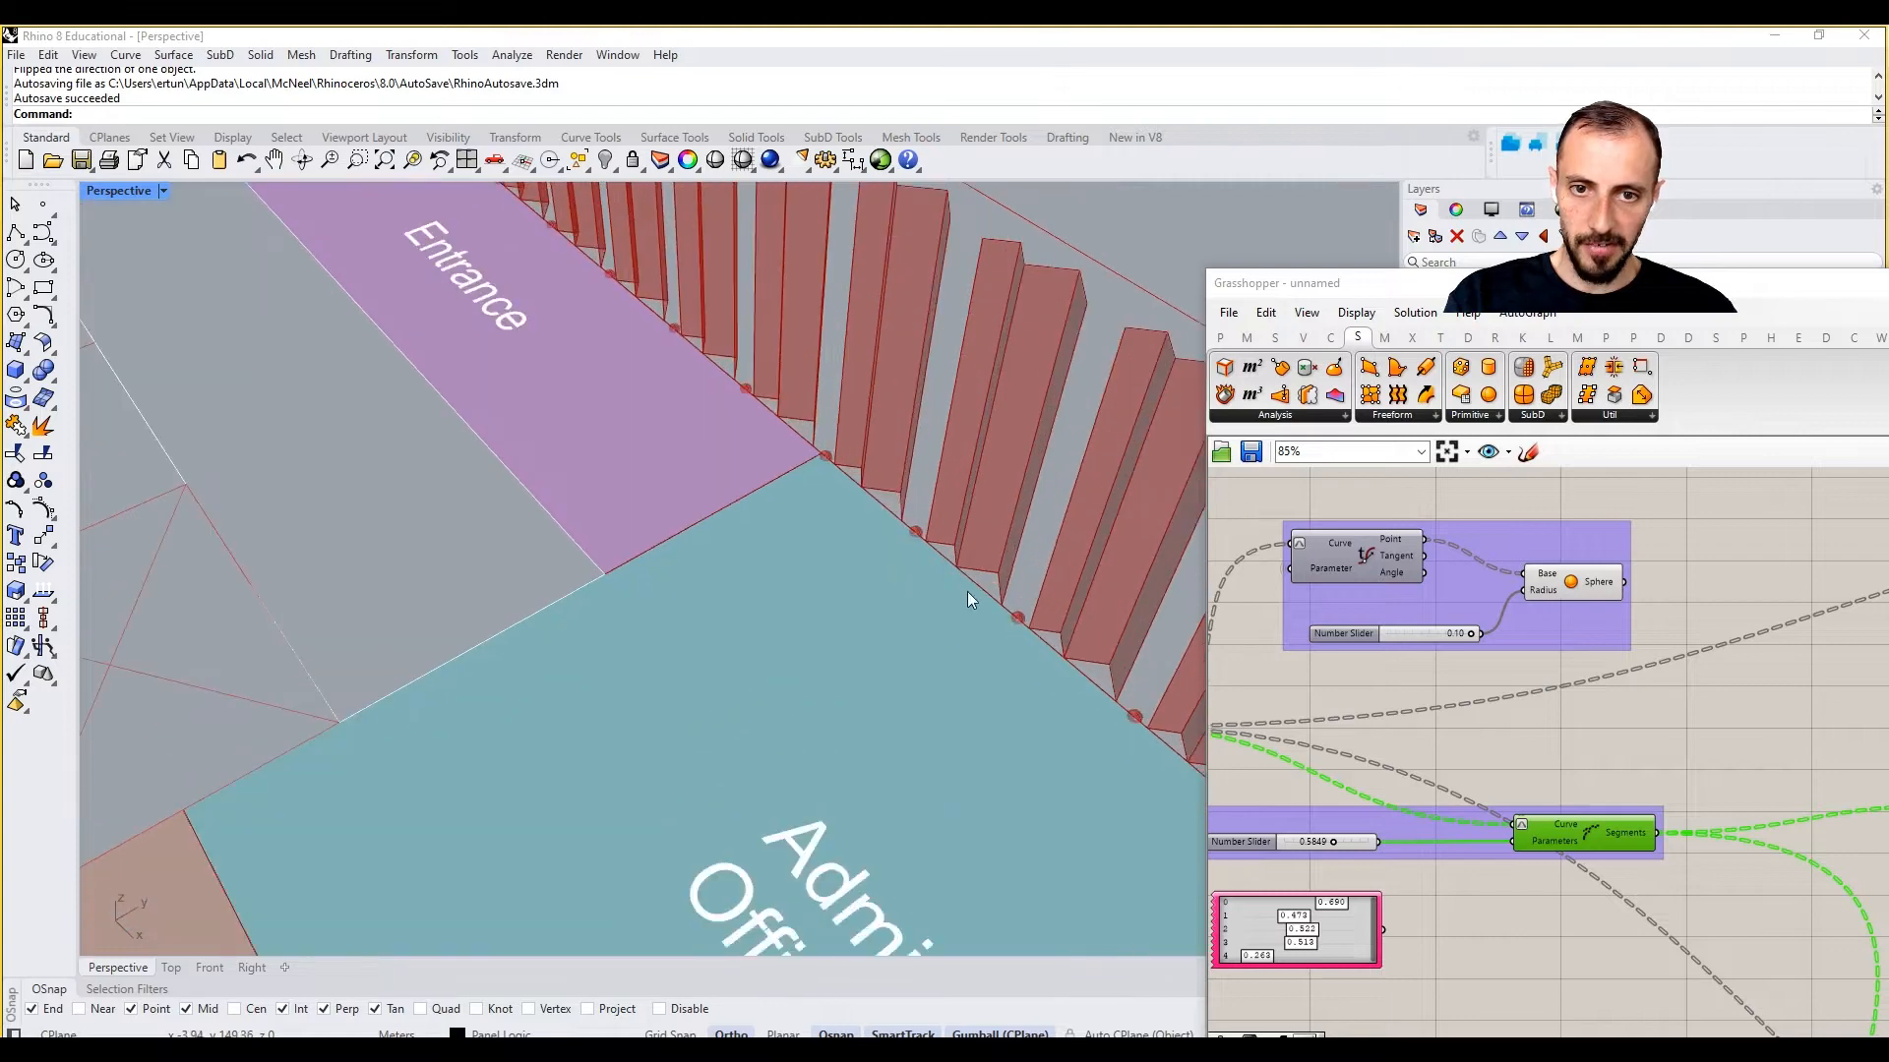
{"action": "double_click", "coordinate": [1465, 929]}
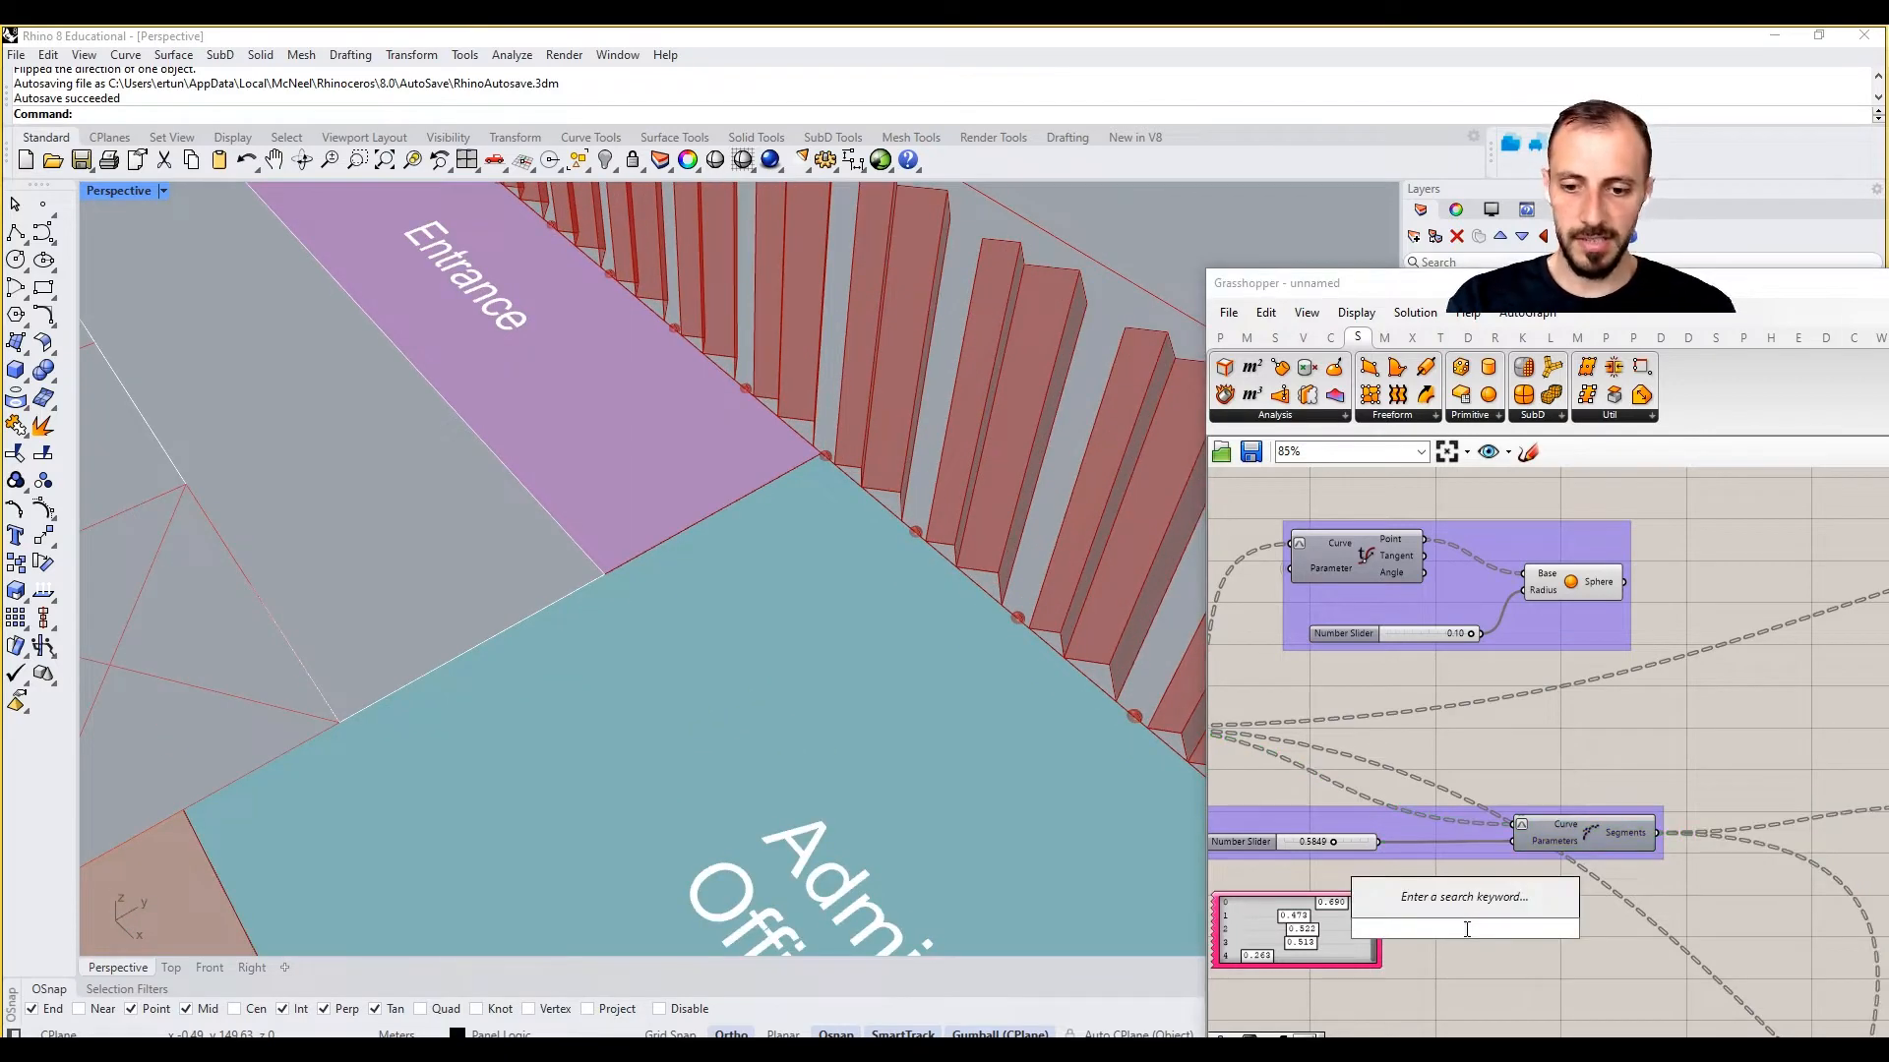
{"action": "type", "text": "graft"}
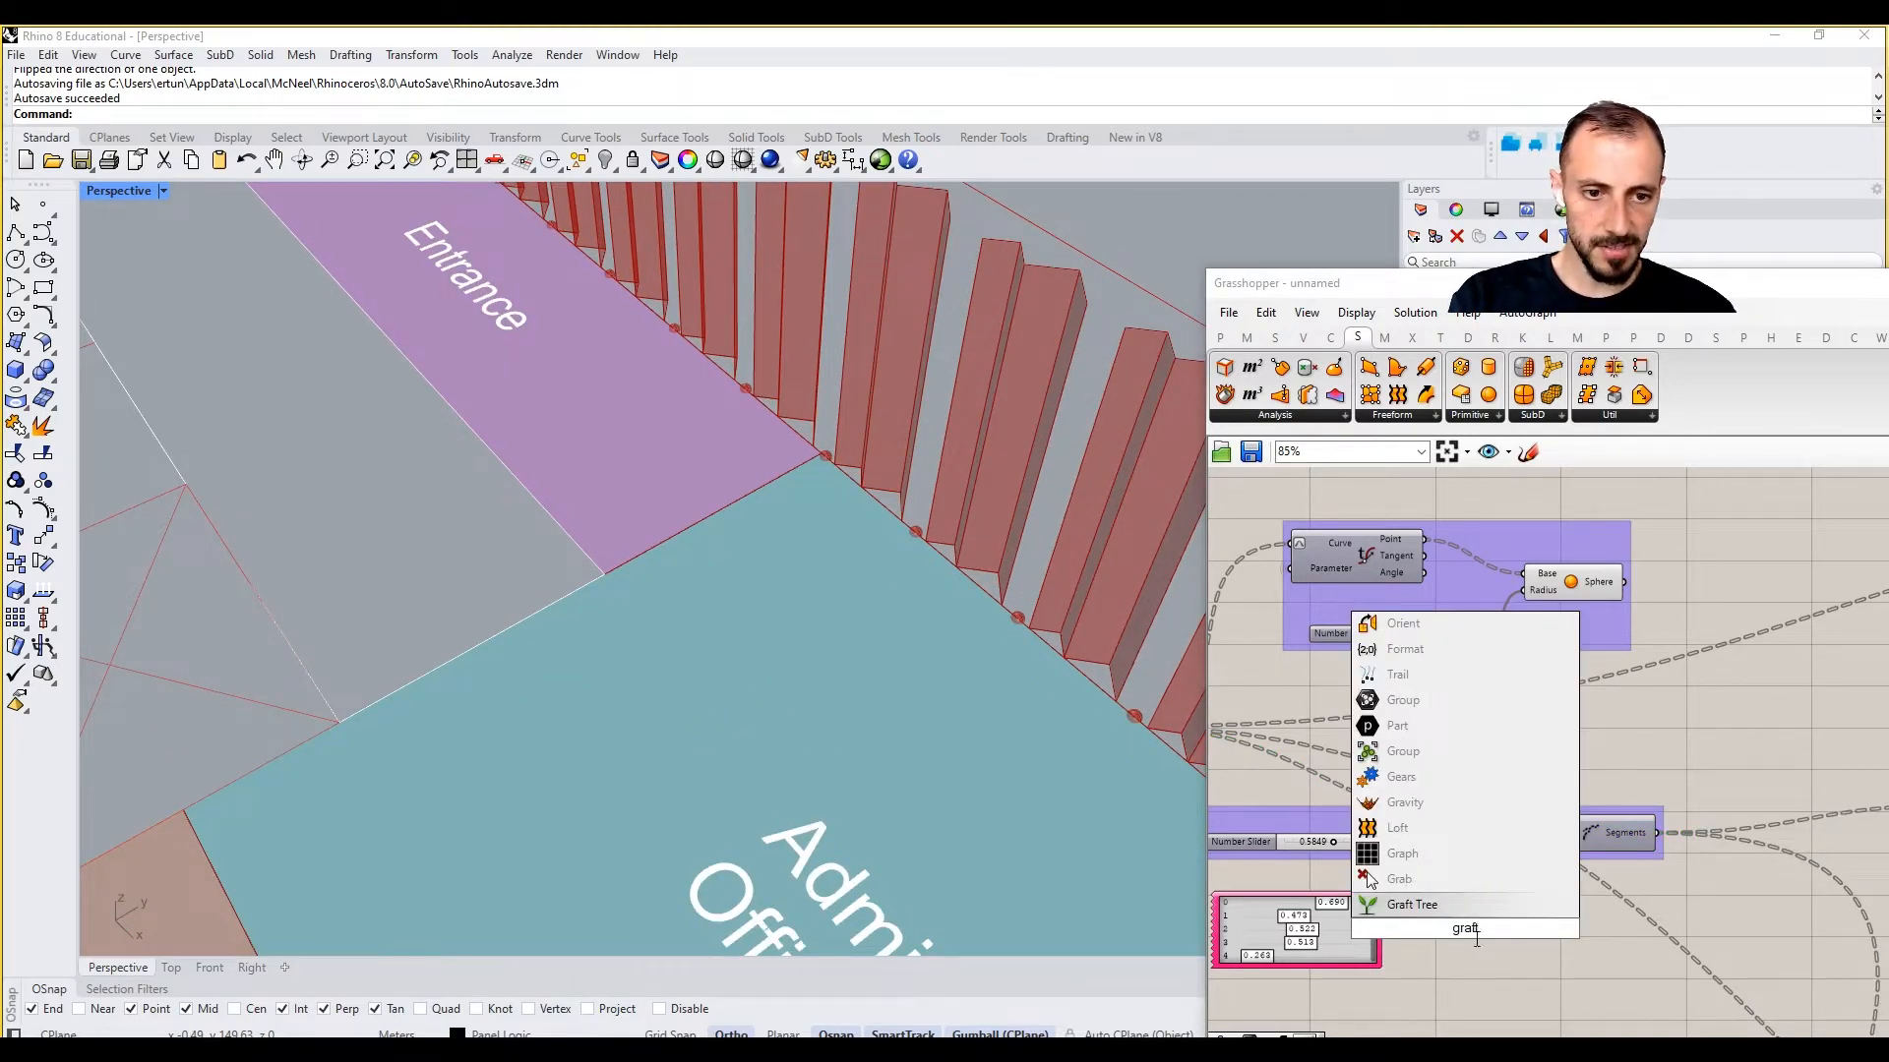
{"action": "left_click", "coordinate": [1434, 911]}
{"action": "left_click_drag", "start_coordinate": [1385, 929], "coordinate": [1428, 929]}
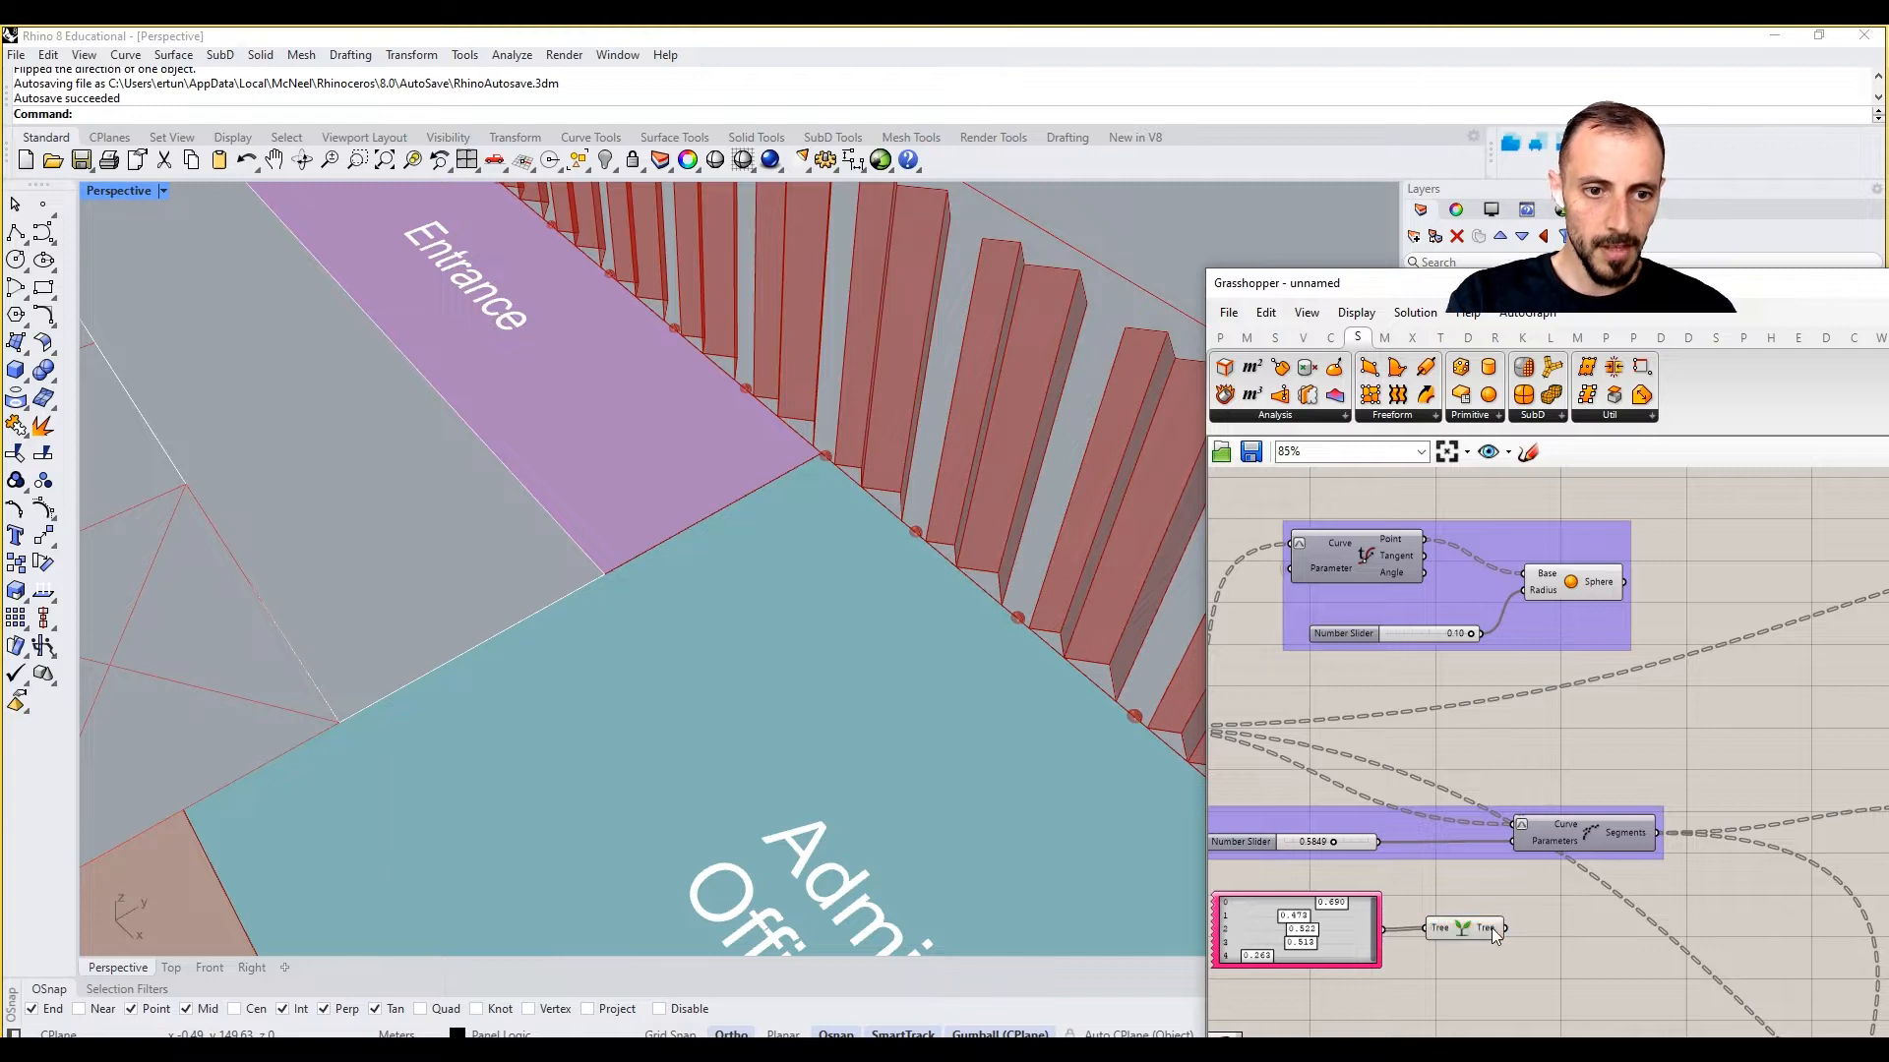
{"action": "left_click_drag", "start_coordinate": [1523, 845], "coordinate": [1521, 844]}
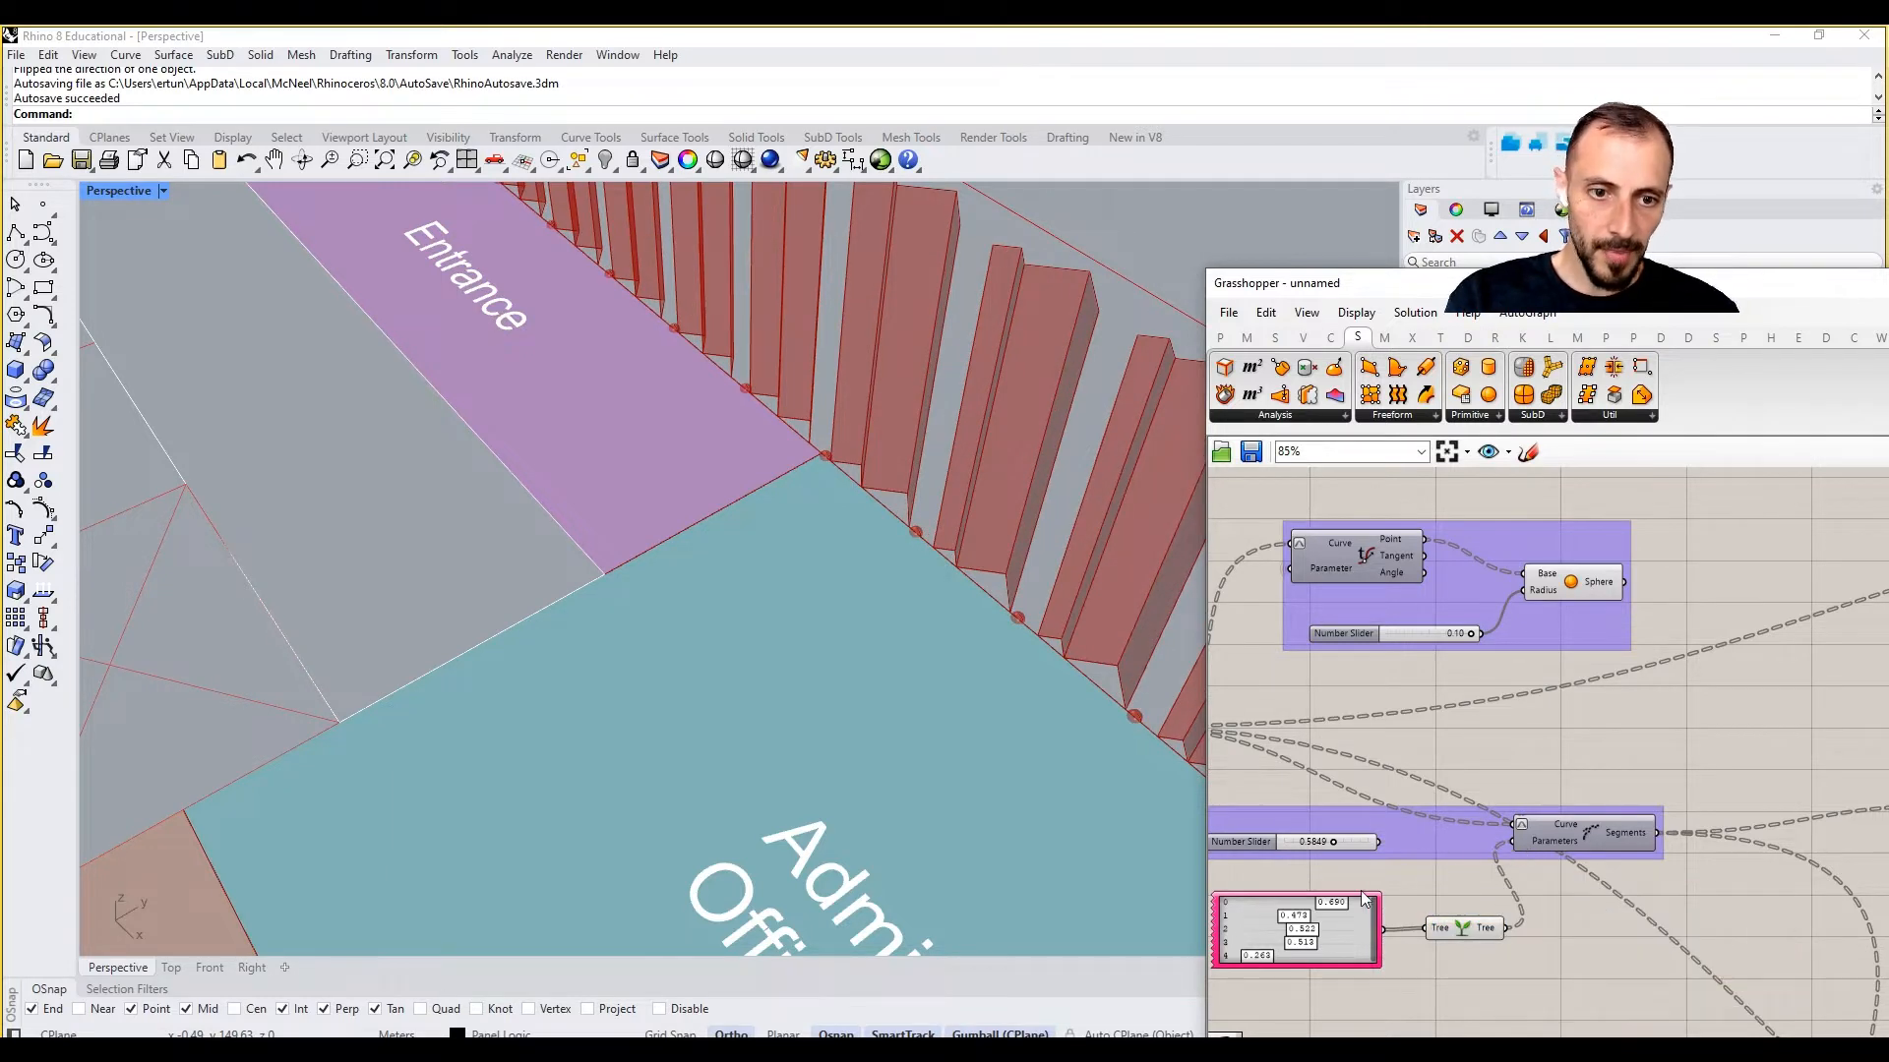
Step: Lower the first gene in the gene pool to 0.534
{"action": "left_click_drag", "start_coordinate": [1335, 901], "coordinate": [1311, 893]}
{"action": "scroll", "coordinate": [745, 683], "scroll_direction": "down", "scroll_amount": 5}
{"action": "right_click_drag", "start_coordinate": [737, 641], "coordinate": [725, 596], "text": "shift"}
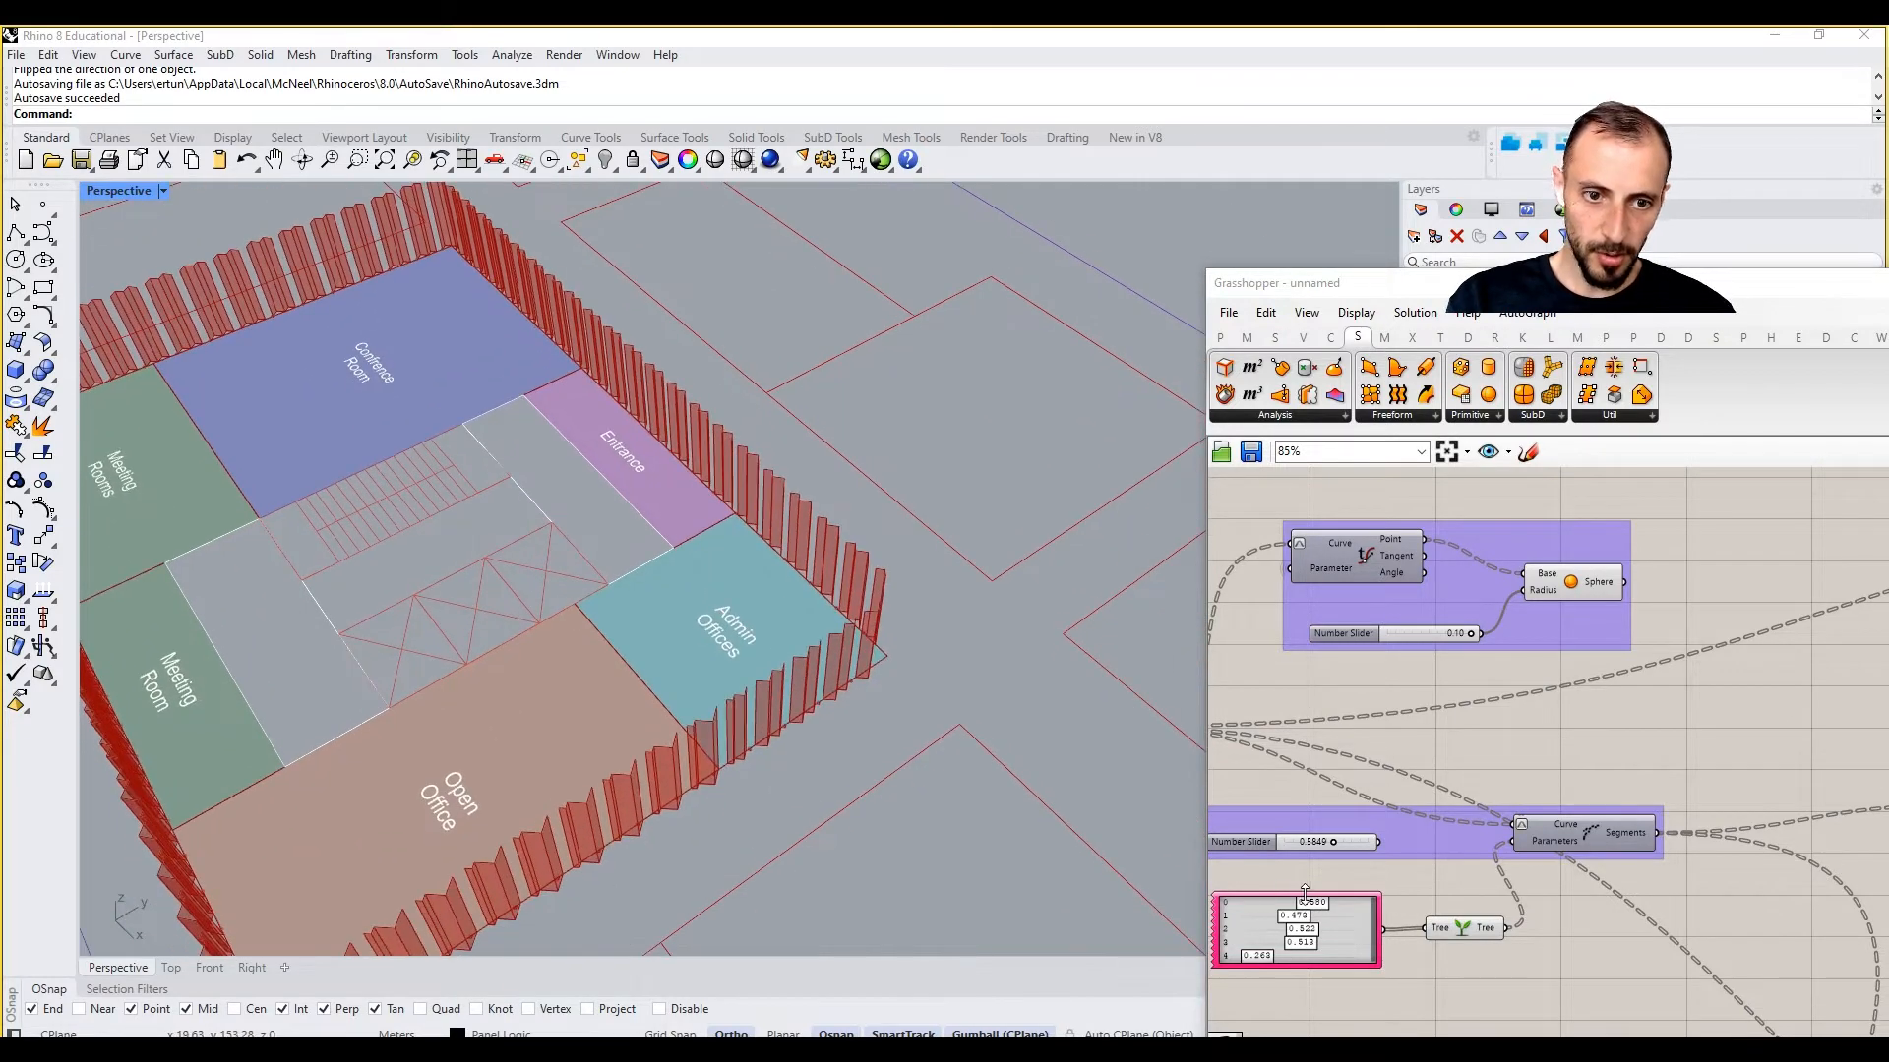
{"action": "left_click_drag", "start_coordinate": [1304, 902], "coordinate": [1281, 901]}
{"action": "right_click_drag", "start_coordinate": [1542, 924], "coordinate": [1608, 914]}
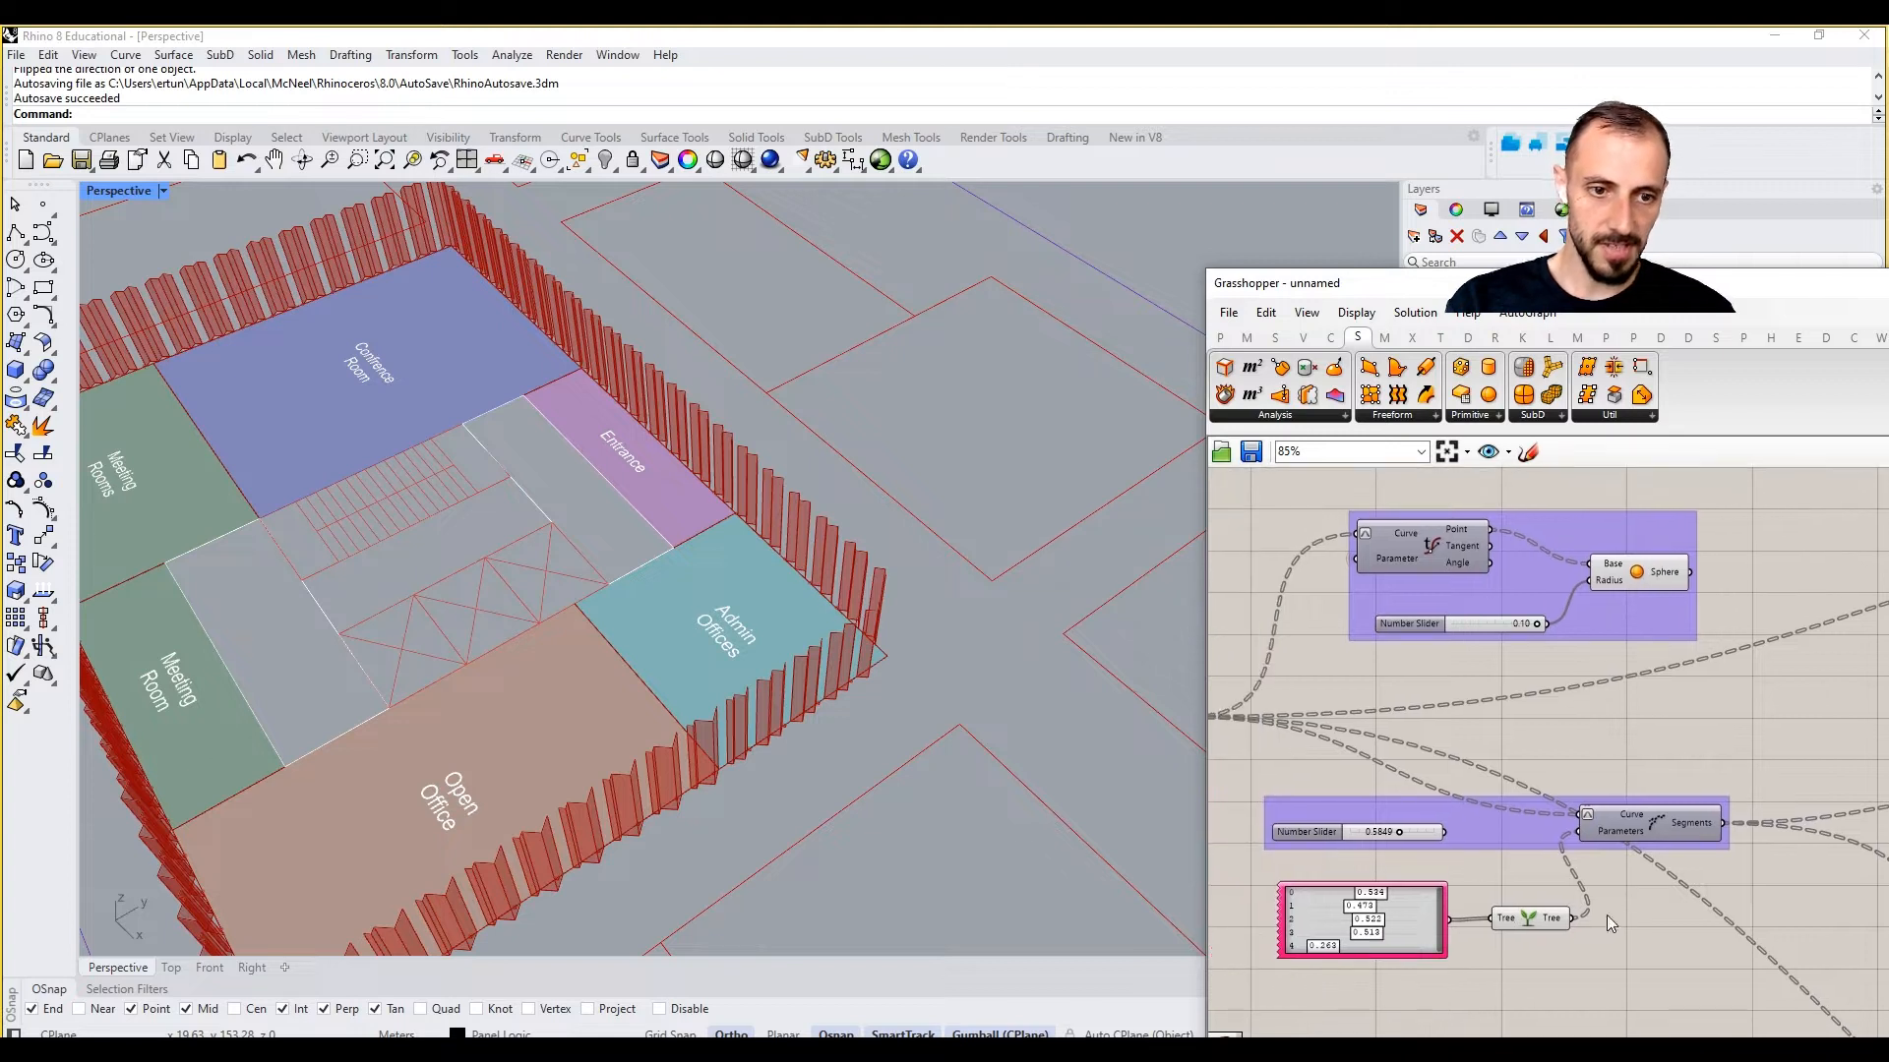
Step: Add the gene pool and Graft Tree component to the Shatter component's group
{"action": "left_click_drag", "start_coordinate": [1521, 987], "coordinate": [1422, 866]}
{"action": "right_click", "coordinate": [1480, 836]}
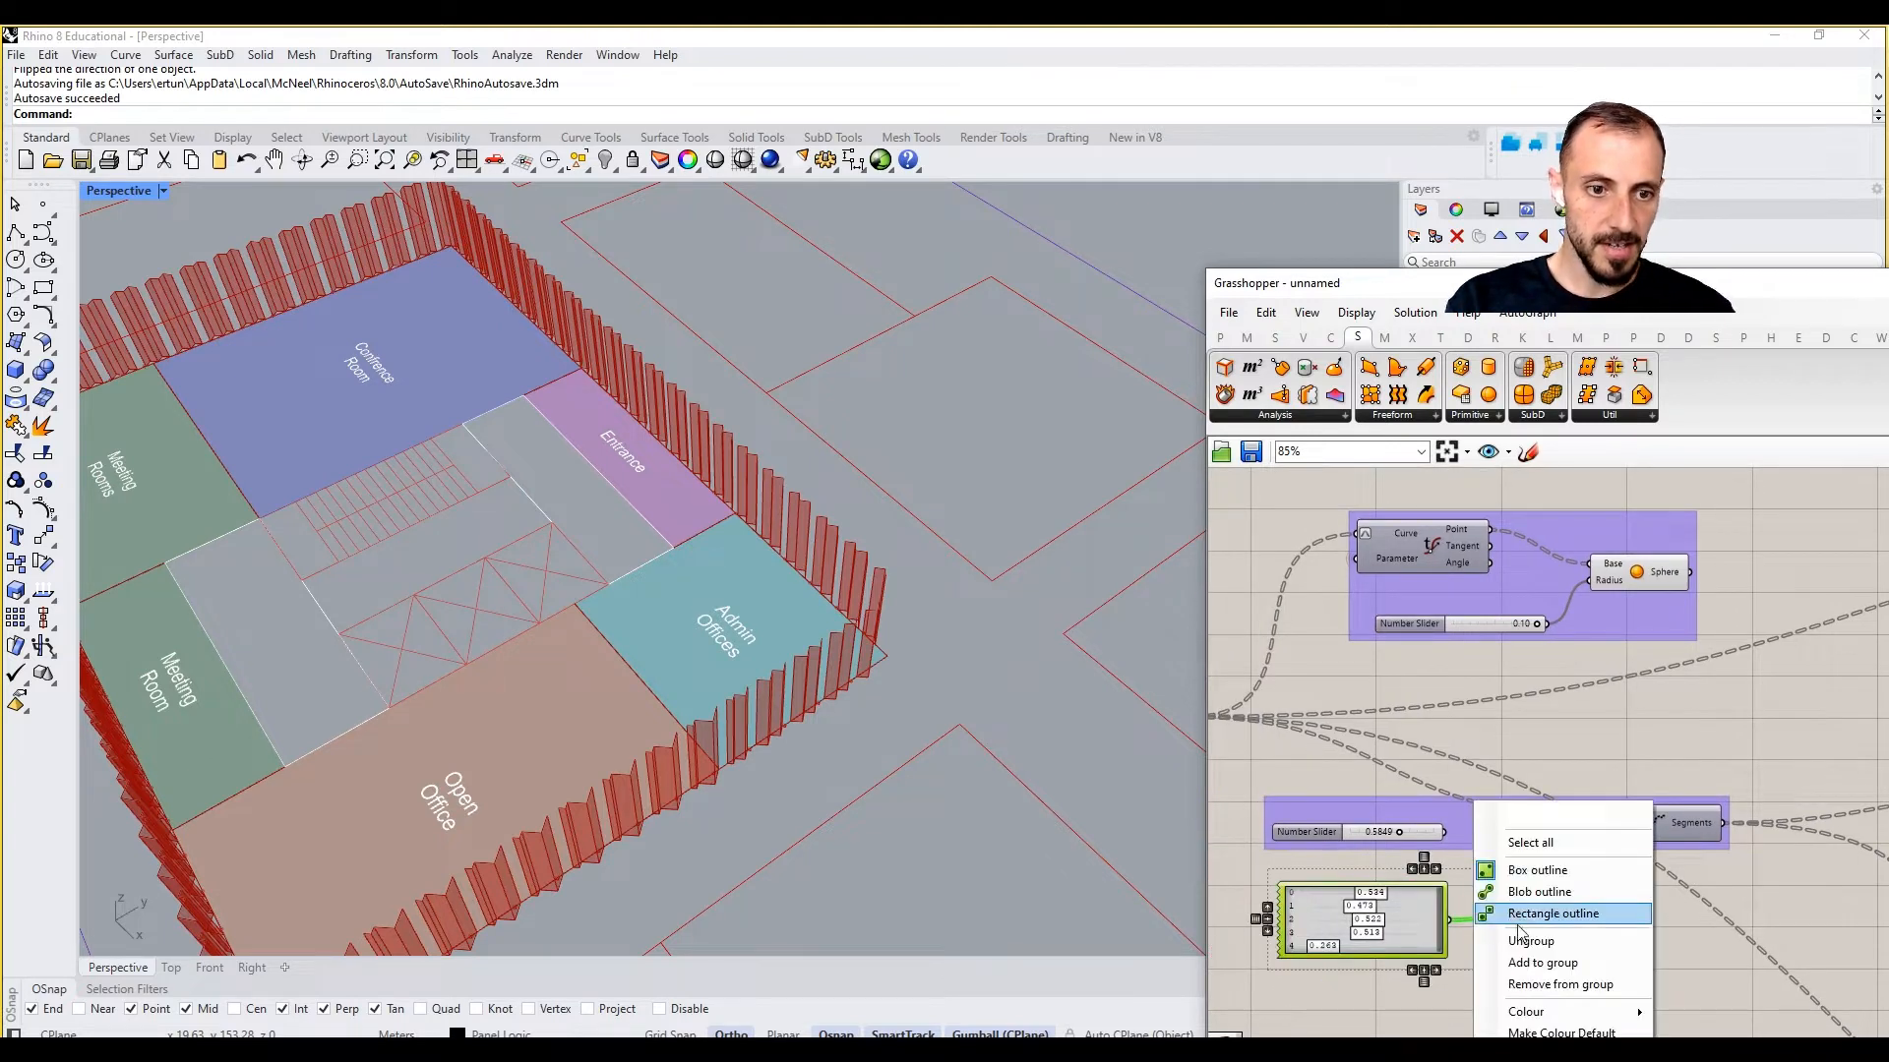
{"action": "left_click", "coordinate": [1559, 965]}
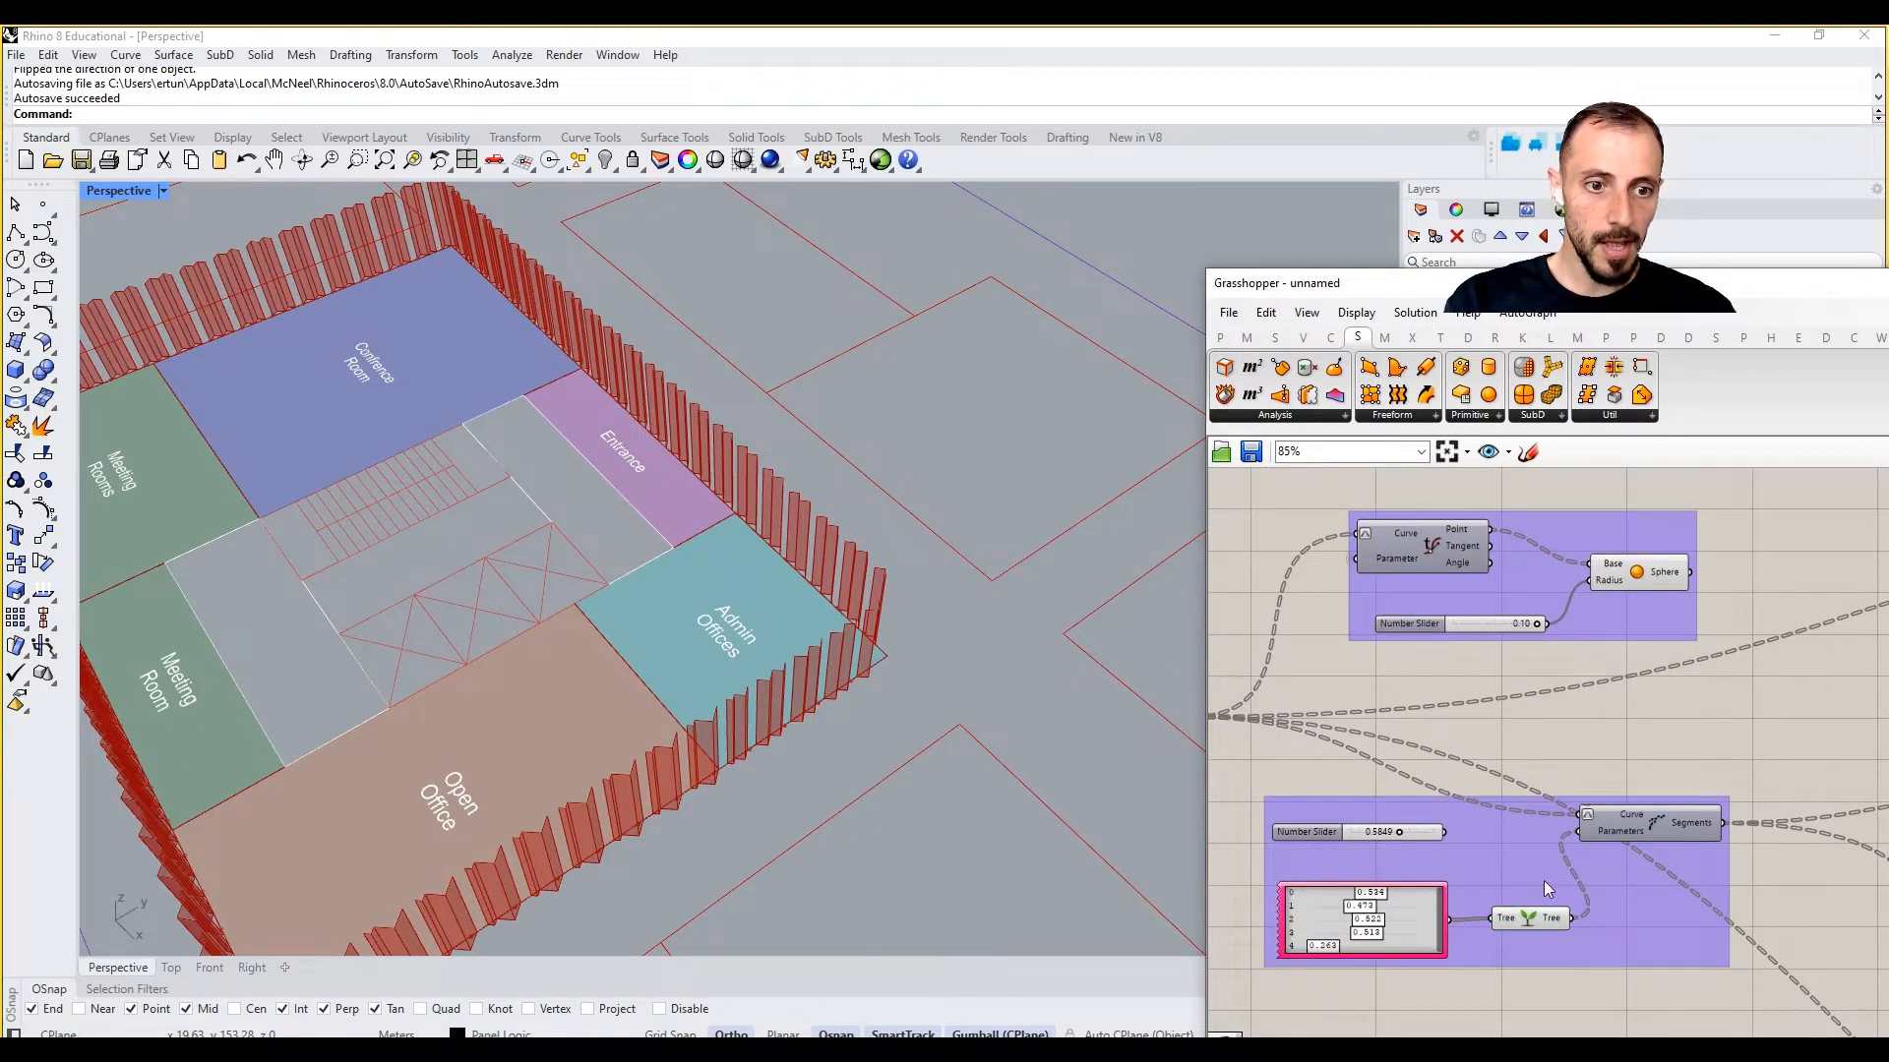
{"action": "left_click_drag", "start_coordinate": [1554, 865], "coordinate": [1373, 575]}
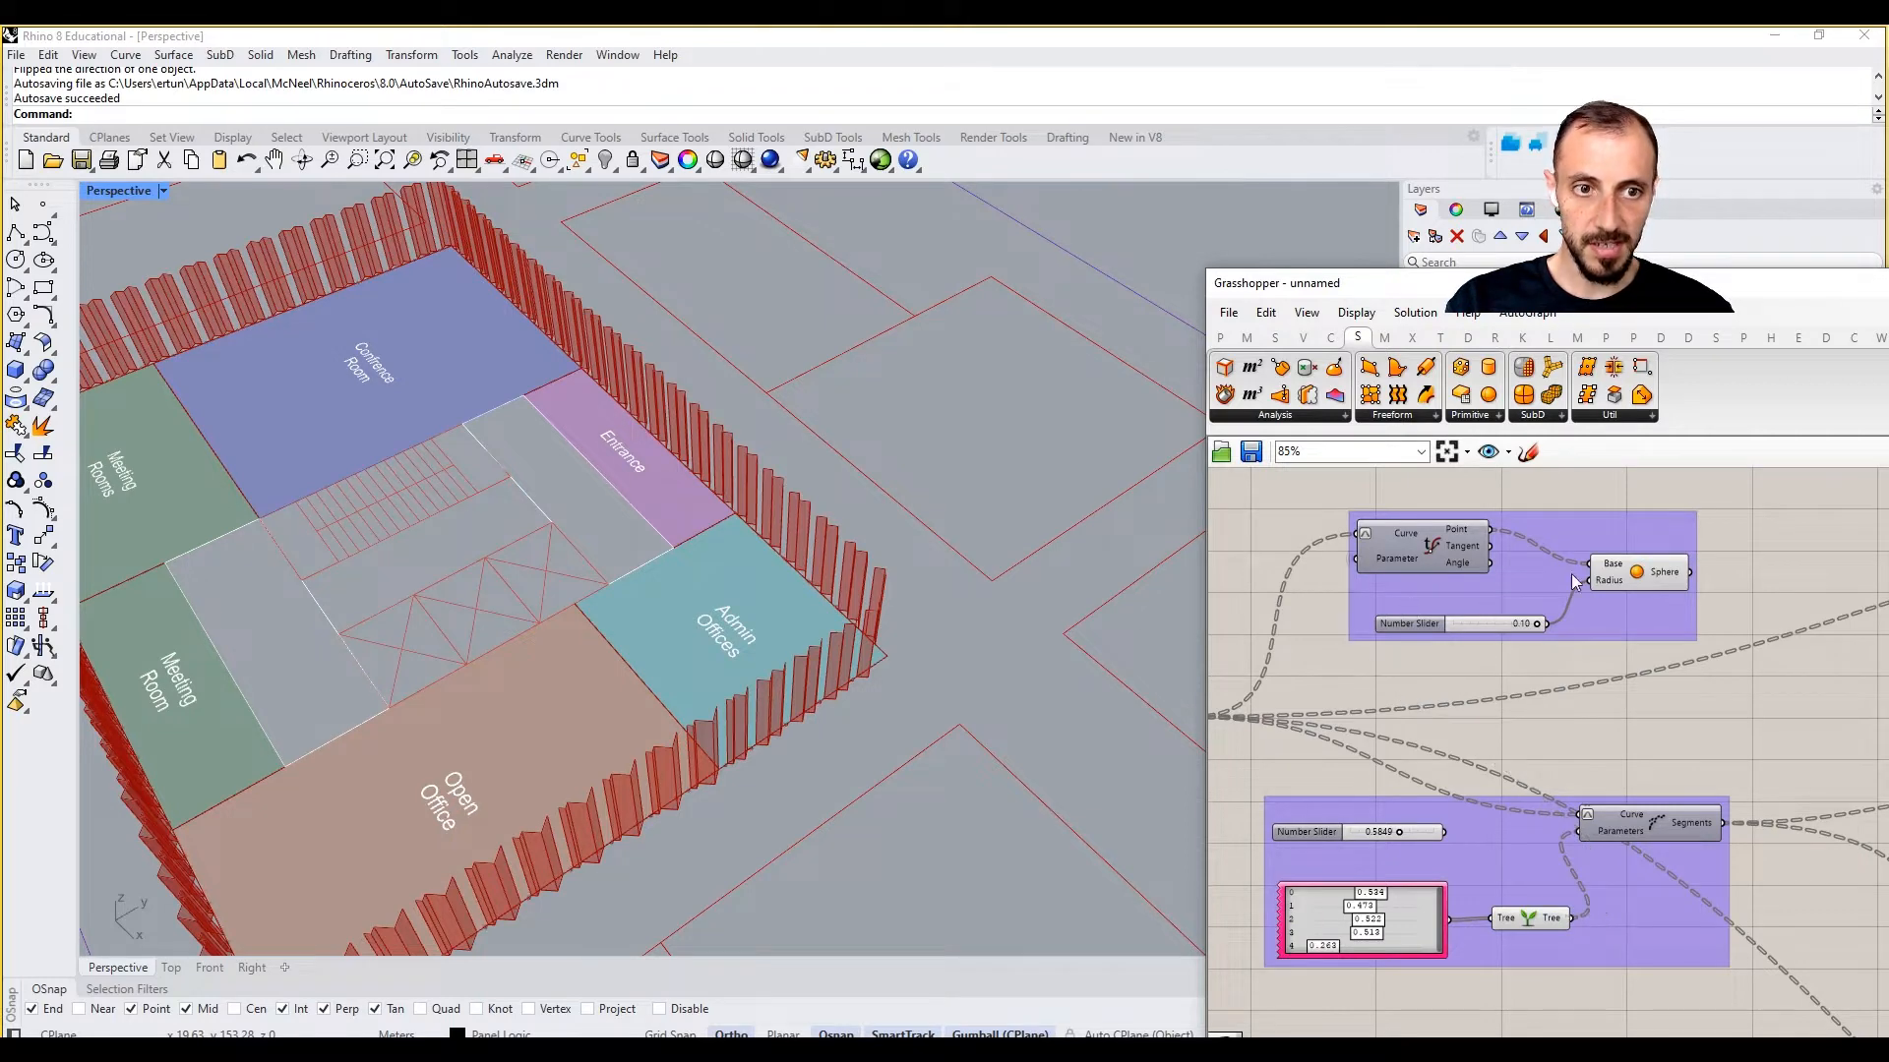
Step: Highlight the Sphere component's points in the viewport and set the first gene to 0.540
{"action": "left_click", "coordinate": [1625, 576]}
{"action": "scroll", "coordinate": [964, 636], "scroll_direction": "up", "scroll_amount": 6}
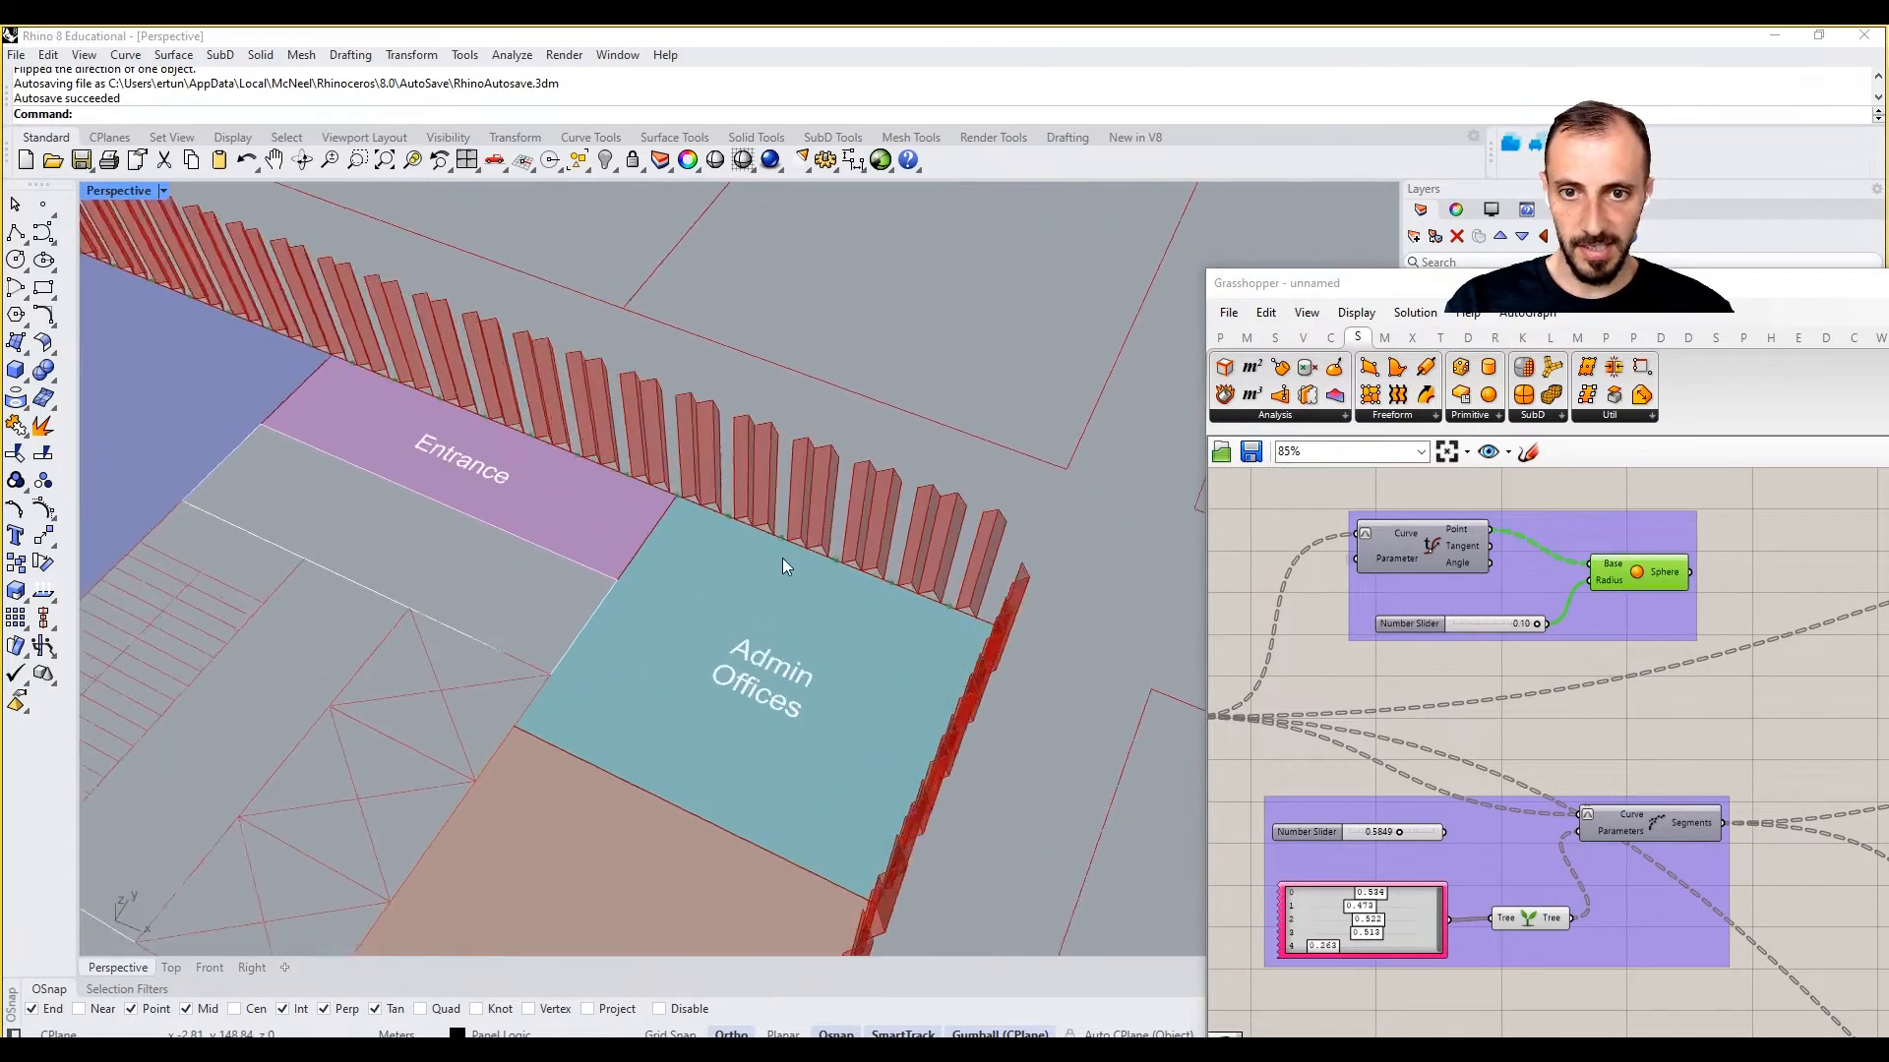
{"action": "right_click_drag", "start_coordinate": [1483, 981], "coordinate": [1480, 943]}
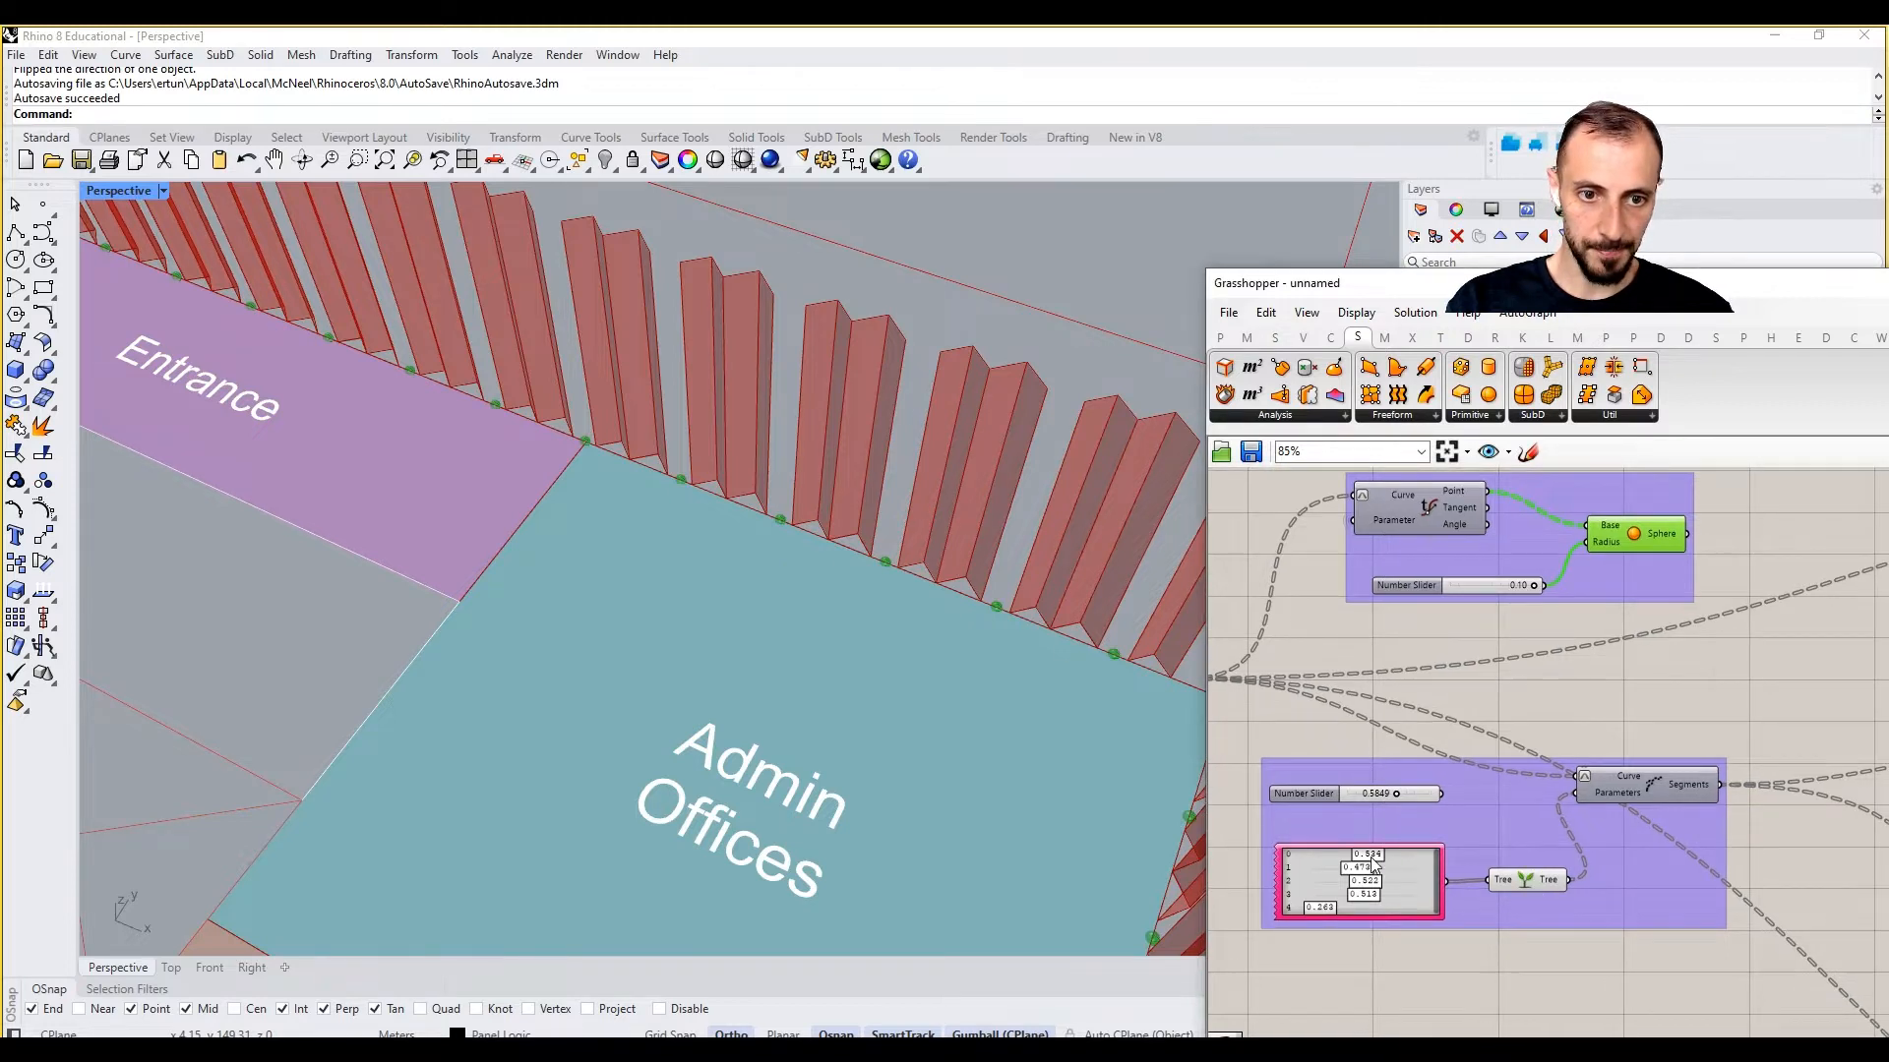
{"action": "mouse_move", "coordinate": [1374, 860]}
{"action": "left_mouse_down"}
{"action": "mouse_move", "coordinate": [1397, 858]}
{"action": "mouse_move", "coordinate": [1378, 862]}
{"action": "left_mouse_up"}
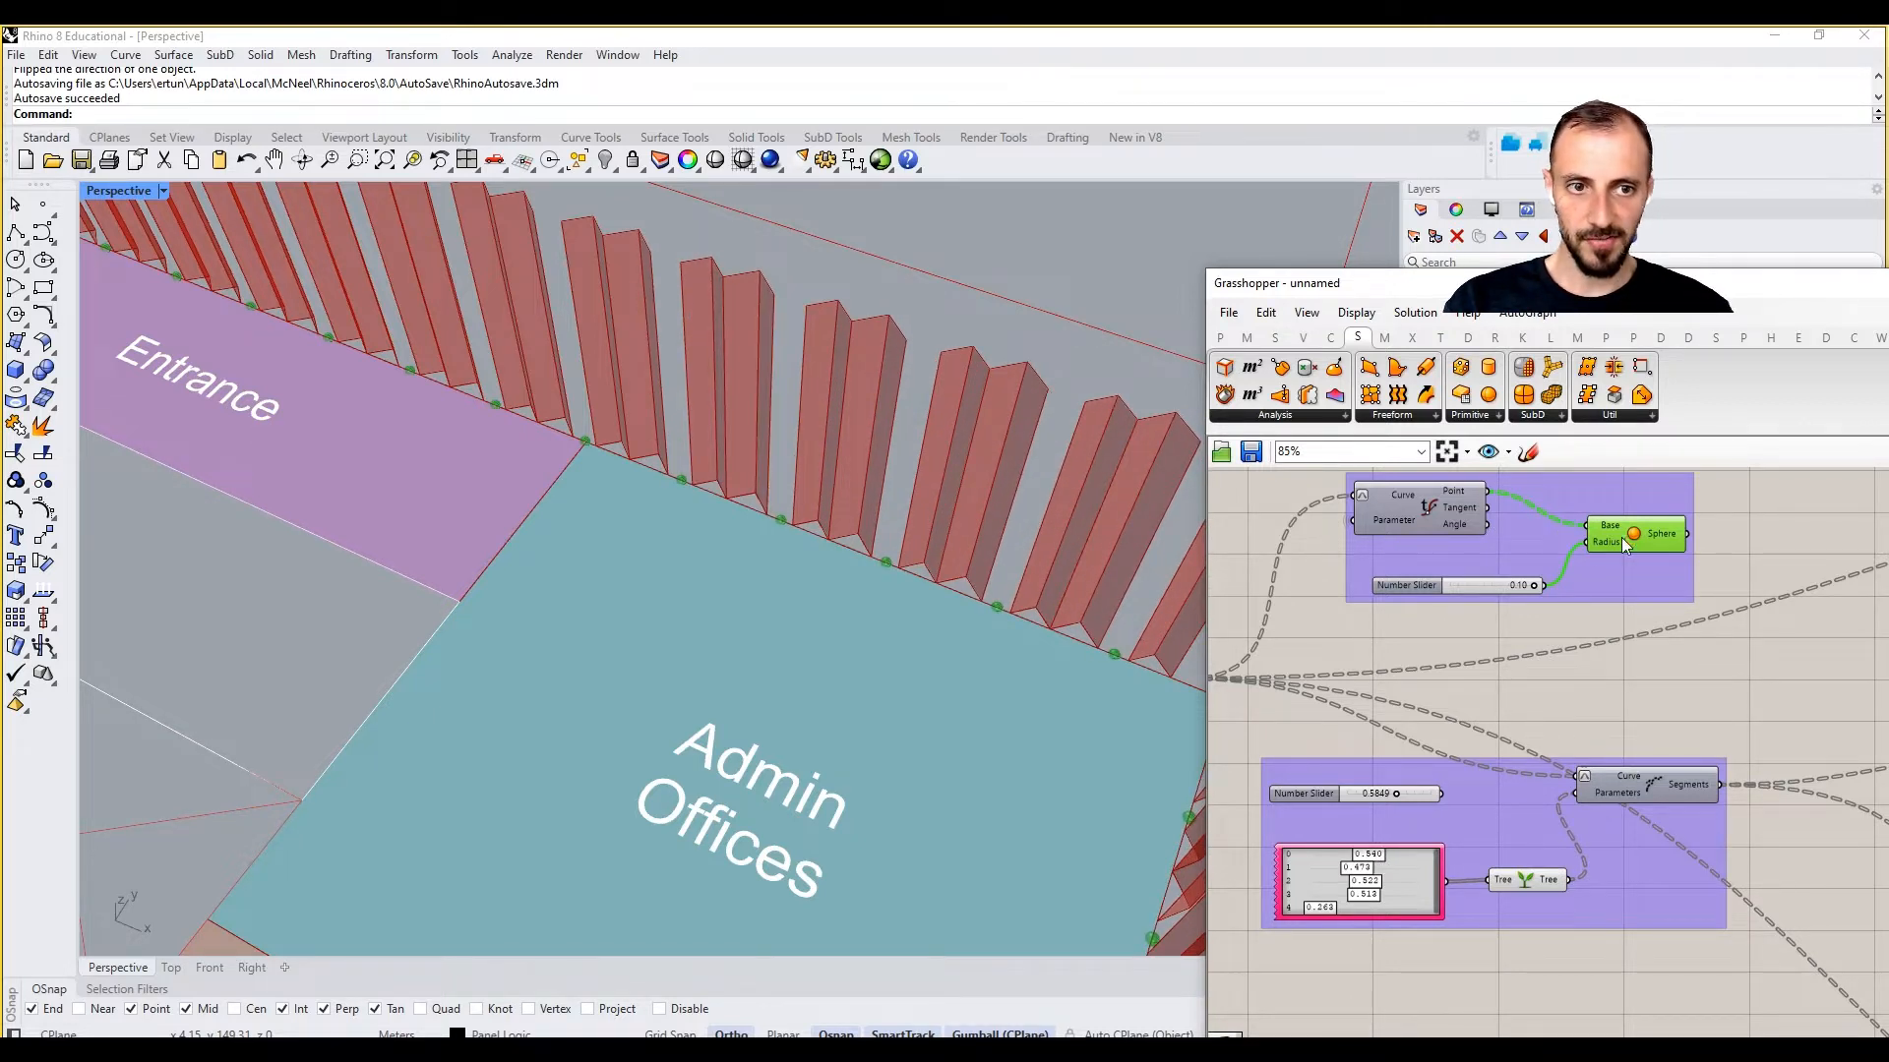
Step: Hide the Sphere component's preview and raise the first gene's value slightly
{"action": "mouse_move", "coordinate": [1609, 531]}
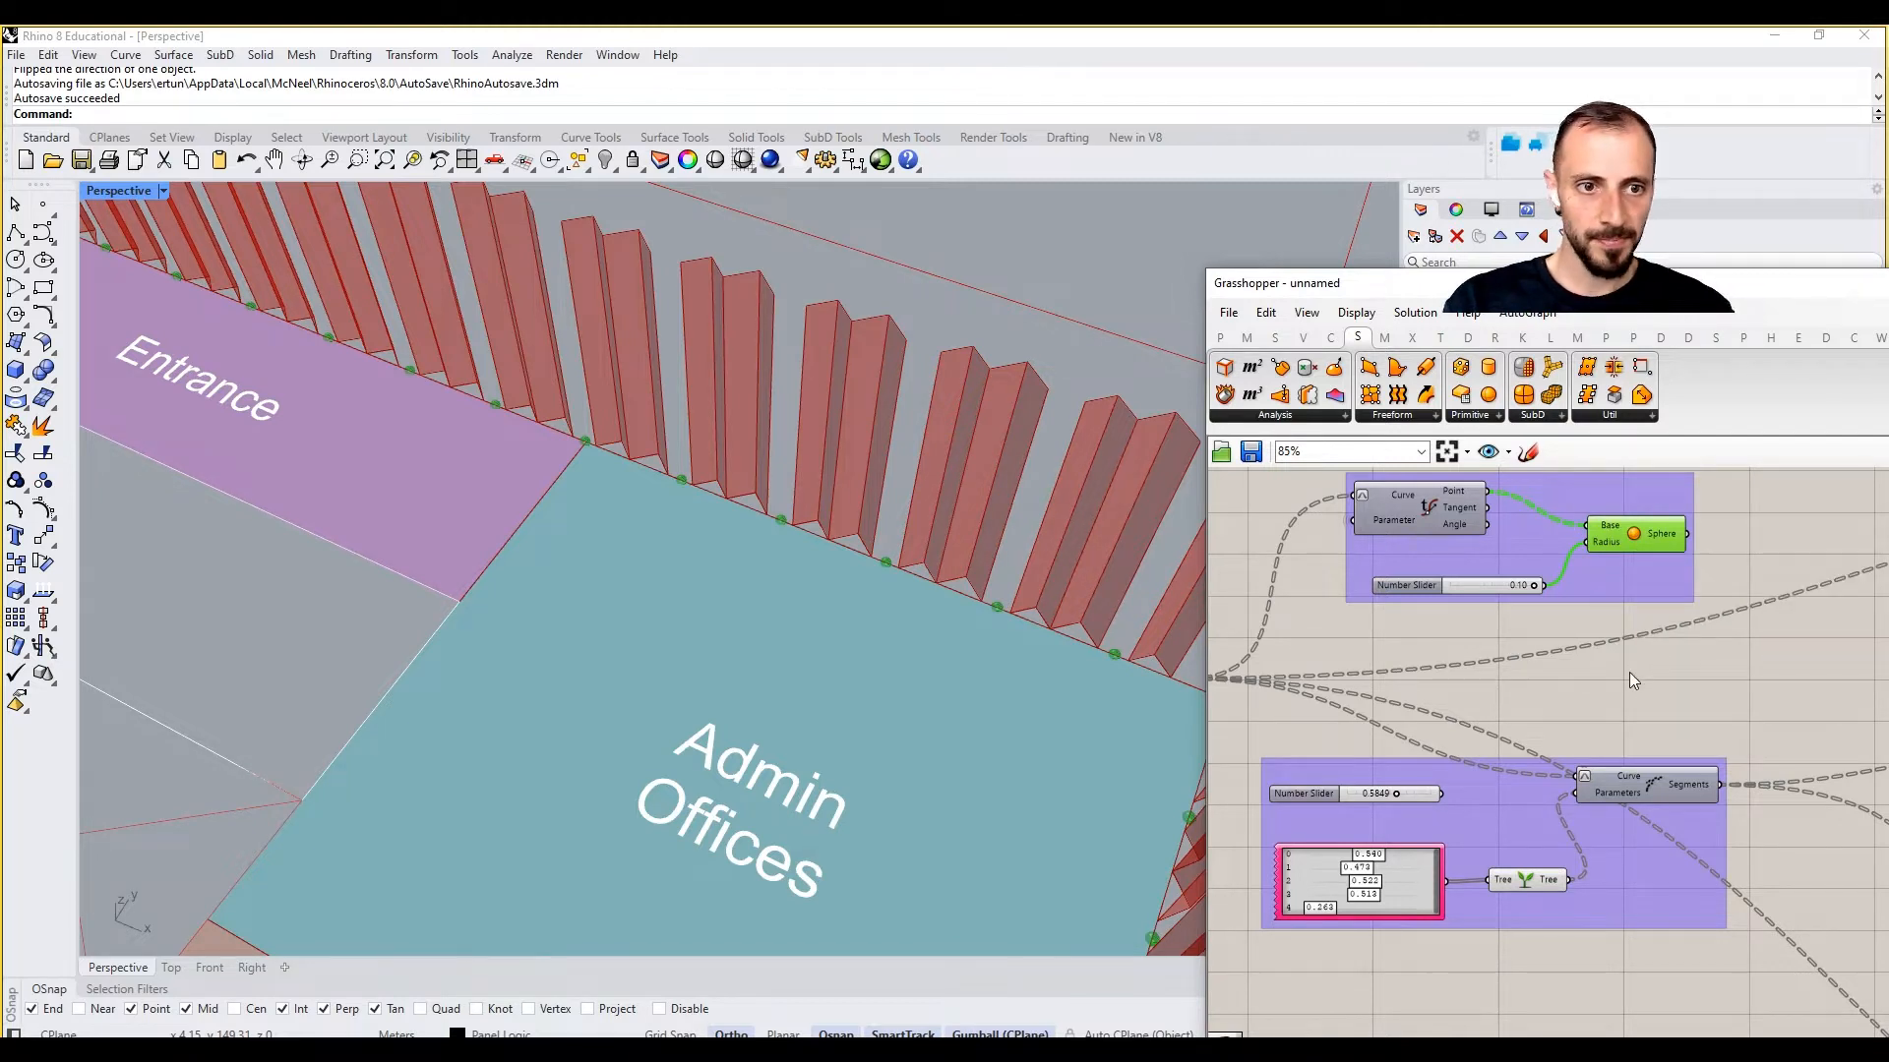
{"action": "right_click", "coordinate": [1672, 539]}
{"action": "left_click", "coordinate": [1737, 522]}
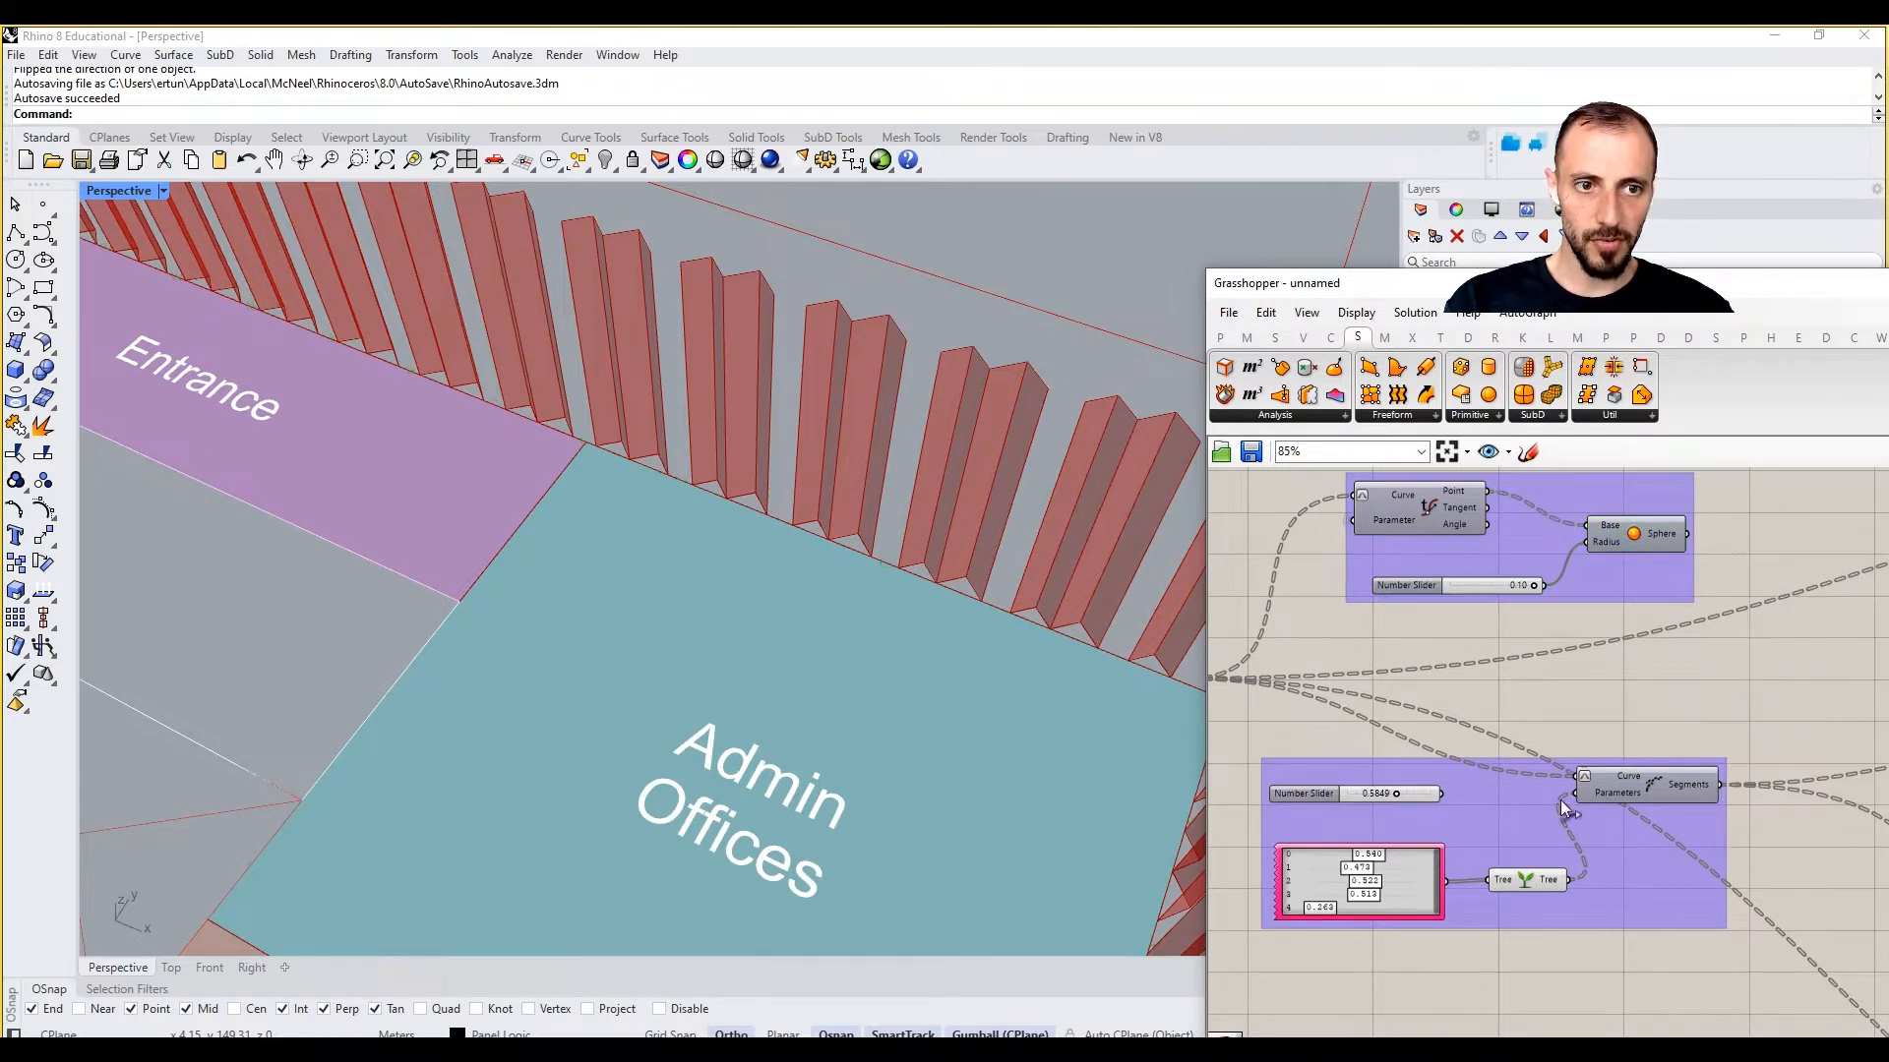
{"action": "left_click_drag", "start_coordinate": [1377, 854], "coordinate": [1383, 855]}
Step: Inspect the data structure of the Curve parameter feeding the frame component in the white facade module
{"action": "right_click_drag", "start_coordinate": [1536, 793], "coordinate": [1449, 795]}
{"action": "scroll", "coordinate": [1449, 794], "scroll_direction": "down", "scroll_amount": 7}
{"action": "right_click_drag", "start_coordinate": [1775, 690], "coordinate": [1632, 683]}
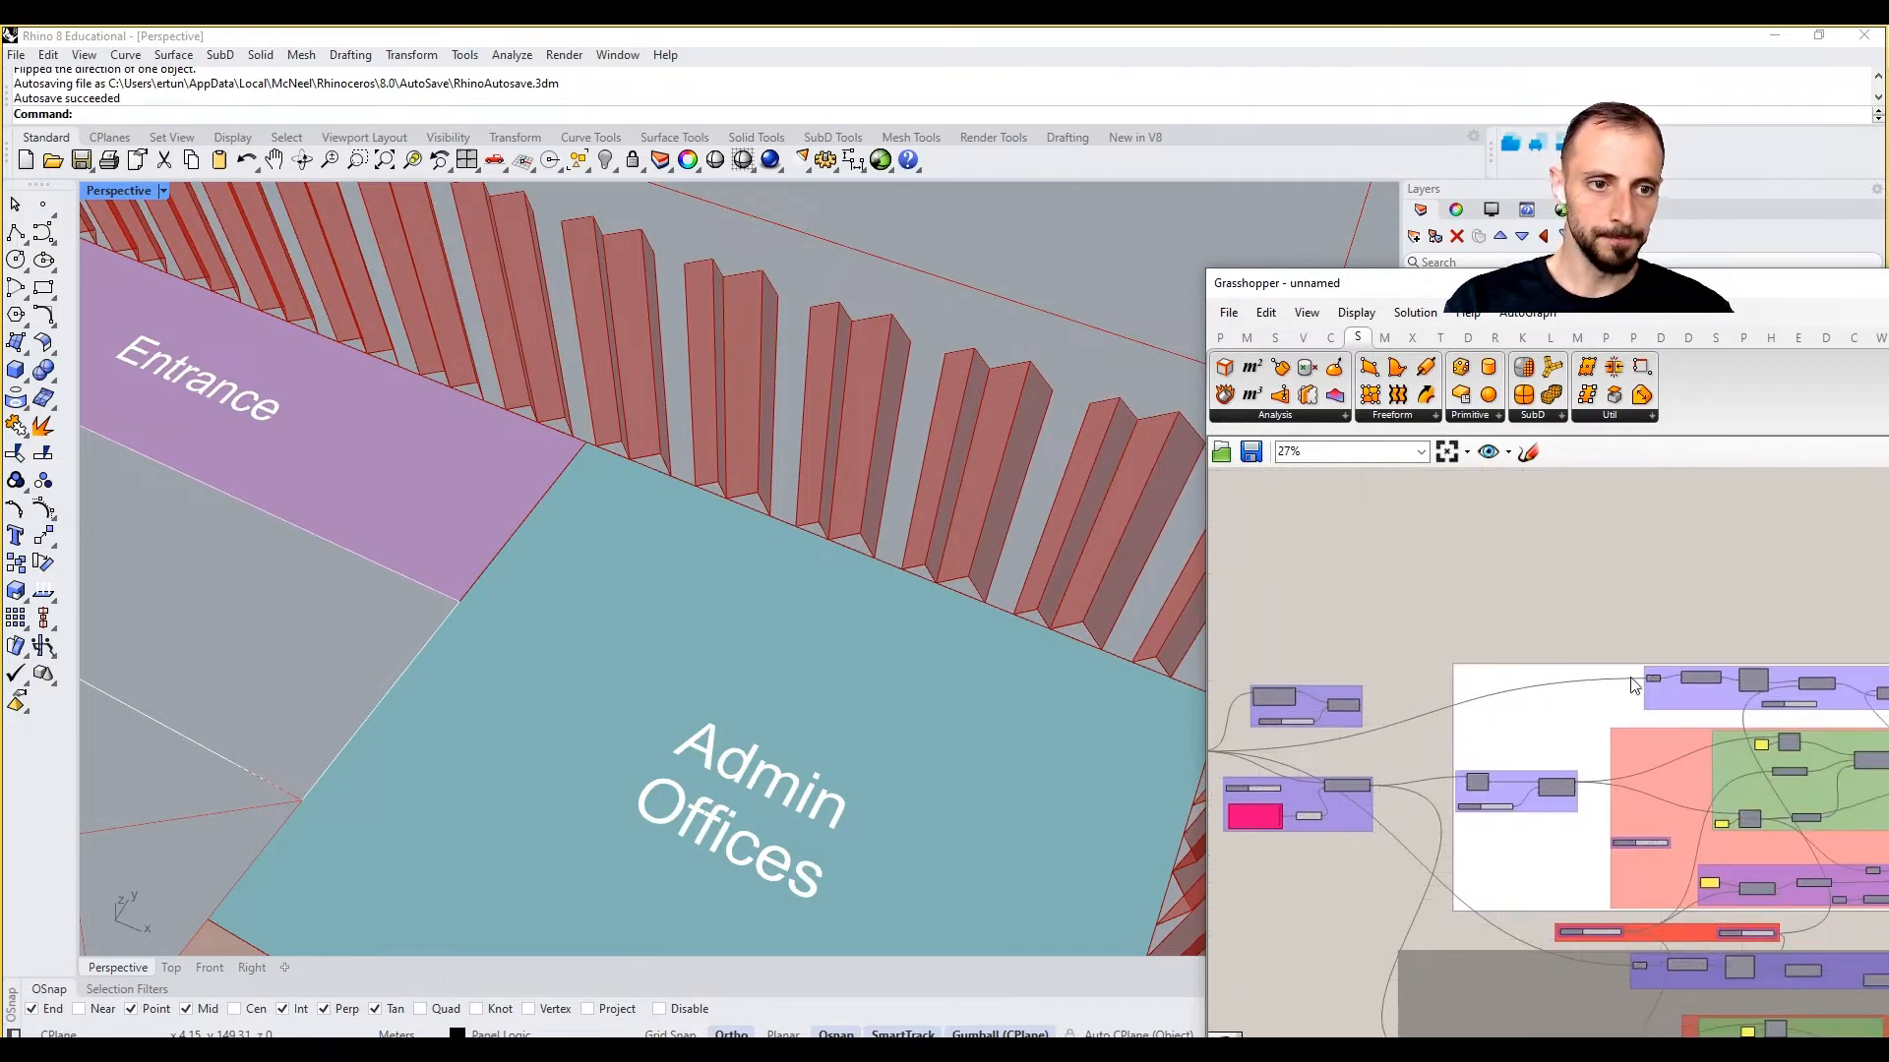
{"action": "scroll", "coordinate": [1639, 689], "scroll_direction": "up", "scroll_amount": 6}
{"action": "scroll", "coordinate": [1642, 696], "scroll_direction": "up", "scroll_amount": 1}
{"action": "mouse_move", "coordinate": [1652, 699]}
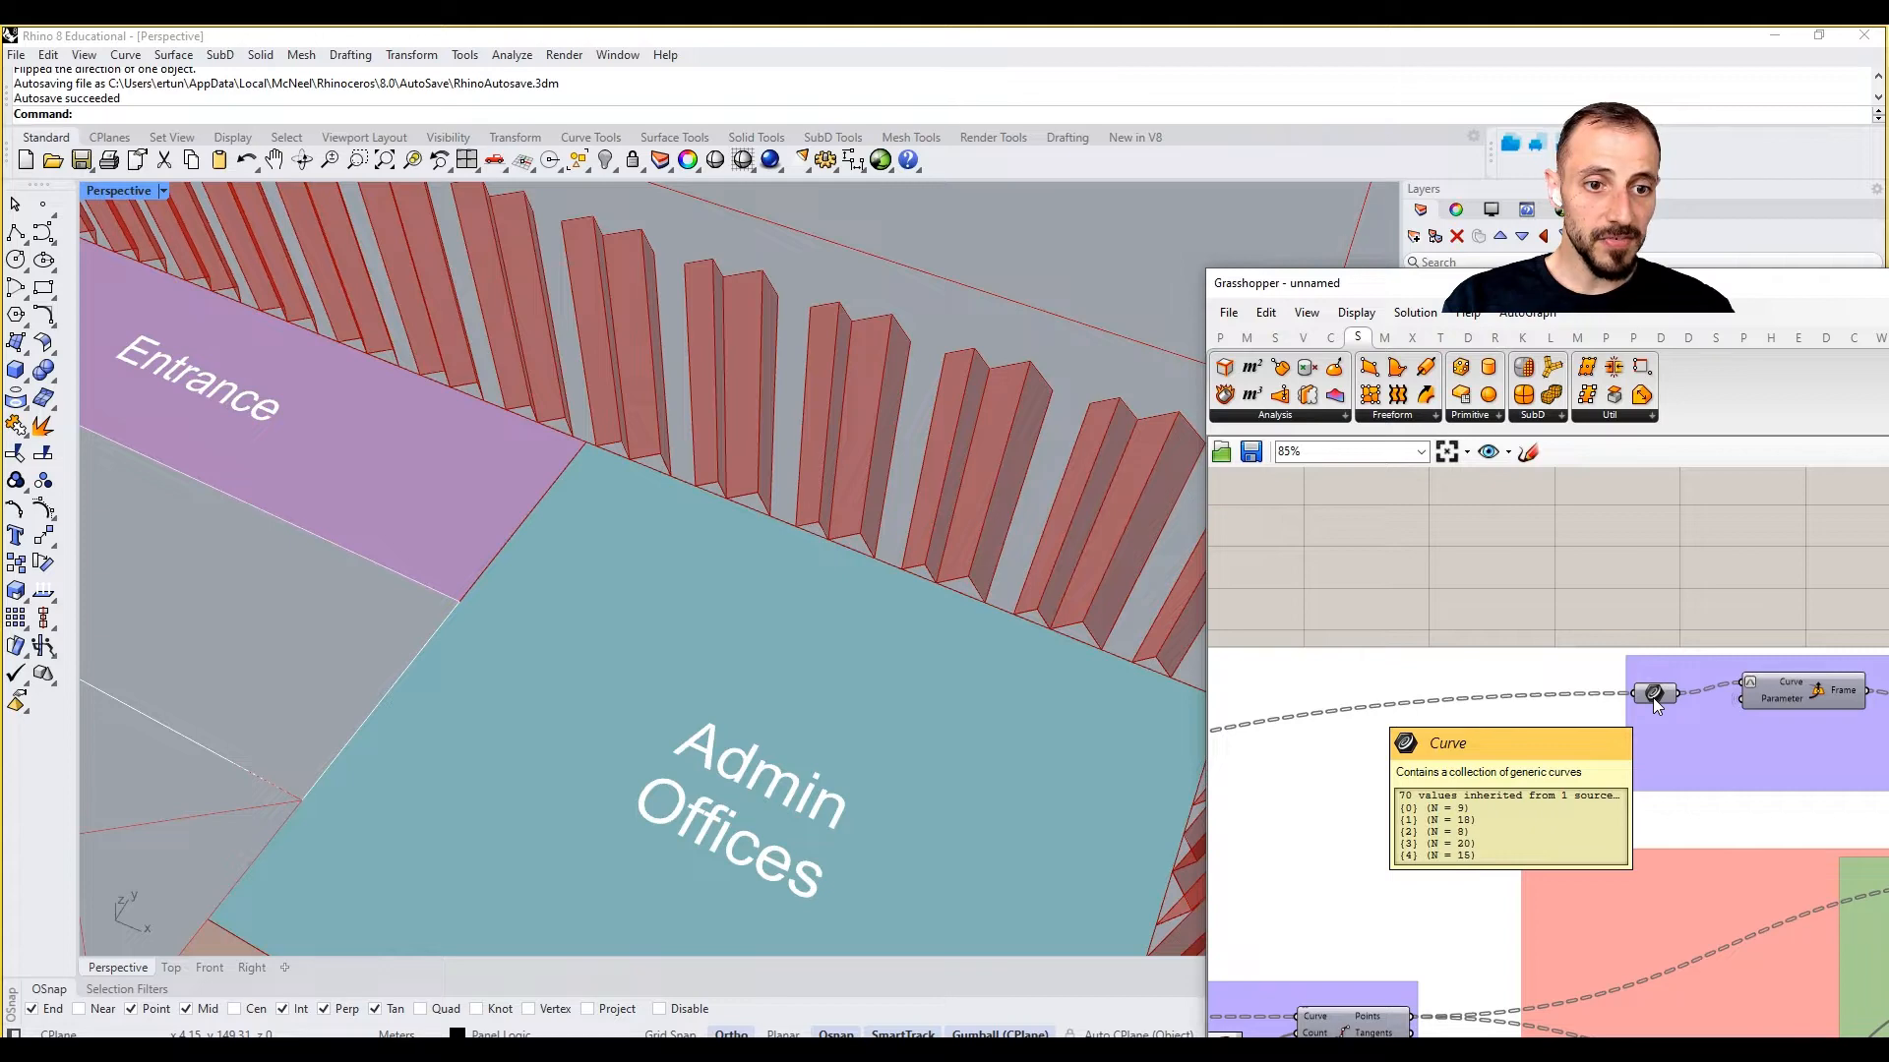
Step: Turn on the preview of the curve frame component in the white facade module
{"action": "scroll", "coordinate": [1652, 698], "scroll_direction": "down", "scroll_amount": 5}
{"action": "right_click_drag", "start_coordinate": [1643, 711], "coordinate": [1794, 669]}
{"action": "right_click_drag", "start_coordinate": [1337, 762], "coordinate": [1469, 759]}
{"action": "right_click_drag", "start_coordinate": [1822, 793], "coordinate": [1619, 799]}
{"action": "scroll", "coordinate": [1802, 663], "scroll_direction": "up", "scroll_amount": 4}
{"action": "right_click_drag", "start_coordinate": [1748, 653], "coordinate": [1579, 601]}
{"action": "left_click", "coordinate": [1640, 640]}
{"action": "right_click", "coordinate": [1640, 639]}
{"action": "left_click", "coordinate": [1646, 565]}
Step: Add a Param Viewer above the white module's List Item group and feed it with the List Item output
{"action": "mouse_move", "coordinate": [1733, 582]}
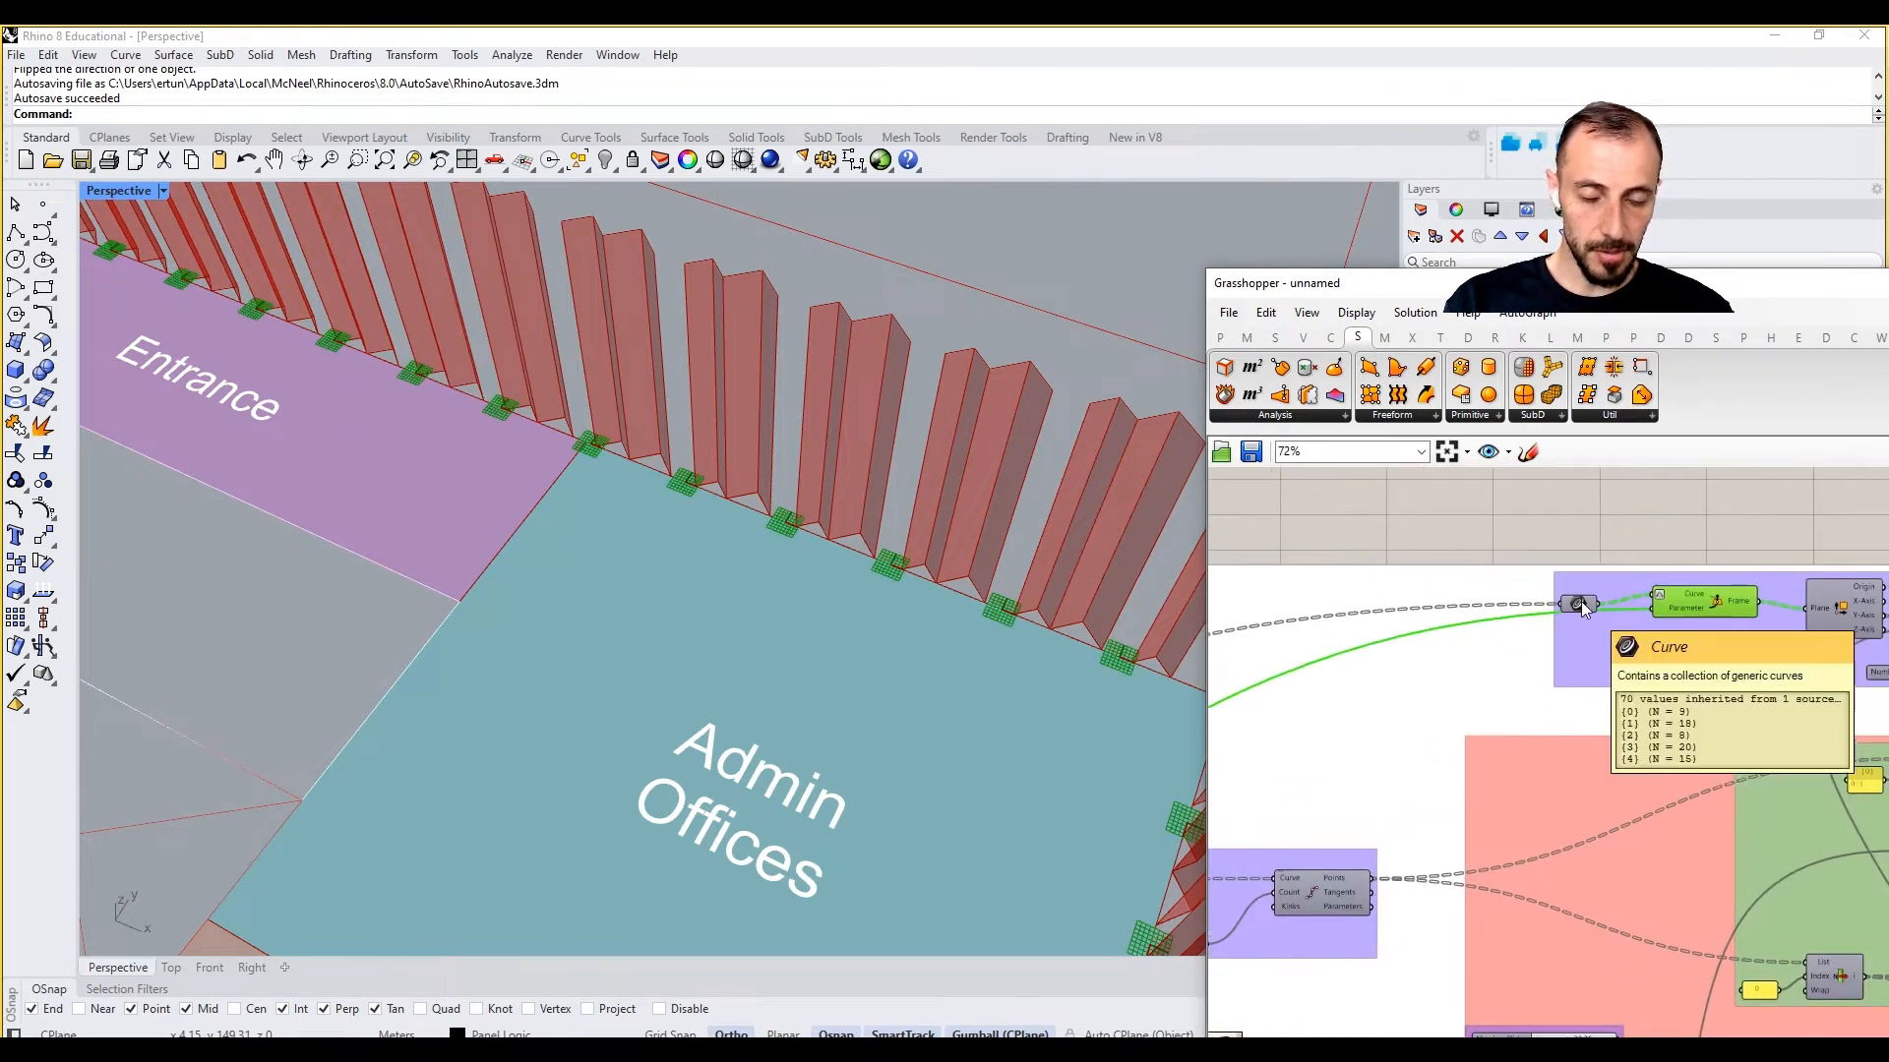
{"action": "right_click_drag", "start_coordinate": [1300, 817], "coordinate": [1490, 784]}
{"action": "mouse_move", "coordinate": [1373, 770]}
{"action": "mouse_move", "coordinate": [1495, 787]}
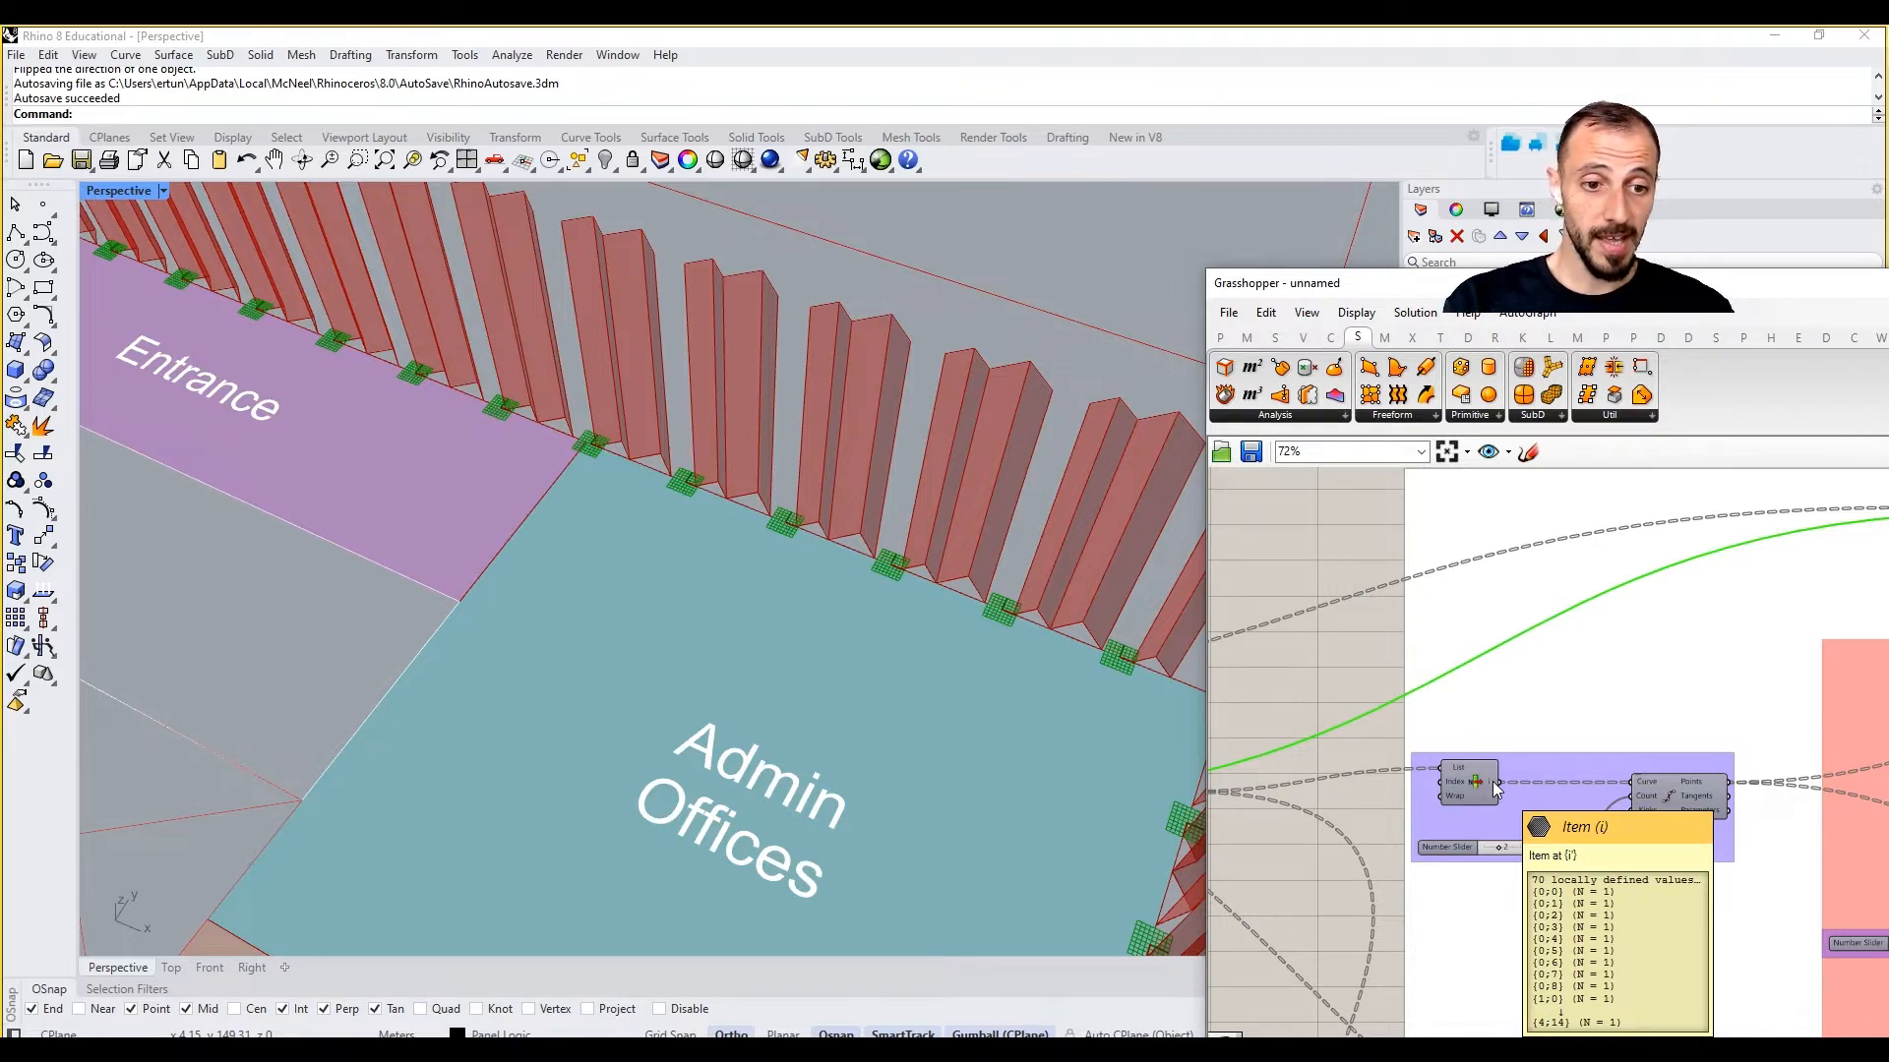
{"action": "double_click", "coordinate": [1580, 710]}
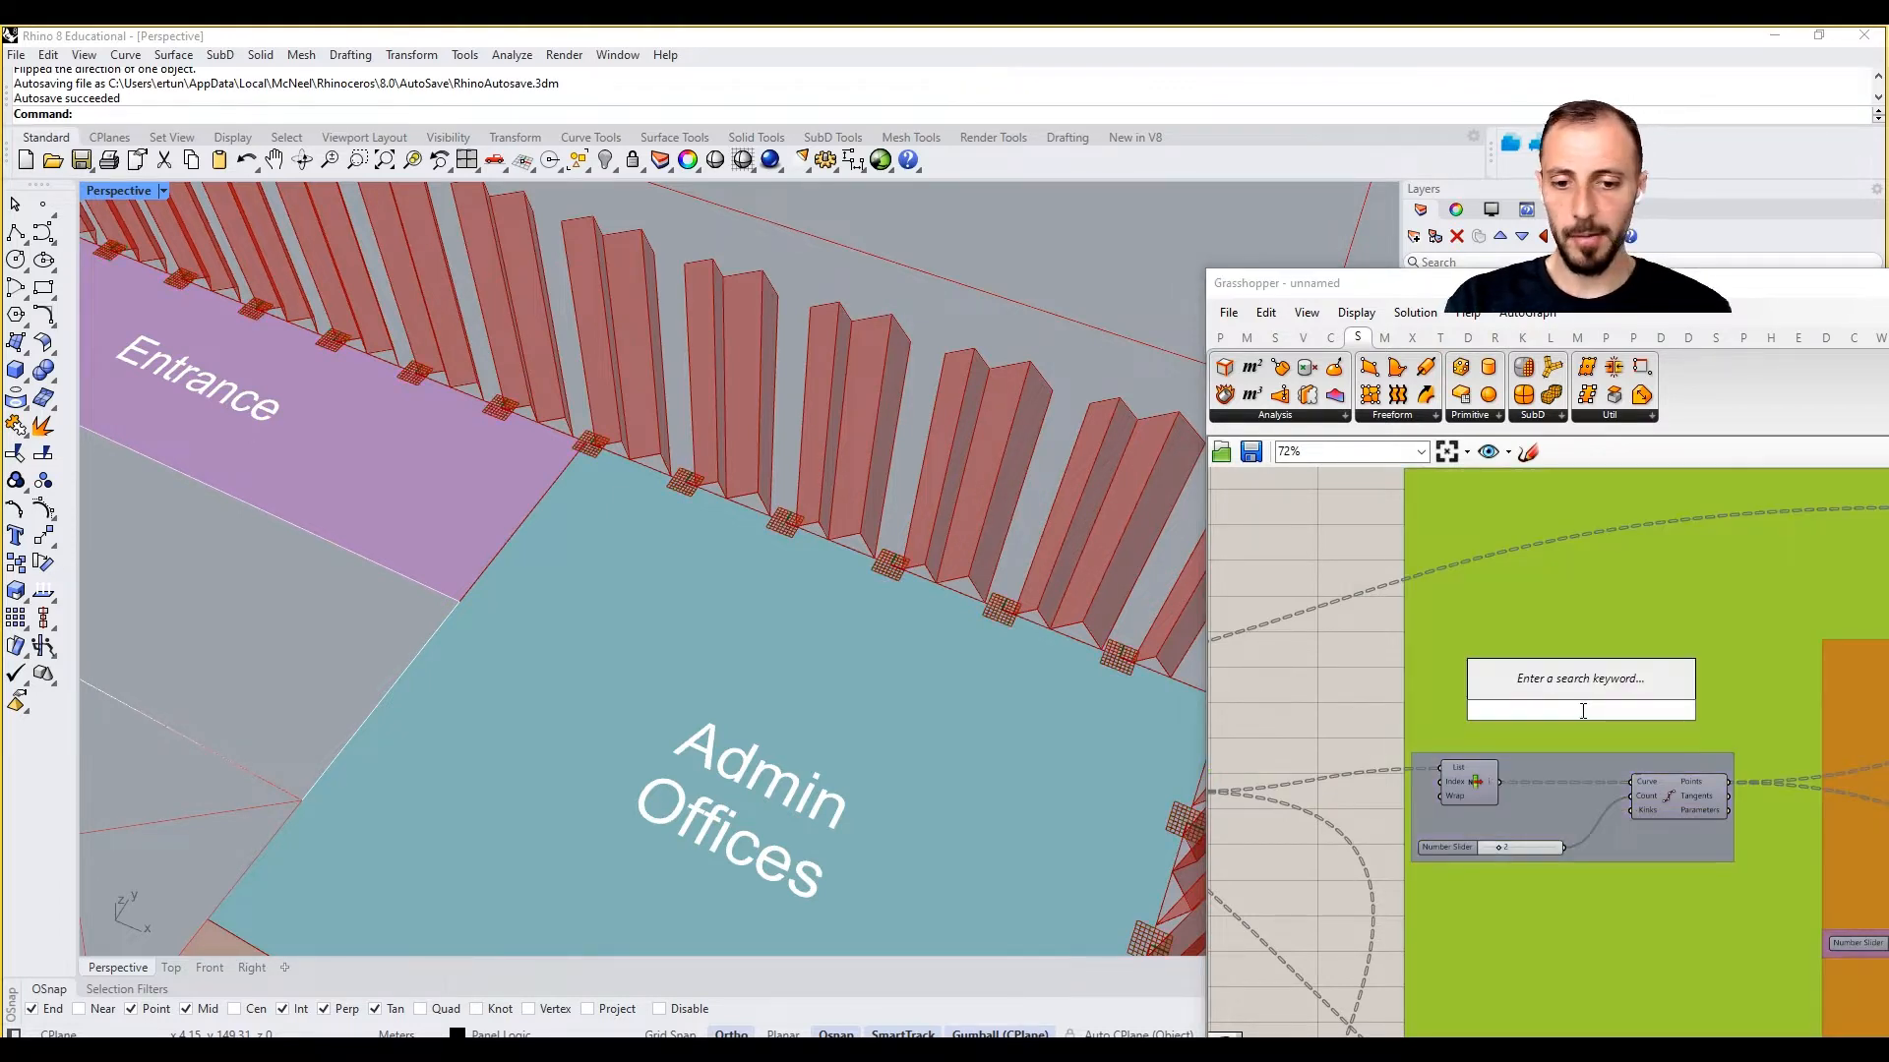
{"action": "type", "text": "param view"}
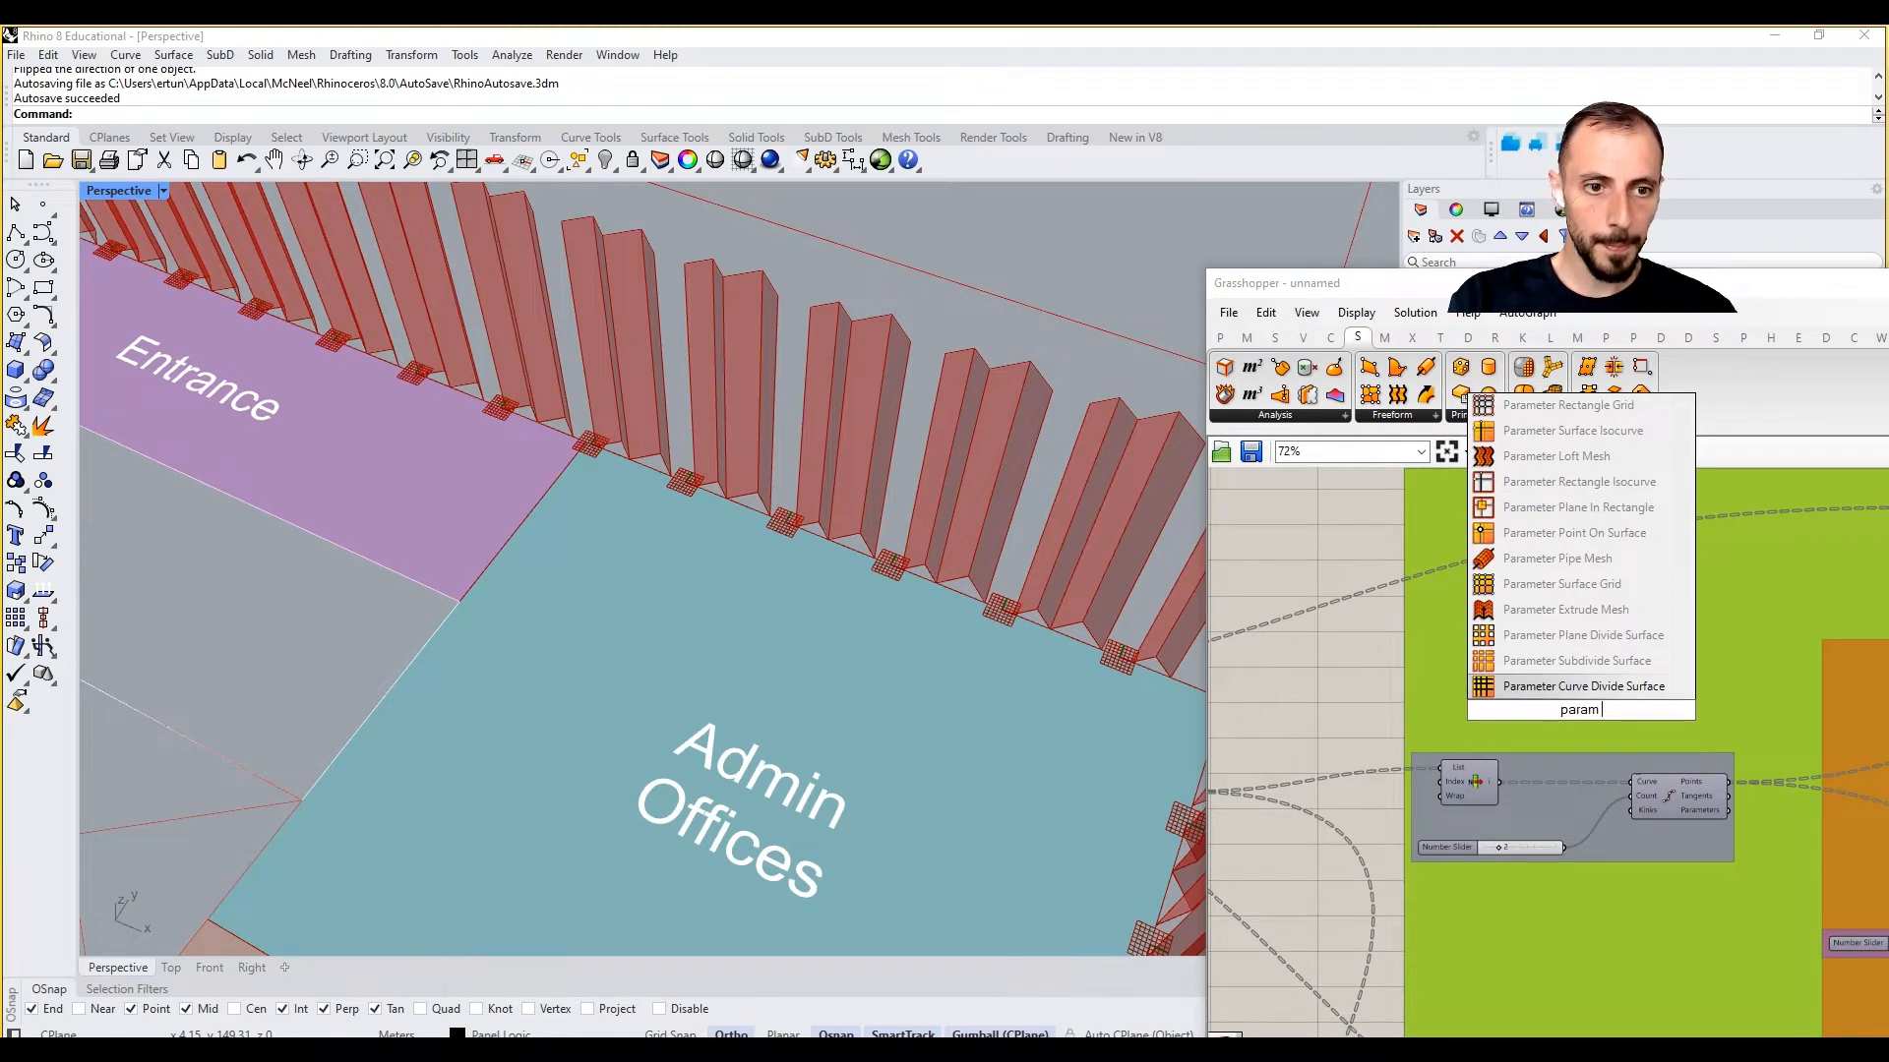
{"action": "left_click", "coordinate": [1566, 687]}
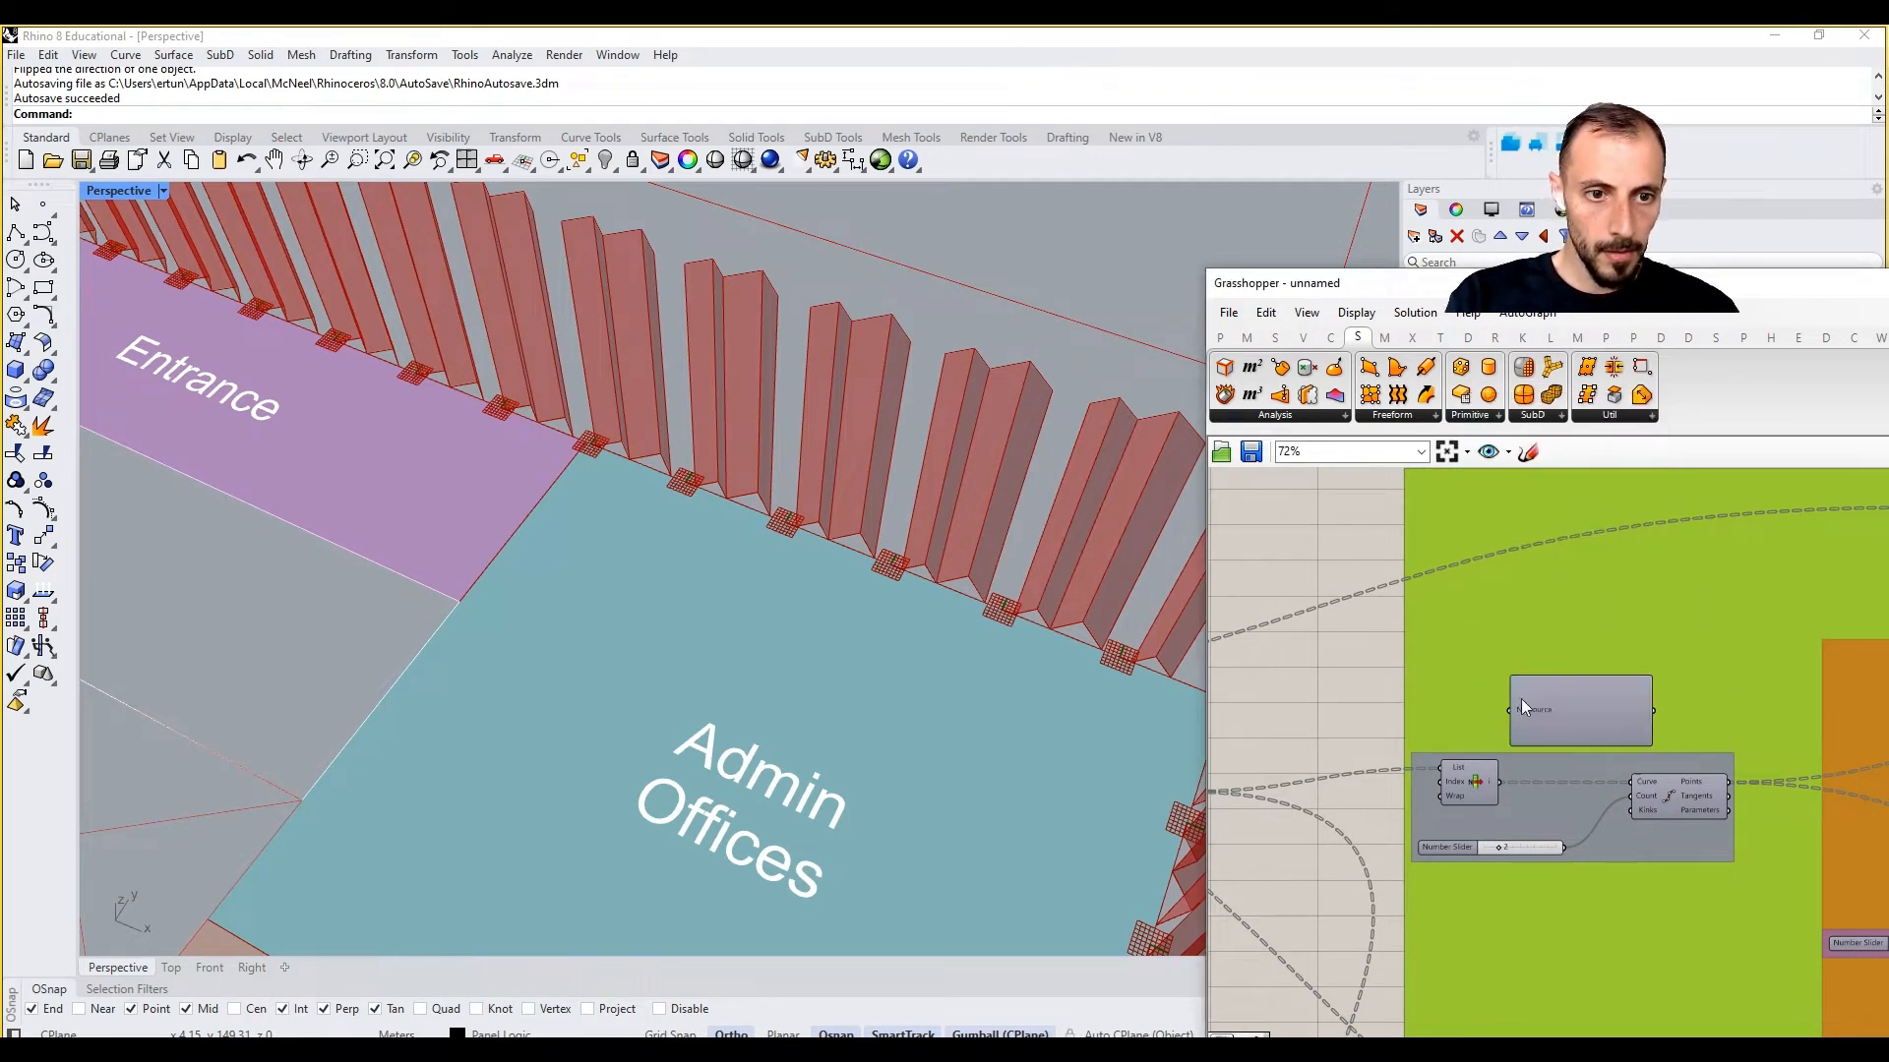
{"action": "left_click_drag", "start_coordinate": [1499, 781], "coordinate": [1511, 710]}
Step: Draw the Param Viewer's data as a tree diagram, and delete the viewer after examining the branches
{"action": "right_click", "coordinate": [1542, 711]}
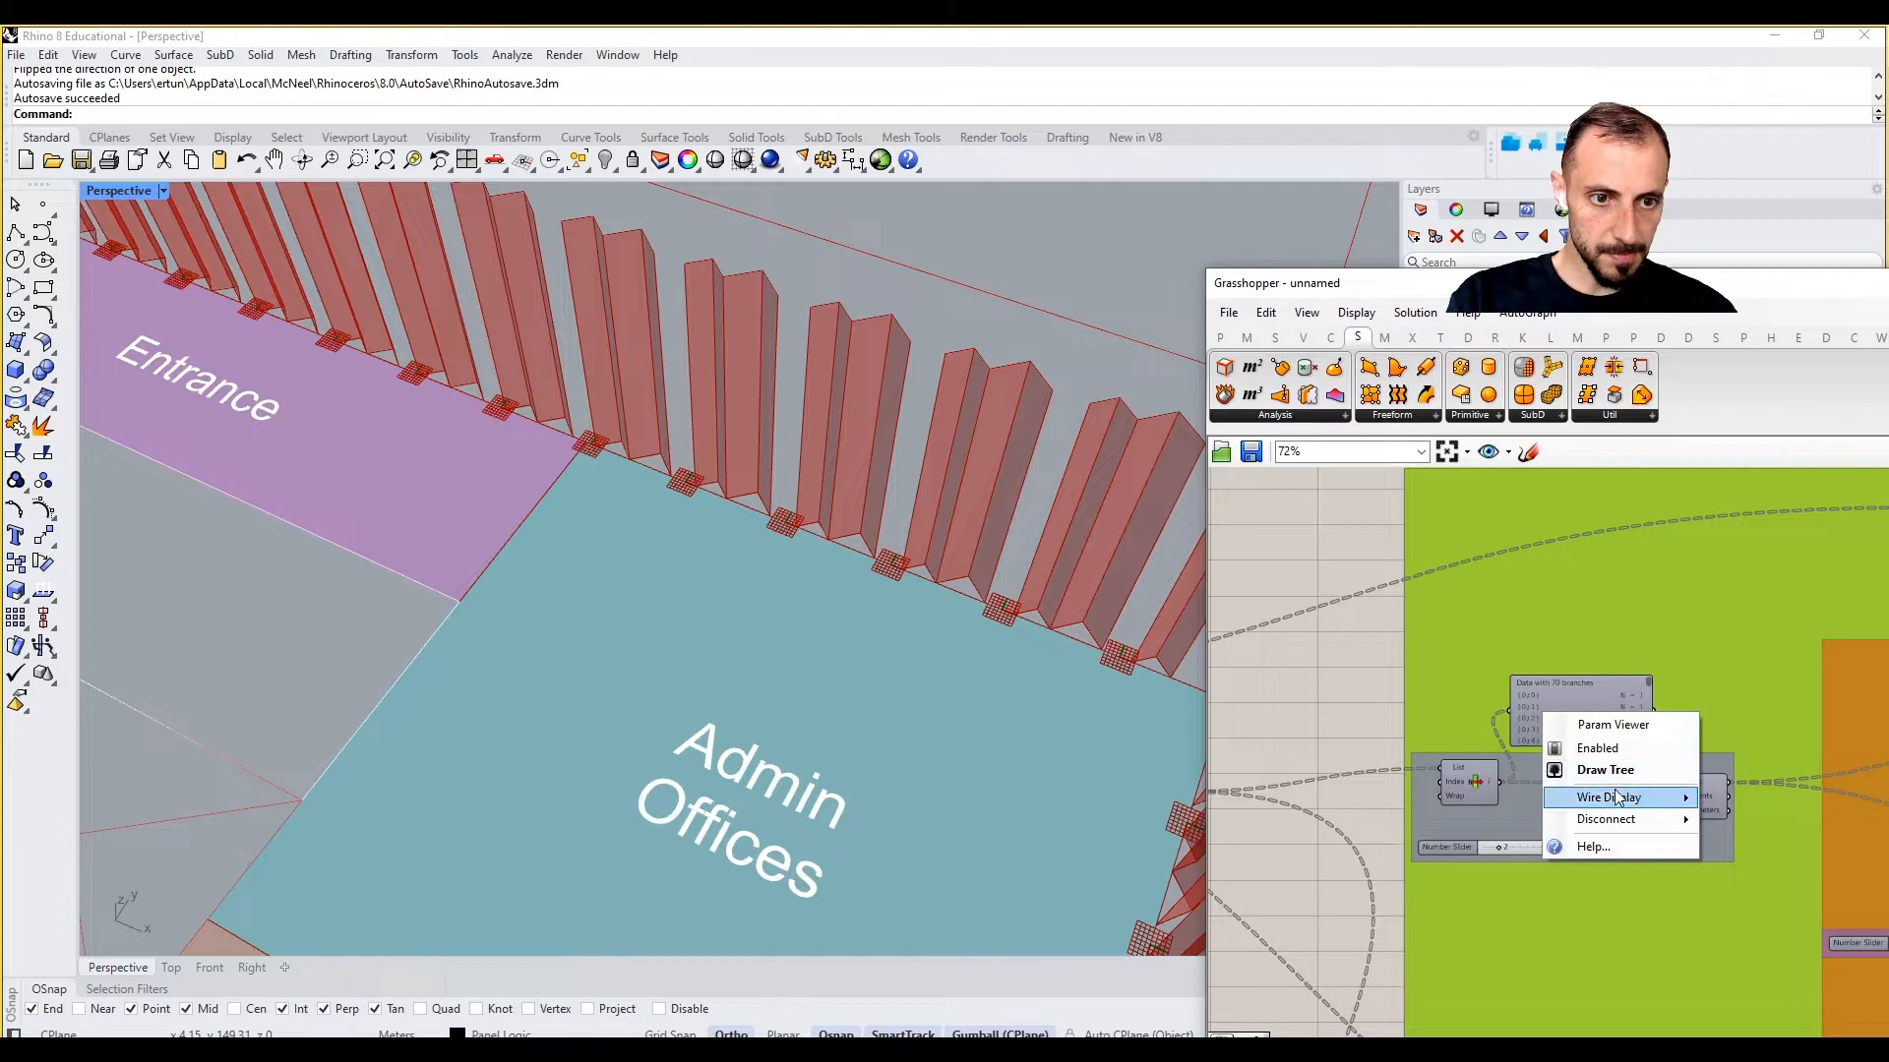
{"action": "left_click", "coordinate": [1615, 771]}
{"action": "scroll", "coordinate": [1618, 763], "scroll_direction": "up", "scroll_amount": 10}
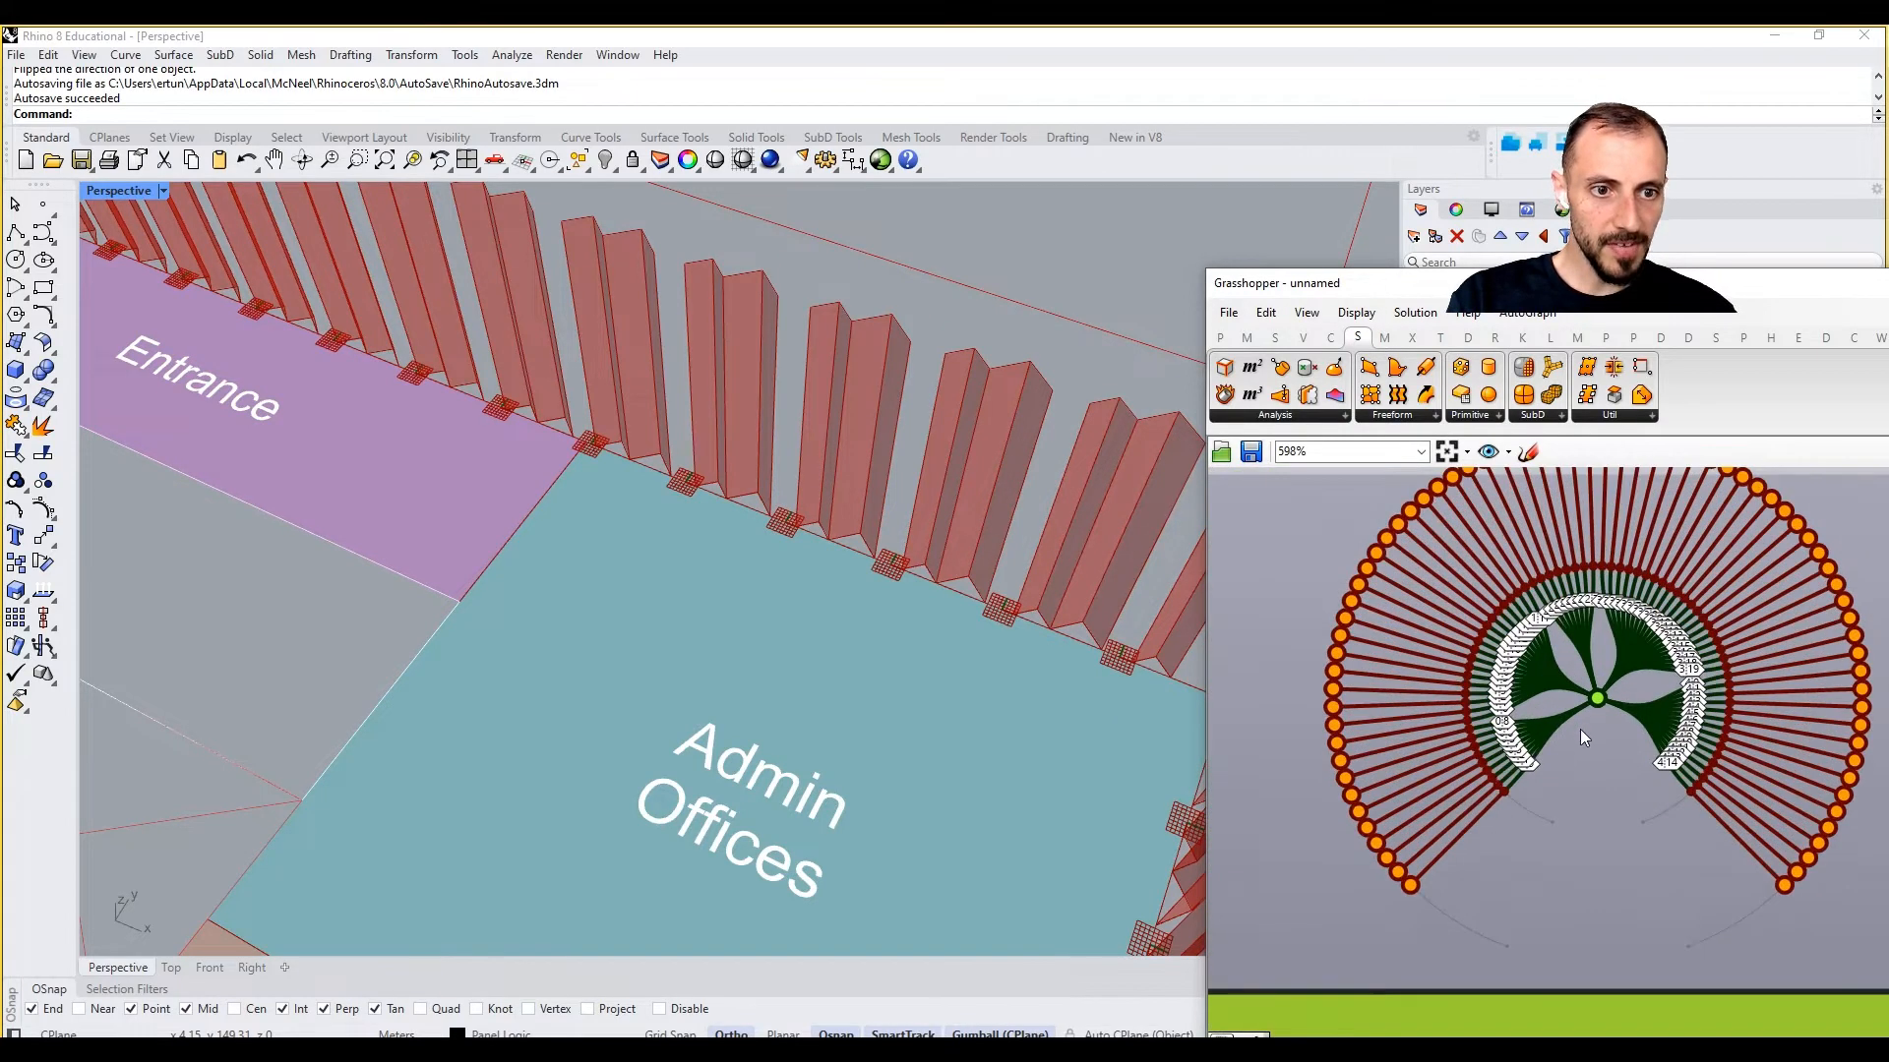
{"action": "scroll", "coordinate": [1518, 669], "scroll_direction": "down", "scroll_amount": 4}
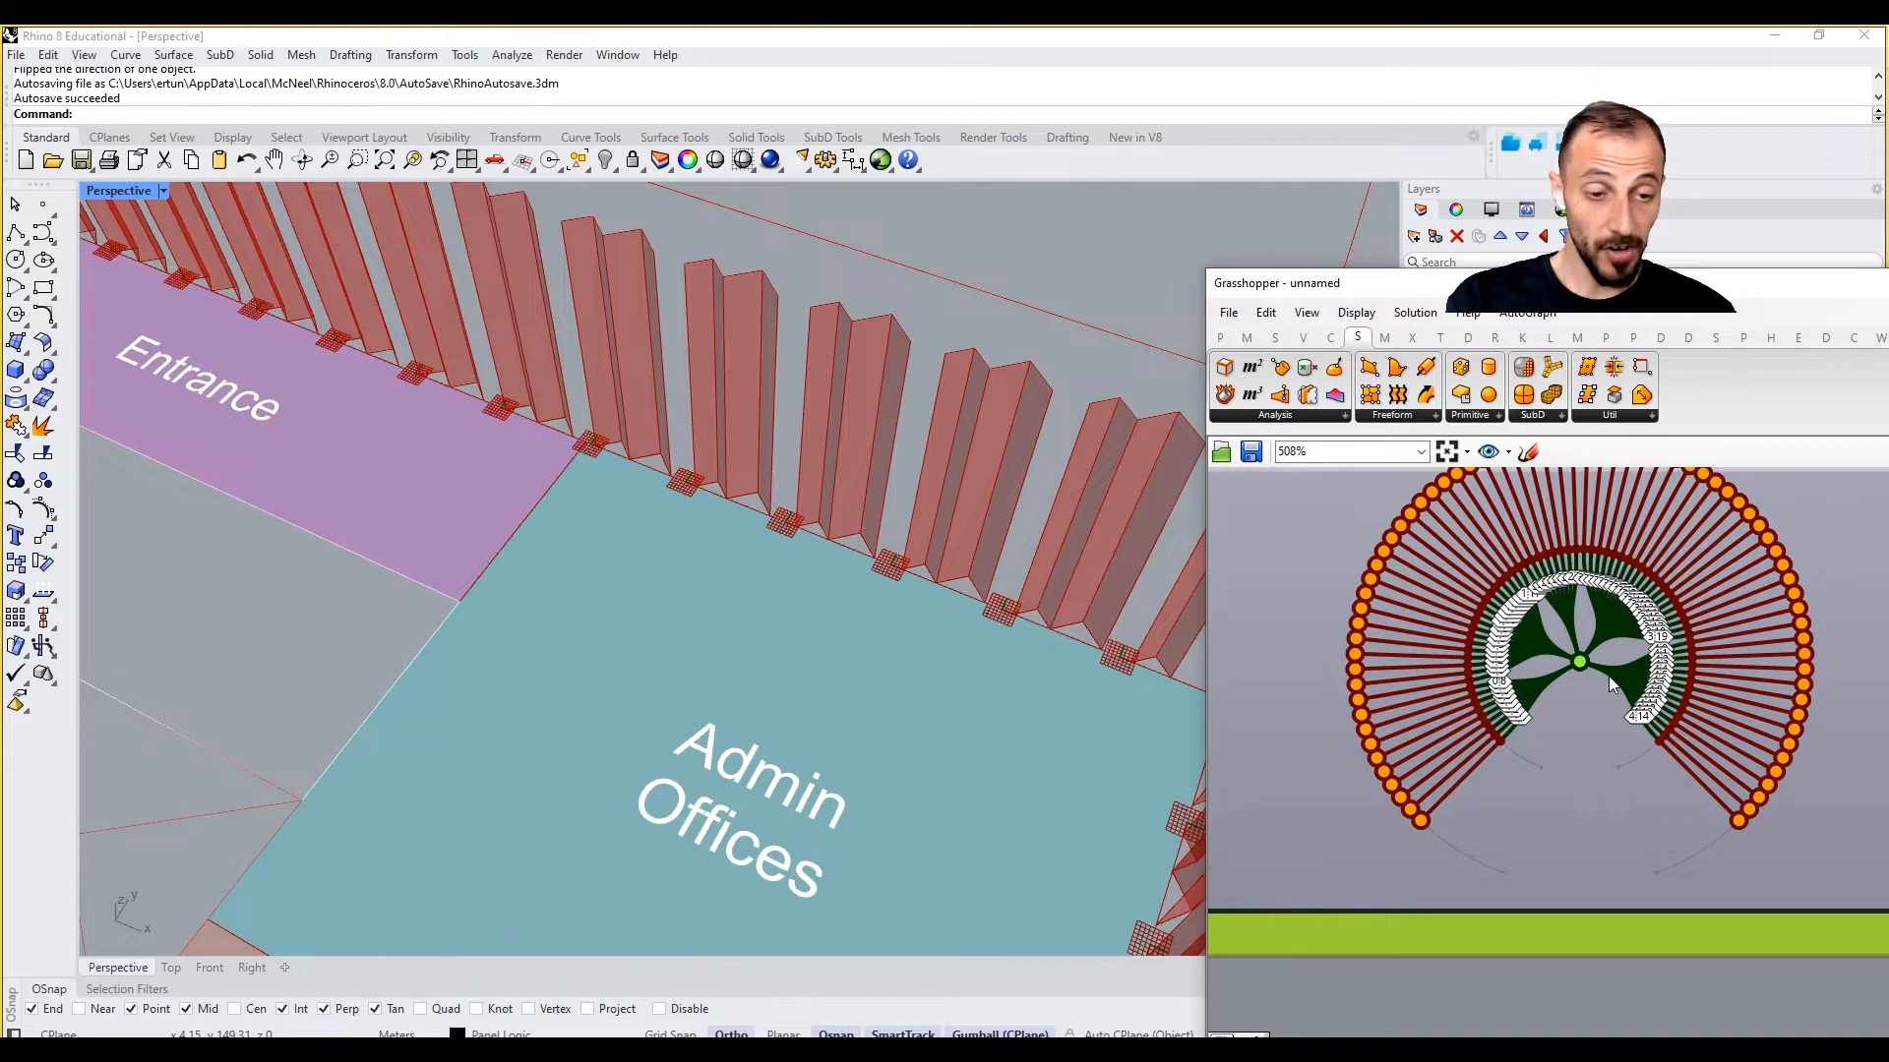
{"action": "scroll", "coordinate": [1507, 706], "scroll_direction": "down", "scroll_amount": 4}
{"action": "scroll", "coordinate": [1495, 713], "scroll_direction": "down", "scroll_amount": 4}
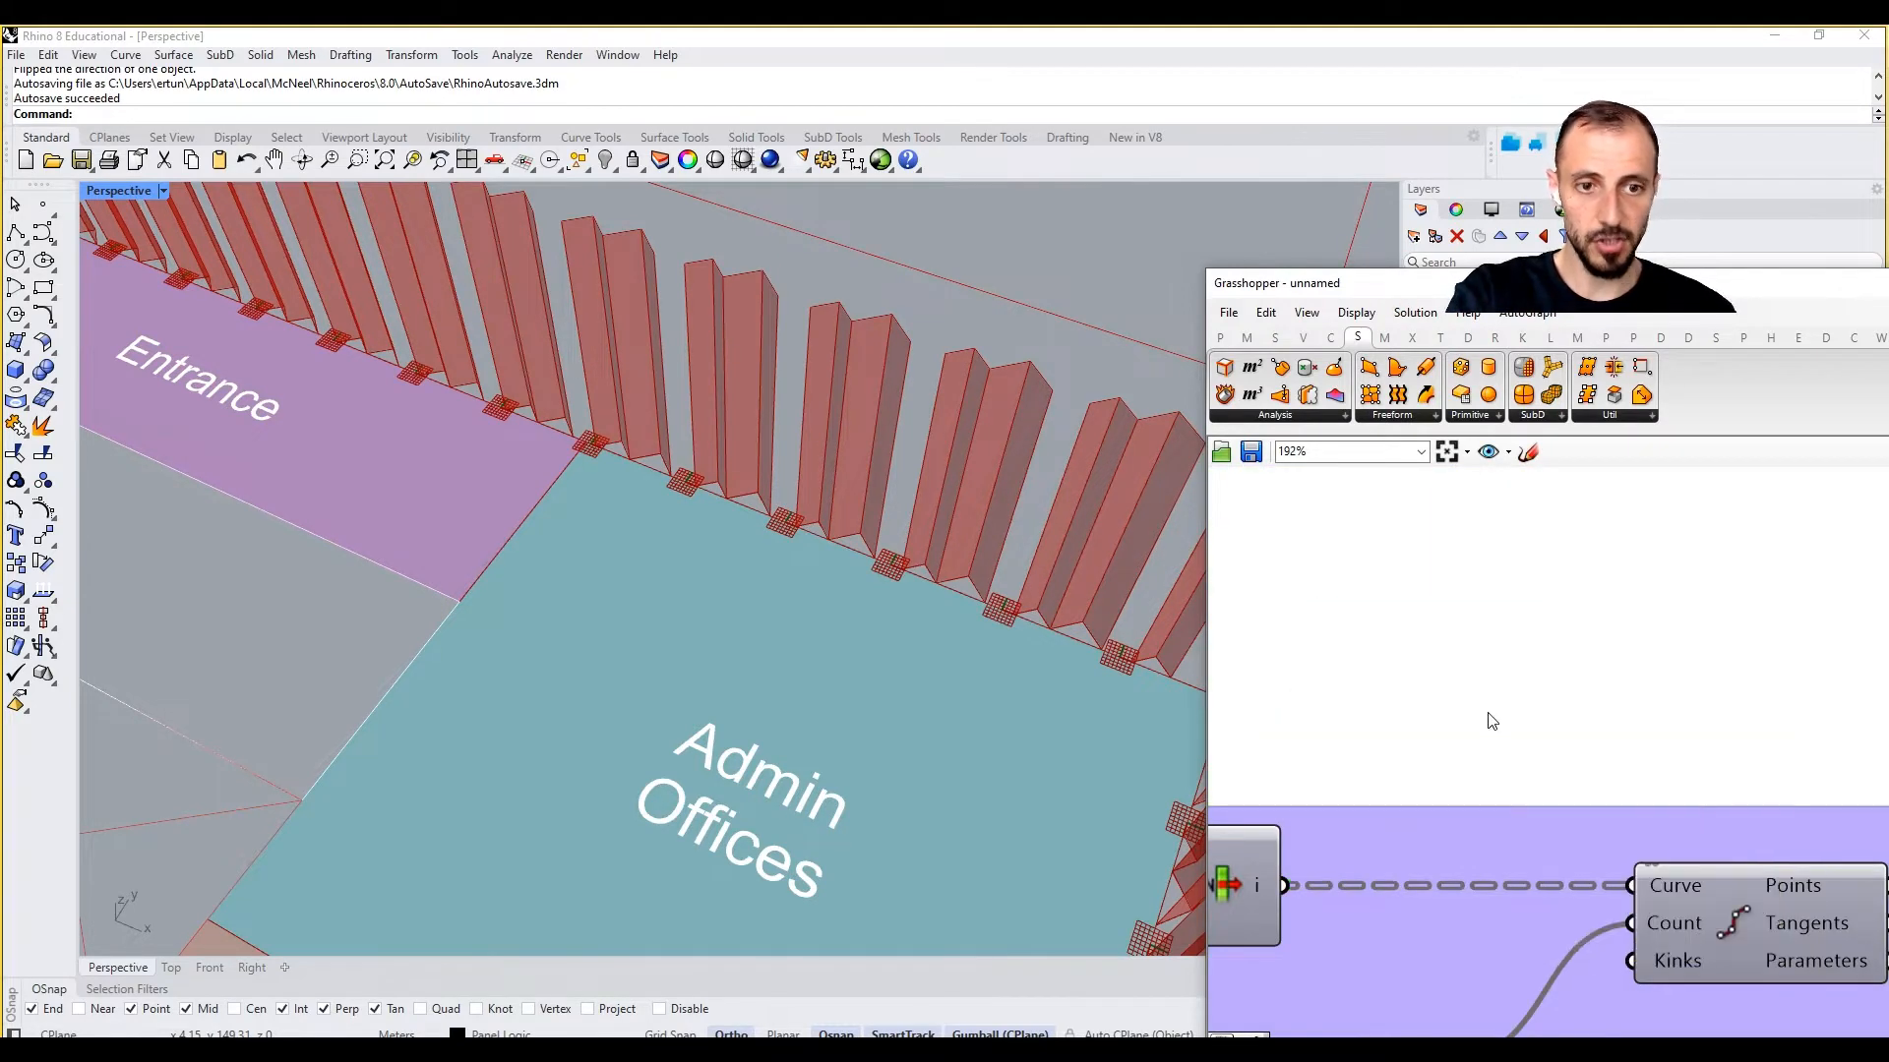
{"action": "right_click_drag", "start_coordinate": [1544, 735], "coordinate": [1573, 692]}
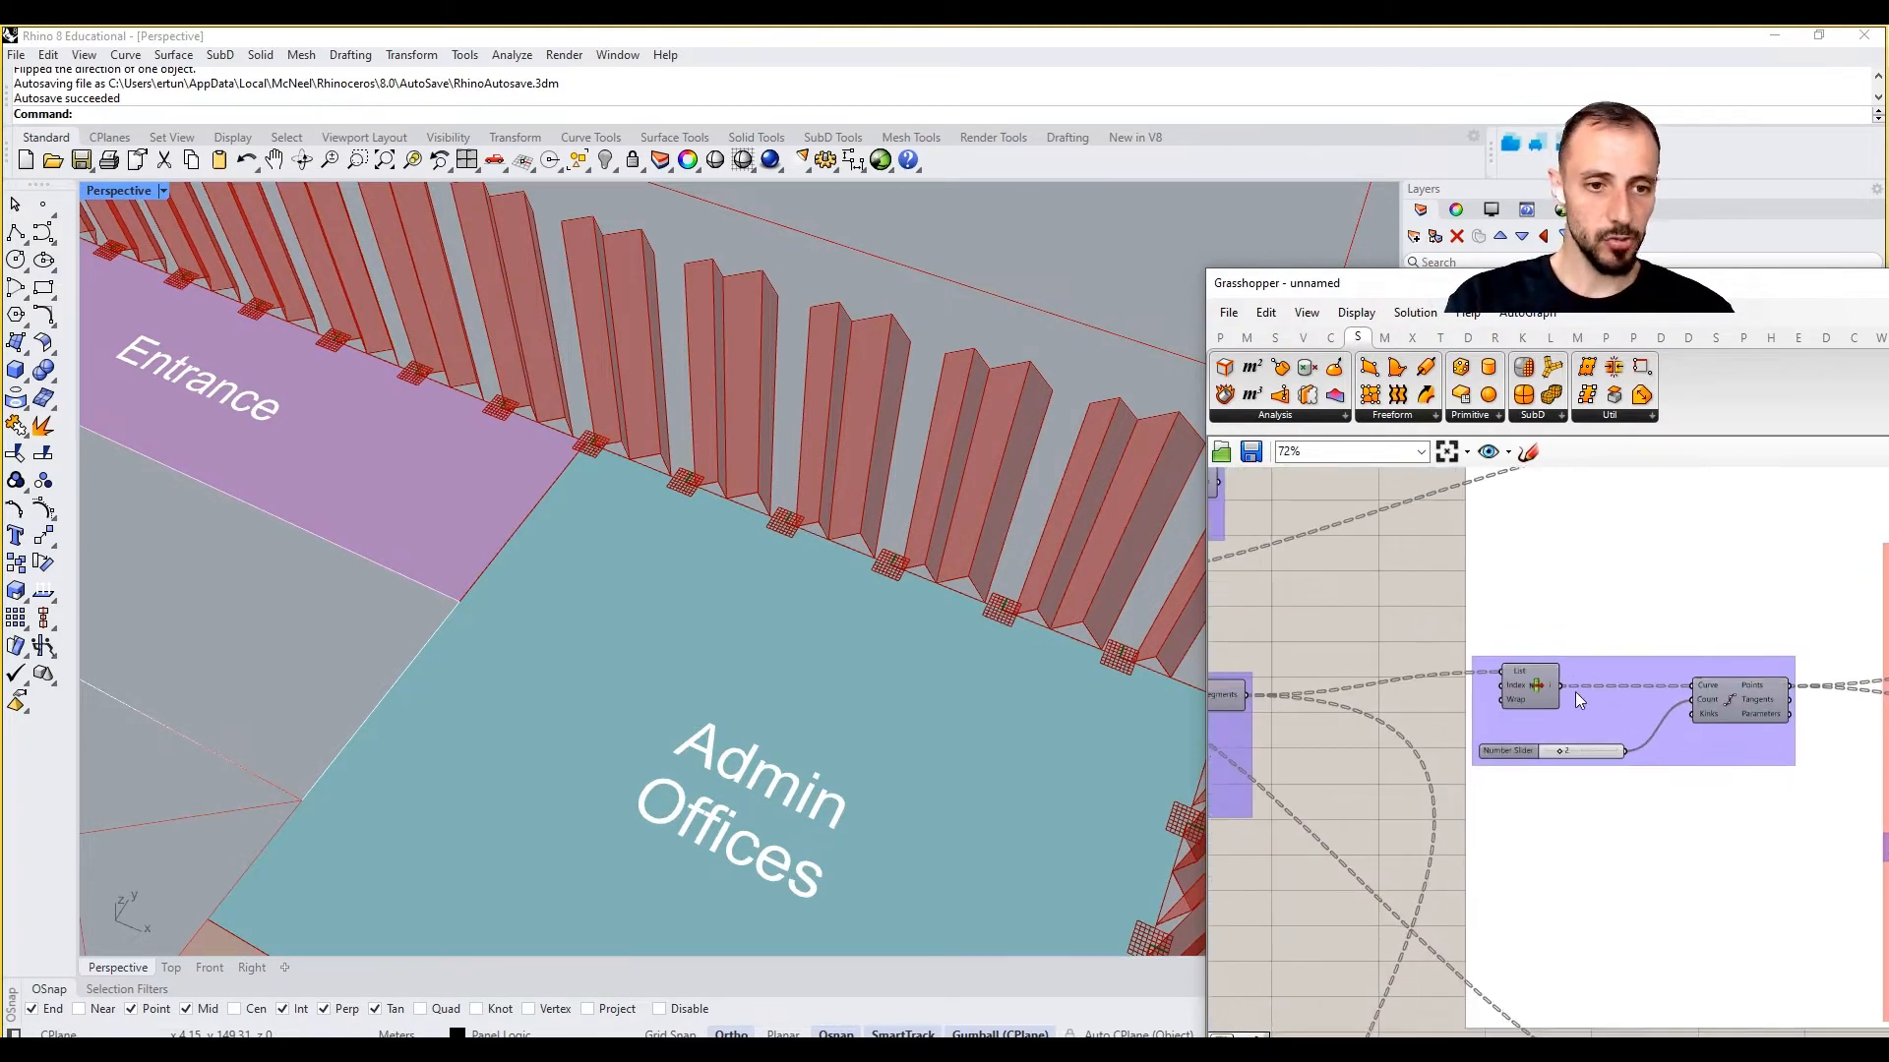
Step: Add the loose component with the Result output, beside the red subgroup, to the grey facade module's group
{"action": "scroll", "coordinate": [1574, 692], "scroll_direction": "down", "scroll_amount": 2}
{"action": "scroll", "coordinate": [1362, 728], "scroll_direction": "up", "scroll_amount": 1}
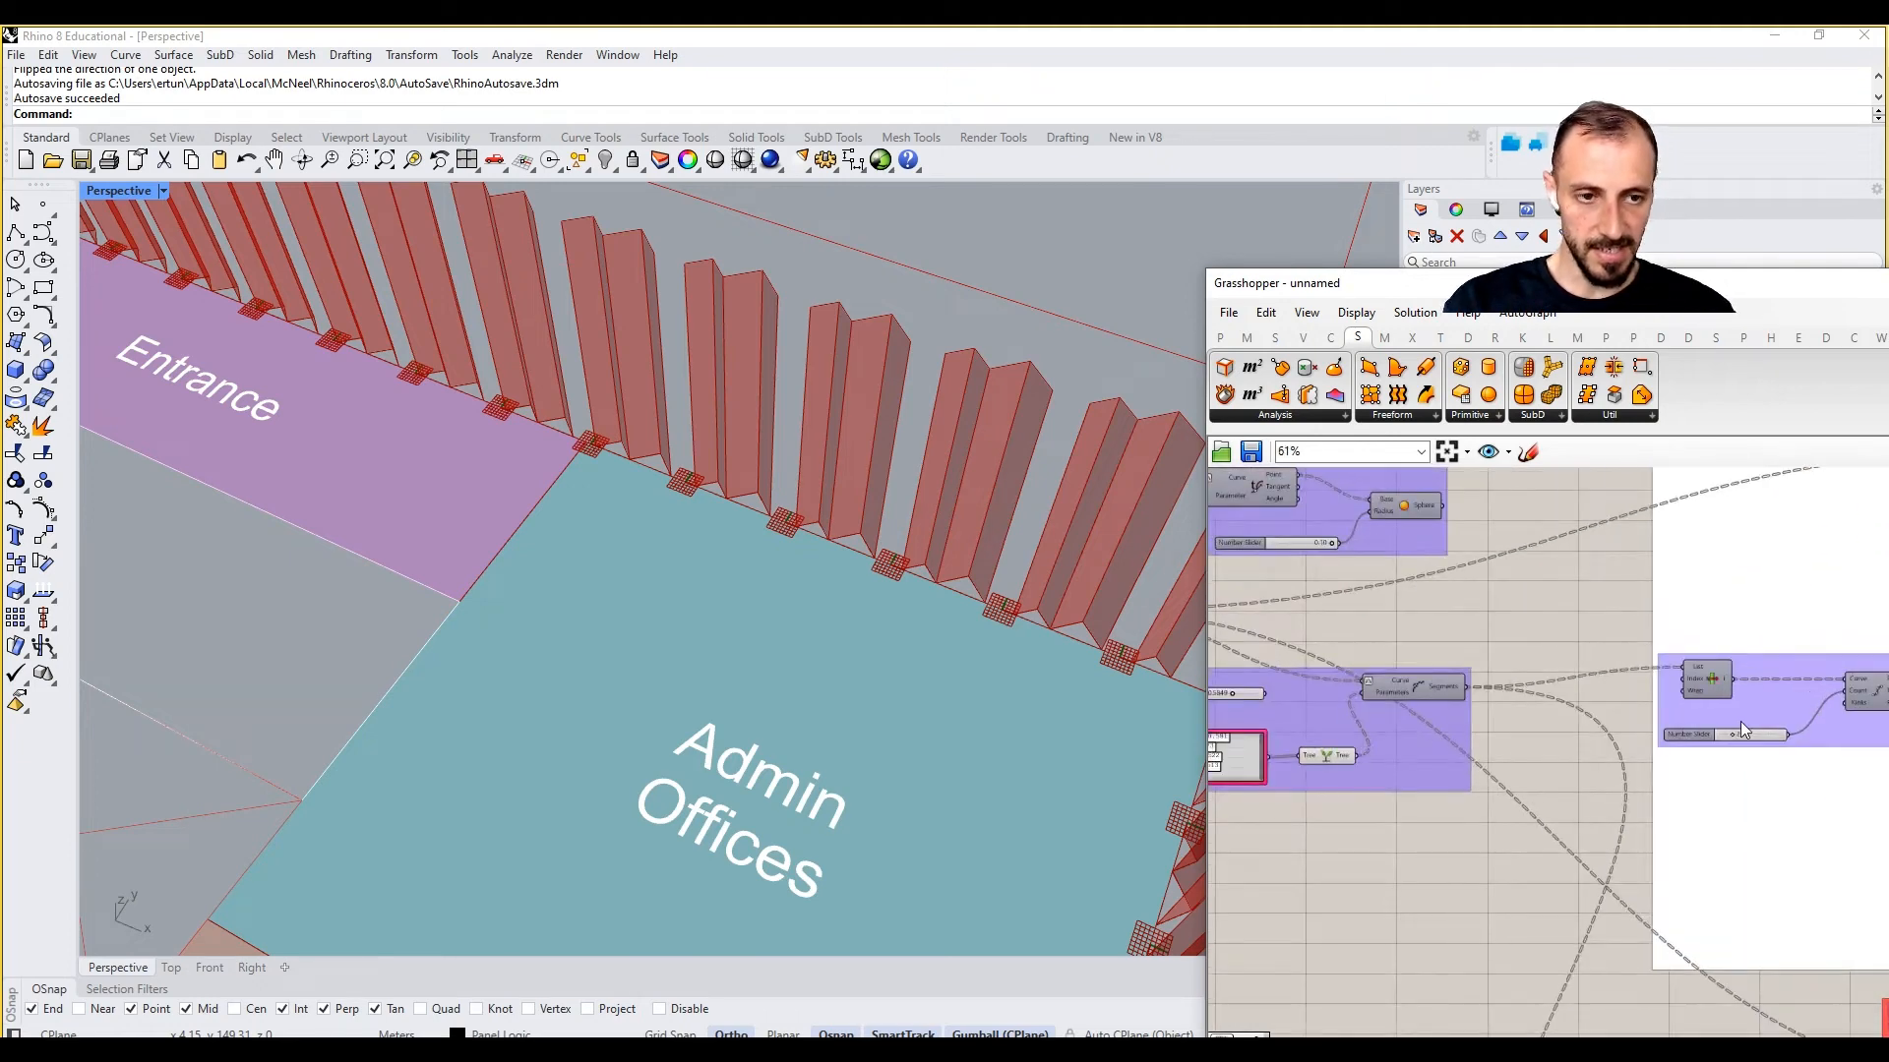
{"action": "right_click_drag", "start_coordinate": [1739, 722], "coordinate": [1282, 911]}
{"action": "scroll", "coordinate": [1751, 611], "scroll_direction": "down", "scroll_amount": 1}
{"action": "scroll", "coordinate": [1754, 611], "scroll_direction": "up", "scroll_amount": 2}
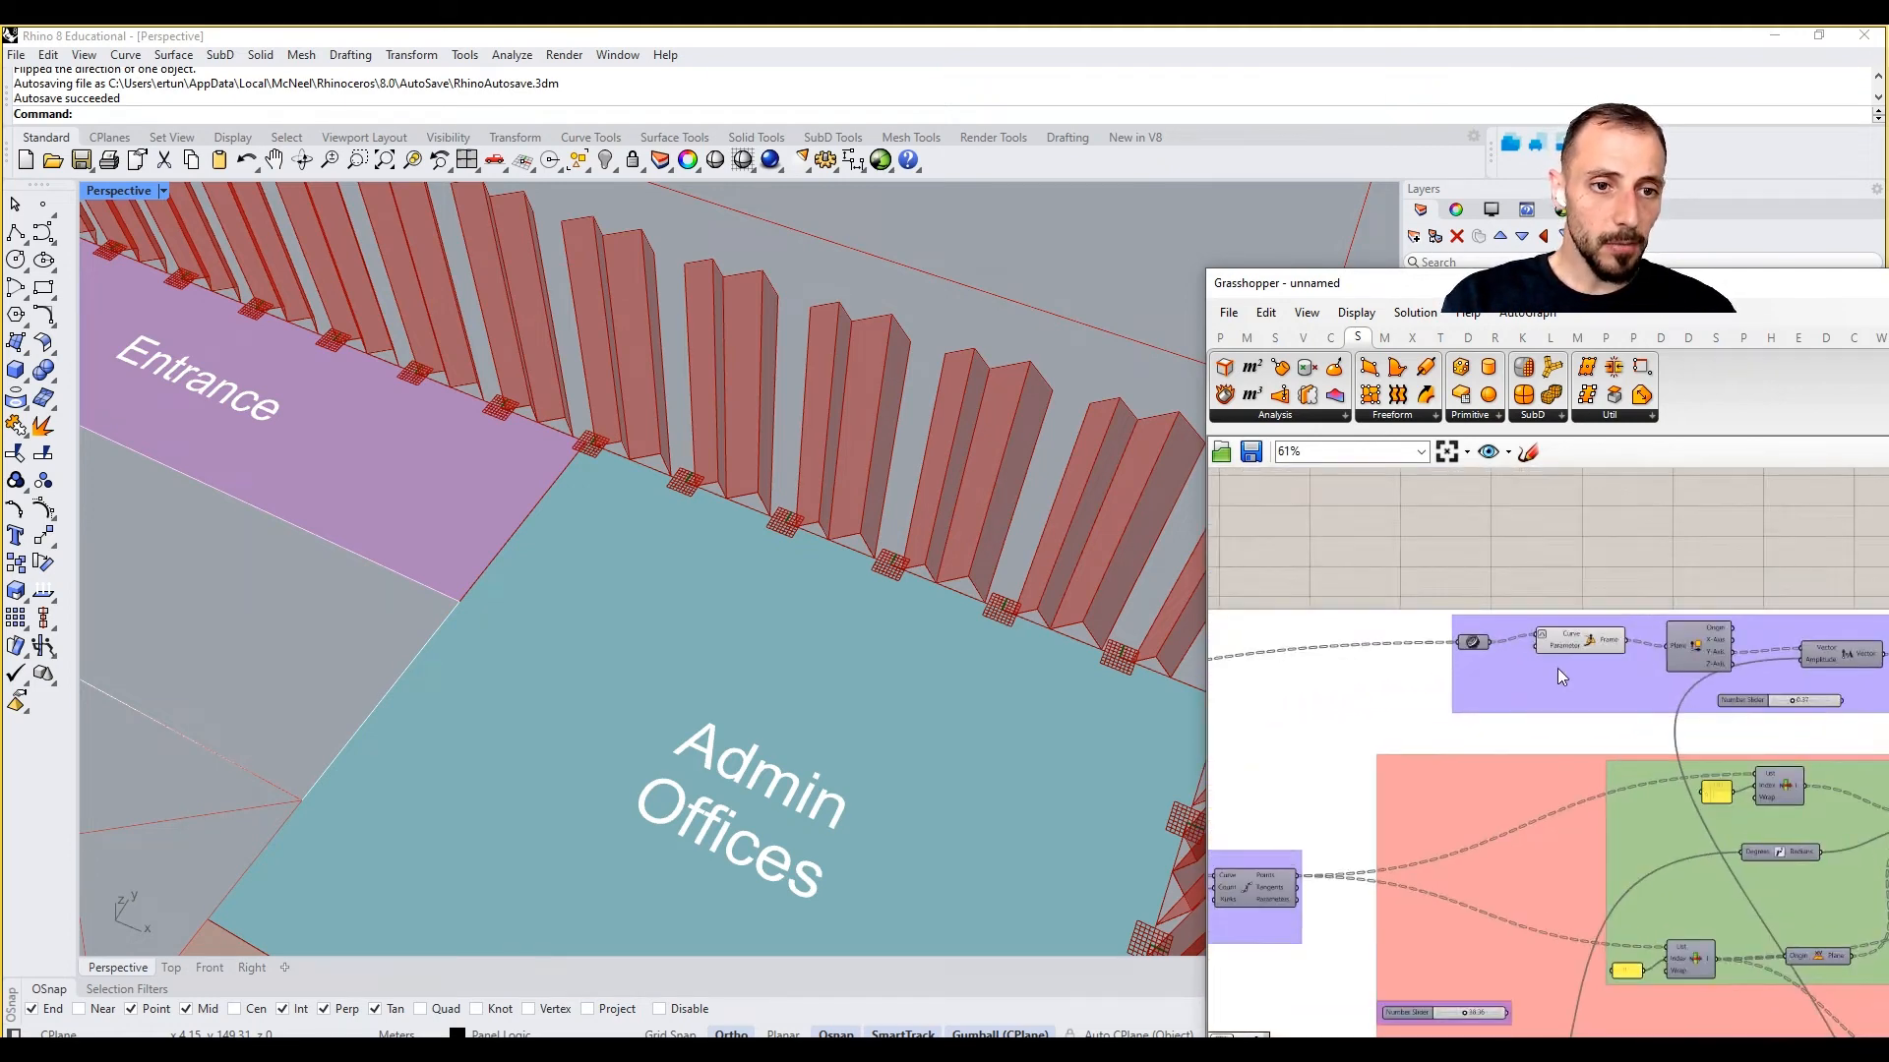
{"action": "right_click_drag", "start_coordinate": [1548, 721], "coordinate": [1581, 565]}
{"action": "scroll", "coordinate": [1581, 565], "scroll_direction": "down", "scroll_amount": 5}
{"action": "right_click_drag", "start_coordinate": [1483, 797], "coordinate": [1470, 680]}
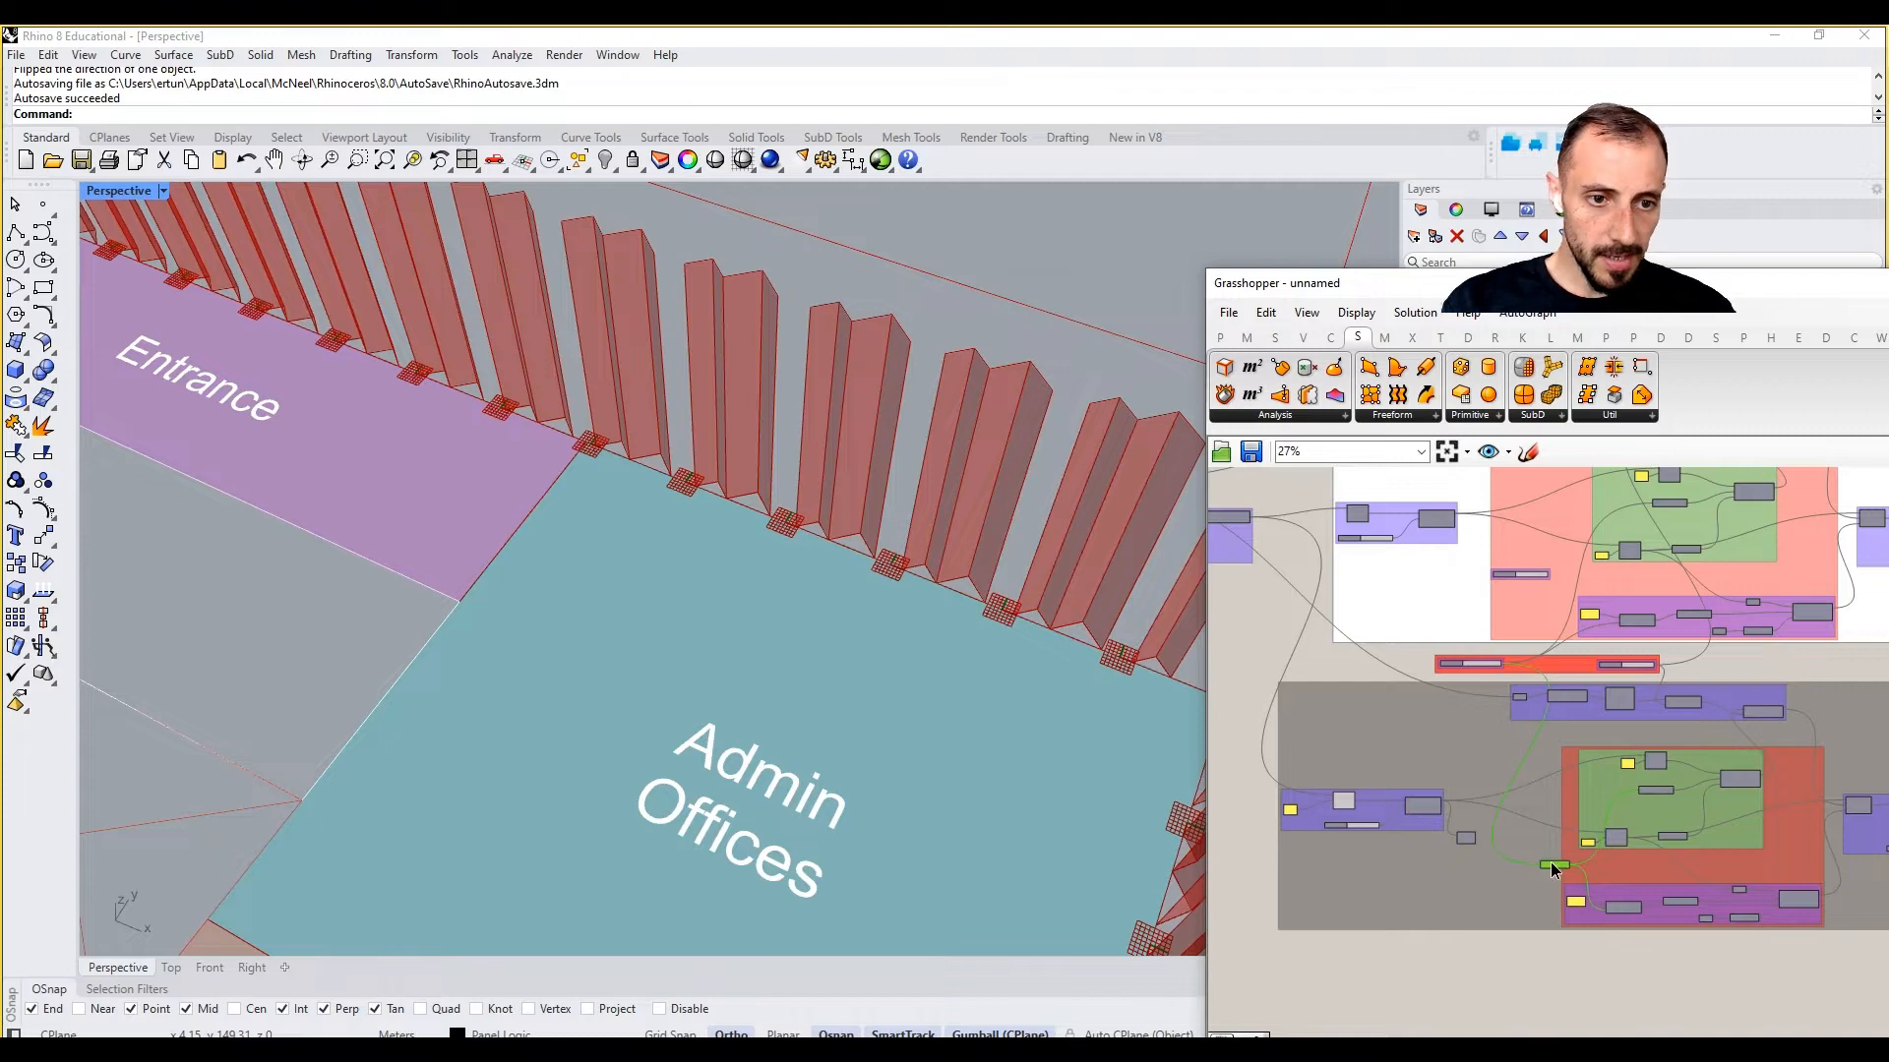
{"action": "right_click", "coordinate": [1453, 884]}
{"action": "left_click", "coordinate": [1527, 961]}
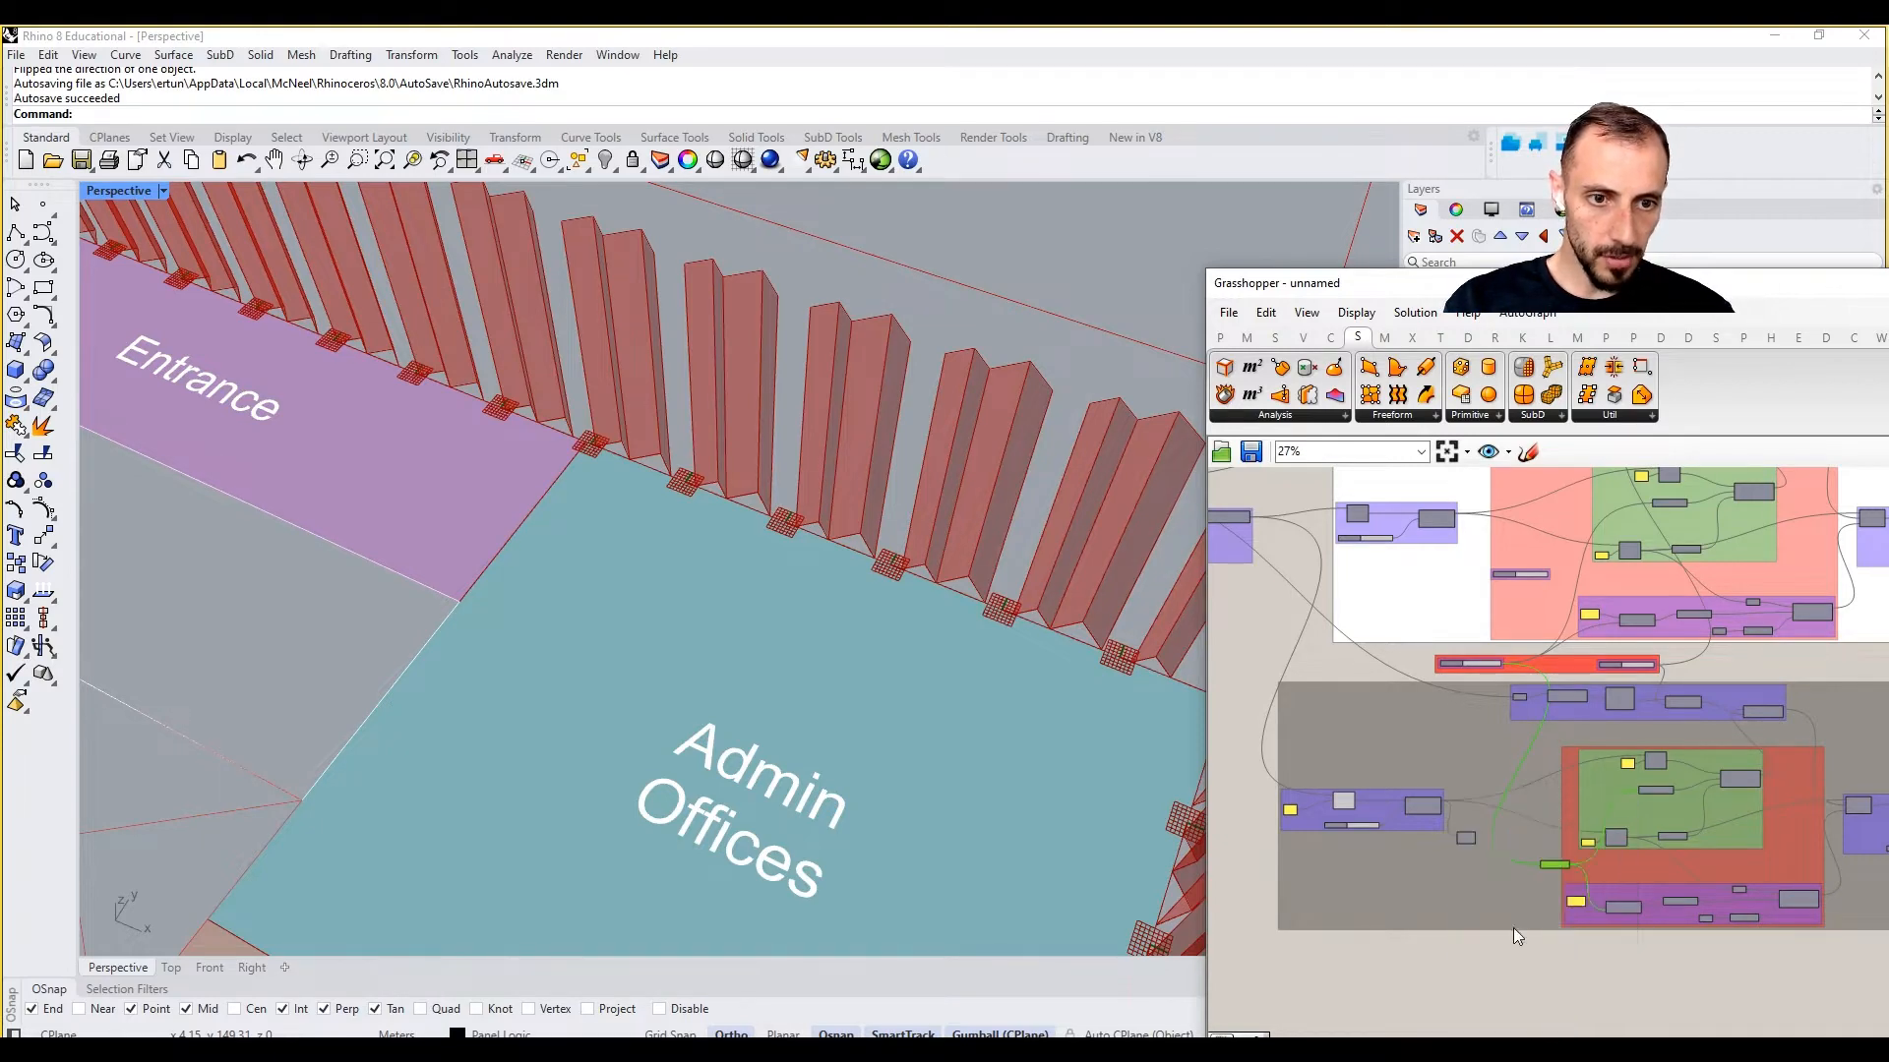
Step: Add the ungrouped component fed by the divided curve's Points output to the grey facade module's group
{"action": "scroll", "coordinate": [1497, 858], "scroll_direction": "up", "scroll_amount": 3}
{"action": "left_click", "coordinate": [1414, 816]}
{"action": "right_click", "coordinate": [1433, 751]}
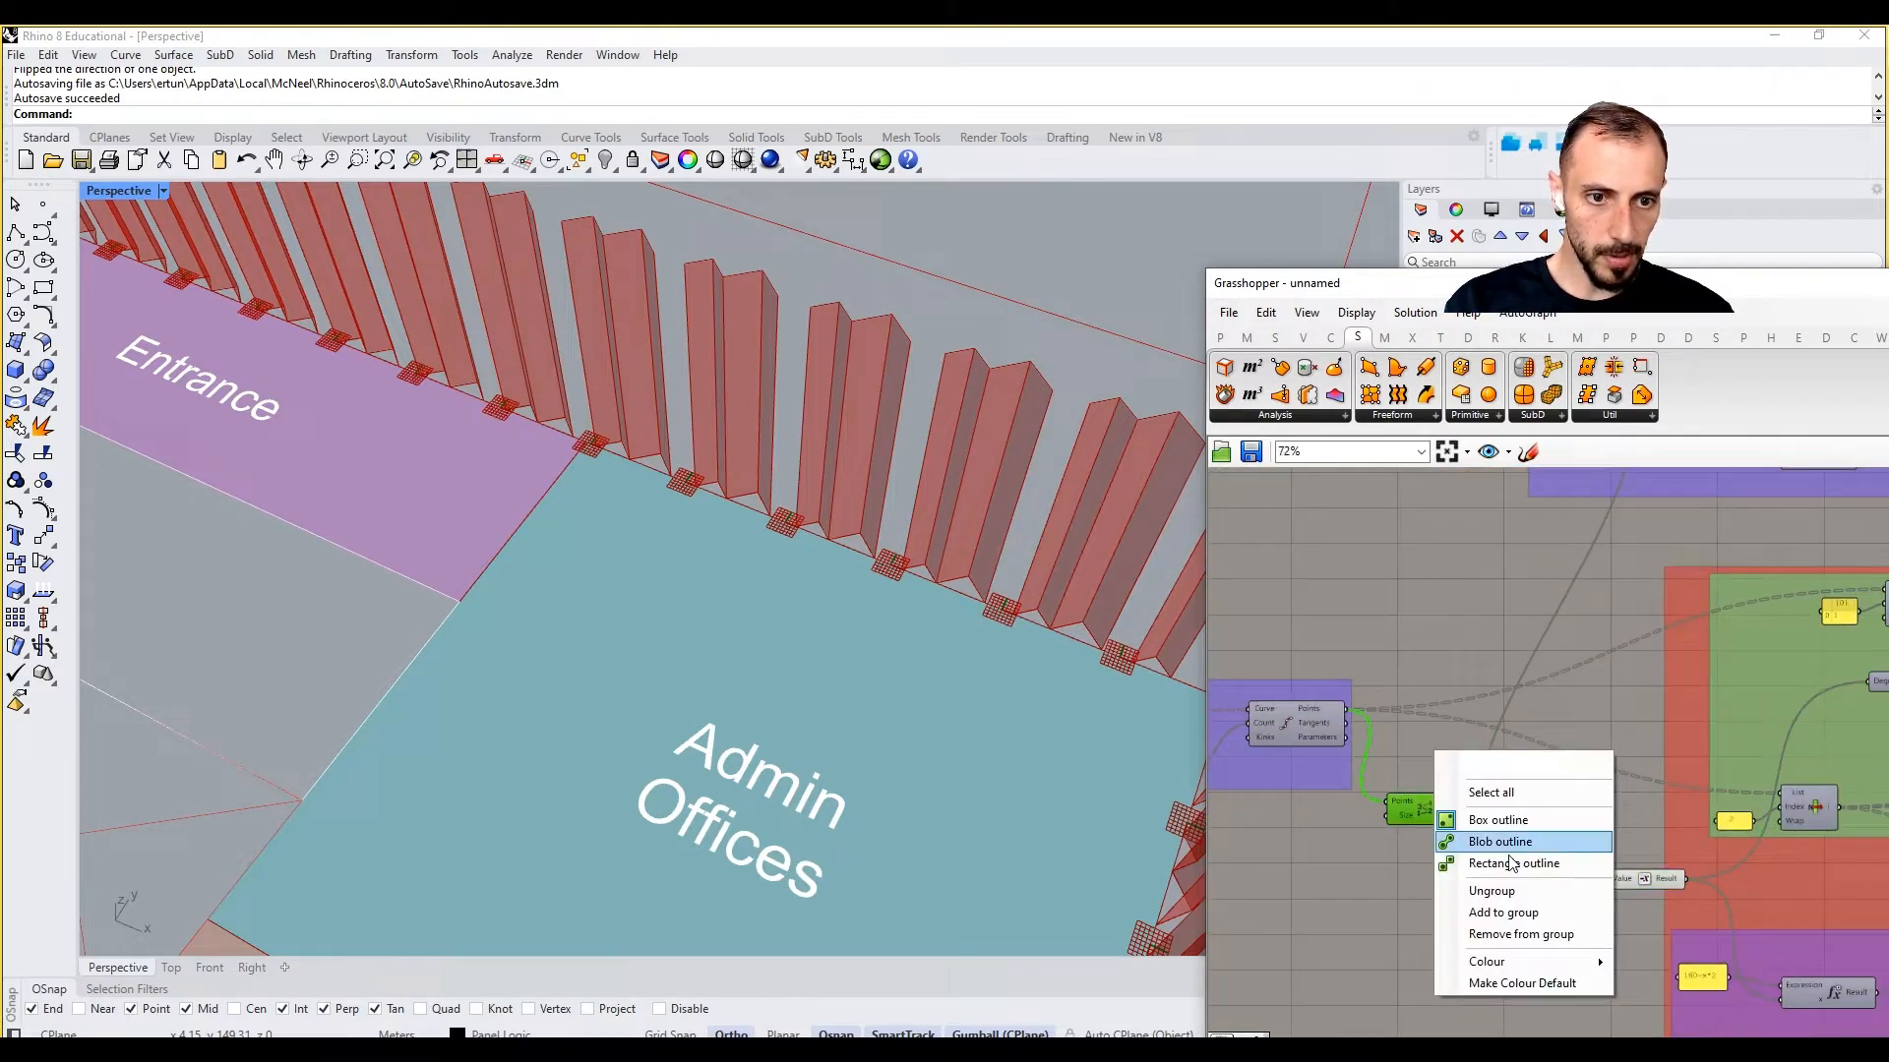
{"action": "left_click", "coordinate": [1518, 917]}
Step: Move the whole grey facade module group further down the canvas, away from the white module
{"action": "scroll", "coordinate": [1509, 895], "scroll_direction": "down", "scroll_amount": 6}
{"action": "scroll", "coordinate": [1508, 890], "scroll_direction": "down", "scroll_amount": 3}
{"action": "left_click_drag", "start_coordinate": [1497, 899], "coordinate": [1499, 965]}
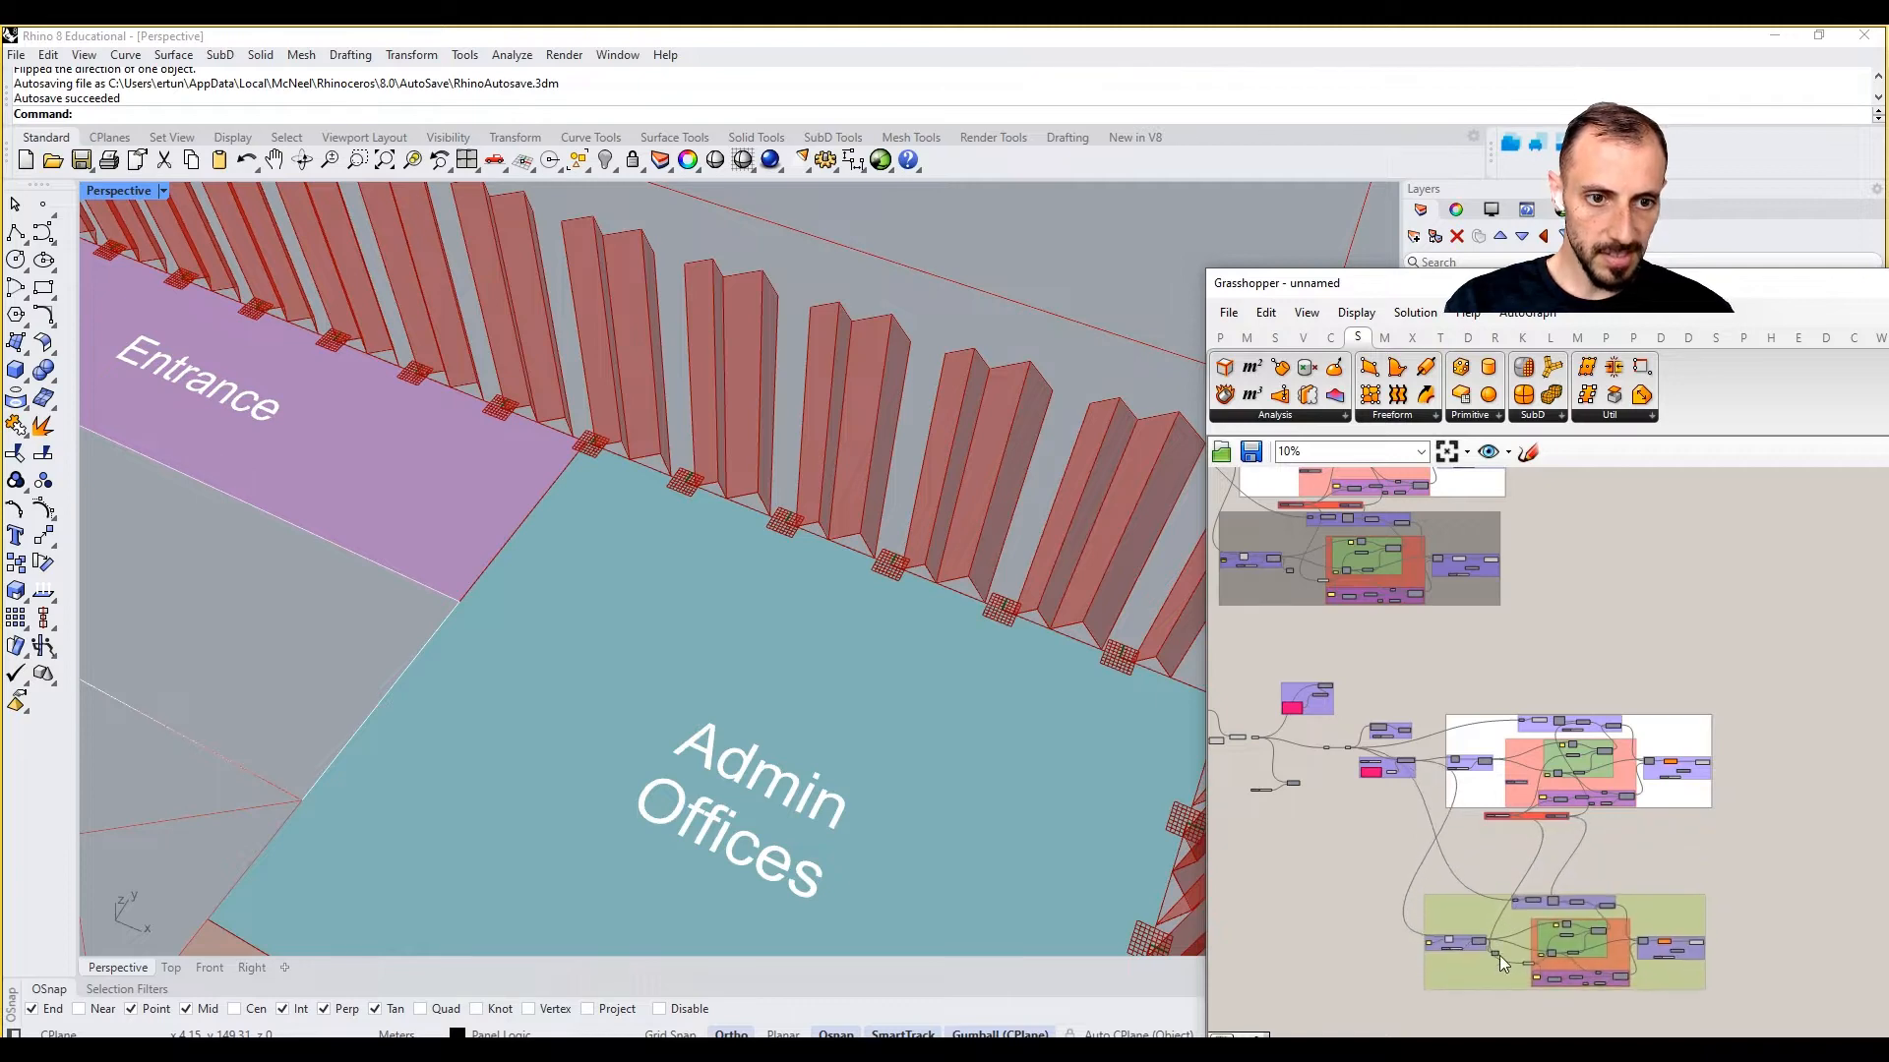
Step: Move the shared red slider group down into the gap between the two facade modules
{"action": "scroll", "coordinate": [1517, 808], "scroll_direction": "up", "scroll_amount": 4}
{"action": "scroll", "coordinate": [1510, 816], "scroll_direction": "up", "scroll_amount": 3}
{"action": "left_click", "coordinate": [1509, 822]}
{"action": "left_click_drag", "start_coordinate": [1509, 822], "coordinate": [1426, 870]}
{"action": "left_click", "coordinate": [1452, 827]}
Step: Compare the data tree of the white module's List Item output with that of its Curve parameter
{"action": "scroll", "coordinate": [1446, 886], "scroll_direction": "up", "scroll_amount": 8}
{"action": "scroll", "coordinate": [1452, 746], "scroll_direction": "down", "scroll_amount": 10}
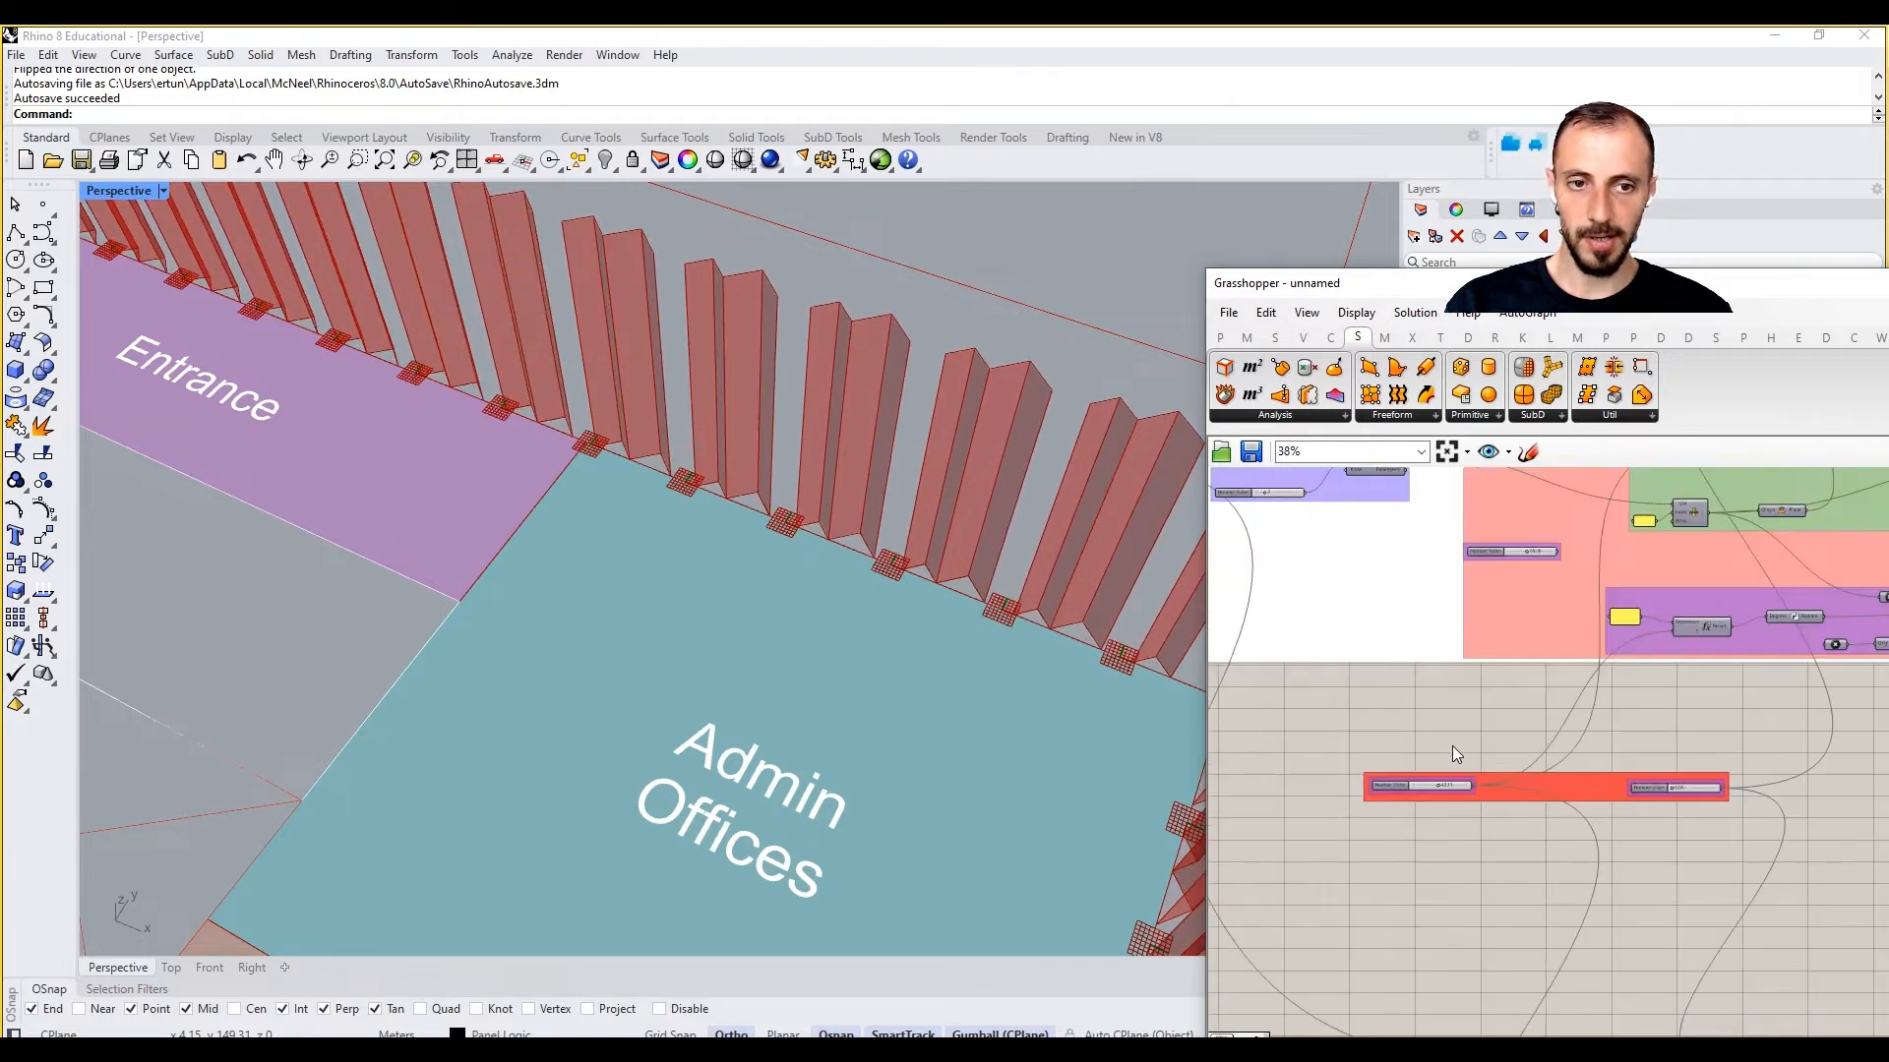
{"action": "scroll", "coordinate": [1455, 659], "scroll_direction": "up", "scroll_amount": 5}
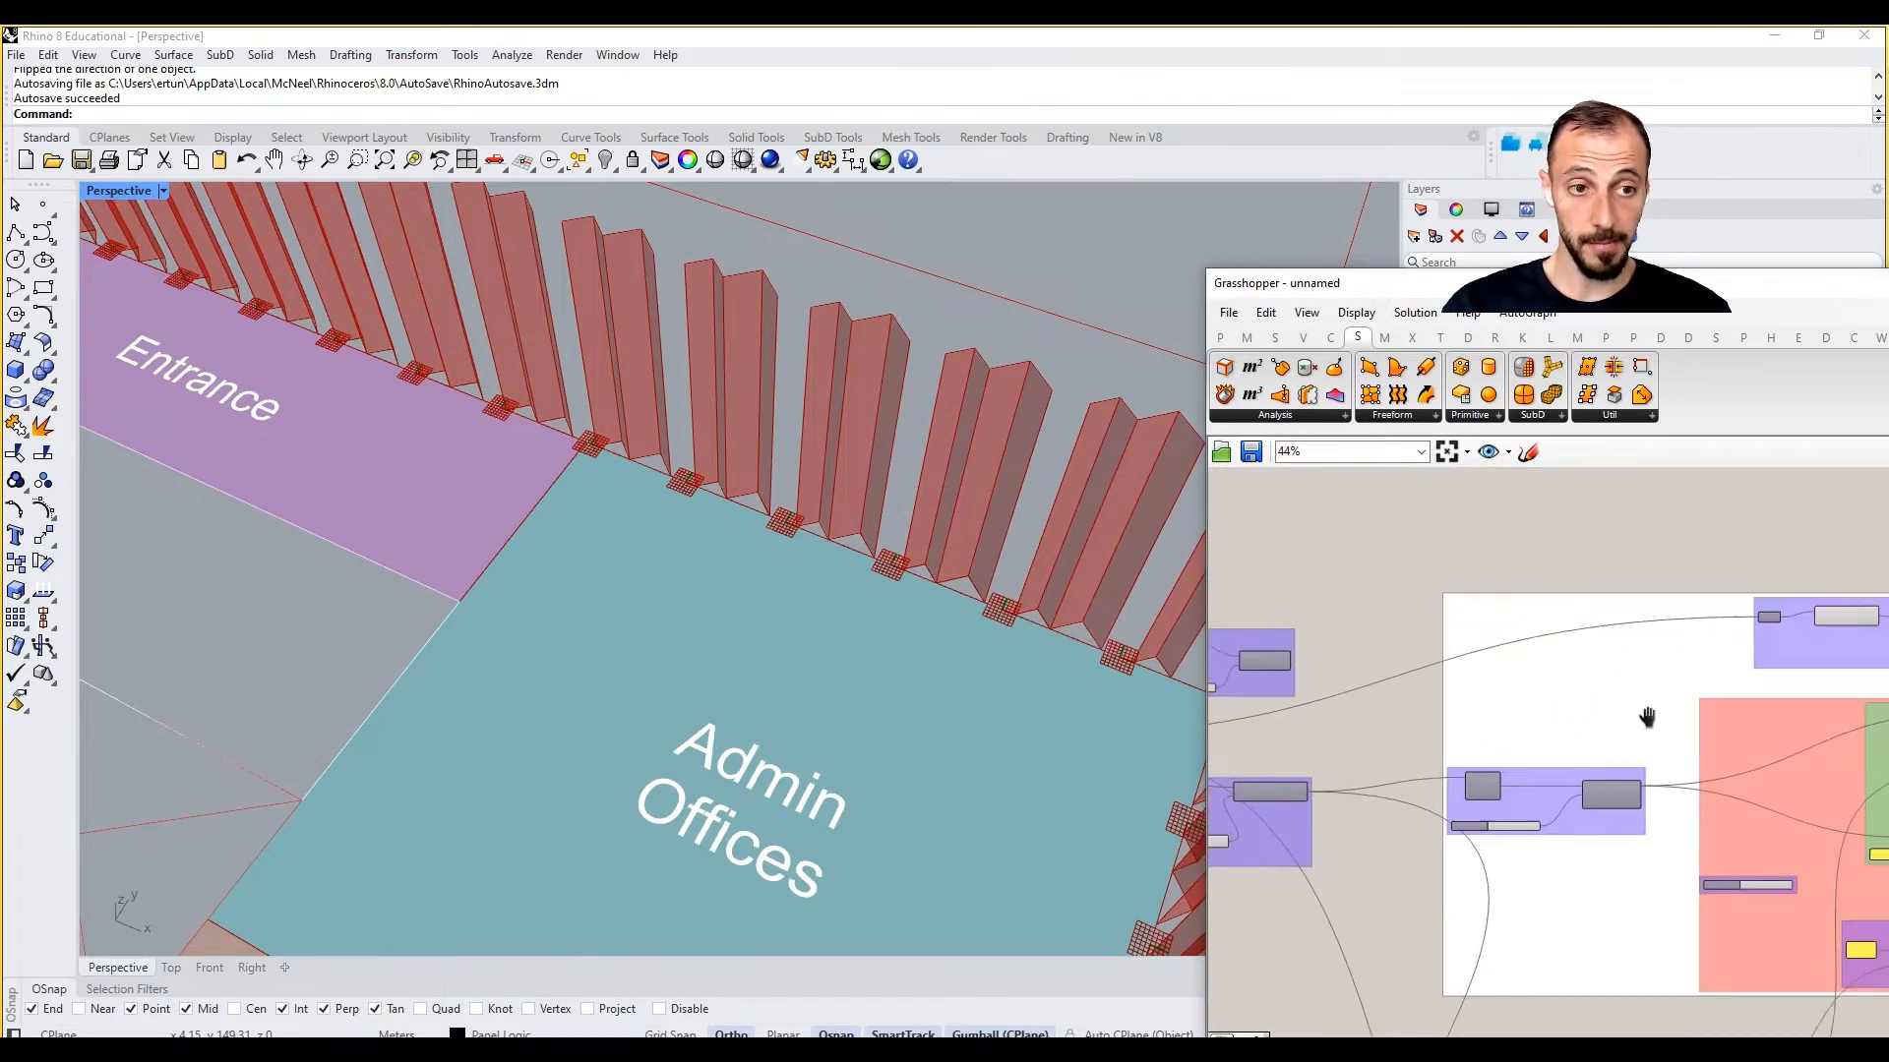
{"action": "scroll", "coordinate": [1450, 833], "scroll_direction": "up", "scroll_amount": 3}
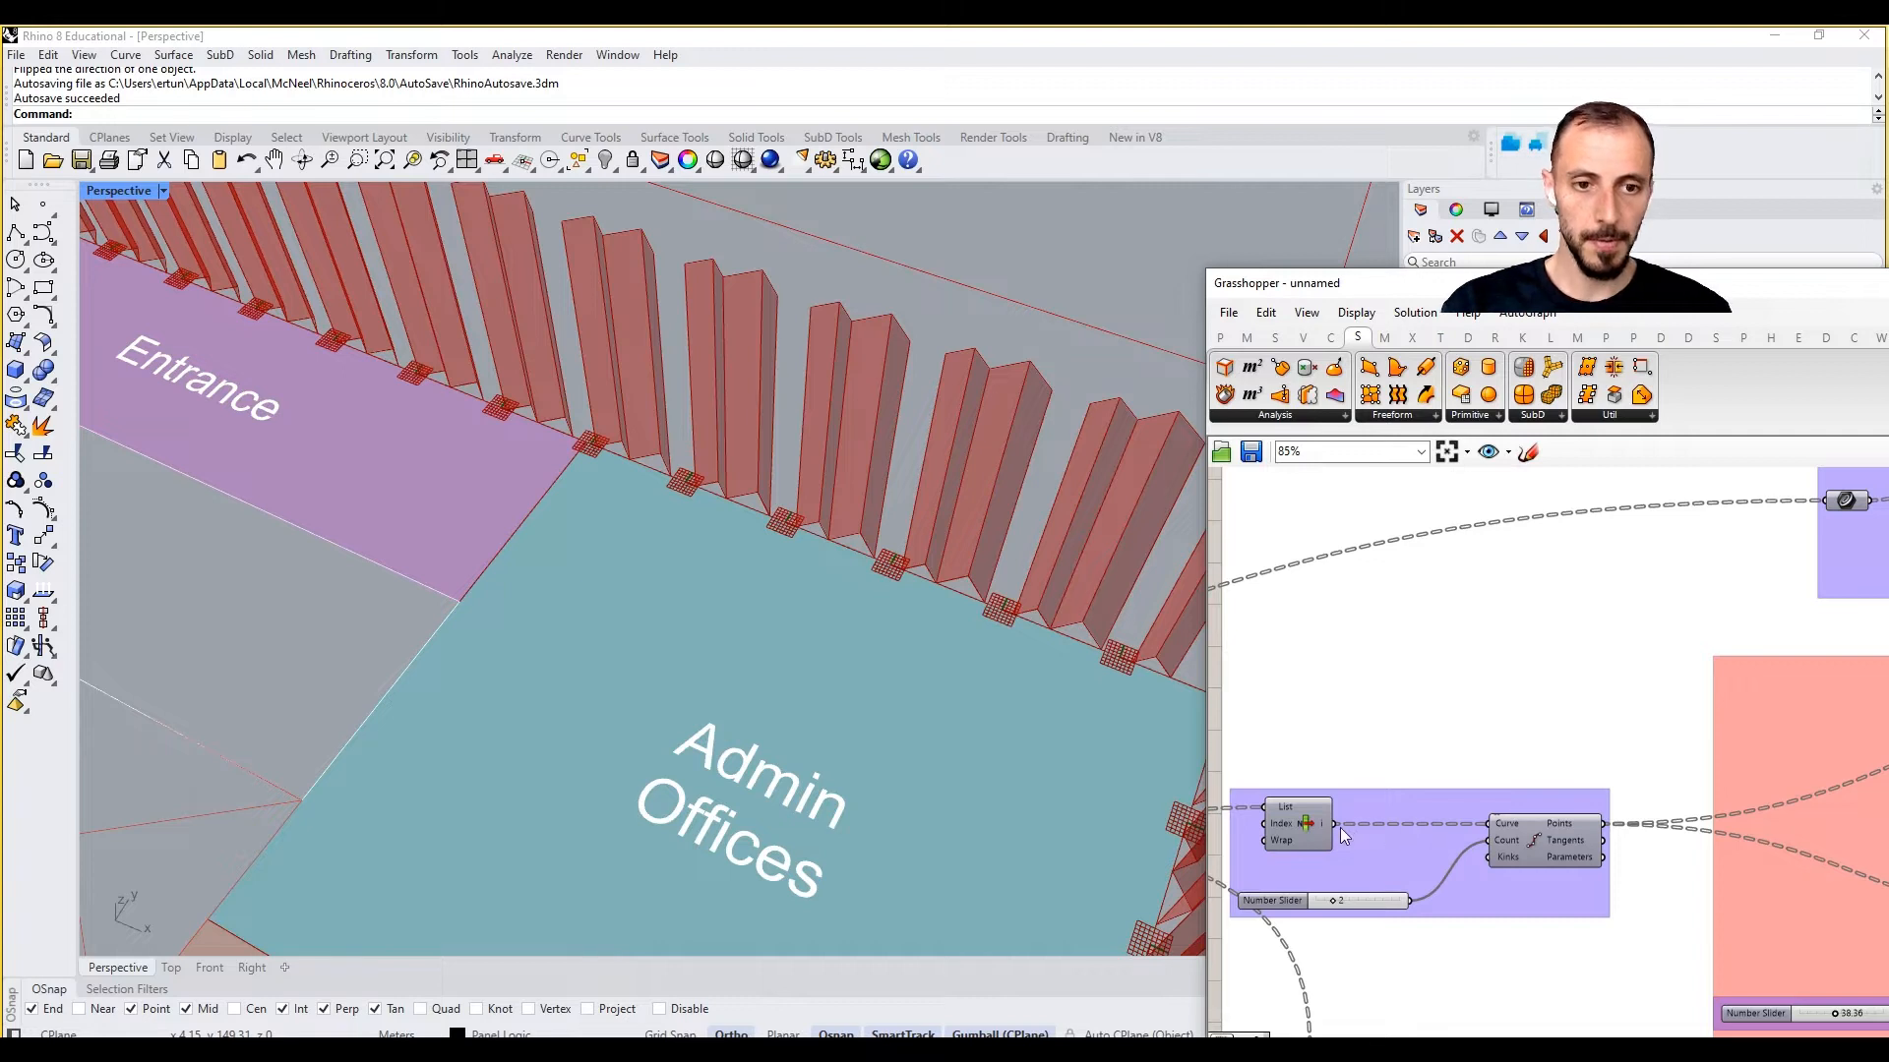
{"action": "mouse_move", "coordinate": [1320, 824]}
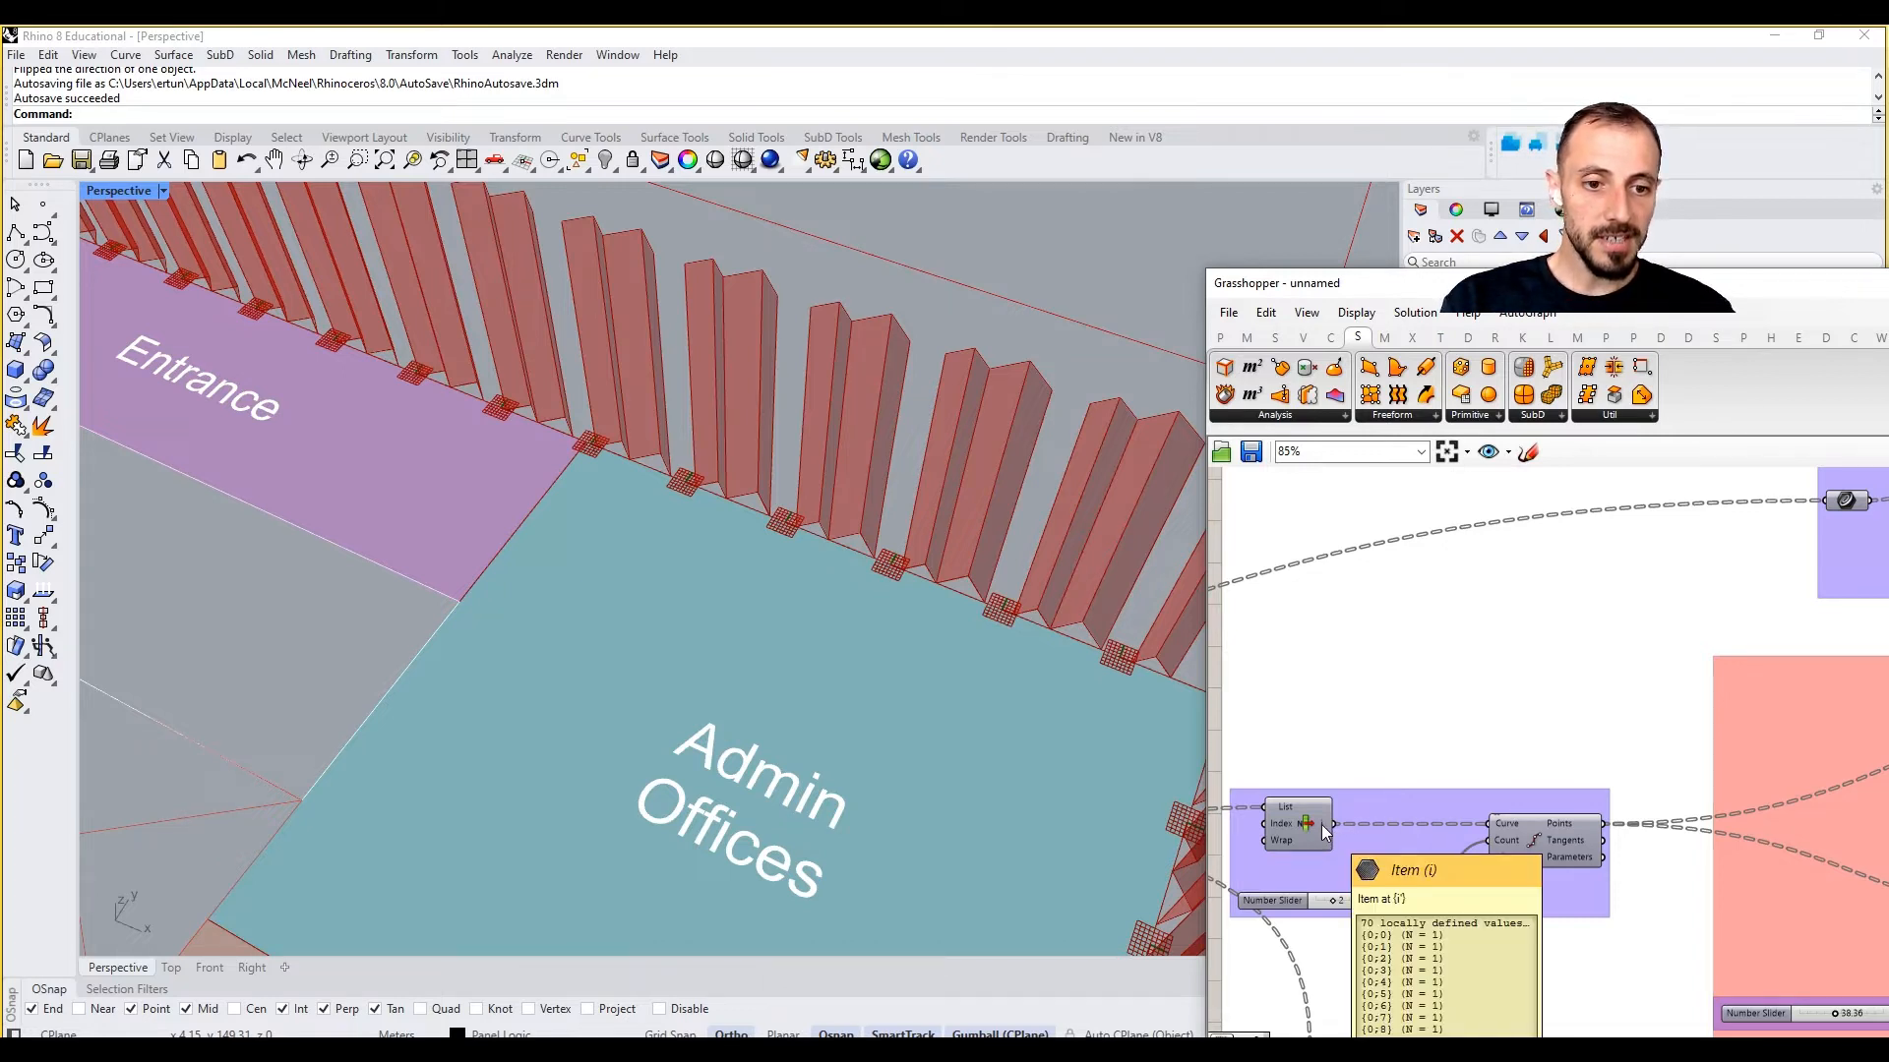
{"action": "right_click_drag", "start_coordinate": [1322, 824], "coordinate": [1379, 714]}
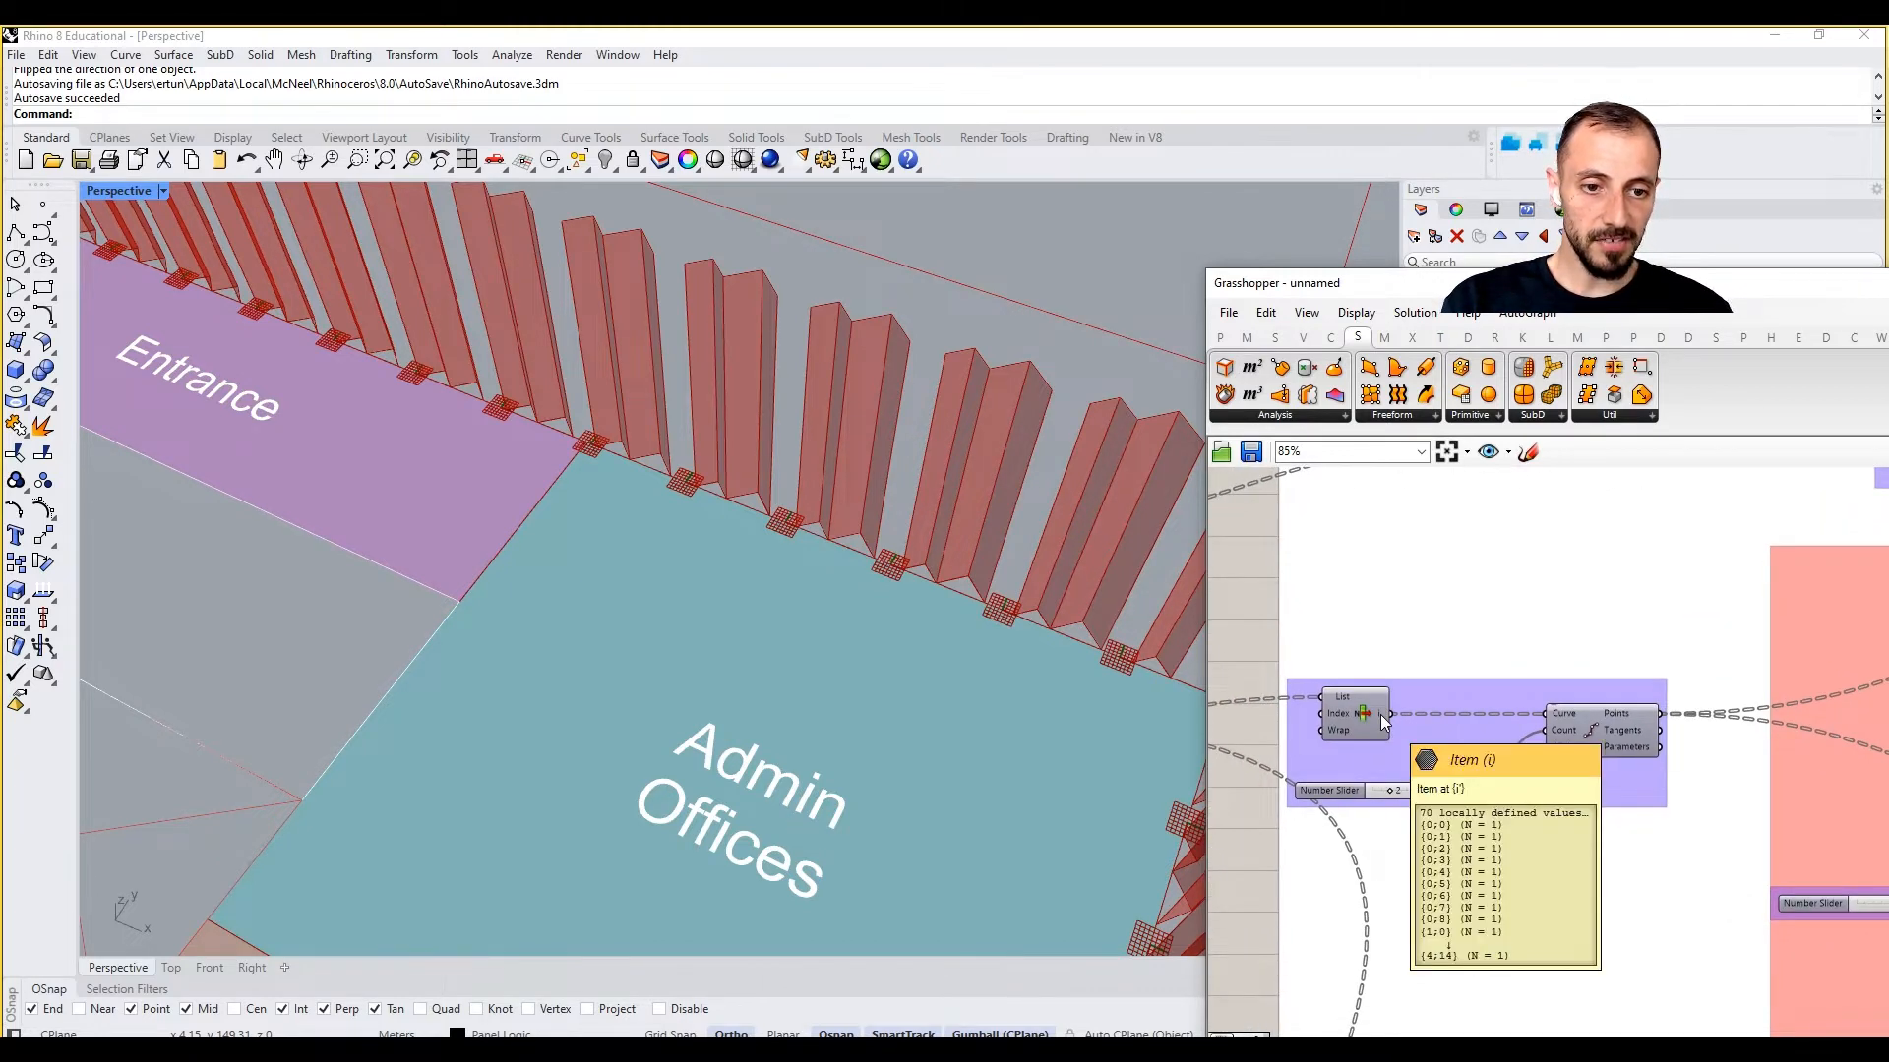
{"action": "right_click_drag", "start_coordinate": [1683, 653], "coordinate": [1482, 790]}
{"action": "mouse_move", "coordinate": [1704, 525]}
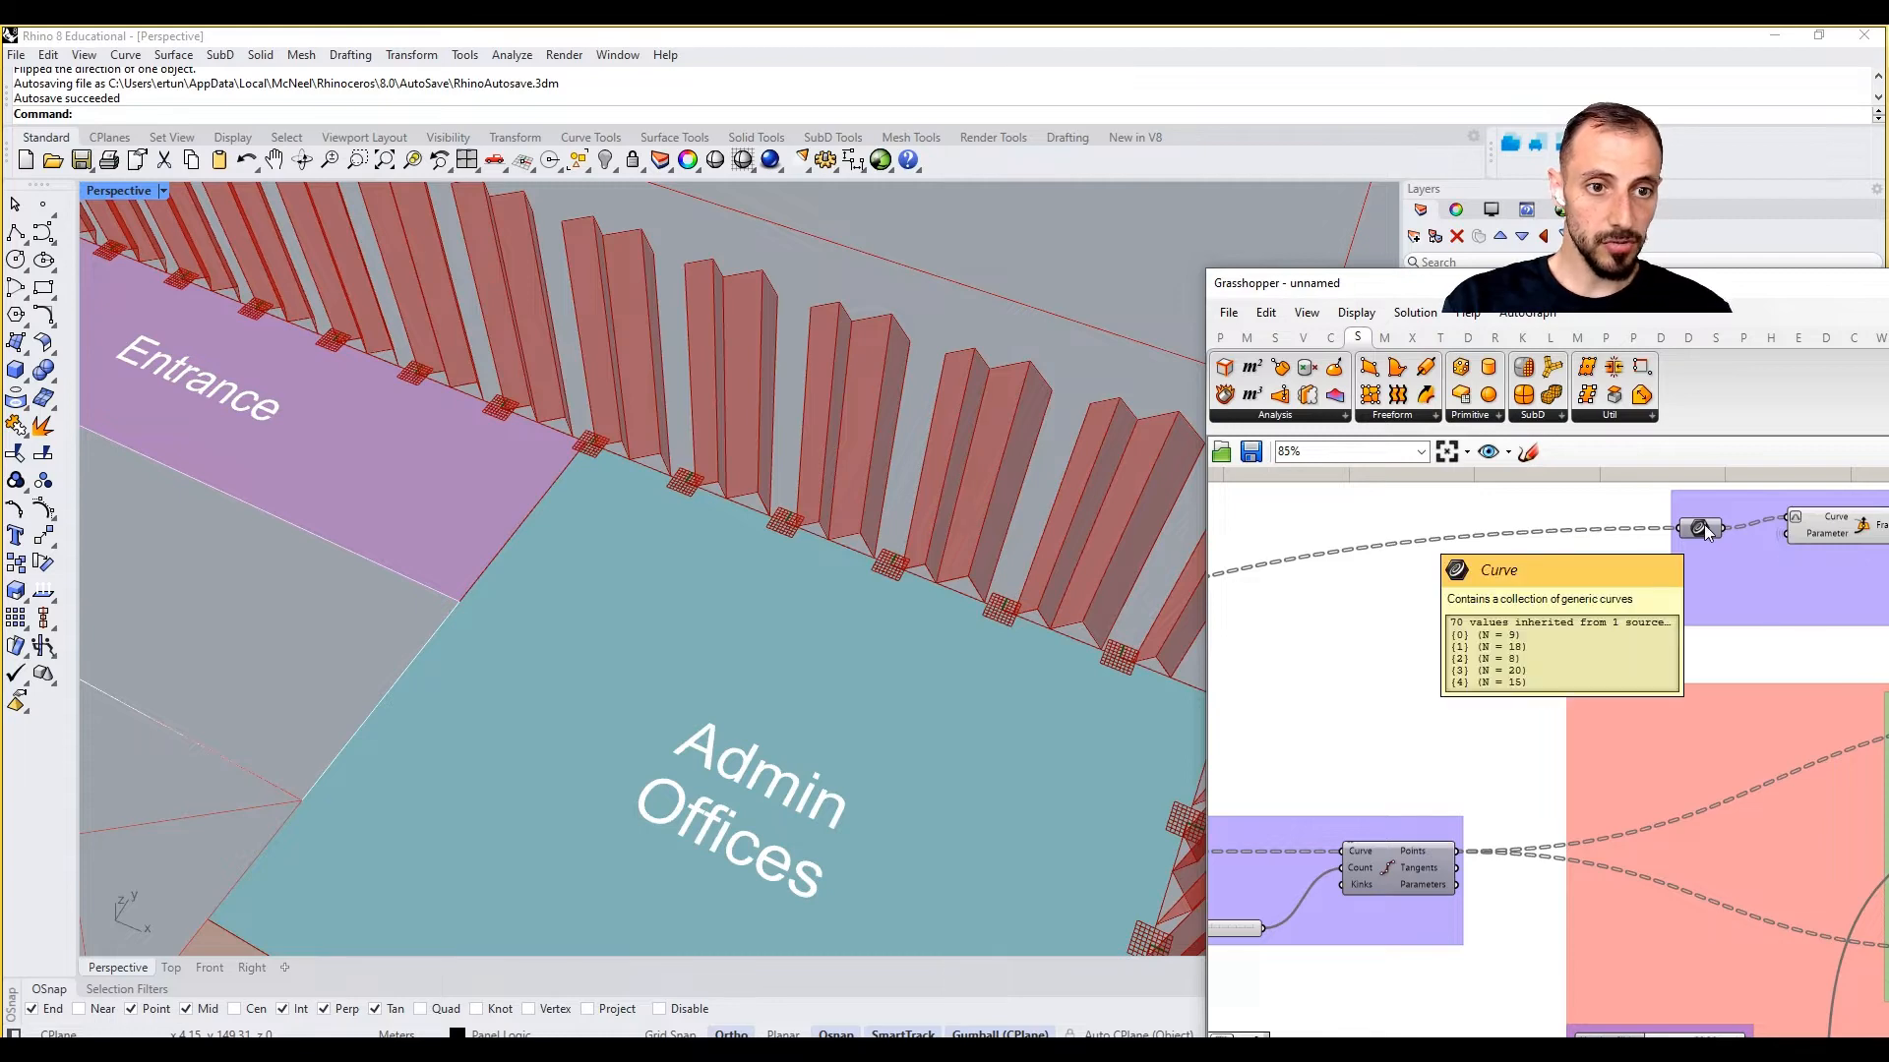
{"action": "right_click_drag", "start_coordinate": [1600, 560], "coordinate": [1686, 590]}
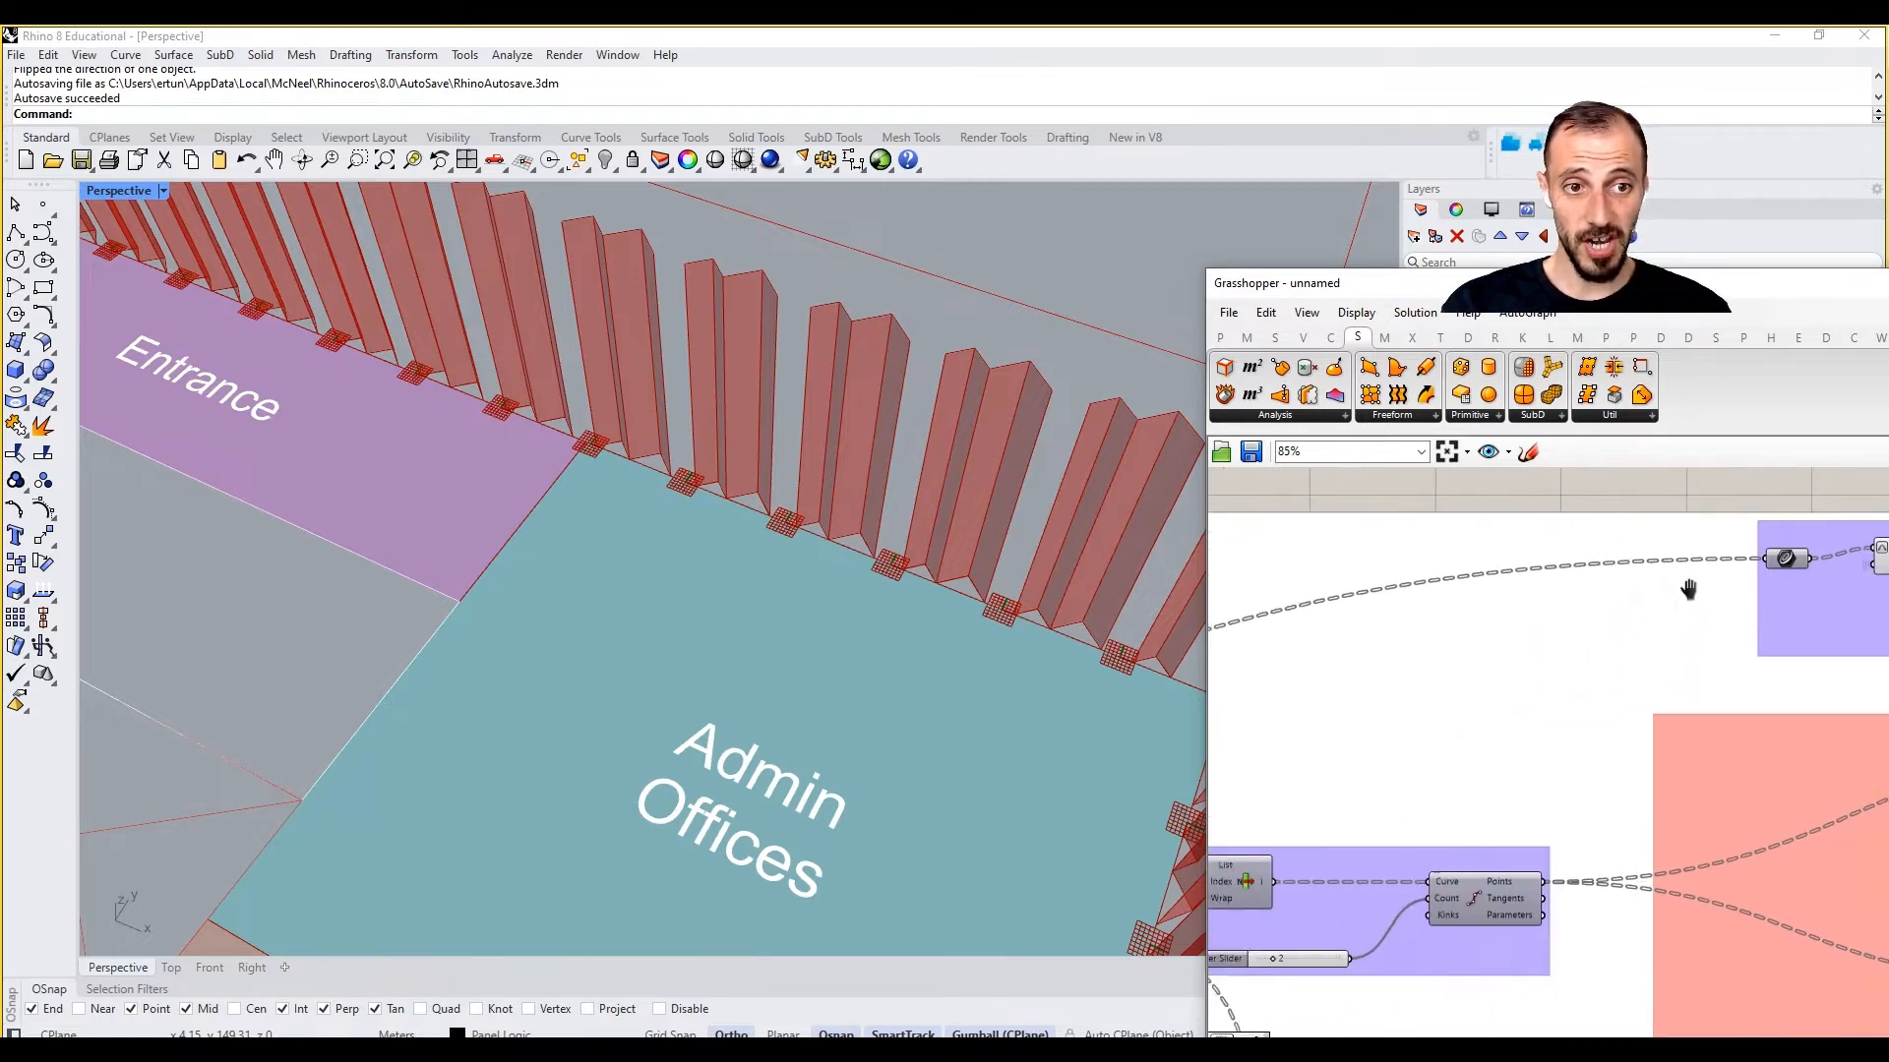
Step: Rewire the white module's Curve parameter so it takes its input from the List Item output
{"action": "scroll", "coordinate": [1680, 594], "scroll_direction": "down", "scroll_amount": 5}
{"action": "scroll", "coordinate": [1483, 669], "scroll_direction": "up", "scroll_amount": 3}
{"action": "right_click_drag", "start_coordinate": [1609, 707], "coordinate": [1489, 771]}
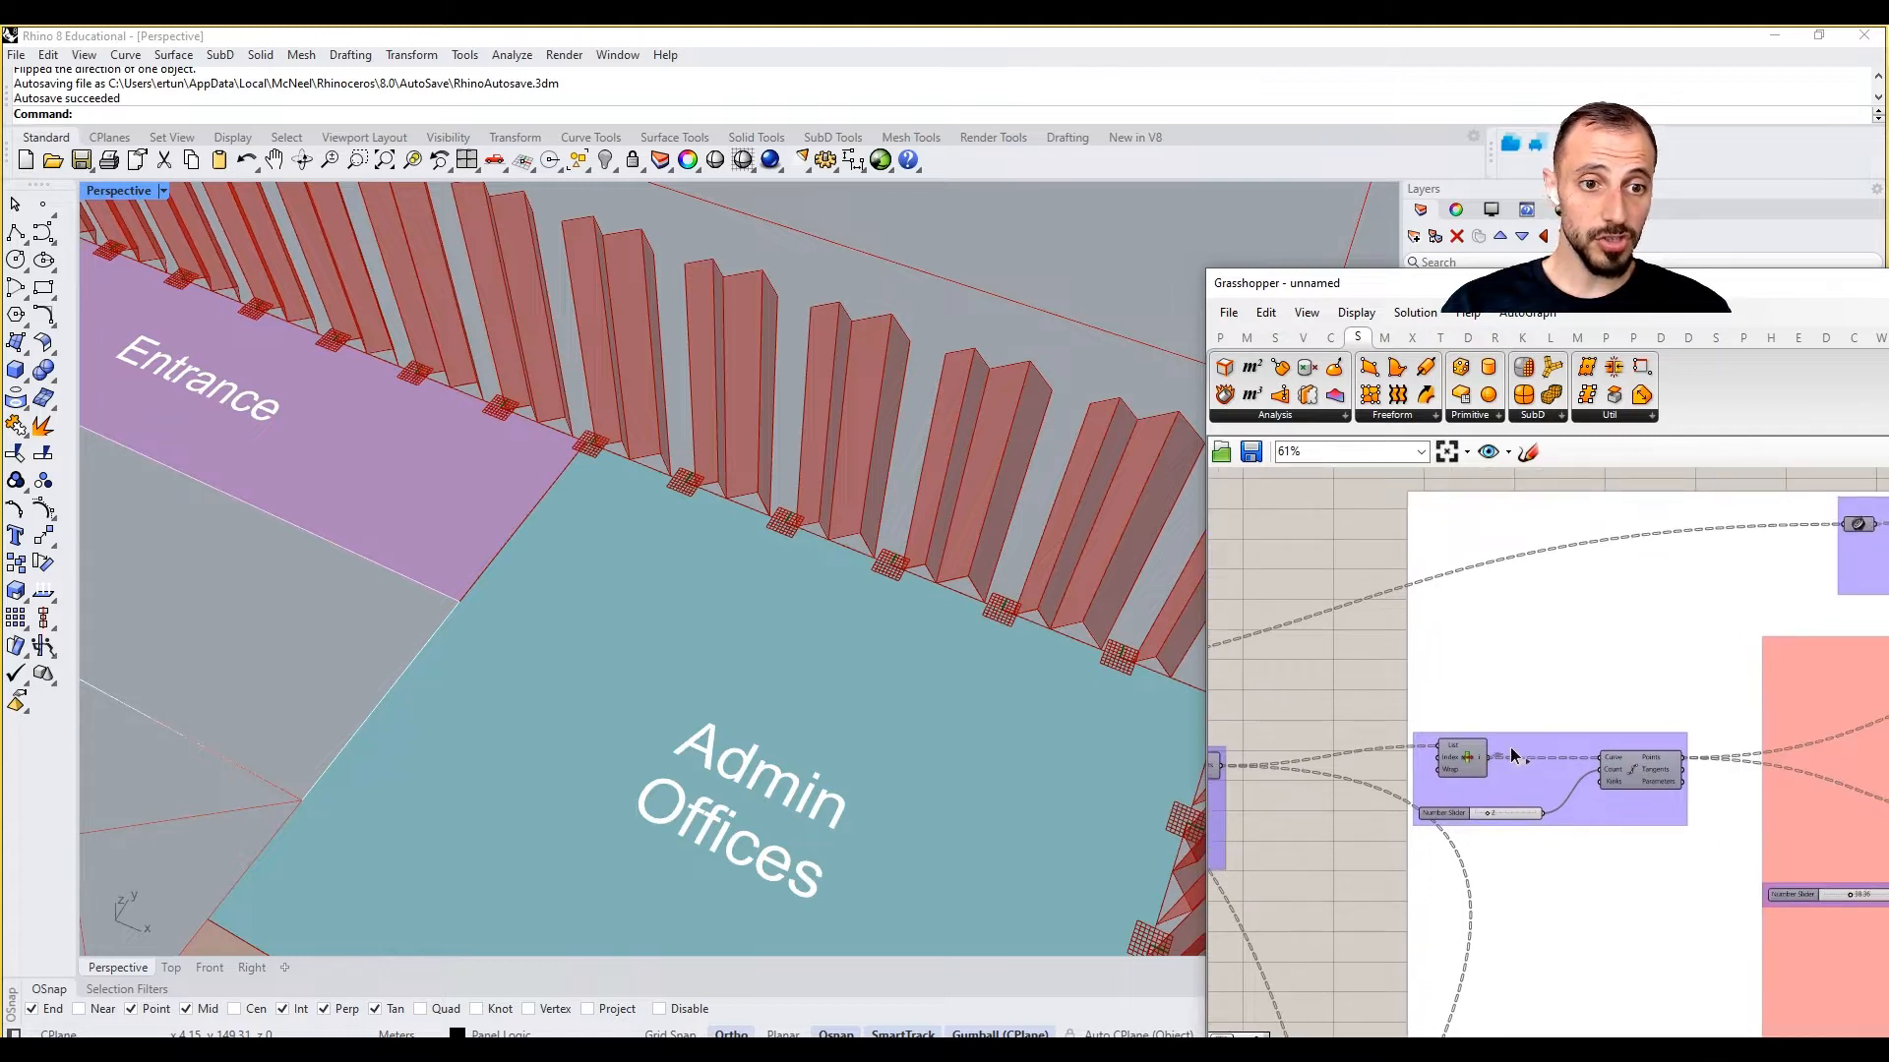
{"action": "left_click_drag", "start_coordinate": [1511, 754], "coordinate": [1843, 524]}
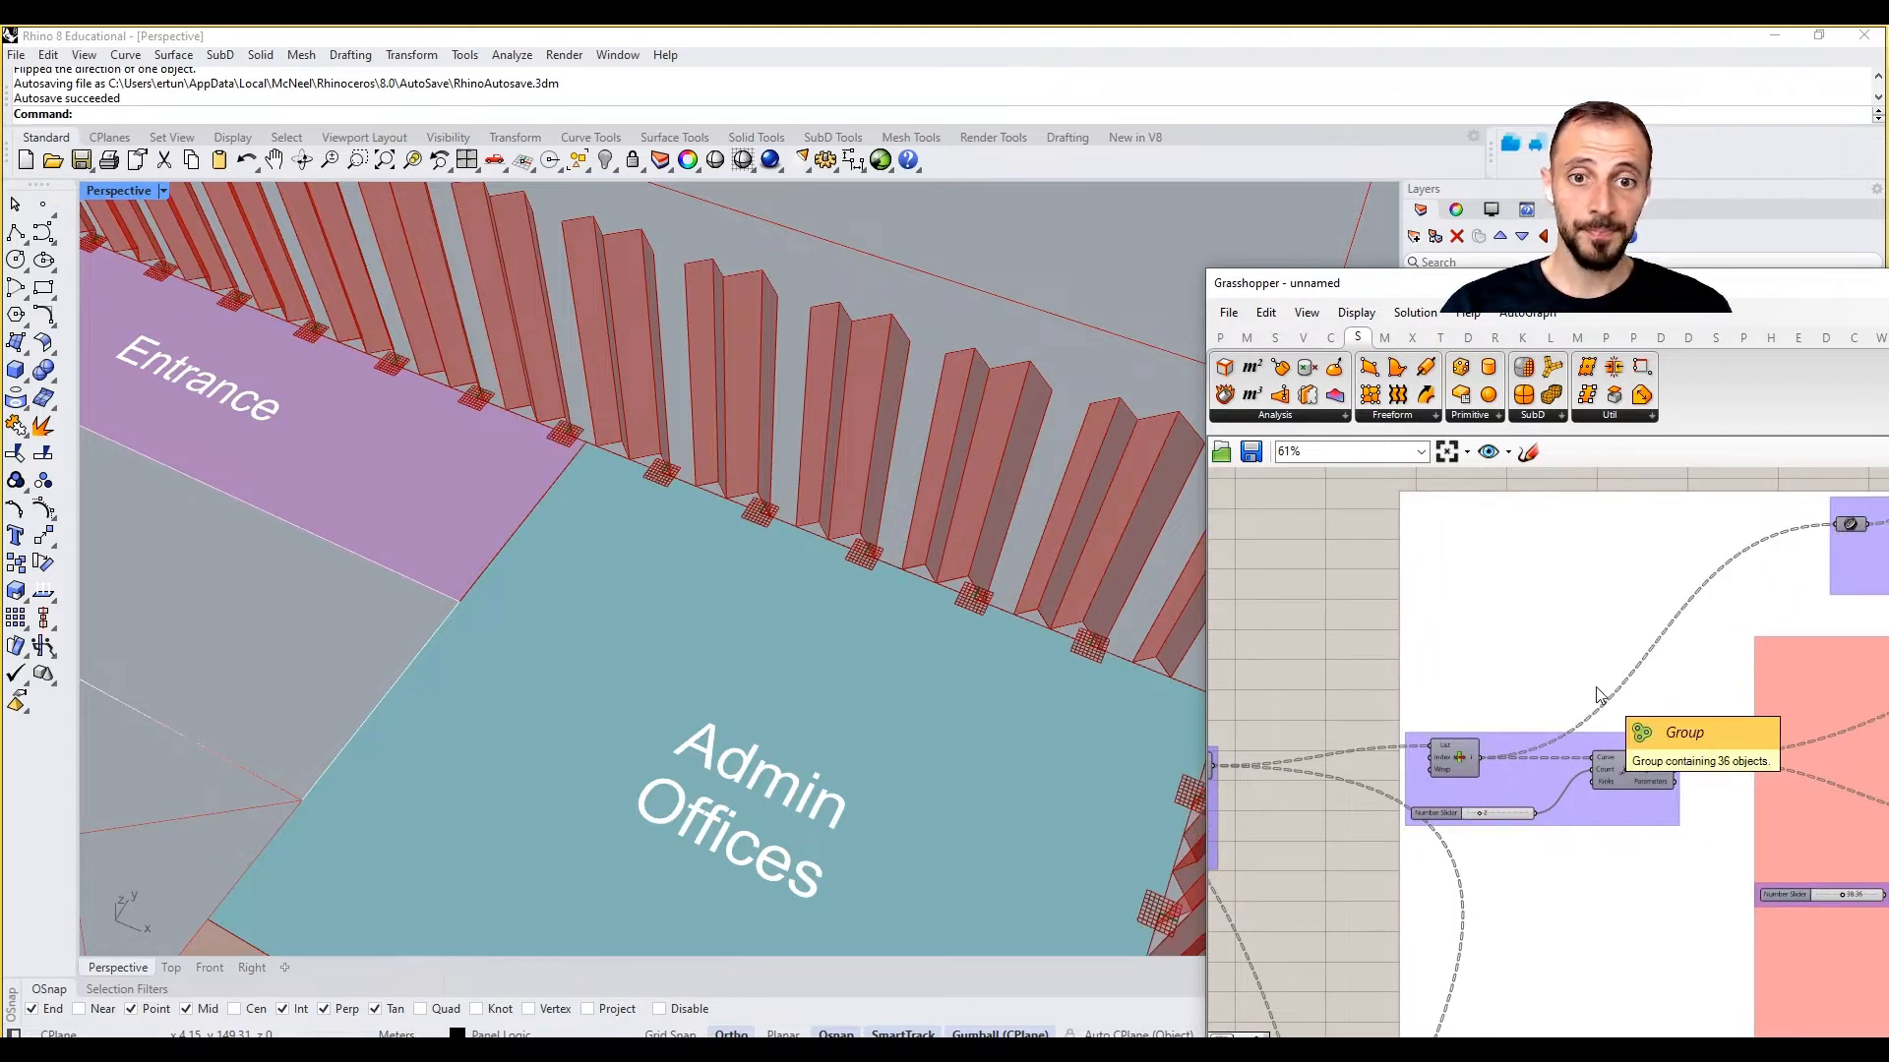
Step: Turn off the preview of the frame component fed by the white module's Curve parameter
{"action": "right_click_drag", "start_coordinate": [1733, 620], "coordinate": [1427, 669]}
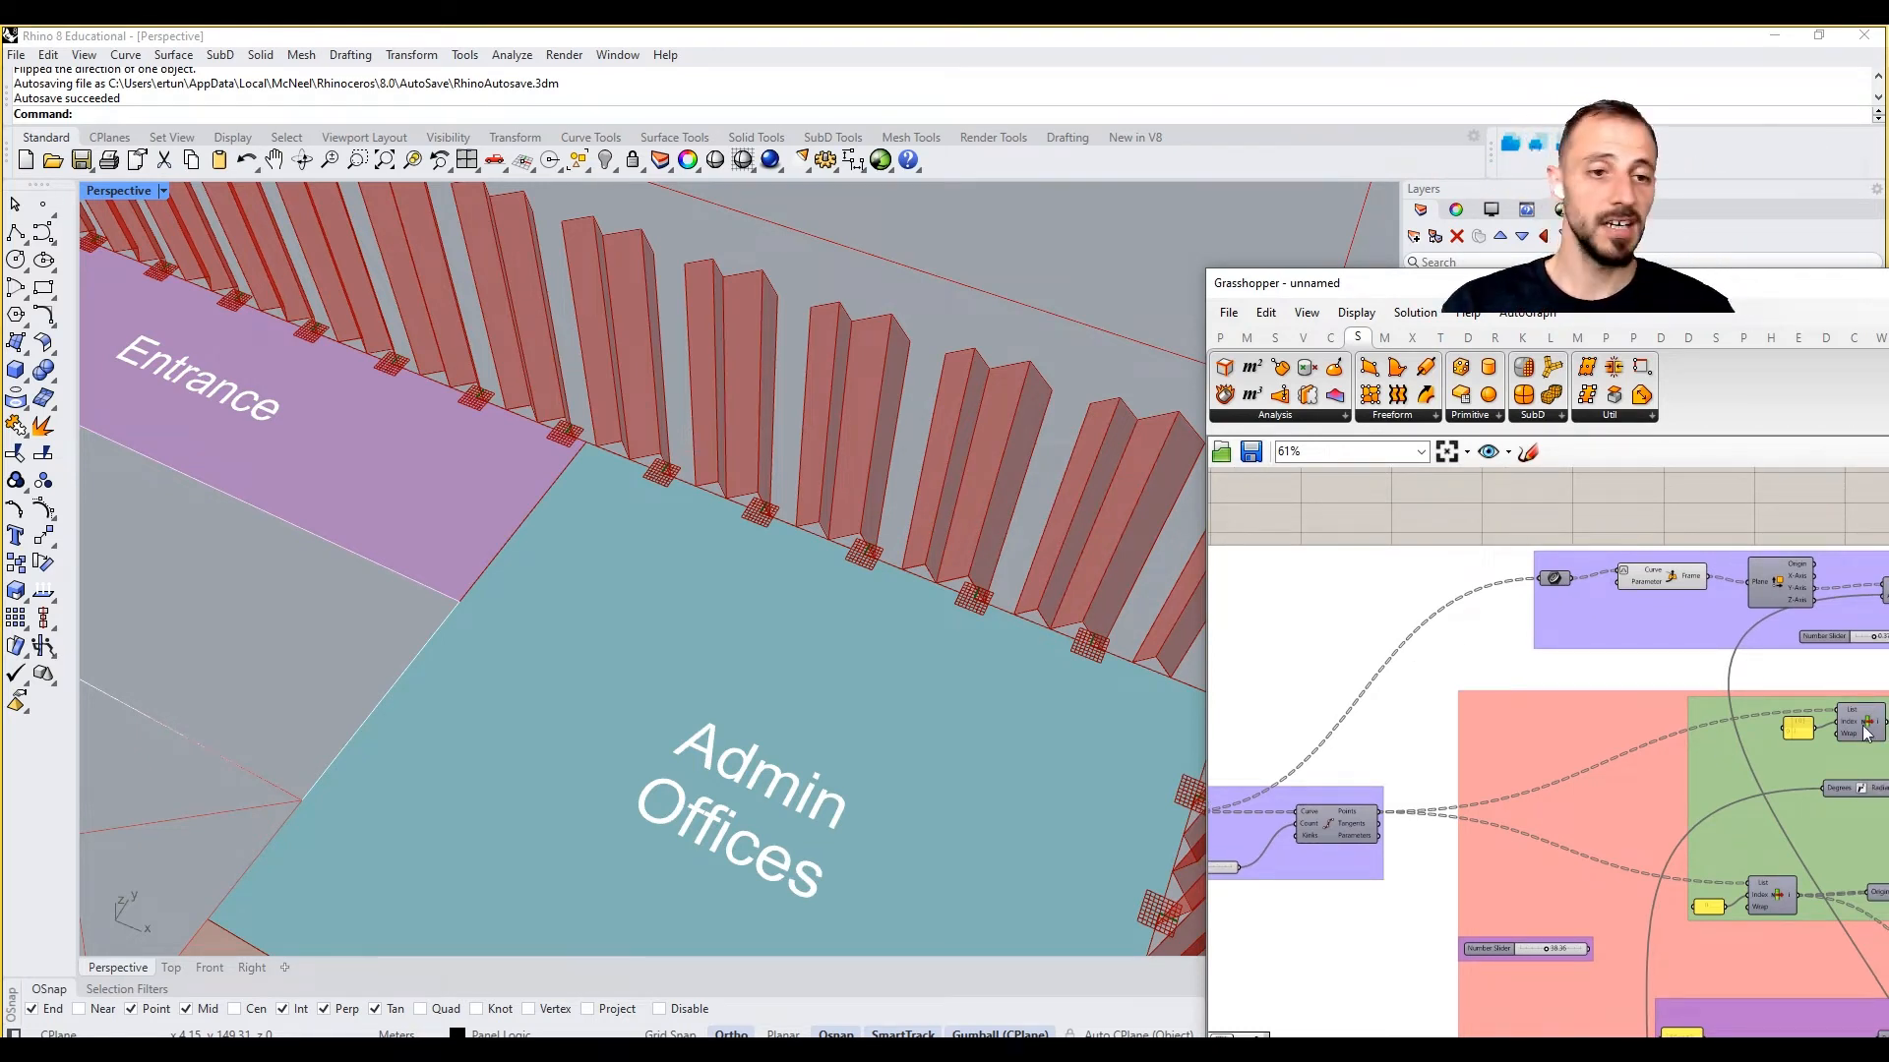
{"action": "left_click", "coordinate": [1676, 578]}
{"action": "right_click", "coordinate": [1670, 504]}
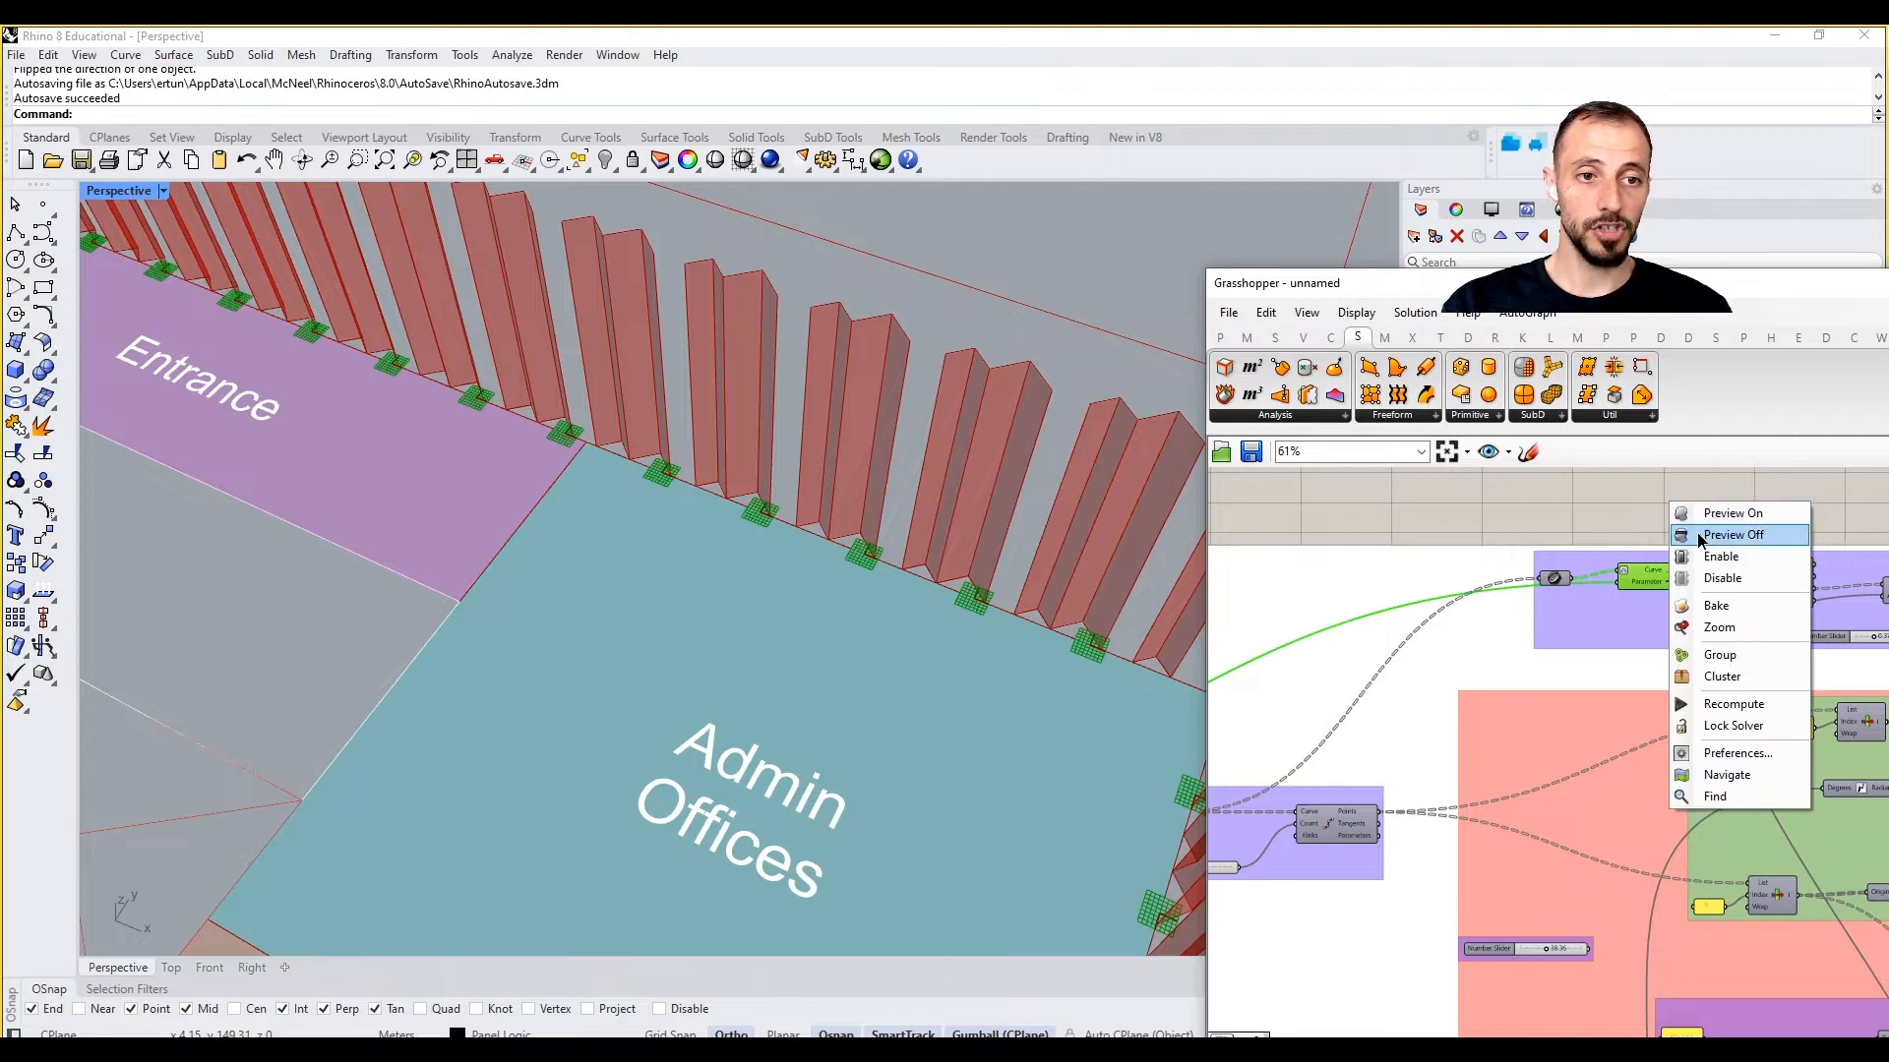
{"action": "left_click", "coordinate": [1702, 534]}
Step: Add an Entwine component and place it just below the shared red slider group
{"action": "scroll", "coordinate": [1687, 635], "scroll_direction": "down", "scroll_amount": 3}
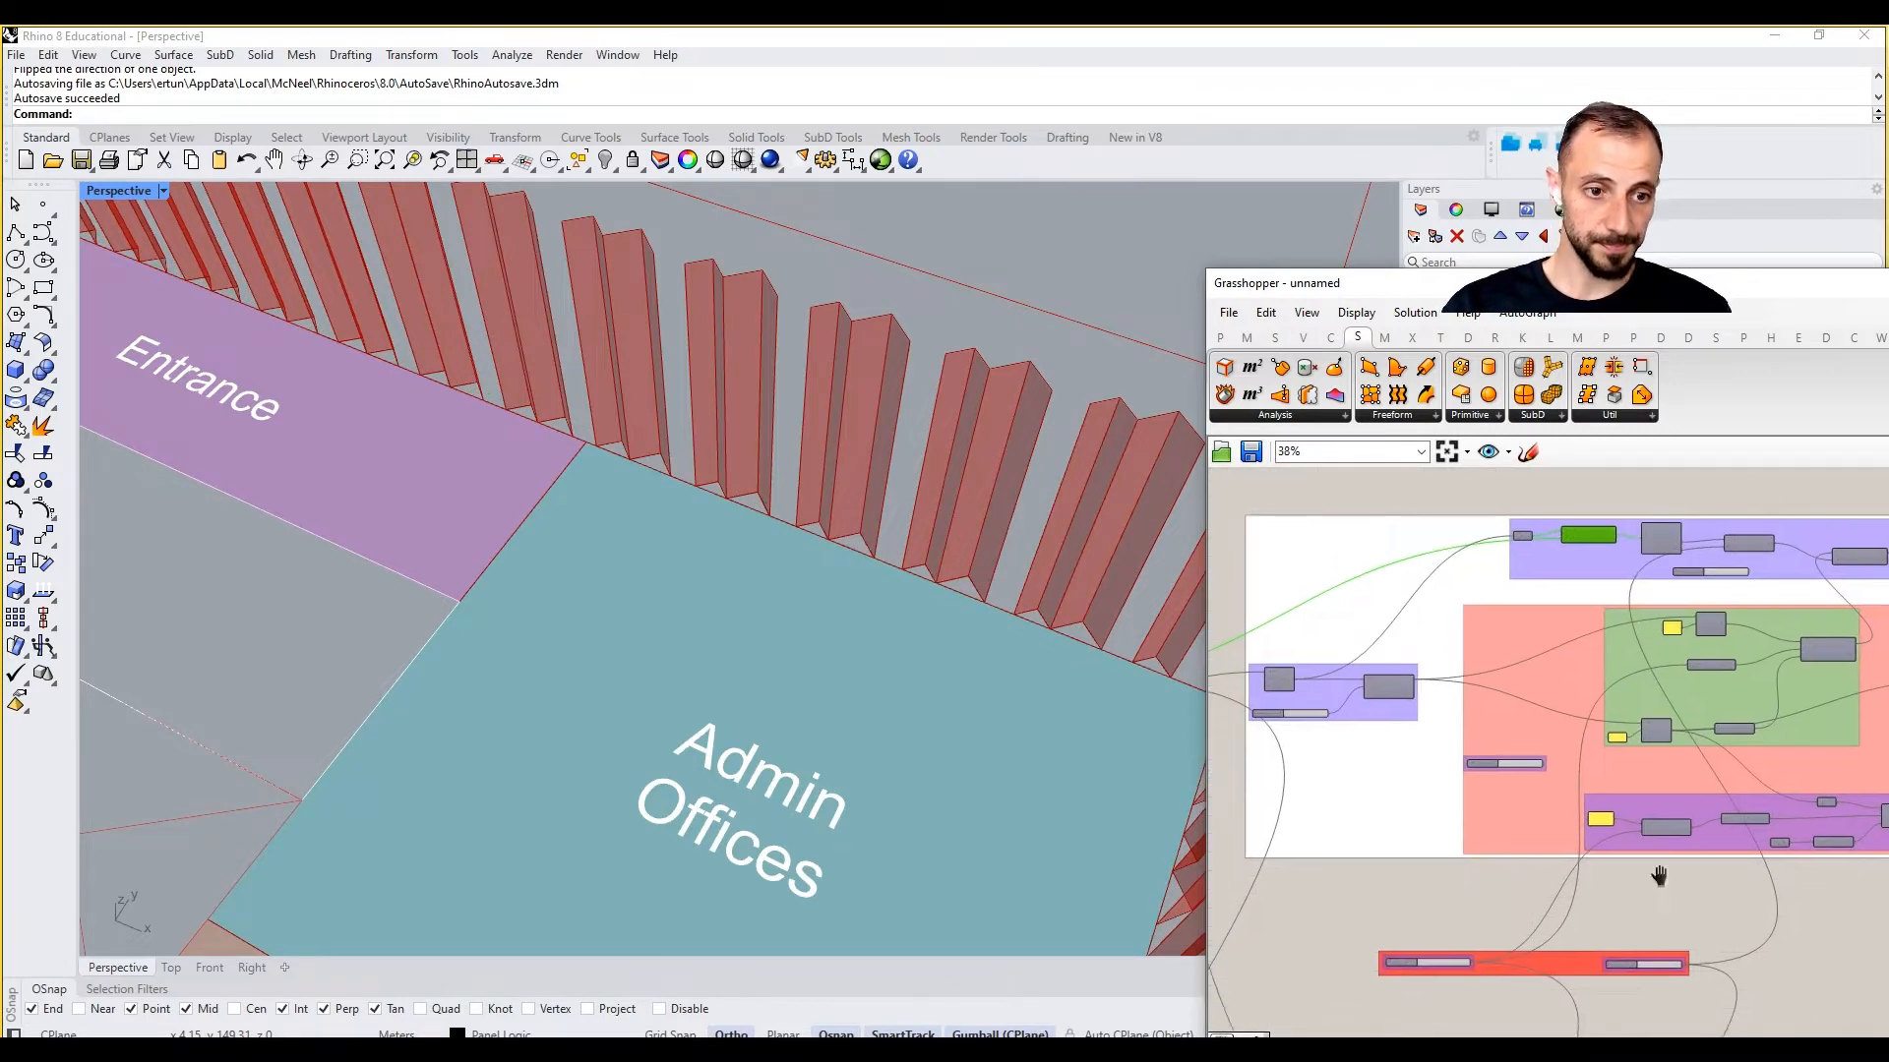
{"action": "scroll", "coordinate": [1633, 925], "scroll_direction": "up", "scroll_amount": 3}
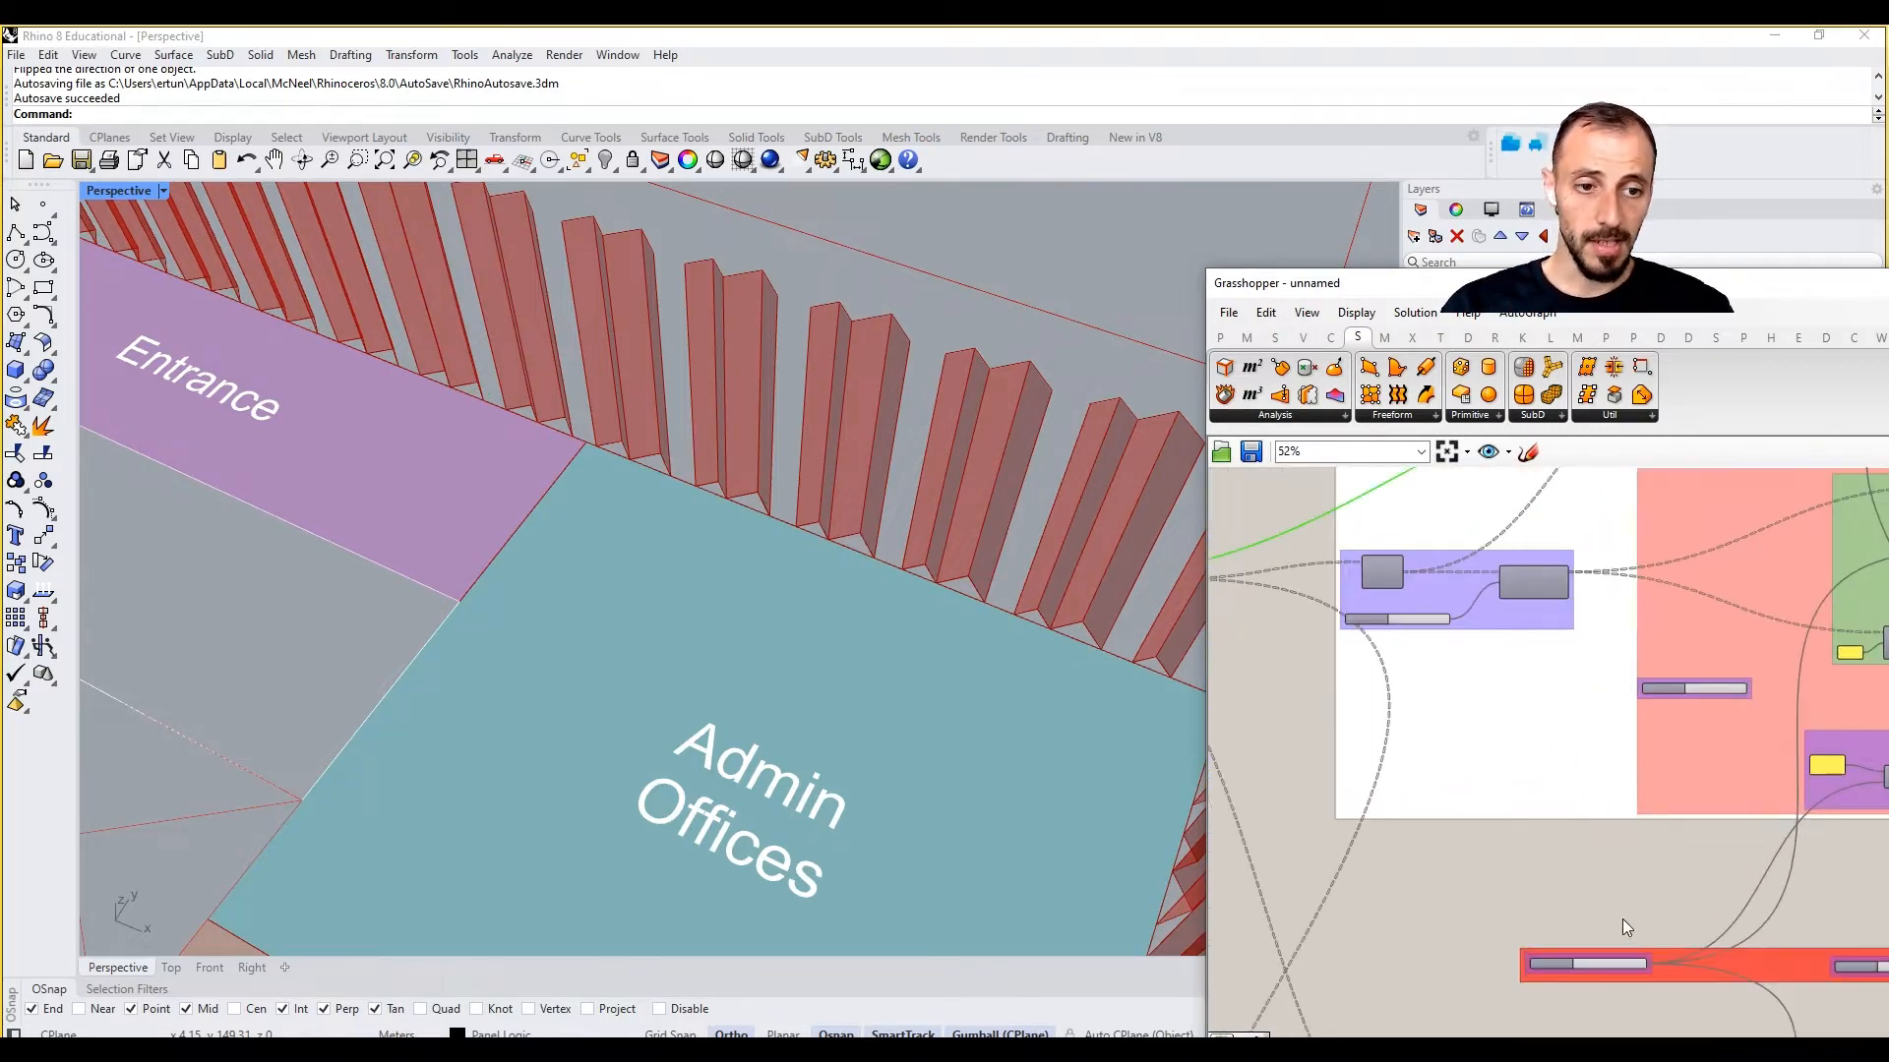
{"action": "scroll", "coordinate": [1593, 855], "scroll_direction": "up", "scroll_amount": 2}
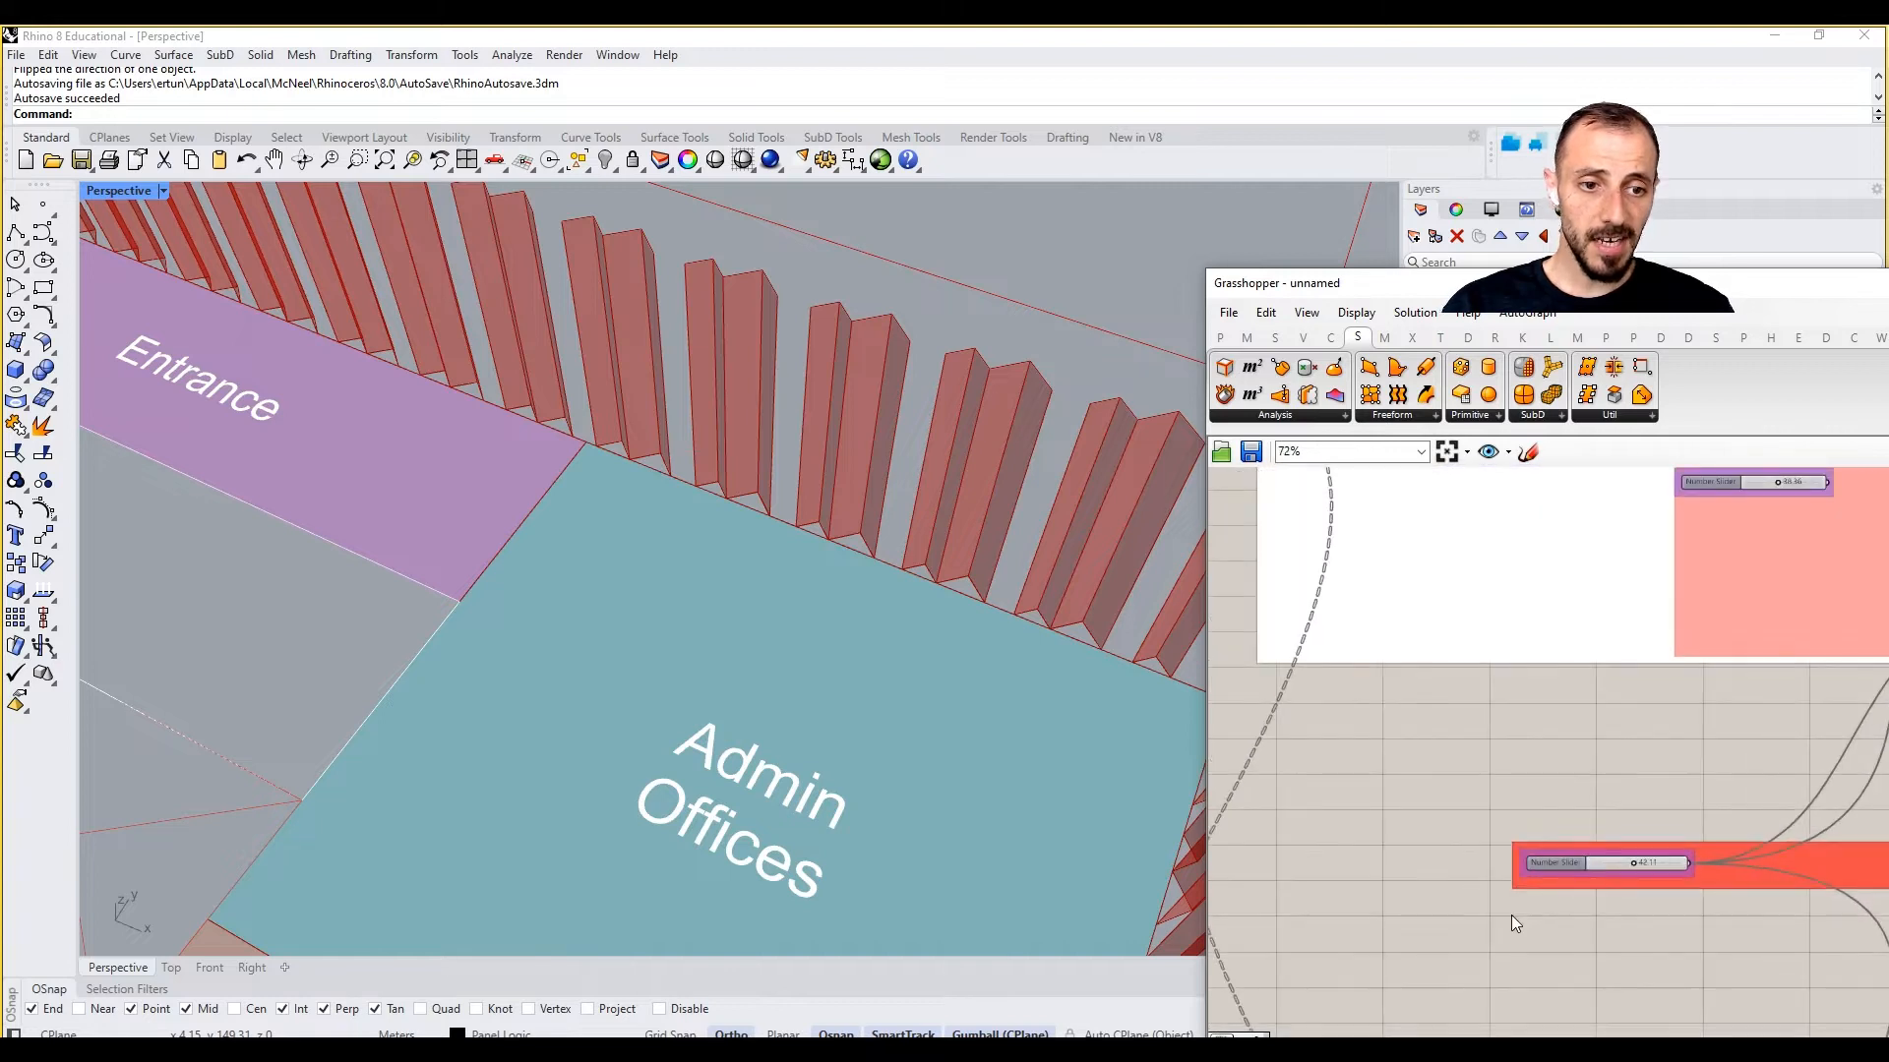
{"action": "double_click", "coordinate": [1443, 989]}
{"action": "type", "text": "ent"}
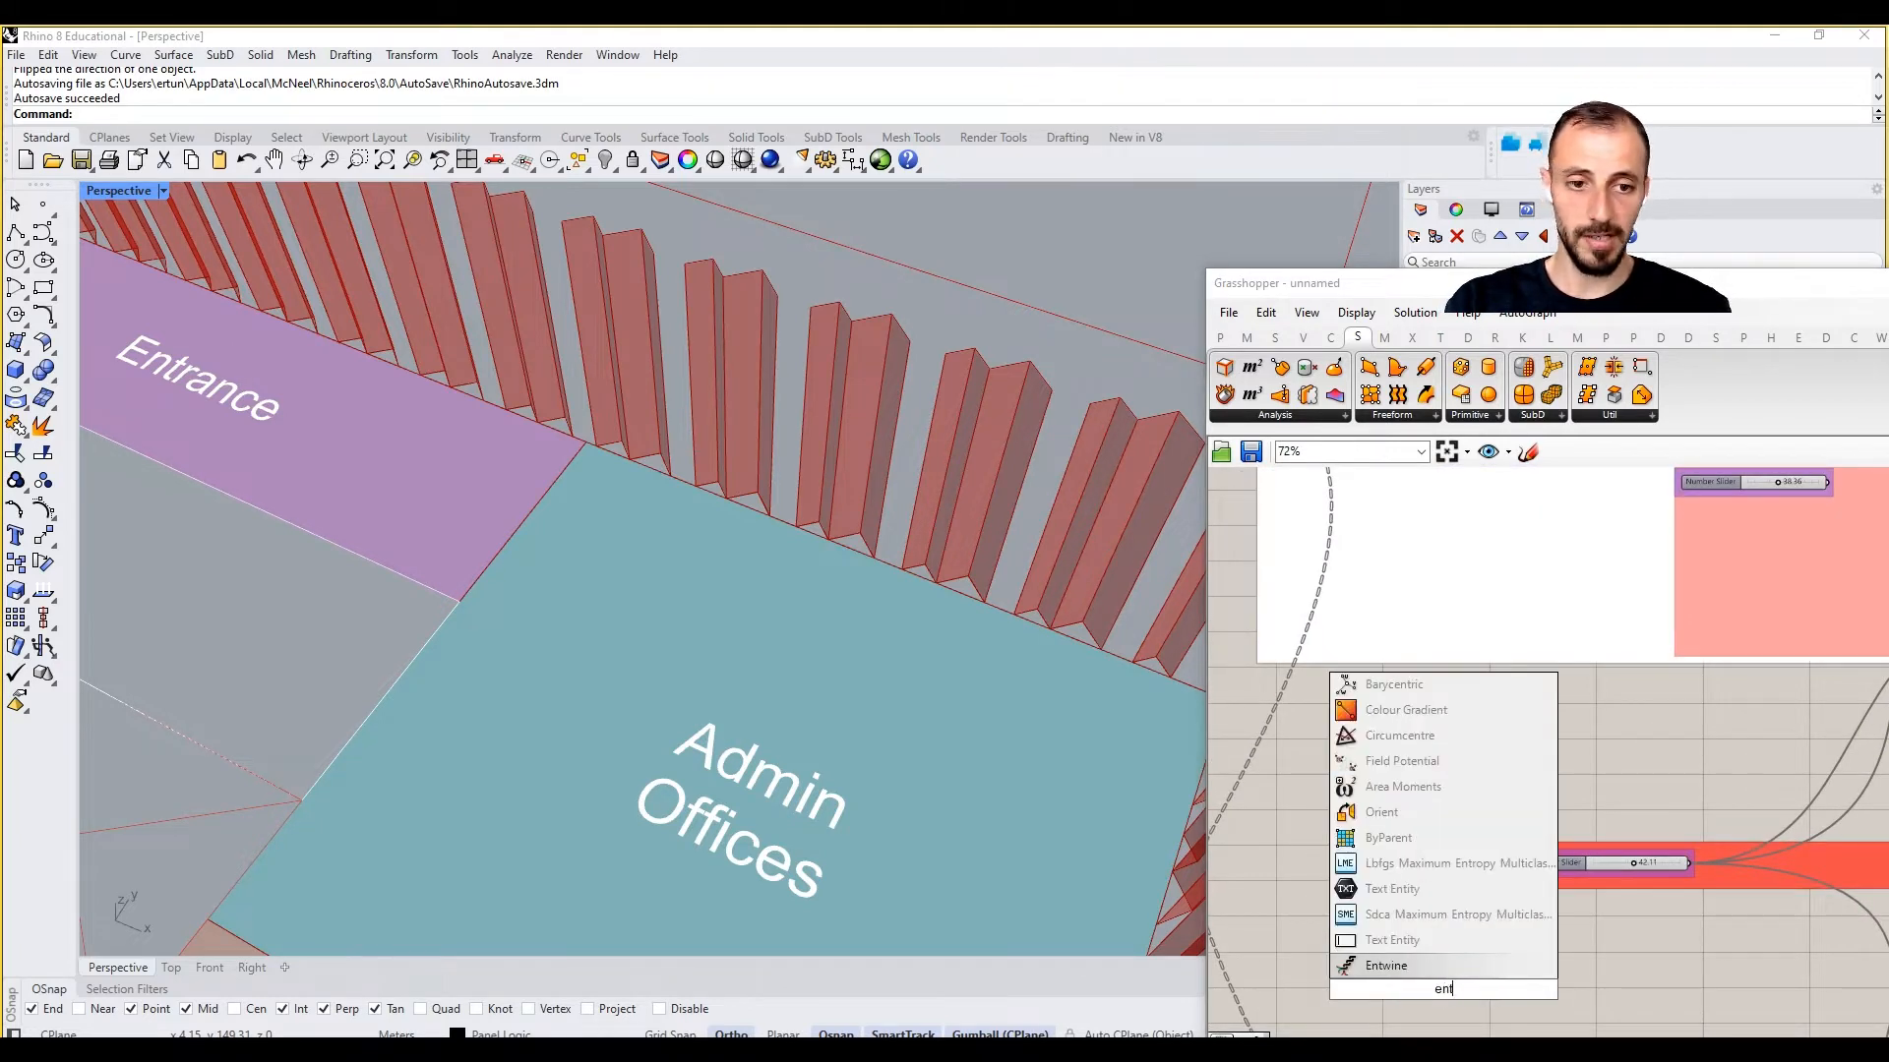
{"action": "key", "text": "Return"}
{"action": "left_click_drag", "start_coordinate": [1417, 977], "coordinate": [1547, 977]}
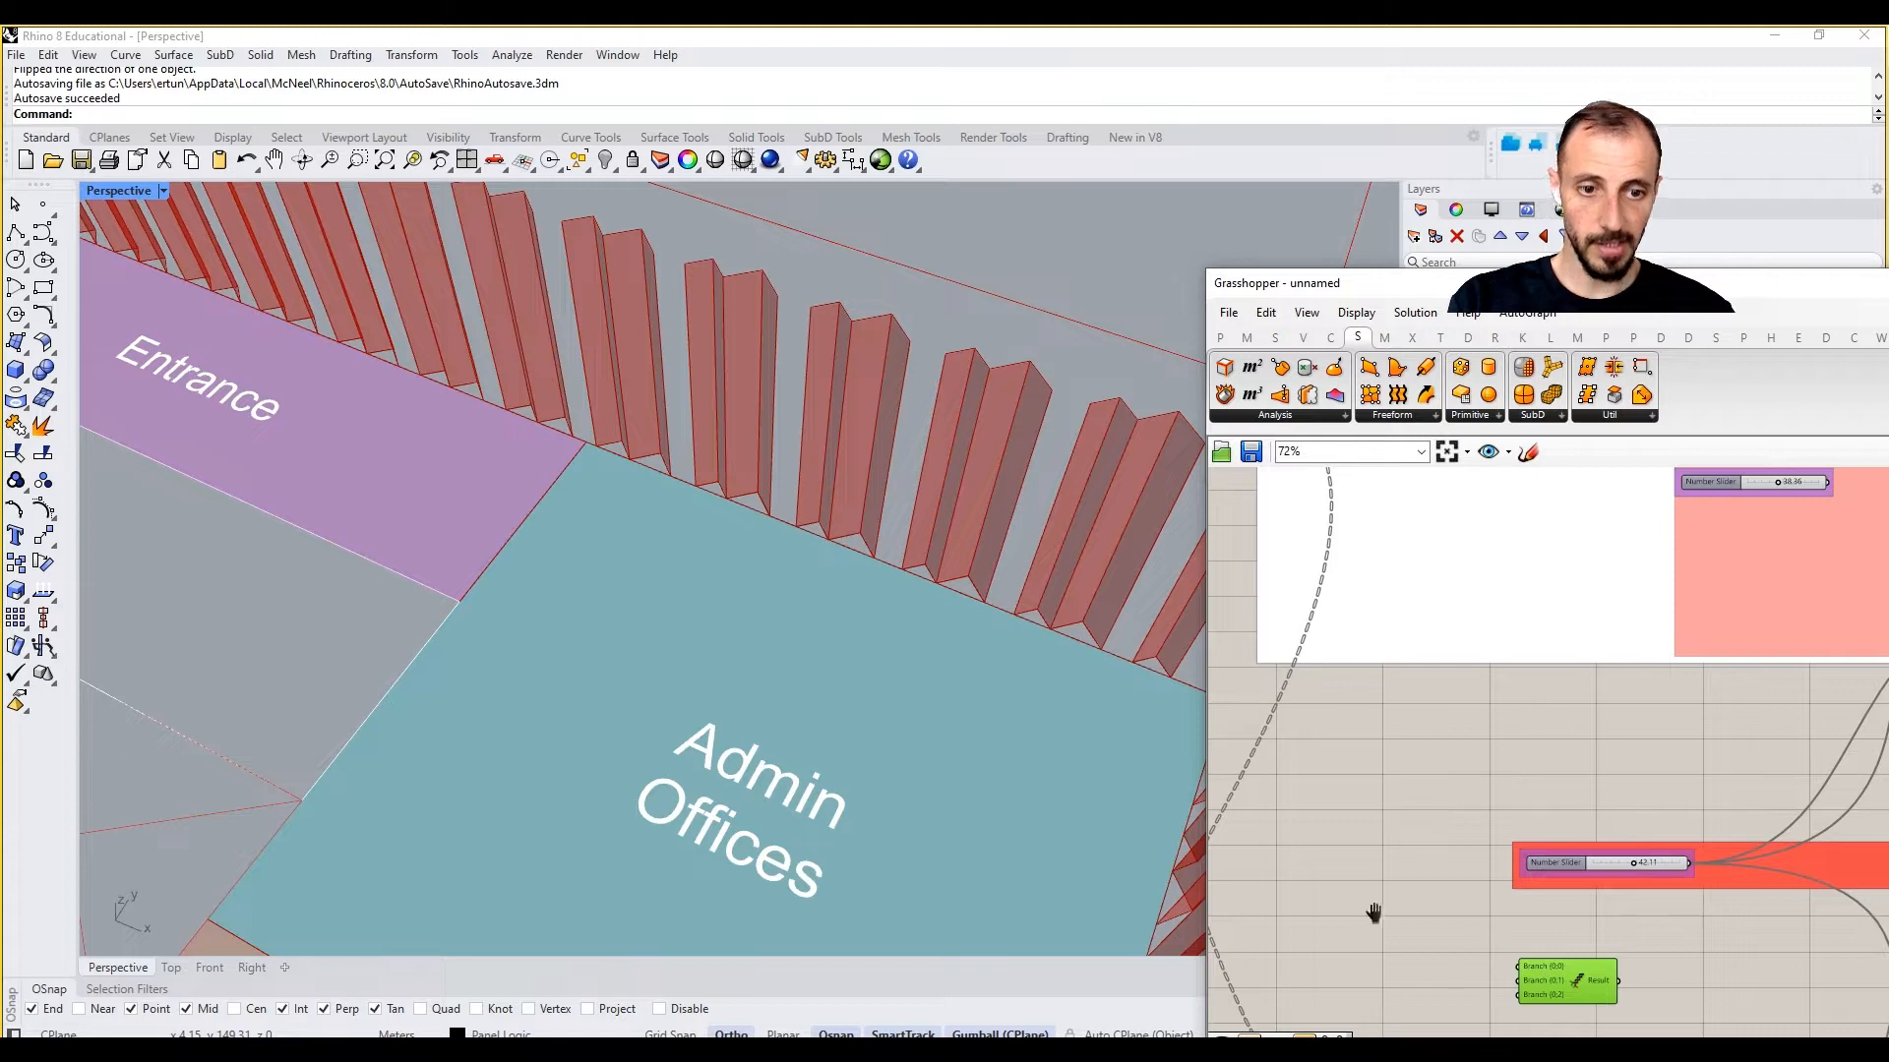
{"action": "scroll", "coordinate": [1632, 842], "scroll_direction": "down", "scroll_amount": 3}
{"action": "right_click_drag", "start_coordinate": [1374, 913], "coordinate": [1502, 864]}
{"action": "scroll", "coordinate": [1637, 826], "scroll_direction": "up", "scroll_amount": 4}
{"action": "left_click", "coordinate": [1502, 866]}
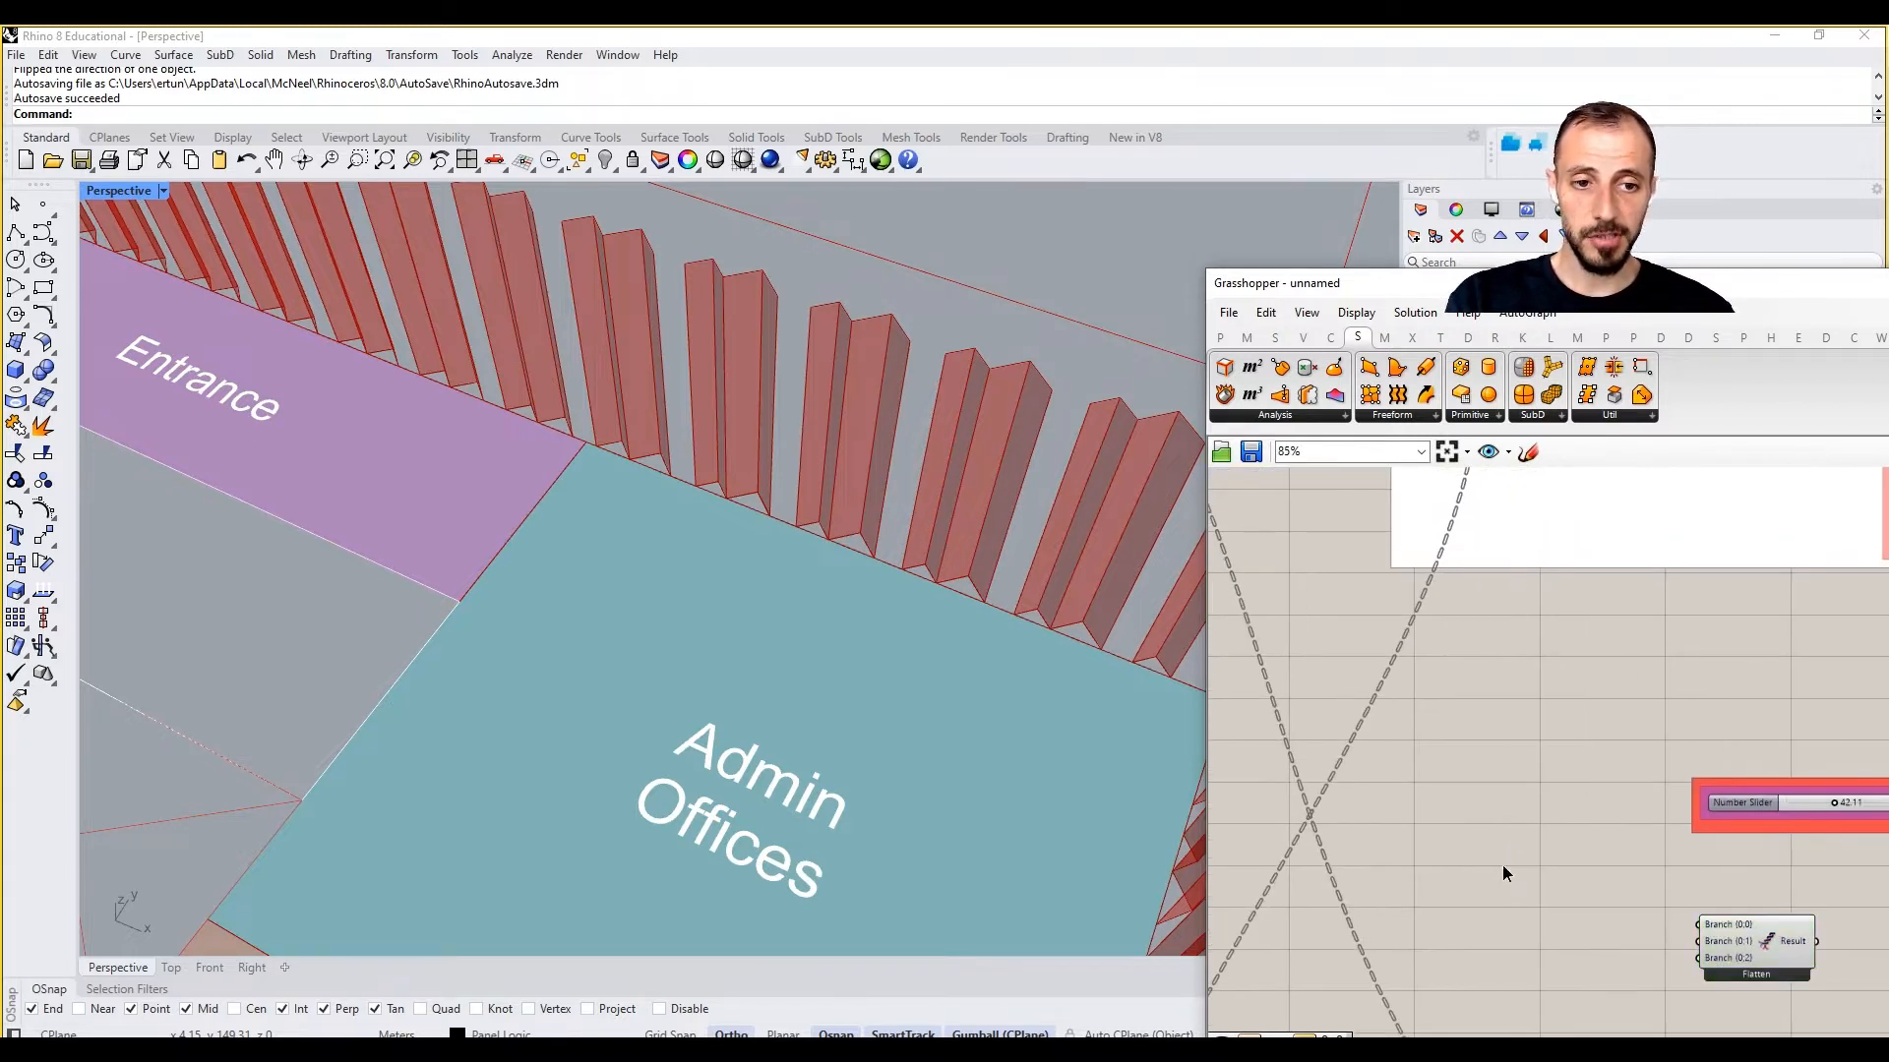
{"action": "double_click", "coordinate": [1502, 865]}
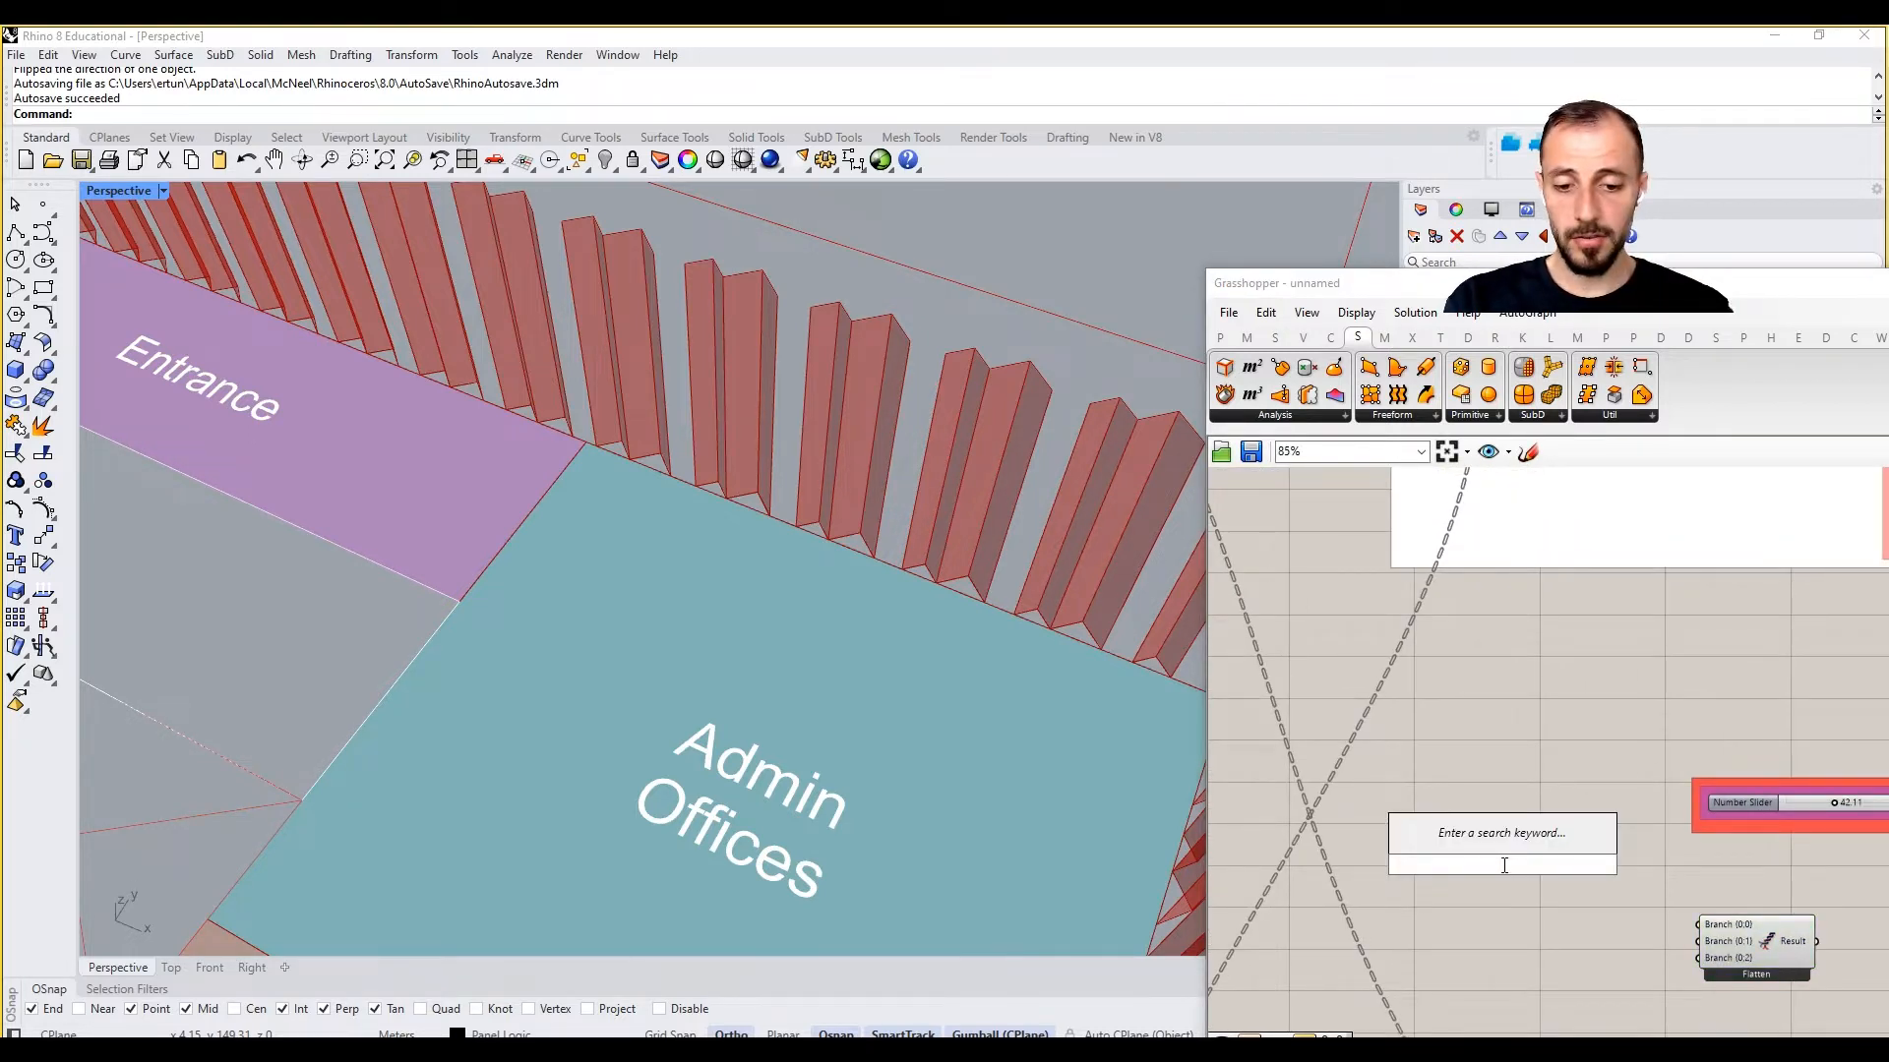
{"action": "key", "text": "Escape"}
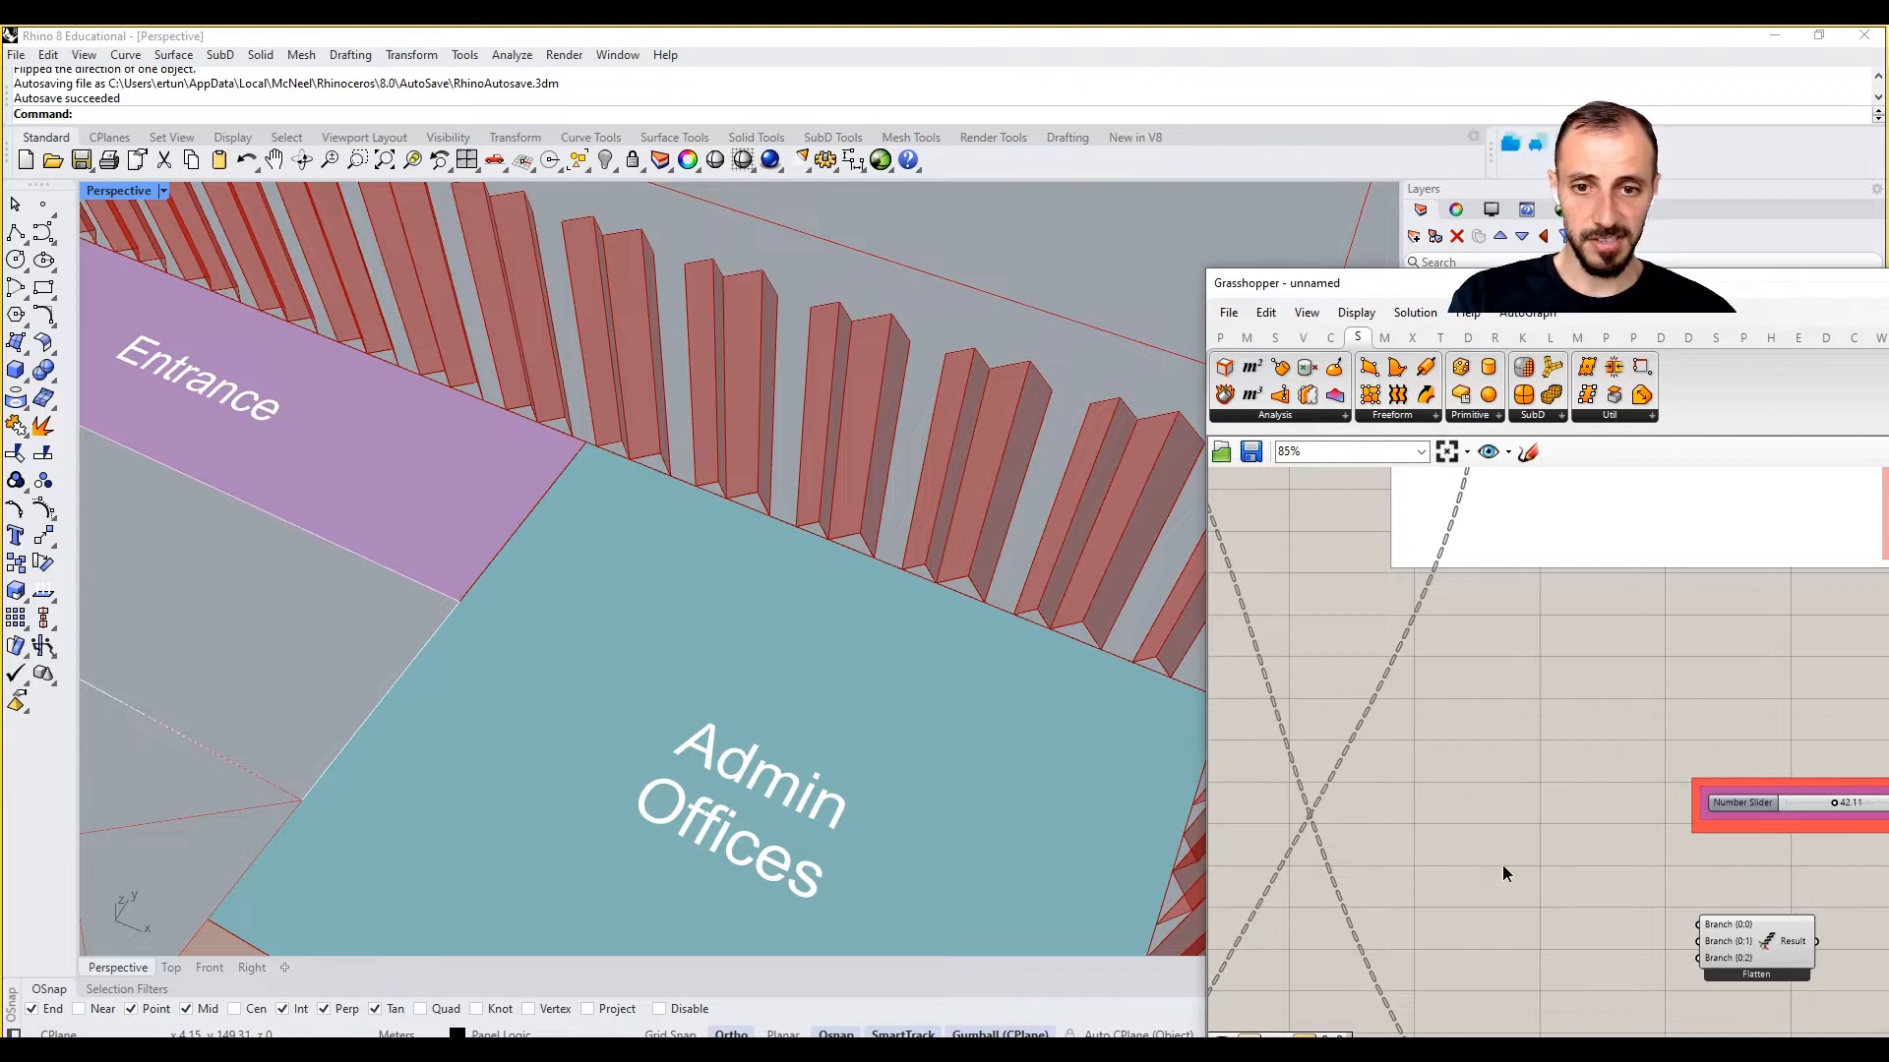
{"action": "double_click", "coordinate": [1502, 864]}
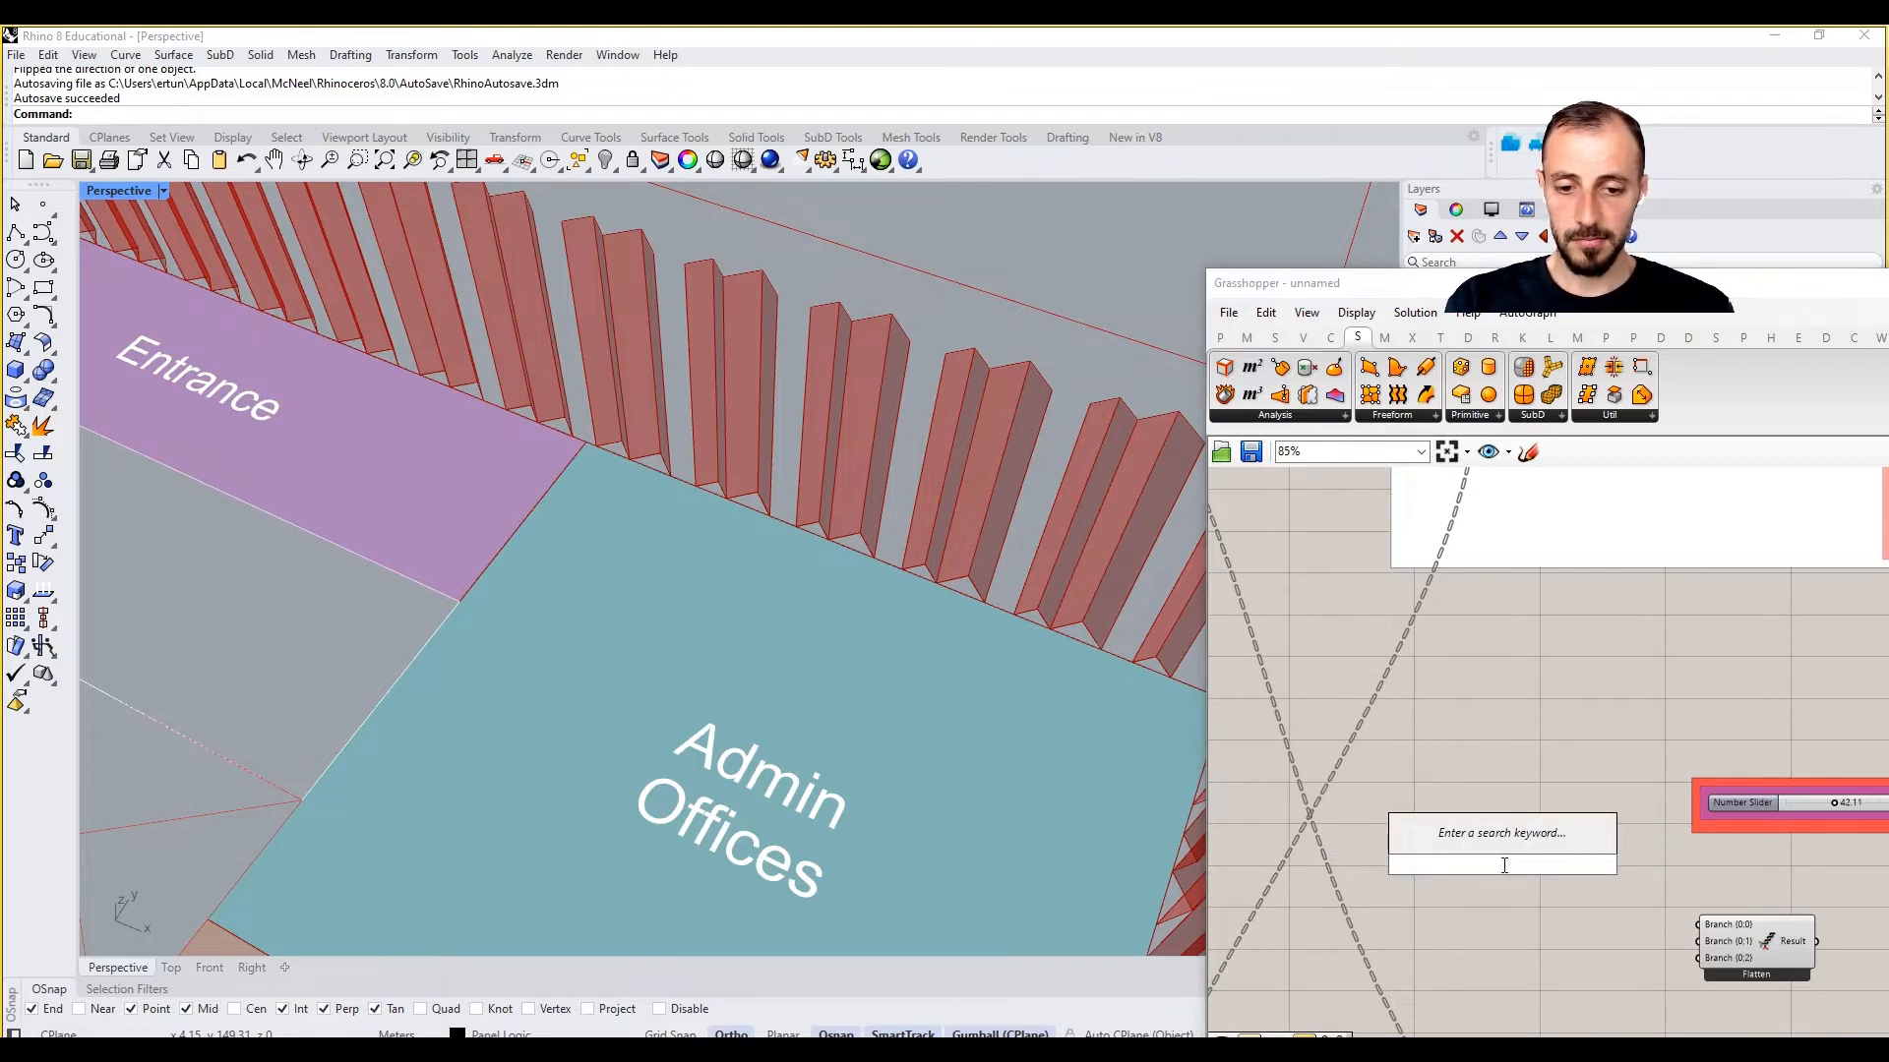
{"action": "key", "text": "Escape"}
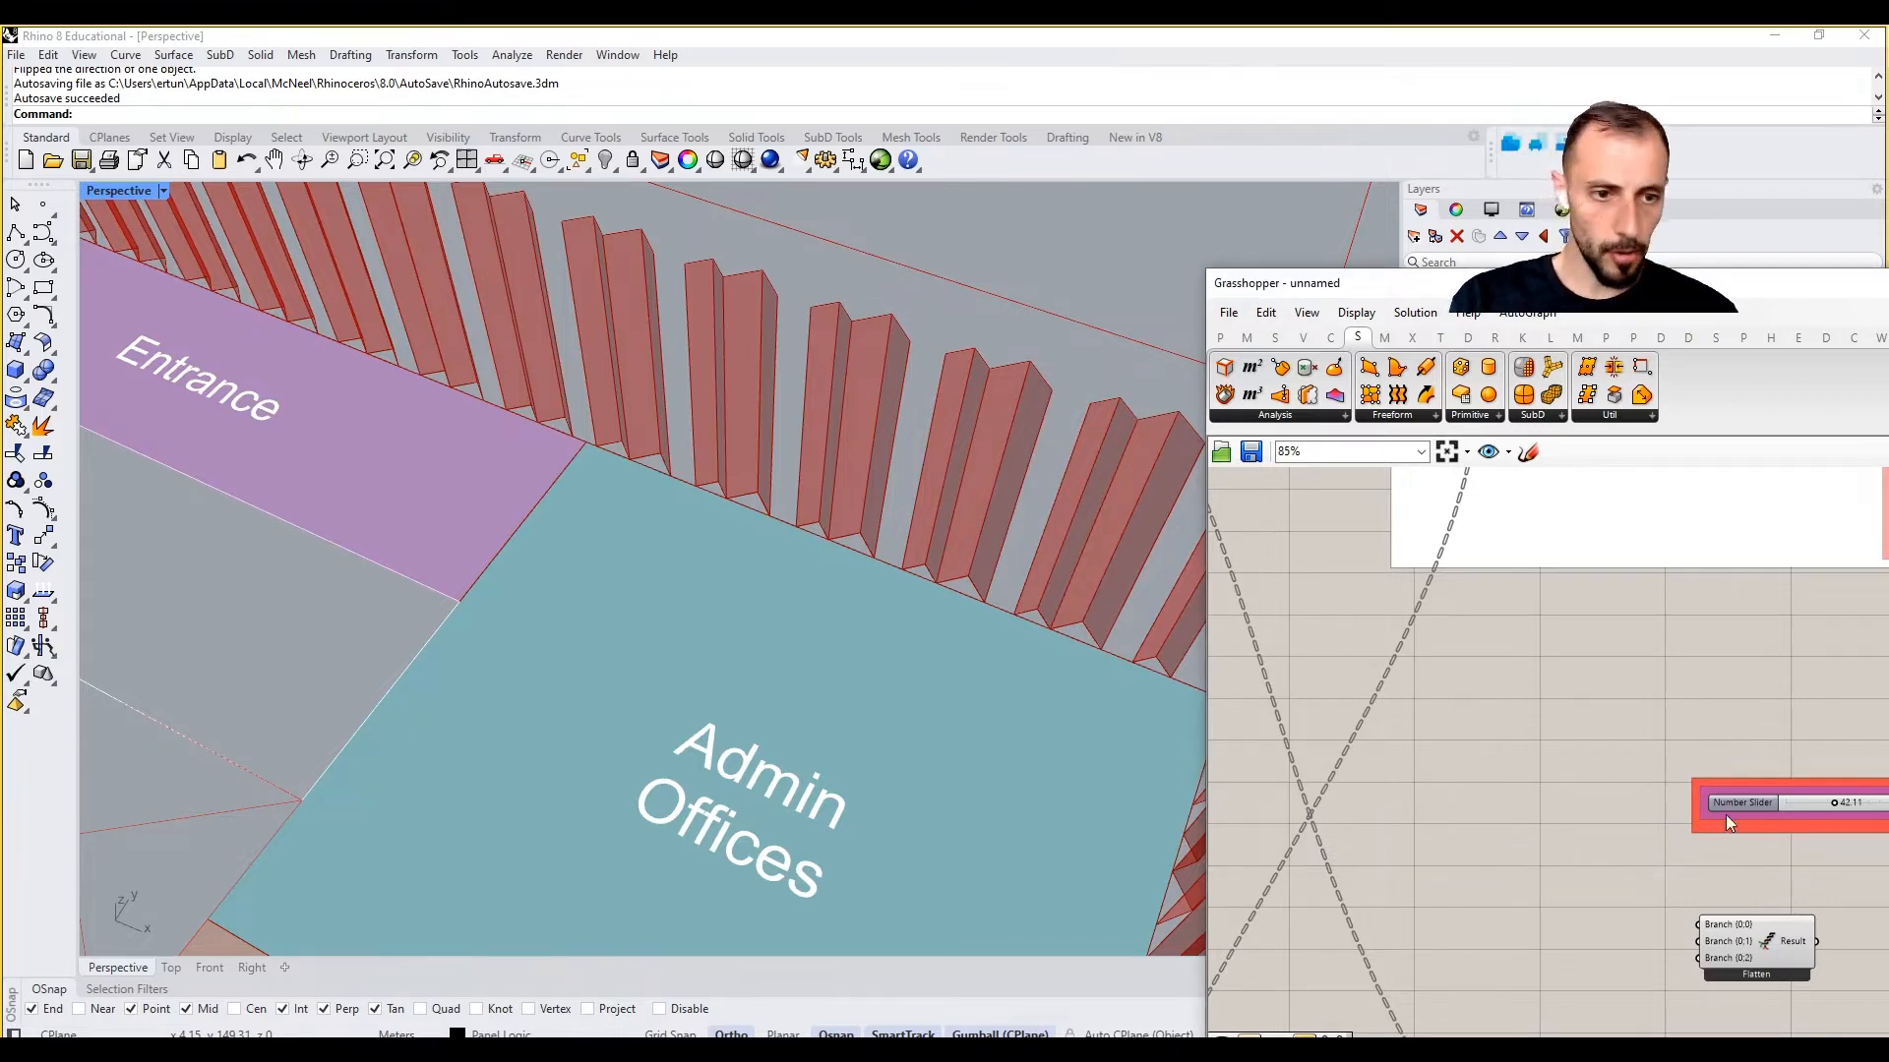
Step: Duplicate the first number slider of the red group into empty canvas and name the copy "Admin Offices_Ro"
{"action": "left_click_drag", "start_coordinate": [1737, 798], "coordinate": [1463, 767], "text": "alt"}
{"action": "right_click", "coordinate": [1462, 763]}
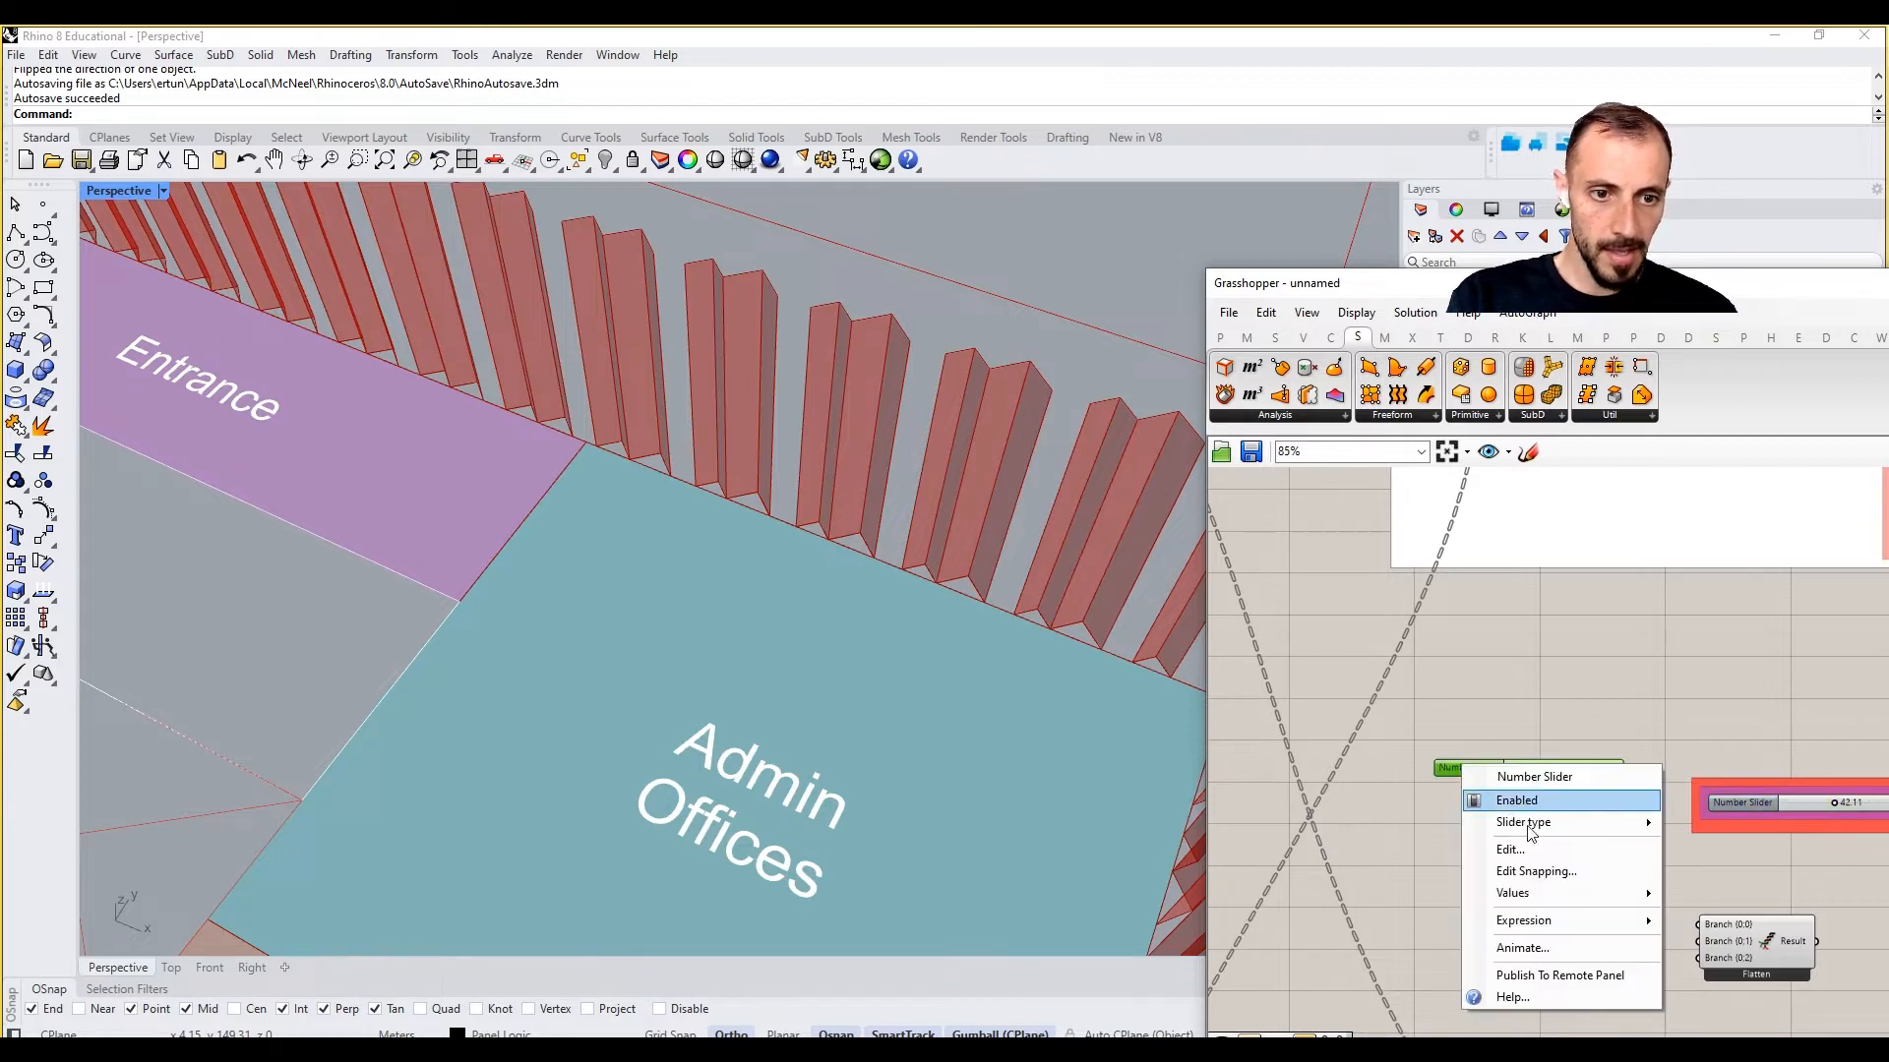
{"action": "type", "text": "A"}
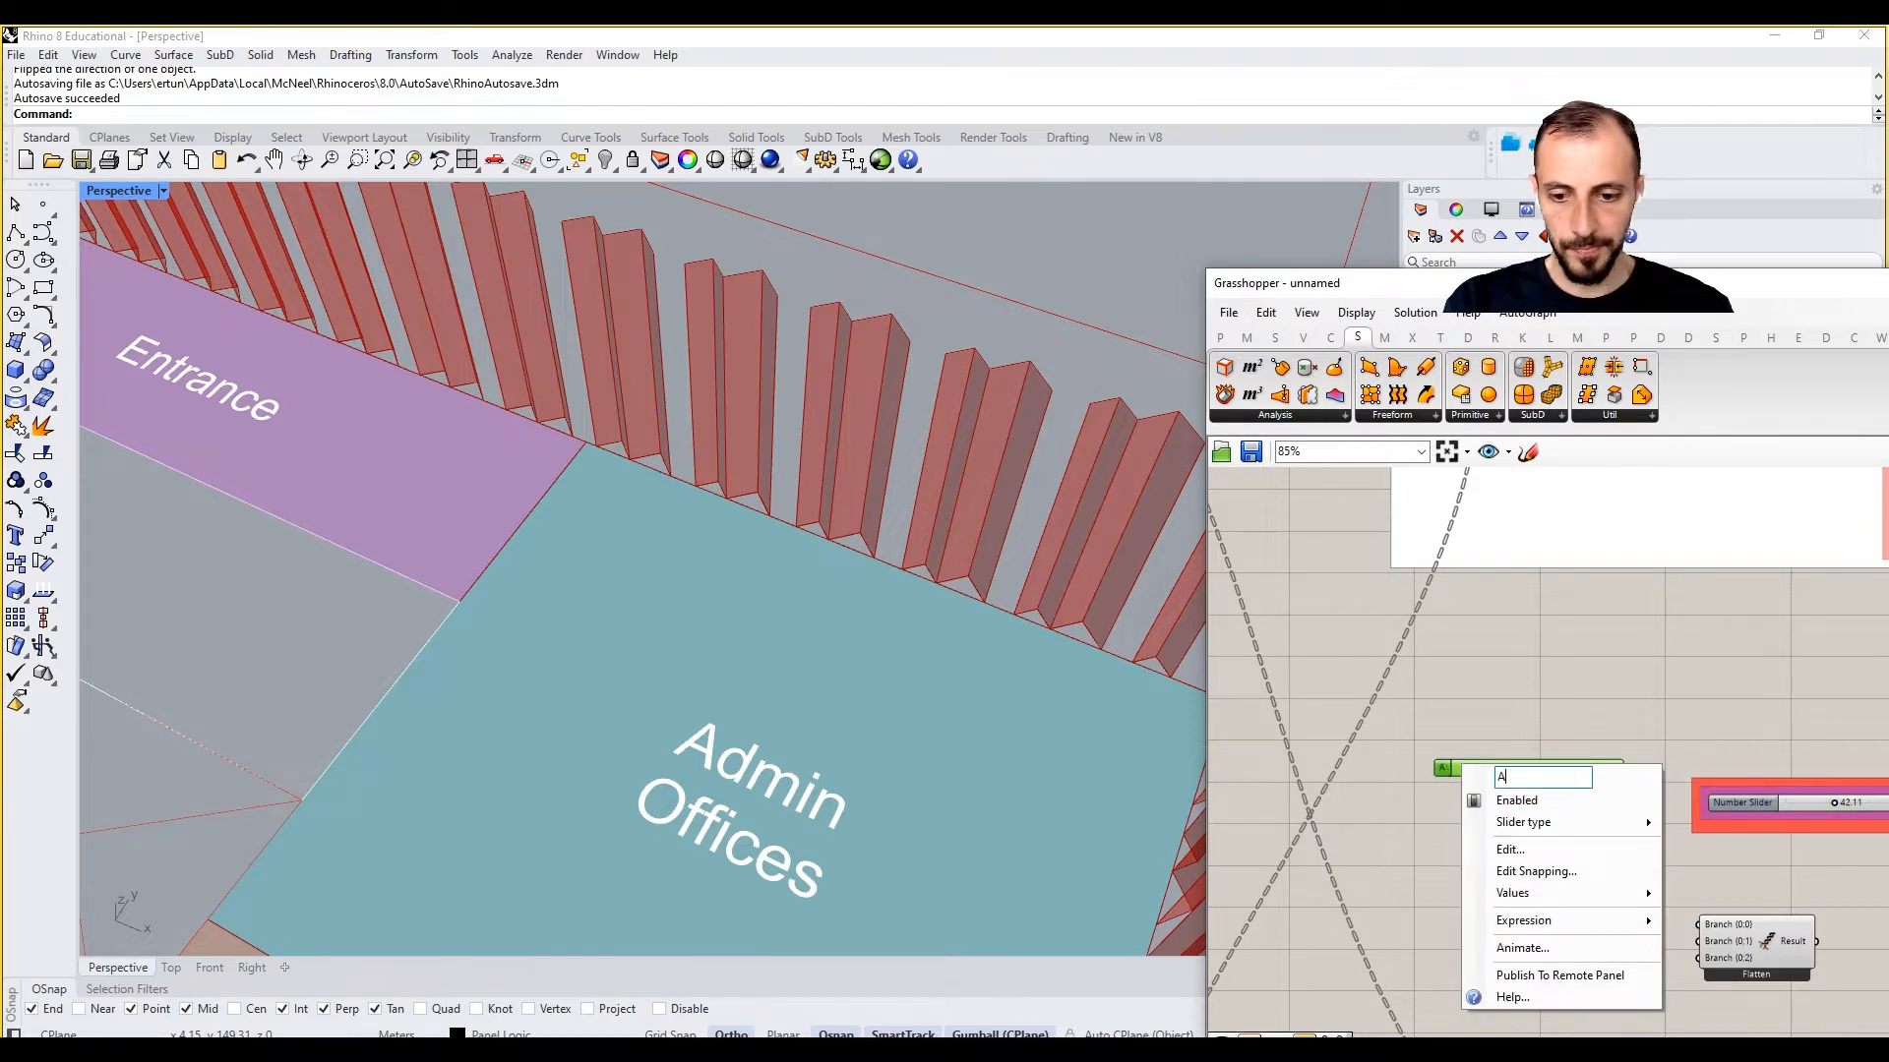
{"action": "type", "text": "dmin Offices"}
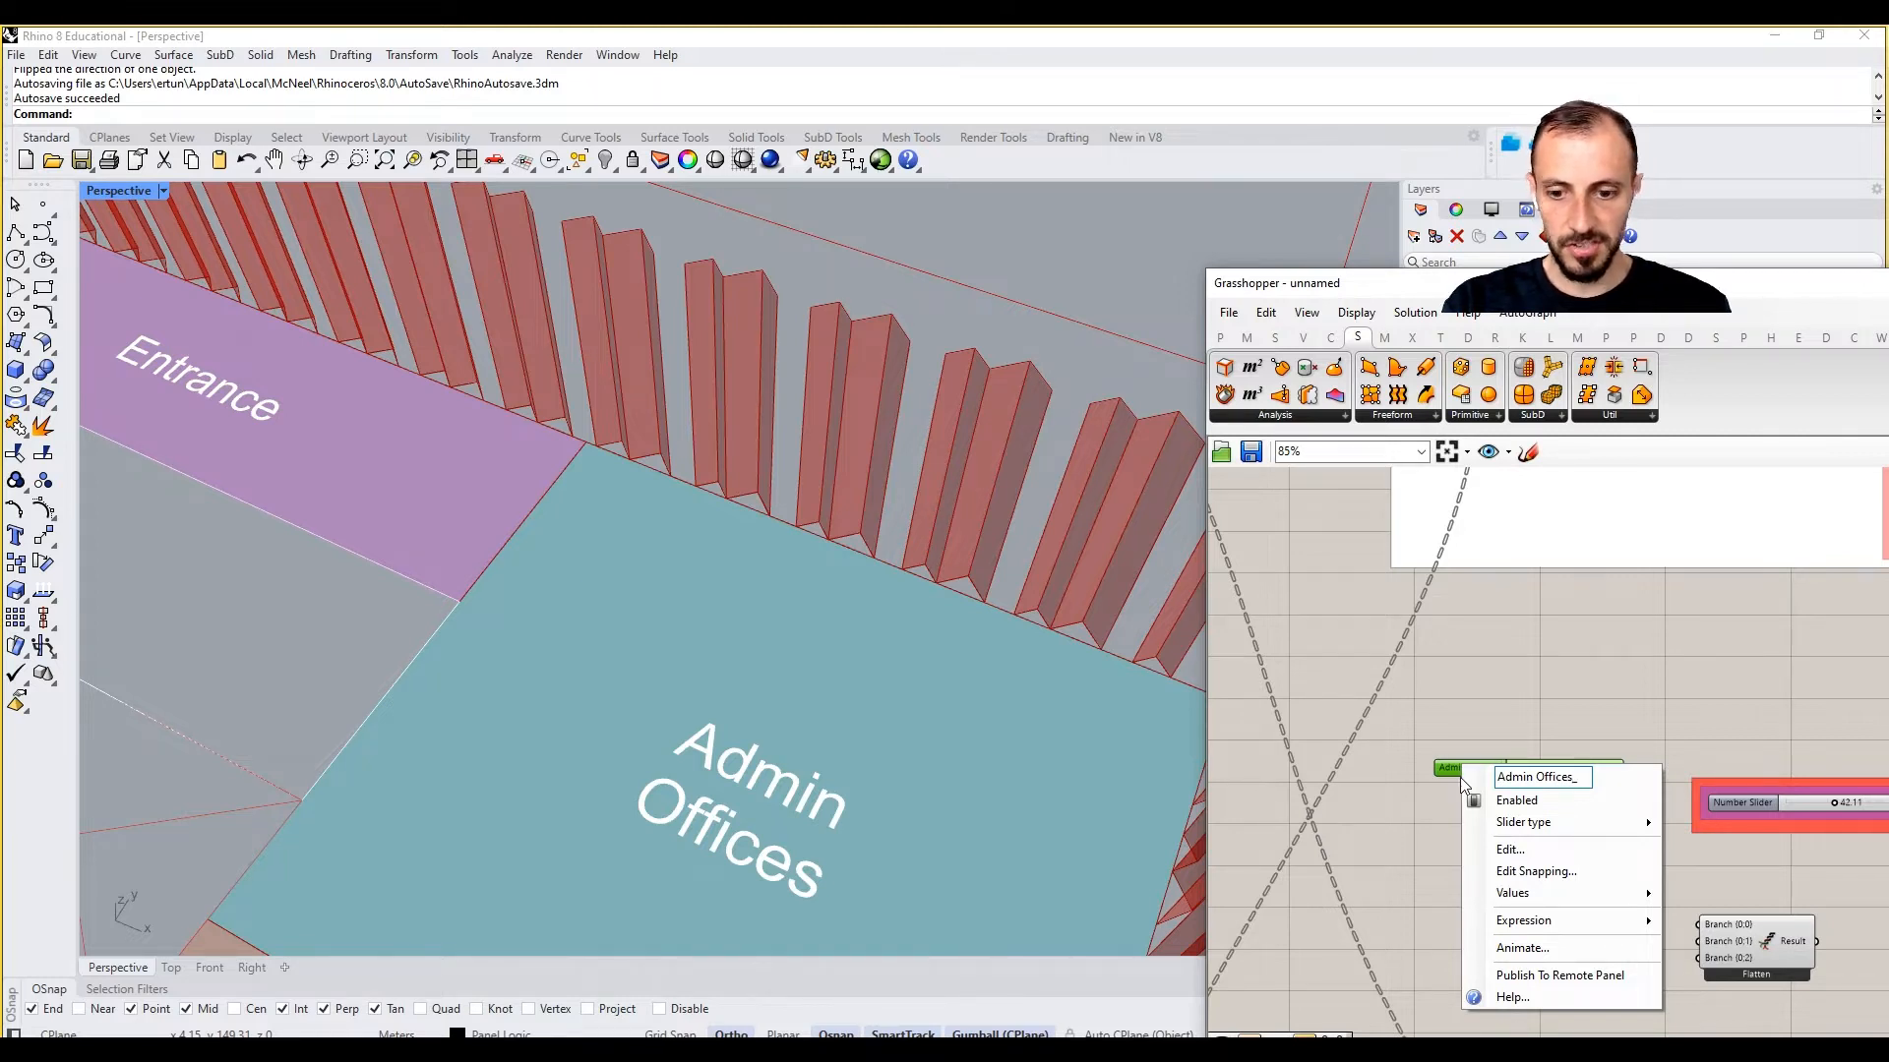
{"action": "type", "text": "_Ro"}
{"action": "key", "text": "Return"}
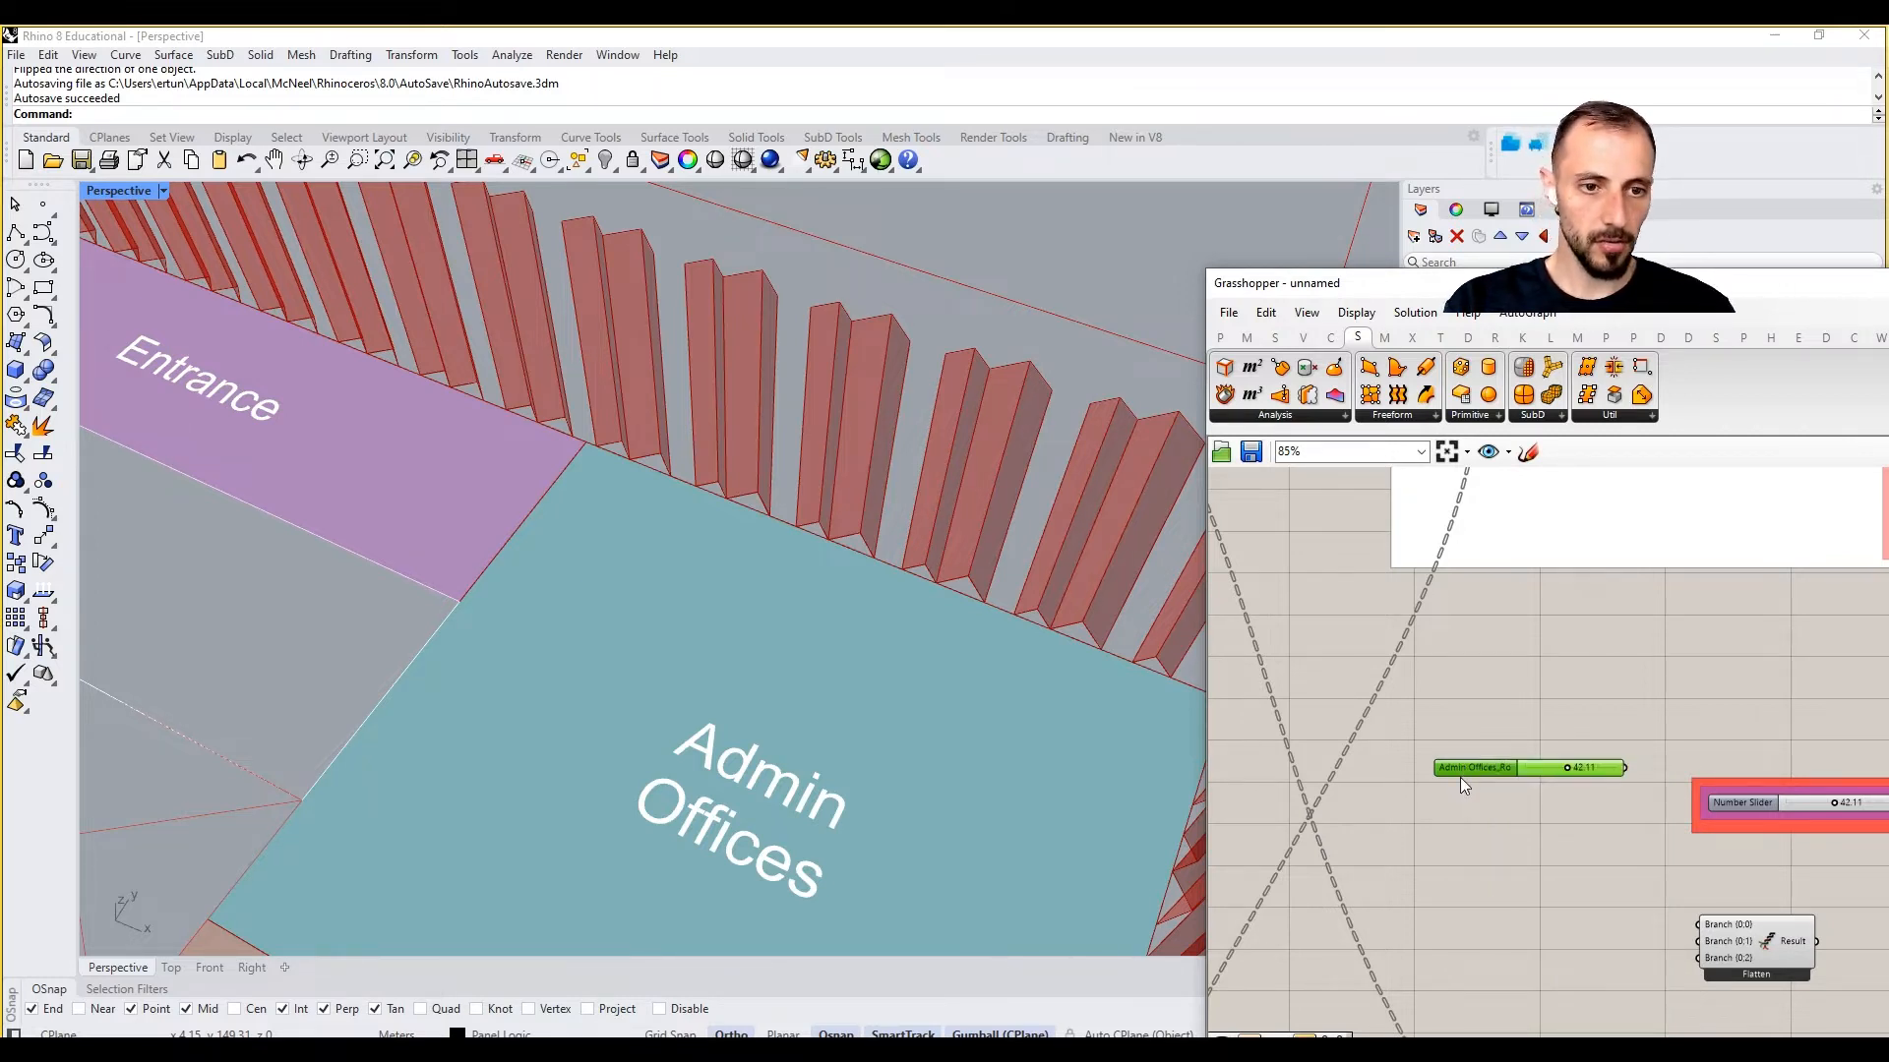
Step: Place the Admin Offices_Ro slider beside Entwine and wire it into Branch {0;0}
{"action": "left_click_drag", "start_coordinate": [1477, 771], "coordinate": [1401, 870]}
{"action": "left_click_drag", "start_coordinate": [1547, 865], "coordinate": [1699, 925]}
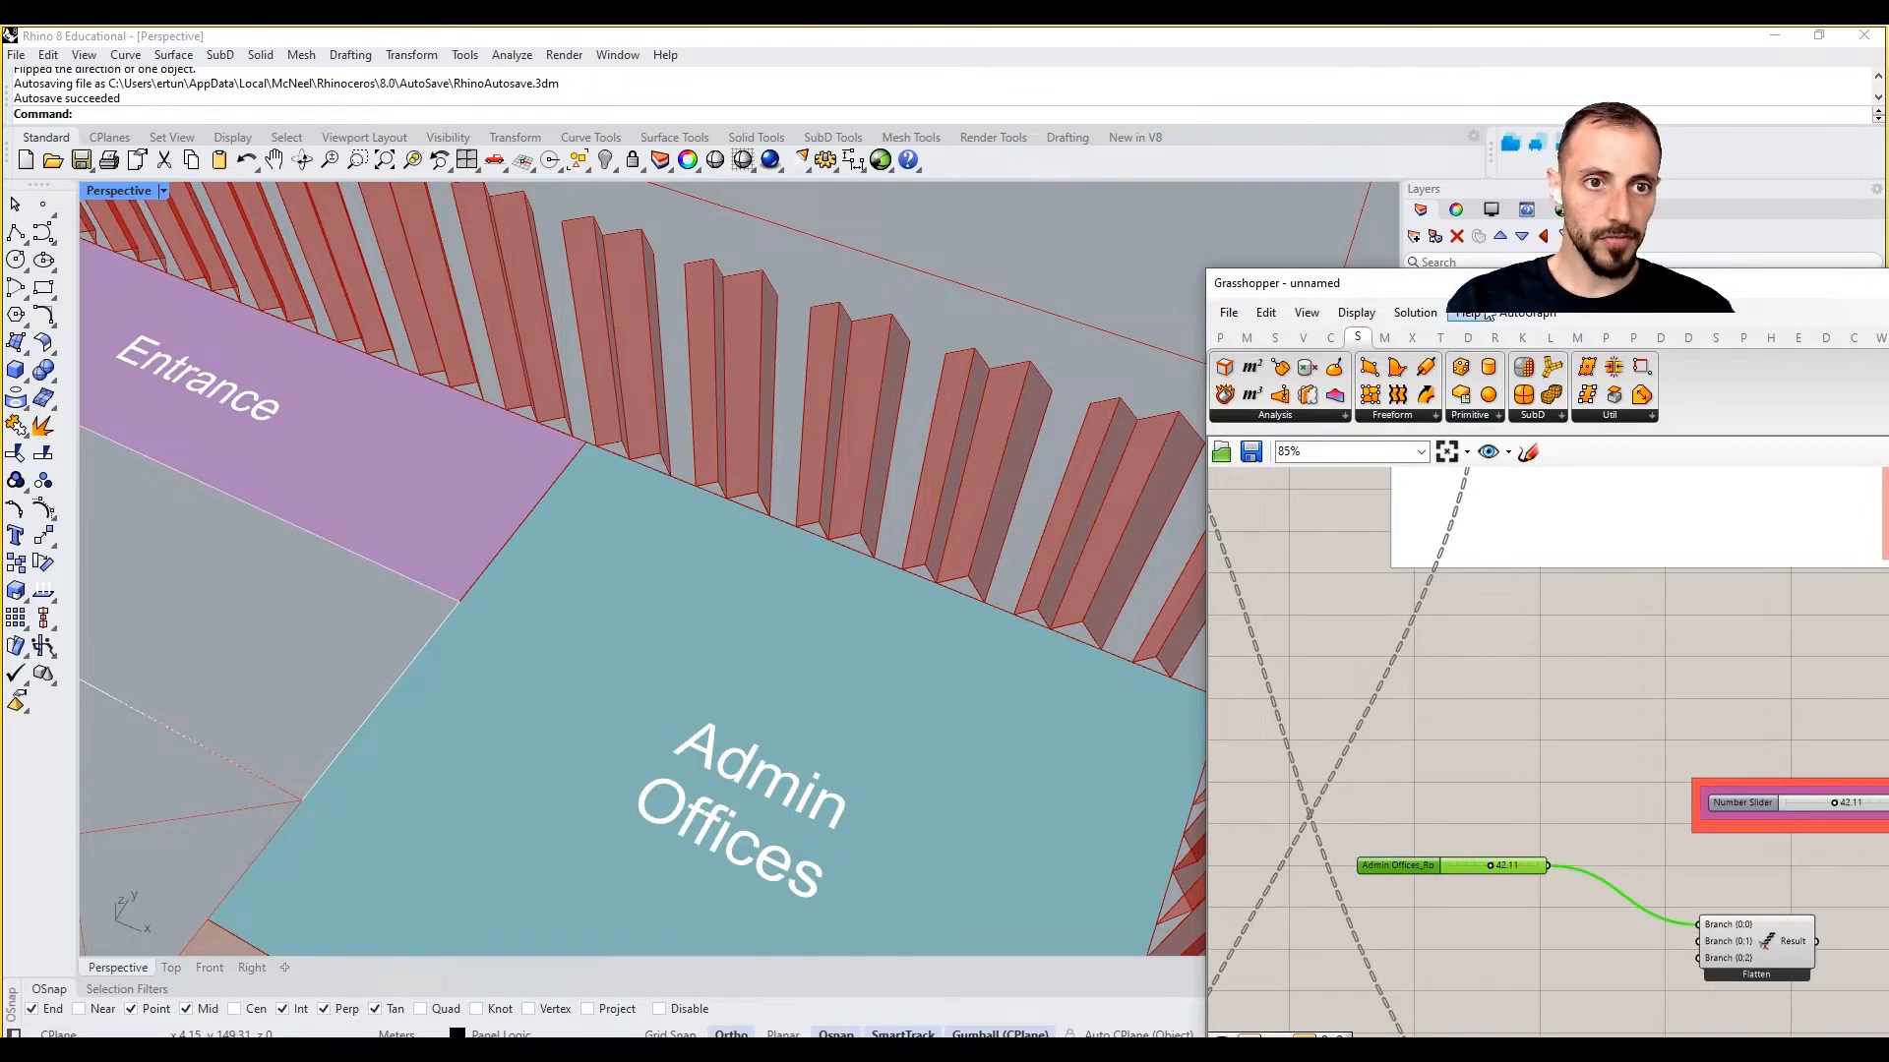
{"action": "mouse_move", "coordinate": [1478, 295]}
{"action": "left_mouse_down"}
{"action": "mouse_move", "coordinate": [1470, 532]}
{"action": "mouse_move", "coordinate": [1471, 296]}
{"action": "left_mouse_up"}
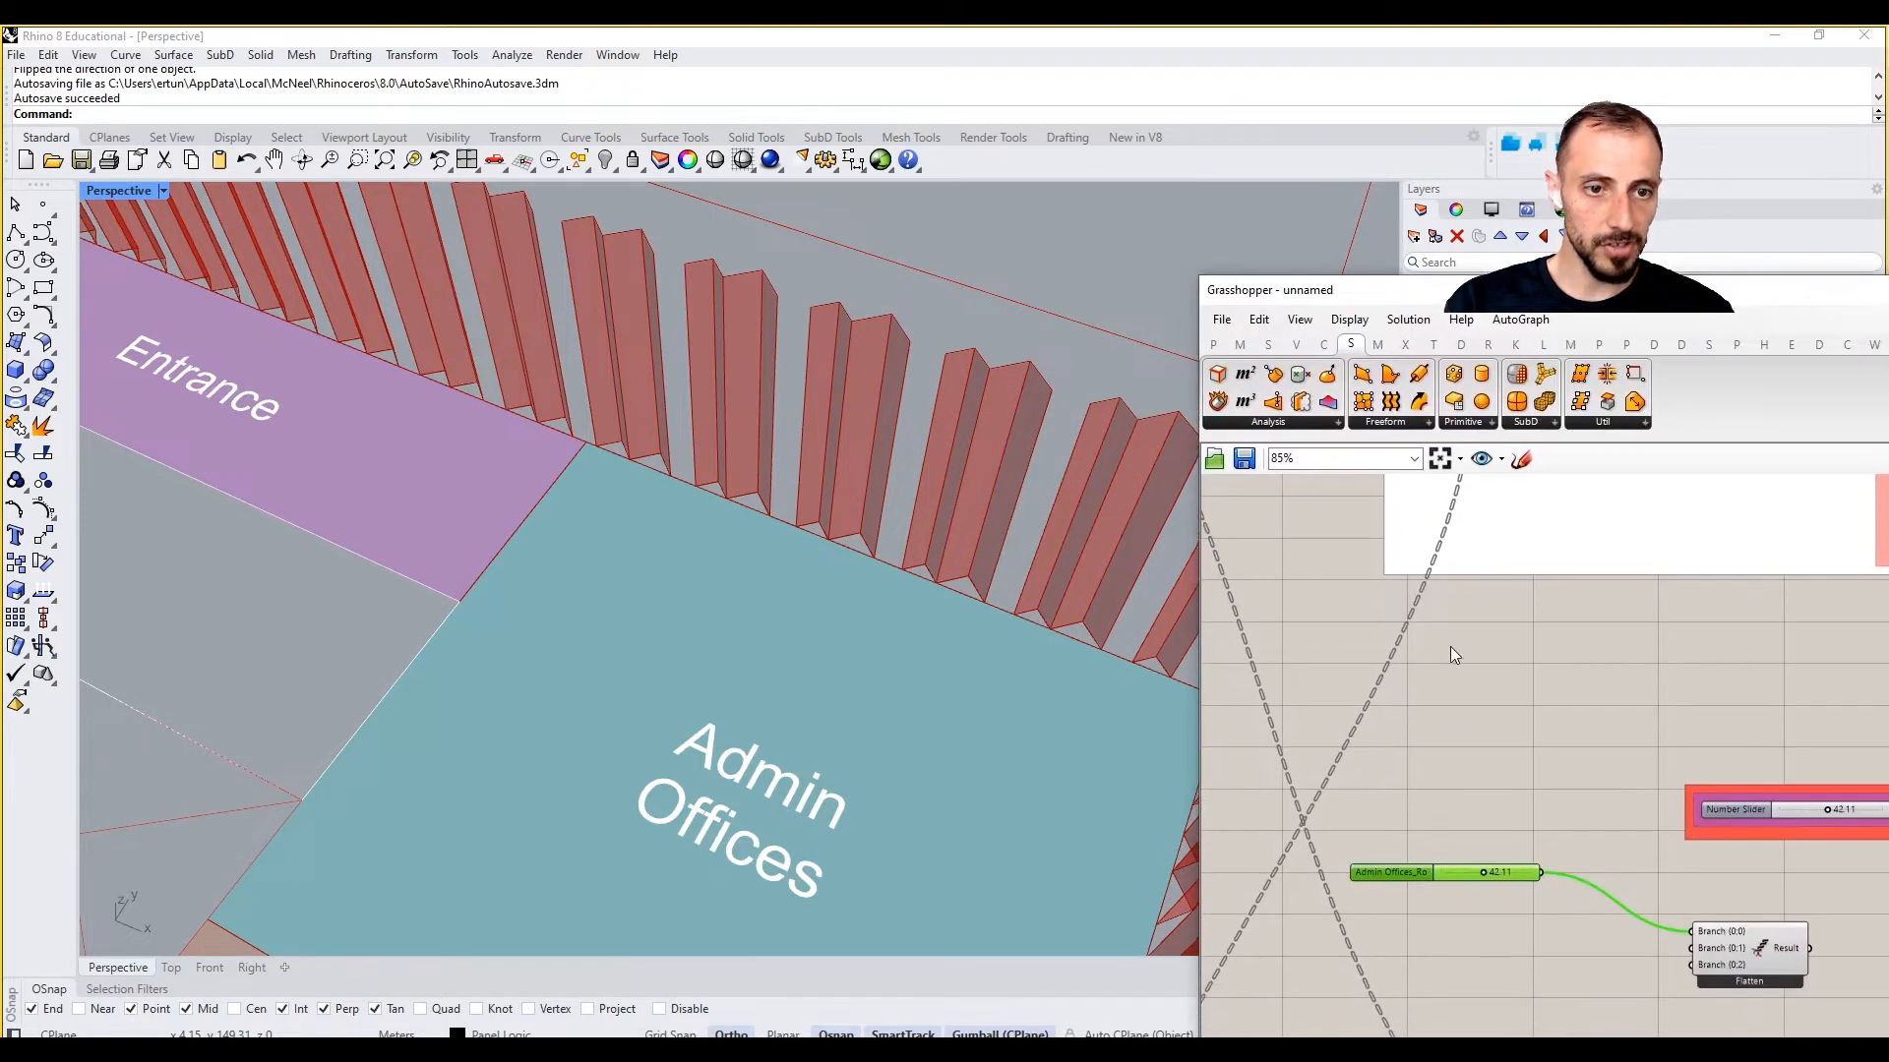
Step: Duplicate the Admin Offices_Ro slider below itself, set the copy to 22.32 and rename it "Confrence Room_Ro"
{"action": "left_click_drag", "start_coordinate": [1406, 876], "coordinate": [1411, 929], "text": "alt"}
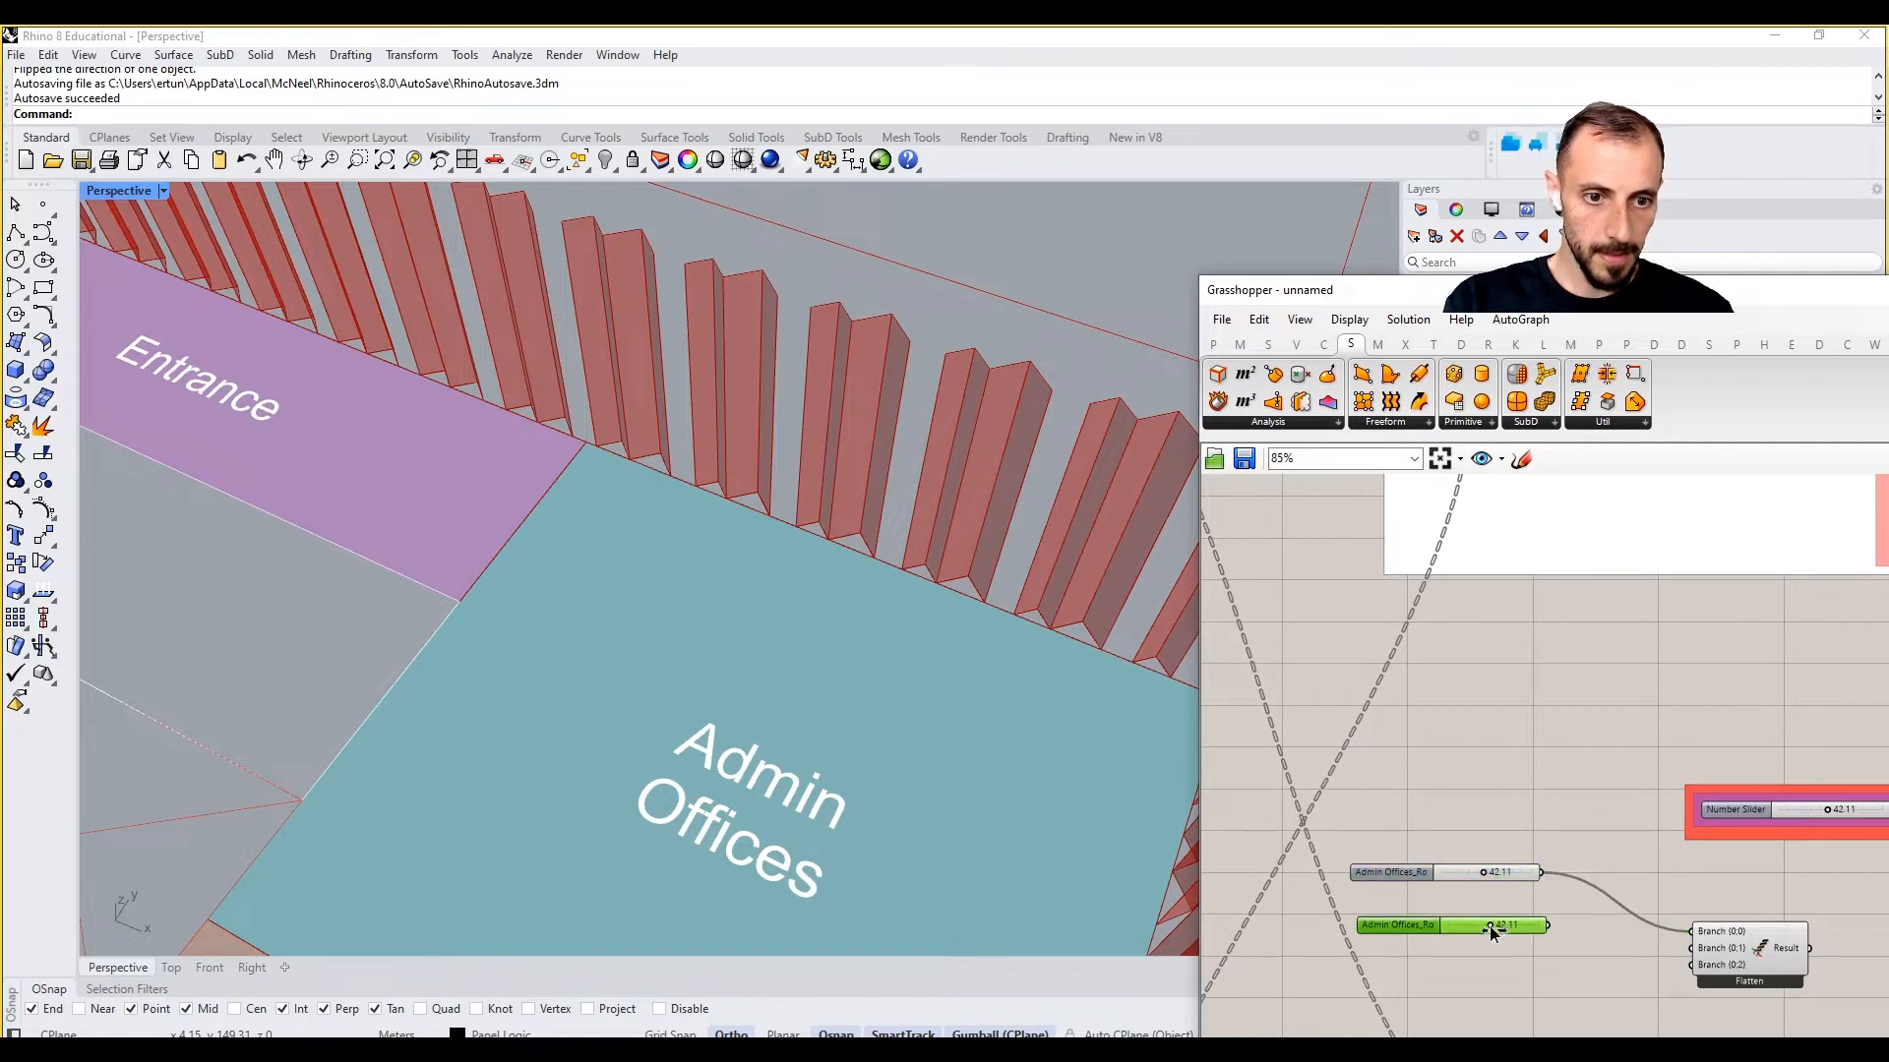
{"action": "right_click", "coordinate": [1420, 924]}
{"action": "left_click", "coordinate": [1550, 815]}
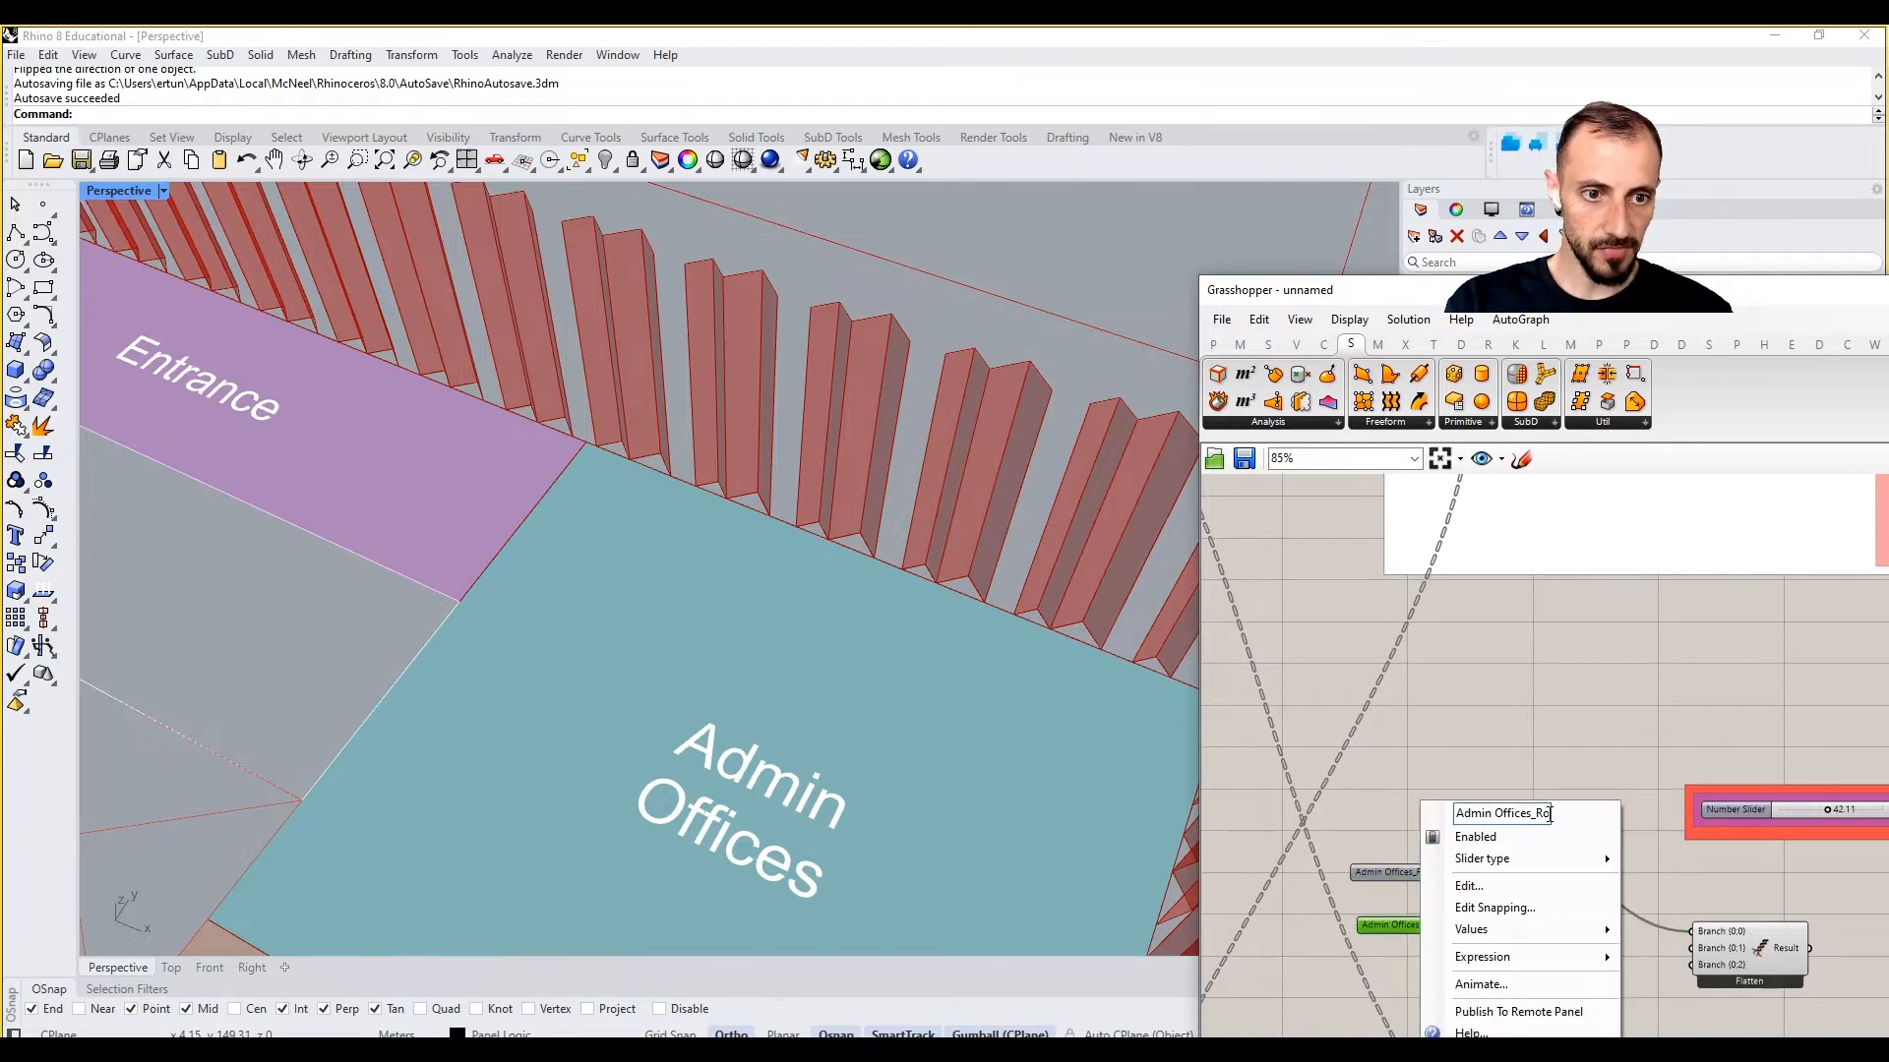
{"action": "left_click_drag", "start_coordinate": [1550, 815], "coordinate": [1367, 819]}
{"action": "type", "text": "Co"}
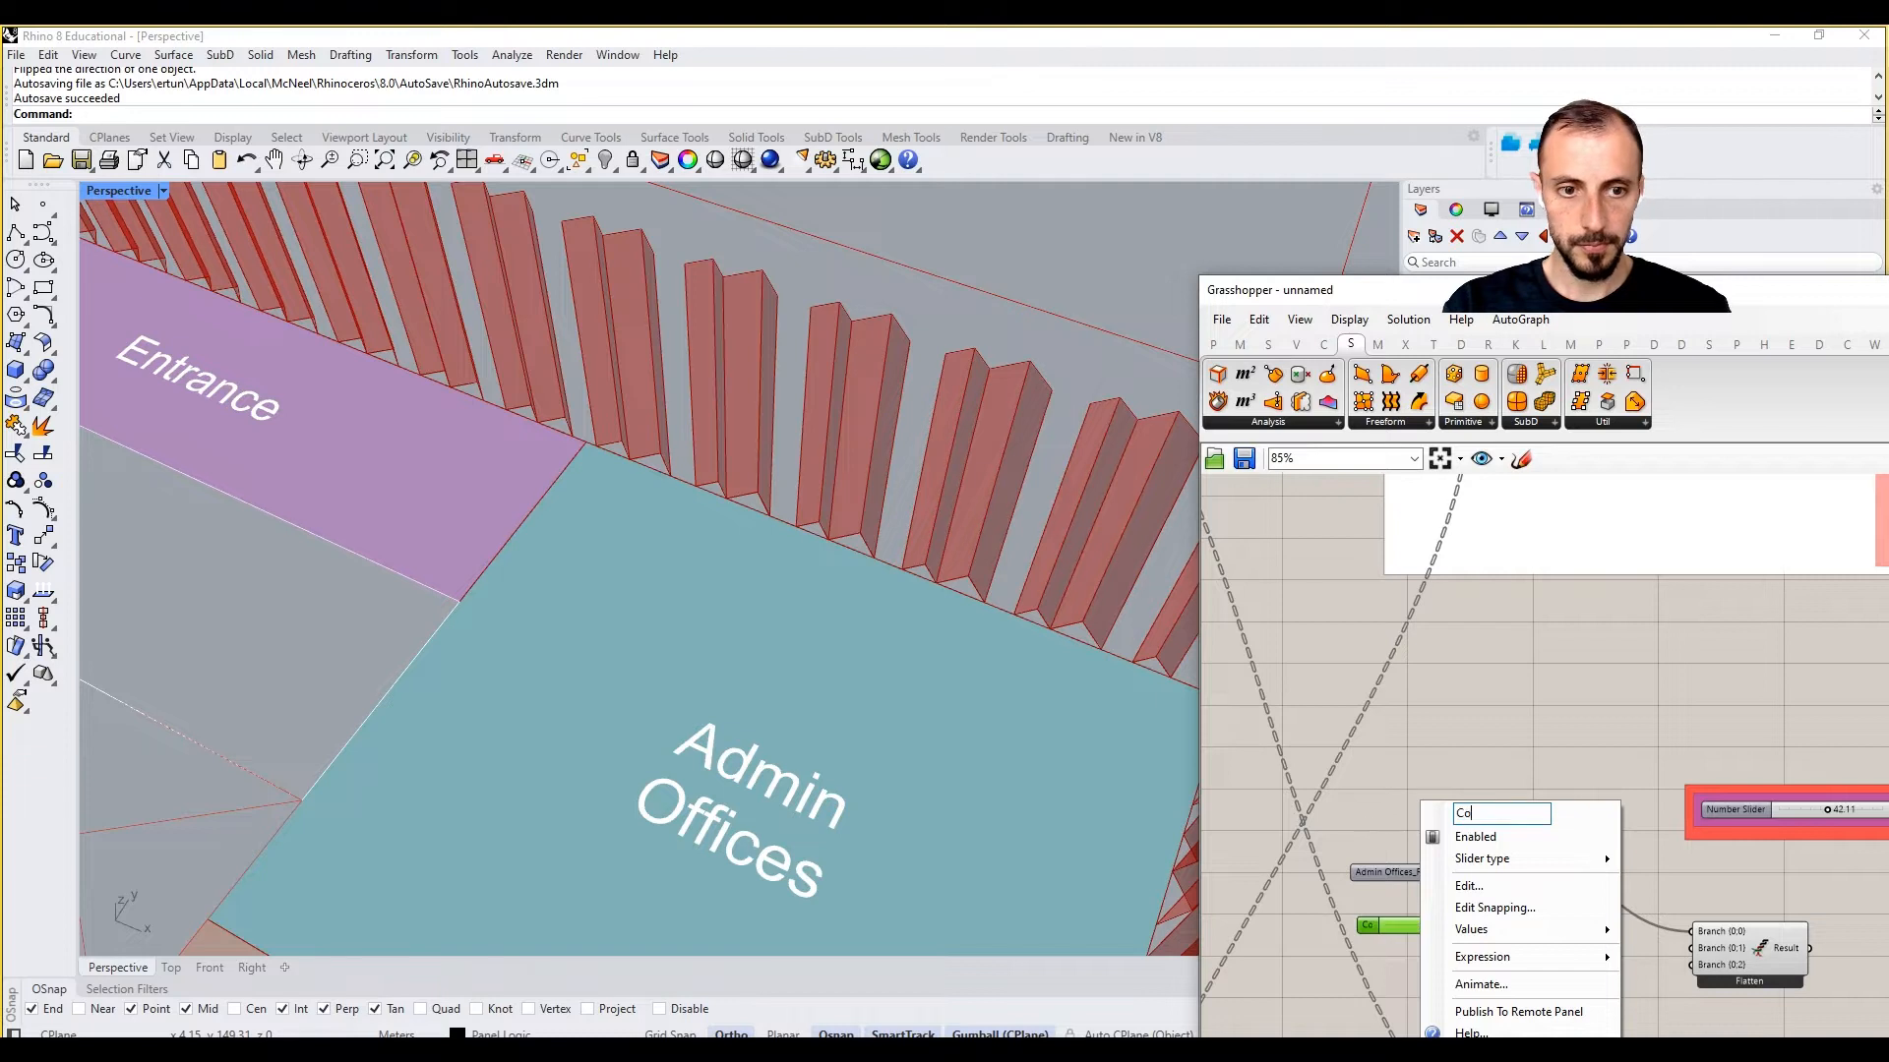
{"action": "type", "text": "nfrence R"}
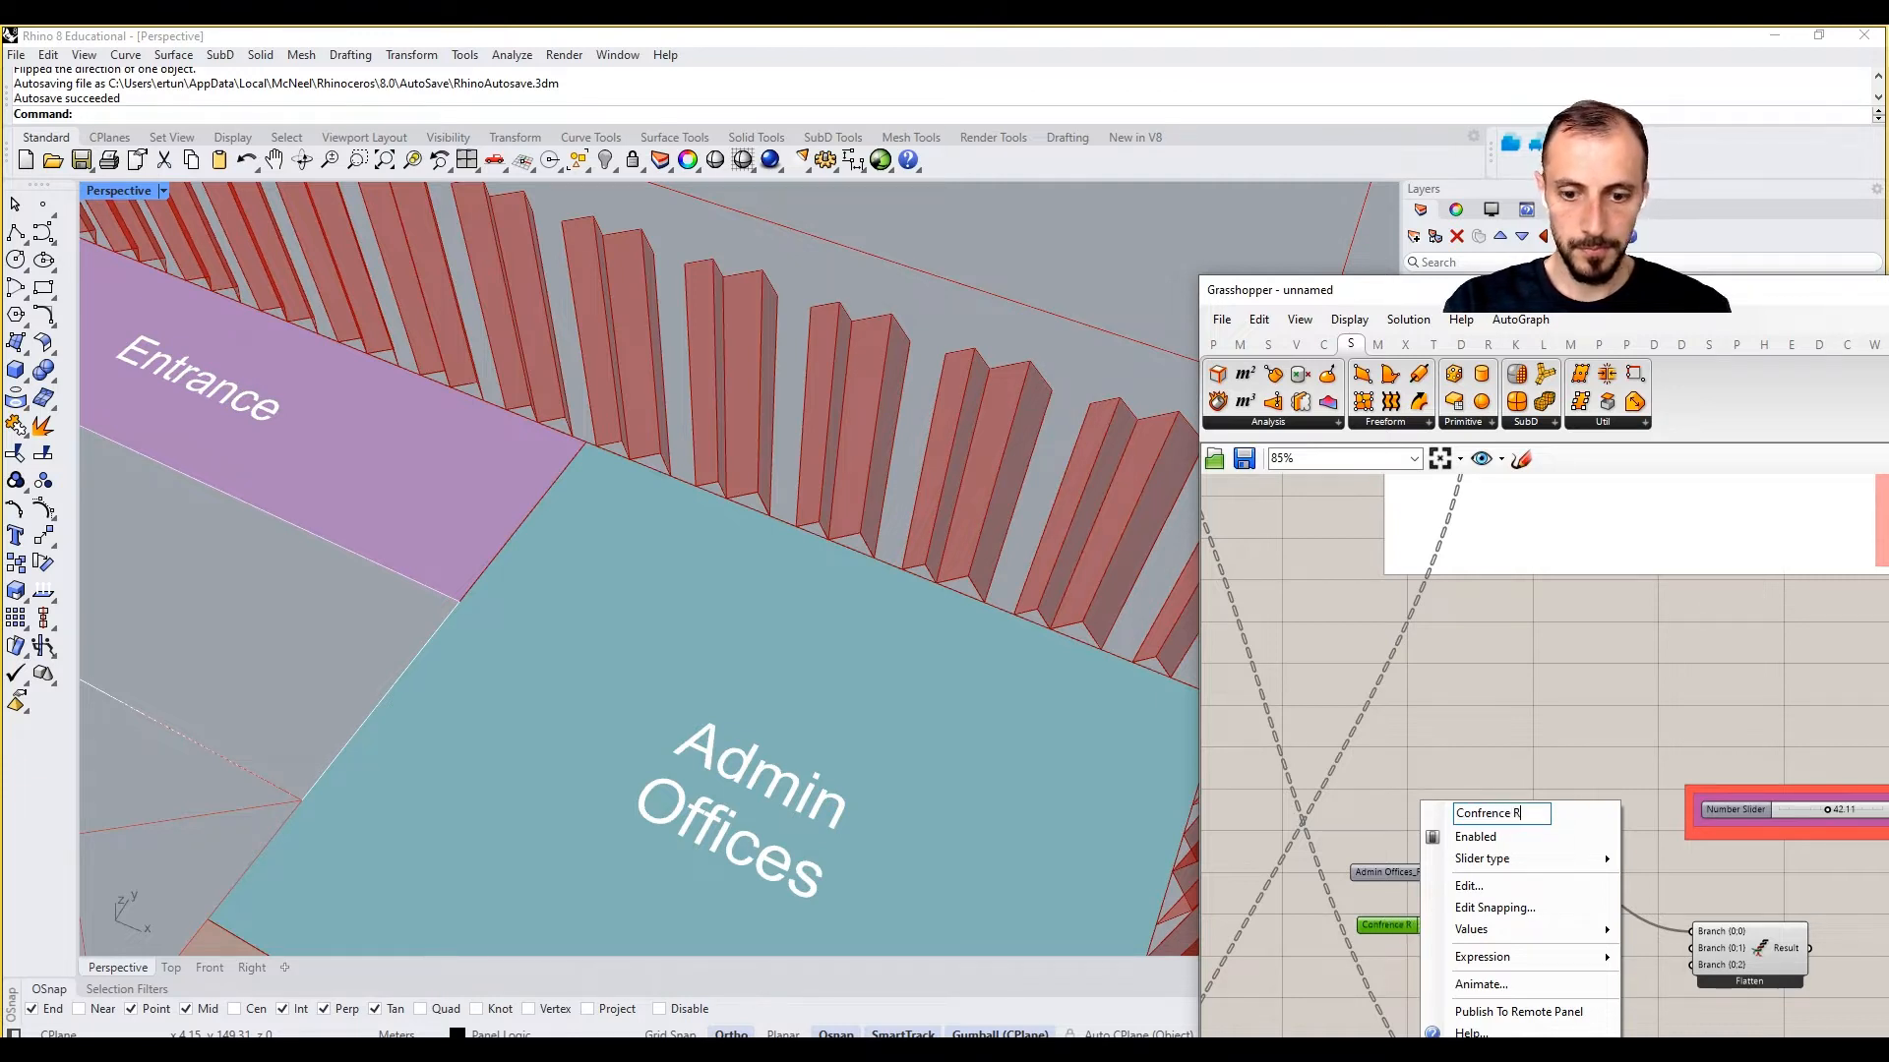
{"action": "type", "text": "oom_Ro"}
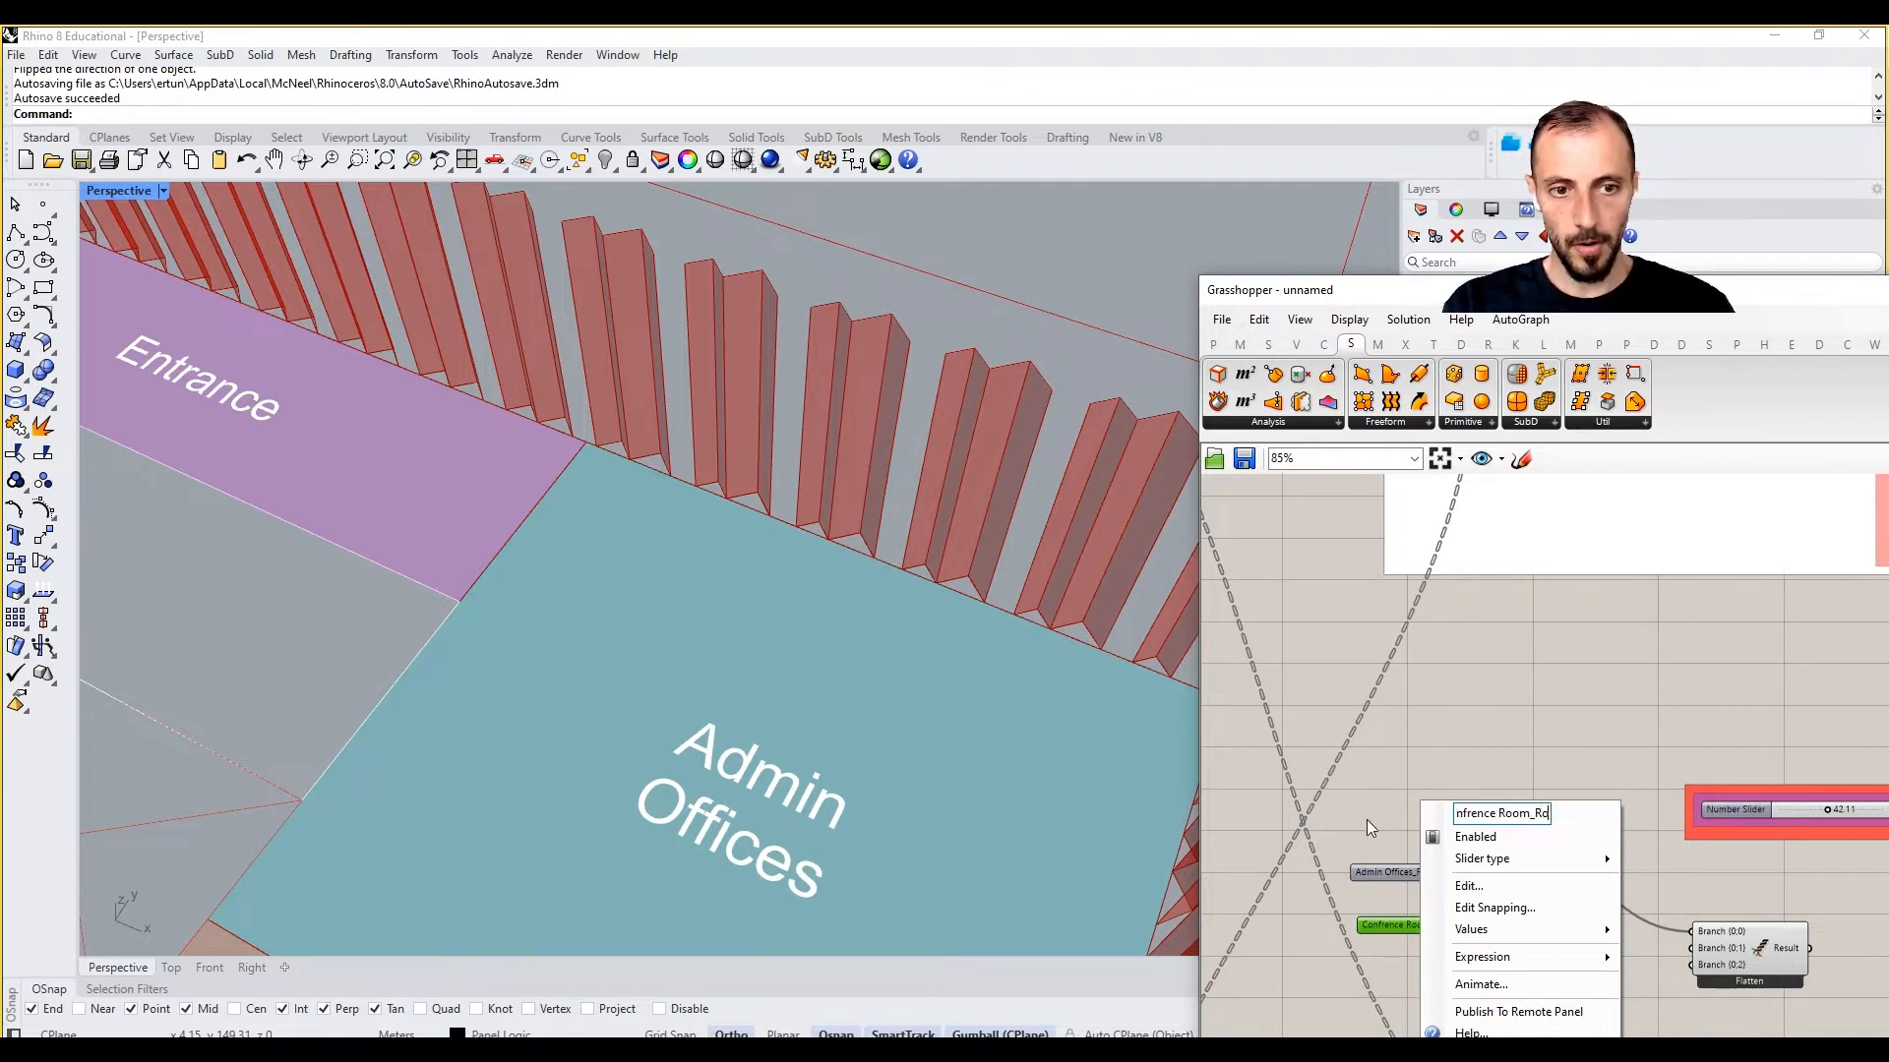
{"action": "key", "text": "Return"}
Step: Duplicate the Confrence Room_Ro slider below itself and rename the copy "Entrance_Ro"
{"action": "left_click_drag", "start_coordinate": [1393, 919], "coordinate": [1401, 987], "text": "alt"}
{"action": "right_click", "coordinate": [1402, 987]}
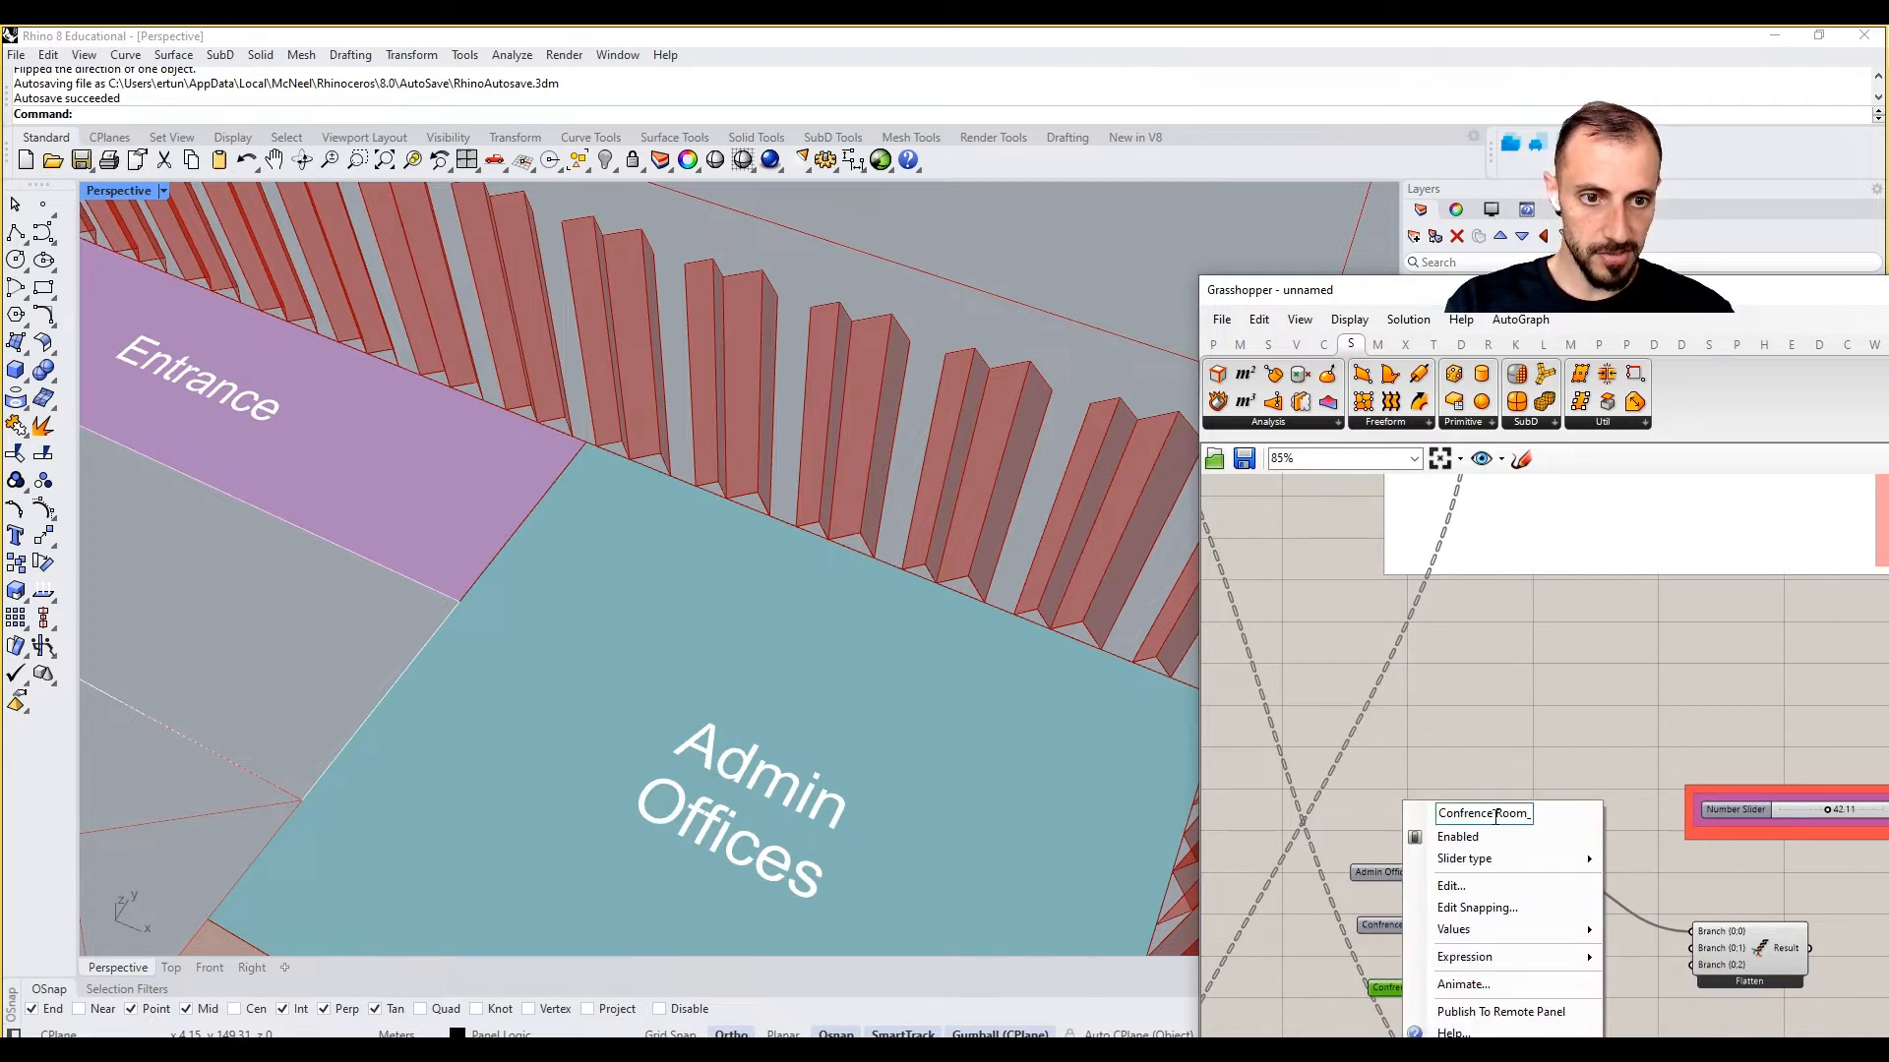
{"action": "left_click_drag", "start_coordinate": [1529, 812], "coordinate": [1324, 804]}
{"action": "type", "text": "Ent"}
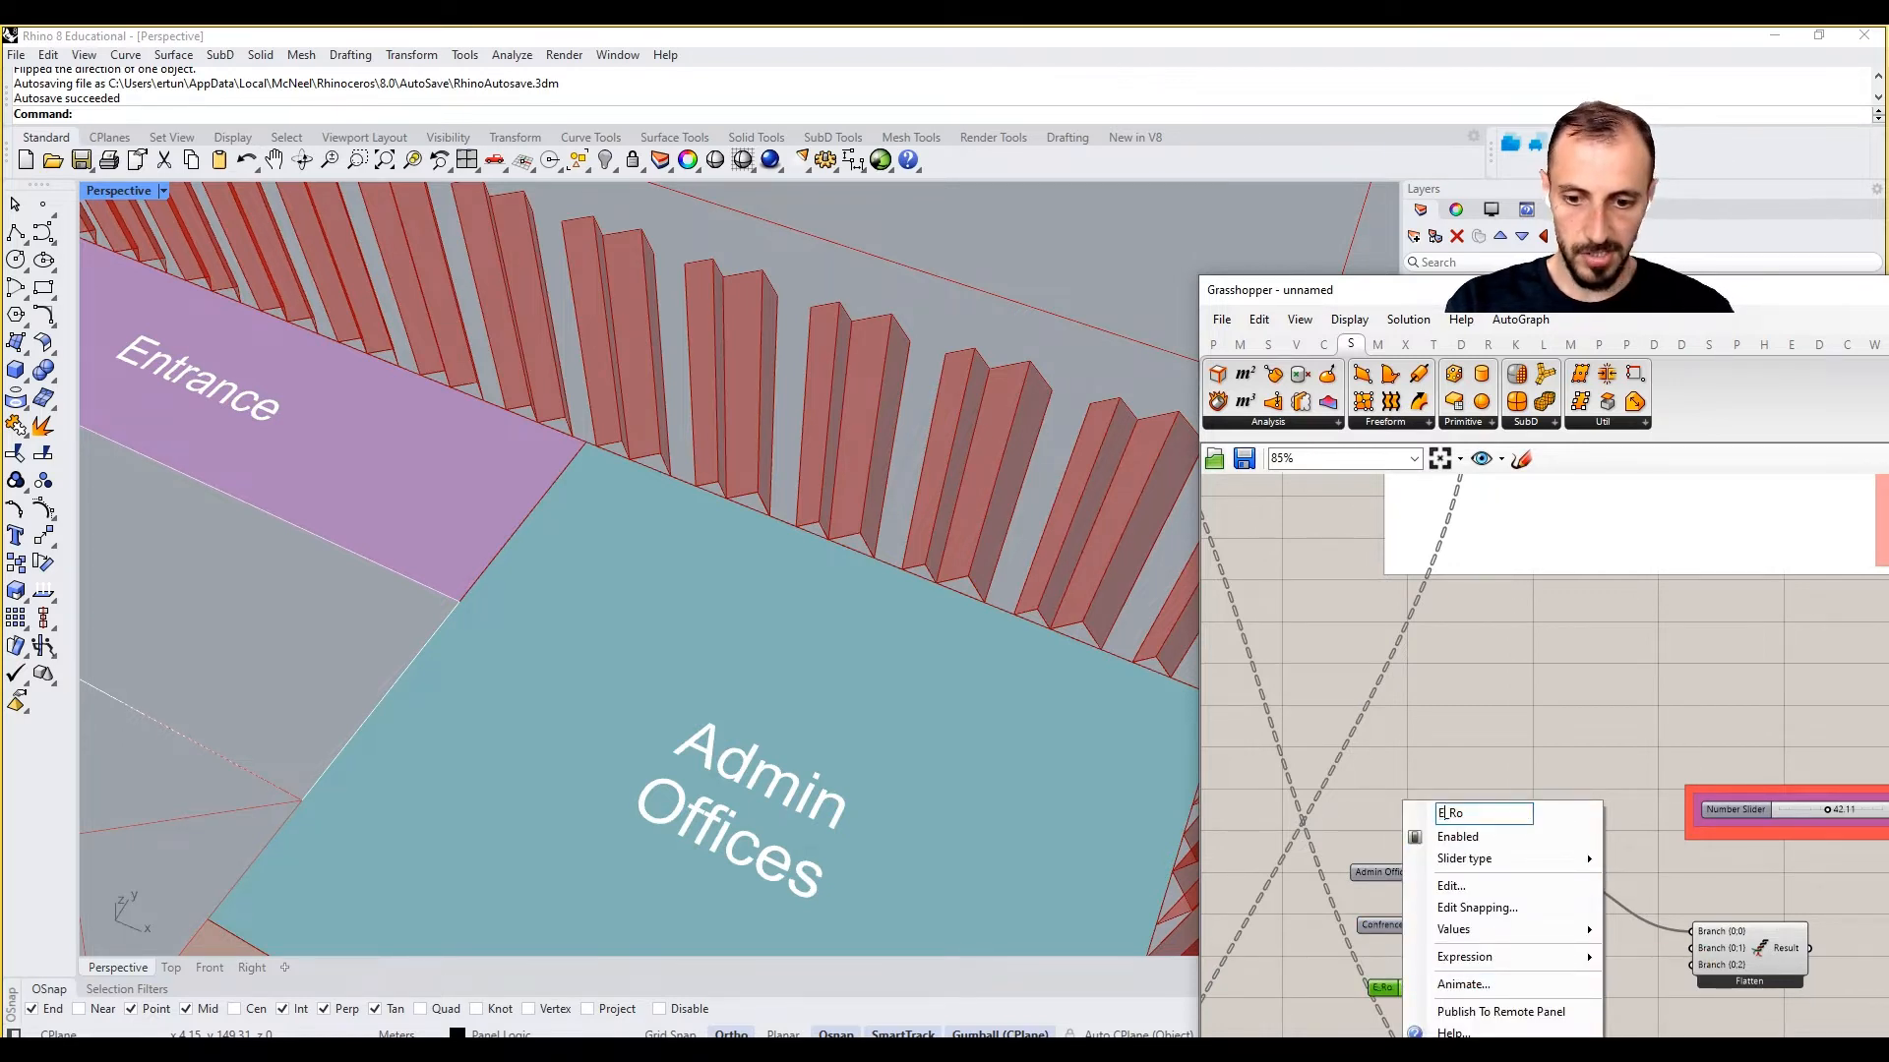
{"action": "type", "text": "racn"}
{"action": "key", "text": "BackSpace"}
{"action": "key", "text": "BackSpace"}
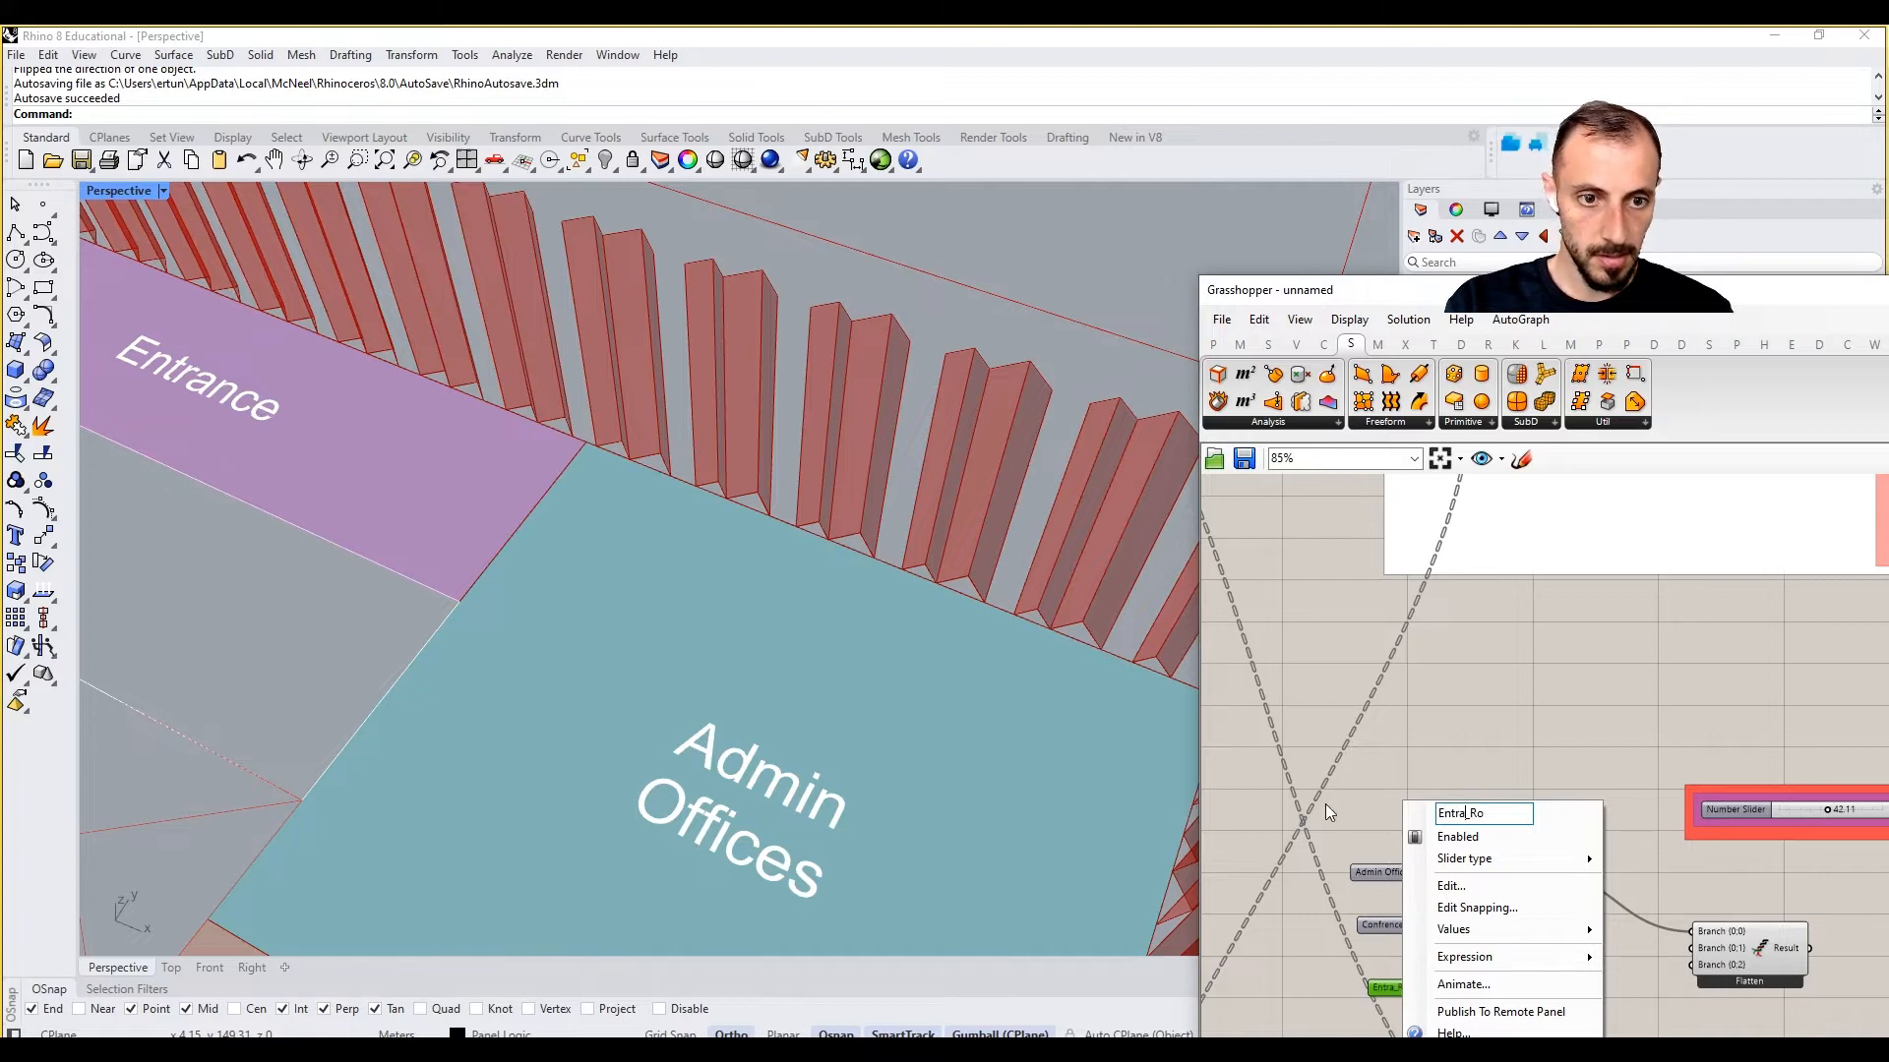
{"action": "type", "text": "nce"}
{"action": "key", "text": "Return"}
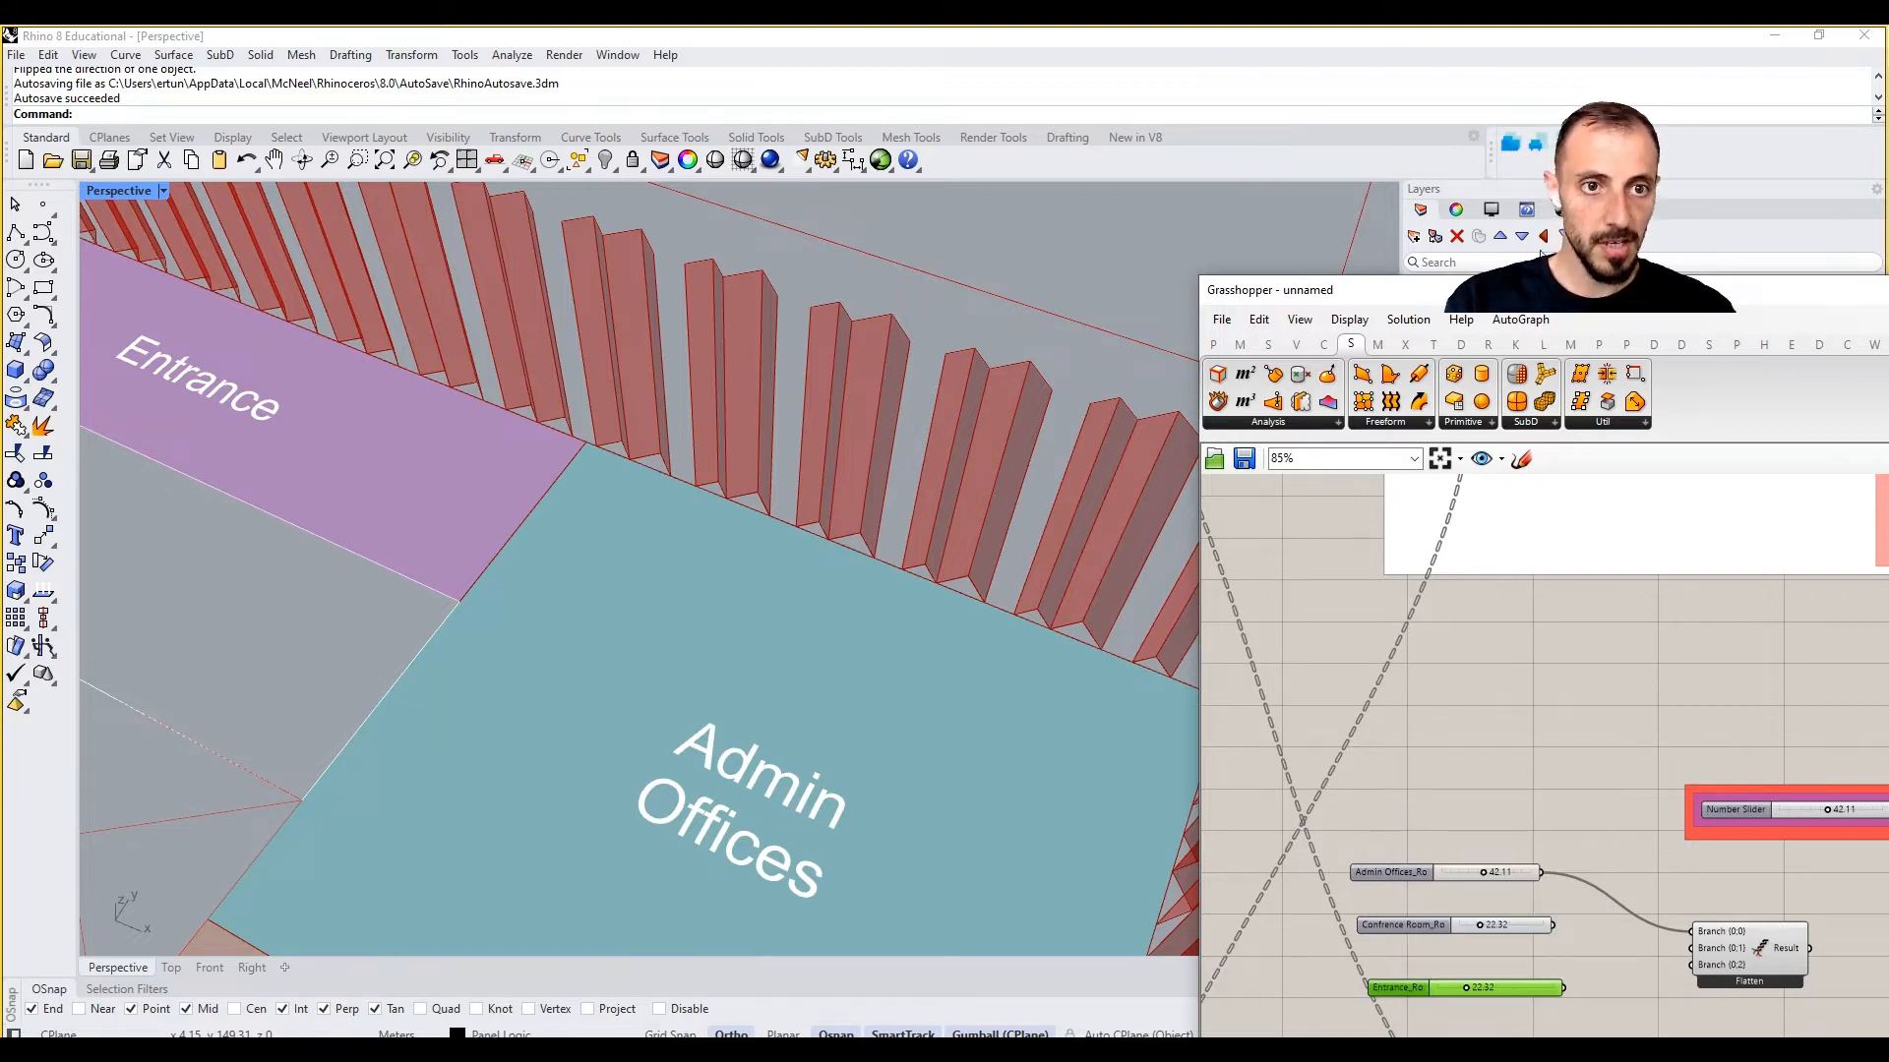
Step: Copy the Entrance_Ro slider, place the copy just below it and rename it "Meeting Room_Ro"
{"action": "left_click_drag", "start_coordinate": [1534, 297], "coordinate": [1474, 290]}
{"action": "right_click_drag", "start_coordinate": [1382, 859], "coordinate": [1364, 693]}
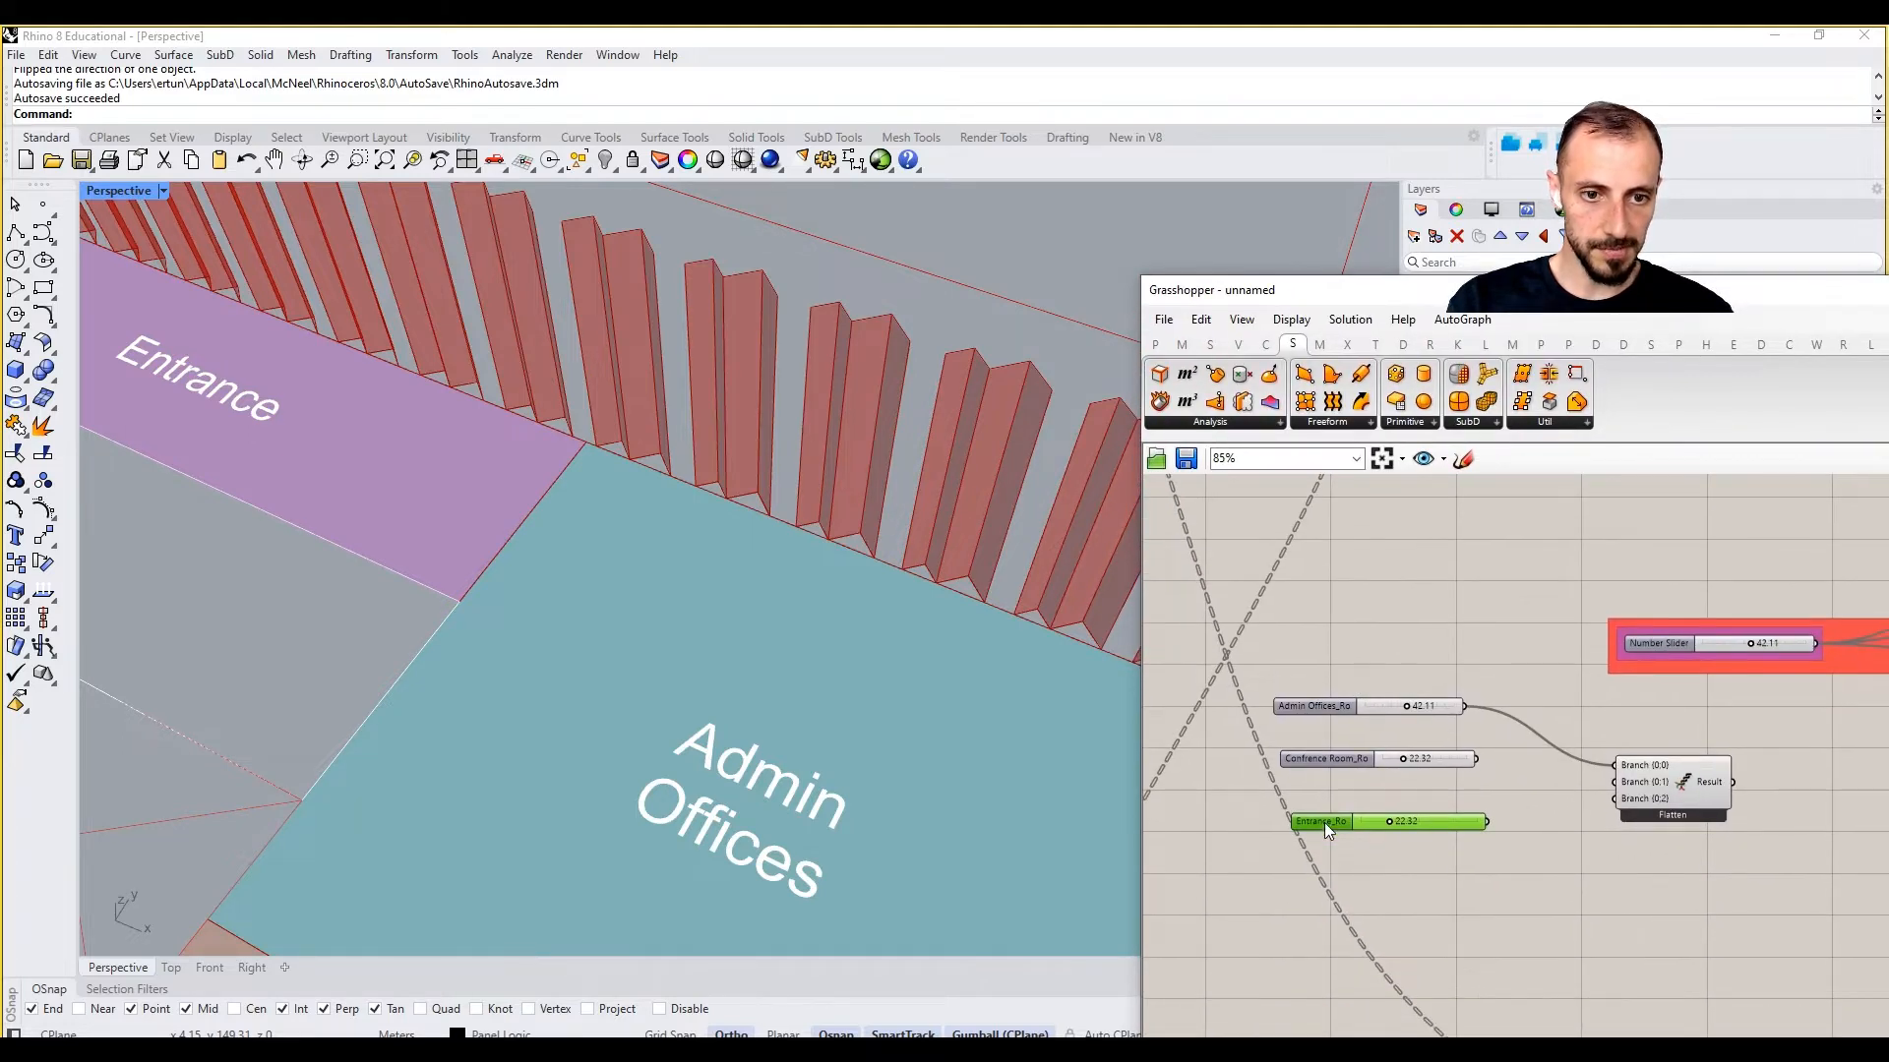
{"action": "key", "text": "ctrl+c"}
{"action": "key", "text": "ctrl+v"}
{"action": "left_click_drag", "start_coordinate": [1324, 822], "coordinate": [1324, 848]}
{"action": "right_click", "coordinate": [1324, 848]}
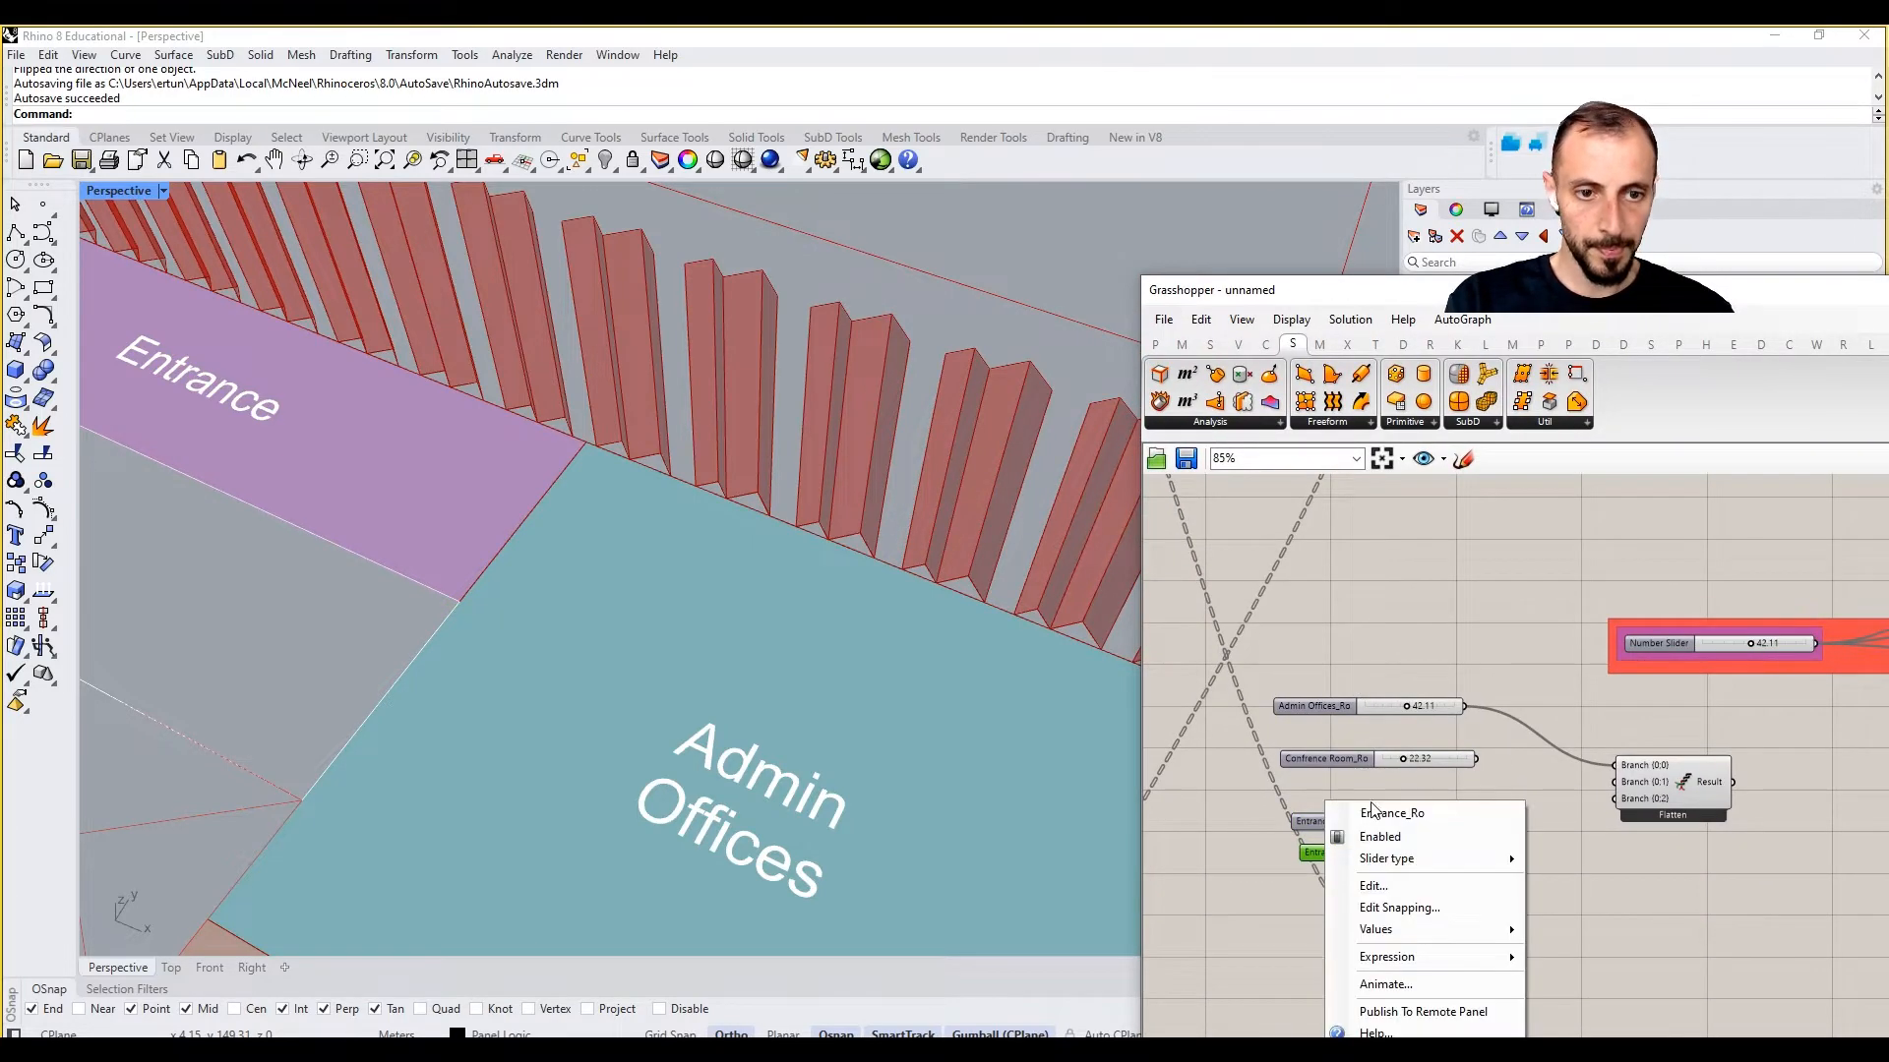
{"action": "double_click", "coordinate": [1402, 813]}
{"action": "type", "text": "Meeti"}
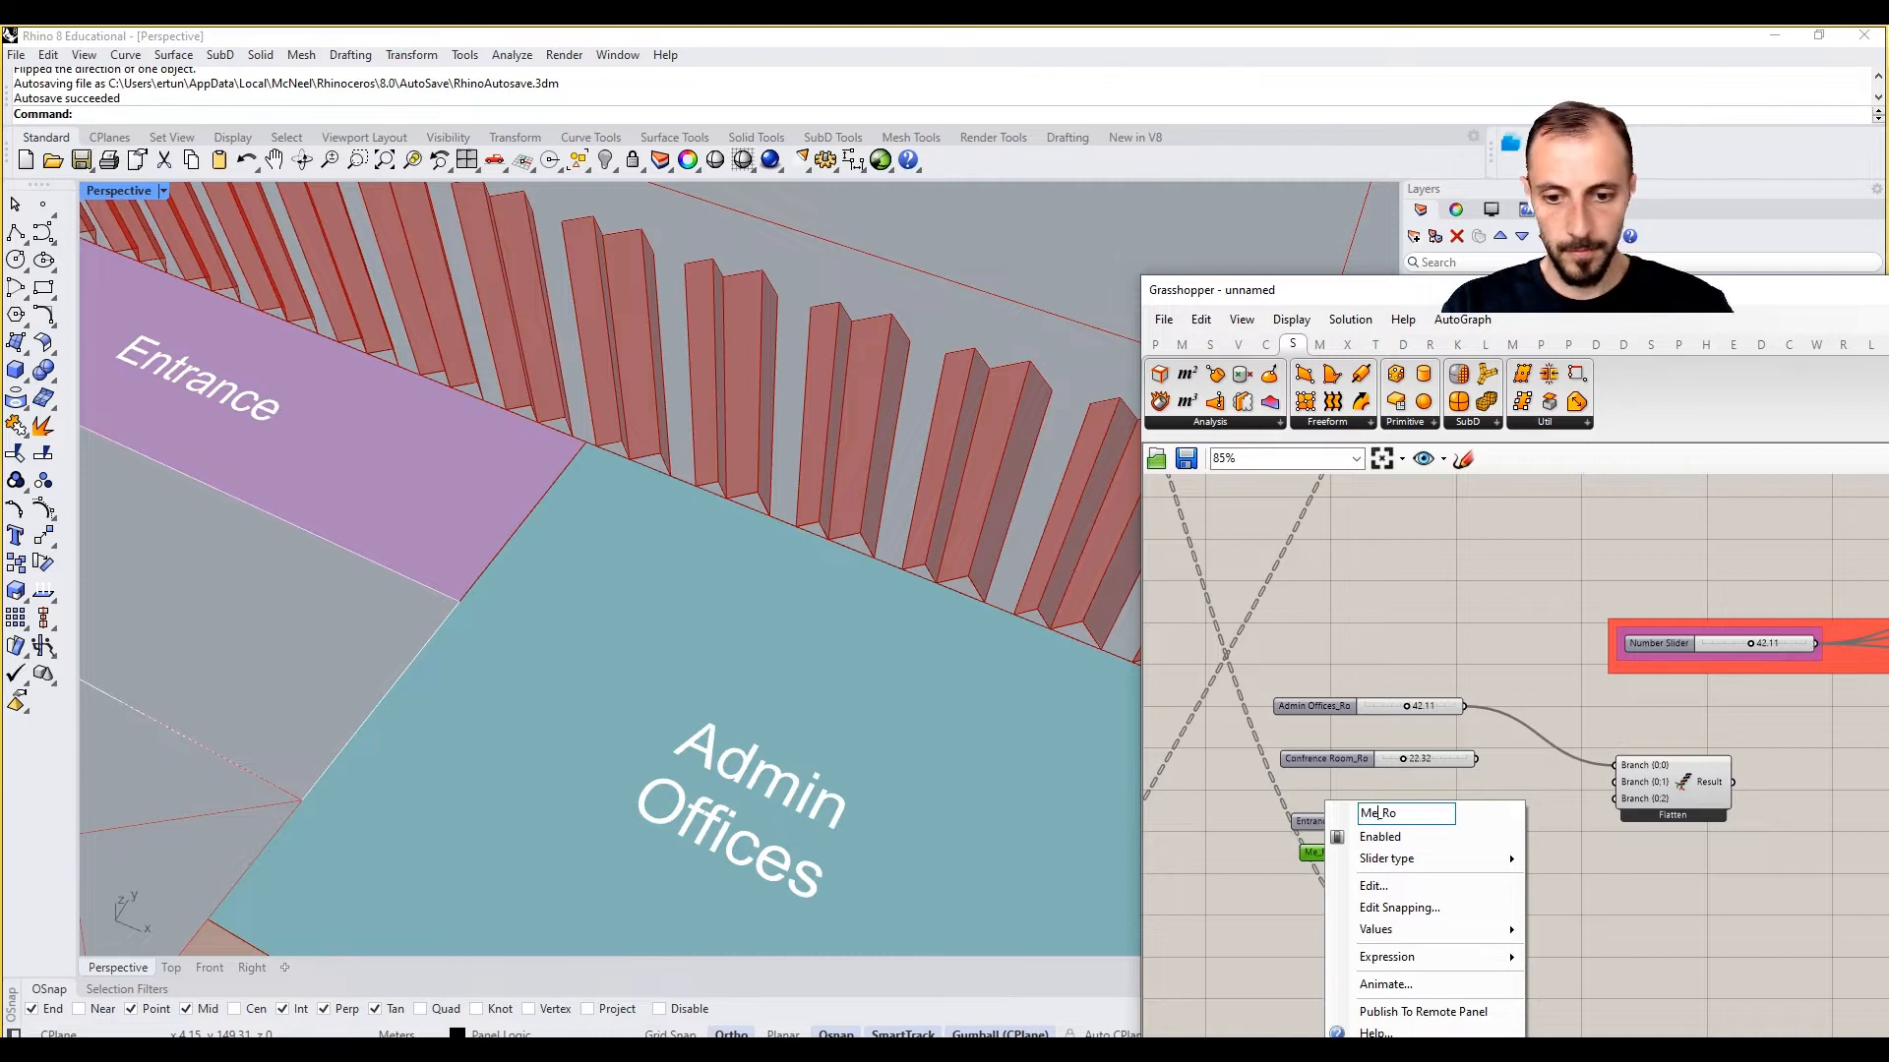
{"action": "type", "text": "ng Room"}
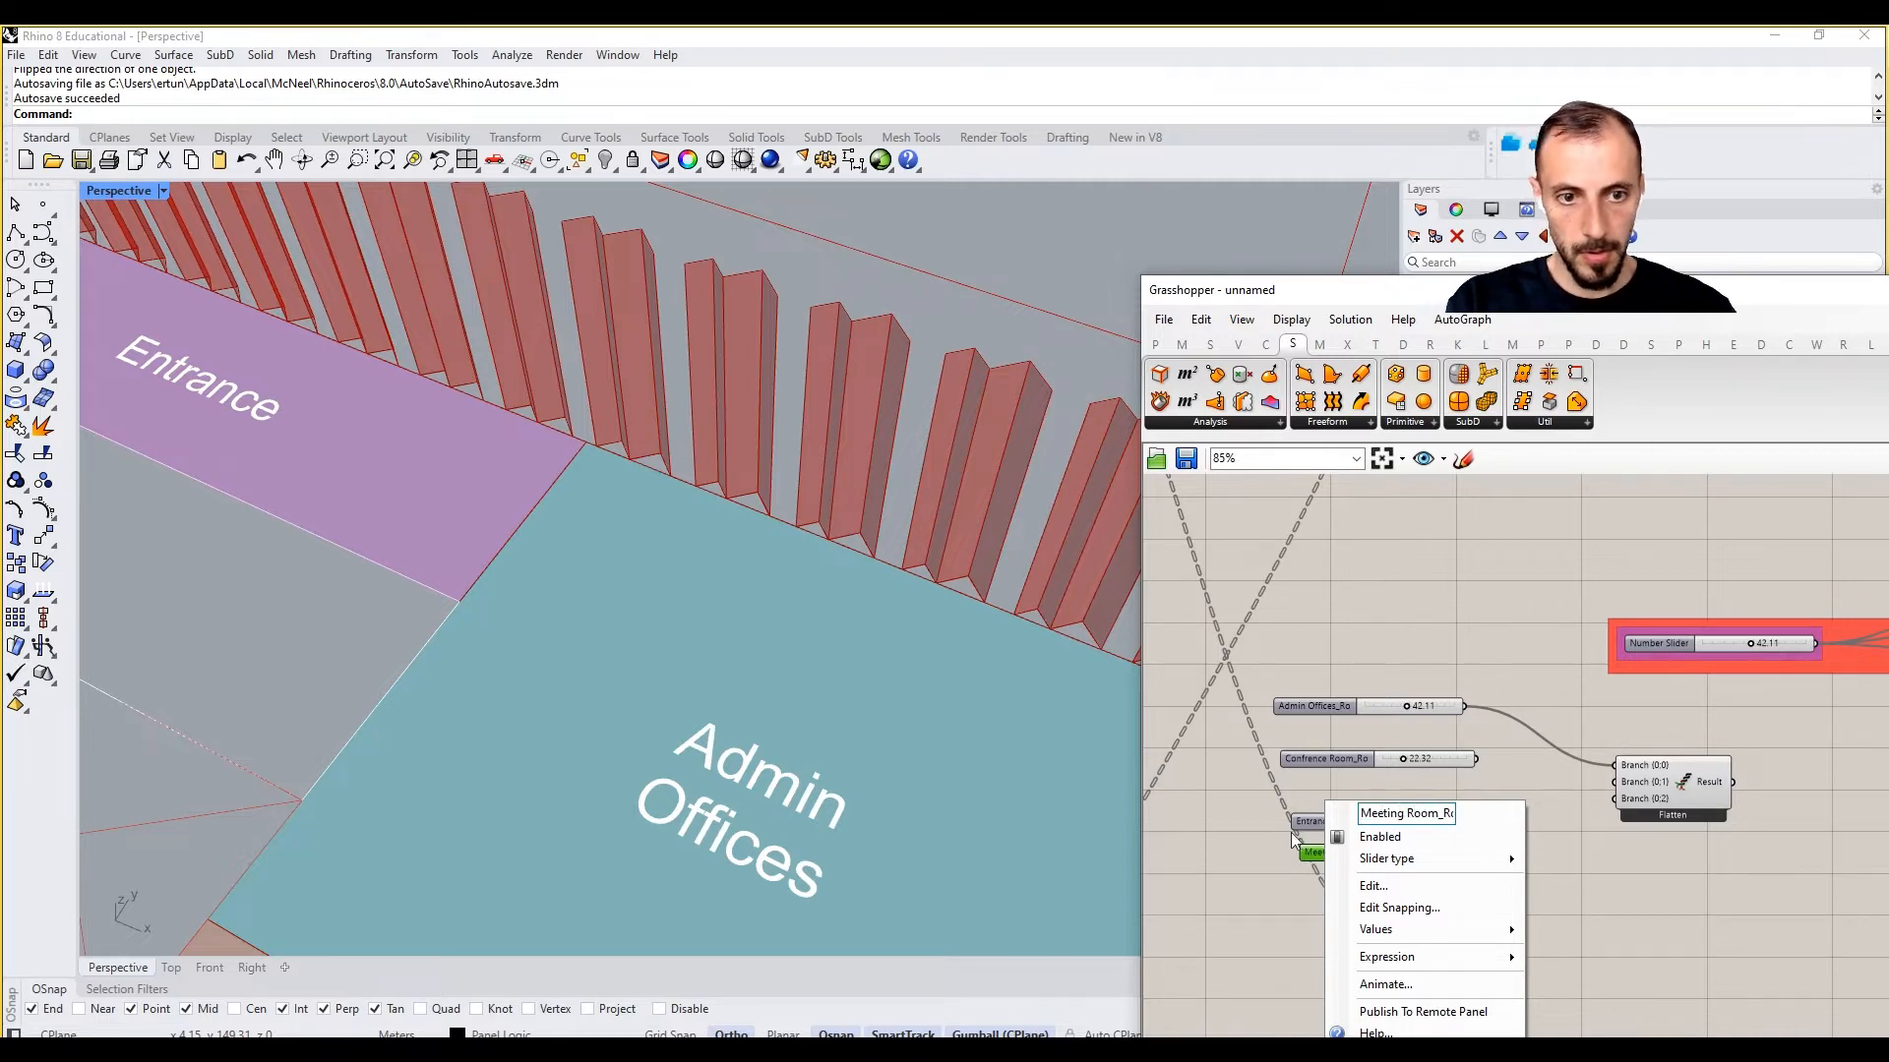
{"action": "key", "text": "Return"}
Step: Copy the Meeting Room_Ro slider just below itself and rename the copy "Open Office_Ro"
{"action": "left_click_drag", "start_coordinate": [1344, 853], "coordinate": [1343, 889], "text": "alt"}
{"action": "right_click", "coordinate": [1341, 889]}
{"action": "left_click_drag", "start_coordinate": [1447, 813], "coordinate": [1283, 819]}
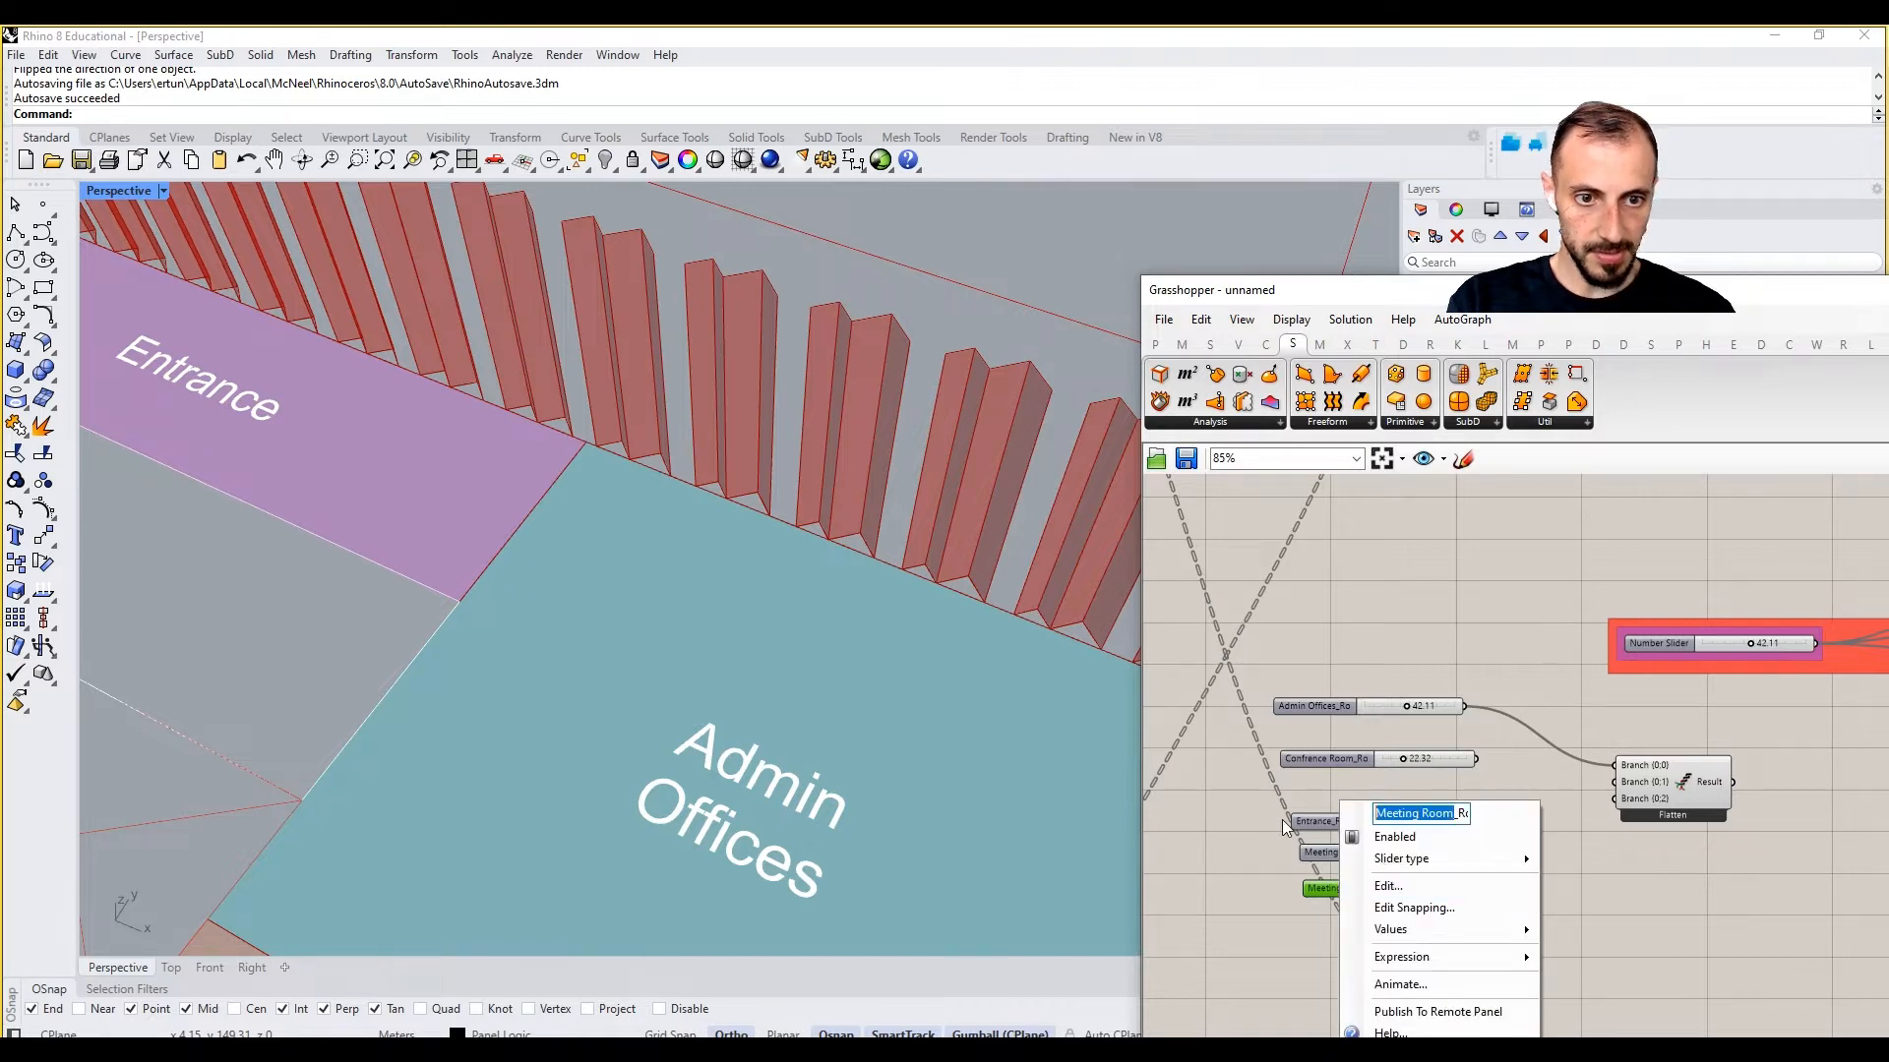
{"action": "type", "text": "Open of"}
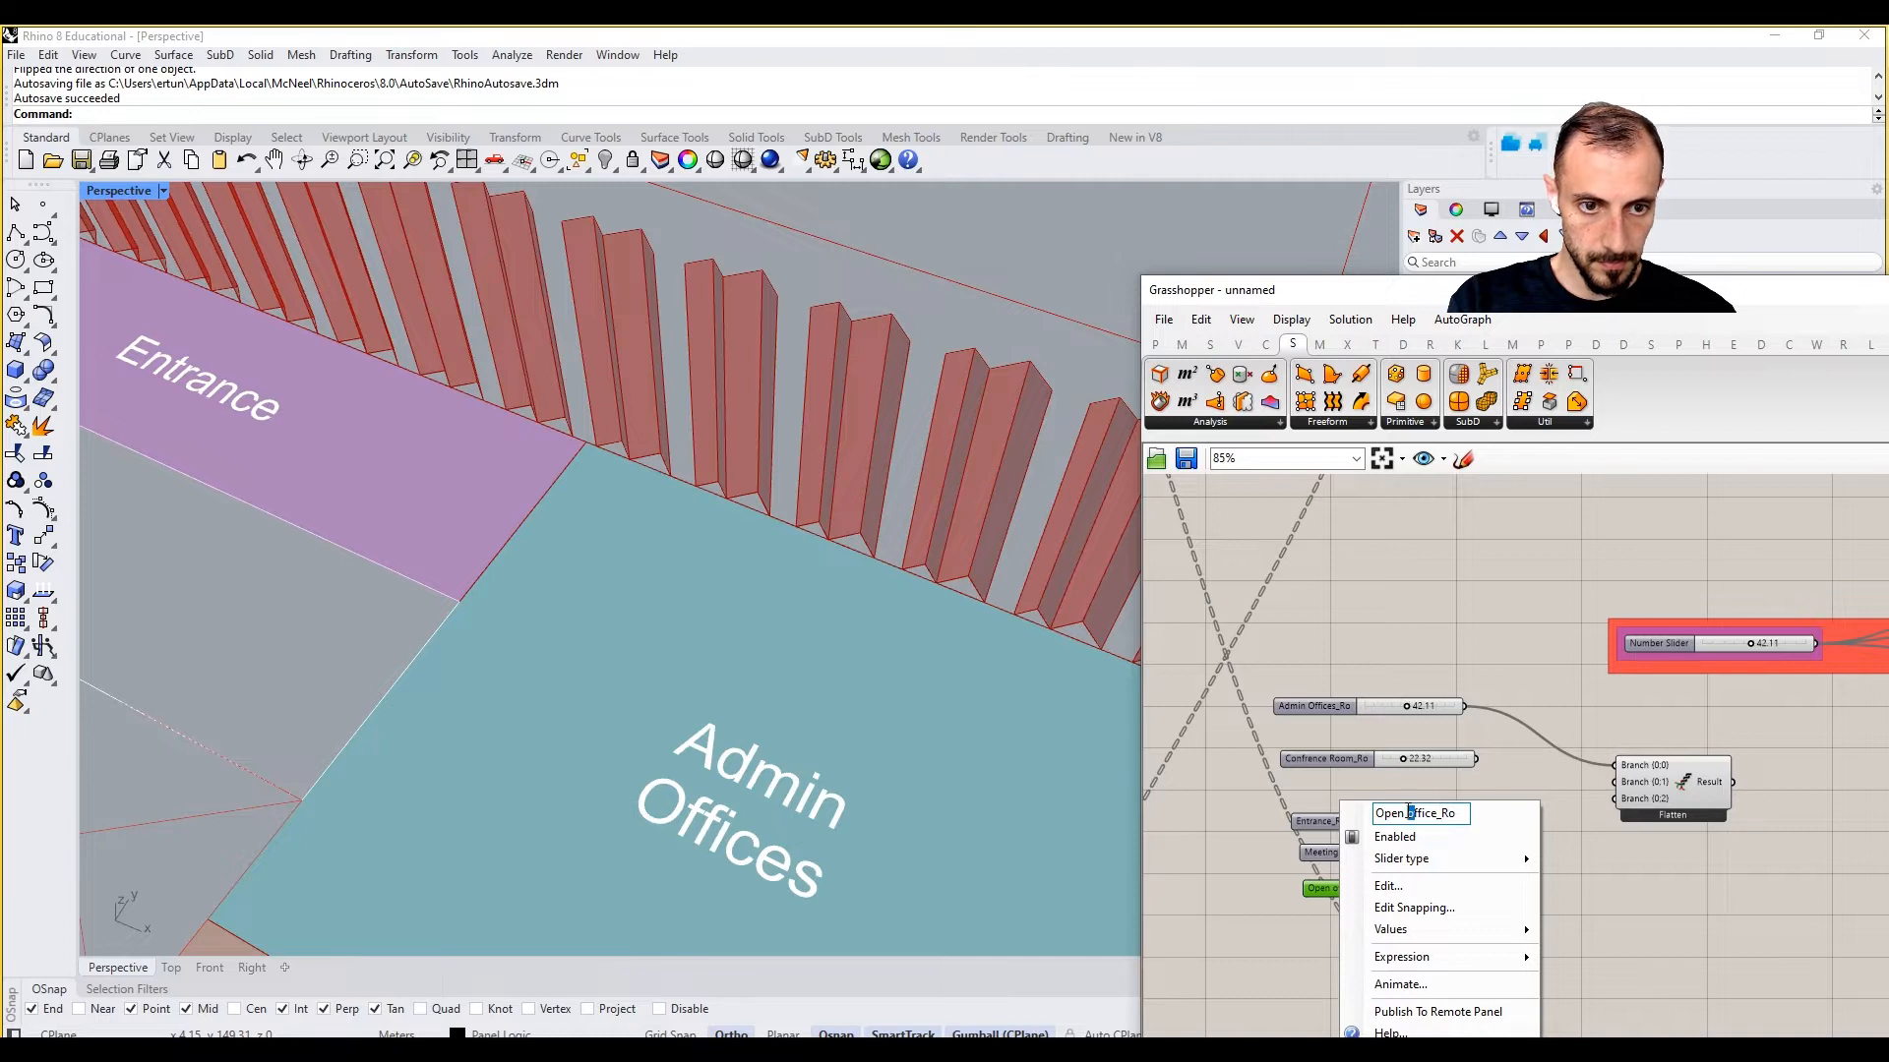
{"action": "type", "text": "fice"}
{"action": "key", "text": "Return"}
Step: Wire the Confrence Room_Ro slider into Entwine's Branch {0;1} and add two more branch inputs, {0;3} and {0;4}
{"action": "scroll", "coordinate": [1534, 842], "scroll_direction": "up", "scroll_amount": 1}
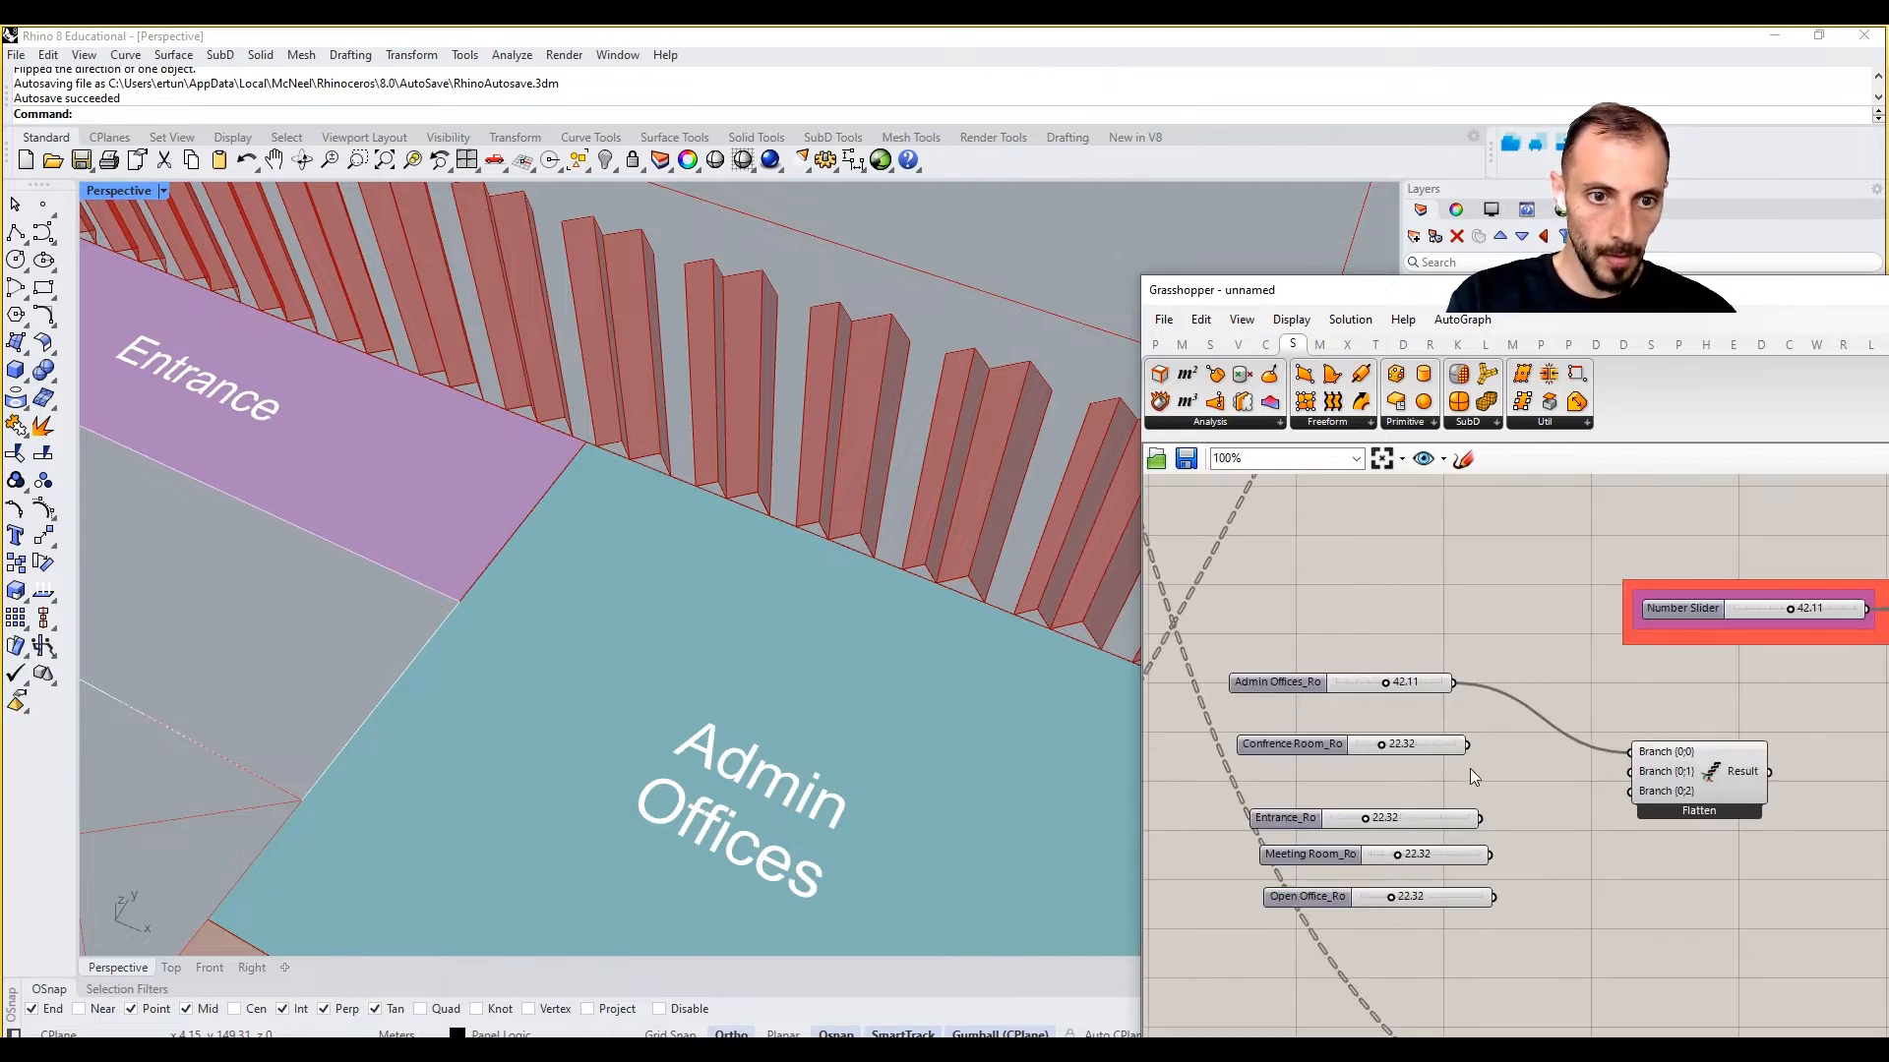
{"action": "left_click_drag", "start_coordinate": [1466, 745], "coordinate": [1480, 819]}
{"action": "scroll", "coordinate": [1687, 797], "scroll_direction": "up", "scroll_amount": 6}
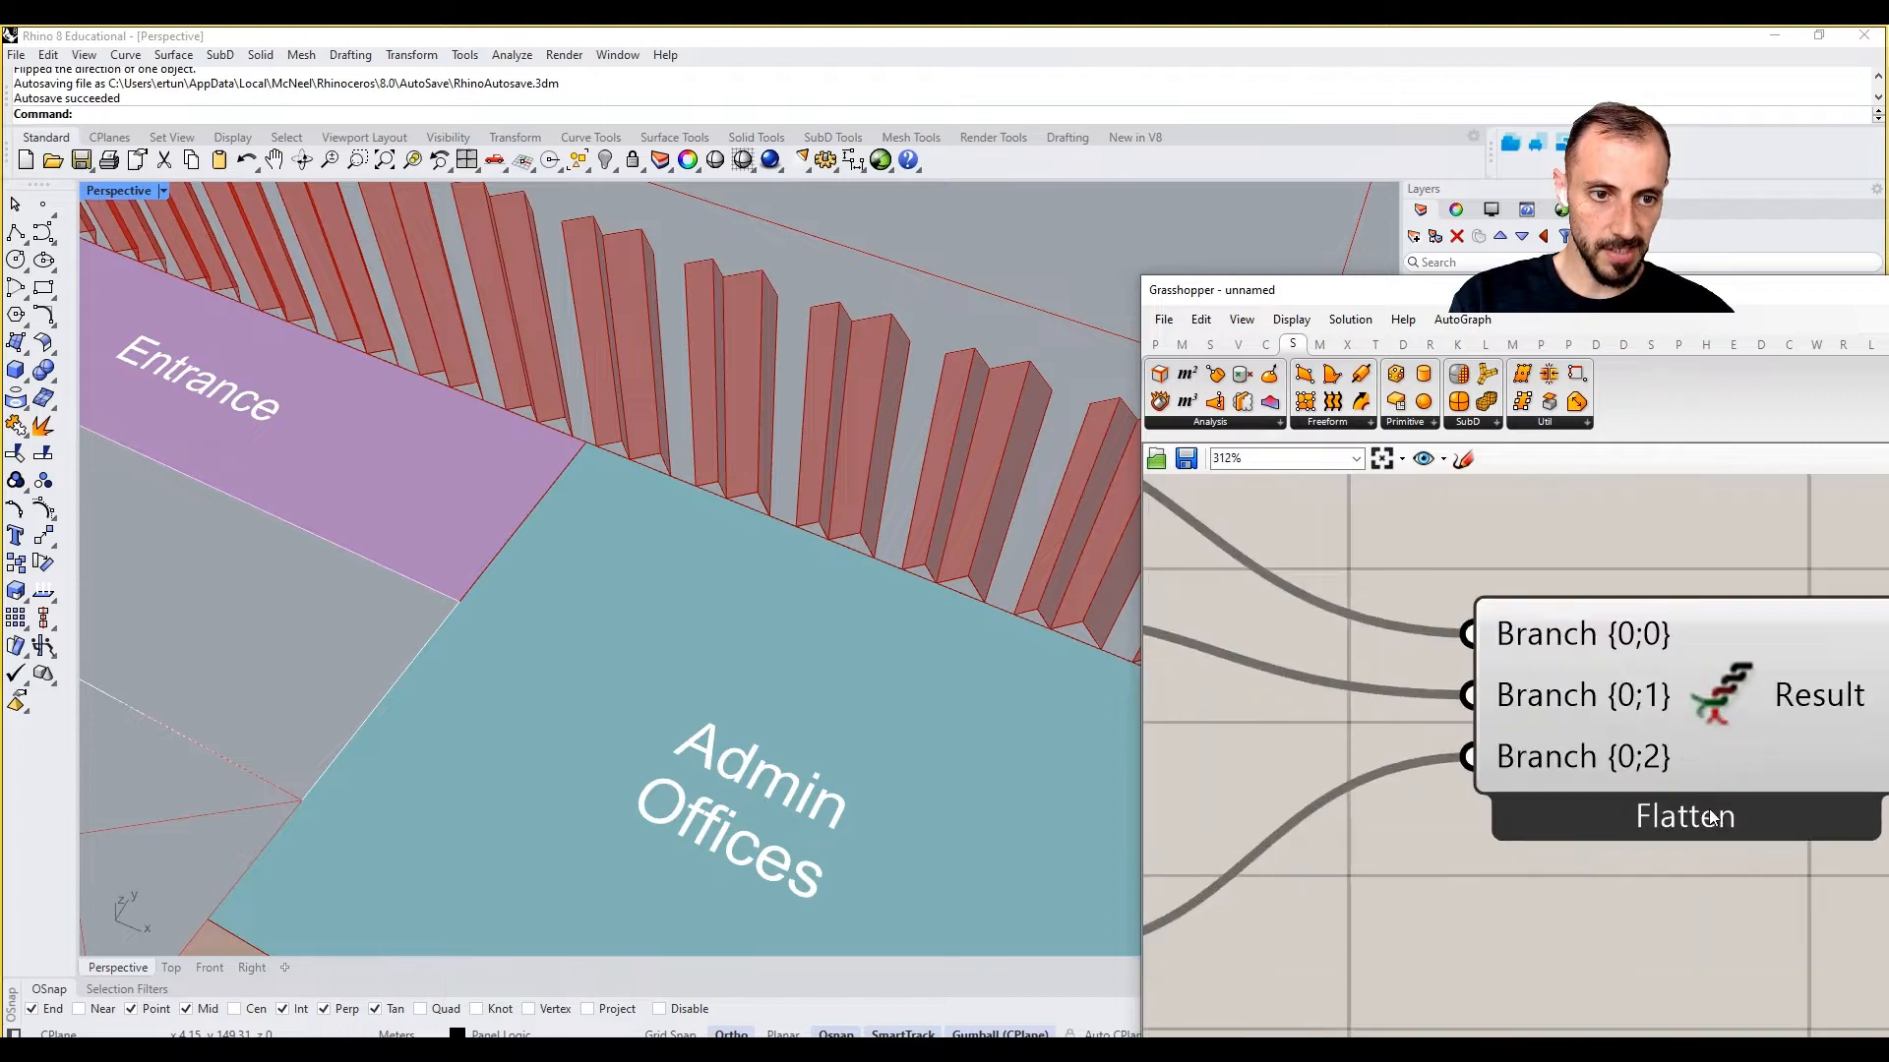
{"action": "left_click", "coordinate": [1693, 793]}
{"action": "left_click", "coordinate": [1684, 791]}
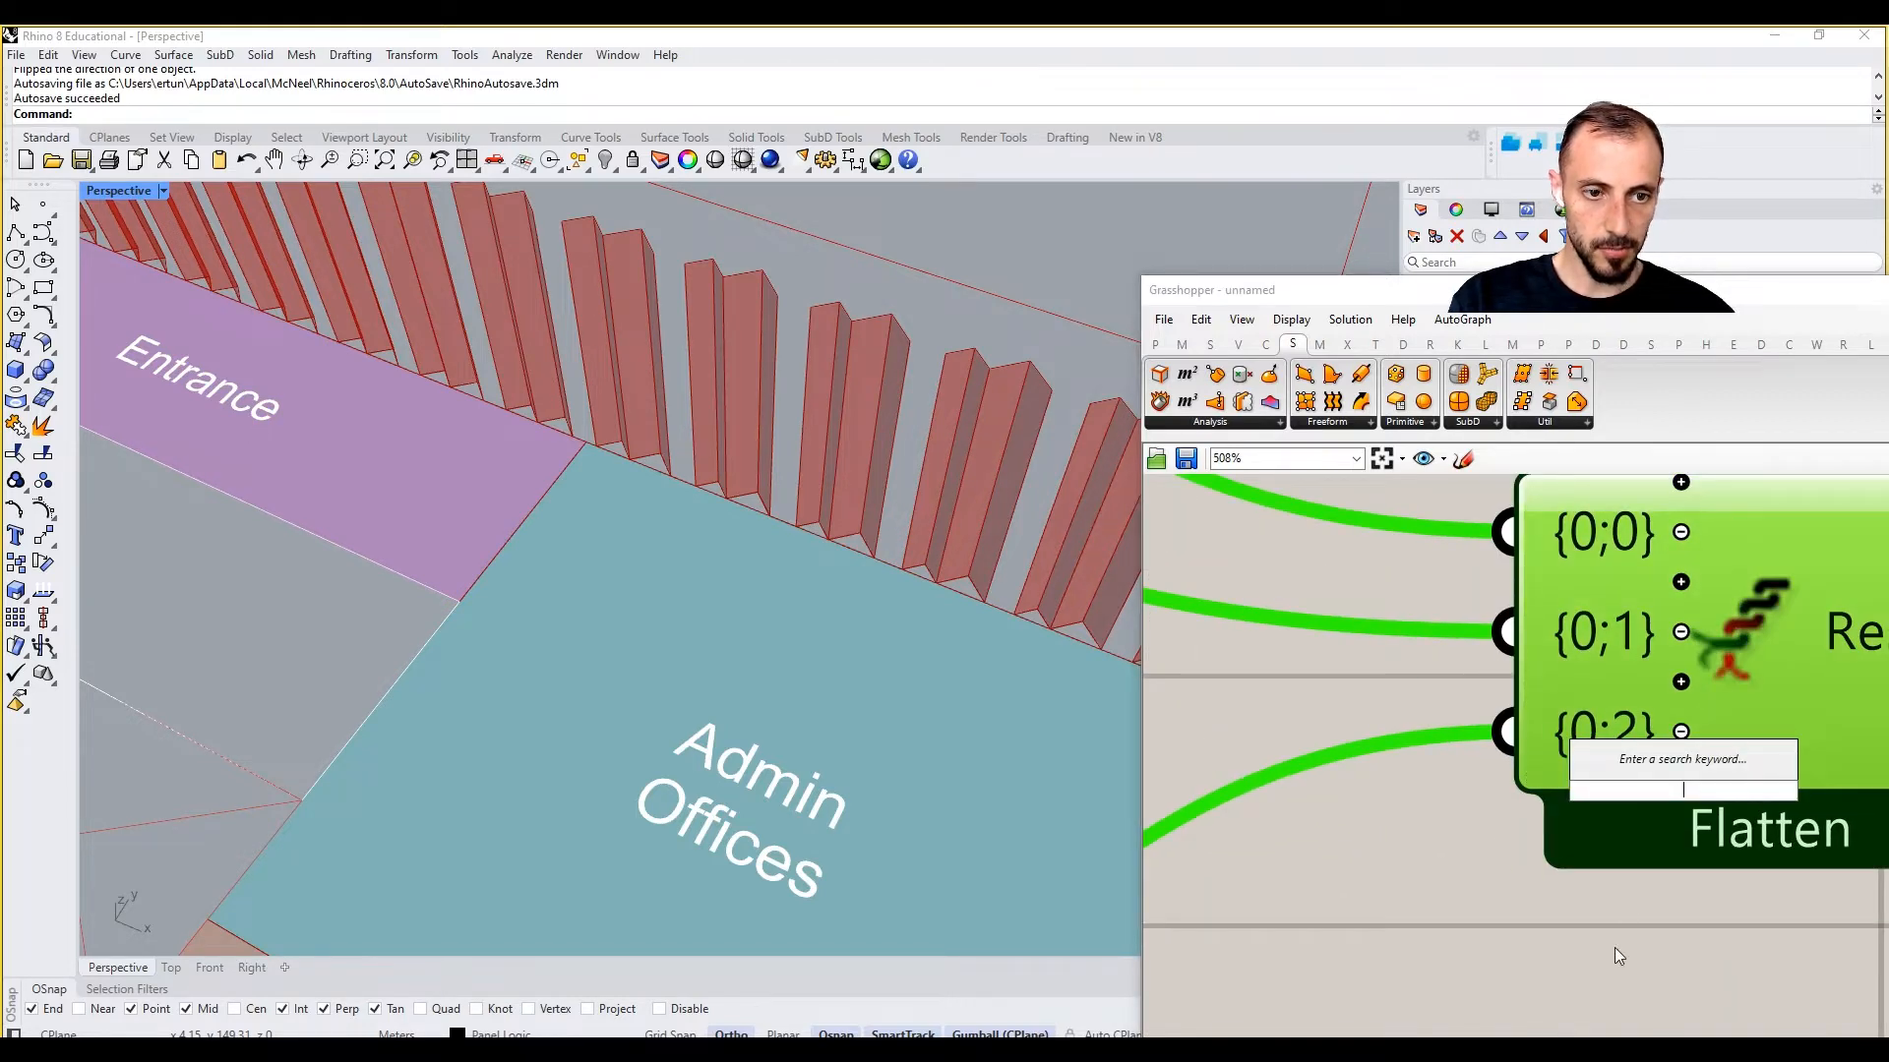
{"action": "left_click", "coordinate": [1680, 783]}
{"action": "left_click", "coordinate": [1680, 828]}
Step: Wire the Entrance_Ro, Meeting Room_Ro and Open Office_Ro sliders into Entwine inputs {0;2}, {0;3} and {0;4} respectively
{"action": "scroll", "coordinate": [1645, 840], "scroll_direction": "down", "scroll_amount": 5}
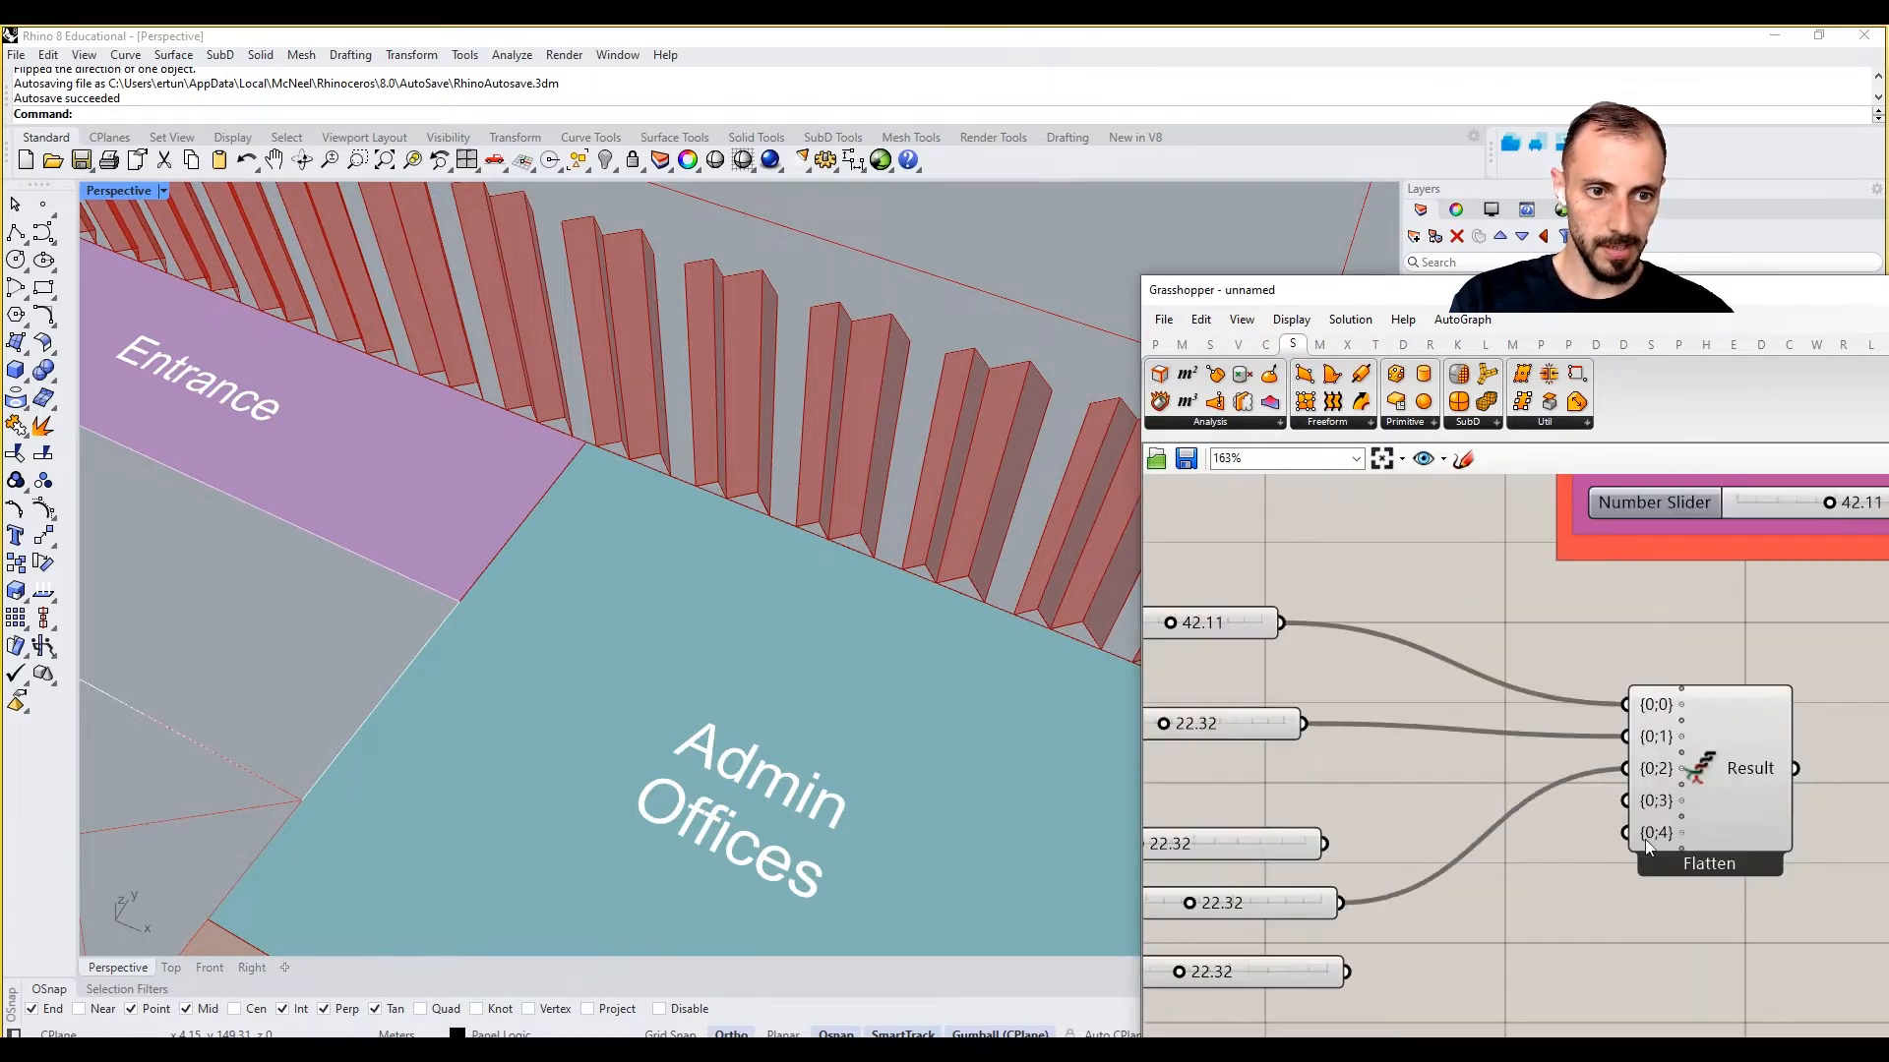
{"action": "left_click_drag", "start_coordinate": [1324, 843], "coordinate": [1339, 902]}
{"action": "left_click_drag", "start_coordinate": [1344, 971], "coordinate": [1624, 833]}
Step: Set the Meeting Room_Ro slider to 37.03, Open Office_Ro to 14.32 and Entrance_Ro to 41.41
{"action": "right_click_drag", "start_coordinate": [1622, 846], "coordinate": [1761, 818]}
{"action": "scroll", "coordinate": [1761, 819], "scroll_direction": "down", "scroll_amount": 2}
{"action": "scroll", "coordinate": [1531, 842], "scroll_direction": "up", "scroll_amount": 2}
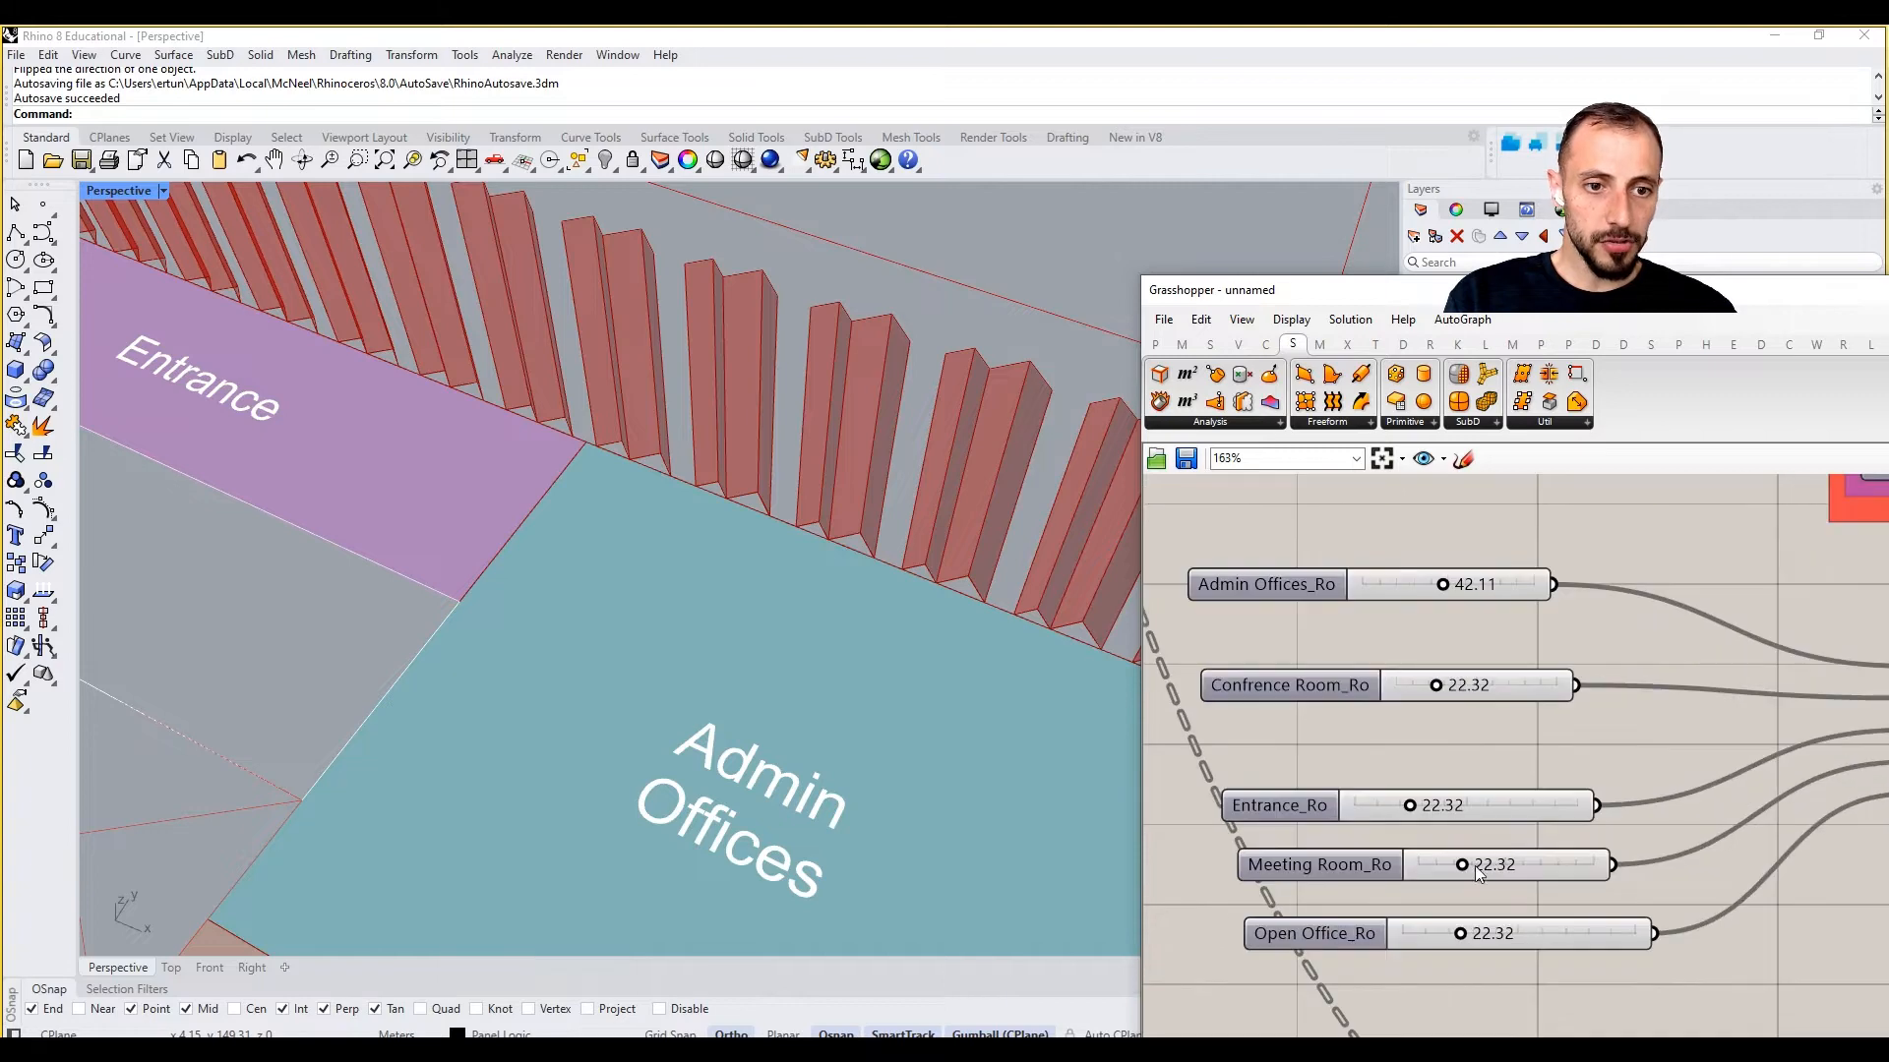
{"action": "left_click_drag", "start_coordinate": [1459, 934], "coordinate": [1439, 934]}
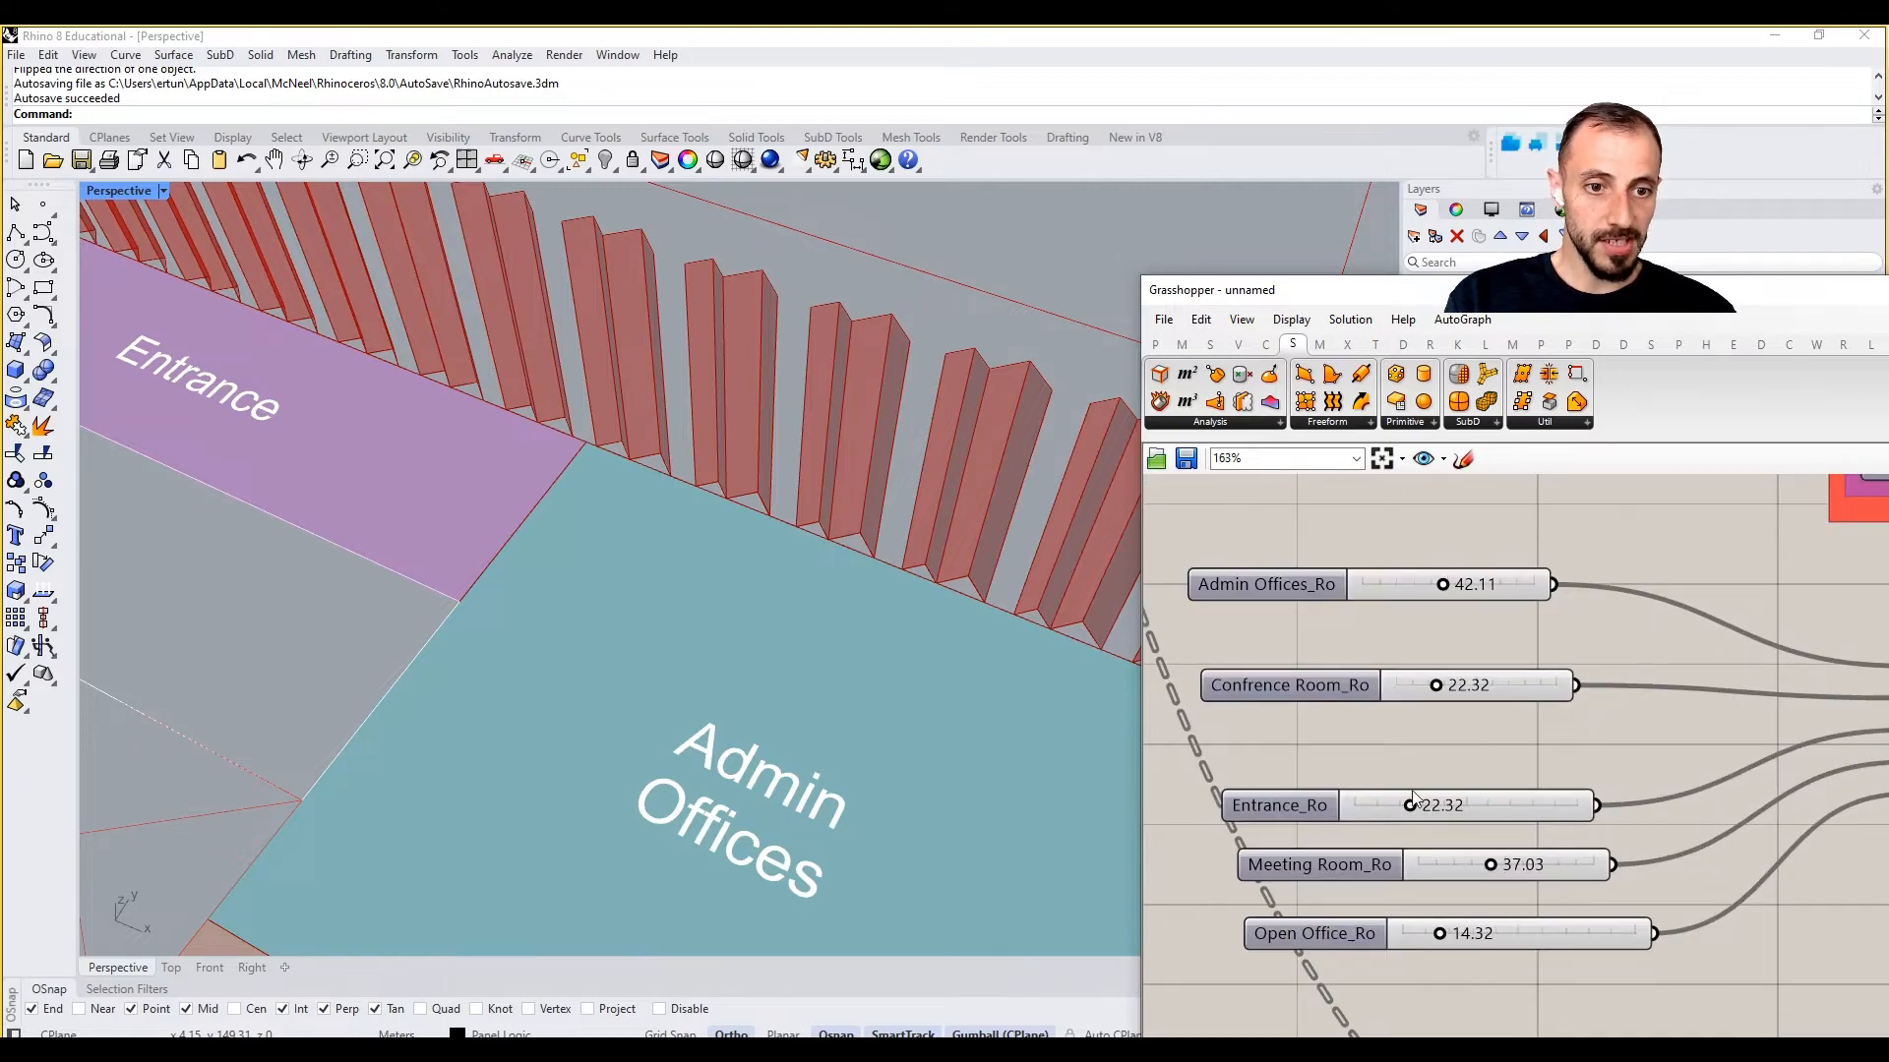
Step: Group the five room rotation sliders with the Entwine component and move the group farther from the red slider group
{"action": "scroll", "coordinate": [1460, 799], "scroll_direction": "down", "scroll_amount": 4}
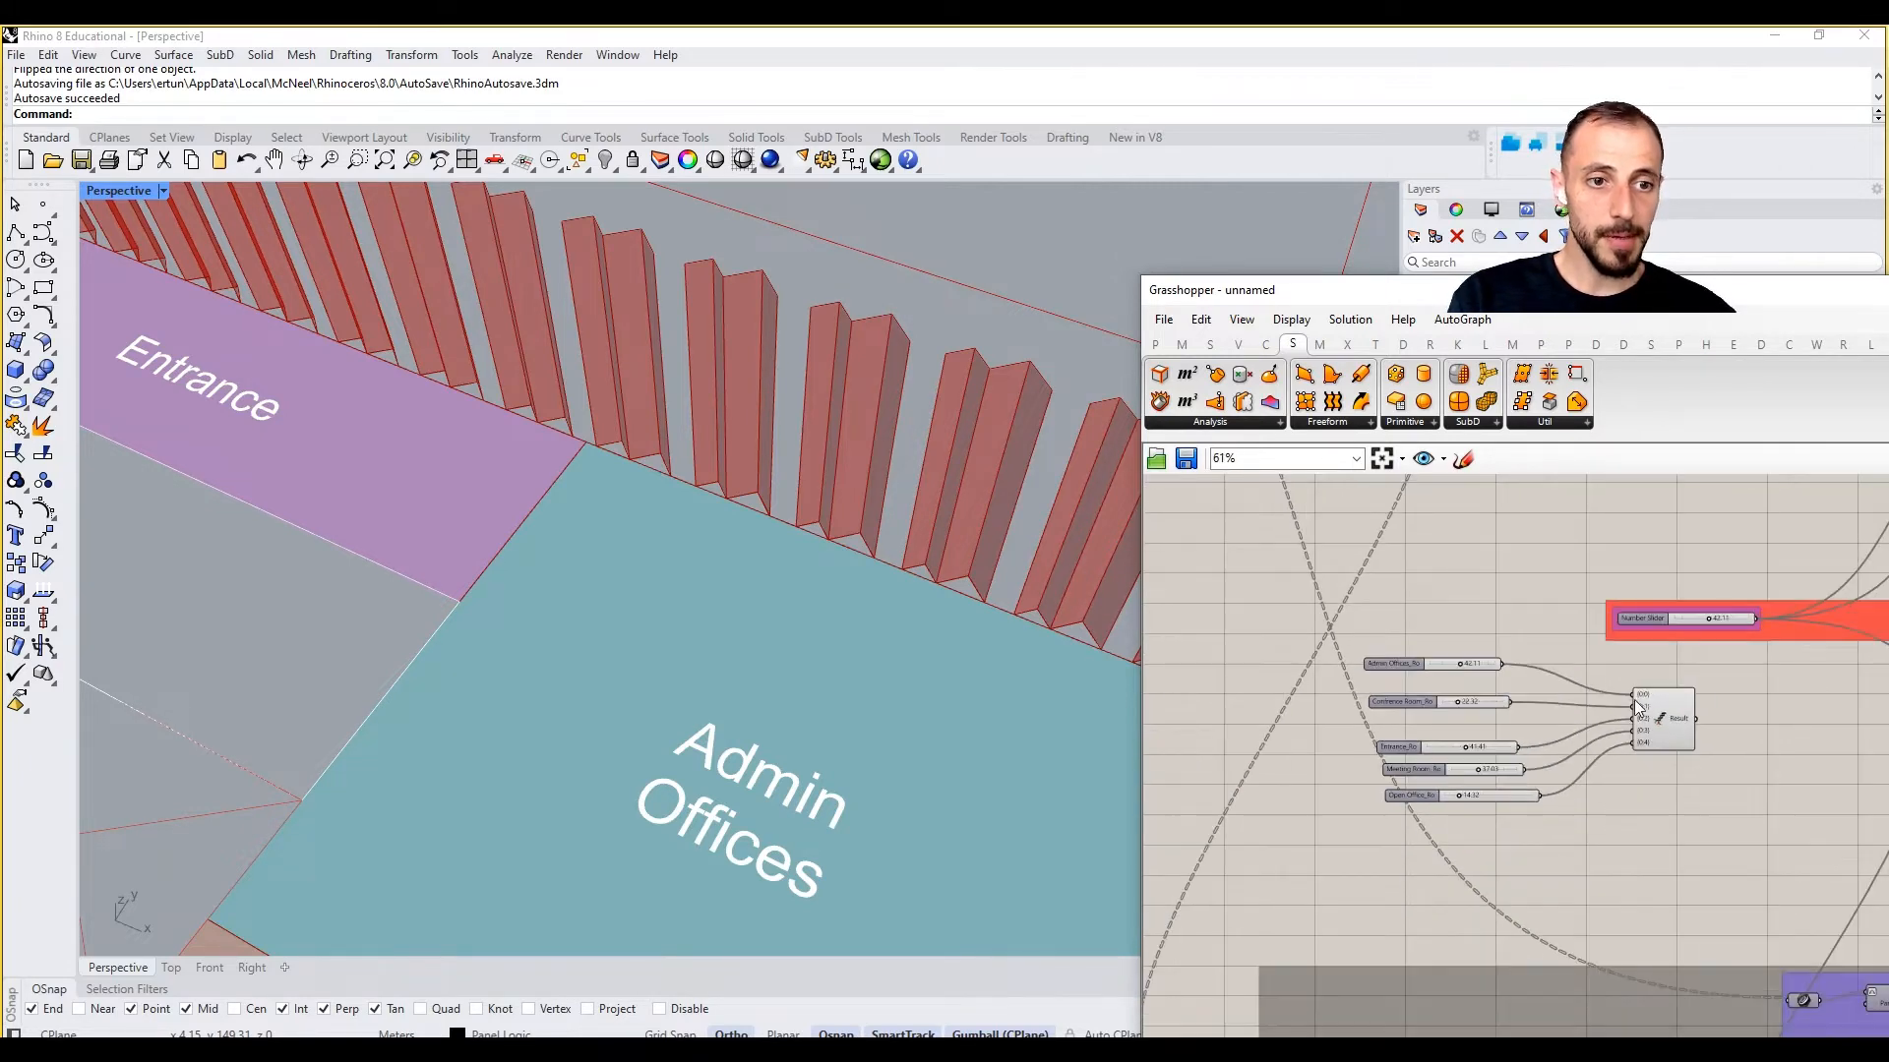
{"action": "left_click_drag", "start_coordinate": [1692, 665], "coordinate": [1320, 864]}
{"action": "right_click", "coordinate": [1432, 575]}
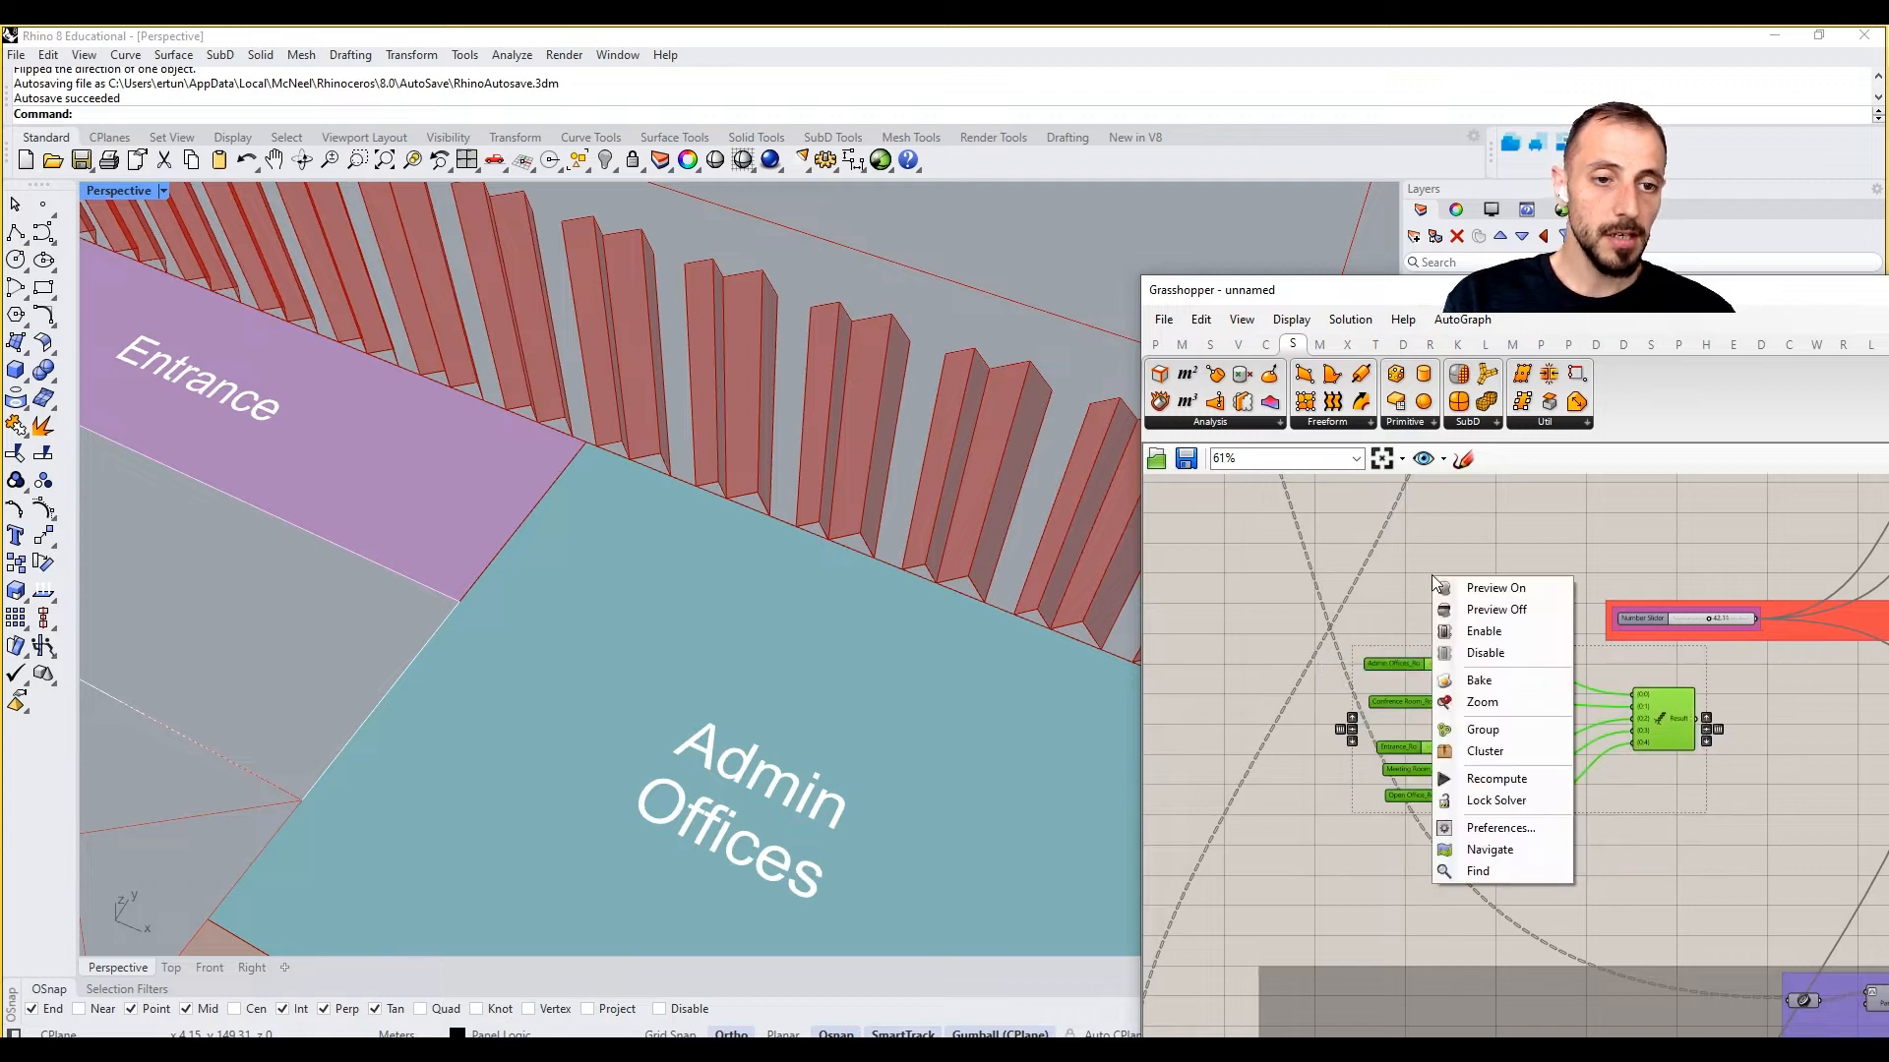
{"action": "left_click", "coordinate": [1525, 732]}
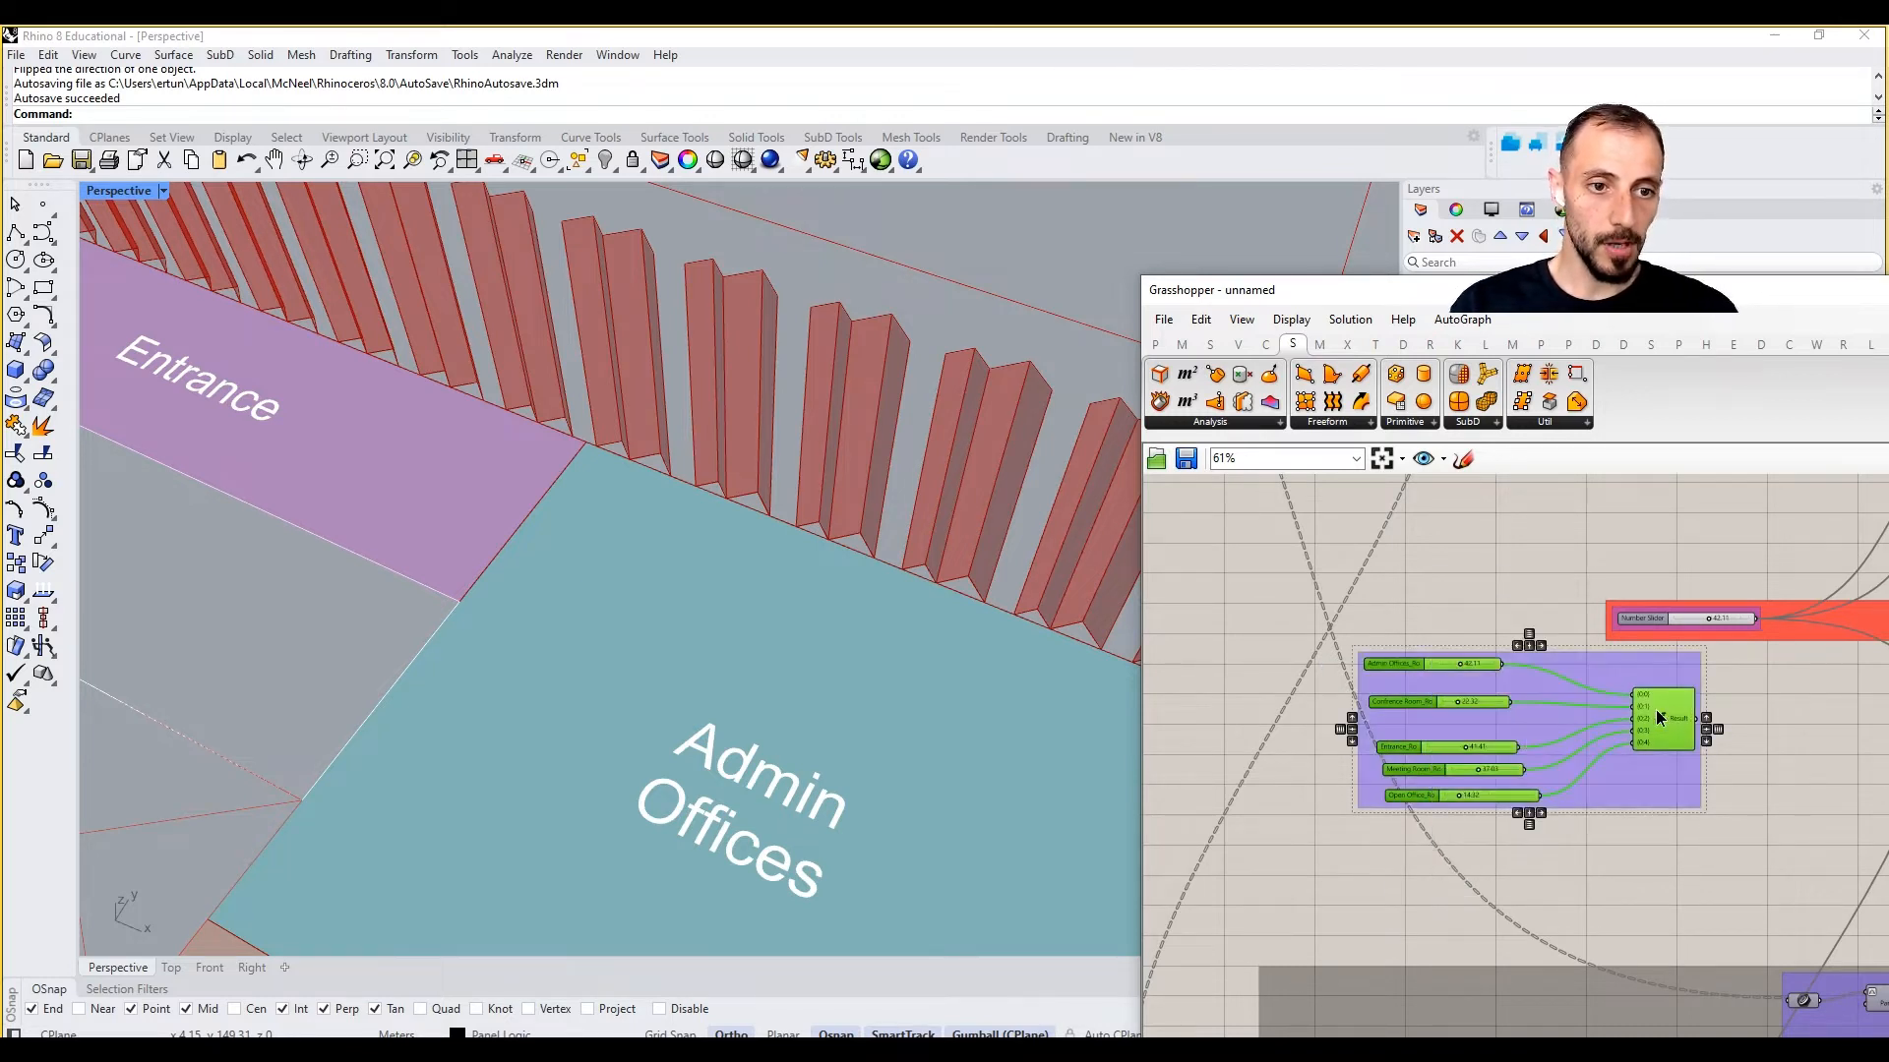
{"action": "left_click_drag", "start_coordinate": [1661, 718], "coordinate": [1465, 677]}
{"action": "left_click", "coordinate": [1591, 703]}
Step: Examine the branch structure of the Divide Curve points and the List Item output in the panel definition
{"action": "scroll", "coordinate": [1591, 702], "scroll_direction": "down", "scroll_amount": 5}
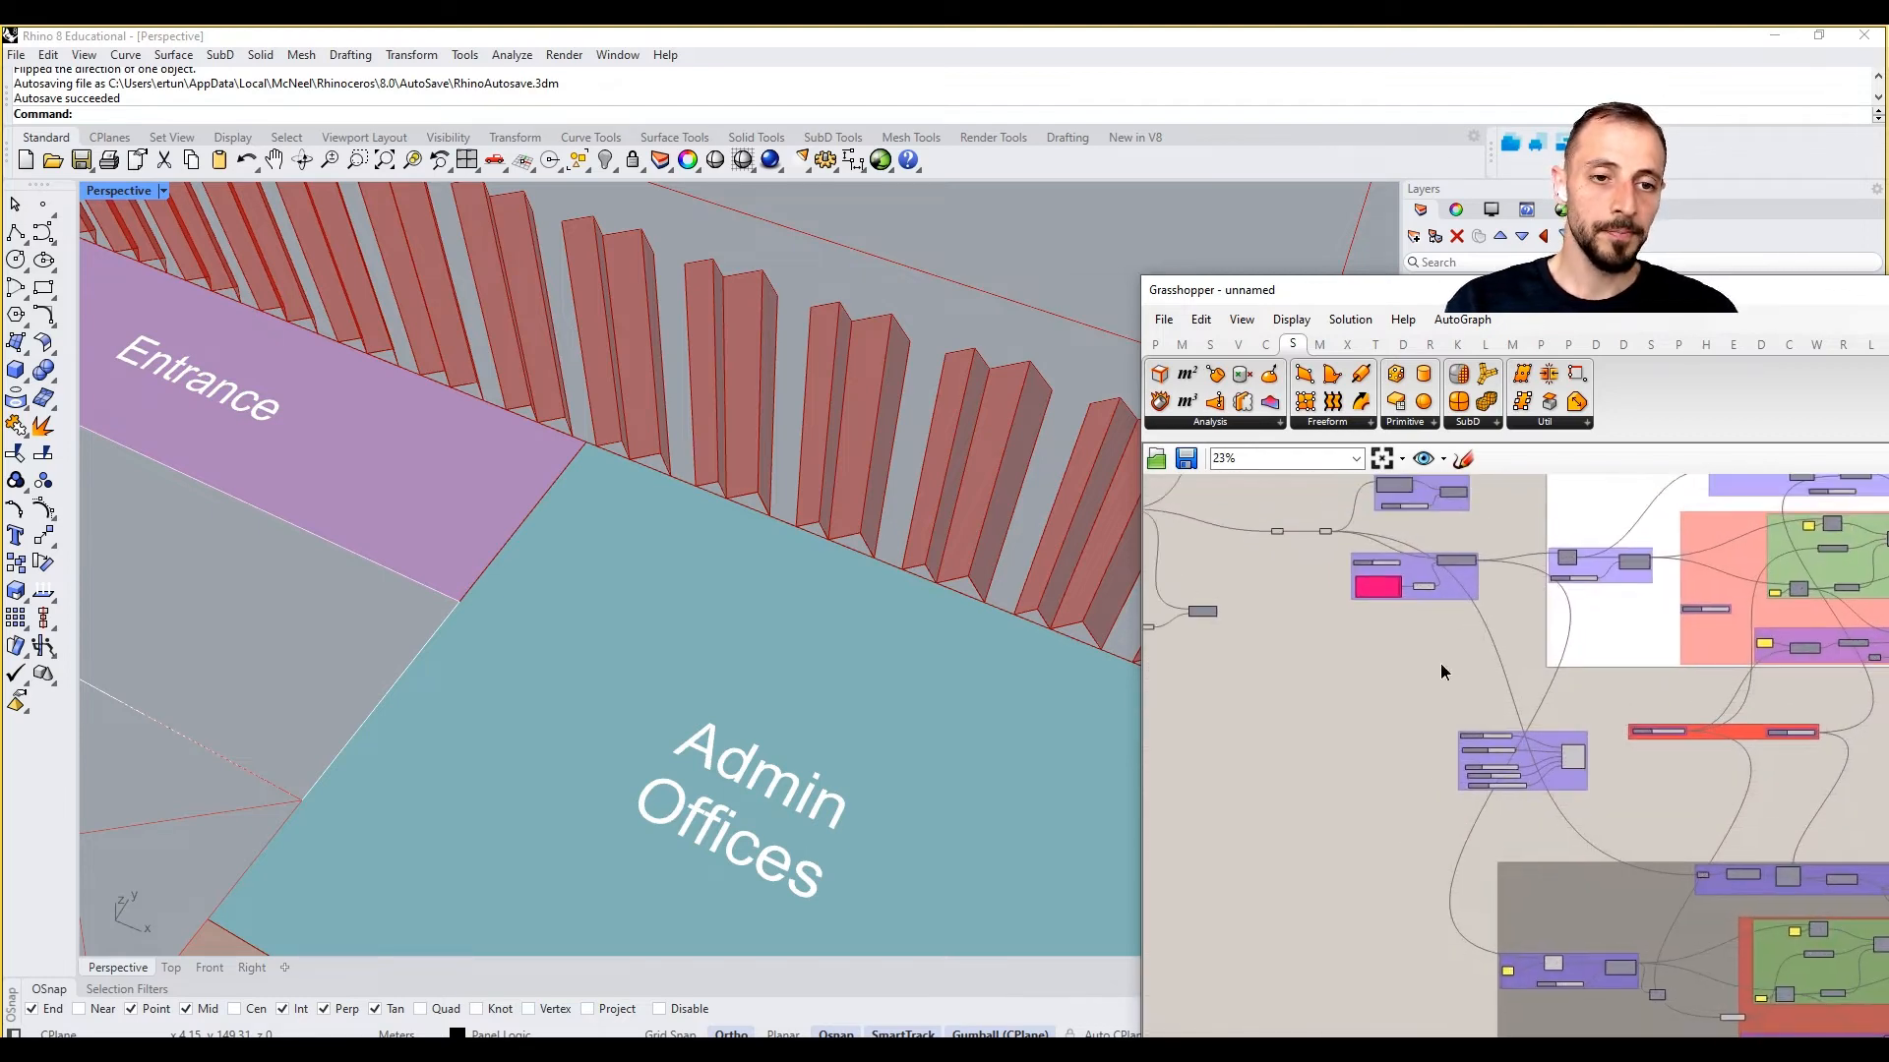
{"action": "scroll", "coordinate": [1495, 803], "scroll_direction": "up", "scroll_amount": 2}
{"action": "scroll", "coordinate": [1609, 793], "scroll_direction": "up", "scroll_amount": 3}
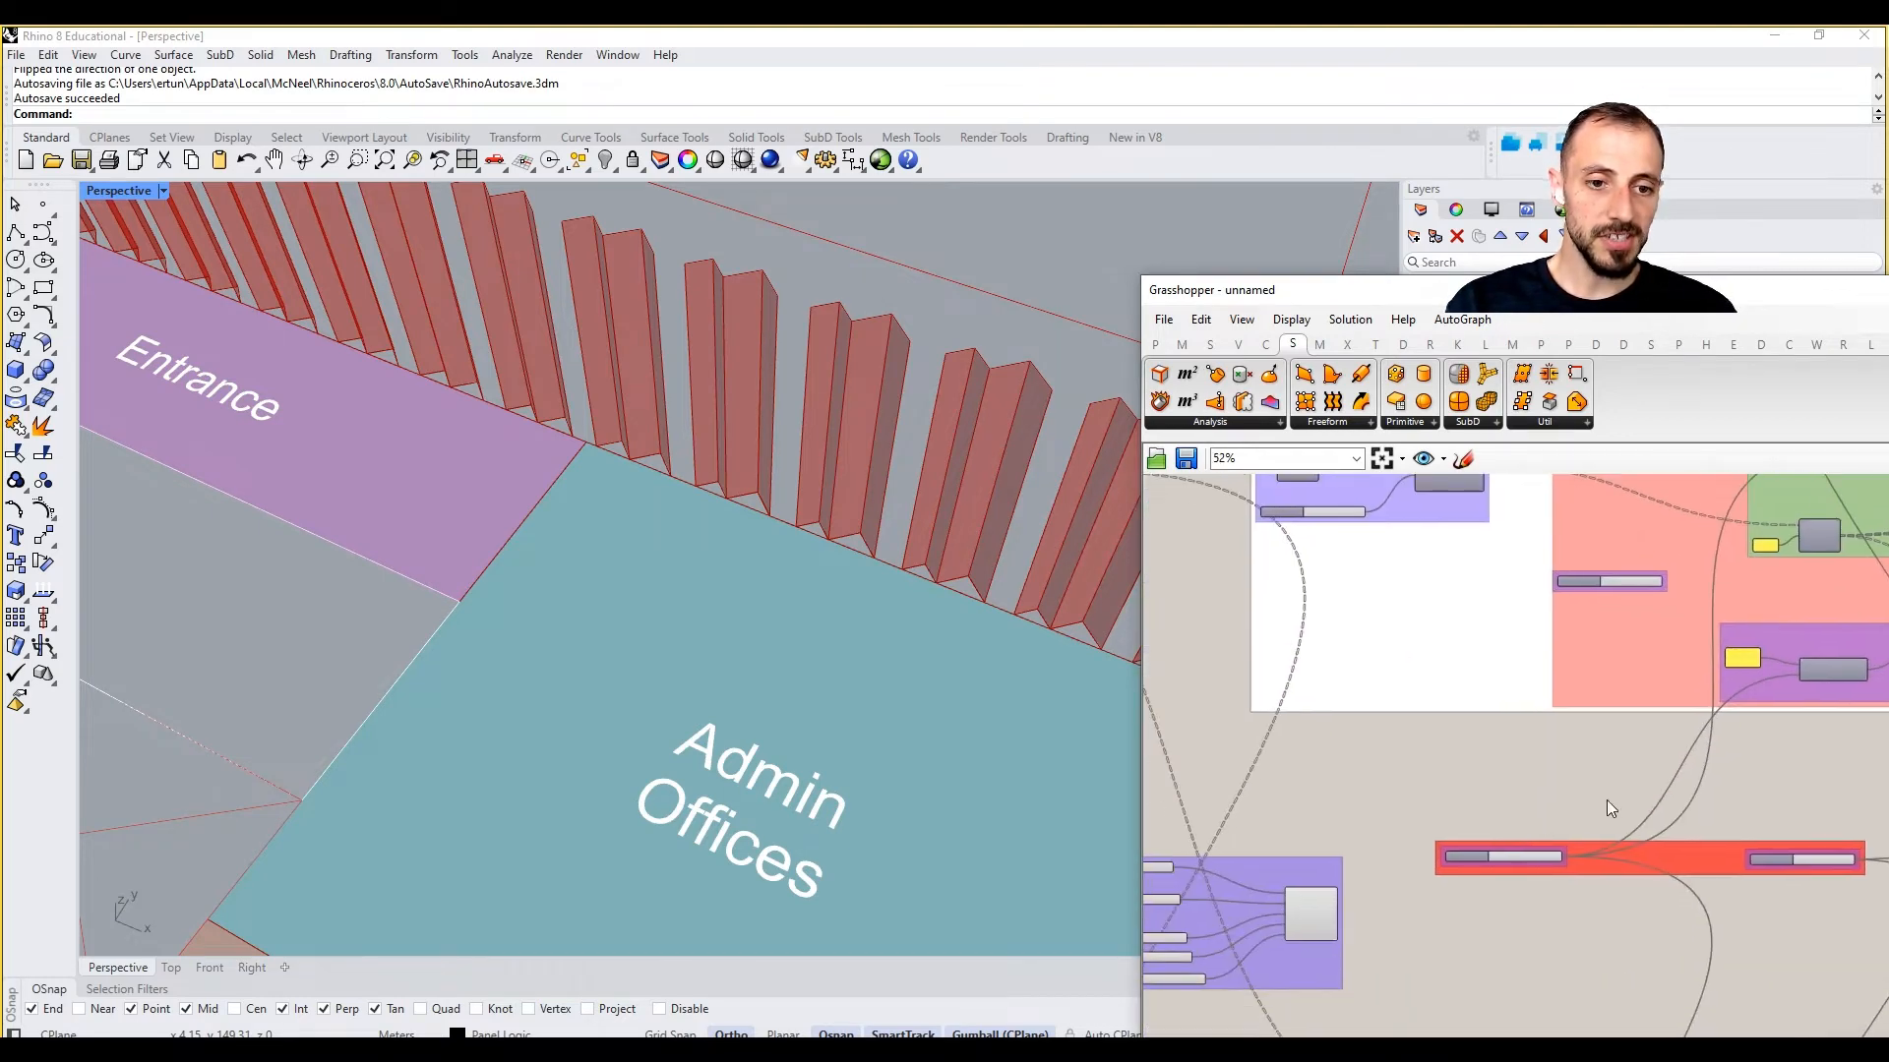
{"action": "scroll", "coordinate": [1524, 885], "scroll_direction": "up", "scroll_amount": 1}
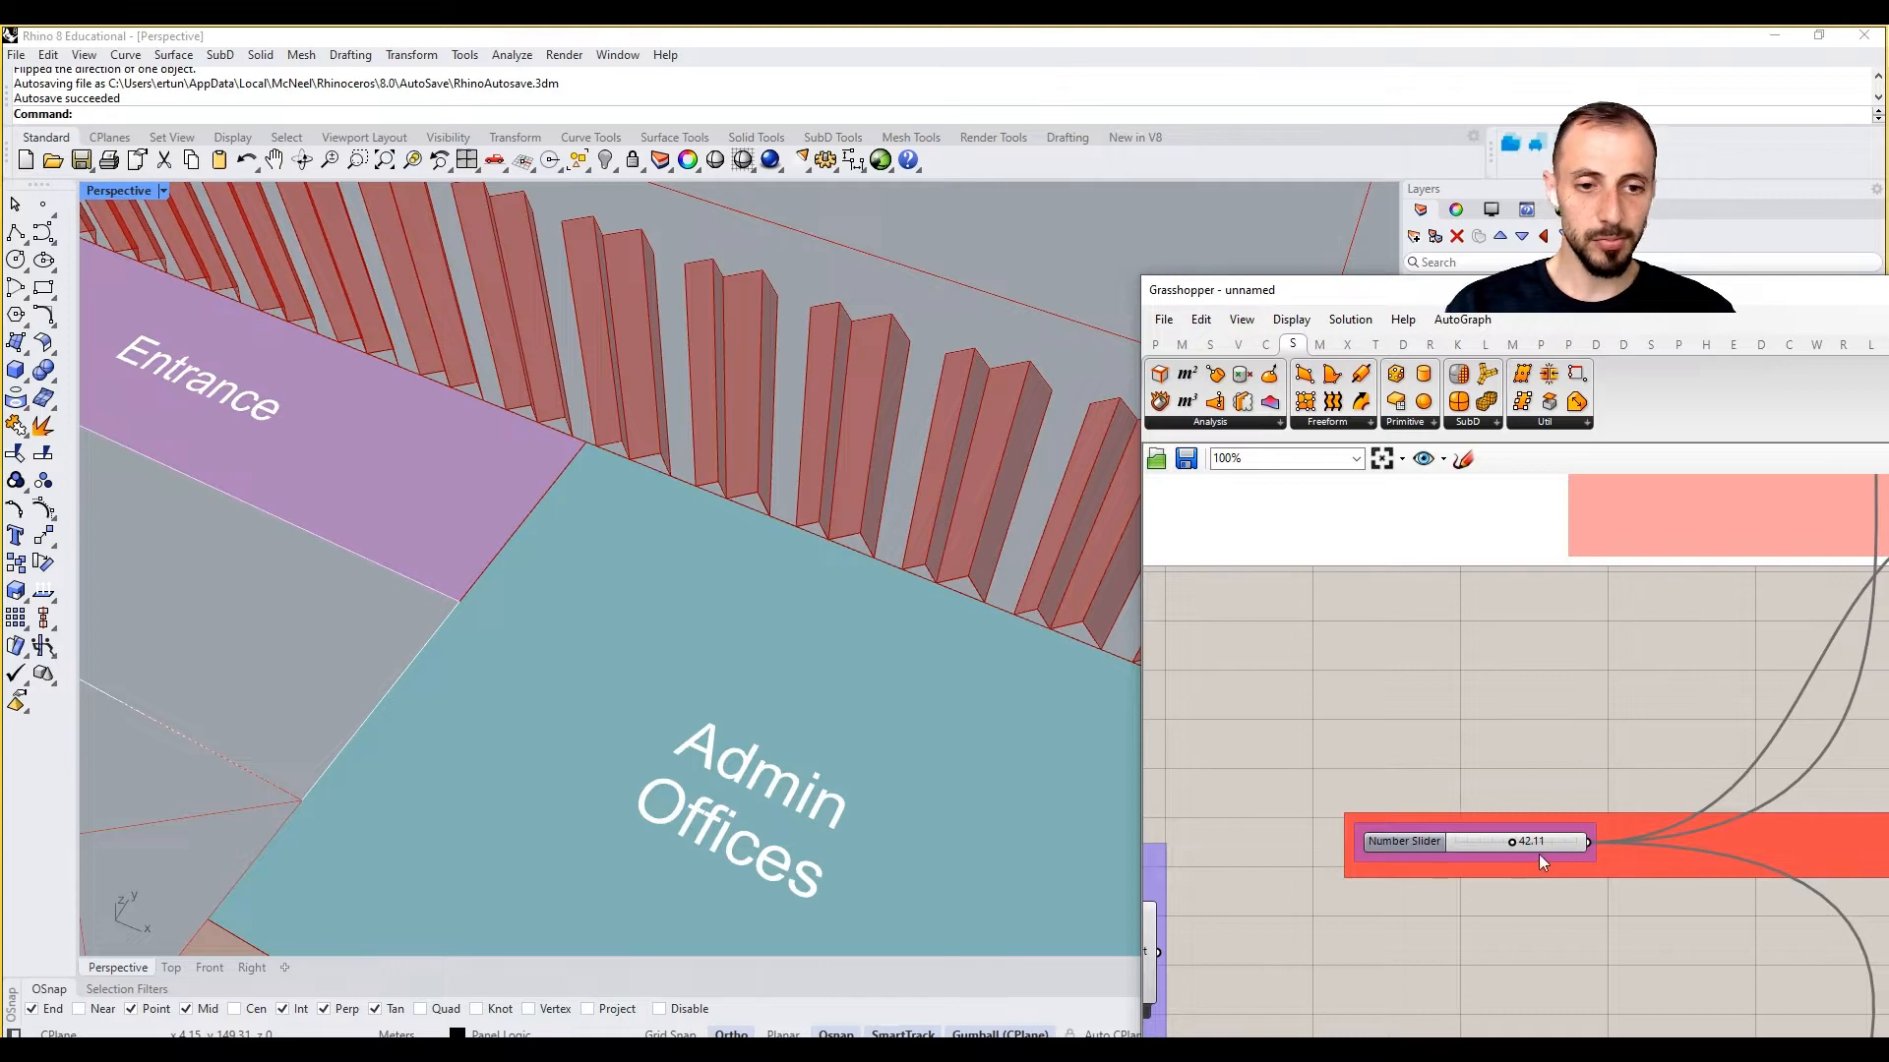
{"action": "scroll", "coordinate": [1540, 853], "scroll_direction": "down", "scroll_amount": 3}
{"action": "scroll", "coordinate": [1707, 705], "scroll_direction": "up", "scroll_amount": 3}
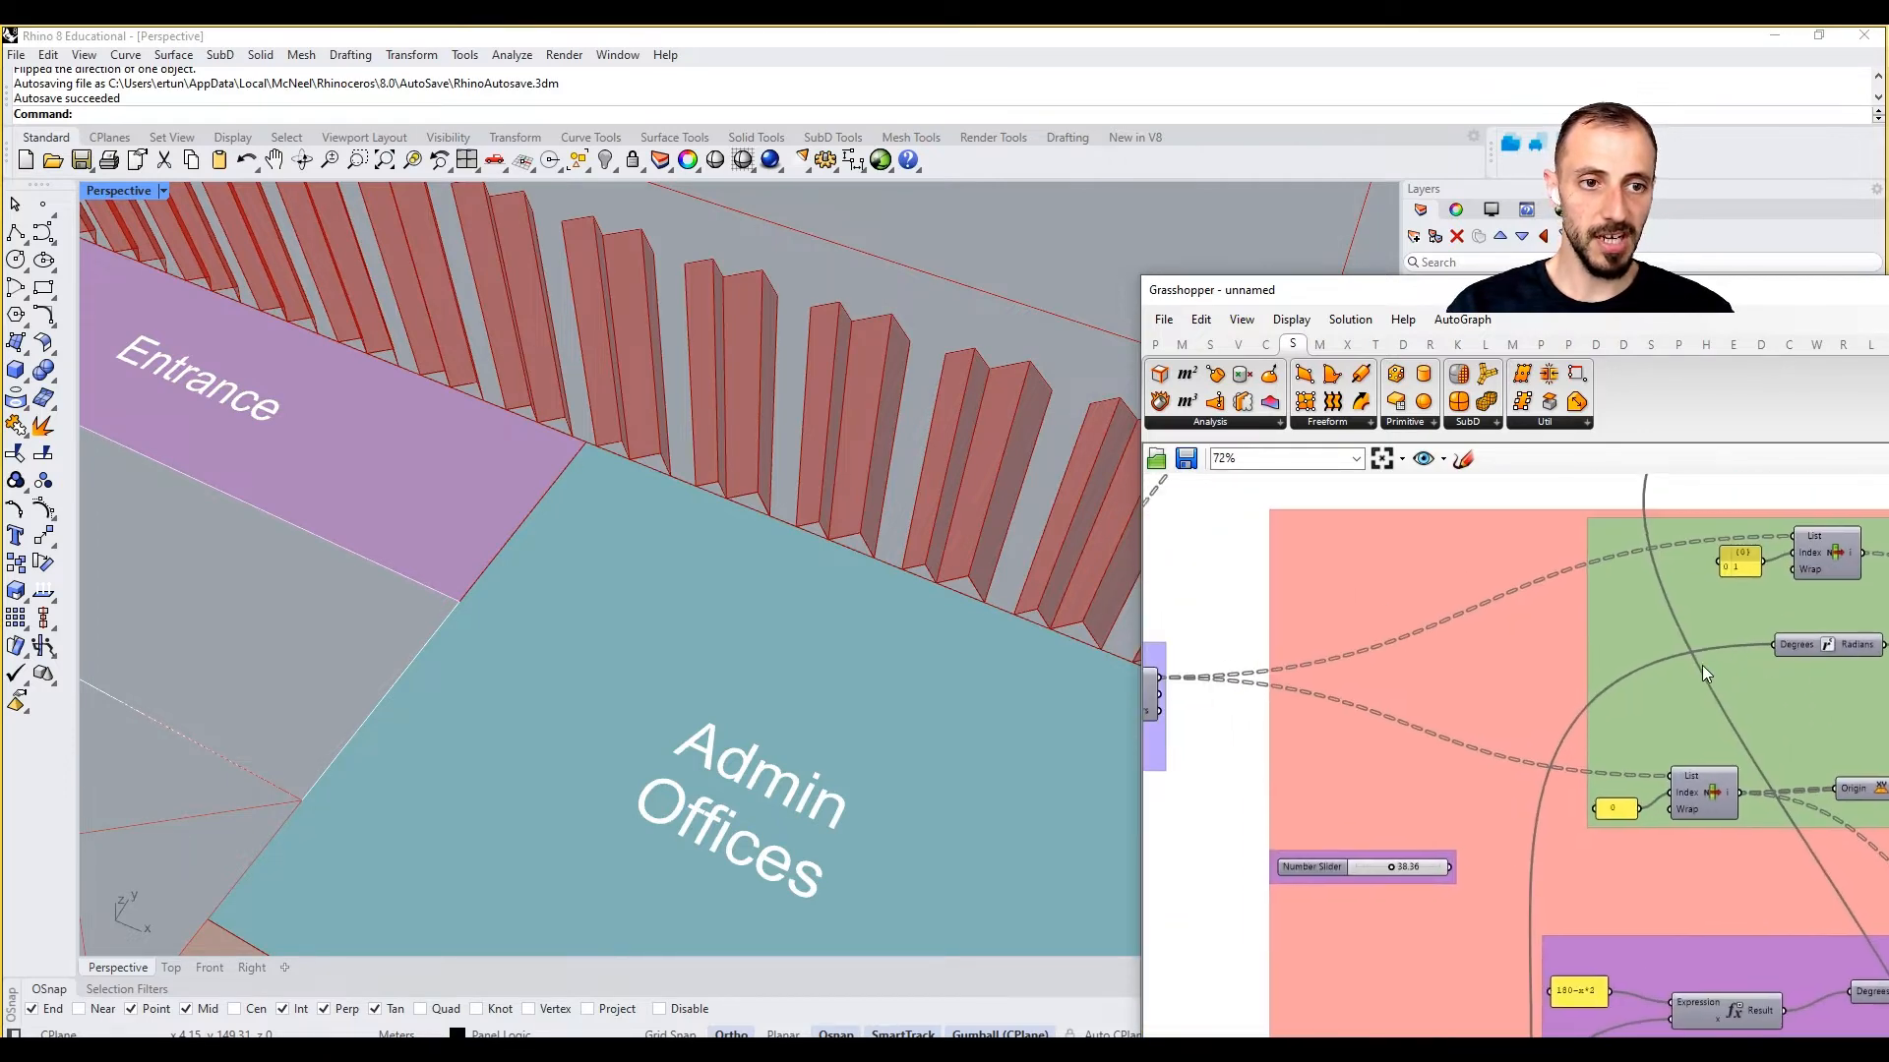
{"action": "scroll", "coordinate": [1326, 681], "scroll_direction": "up", "scroll_amount": 3}
{"action": "mouse_move", "coordinate": [1326, 680]}
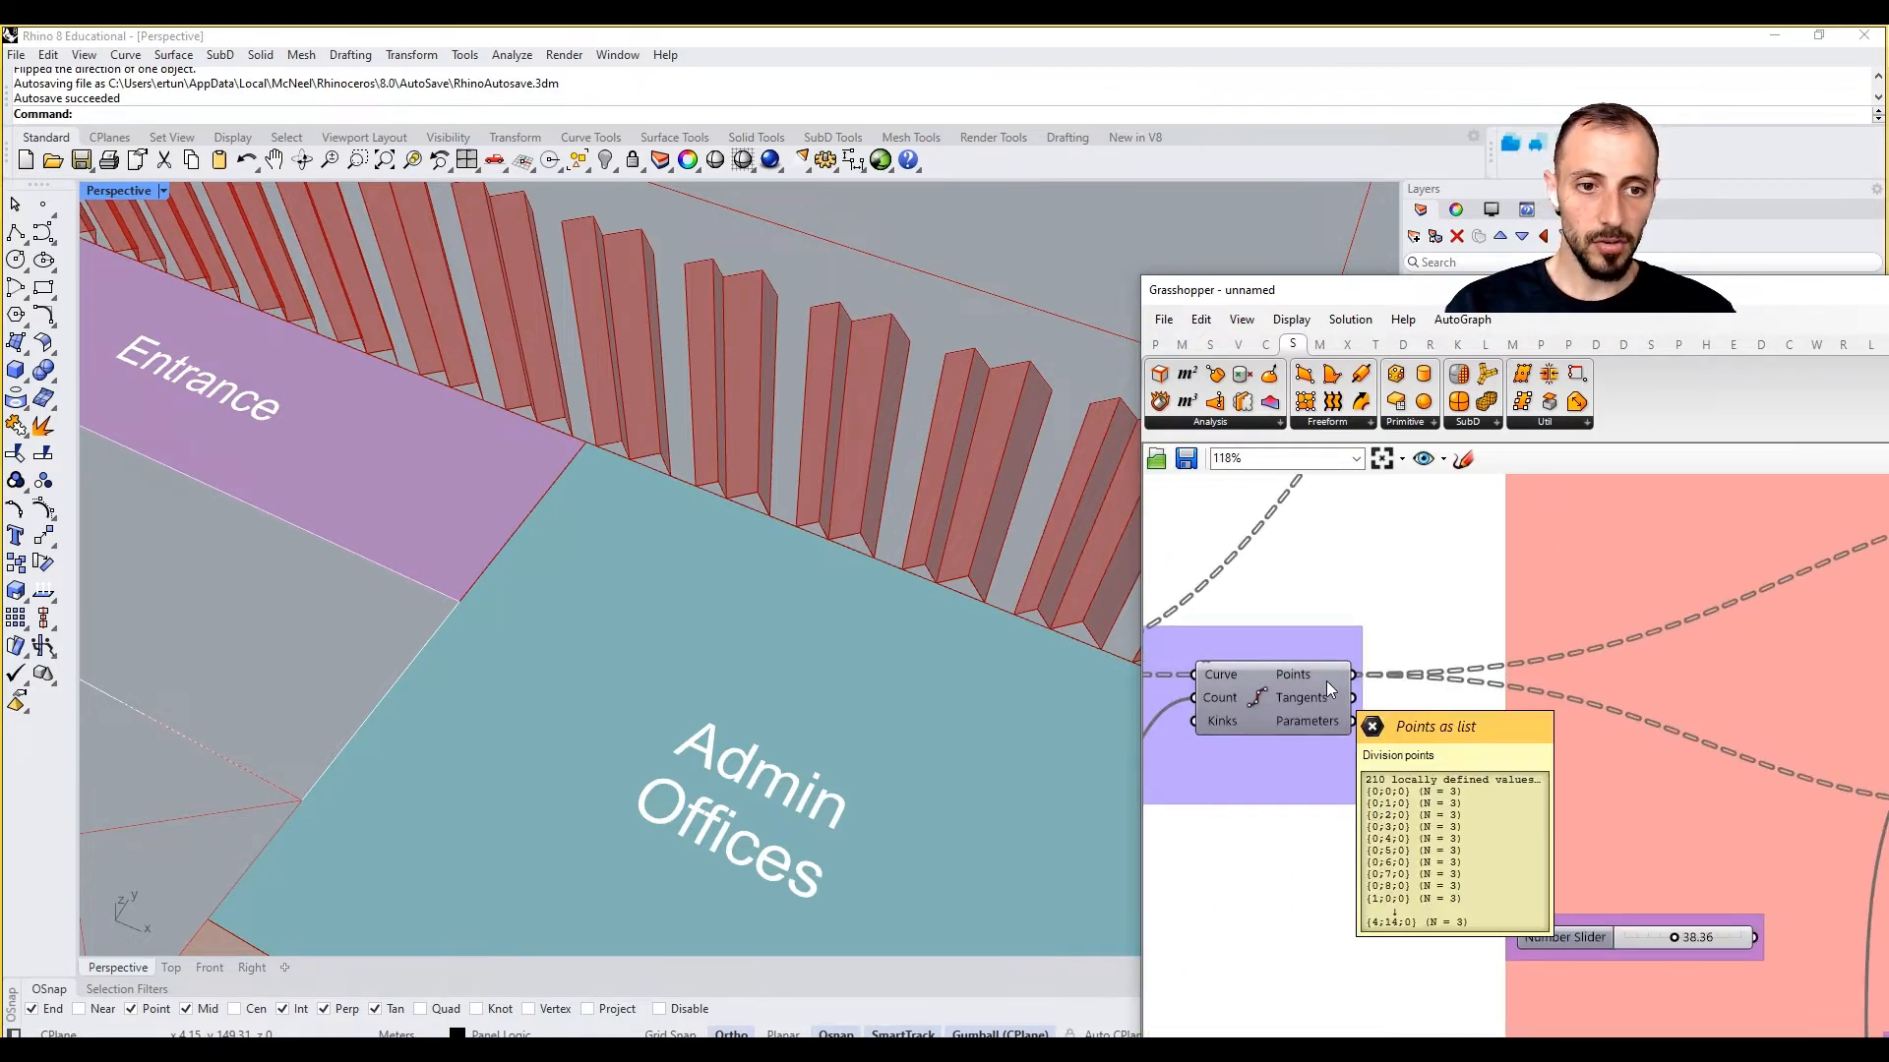
{"action": "right_click_drag", "start_coordinate": [1326, 681], "coordinate": [1819, 711]}
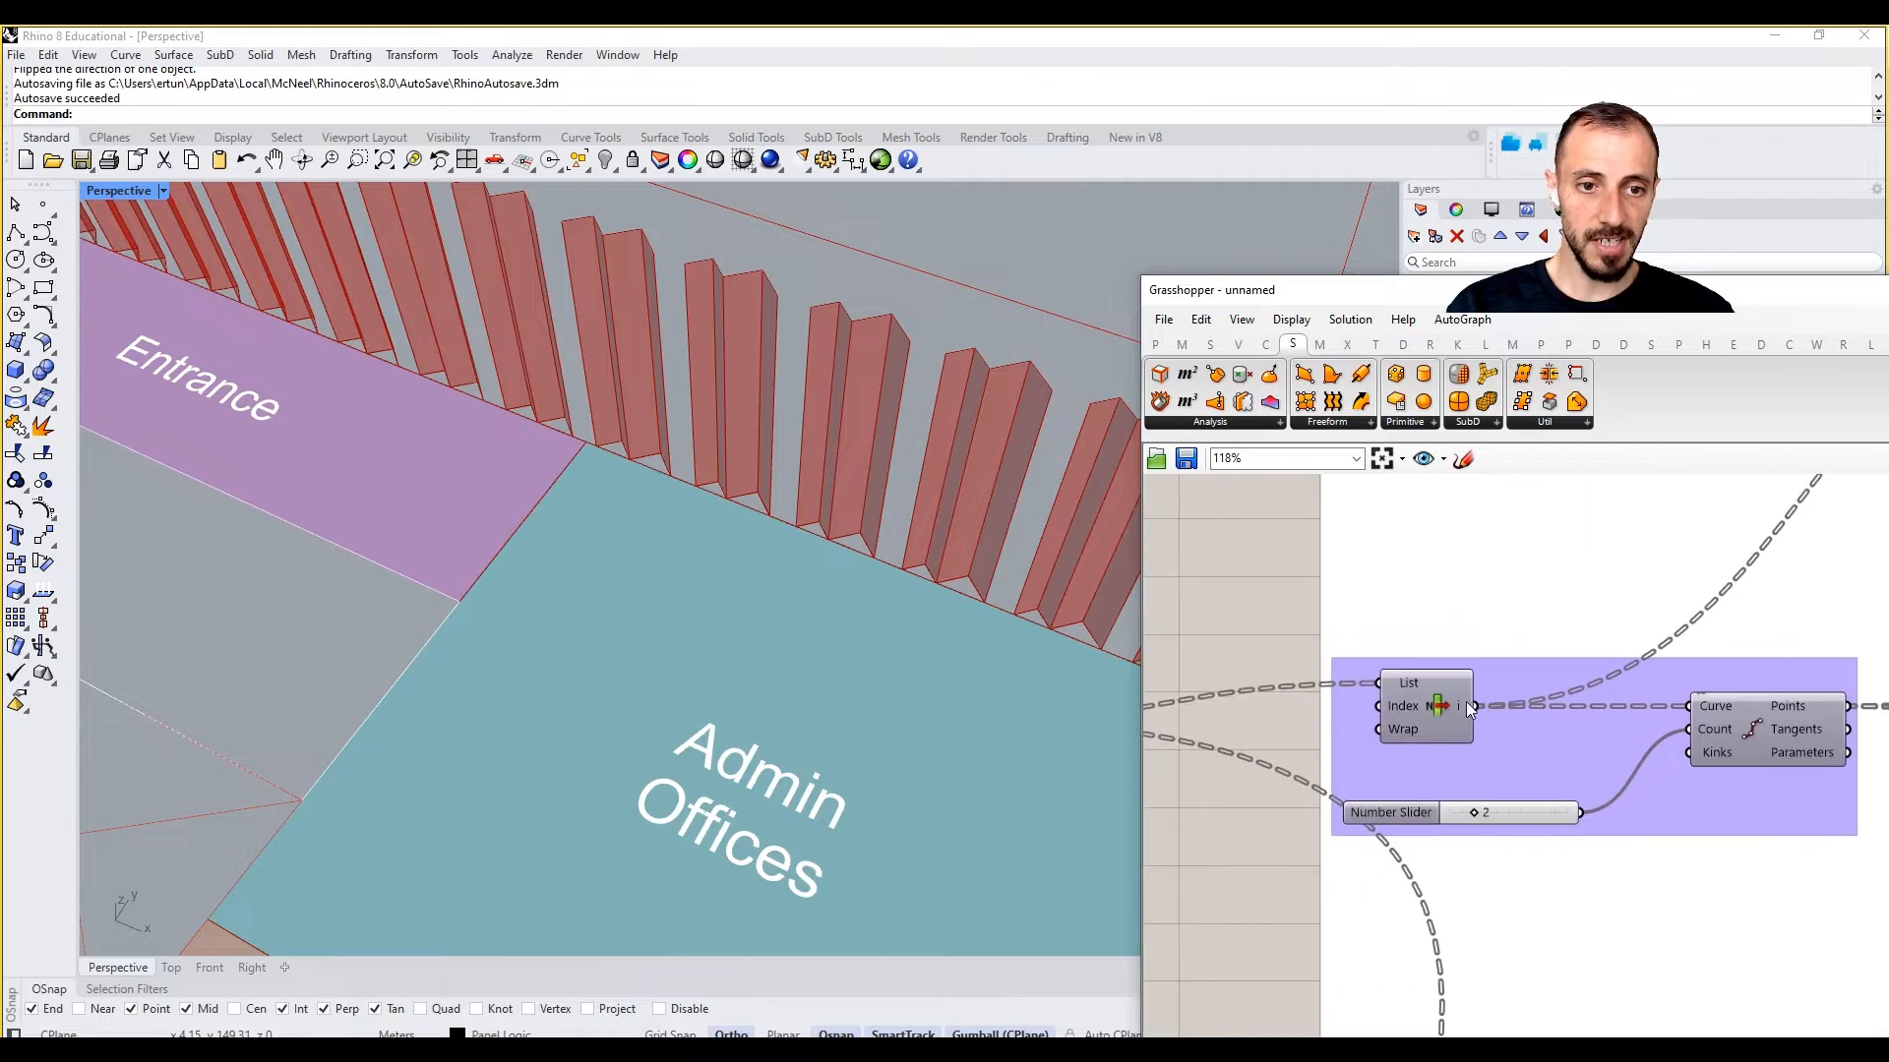
{"action": "scroll", "coordinate": [1357, 757], "scroll_direction": "down", "scroll_amount": 5}
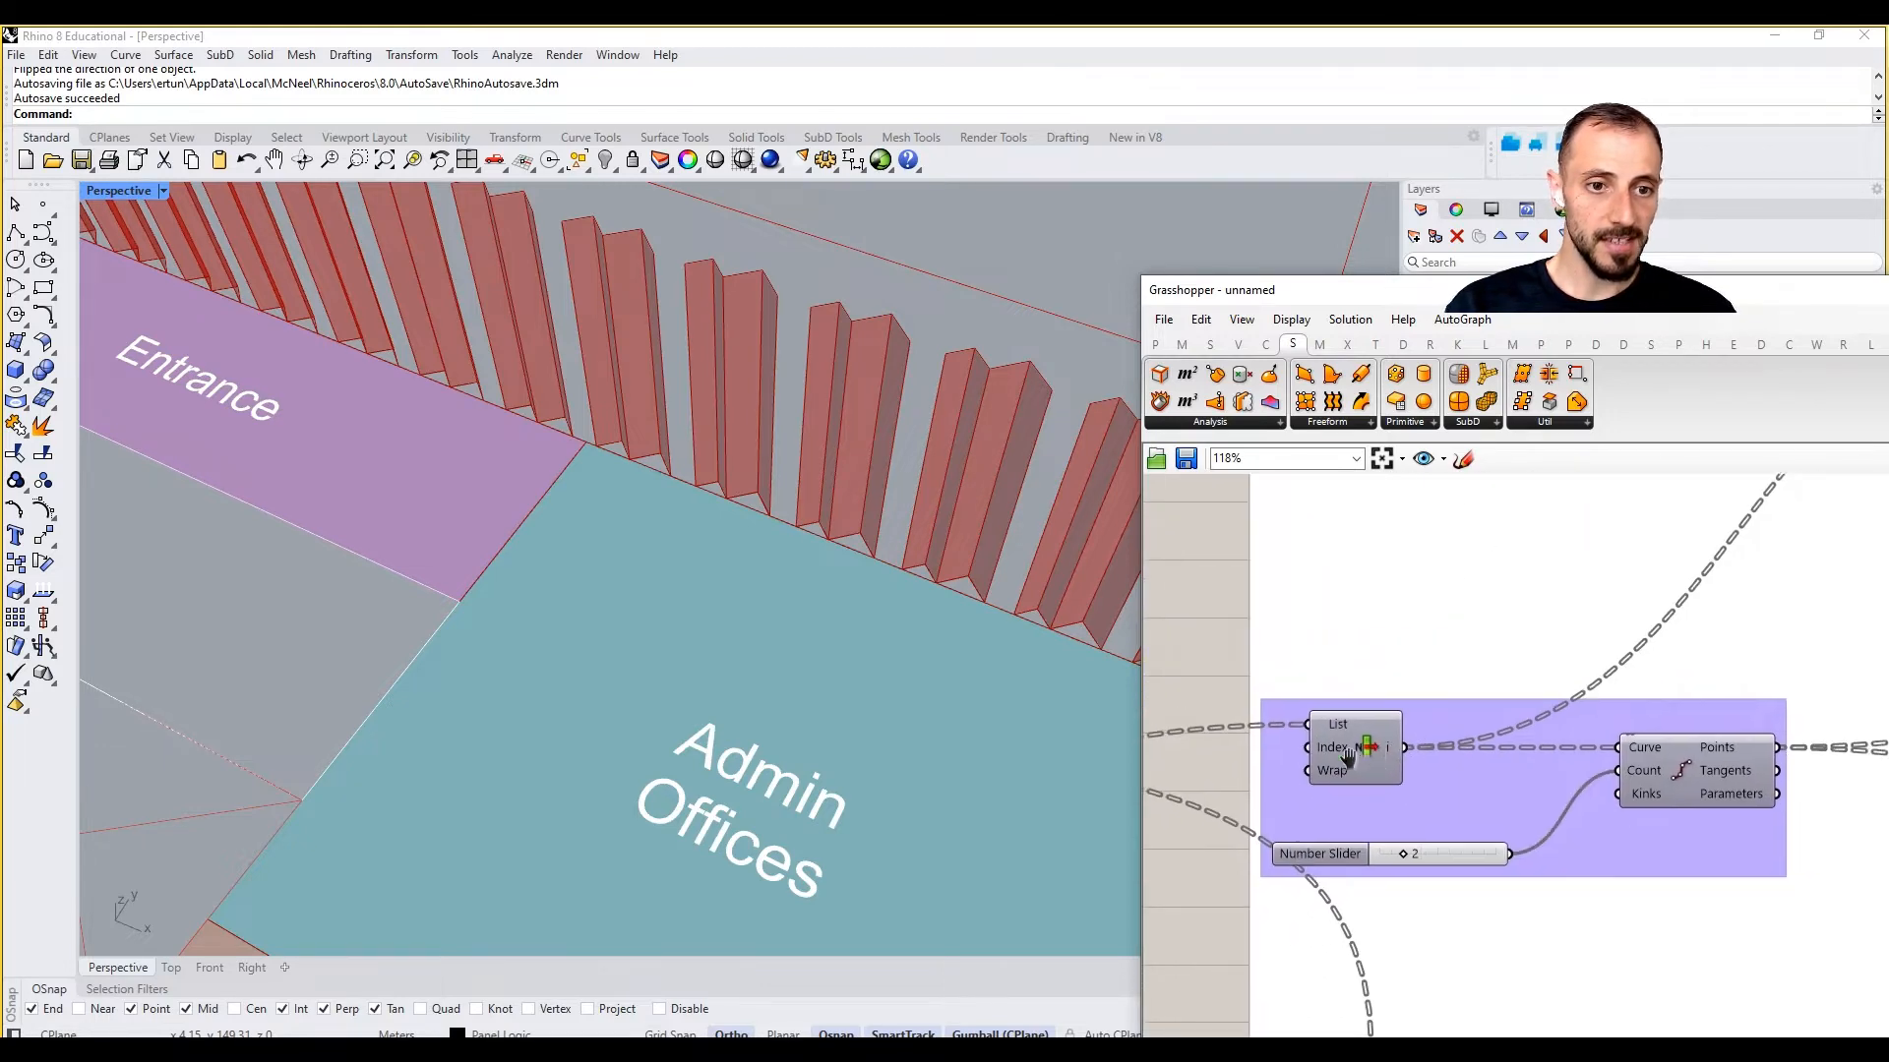
{"action": "scroll", "coordinate": [1348, 758], "scroll_direction": "up", "scroll_amount": 4}
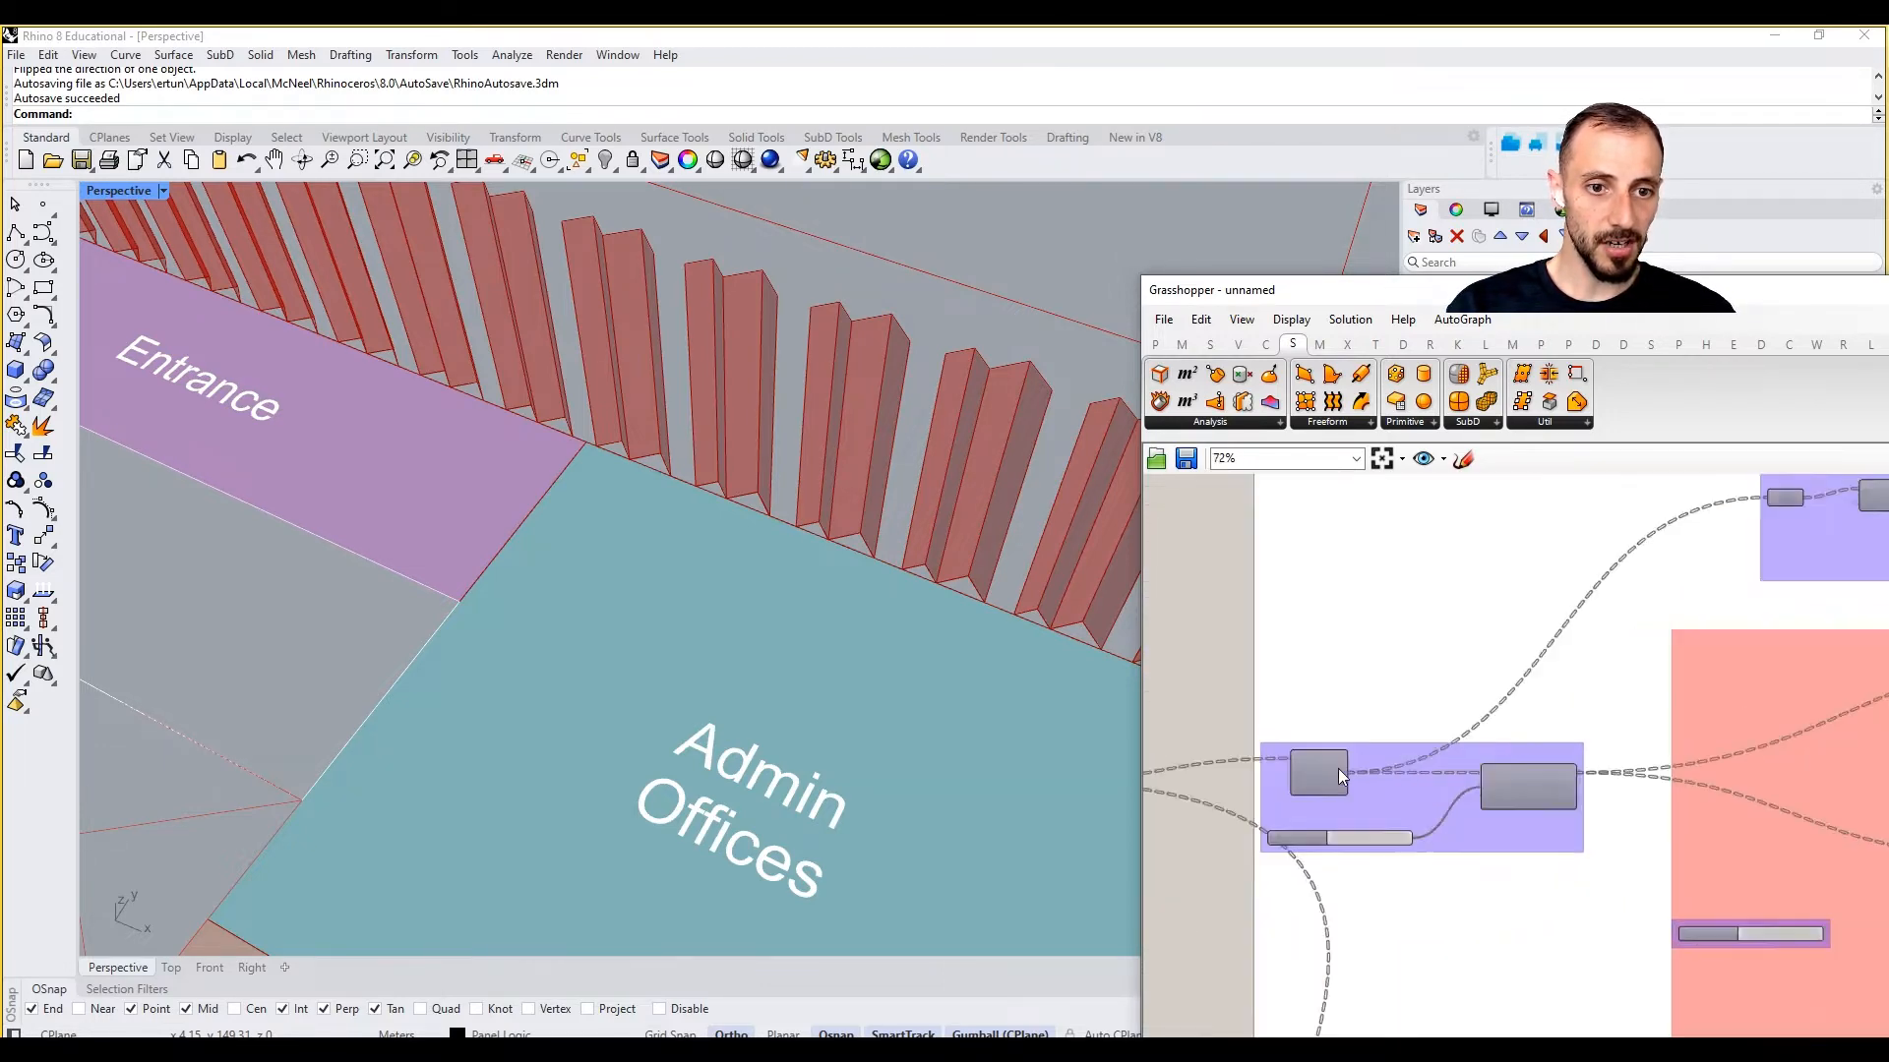
{"action": "mouse_move", "coordinate": [1341, 769]}
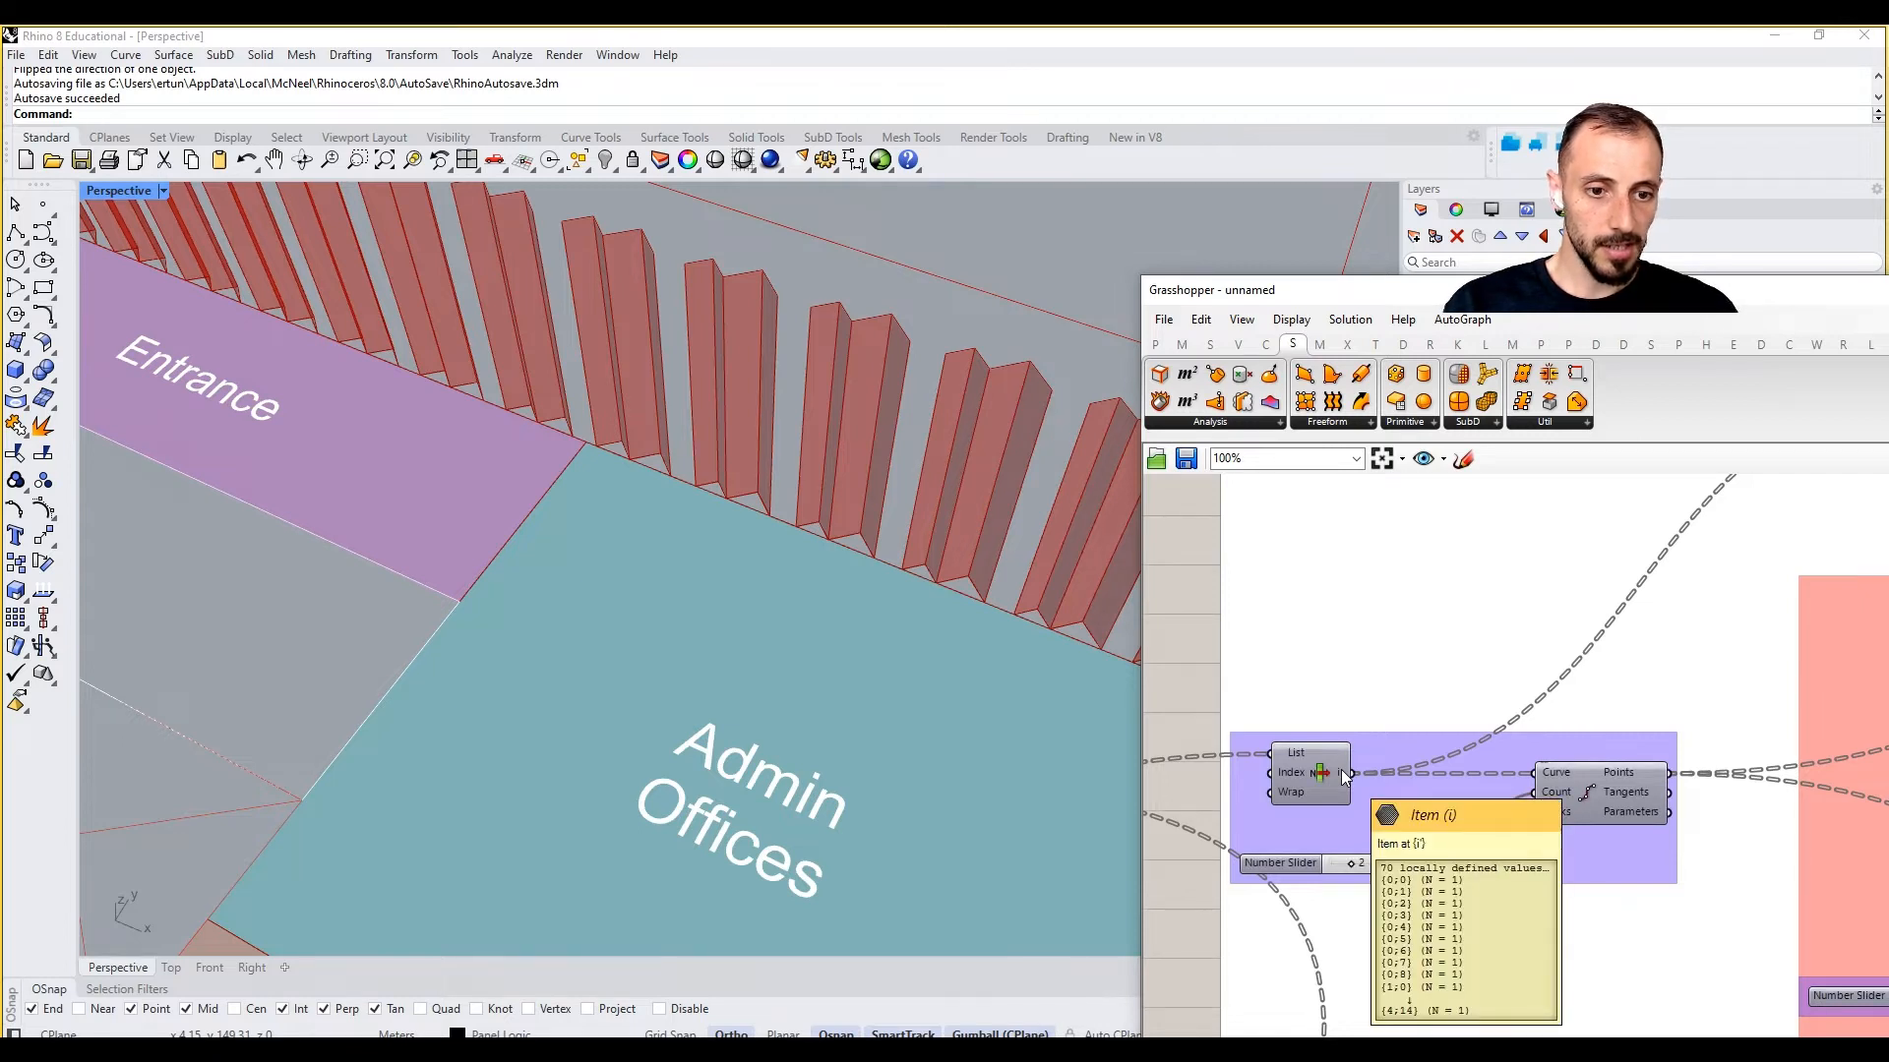
{"action": "scroll", "coordinate": [1345, 776], "scroll_direction": "down", "scroll_amount": 4}
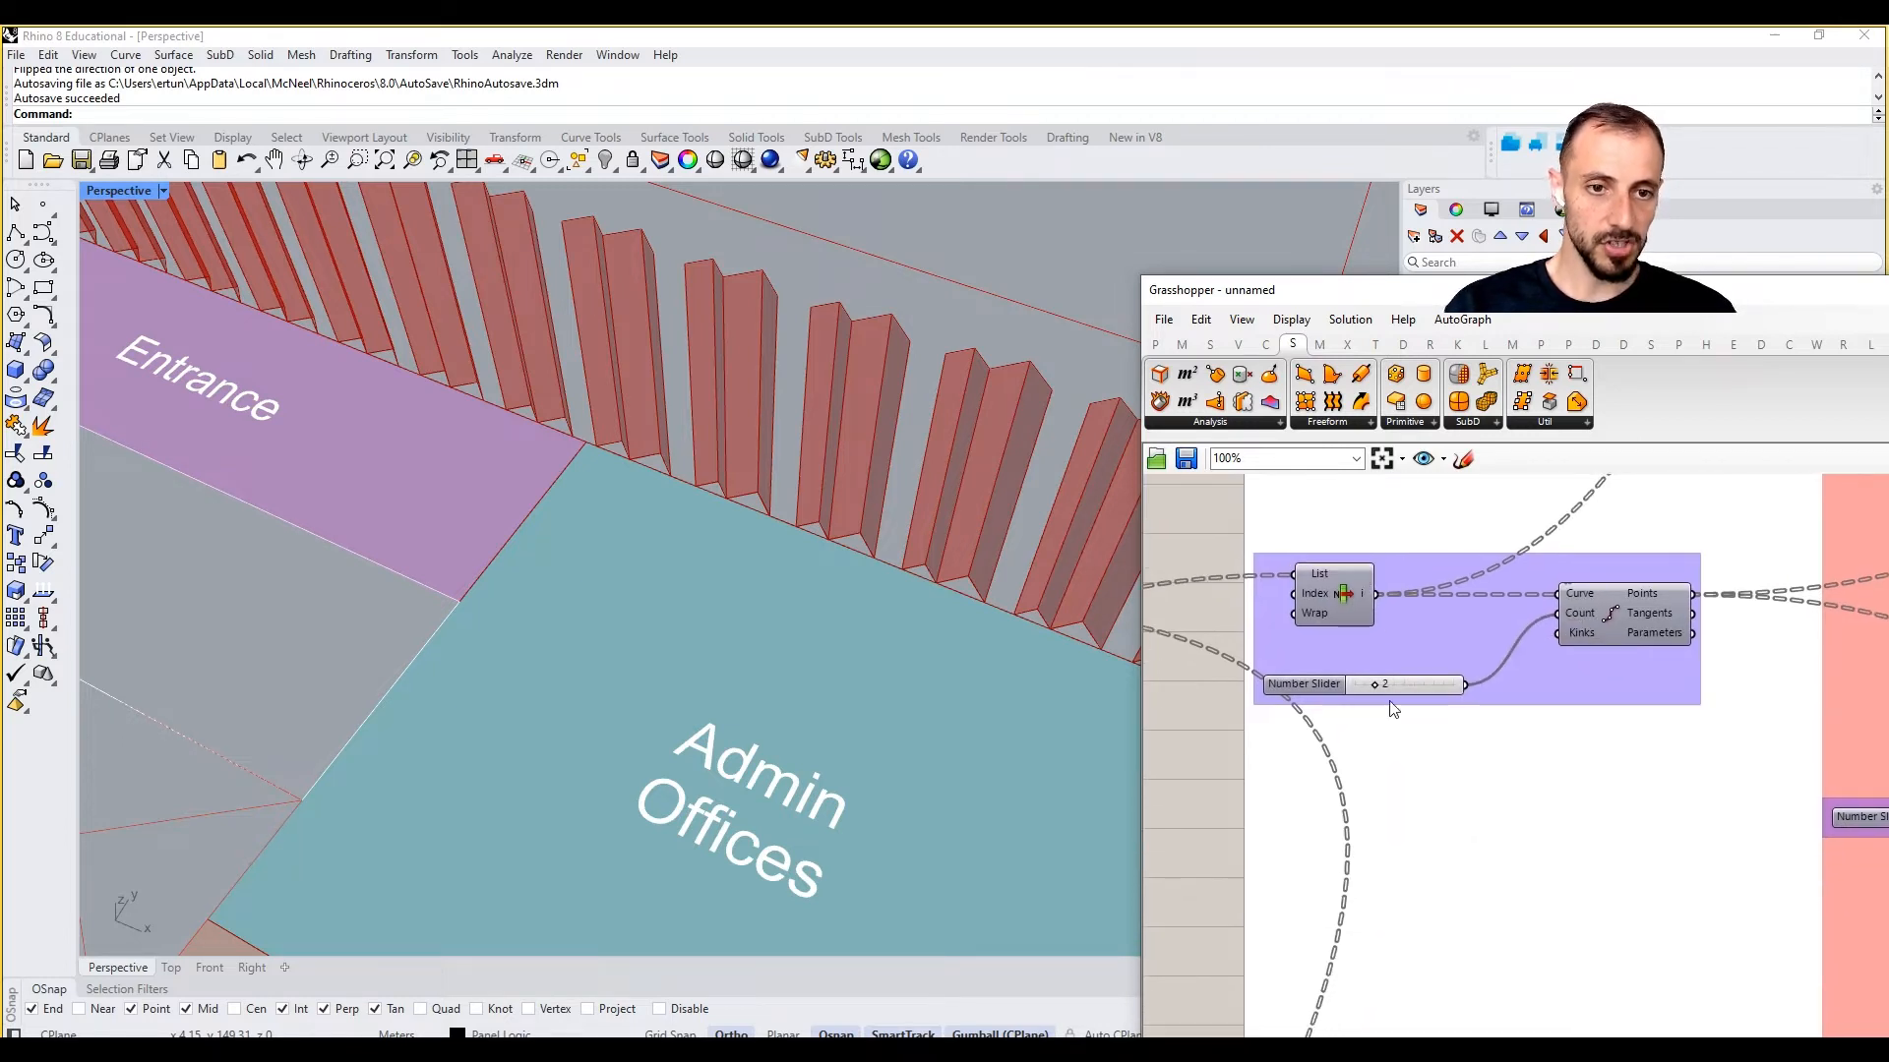
Step: Add a Panel below the List Item group and connect the List Item output to it
{"action": "scroll", "coordinate": [1347, 718], "scroll_direction": "up", "scroll_amount": 3}
{"action": "double_click", "coordinate": [1342, 706]}
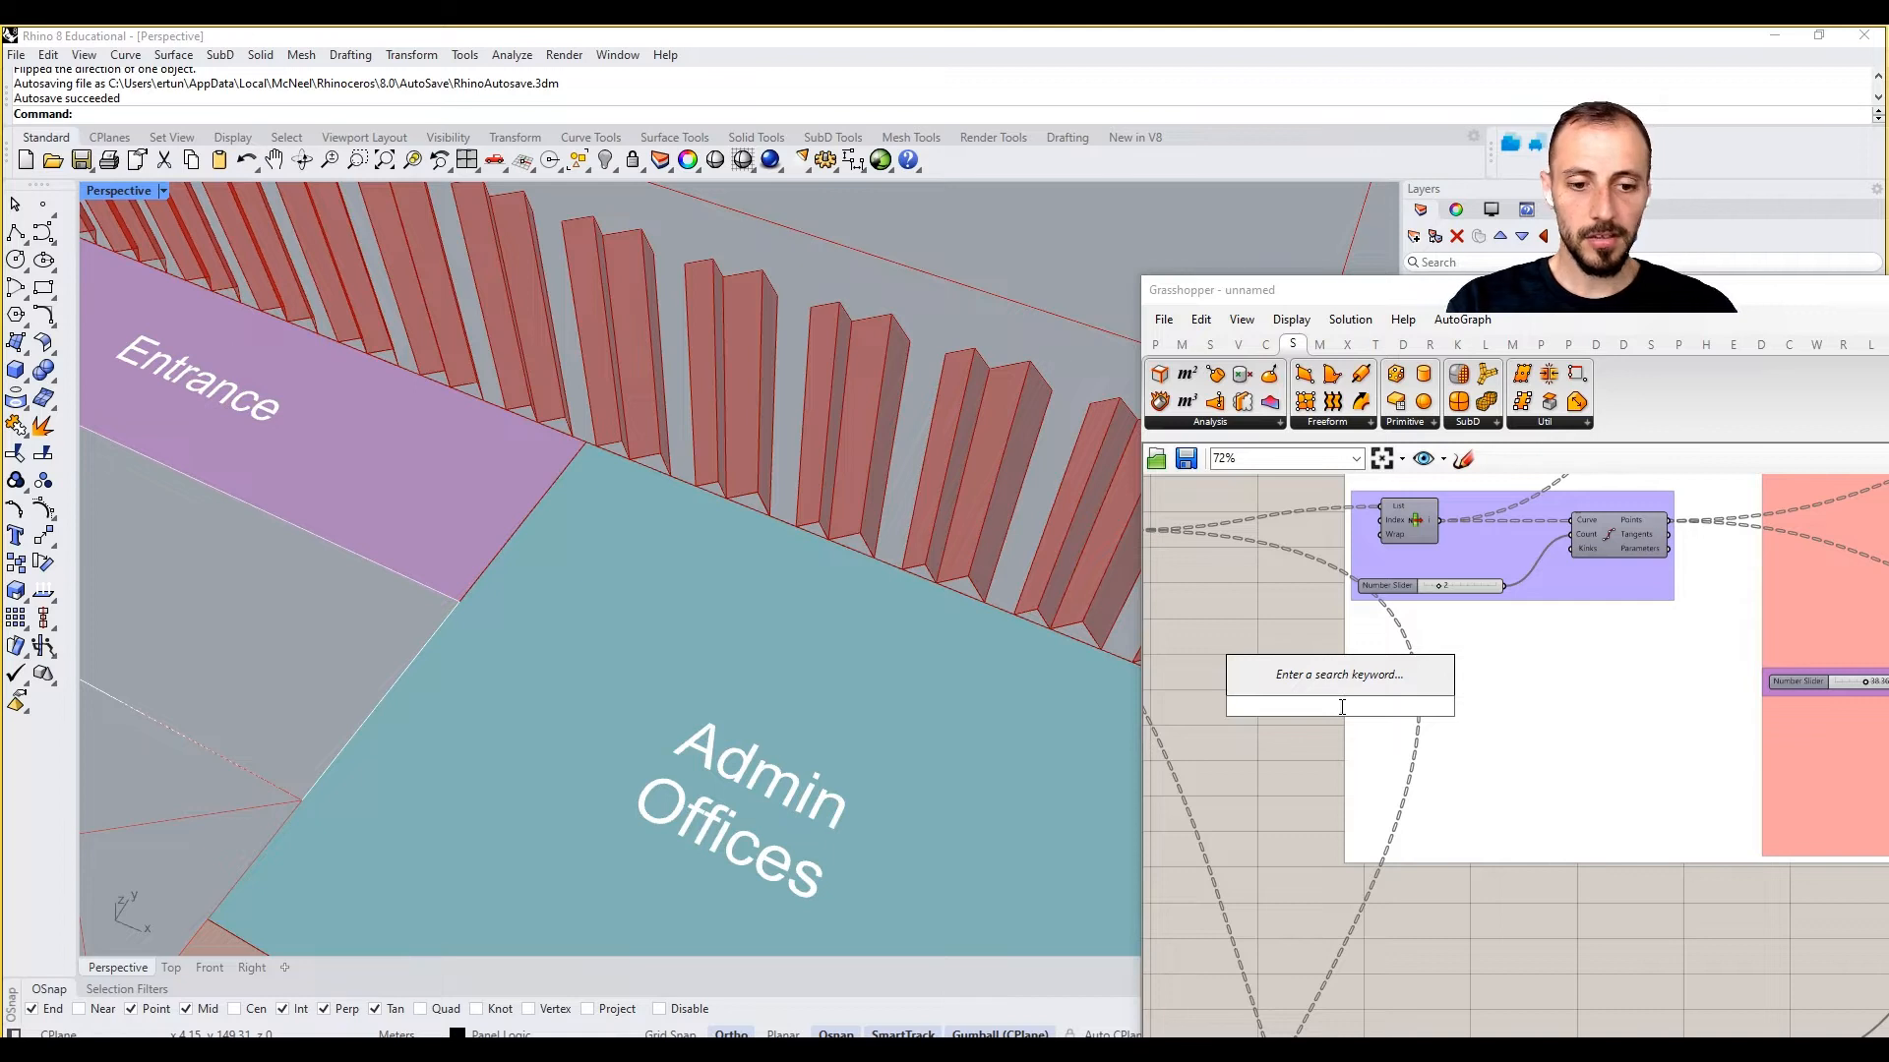
{"action": "type", "text": "panel"}
{"action": "key", "text": "Return"}
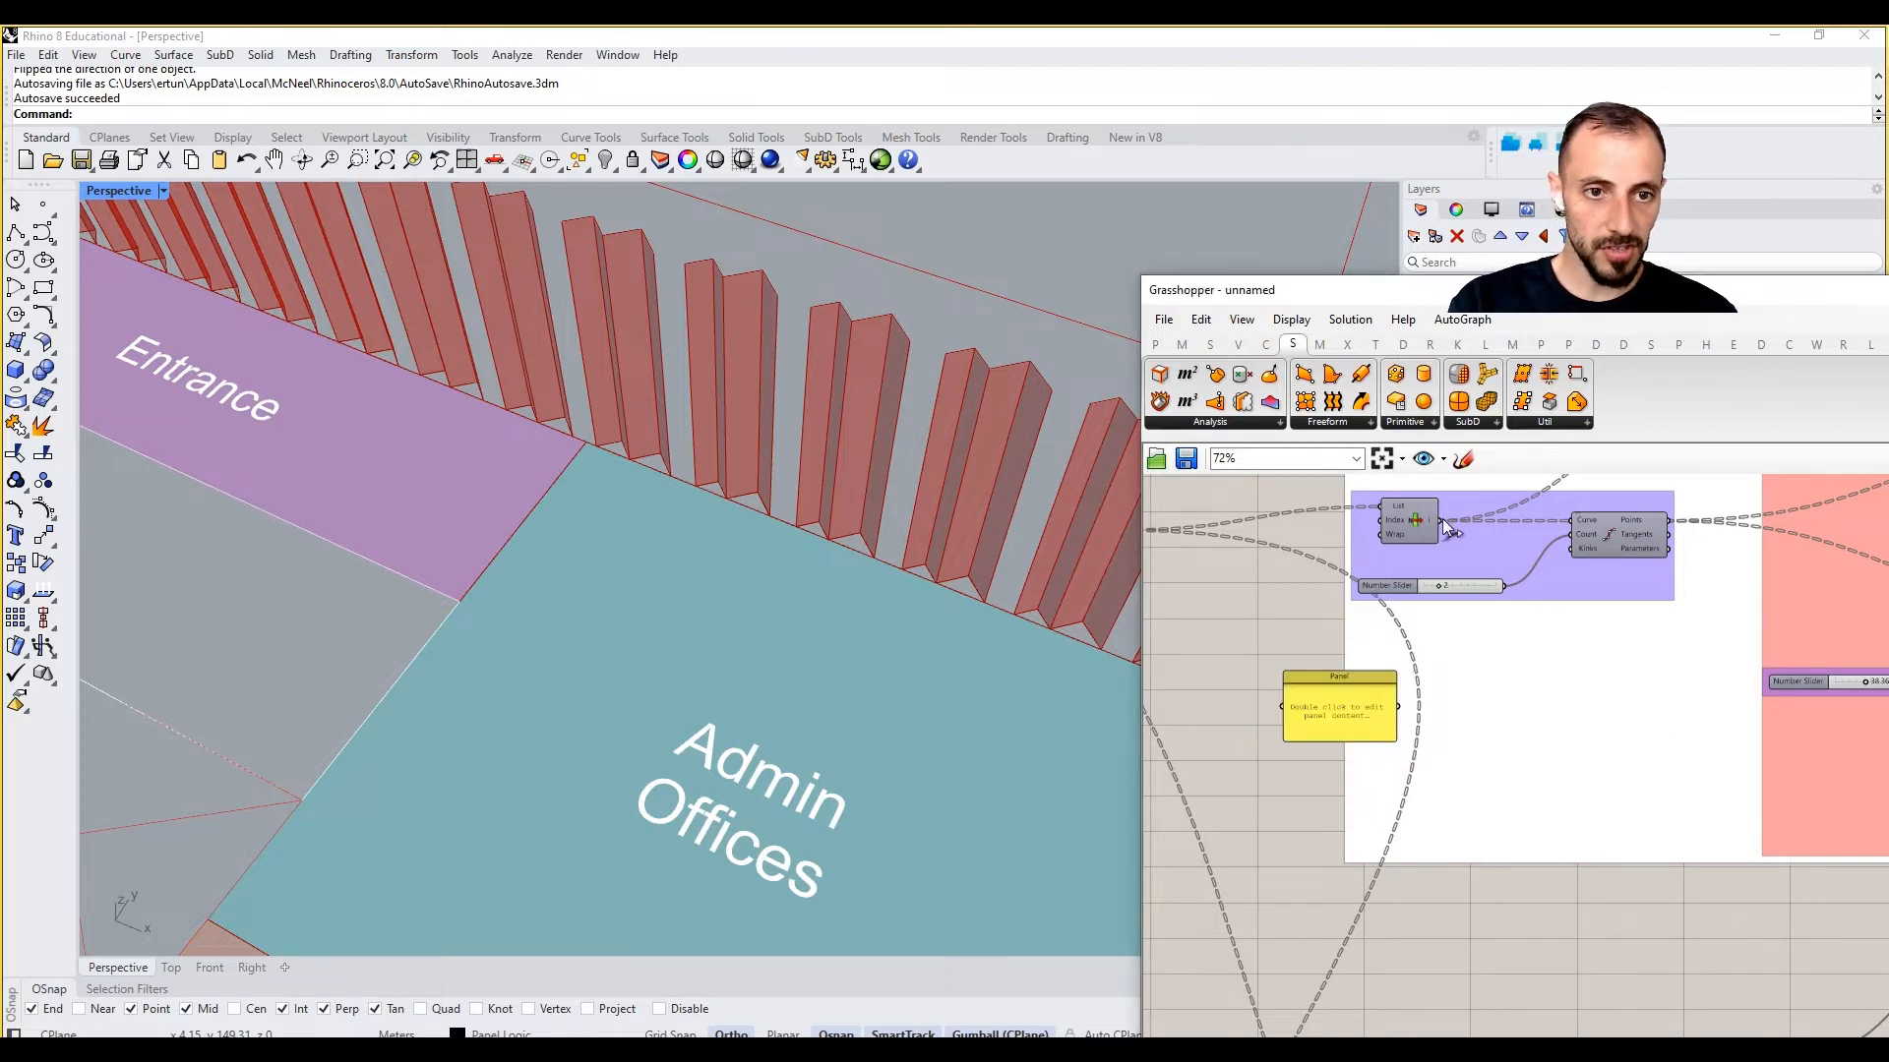
{"action": "left_click_drag", "start_coordinate": [1441, 521], "coordinate": [1287, 706]}
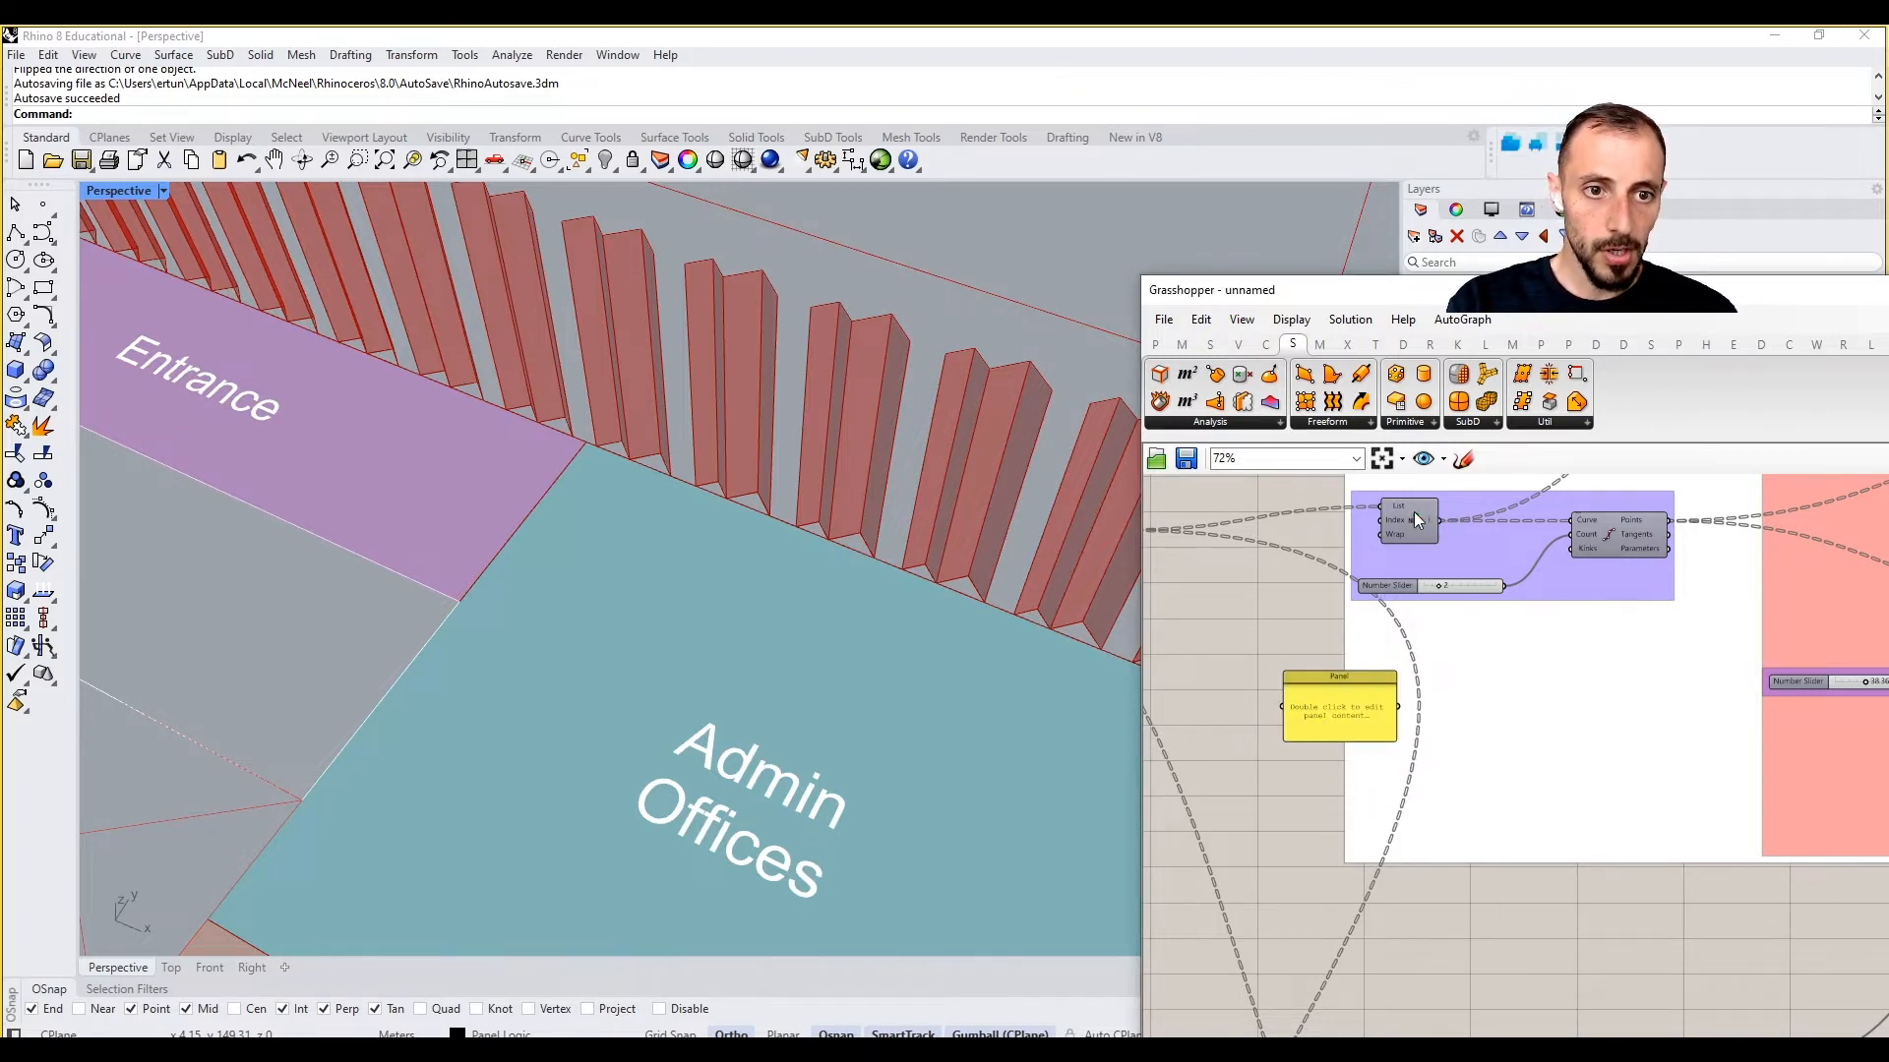
{"action": "left_click_drag", "start_coordinate": [1438, 520], "coordinate": [1727, 723]}
Step: Enlarge the Panel and scroll through the branch paths of the List Item curves
{"action": "scroll", "coordinate": [1416, 745], "scroll_direction": "up", "scroll_amount": 3}
{"action": "left_click_drag", "start_coordinate": [1728, 646], "coordinate": [1731, 671]}
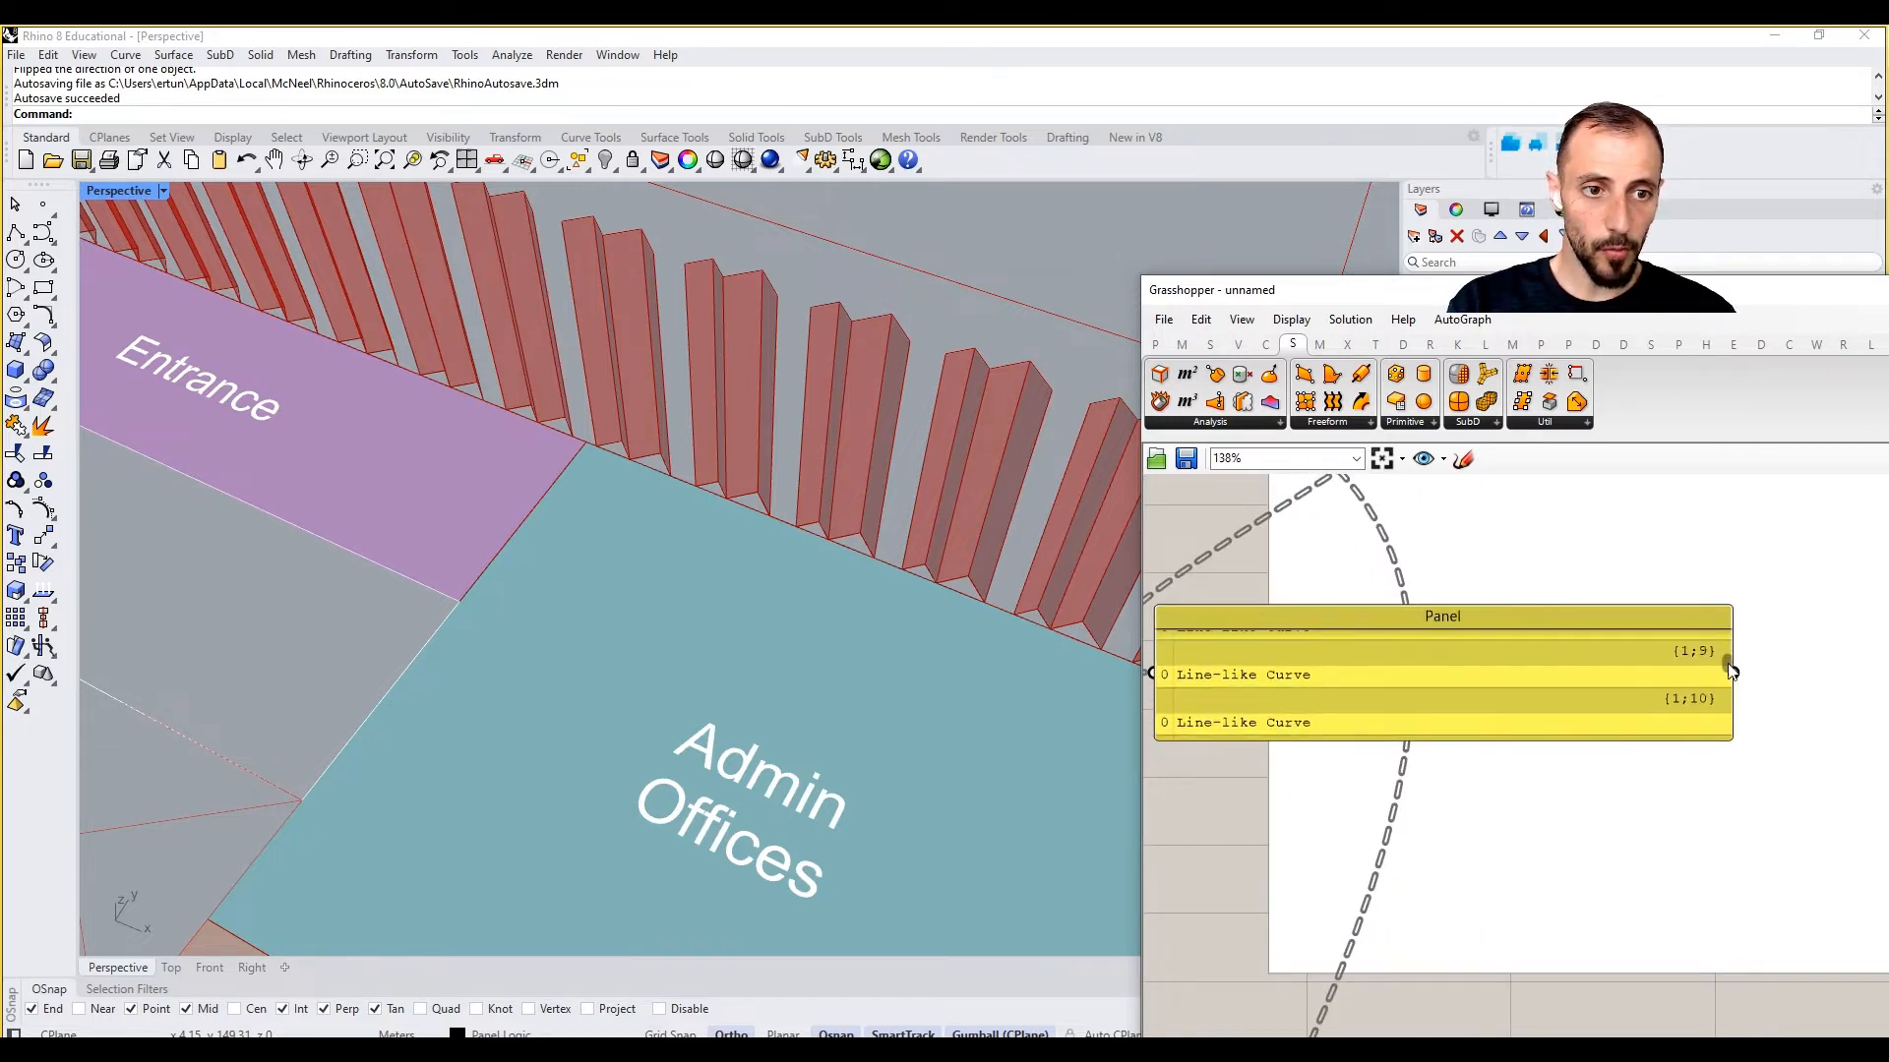
{"action": "left_click_drag", "start_coordinate": [1692, 750], "coordinate": [1691, 930]}
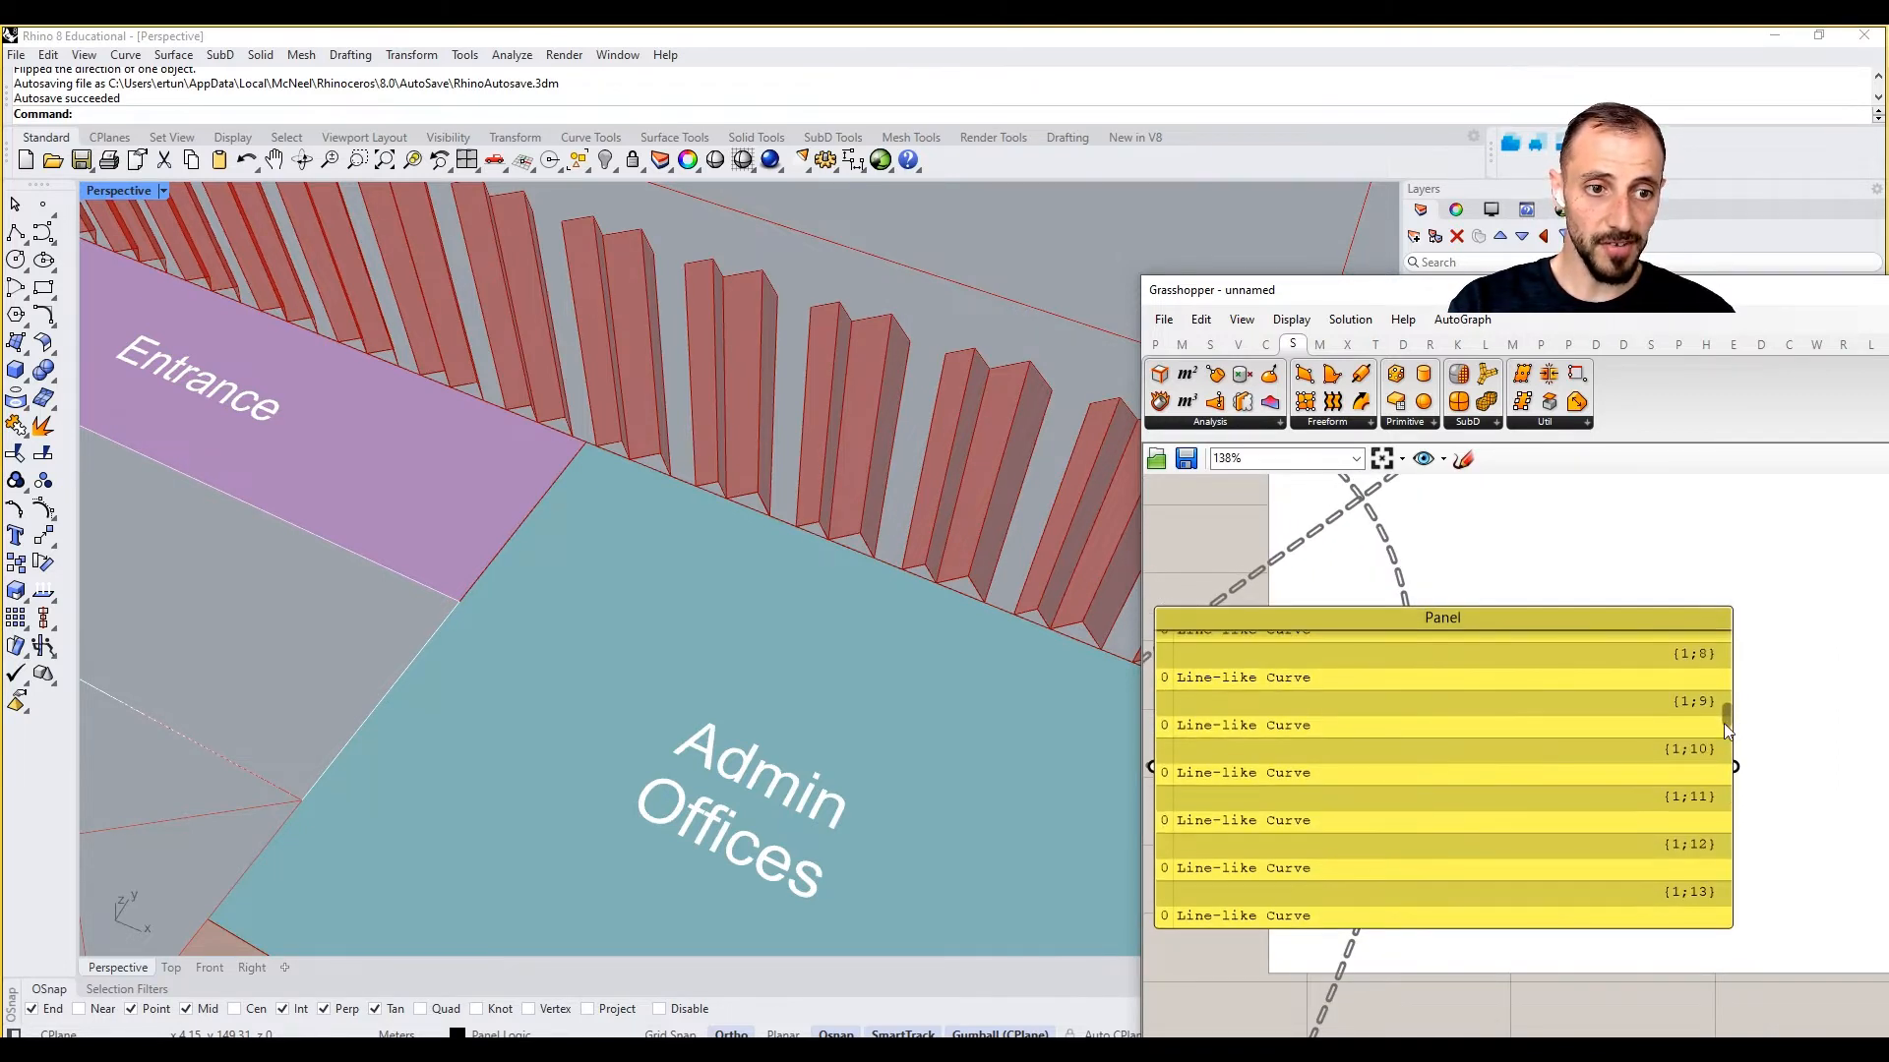
{"action": "left_click_drag", "start_coordinate": [1729, 713], "coordinate": [1721, 918]}
{"action": "scroll", "coordinate": [1558, 852], "scroll_direction": "down", "scroll_amount": 8}
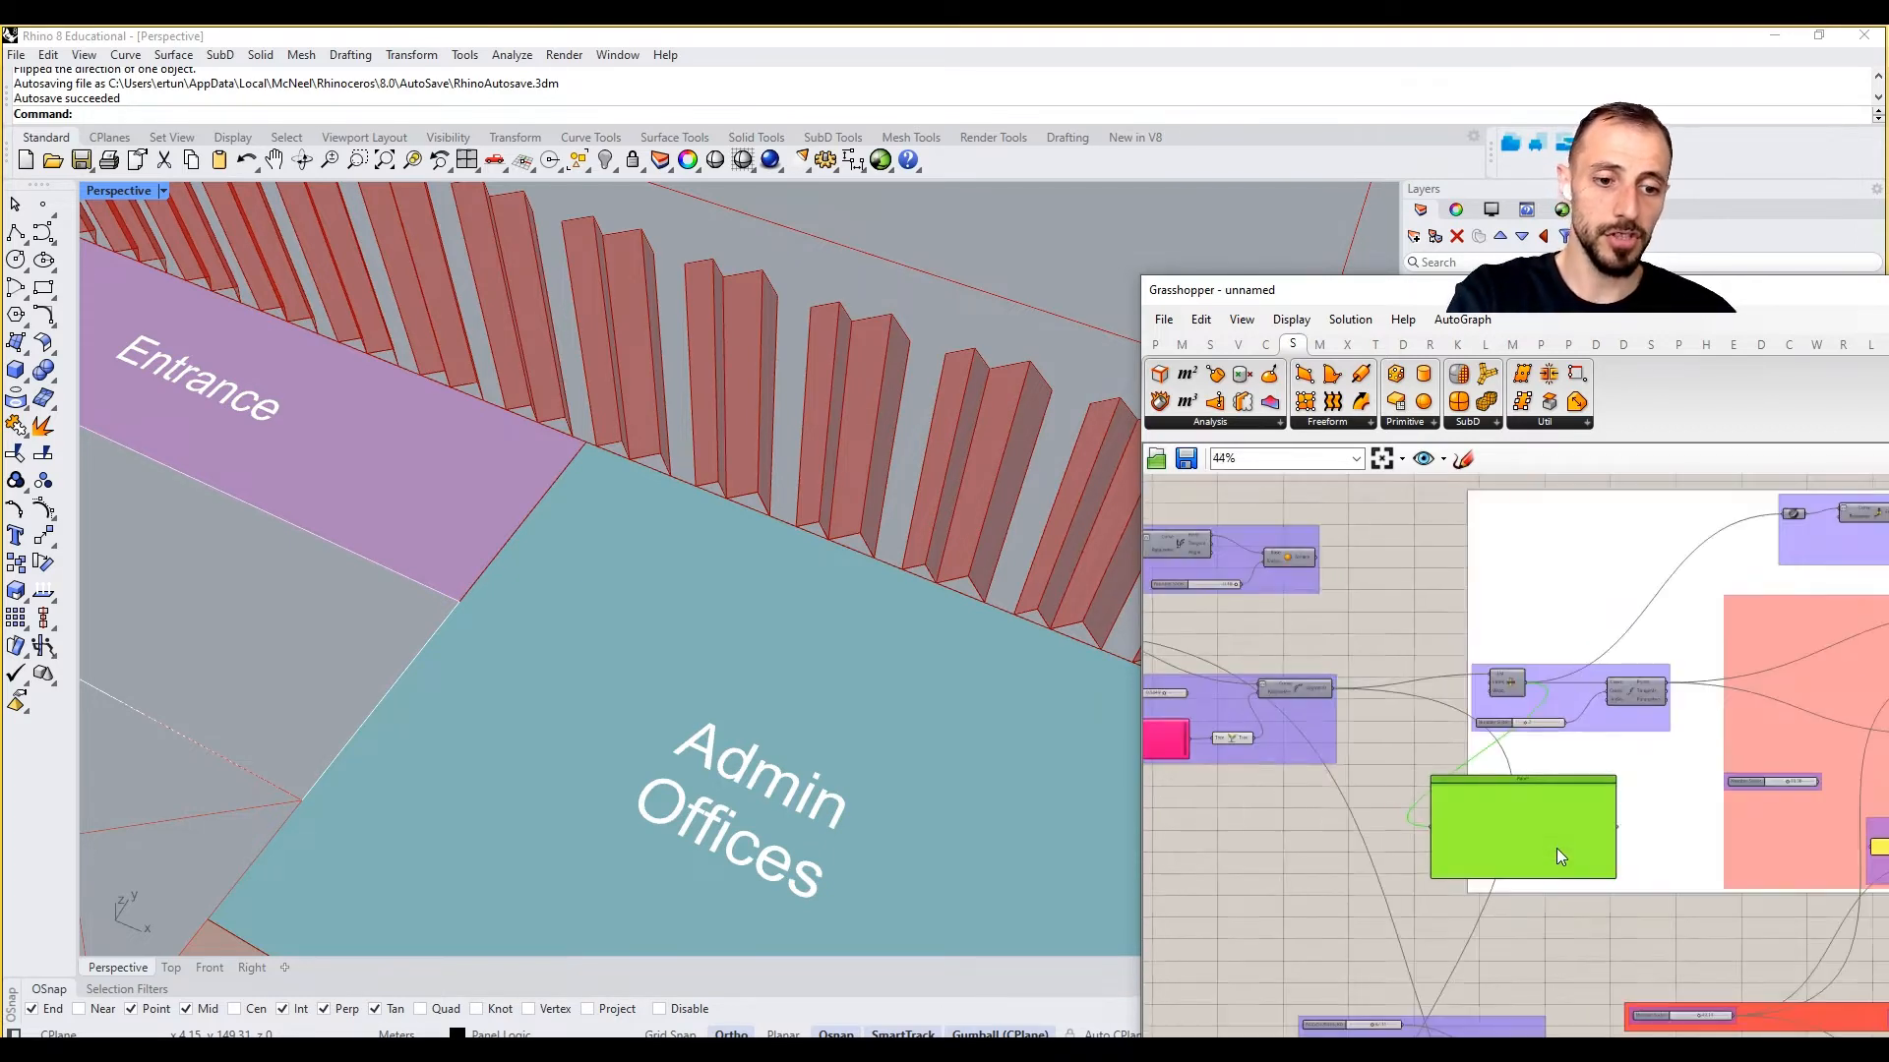
Step: Compare the room slider Entwine group with the data of the perimeter Curve parameter that feeds the definition
{"action": "scroll", "coordinate": [1468, 859], "scroll_direction": "up", "scroll_amount": 7}
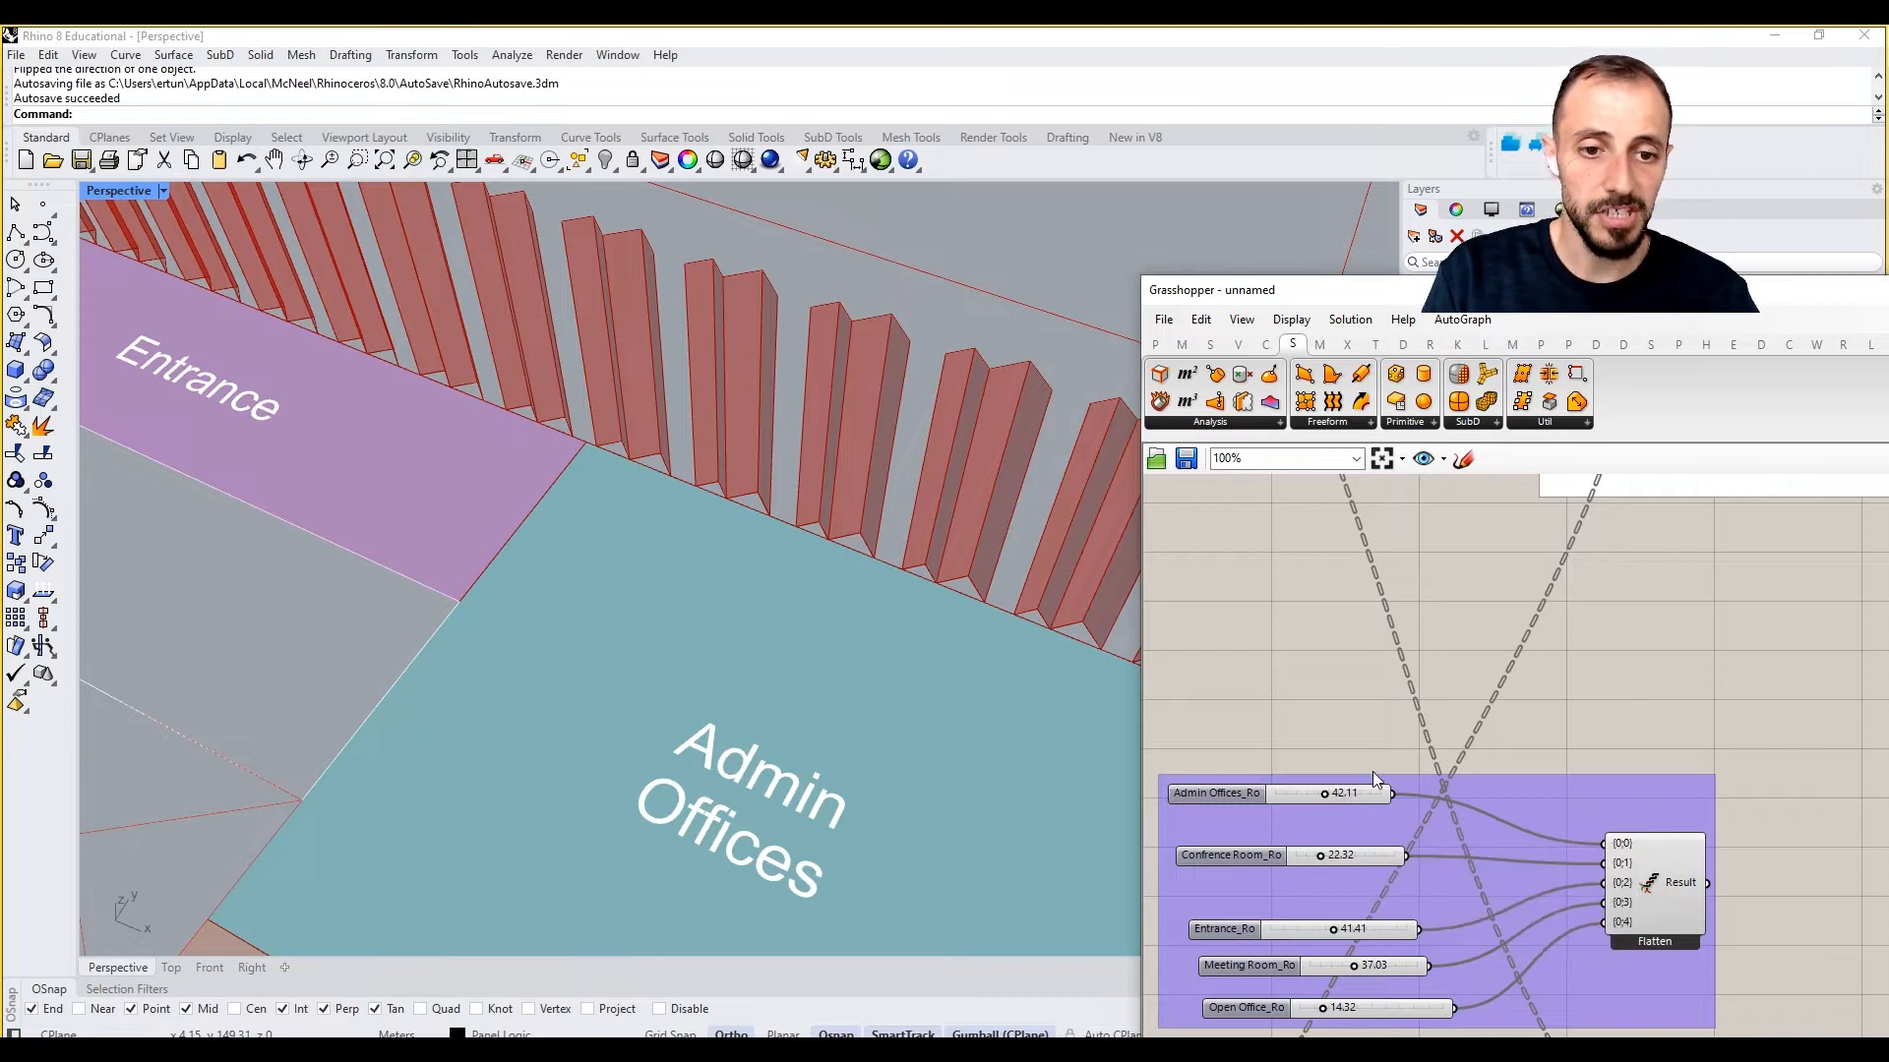
{"action": "scroll", "coordinate": [1013, 731], "scroll_direction": "down", "scroll_amount": 6}
{"action": "right_click_drag", "start_coordinate": [1424, 662], "coordinate": [1488, 763]}
{"action": "scroll", "coordinate": [1488, 762], "scroll_direction": "down", "scroll_amount": 6}
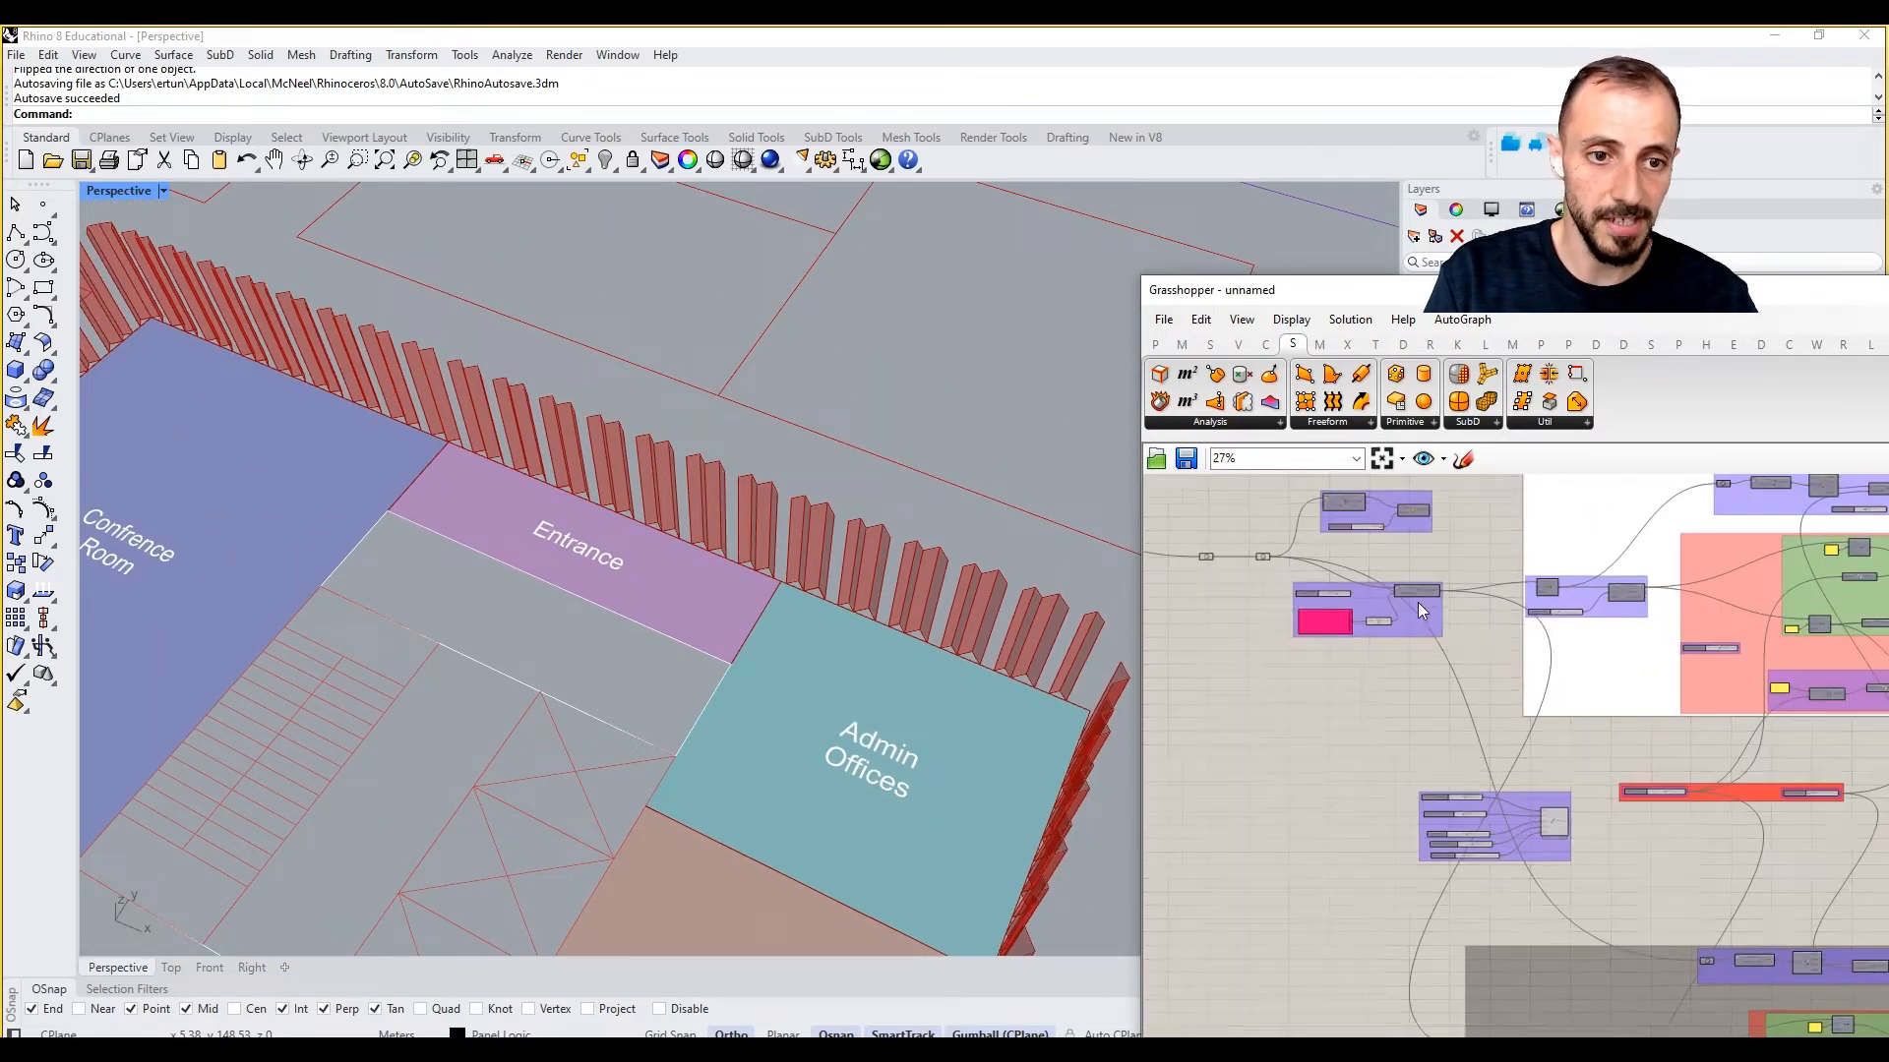
{"action": "scroll", "coordinate": [1419, 596], "scroll_direction": "up", "scroll_amount": 5}
{"action": "right_click_drag", "start_coordinate": [1345, 603], "coordinate": [1717, 620]}
{"action": "mouse_move", "coordinate": [1377, 513]}
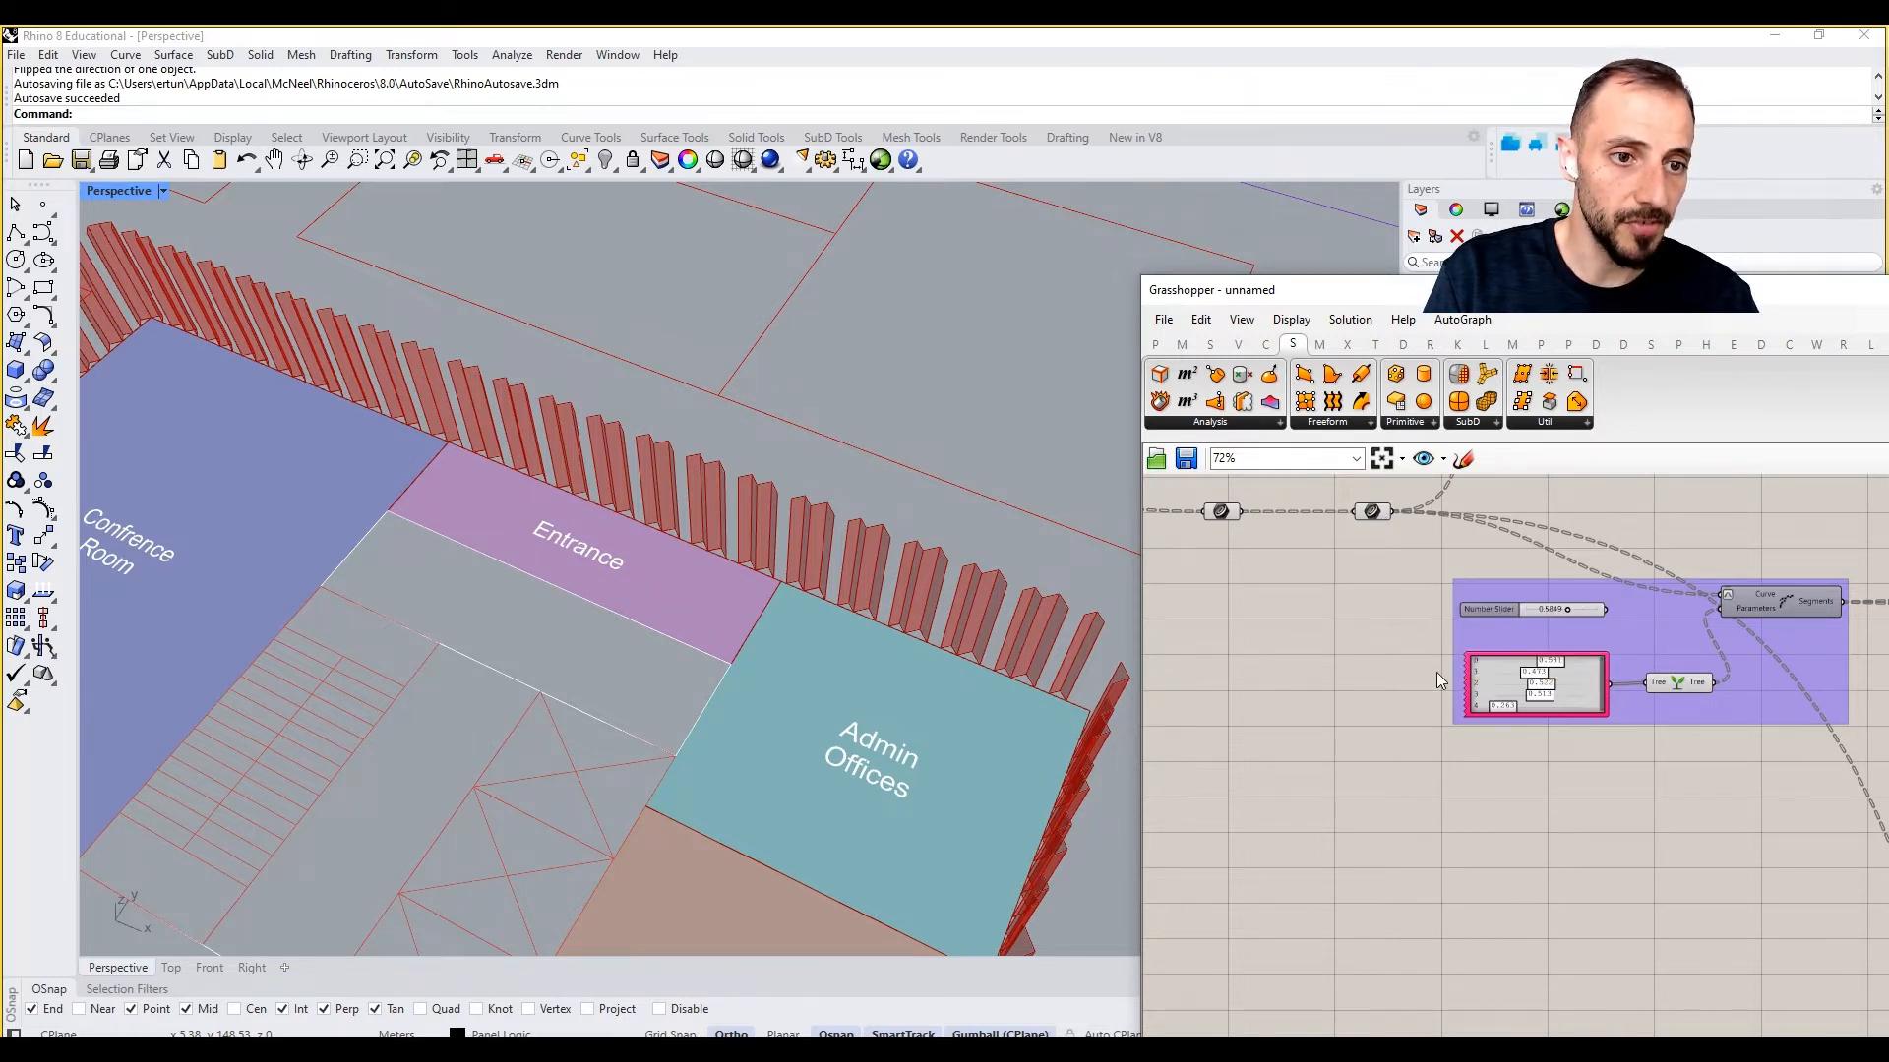
{"action": "double_click", "coordinate": [1448, 837]}
{"action": "type", "text": "curve"}
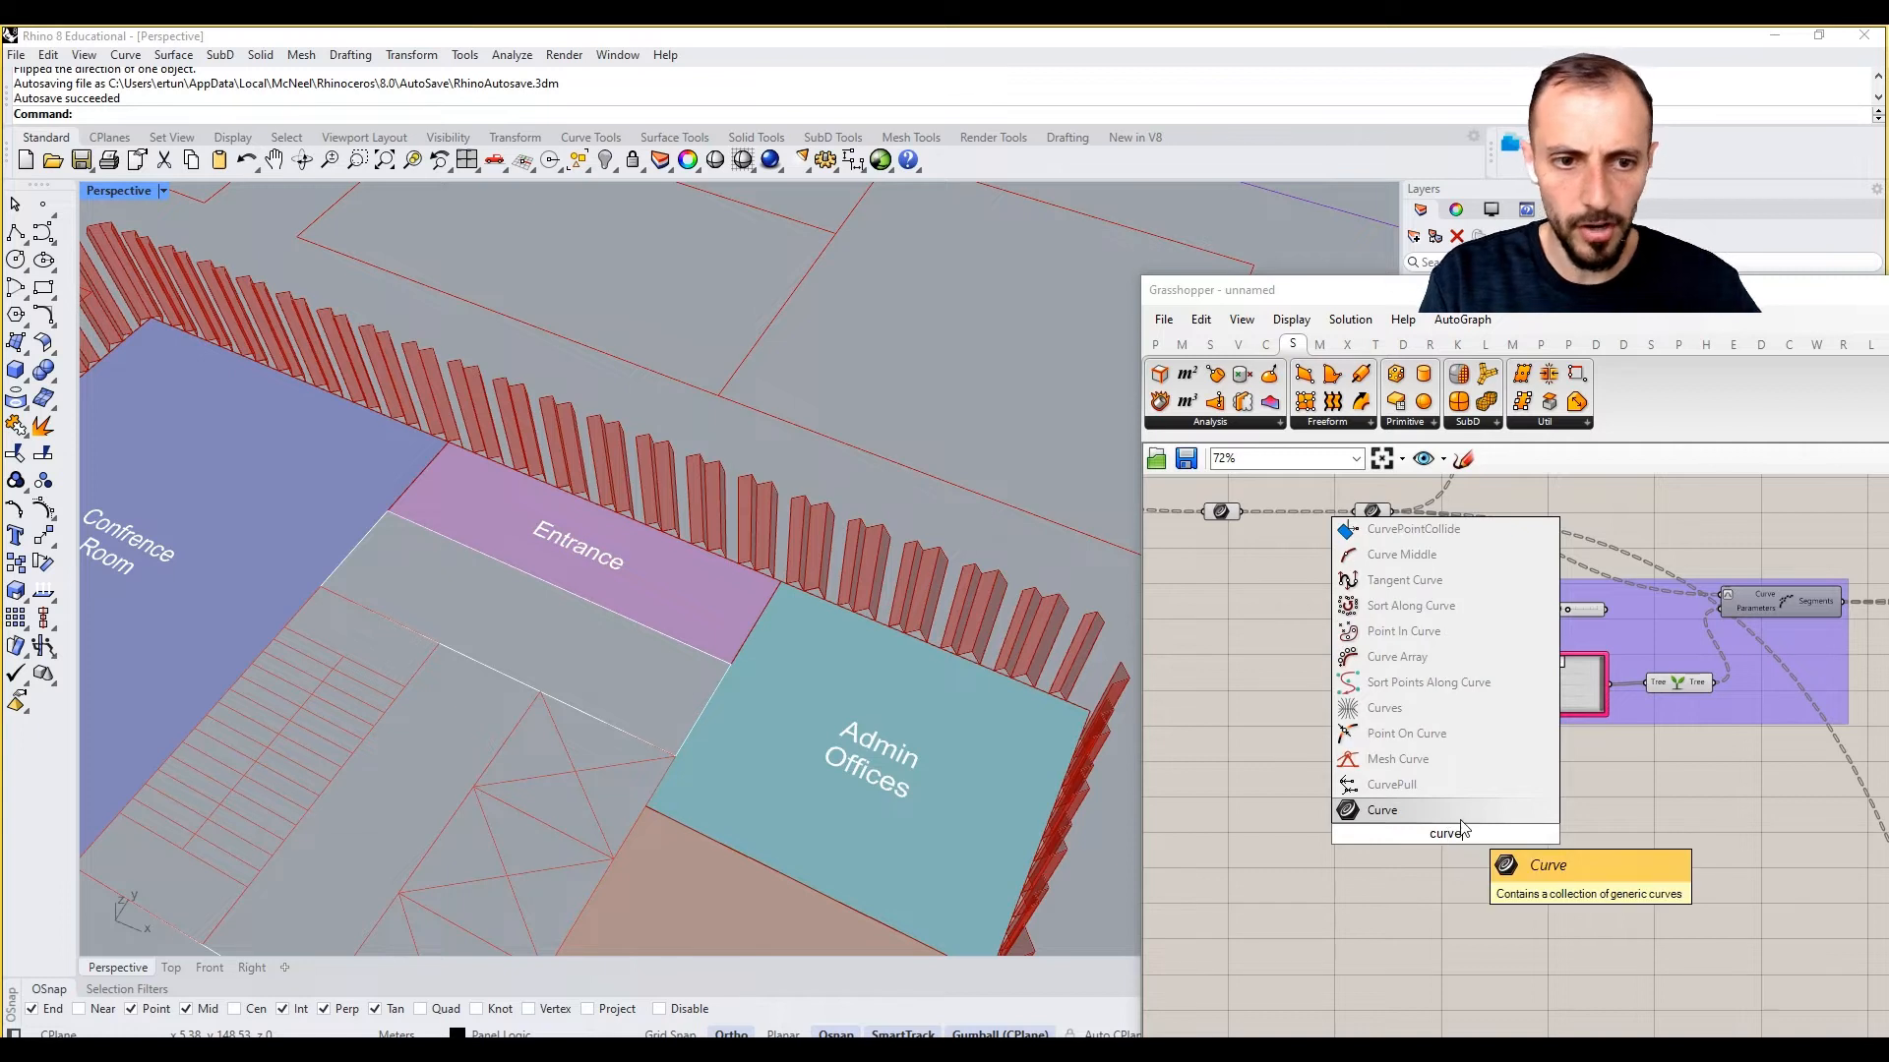
{"action": "left_click", "coordinate": [1425, 794]}
{"action": "left_click", "coordinate": [1430, 828]}
{"action": "key", "text": "Delete"}
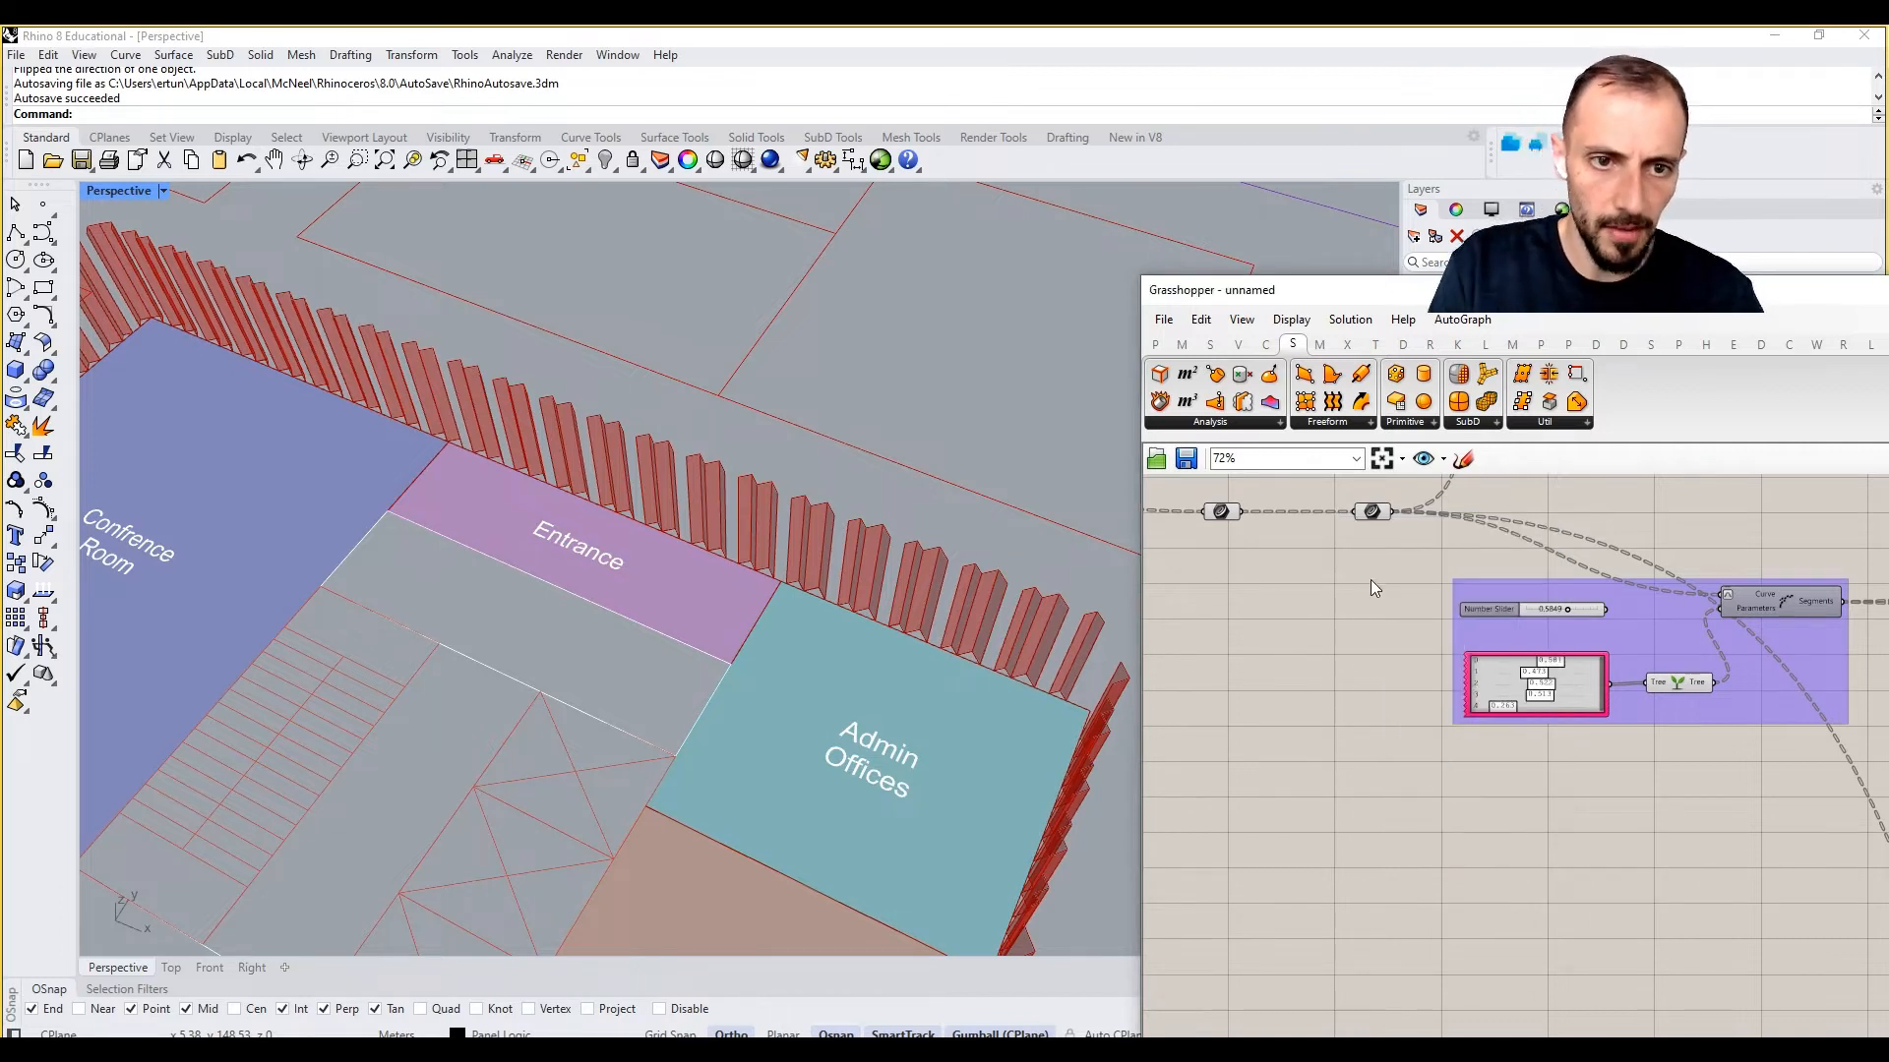
Step: Duplicate the perimeter Curve parameter, place the copy below the curve-splitting group and wire the original into it
{"action": "left_click_drag", "start_coordinate": [1374, 516], "coordinate": [1378, 611], "text": "alt"}
{"action": "left_click_drag", "start_coordinate": [1392, 512], "coordinate": [1381, 953]}
{"action": "scroll", "coordinate": [1358, 727], "scroll_direction": "down", "scroll_amount": 5}
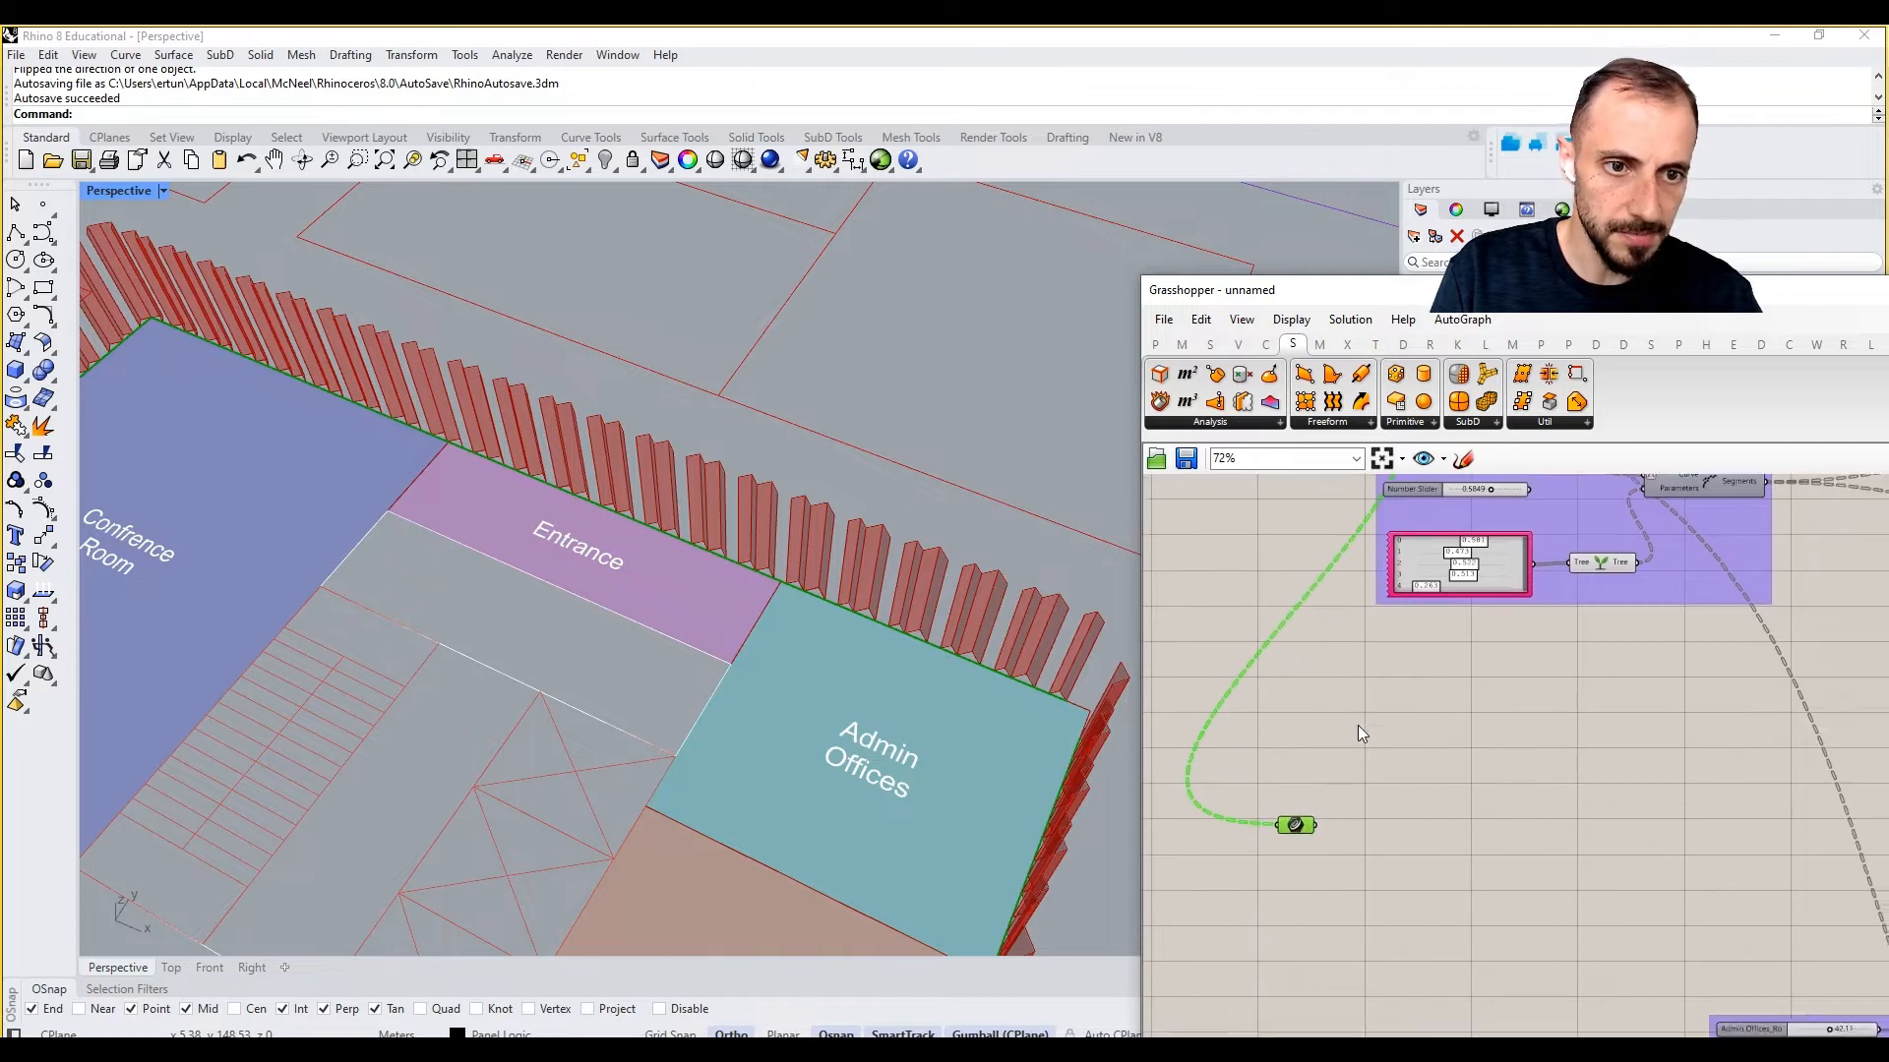
Step: Add another Curve parameter copy just below the perimeter Curve and route the lower Curve parameter's wire through it
{"action": "scroll", "coordinate": [1347, 719], "scroll_direction": "up", "scroll_amount": 3}
{"action": "left_click_drag", "start_coordinate": [1341, 819], "coordinate": [1288, 557], "text": "alt"}
{"action": "left_click", "coordinate": [1370, 761]}
{"action": "right_click_drag", "start_coordinate": [1331, 563], "coordinate": [1322, 597]}
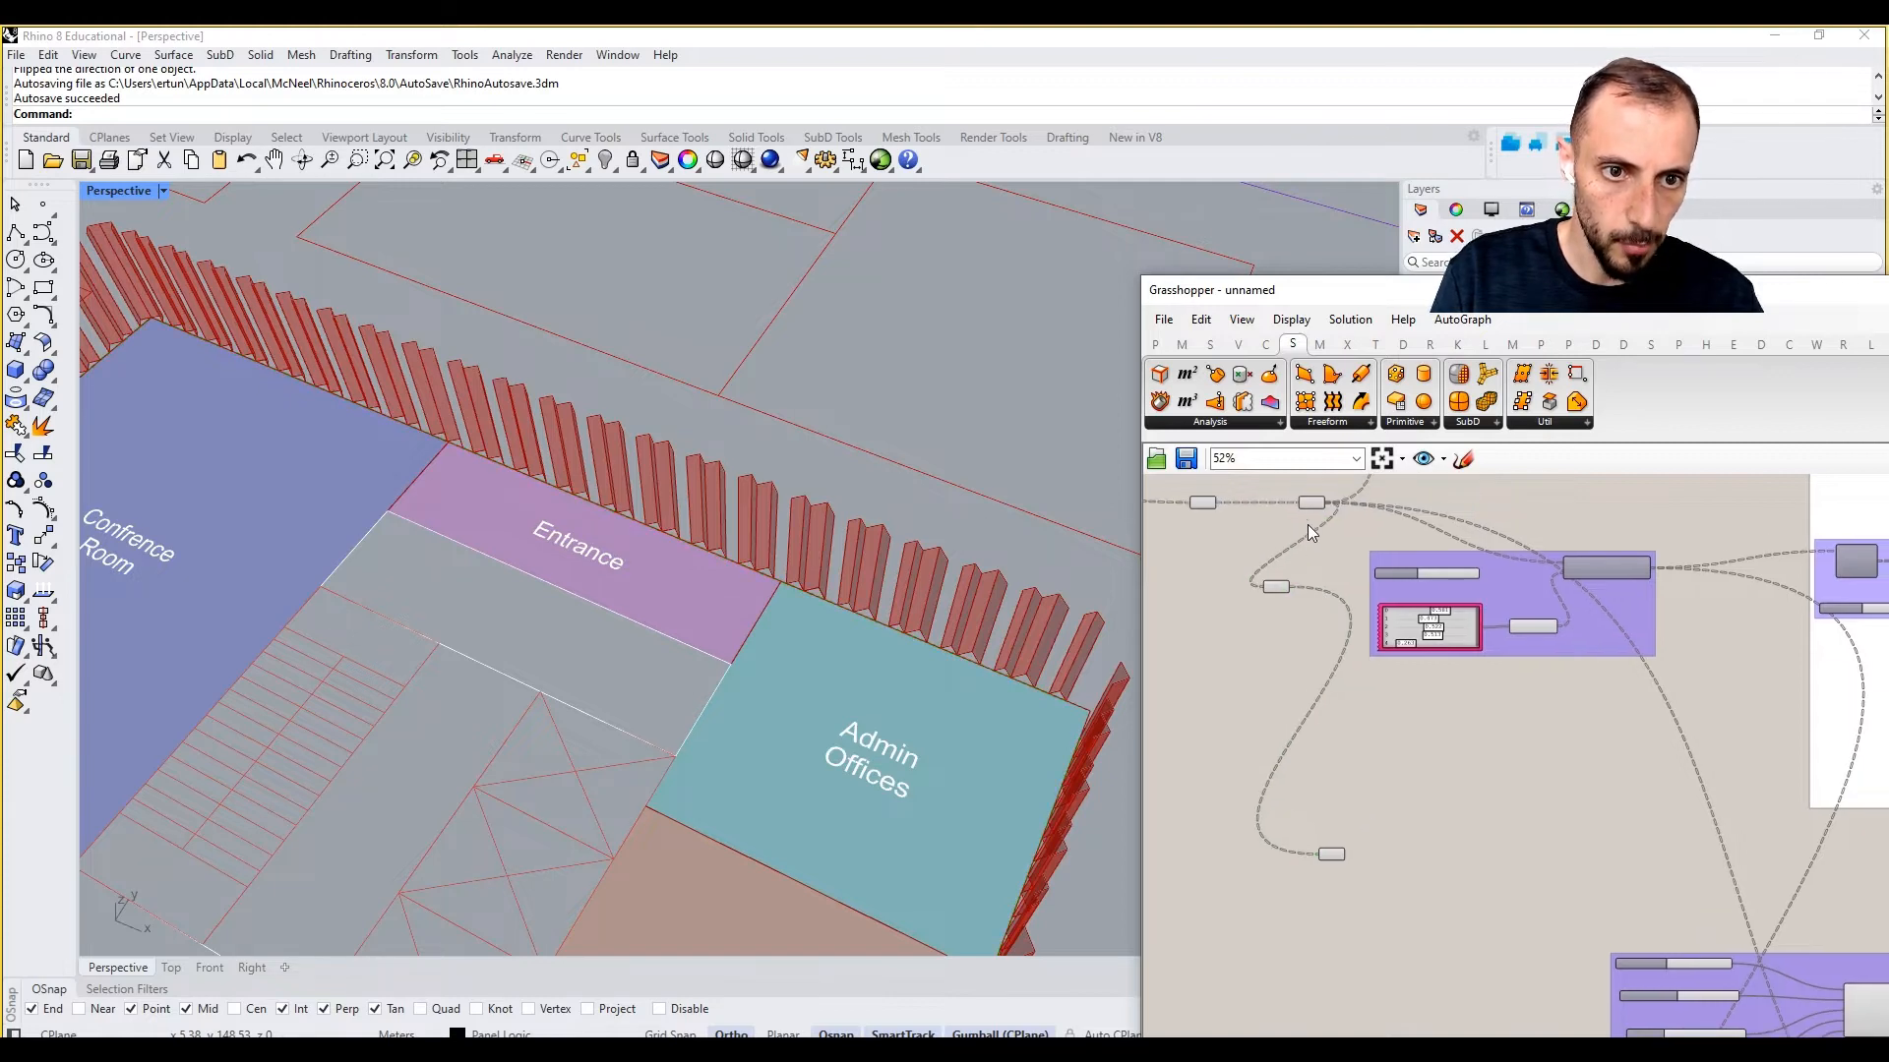
{"action": "left_click", "coordinate": [1314, 508]}
{"action": "right_click_drag", "start_coordinate": [1379, 790], "coordinate": [1317, 661]}
{"action": "scroll", "coordinate": [1318, 689], "scroll_direction": "down", "scroll_amount": 3}
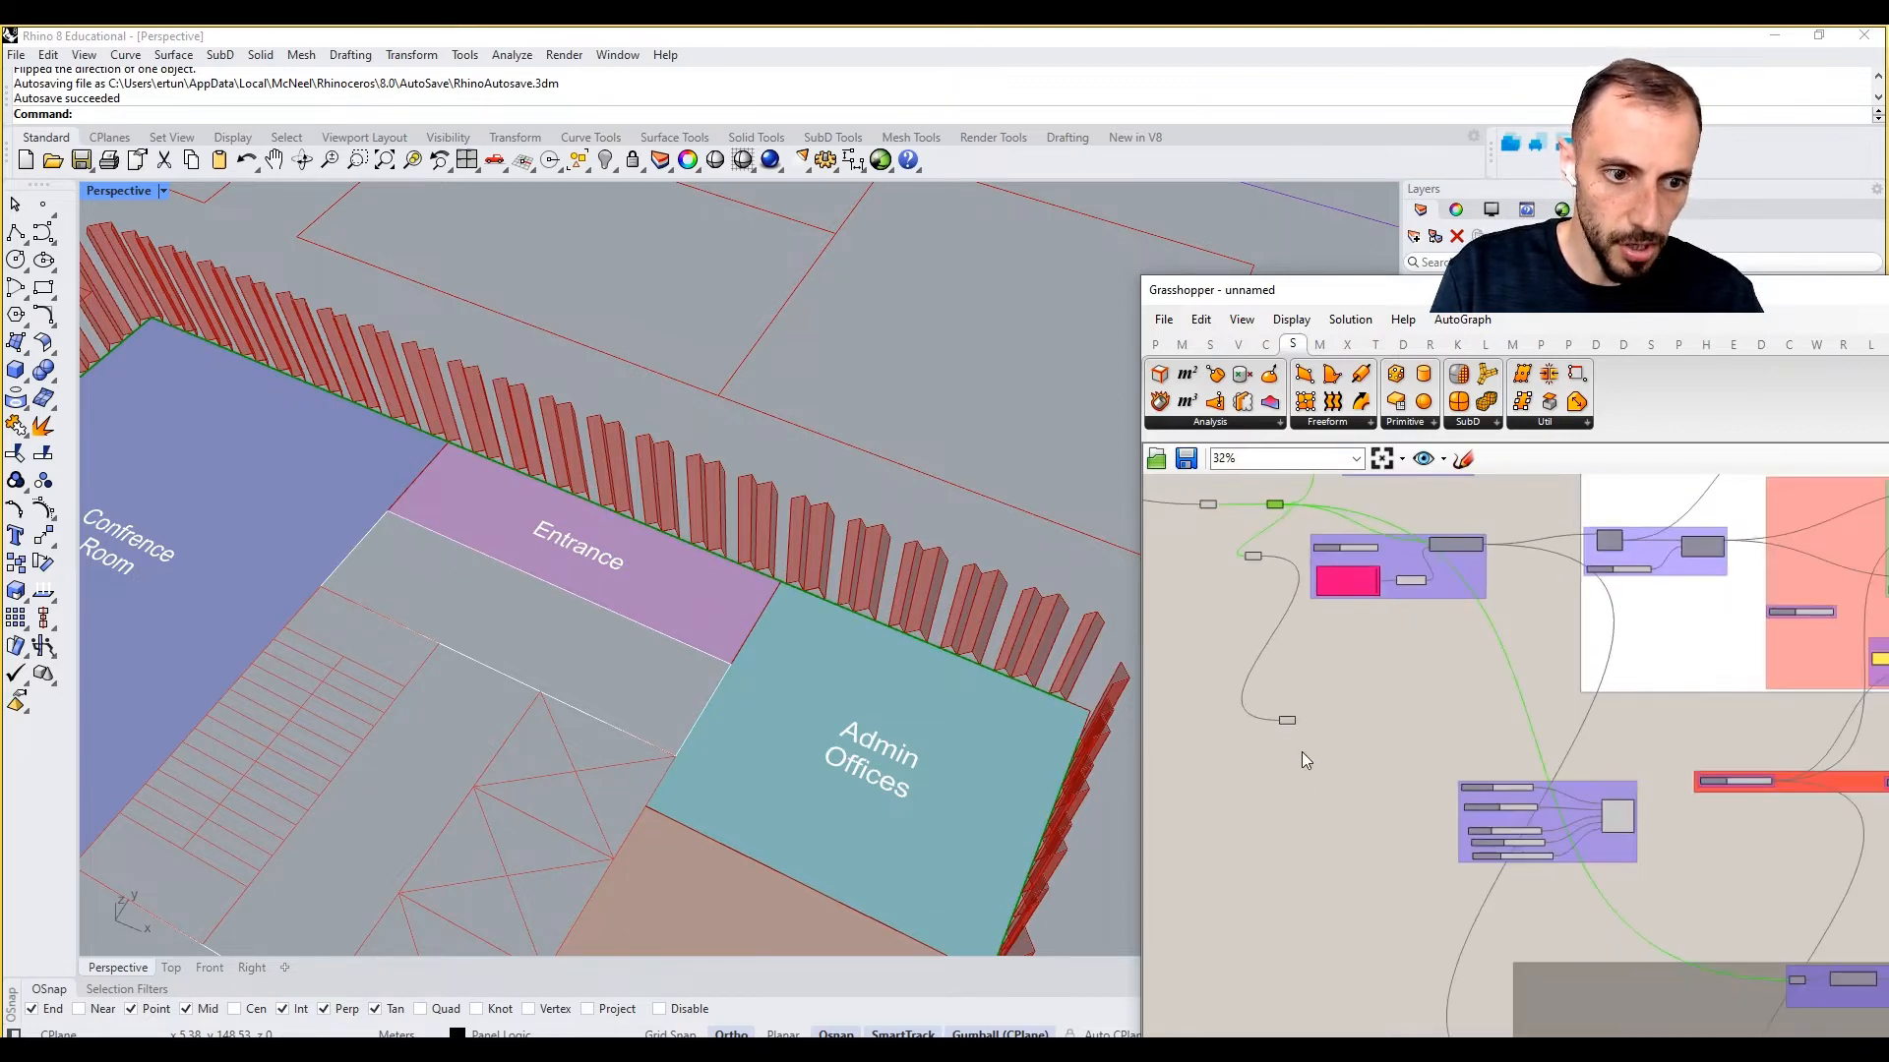
Step: Trace the wires from the perimeter Curve parameters to the List Item and Divide Curve groups in the lower copy of the definition
{"action": "scroll", "coordinate": [1373, 778], "scroll_direction": "down", "scroll_amount": 3}
{"action": "scroll", "coordinate": [1593, 895], "scroll_direction": "up", "scroll_amount": 6}
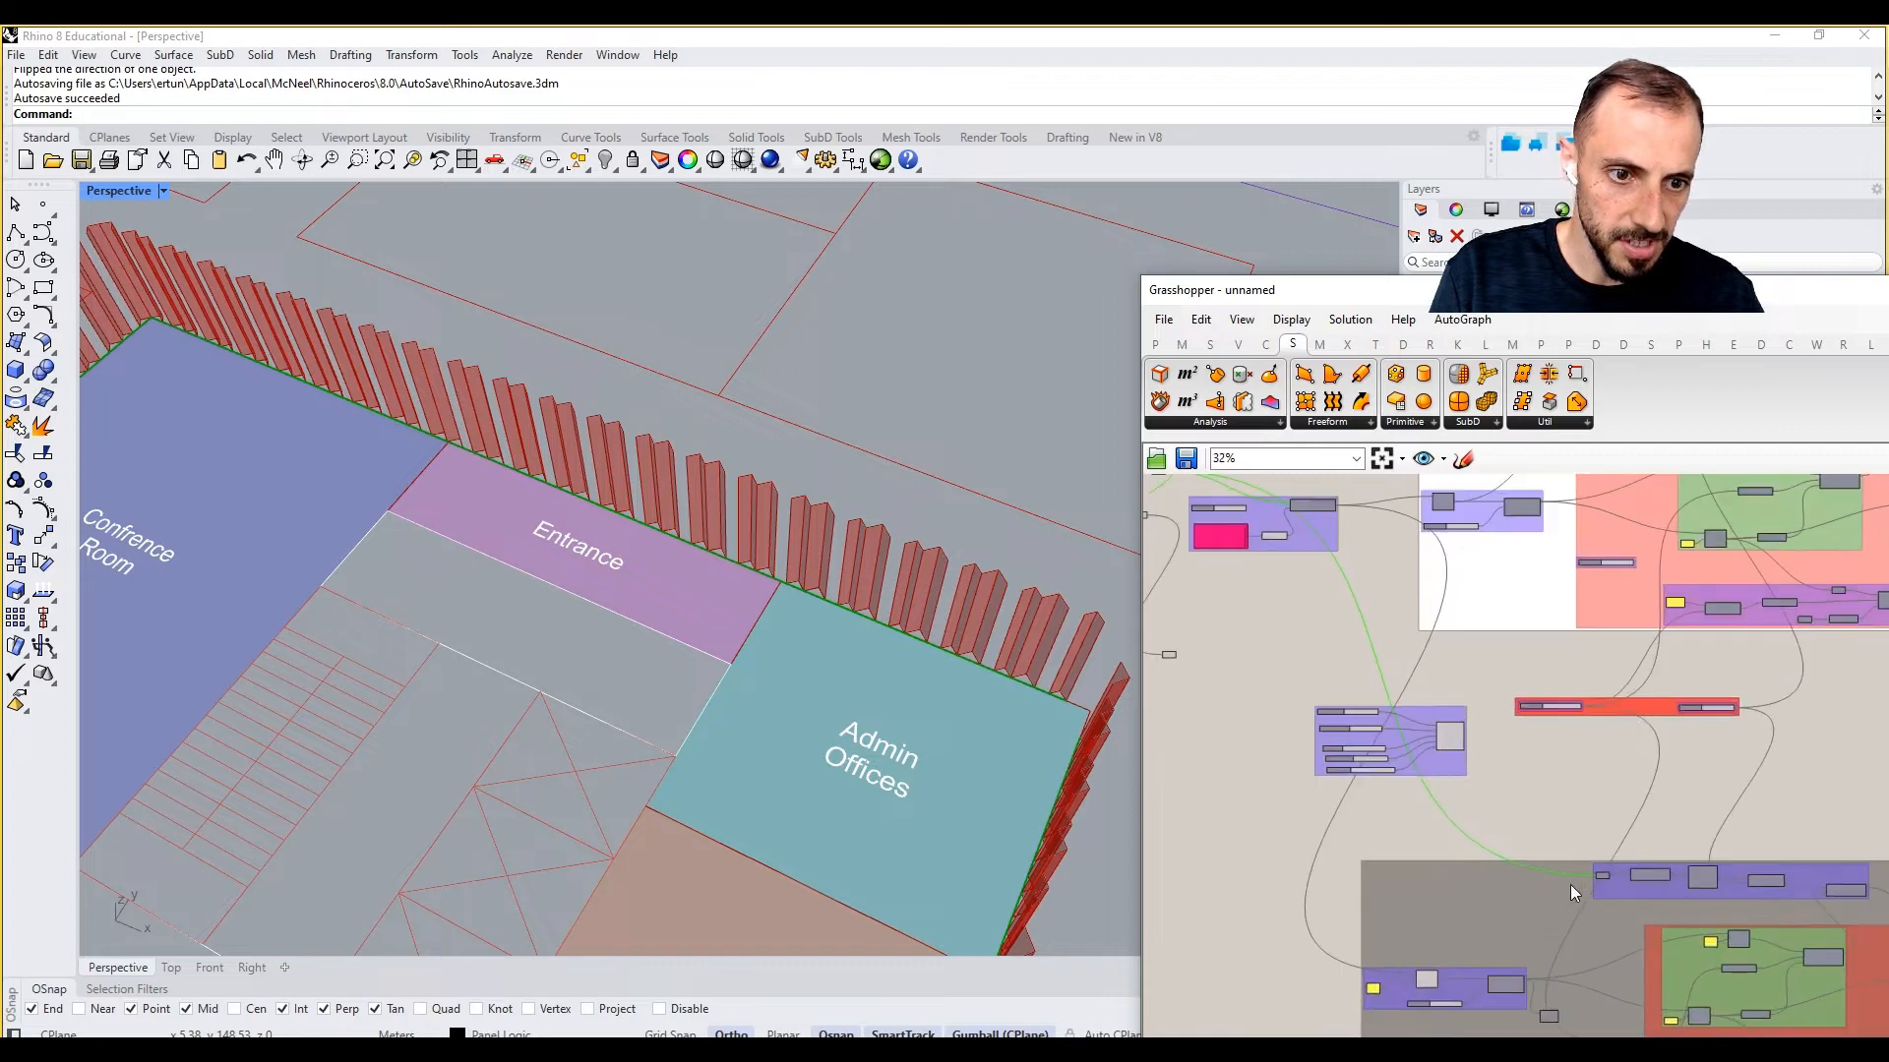
{"action": "right_click_drag", "start_coordinate": [1540, 802], "coordinate": [1556, 632]}
{"action": "scroll", "coordinate": [1556, 633], "scroll_direction": "down", "scroll_amount": 3}
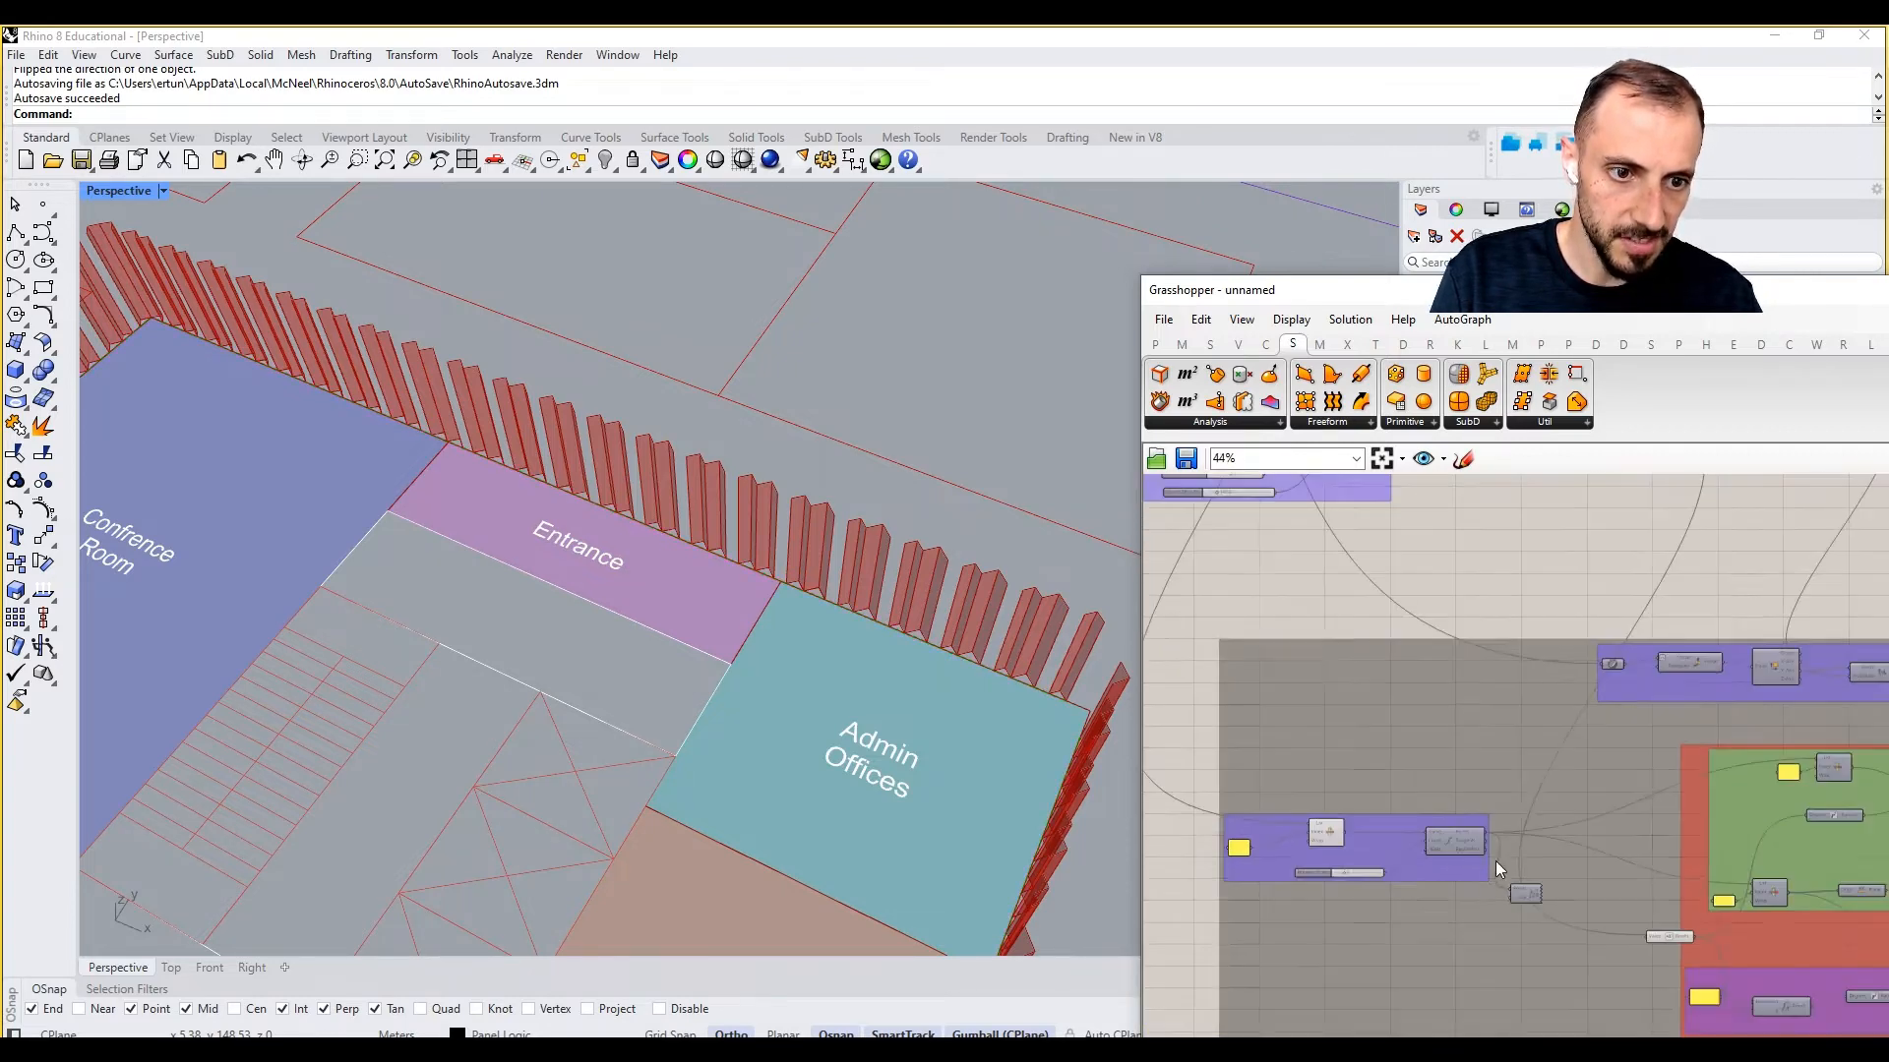
{"action": "scroll", "coordinate": [1495, 859], "scroll_direction": "up", "scroll_amount": 3}
{"action": "right_click_drag", "start_coordinate": [1348, 837], "coordinate": [1524, 855]}
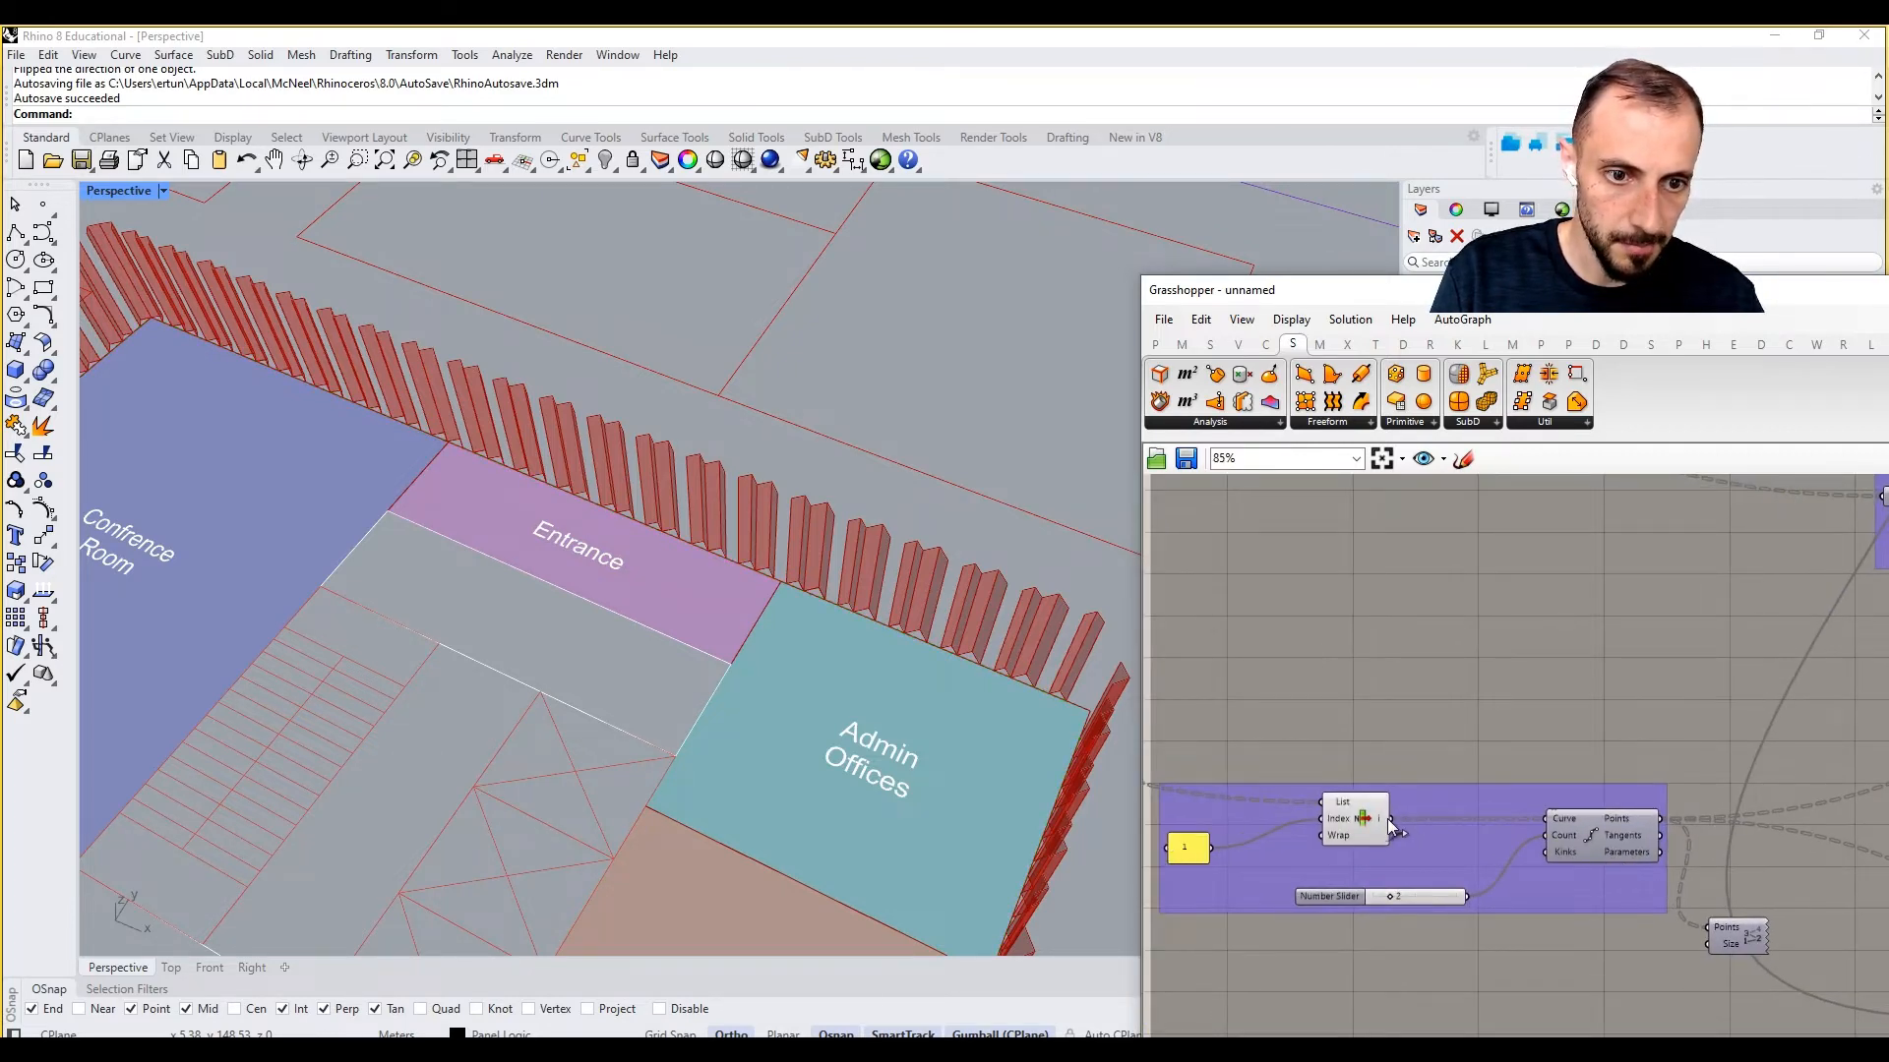
{"action": "scroll", "coordinate": [1391, 826], "scroll_direction": "down", "scroll_amount": 4}
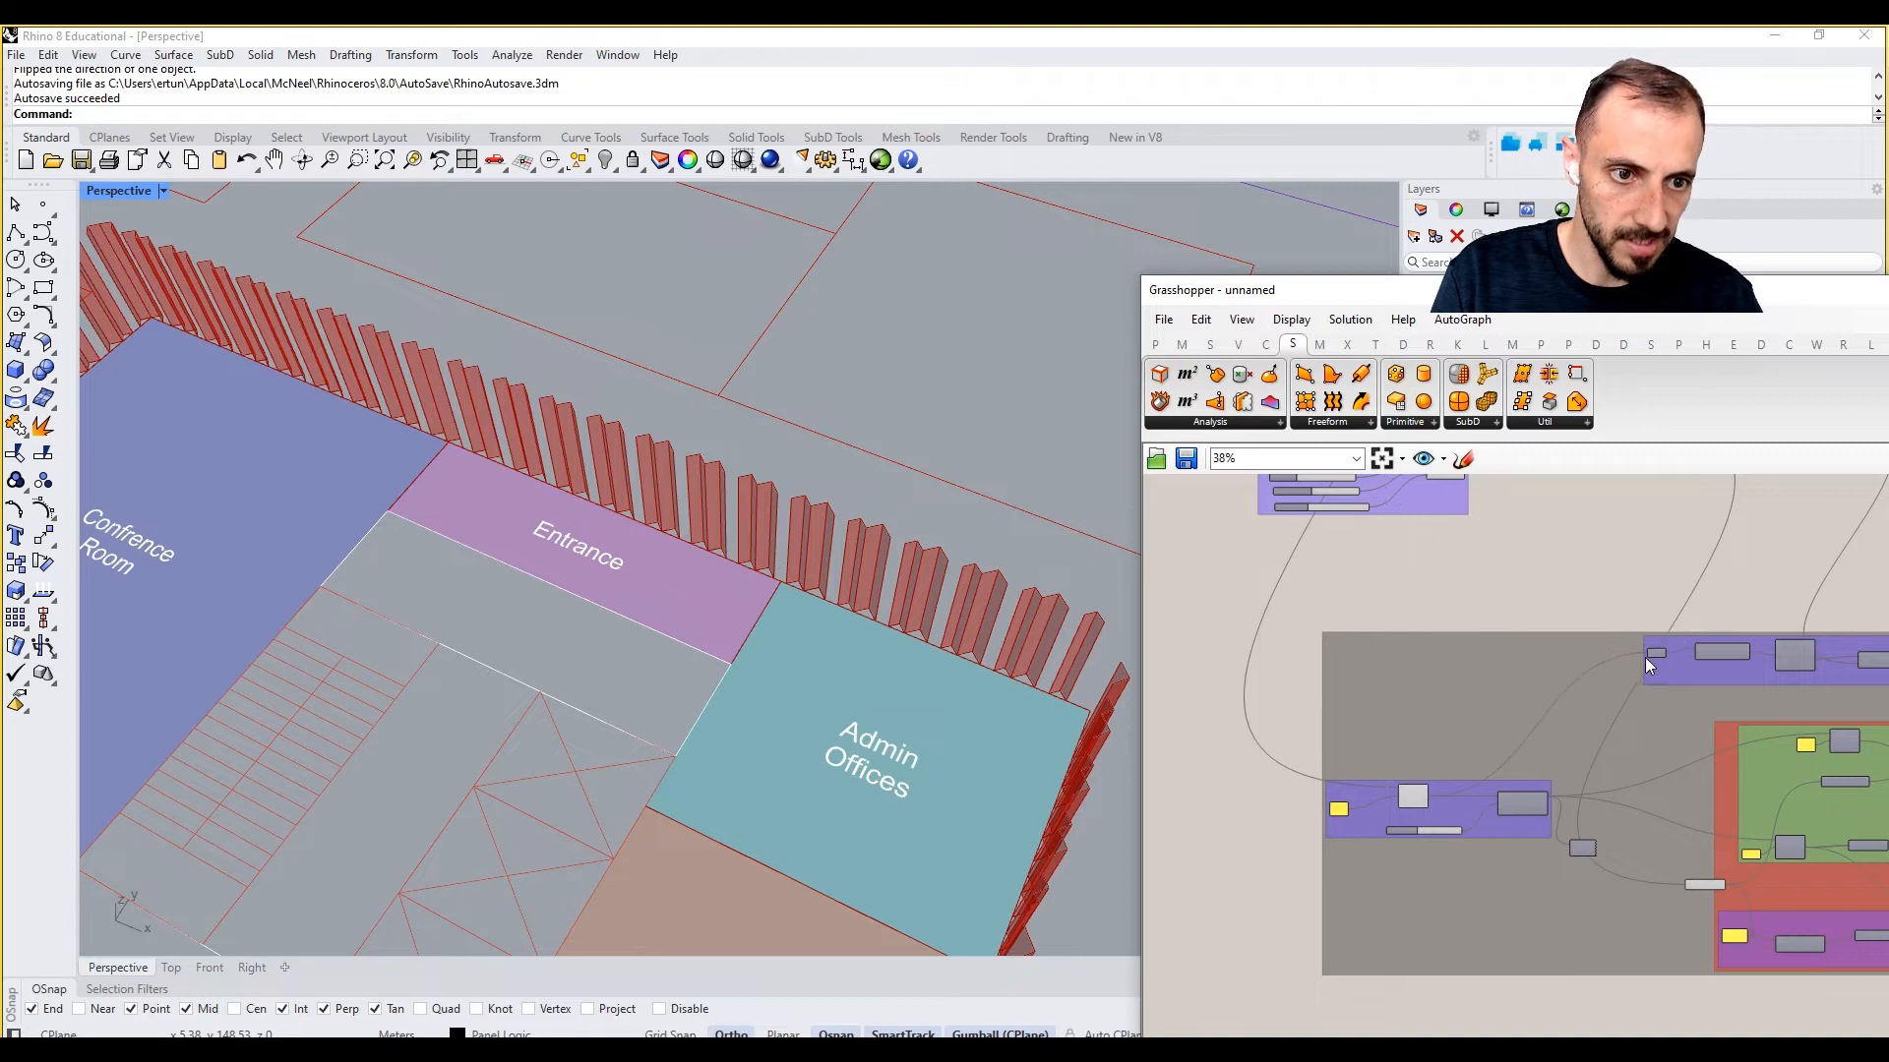
{"action": "right_click_drag", "start_coordinate": [1572, 591], "coordinate": [1592, 854]}
{"action": "right_click_drag", "start_coordinate": [1394, 696], "coordinate": [1513, 866]}
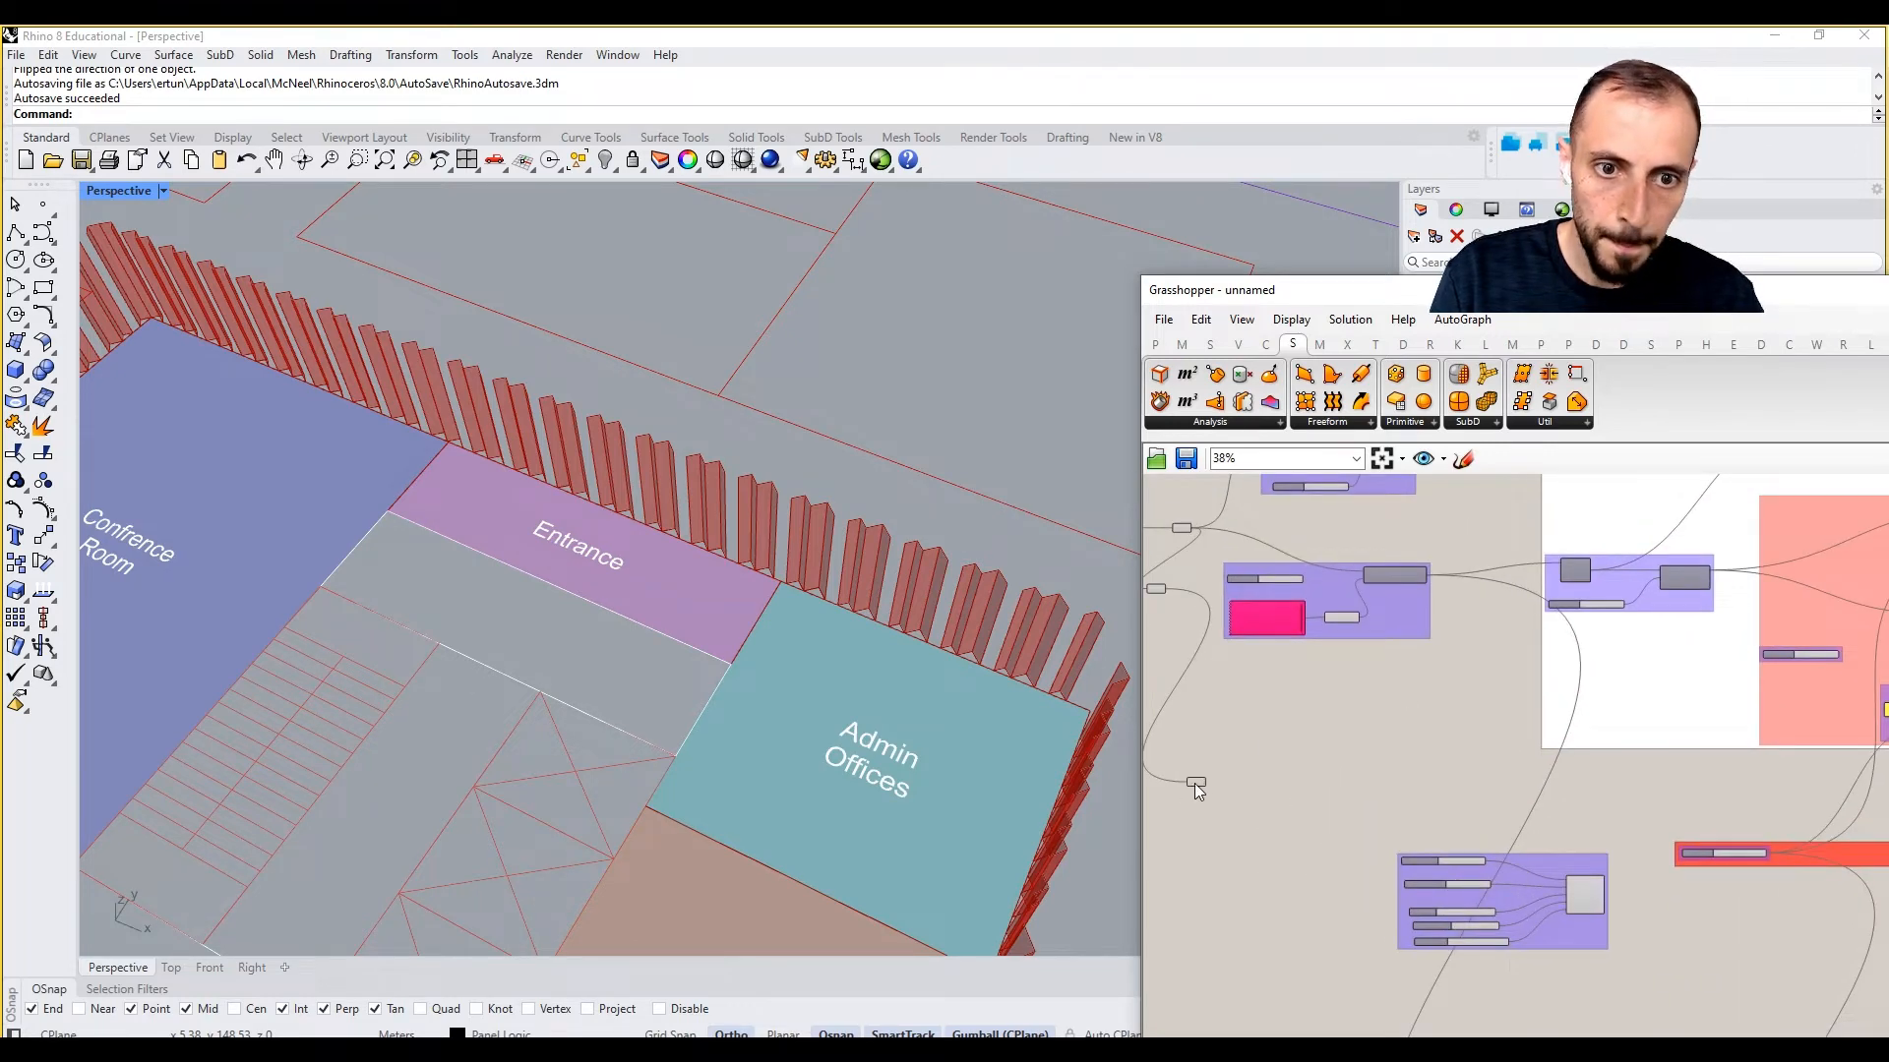
Step: Move the lower Curve parameter closer to the room slider group and feed its output into a new List Length component
{"action": "left_click_drag", "start_coordinate": [1196, 784], "coordinate": [1381, 788]}
{"action": "scroll", "coordinate": [1381, 788], "scroll_direction": "up", "scroll_amount": 5}
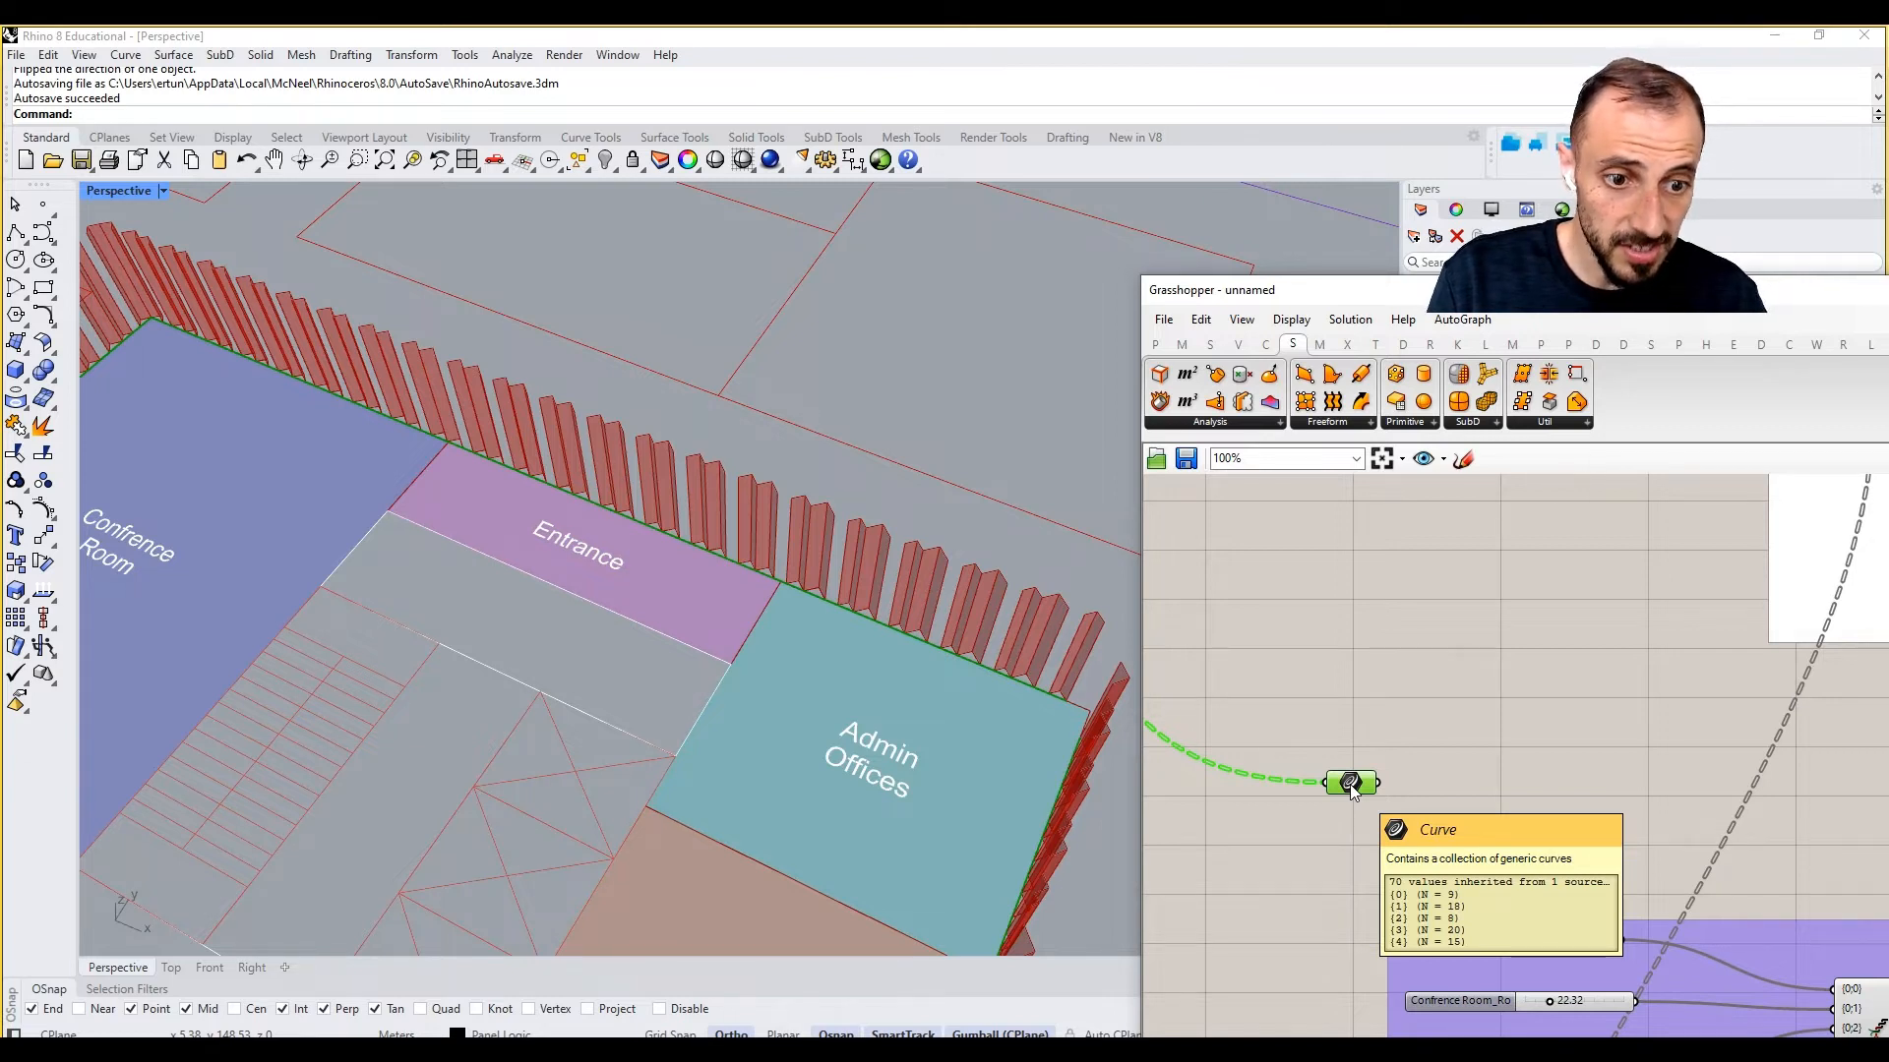
{"action": "right_click_drag", "start_coordinate": [1590, 910], "coordinate": [1423, 784]}
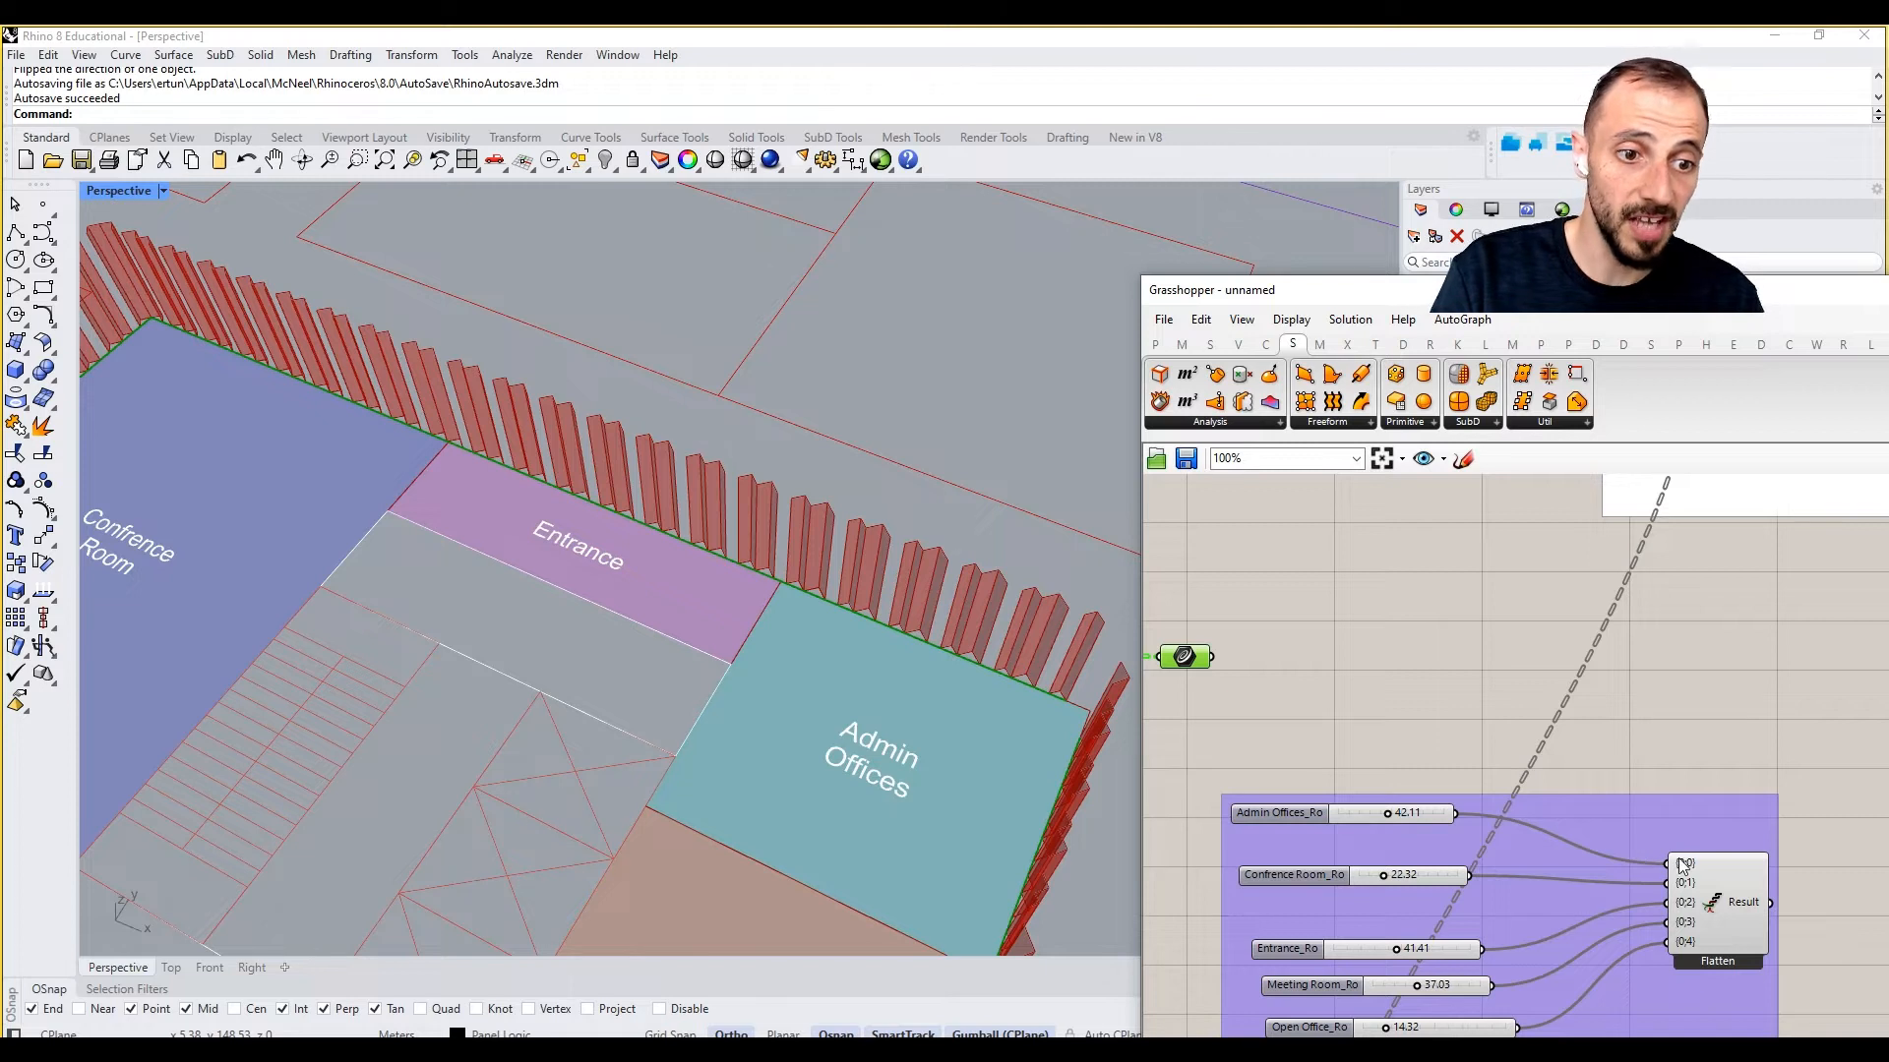
{"action": "double_click", "coordinate": [1267, 632]}
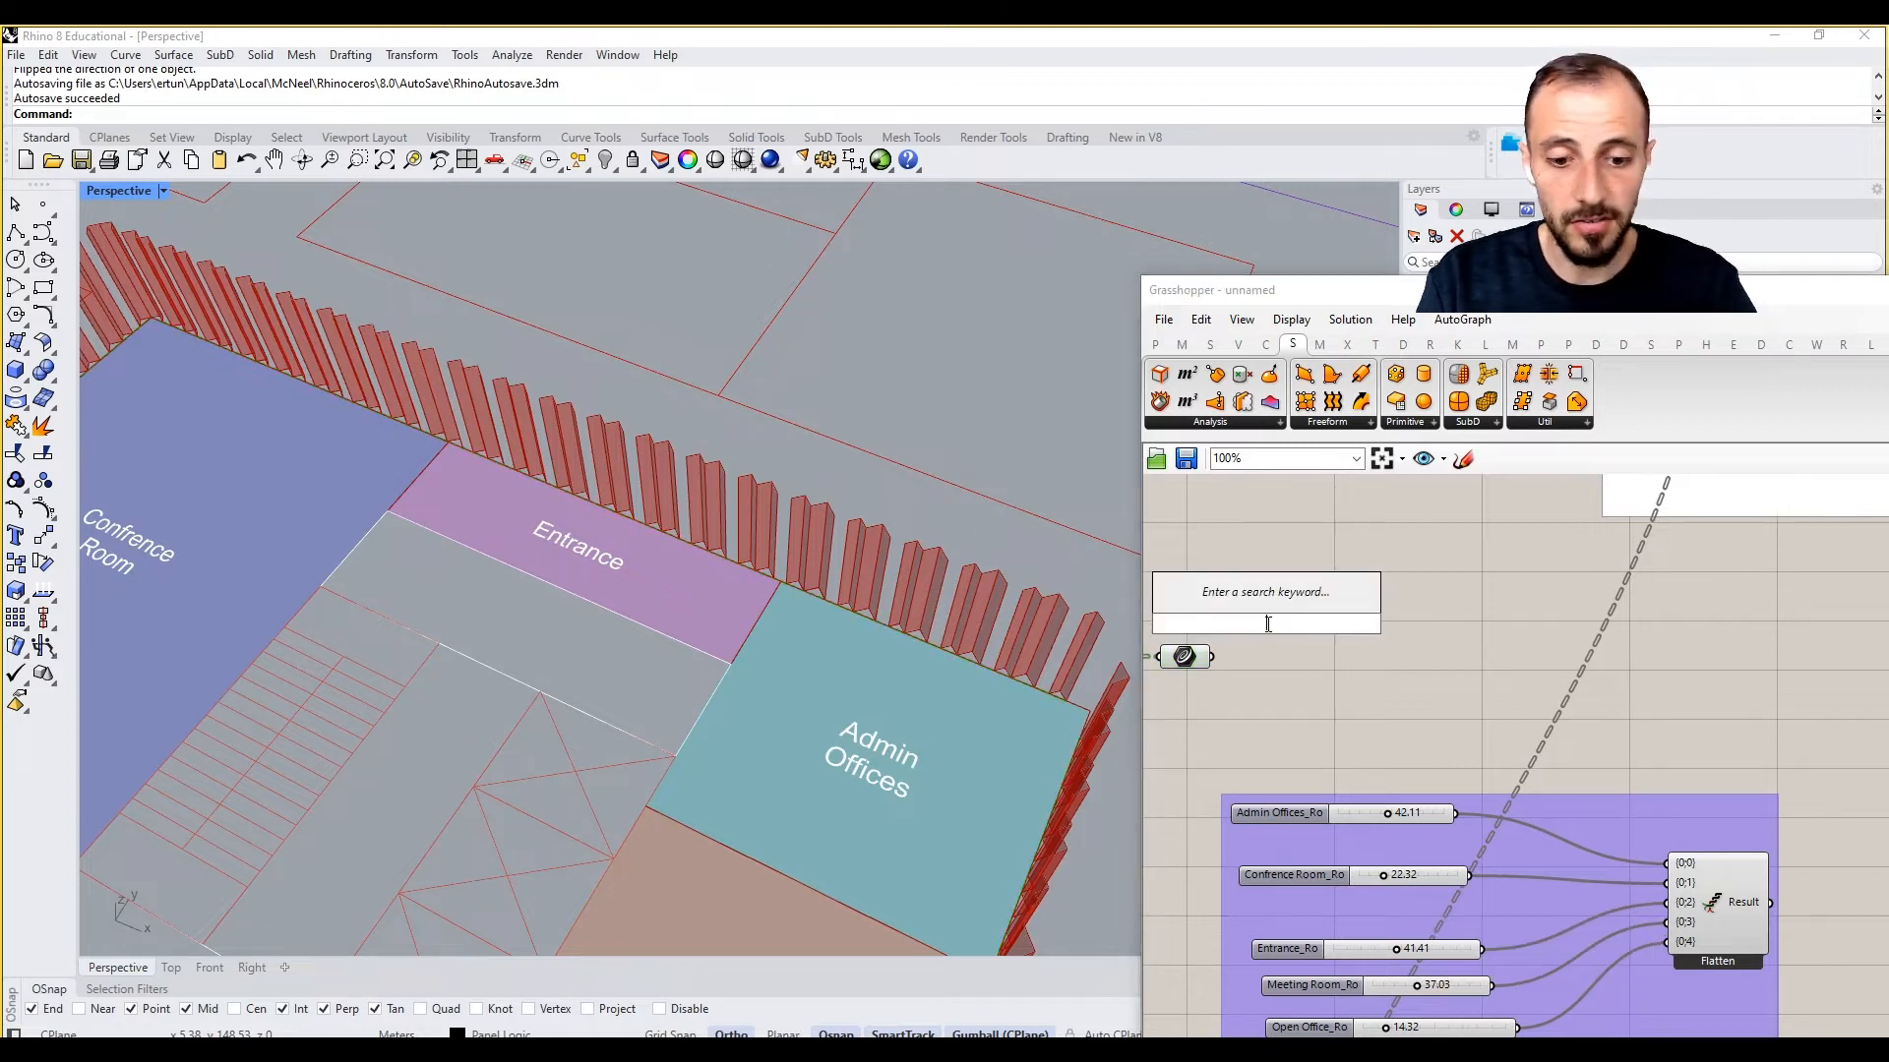
{"action": "type", "text": "length"}
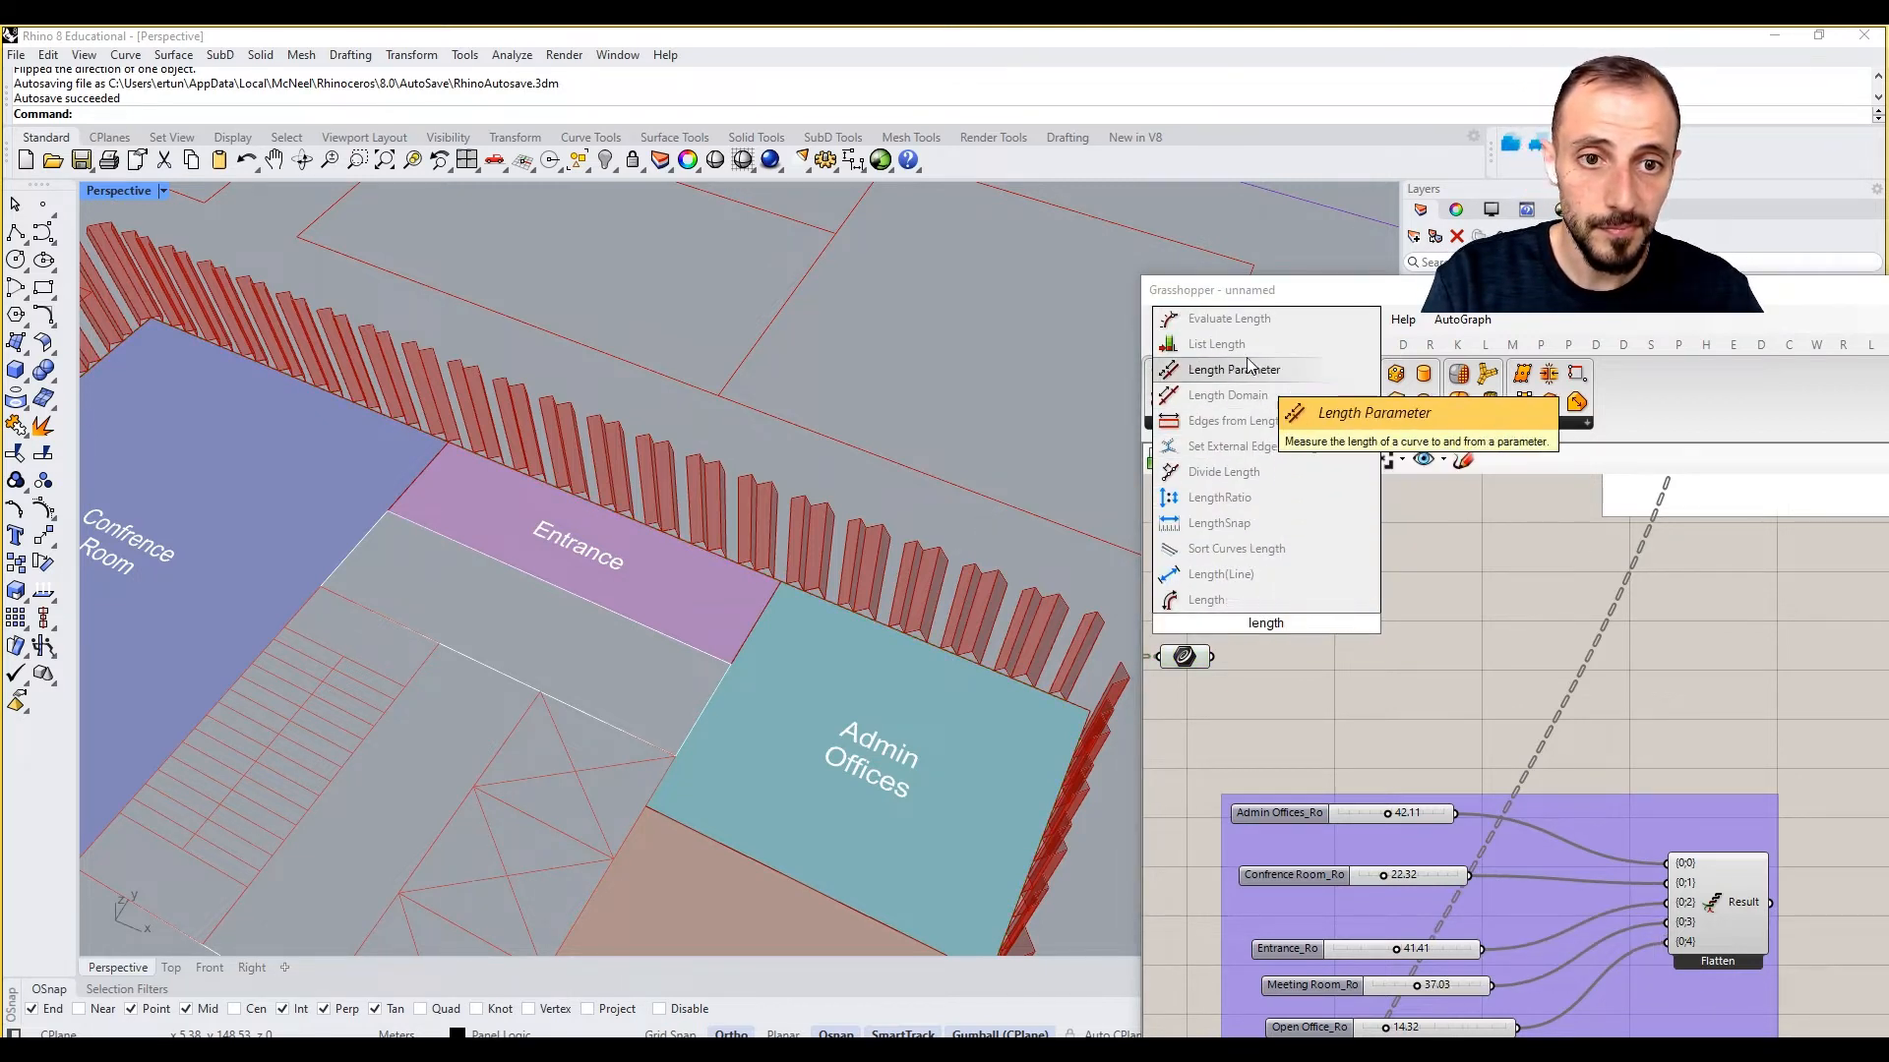
{"action": "left_click", "coordinate": [1217, 343]}
{"action": "left_click_drag", "start_coordinate": [1212, 658], "coordinate": [1343, 688]}
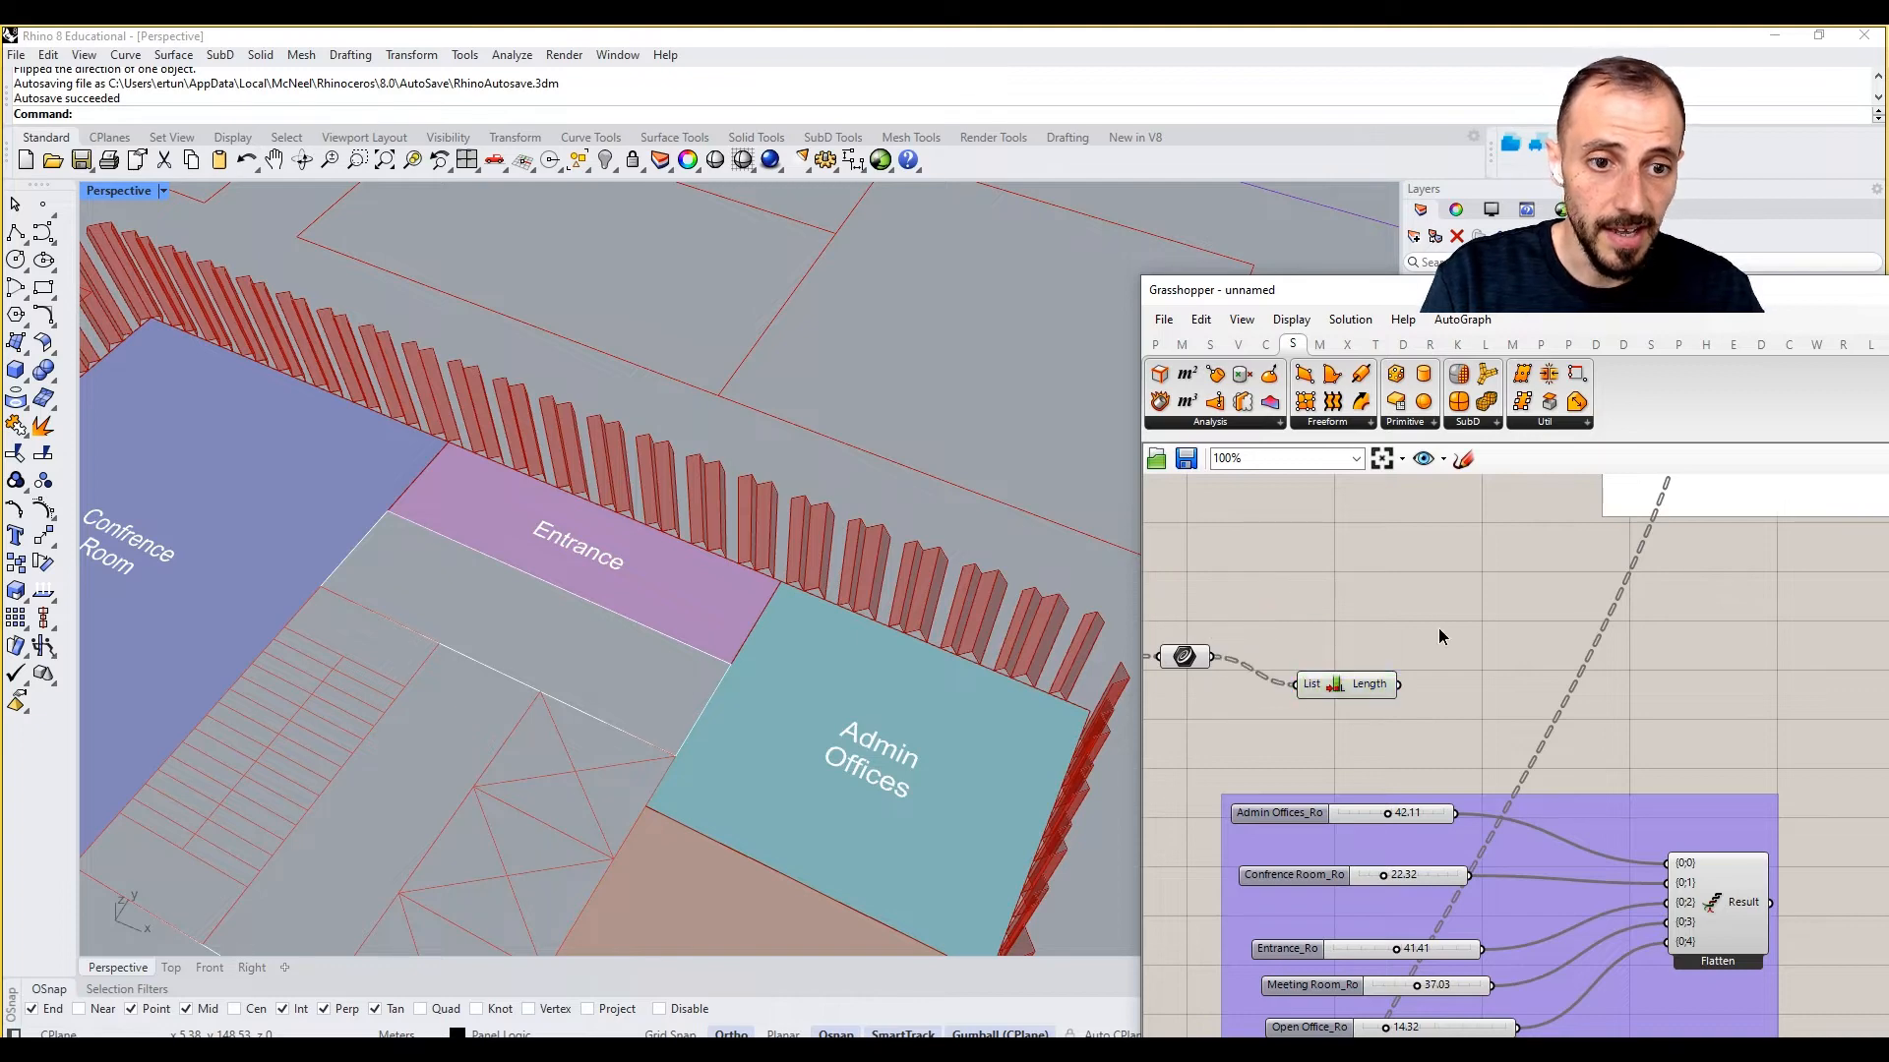
Step: Add a Duplicate Data component with the Entwine result as its Data and the List Length output as its Number
{"action": "double_click", "coordinate": [1439, 631]}
{"action": "type", "text": "duplicate data"}
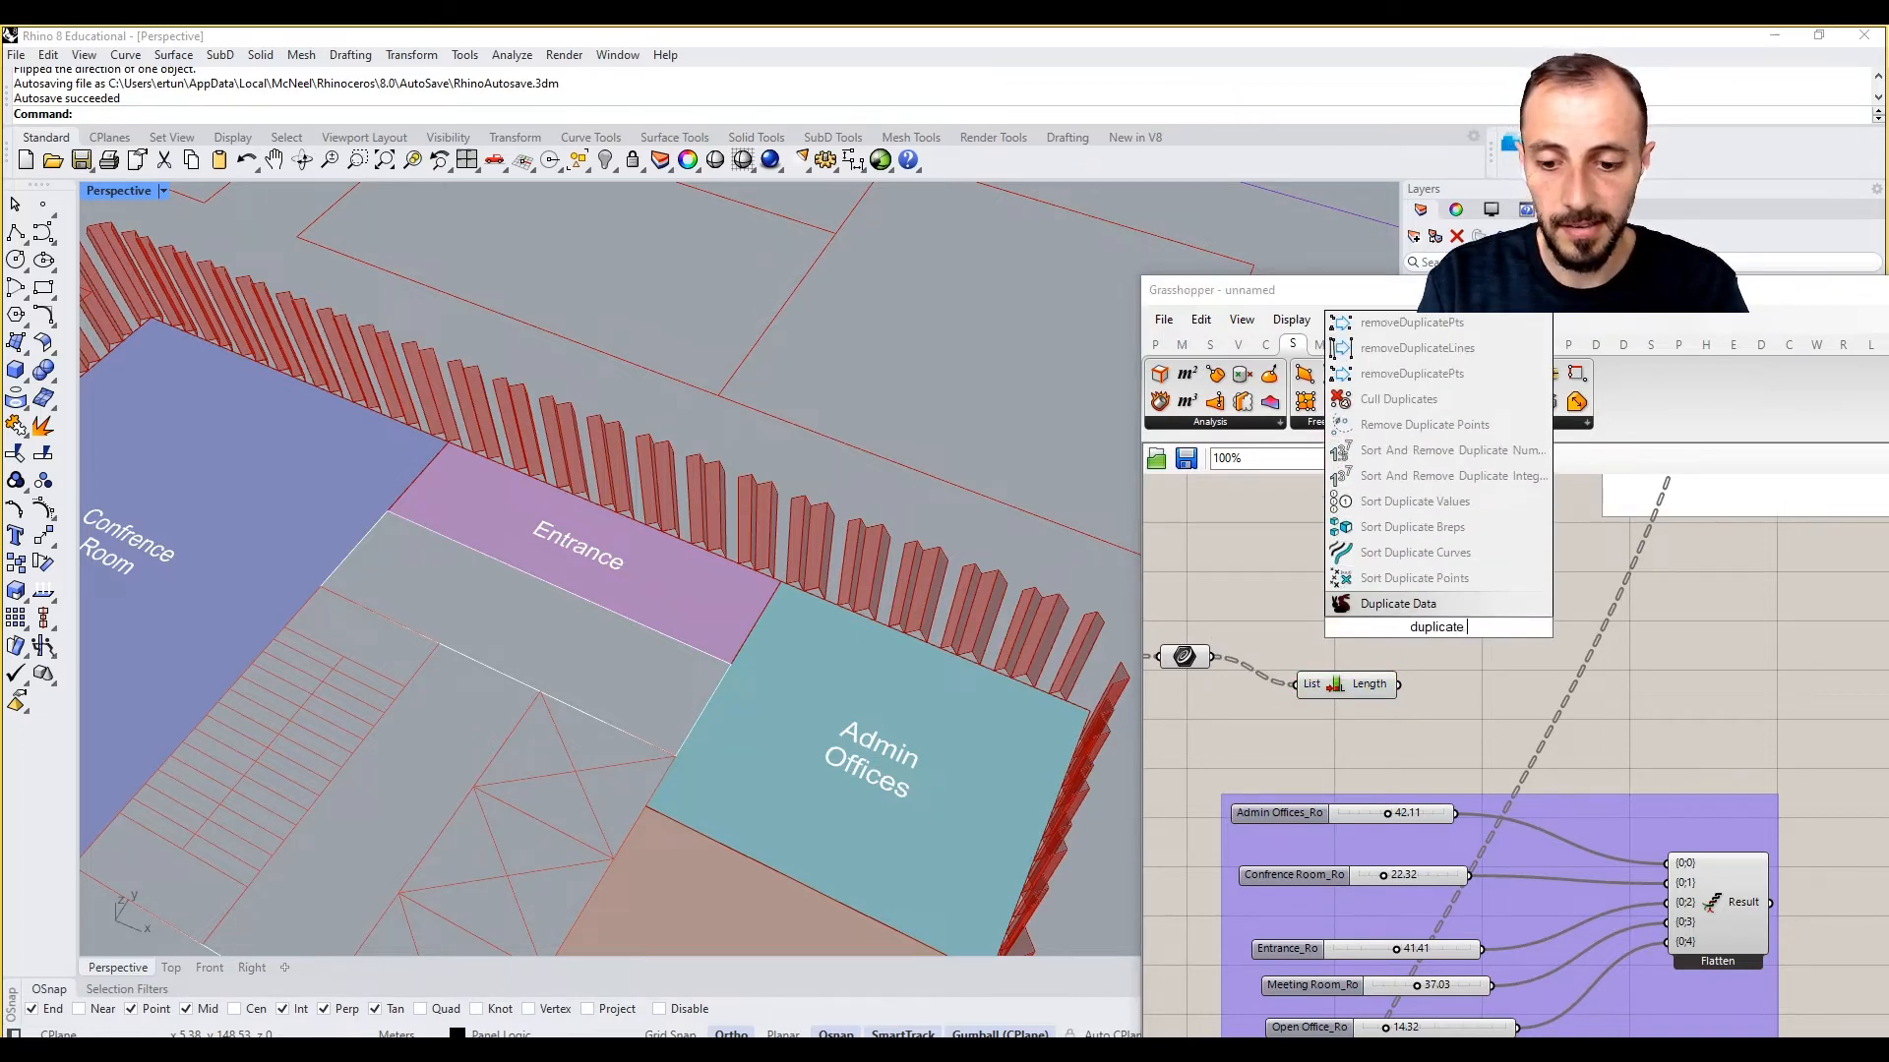
{"action": "left_click", "coordinate": [1397, 603]}
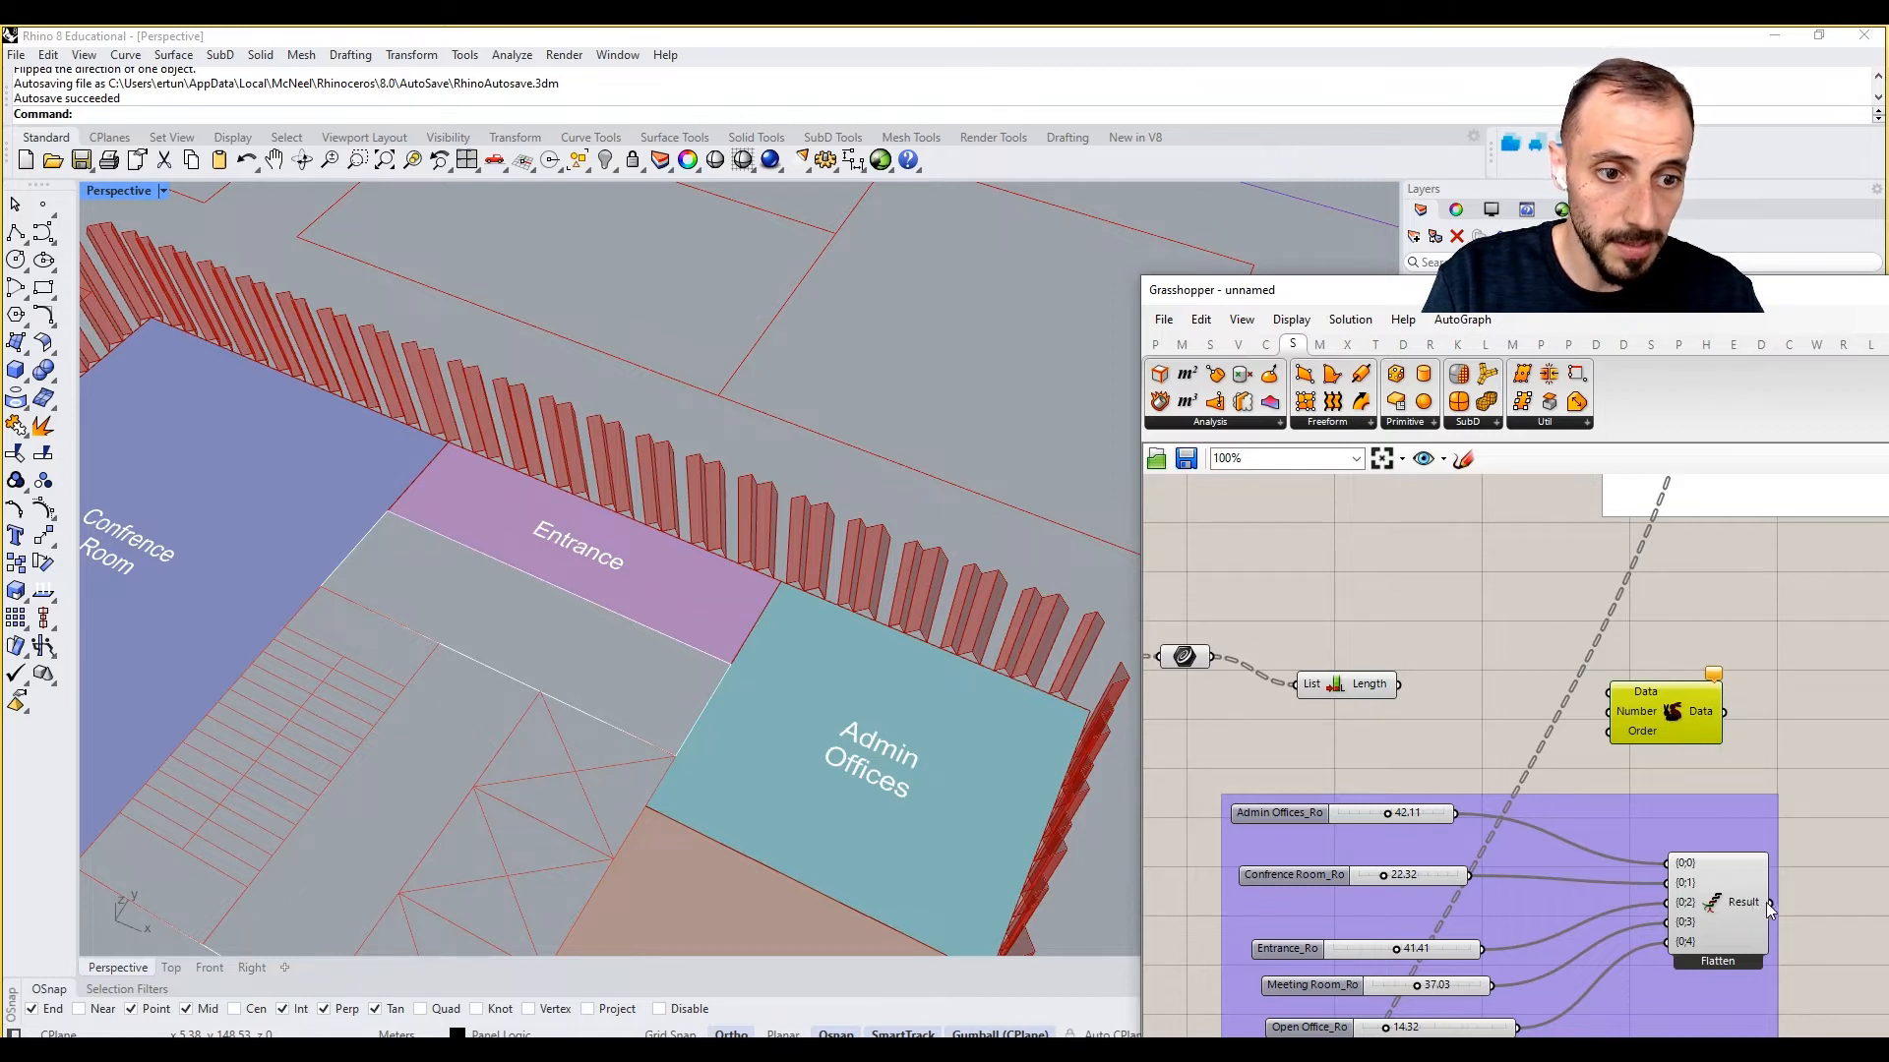
{"action": "left_click_drag", "start_coordinate": [1769, 910], "coordinate": [1605, 693]}
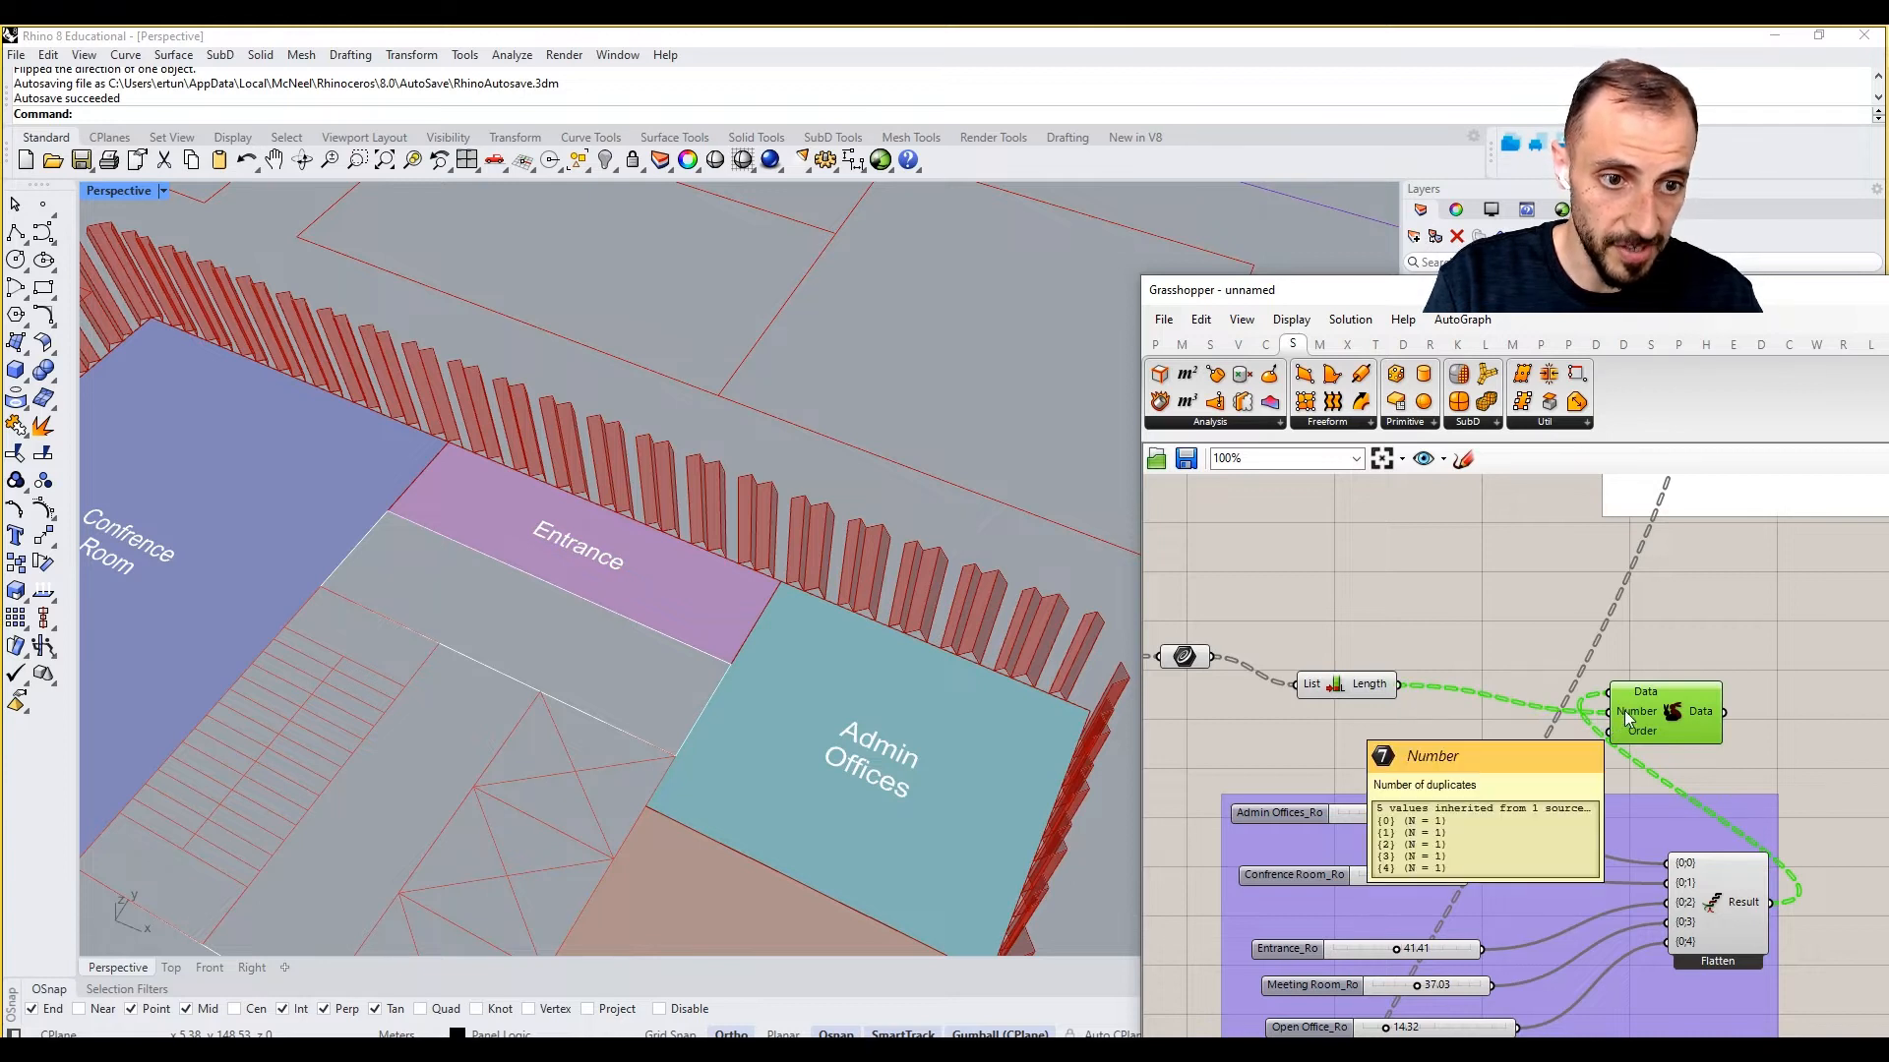
{"action": "right_click_drag", "start_coordinate": [1793, 691], "coordinate": [1688, 692]}
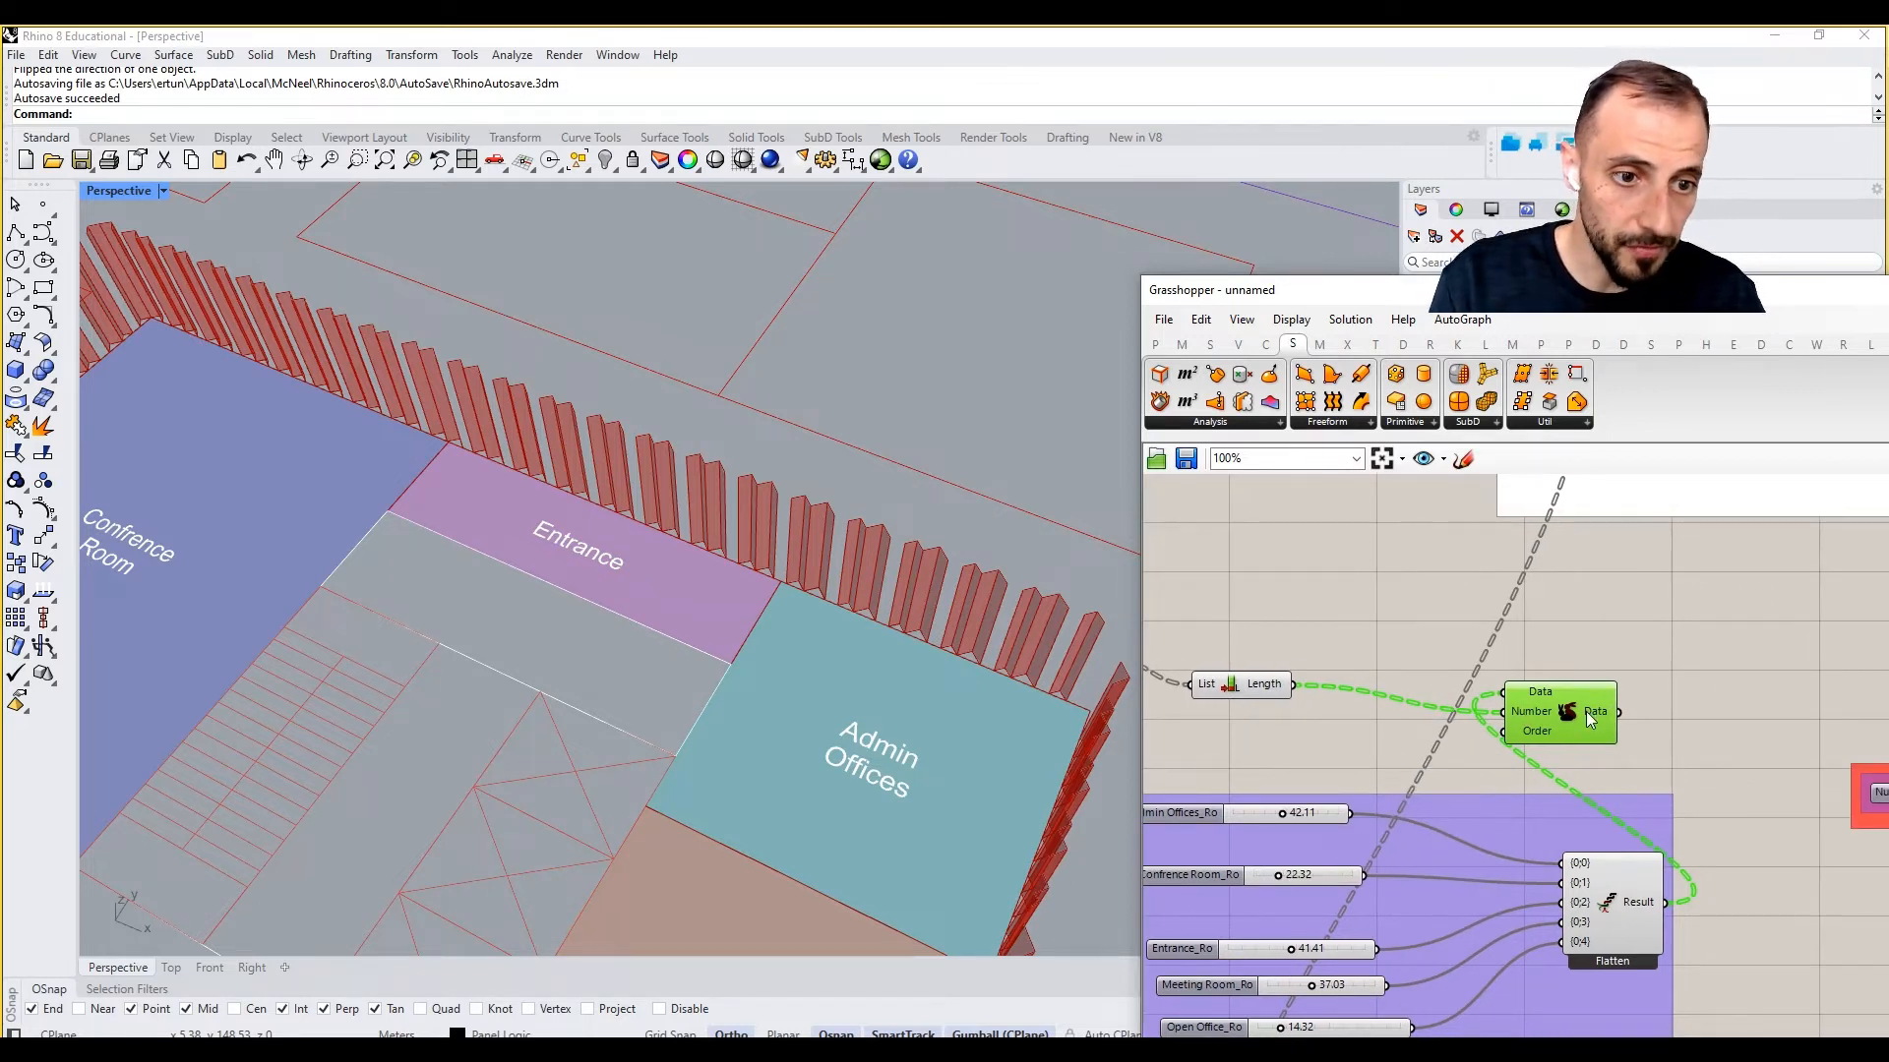
Step: Connect a Panel to the Duplicate Data output and enlarge it to read the duplicated rotation values and their branches
{"action": "mouse_move", "coordinate": [1589, 720]}
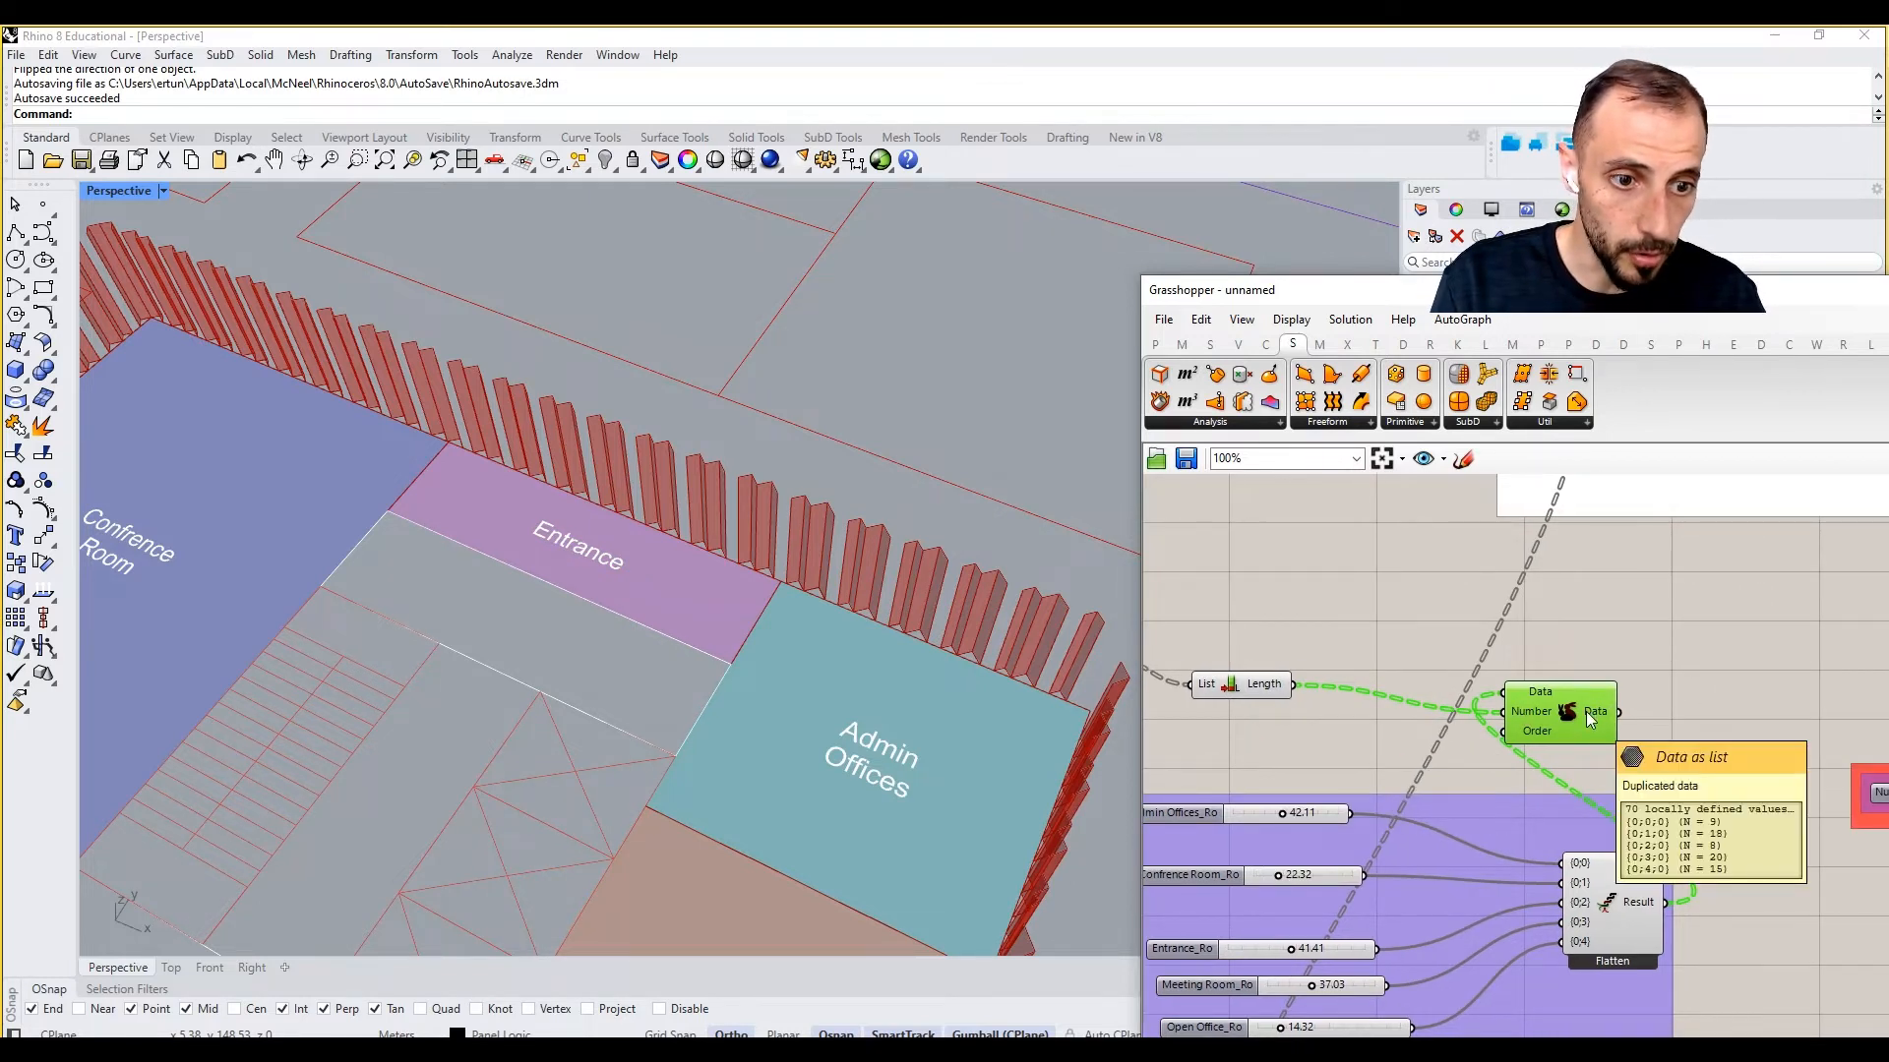
{"action": "double_click", "coordinate": [1665, 701]}
{"action": "type", "text": "//"}
{"action": "key", "text": "Return"}
{"action": "left_click_drag", "start_coordinate": [1669, 709], "coordinate": [1710, 700]}
{"action": "right_click_drag", "start_coordinate": [1773, 727], "coordinate": [1657, 682]}
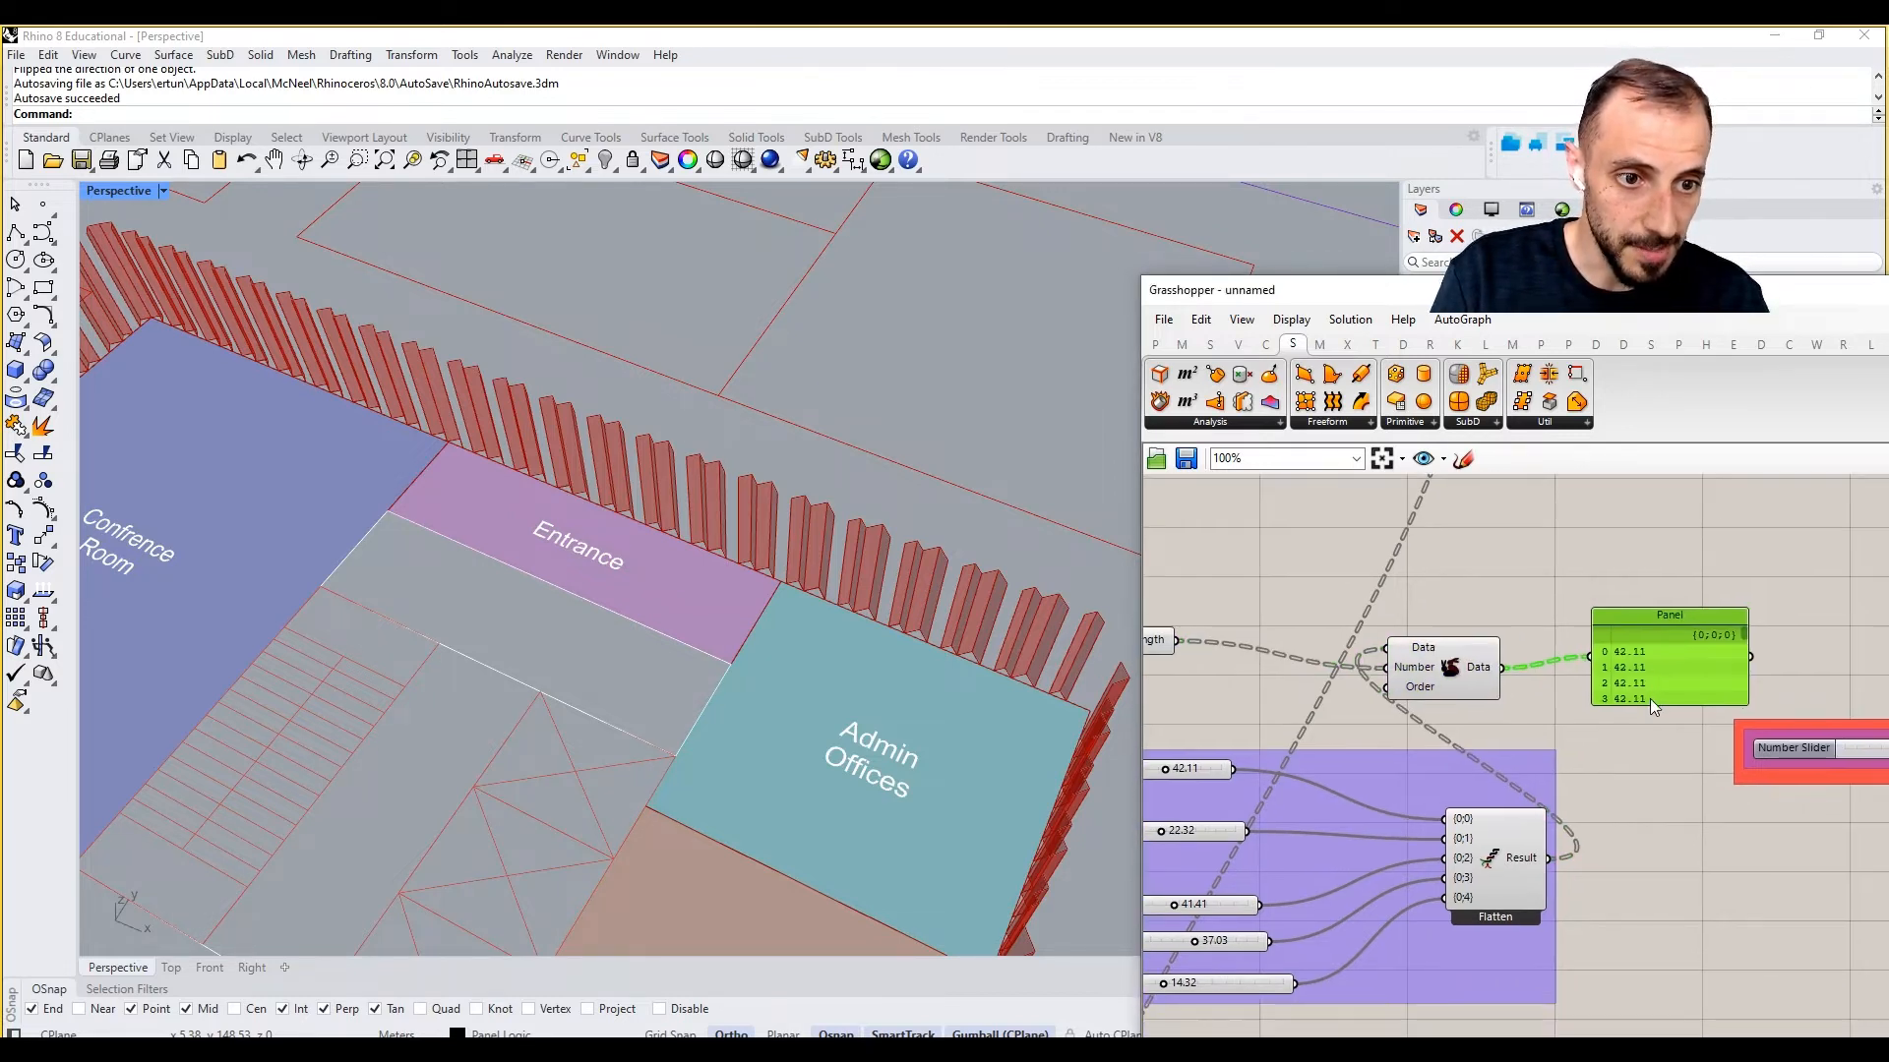
{"action": "left_click_drag", "start_coordinate": [1650, 702], "coordinate": [1680, 824]}
{"action": "right_click_drag", "start_coordinate": [1680, 824], "coordinate": [1660, 844]}
{"action": "left_click_drag", "start_coordinate": [1645, 743], "coordinate": [1633, 651]}
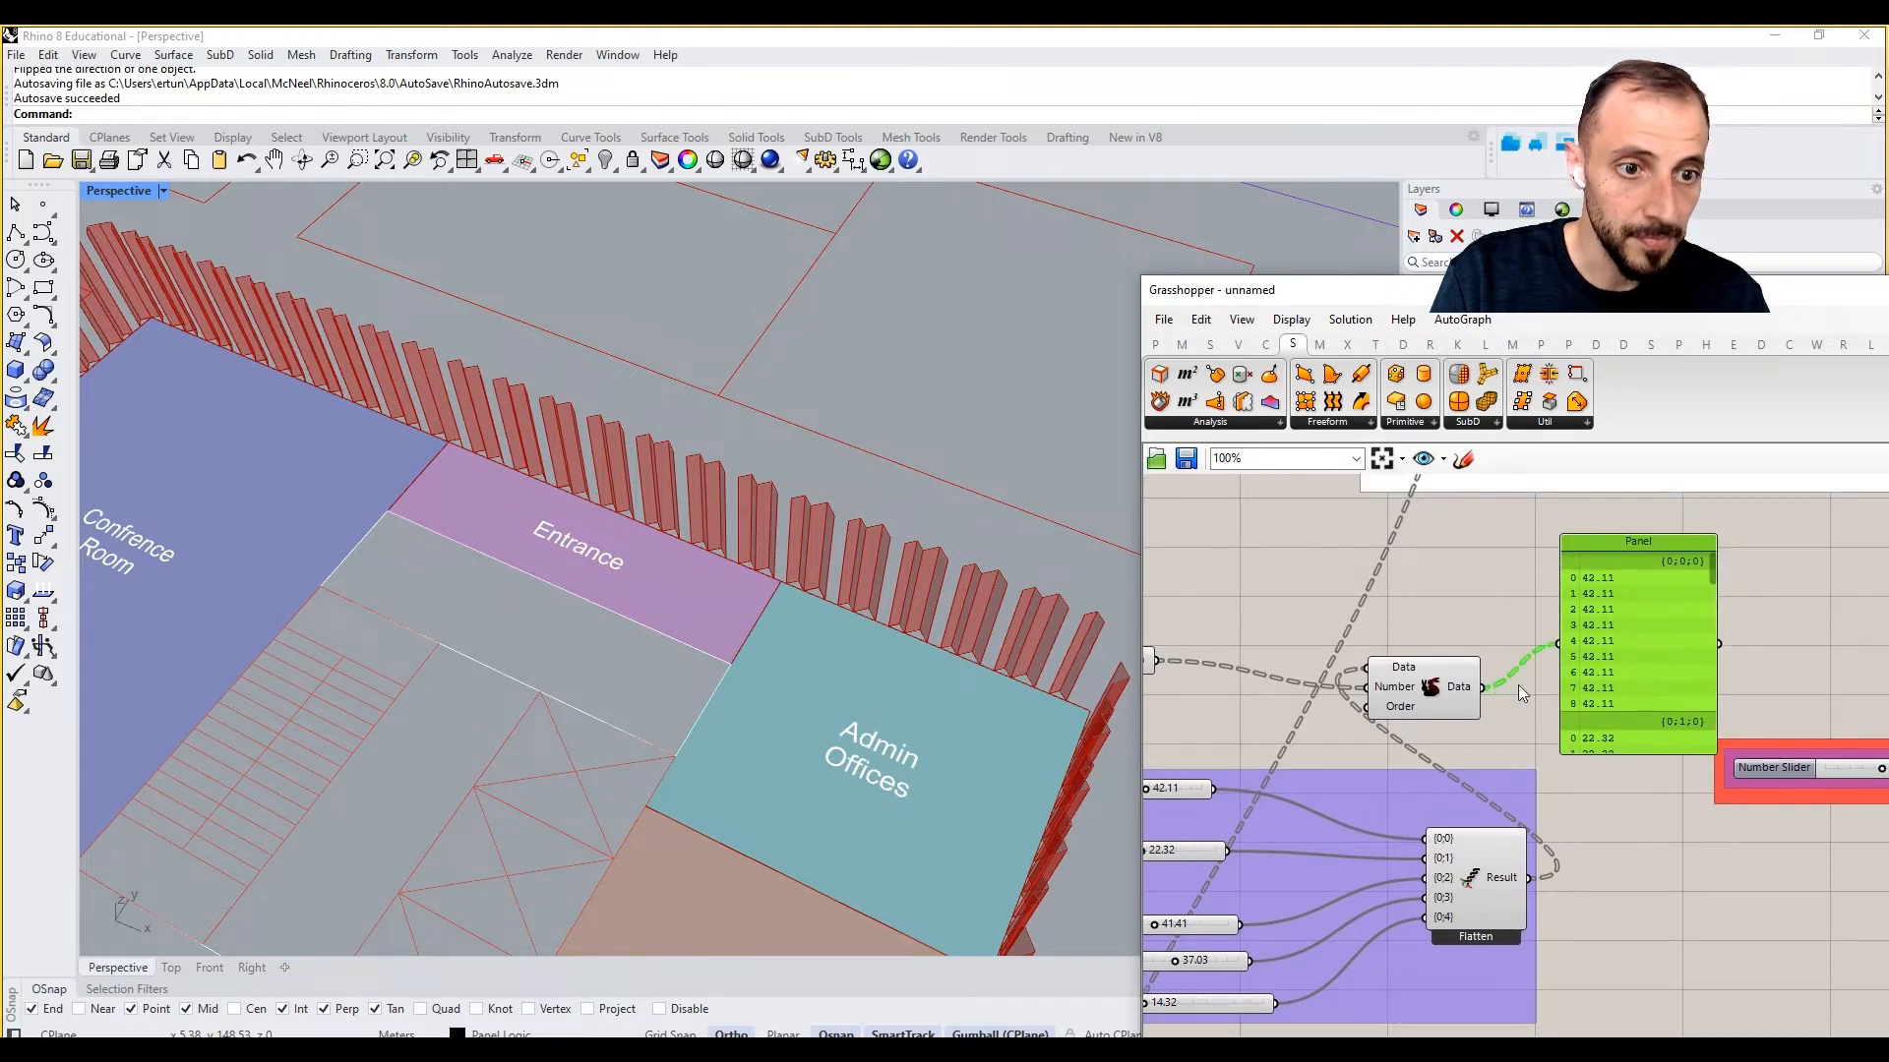
Step: Copy the Panel below the upper List Item group, connect it to the List Item output and scroll through its branch paths
{"action": "right_click_drag", "start_coordinate": [1584, 668], "coordinate": [1539, 808]}
{"action": "scroll", "coordinate": [1566, 739], "scroll_direction": "down", "scroll_amount": 5}
{"action": "scroll", "coordinate": [1582, 611], "scroll_direction": "up", "scroll_amount": 3}
{"action": "left_click_drag", "start_coordinate": [1524, 903], "coordinate": [1533, 694], "text": "alt"}
{"action": "scroll", "coordinate": [1452, 564], "scroll_direction": "up", "scroll_amount": 2}
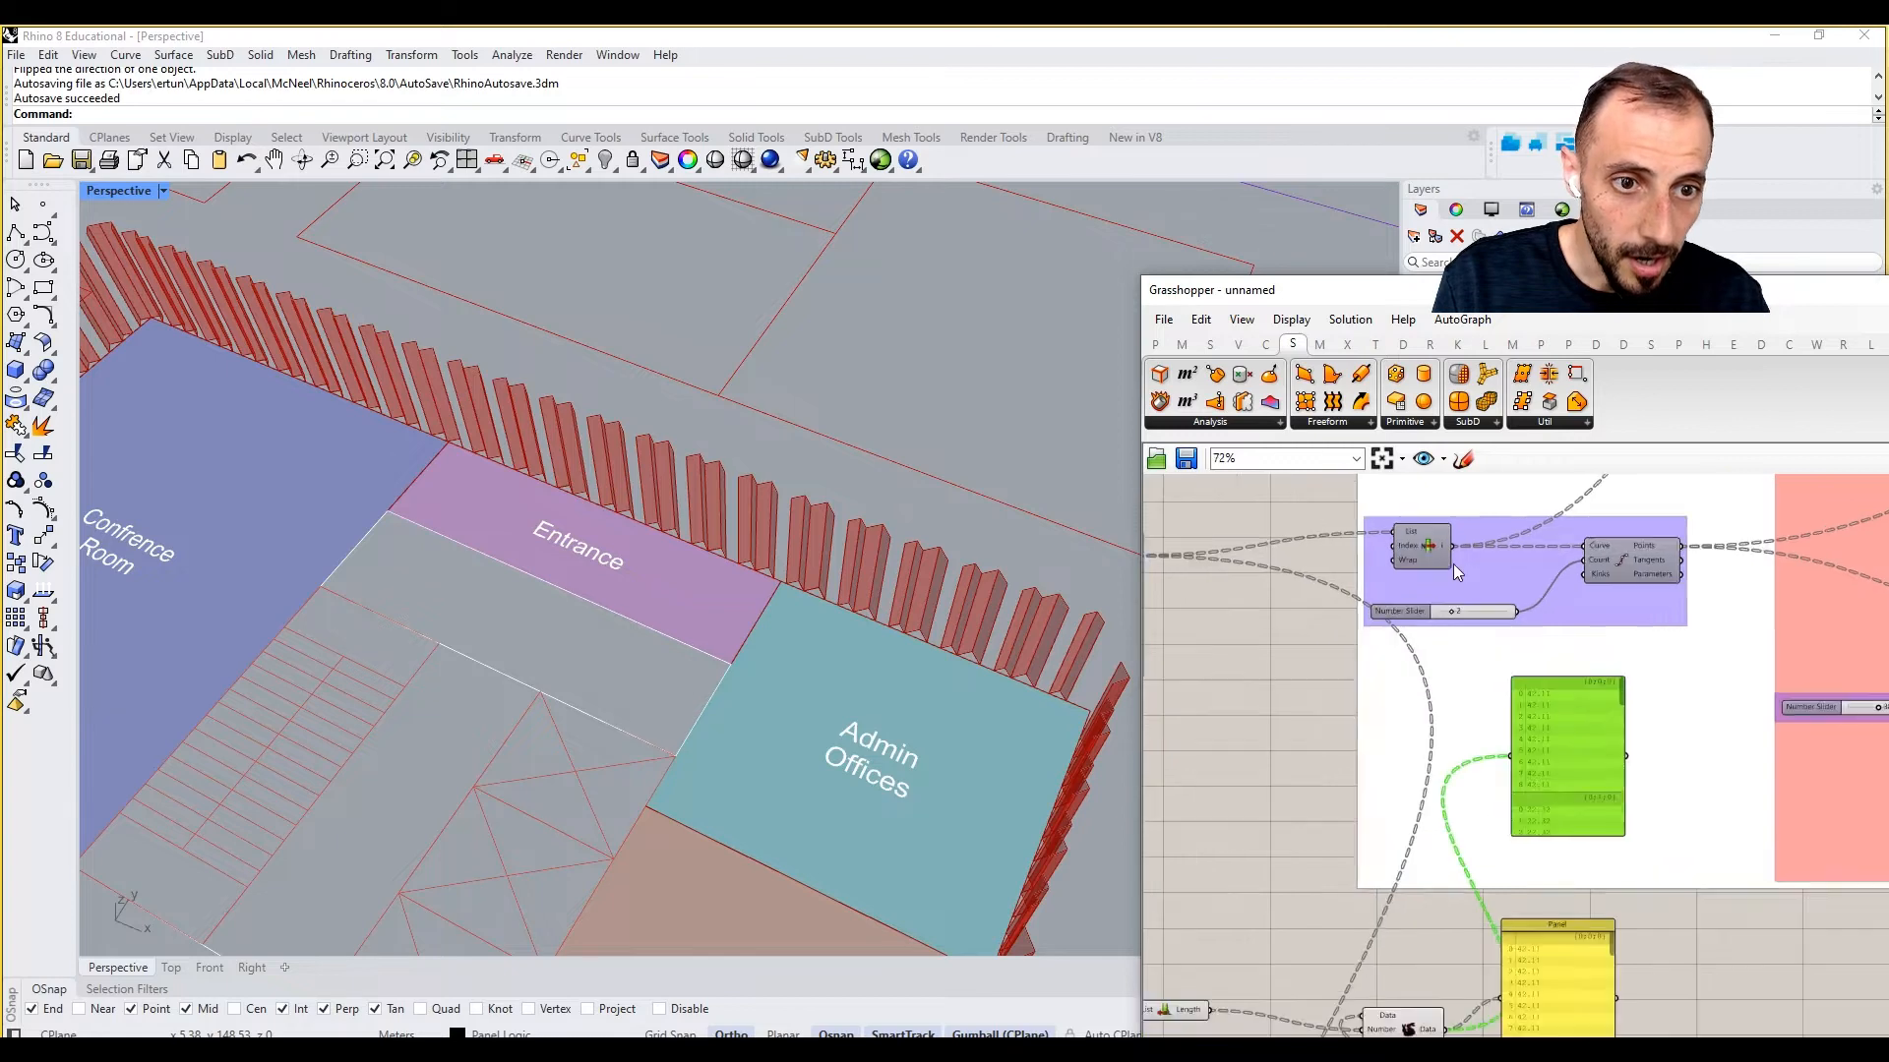
{"action": "left_click_drag", "start_coordinate": [1452, 543], "coordinate": [1520, 790]}
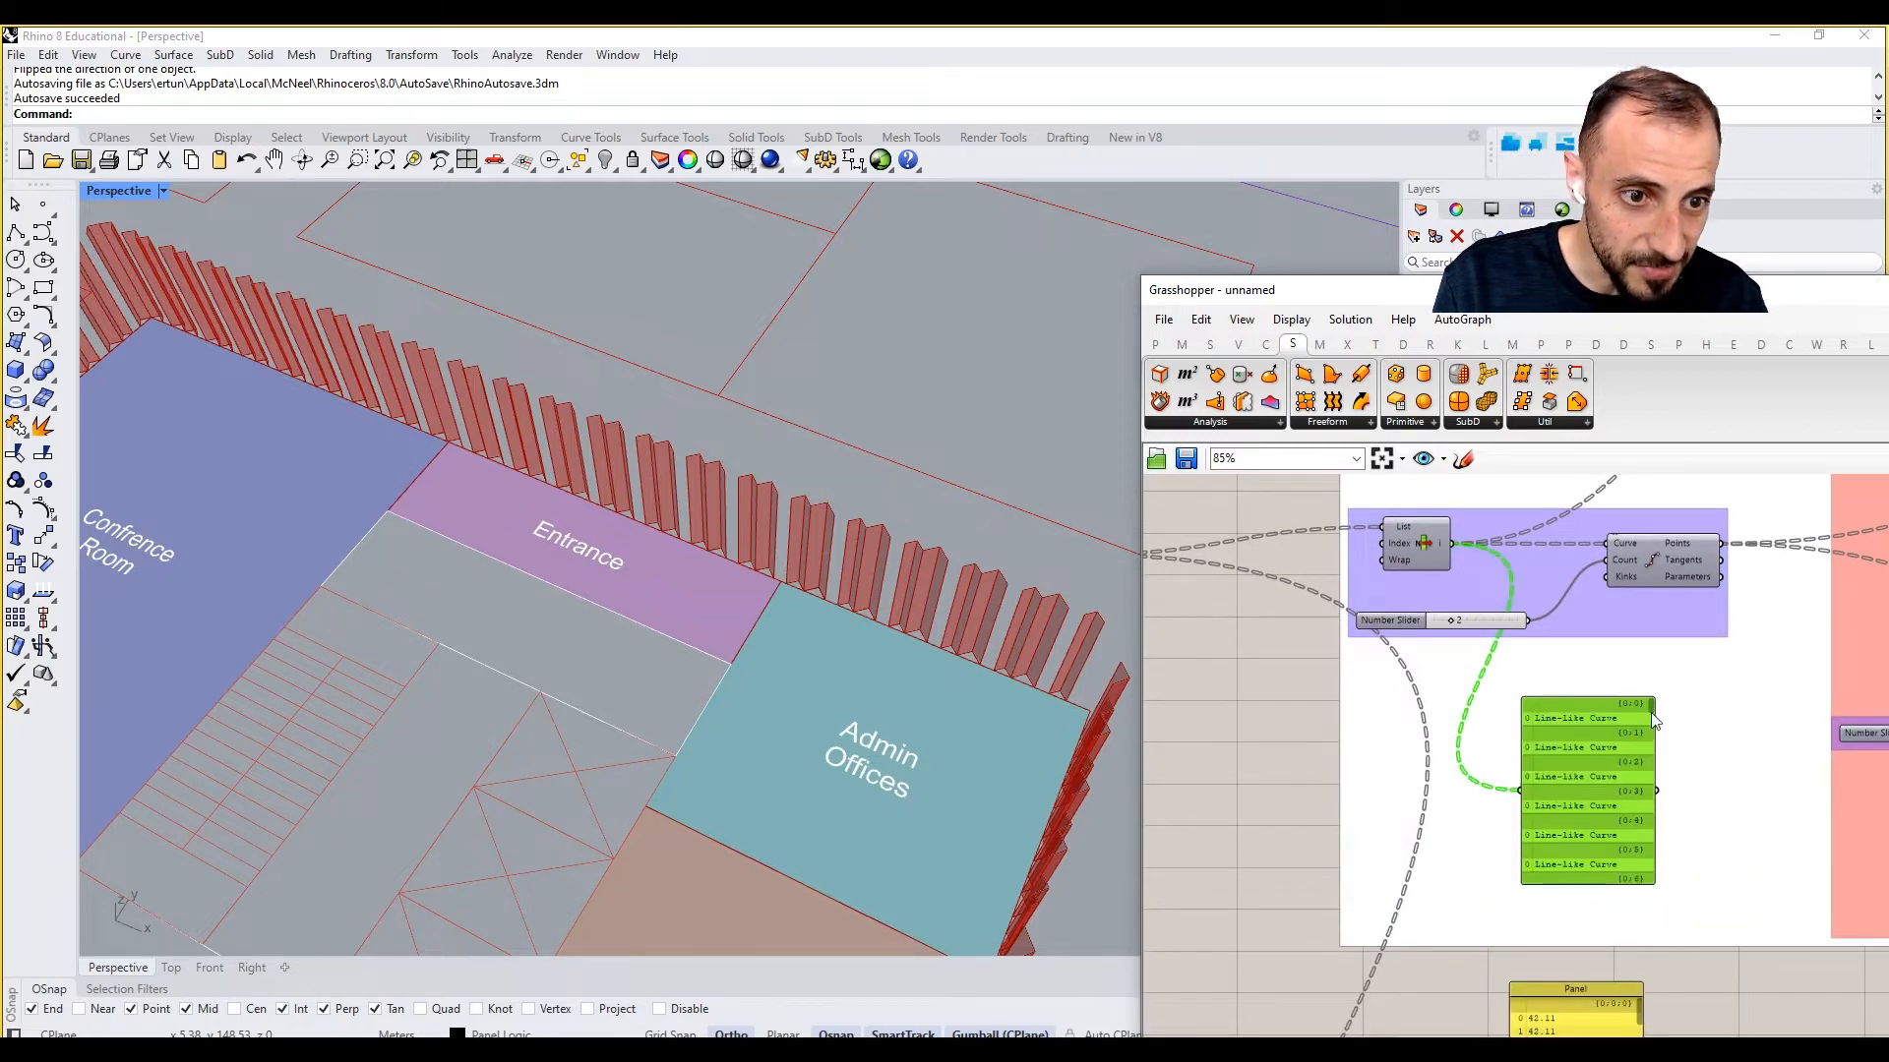
{"action": "left_click_drag", "start_coordinate": [1654, 712], "coordinate": [1654, 726]}
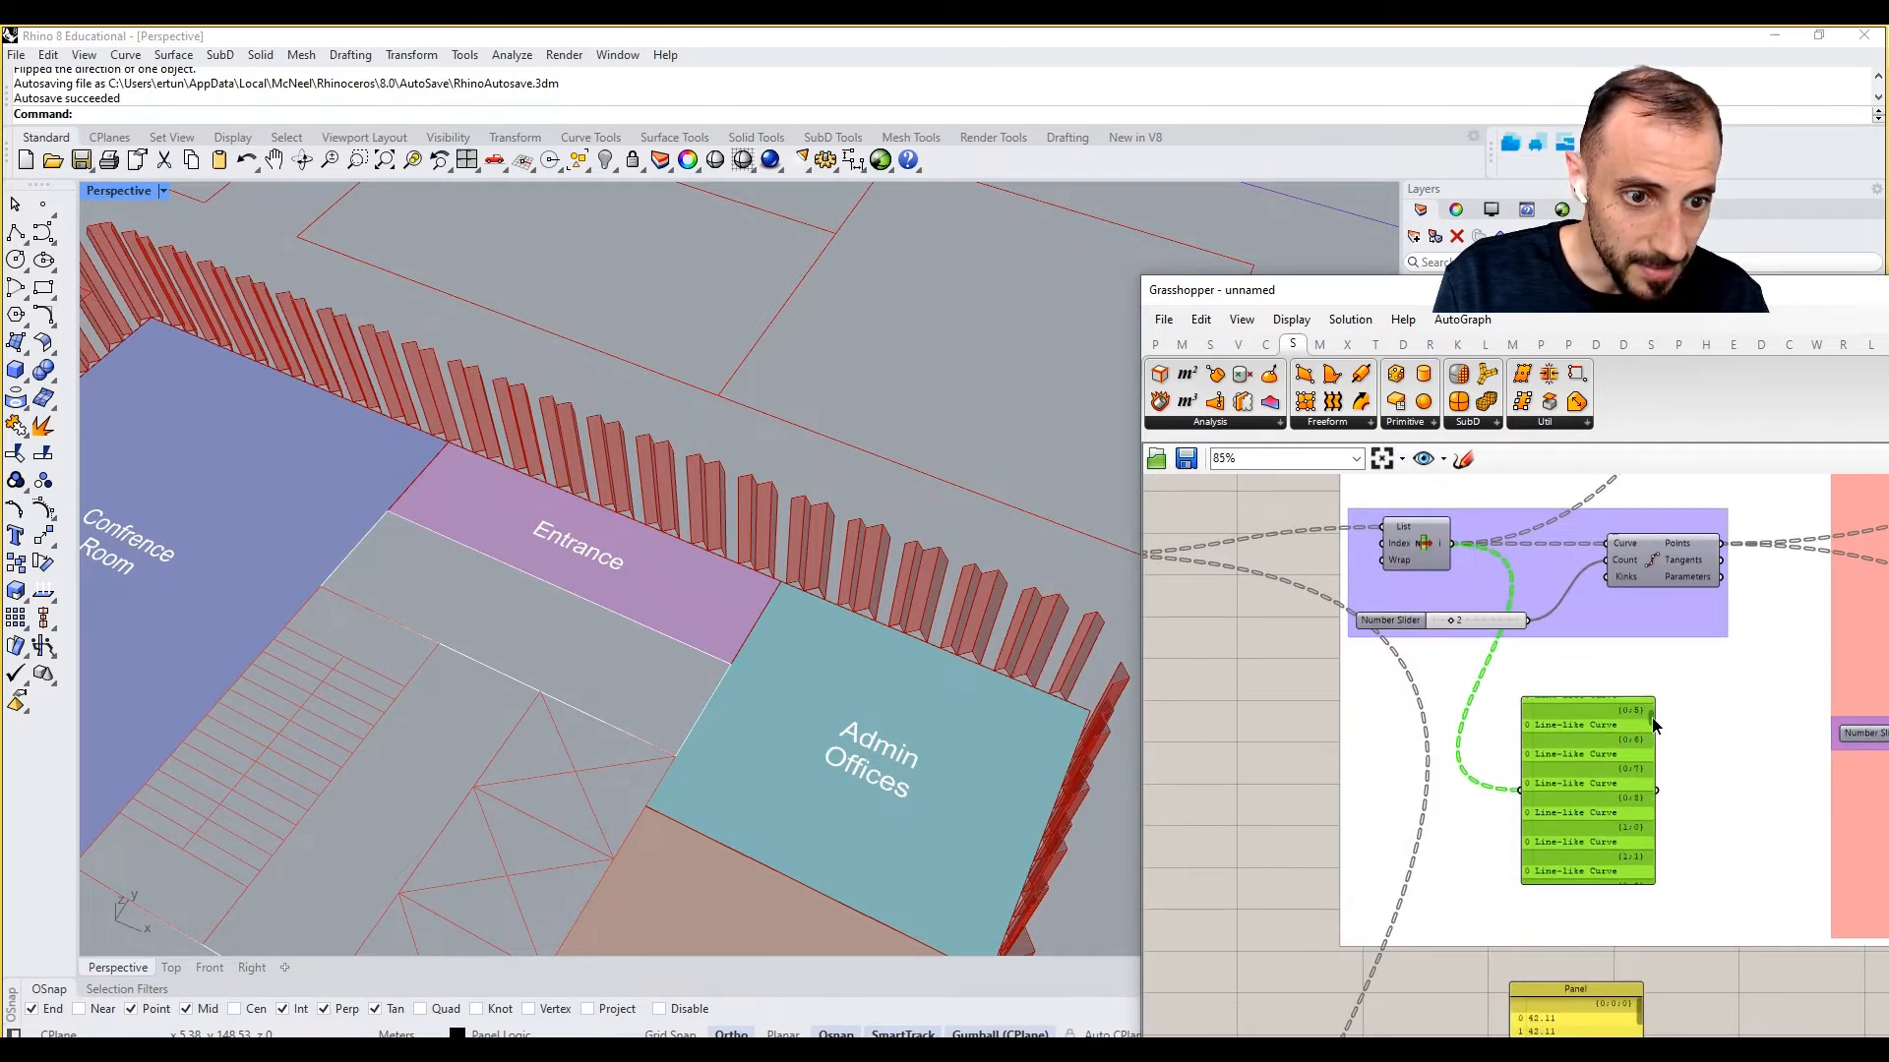
Step: Graft and simplify the Duplicate Data output, and compare its branch paths with those of the List Item curves
{"action": "right_click_drag", "start_coordinate": [1640, 827], "coordinate": [1613, 700]}
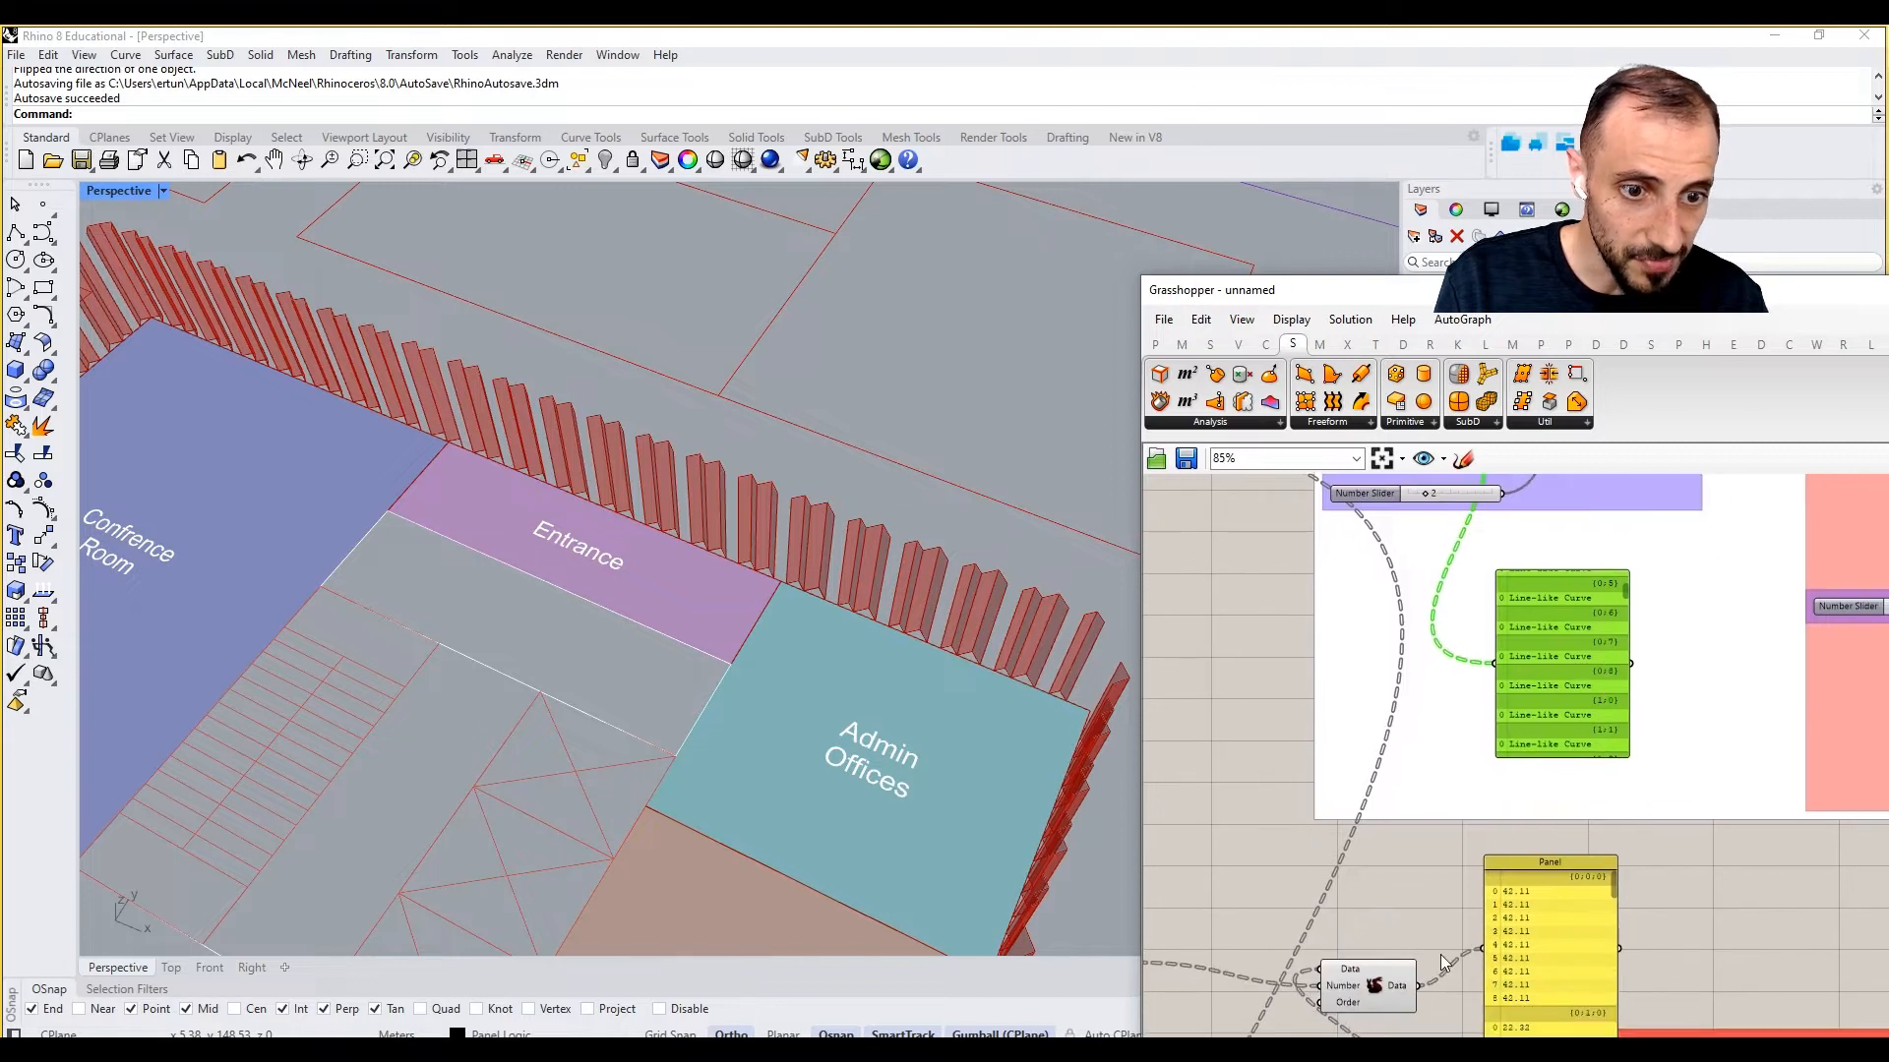
{"action": "right_click_drag", "start_coordinate": [1410, 984], "coordinate": [1407, 991]}
{"action": "right_click", "coordinate": [1402, 998]}
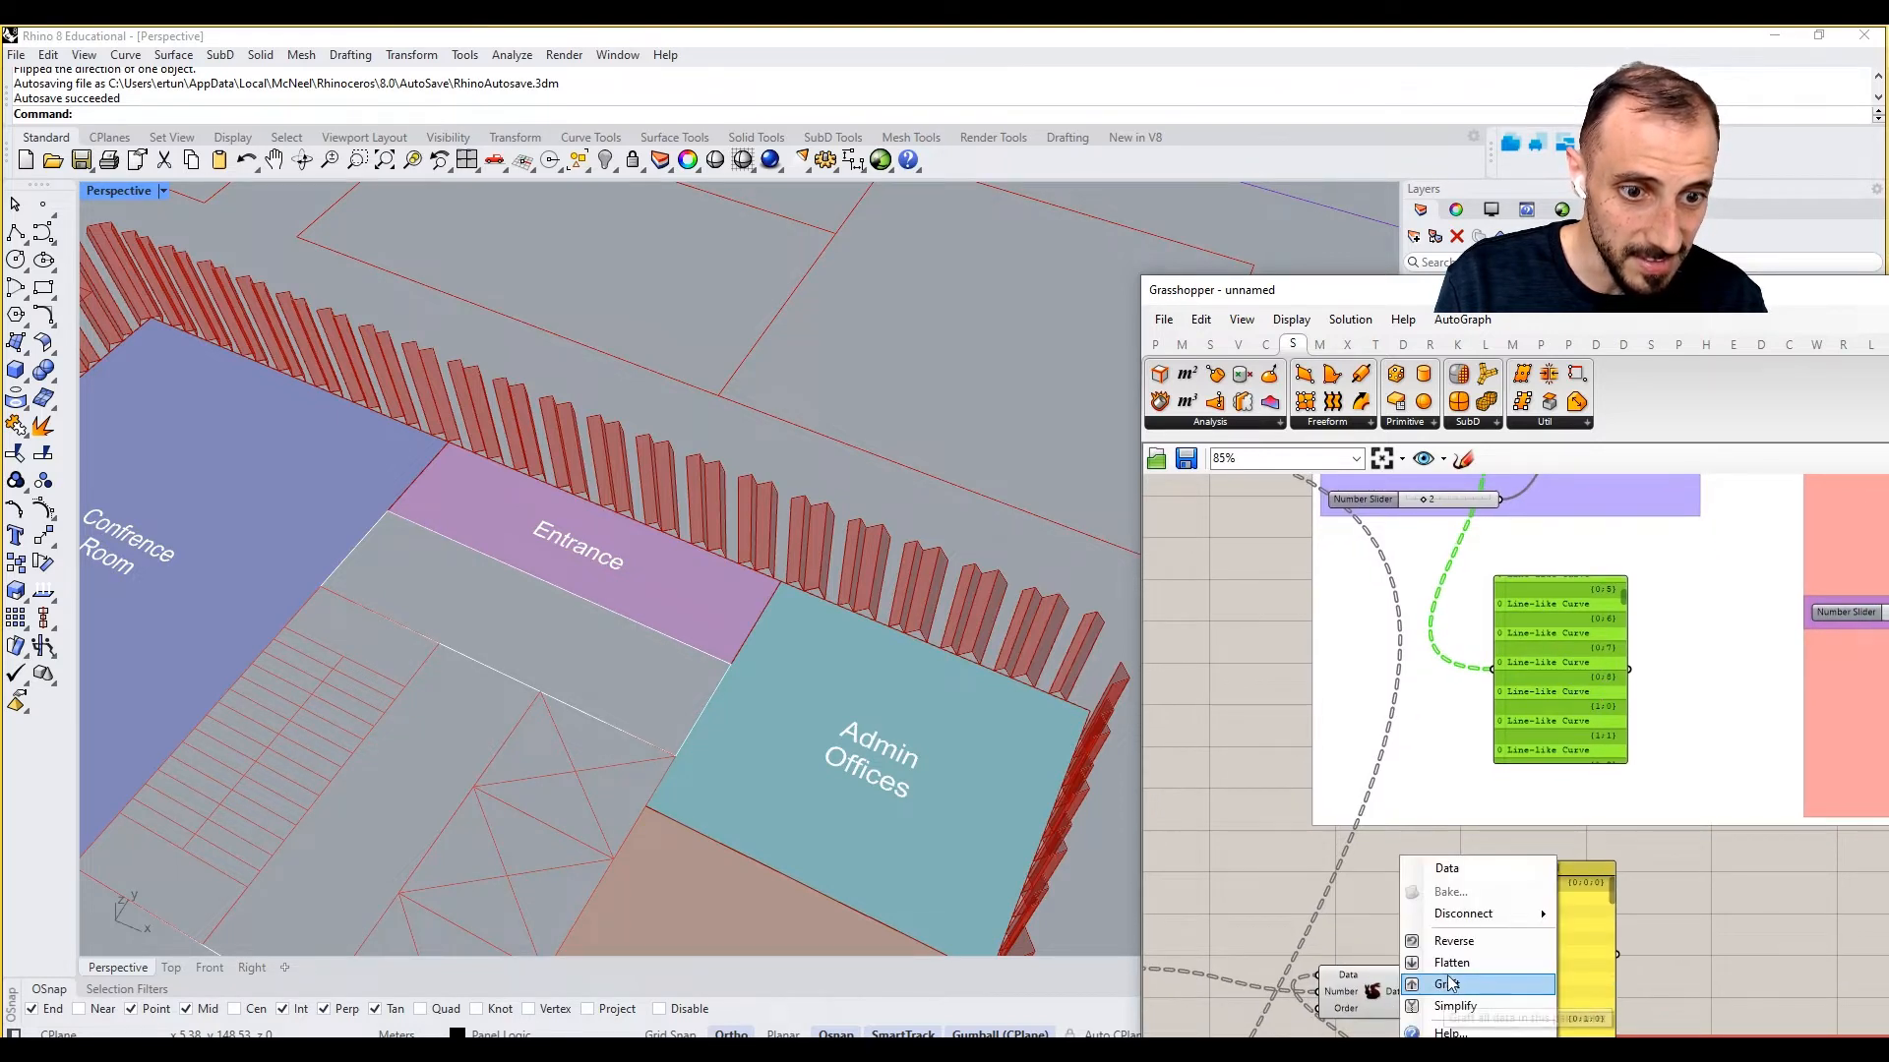
{"action": "left_click", "coordinate": [1453, 984]}
{"action": "right_click_drag", "start_coordinate": [1610, 889], "coordinate": [1598, 807]}
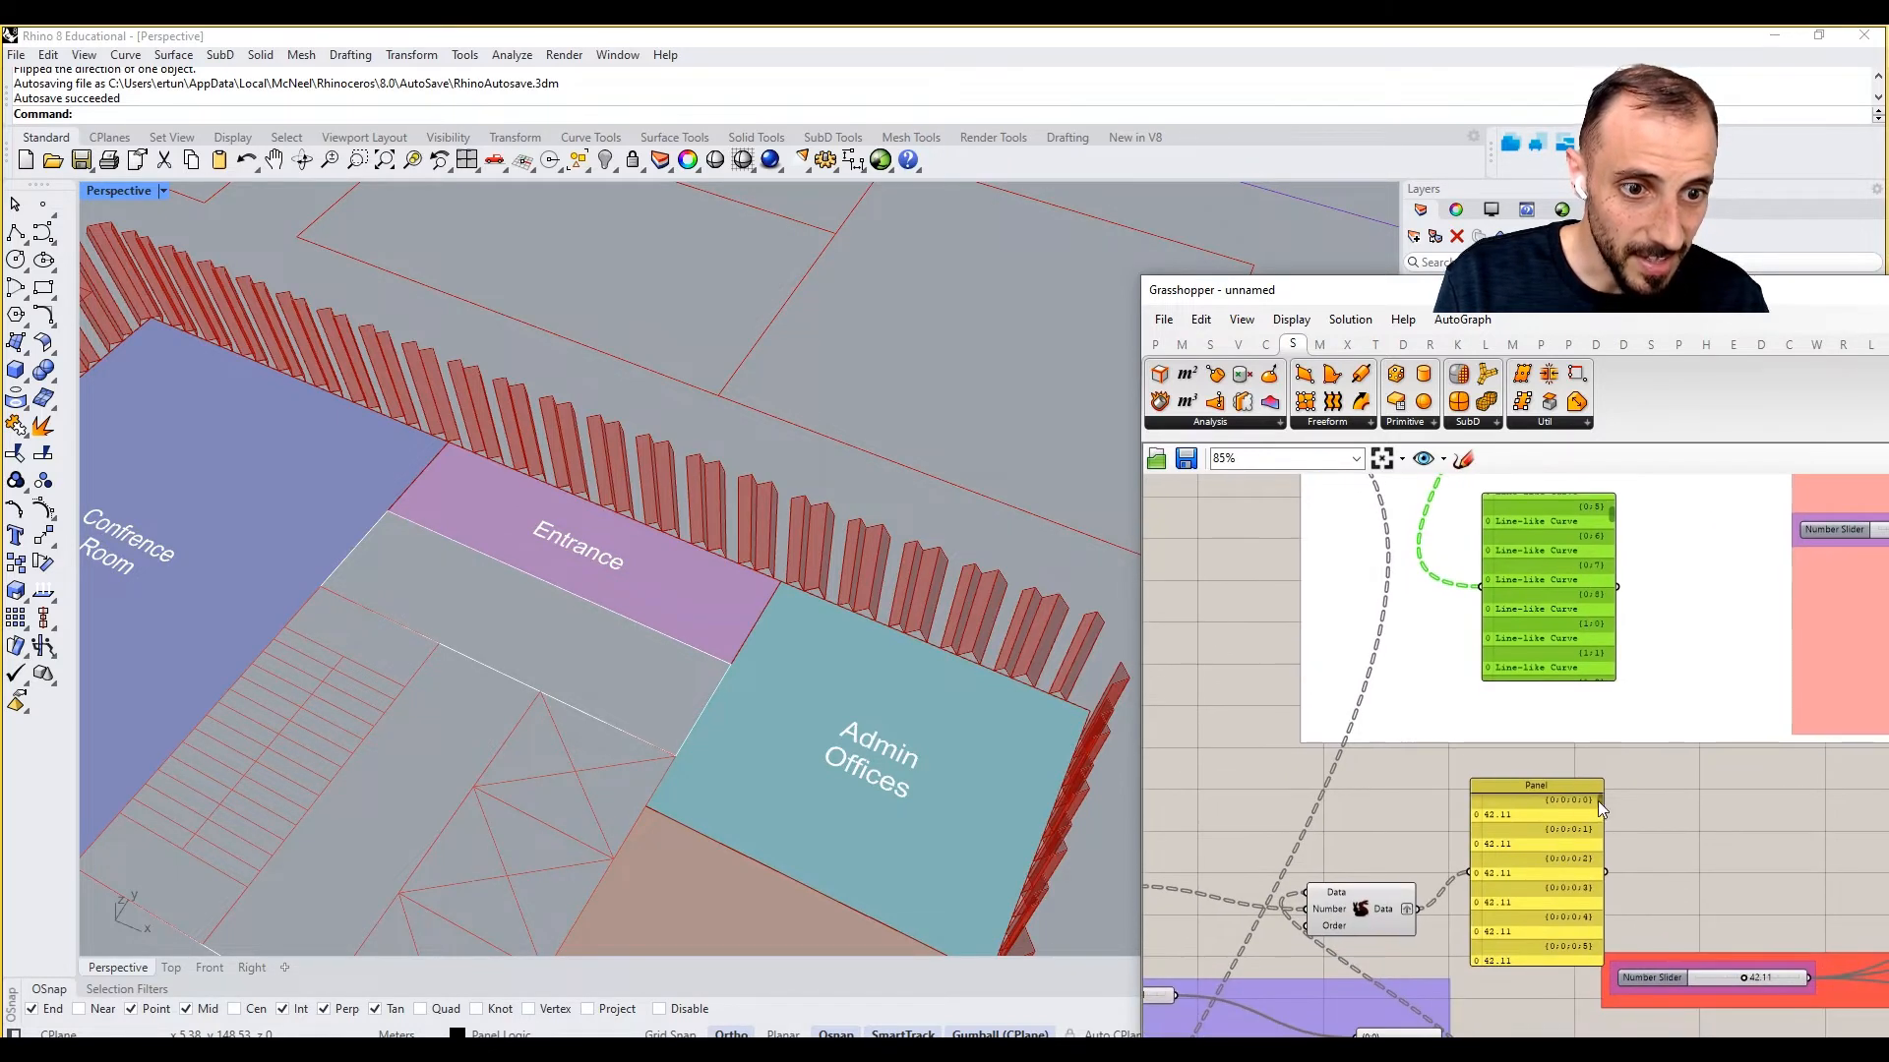
{"action": "right_click", "coordinate": [1387, 913]}
{"action": "left_click", "coordinate": [1438, 1009]}
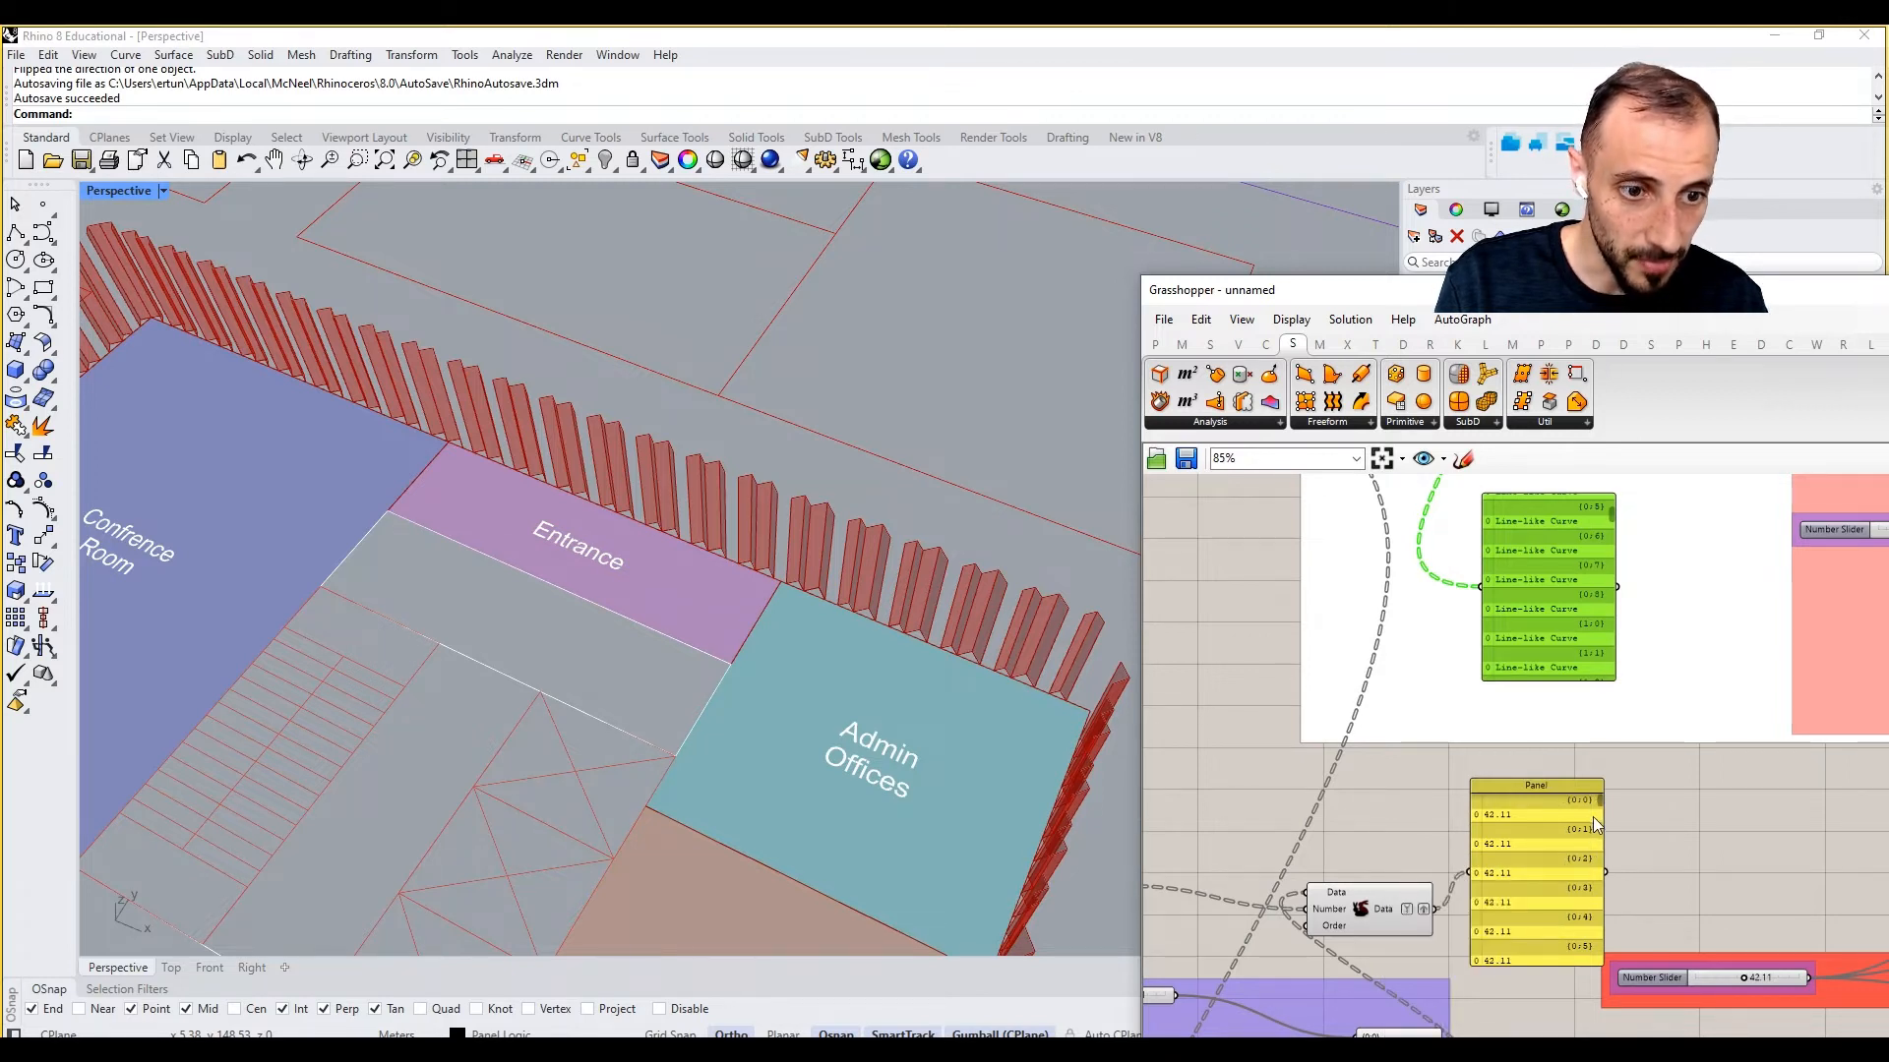
{"action": "scroll", "coordinate": [1600, 806], "scroll_direction": "down", "scroll_amount": 5}
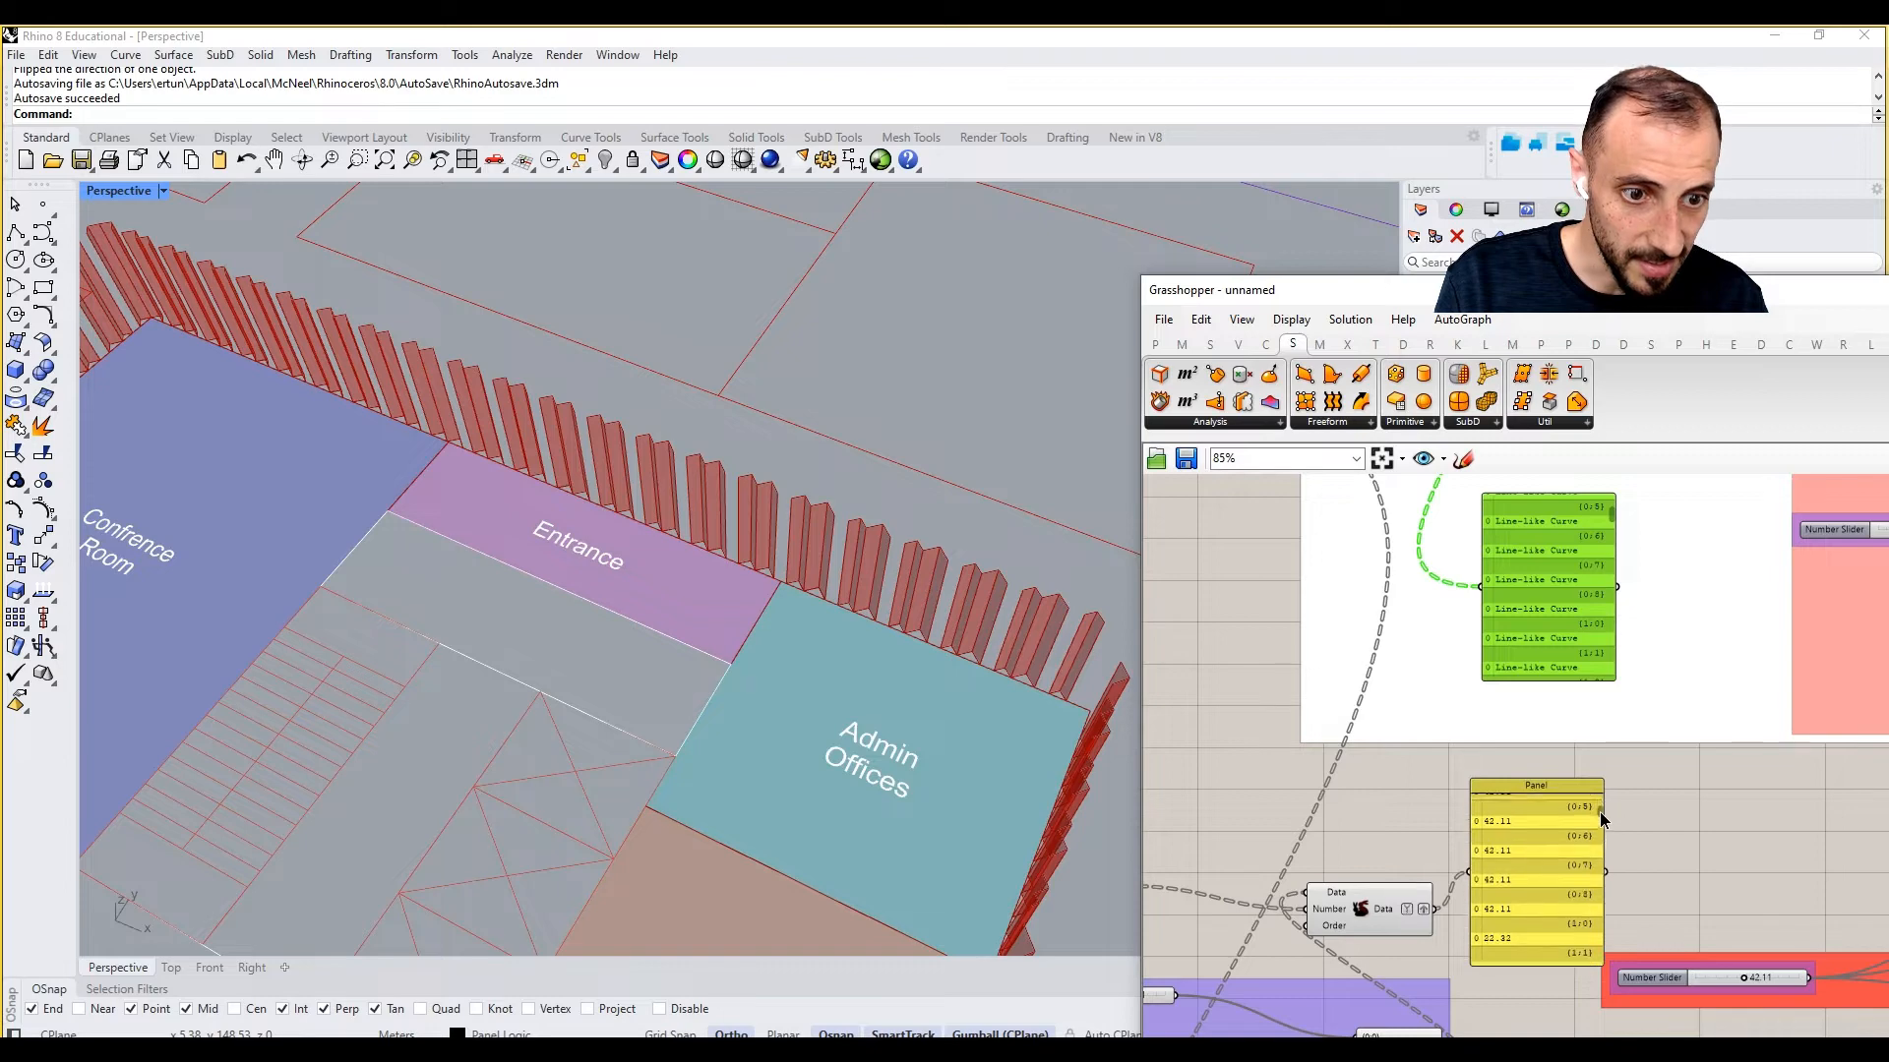
Step: Delete the two Panels attached to the Duplicate Data and List Item outputs
{"action": "left_click", "coordinate": [1577, 844]}
{"action": "key", "text": "Delete"}
{"action": "left_click", "coordinate": [1536, 646]}
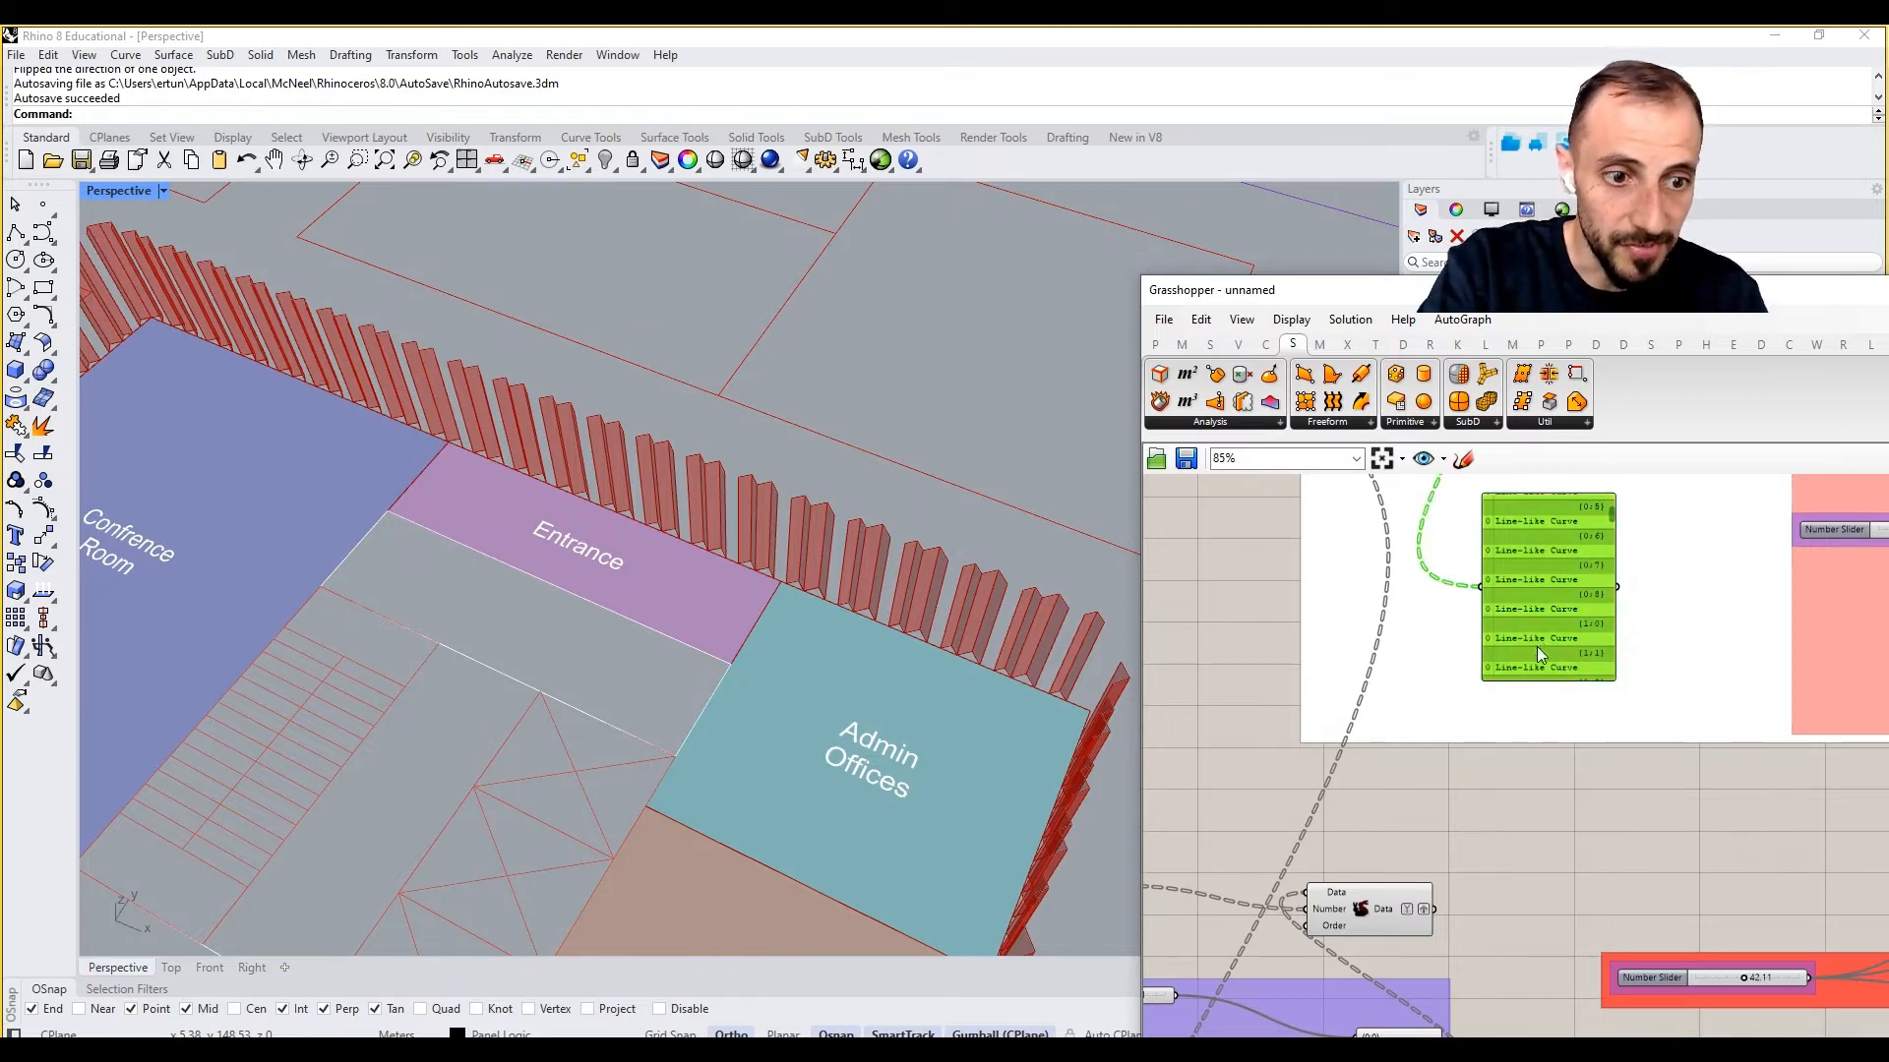
{"action": "key", "text": "Delete"}
Step: Move Duplicate Data above the 42.11 Number Slider and transfer all of that slider's outgoing wires to the Duplicate Data output
{"action": "scroll", "coordinate": [1397, 913], "scroll_direction": "down", "scroll_amount": 4}
{"action": "left_click_drag", "start_coordinate": [1396, 912], "coordinate": [1507, 904]}
{"action": "scroll", "coordinate": [1542, 898], "scroll_direction": "up", "scroll_amount": 3}
{"action": "right_click_drag", "start_coordinate": [1572, 931], "coordinate": [1542, 833]}
{"action": "left_click", "coordinate": [1542, 833]}
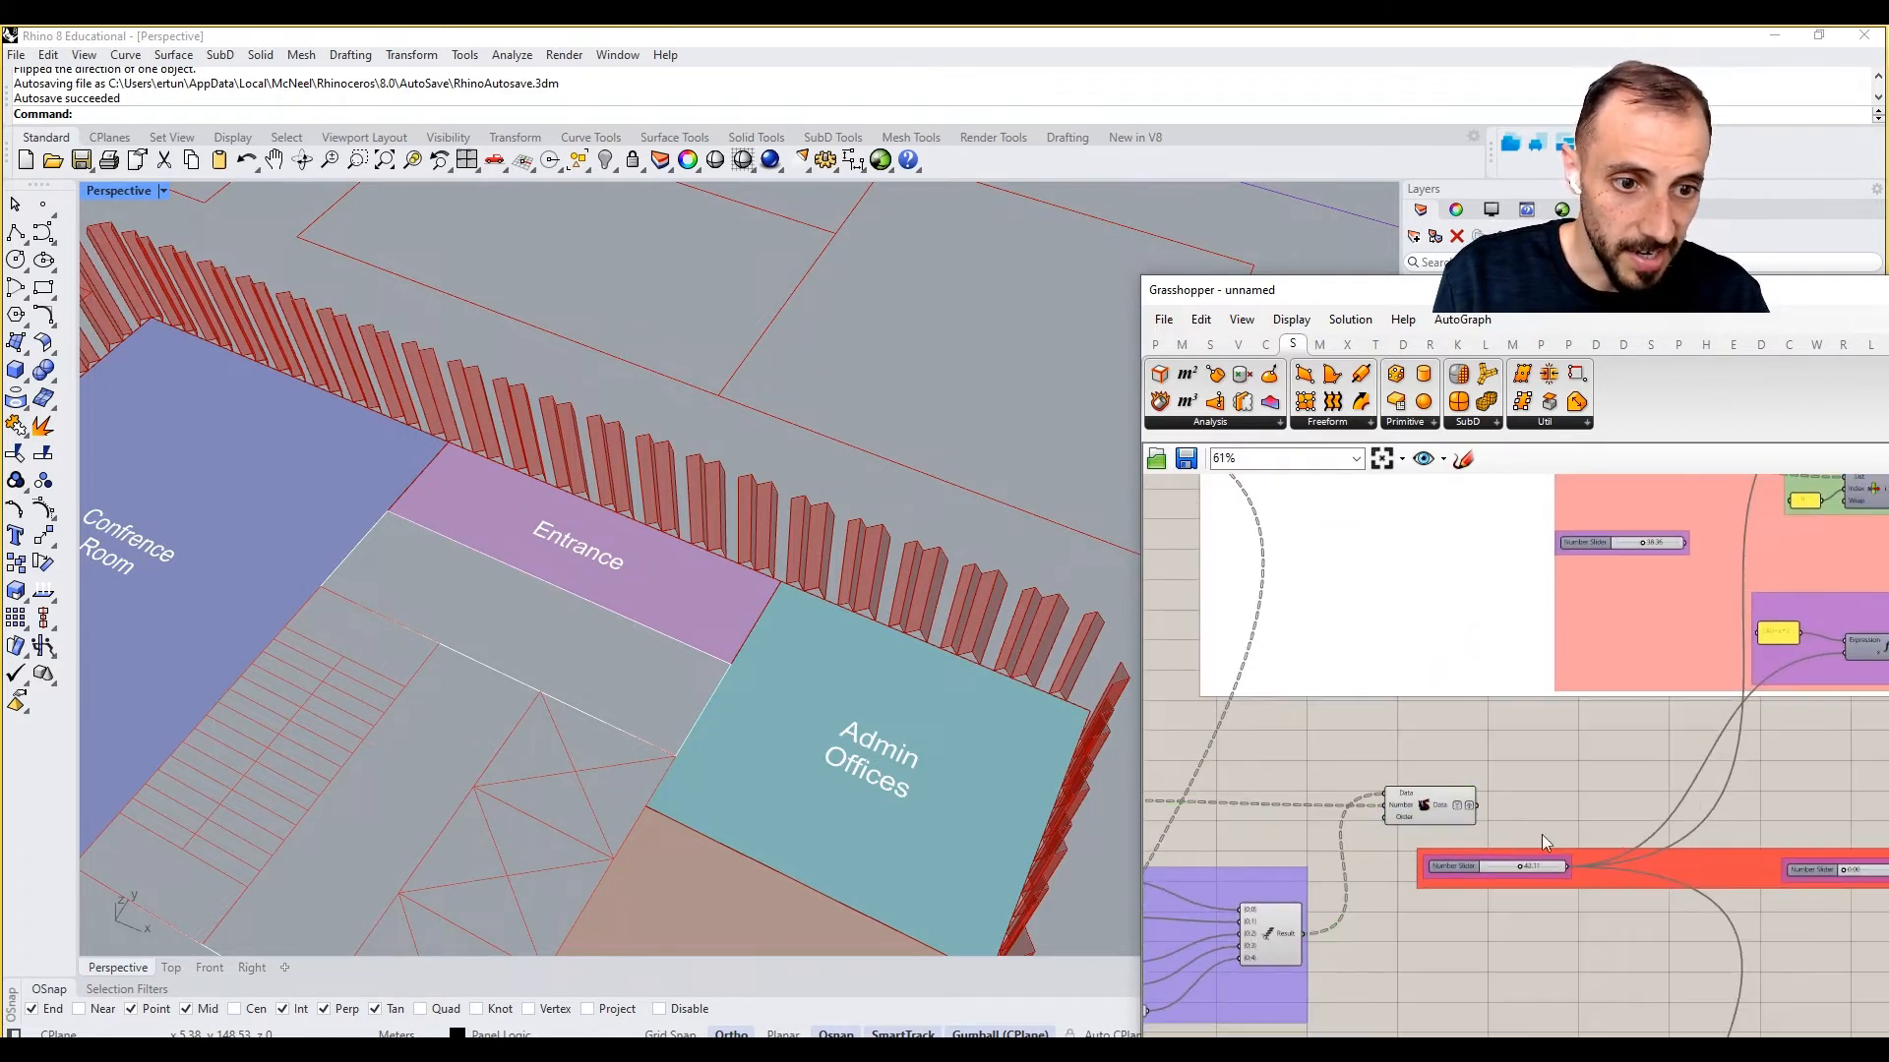
{"action": "scroll", "coordinate": [1565, 874], "scroll_direction": "up", "scroll_amount": 3}
{"action": "left_click_drag", "start_coordinate": [1564, 852], "coordinate": [1420, 759], "text": "ctrl+shift"}
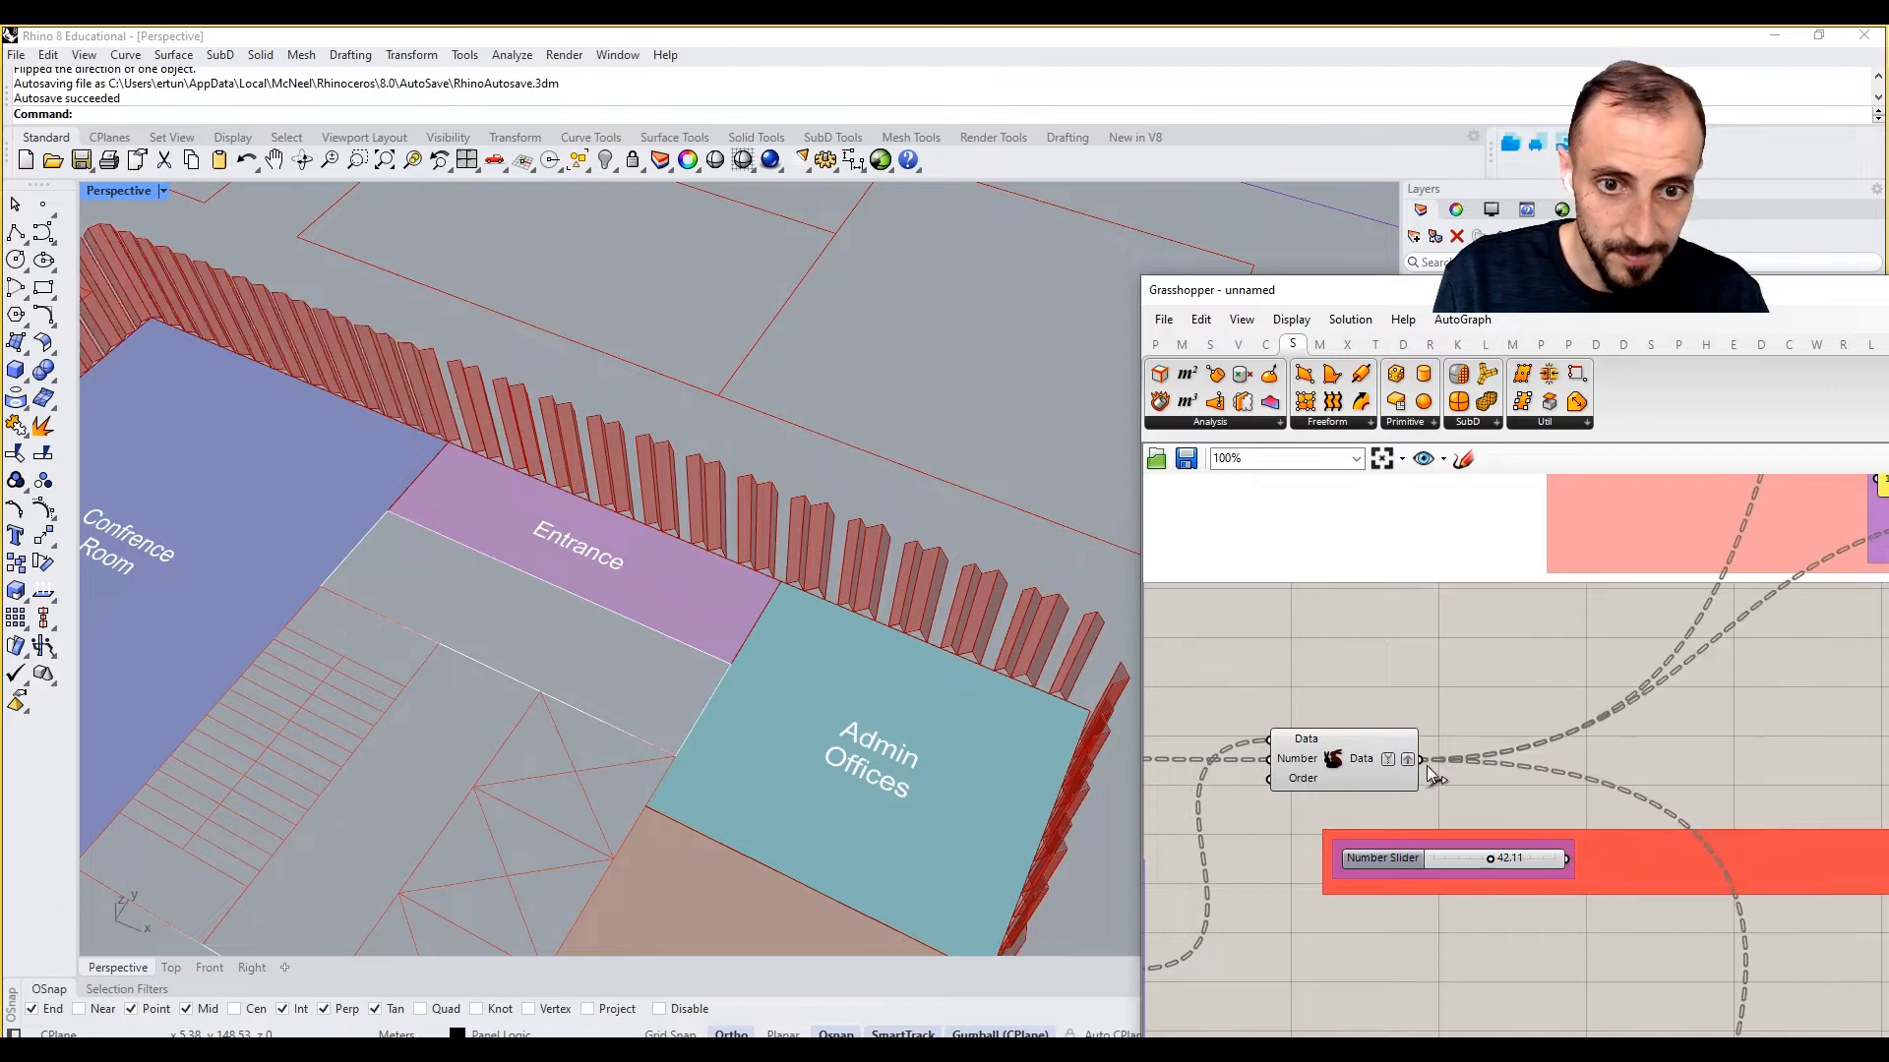
Step: Test the facade rotation by setting the Admin Offices slider to 37.11 and the Confrence Room slider to 37.62
{"action": "right_click_drag", "start_coordinate": [1413, 789], "coordinate": [1469, 675]}
{"action": "scroll", "coordinate": [1469, 676], "scroll_direction": "down", "scroll_amount": 5}
{"action": "right_click_drag", "start_coordinate": [1397, 750], "coordinate": [1561, 681]}
{"action": "scroll", "coordinate": [1397, 675], "scroll_direction": "up", "scroll_amount": 3}
{"action": "scroll", "coordinate": [1322, 710], "scroll_direction": "up", "scroll_amount": 3}
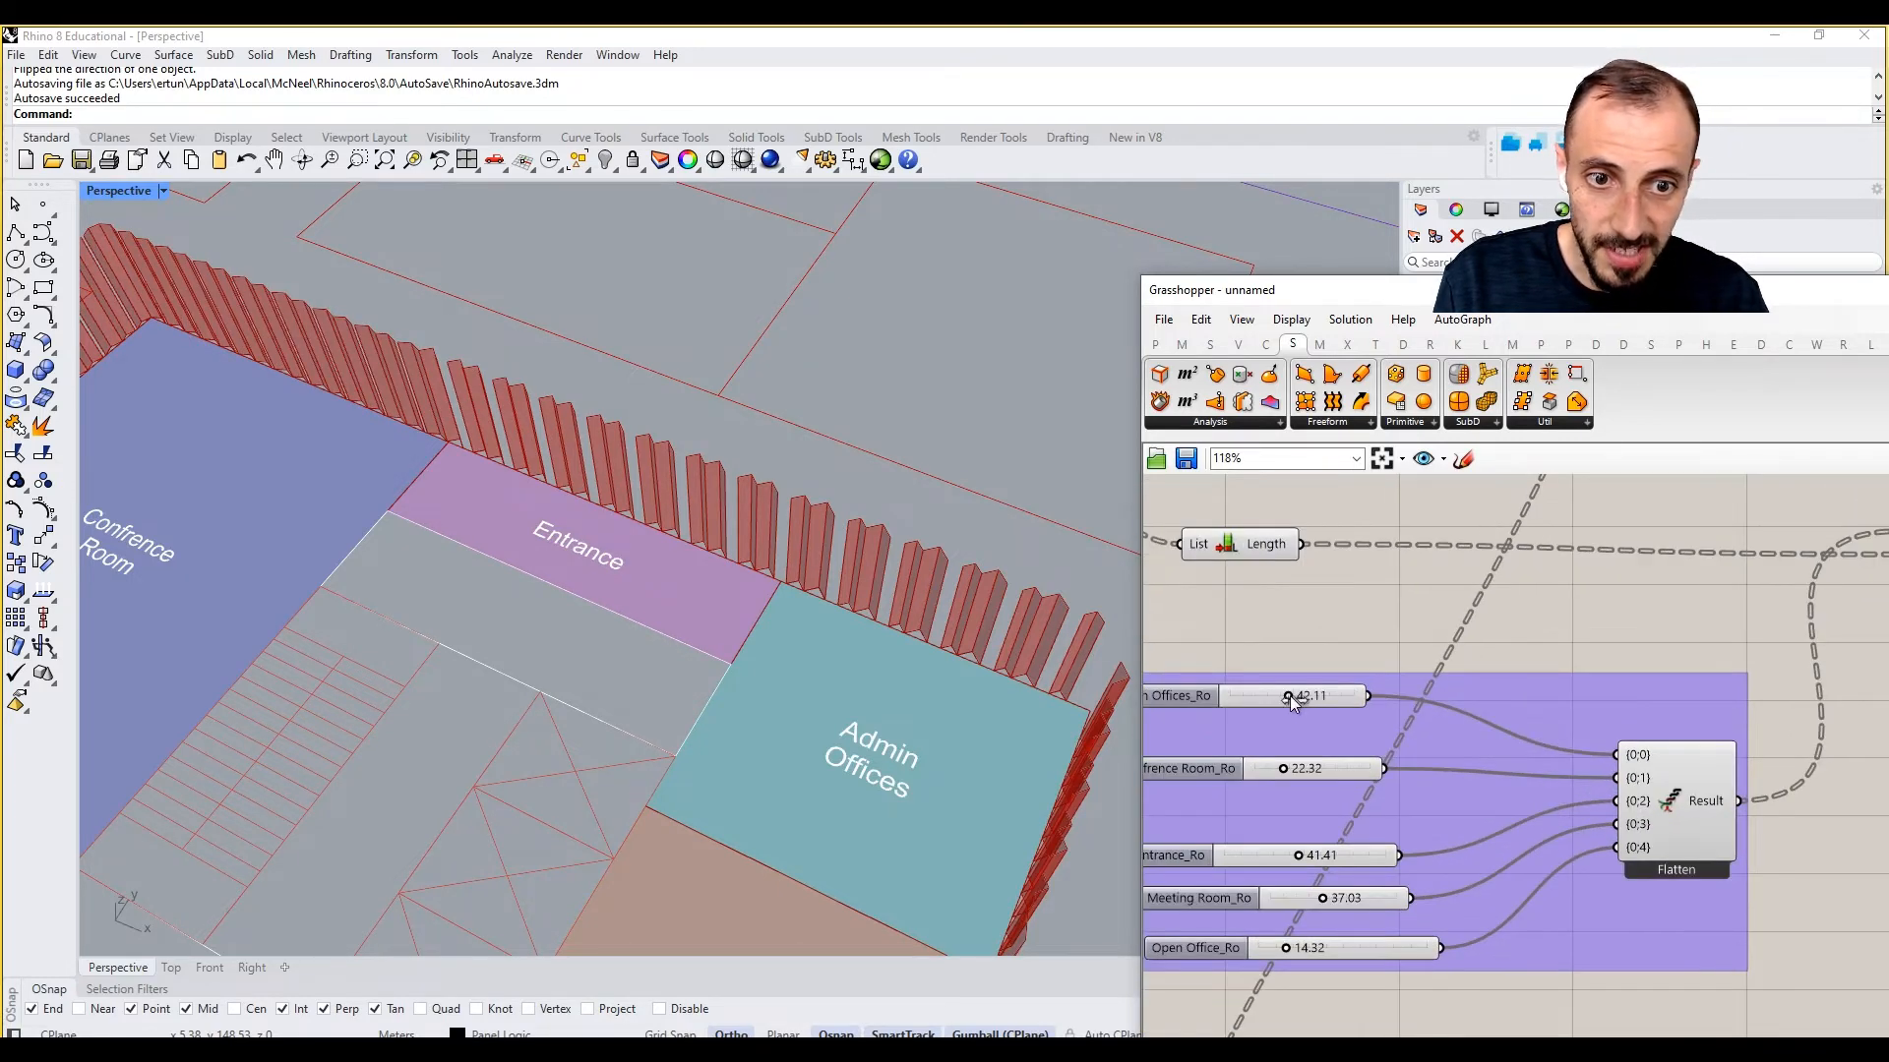
{"action": "mouse_move", "coordinate": [1290, 695]}
{"action": "left_mouse_down"}
{"action": "mouse_move", "coordinate": [1273, 698]}
{"action": "mouse_move", "coordinate": [1290, 697]}
{"action": "left_mouse_up"}
{"action": "scroll", "coordinate": [729, 640], "scroll_direction": "down", "scroll_amount": 7}
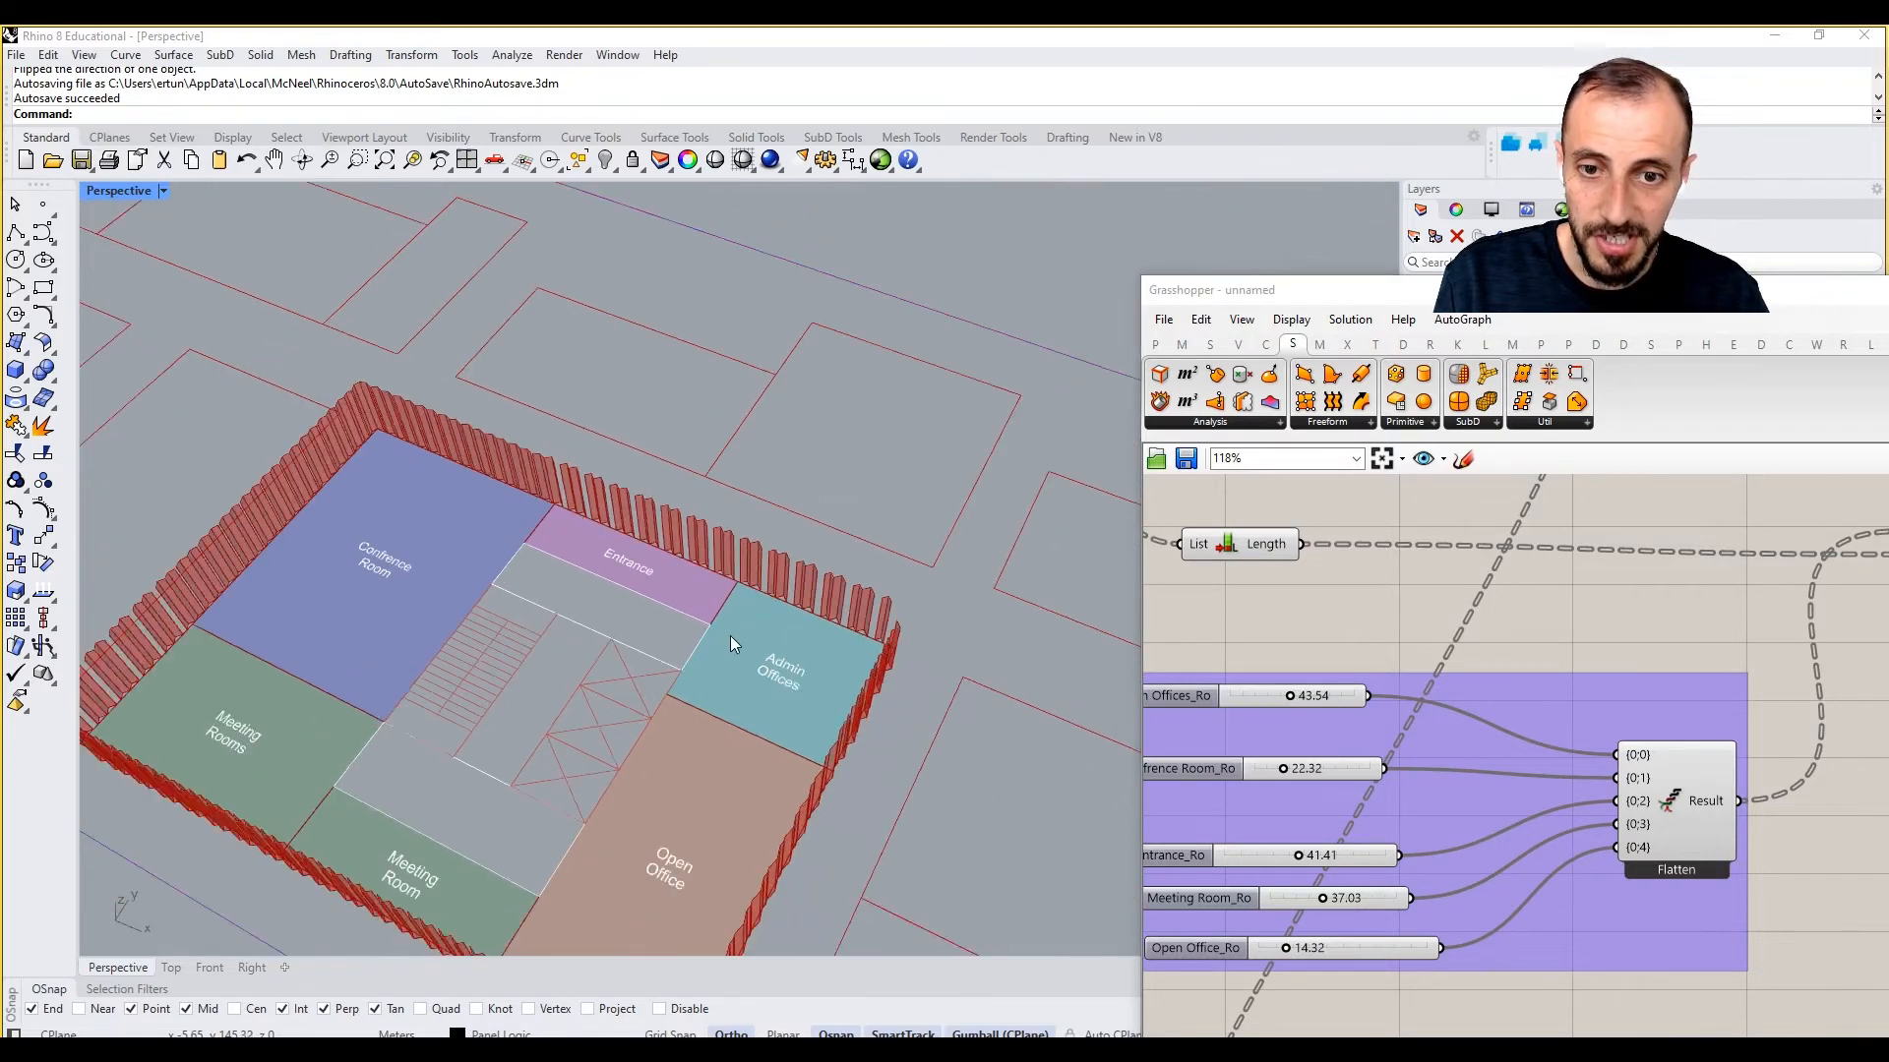
{"action": "right_click_drag", "start_coordinate": [728, 640], "coordinate": [988, 627]}
{"action": "scroll", "coordinate": [857, 646], "scroll_direction": "up", "scroll_amount": 6}
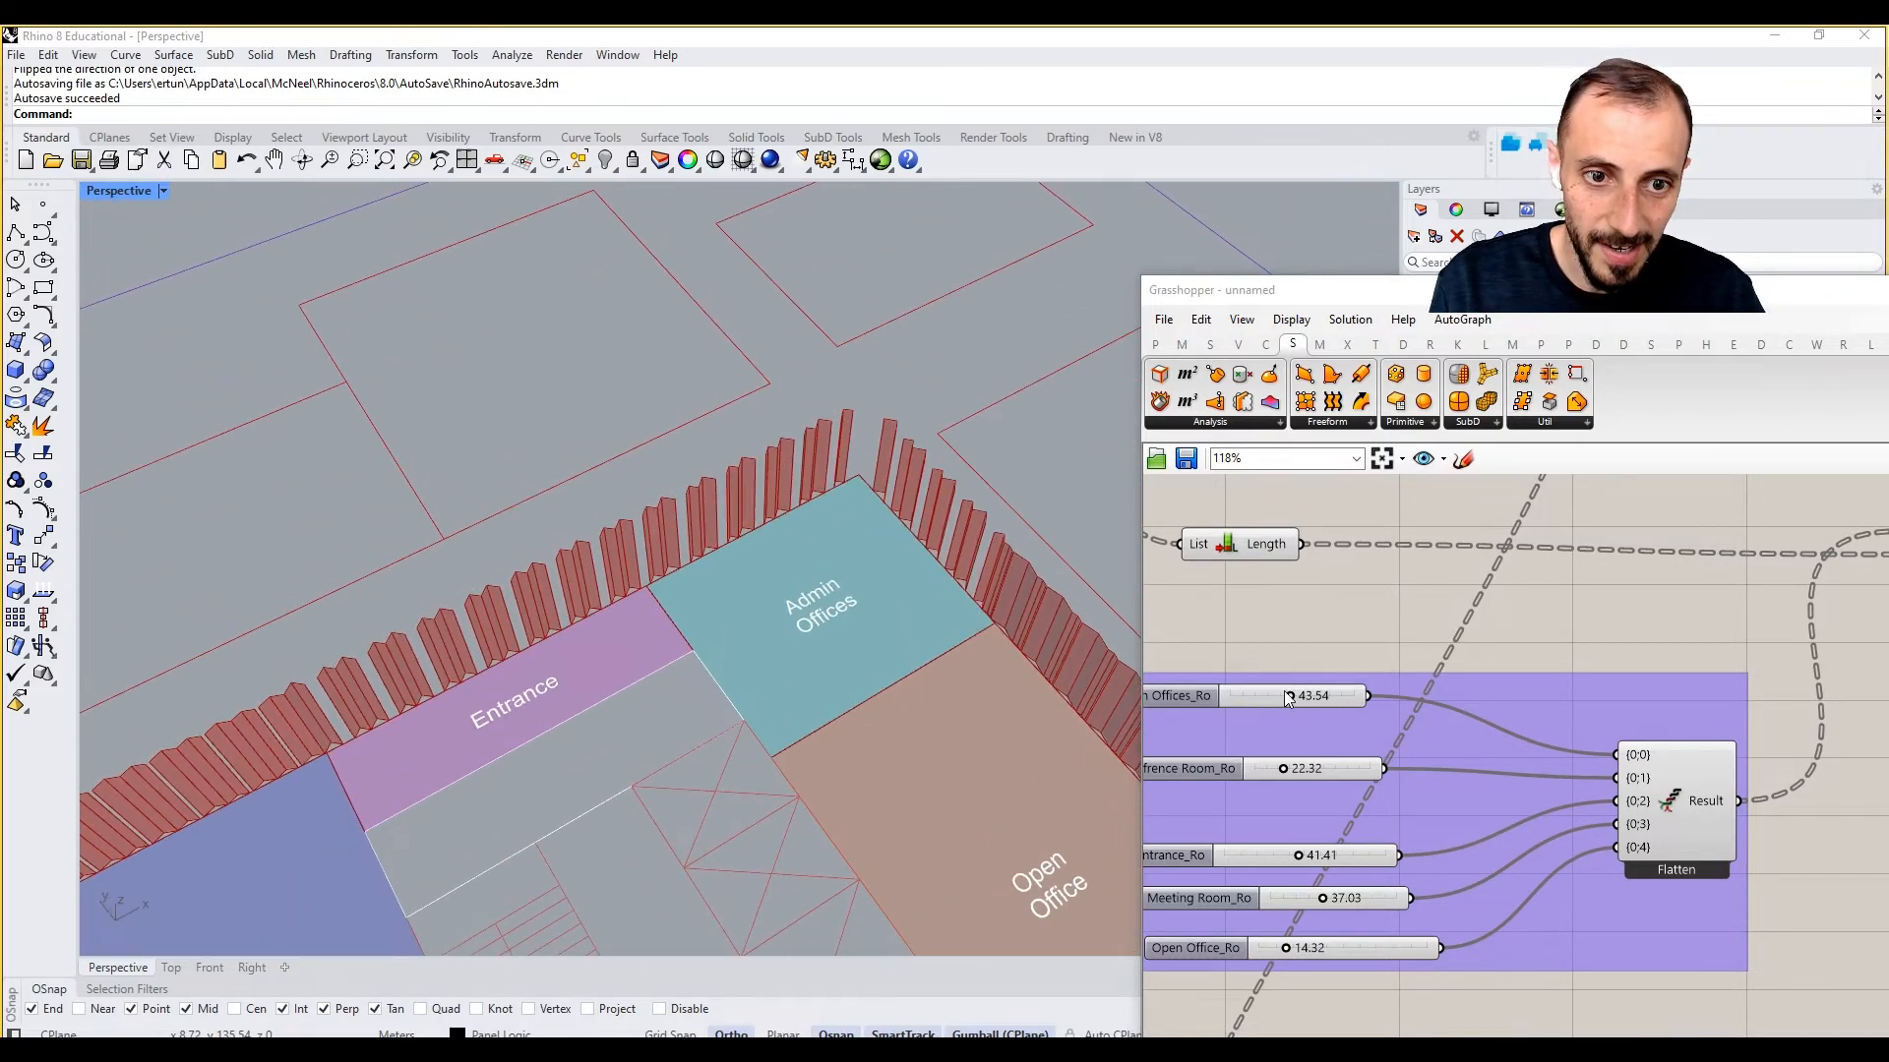
{"action": "left_click_drag", "start_coordinate": [1289, 696], "coordinate": [1304, 773]}
Step: Raise the Confrence Room rotation slider to 46.80 and adjust it further while inspecting the panels at the room's outer corner
{"action": "scroll", "coordinate": [787, 560], "scroll_direction": "down", "scroll_amount": 5}
{"action": "right_click_drag", "start_coordinate": [787, 561], "coordinate": [1035, 753]}
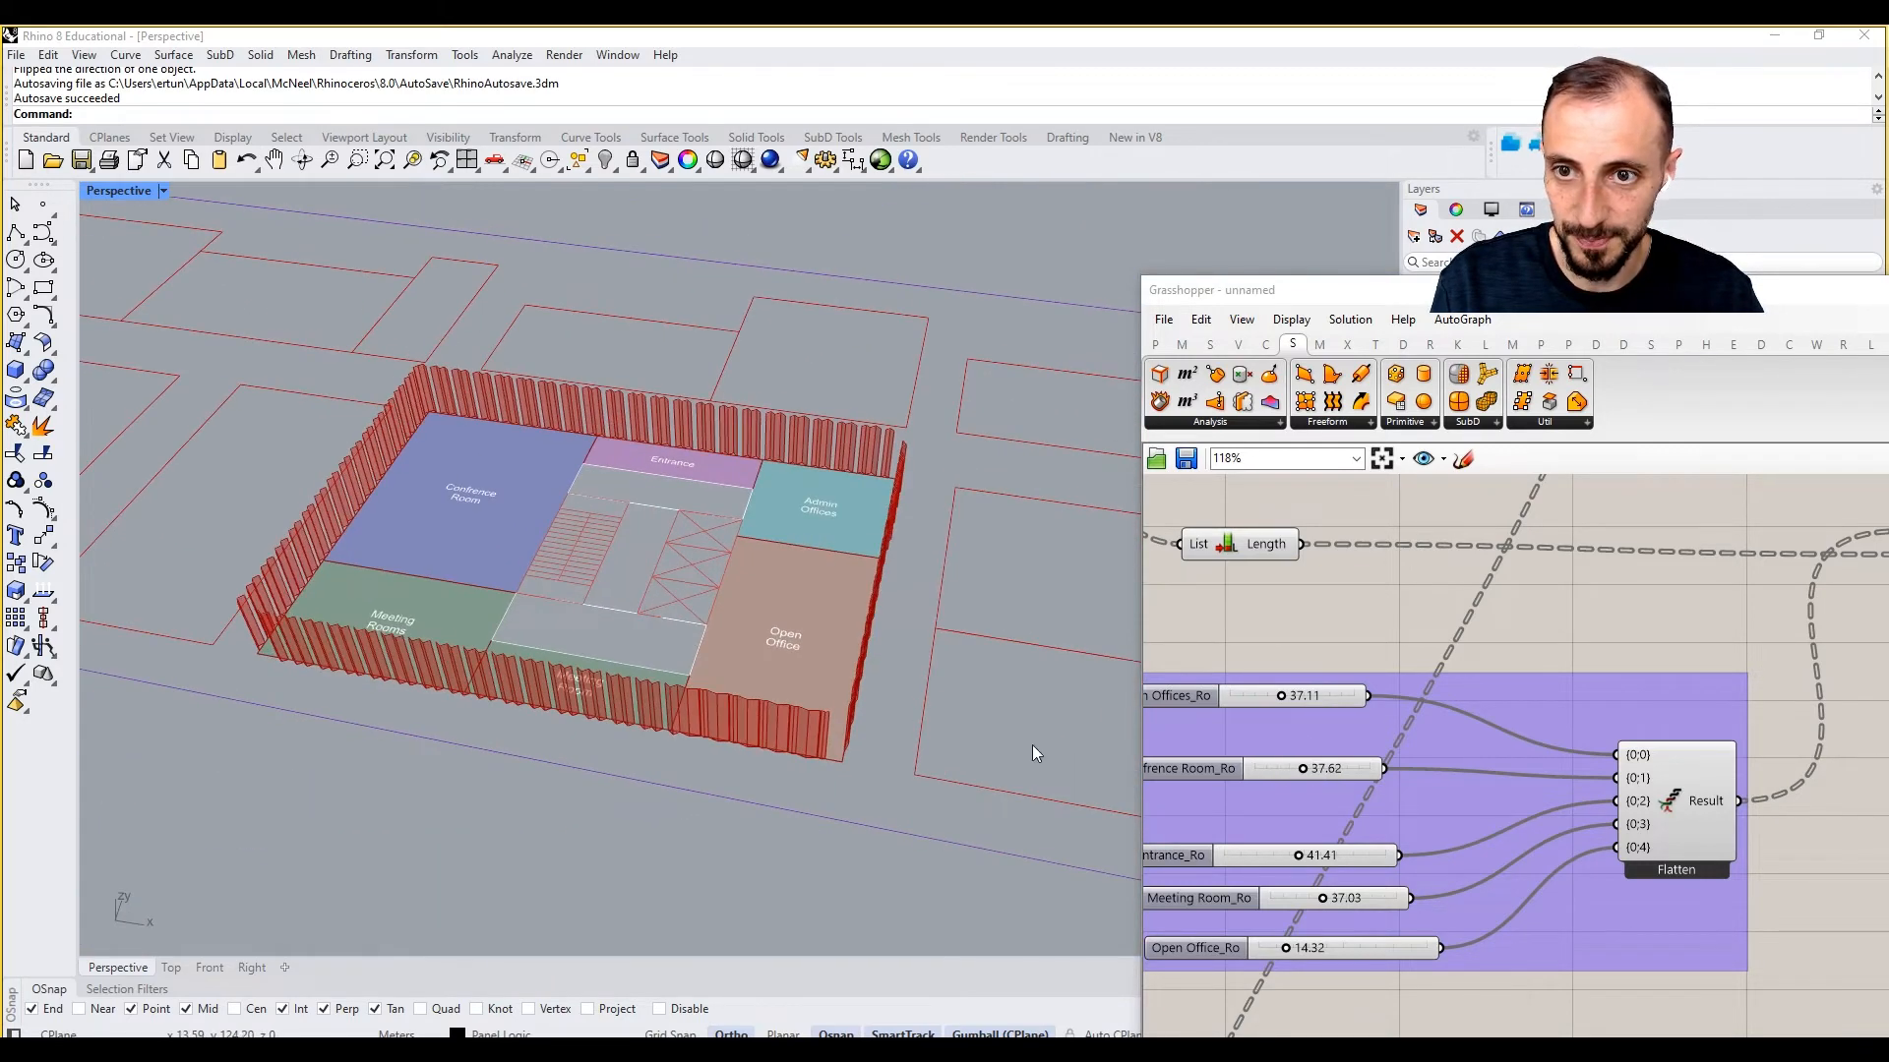
{"action": "left_click_drag", "start_coordinate": [1296, 776], "coordinate": [1314, 776]}
{"action": "scroll", "coordinate": [502, 382], "scroll_direction": "up", "scroll_amount": 10}
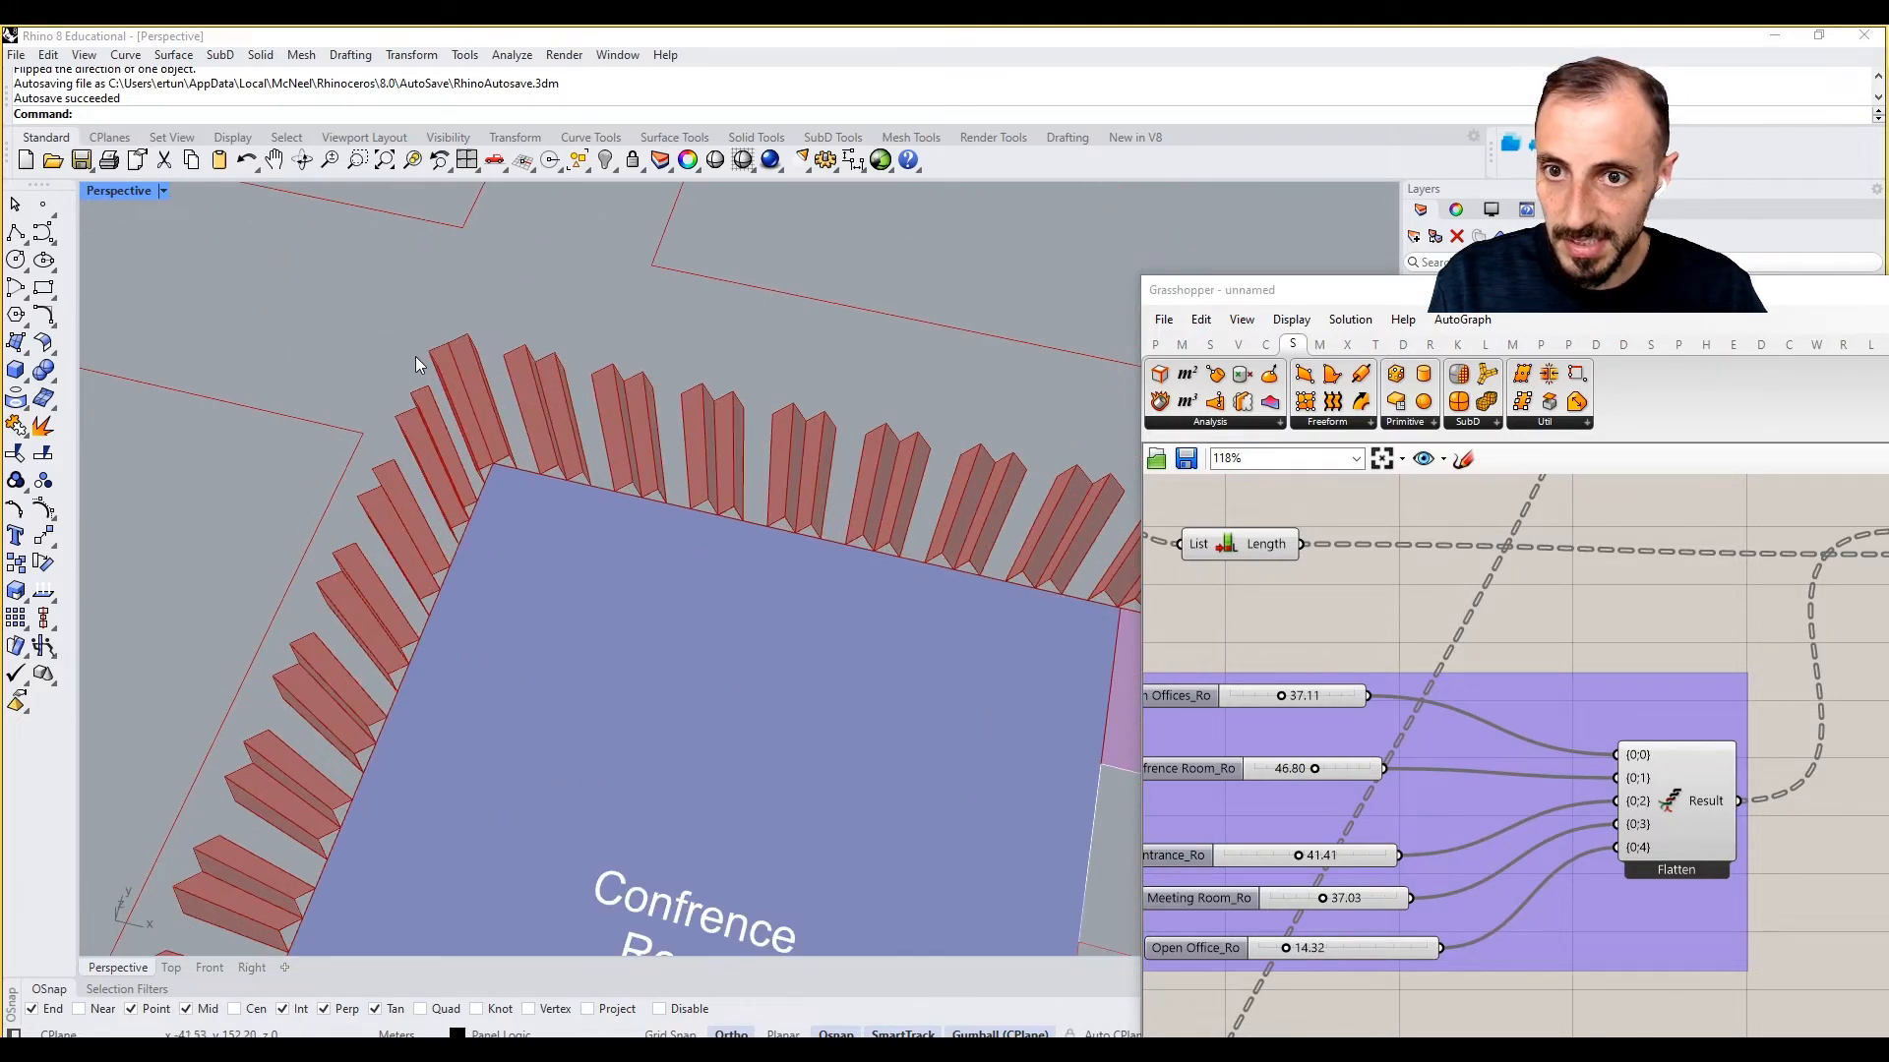
{"action": "right_click_drag", "start_coordinate": [502, 382], "coordinate": [804, 664]}
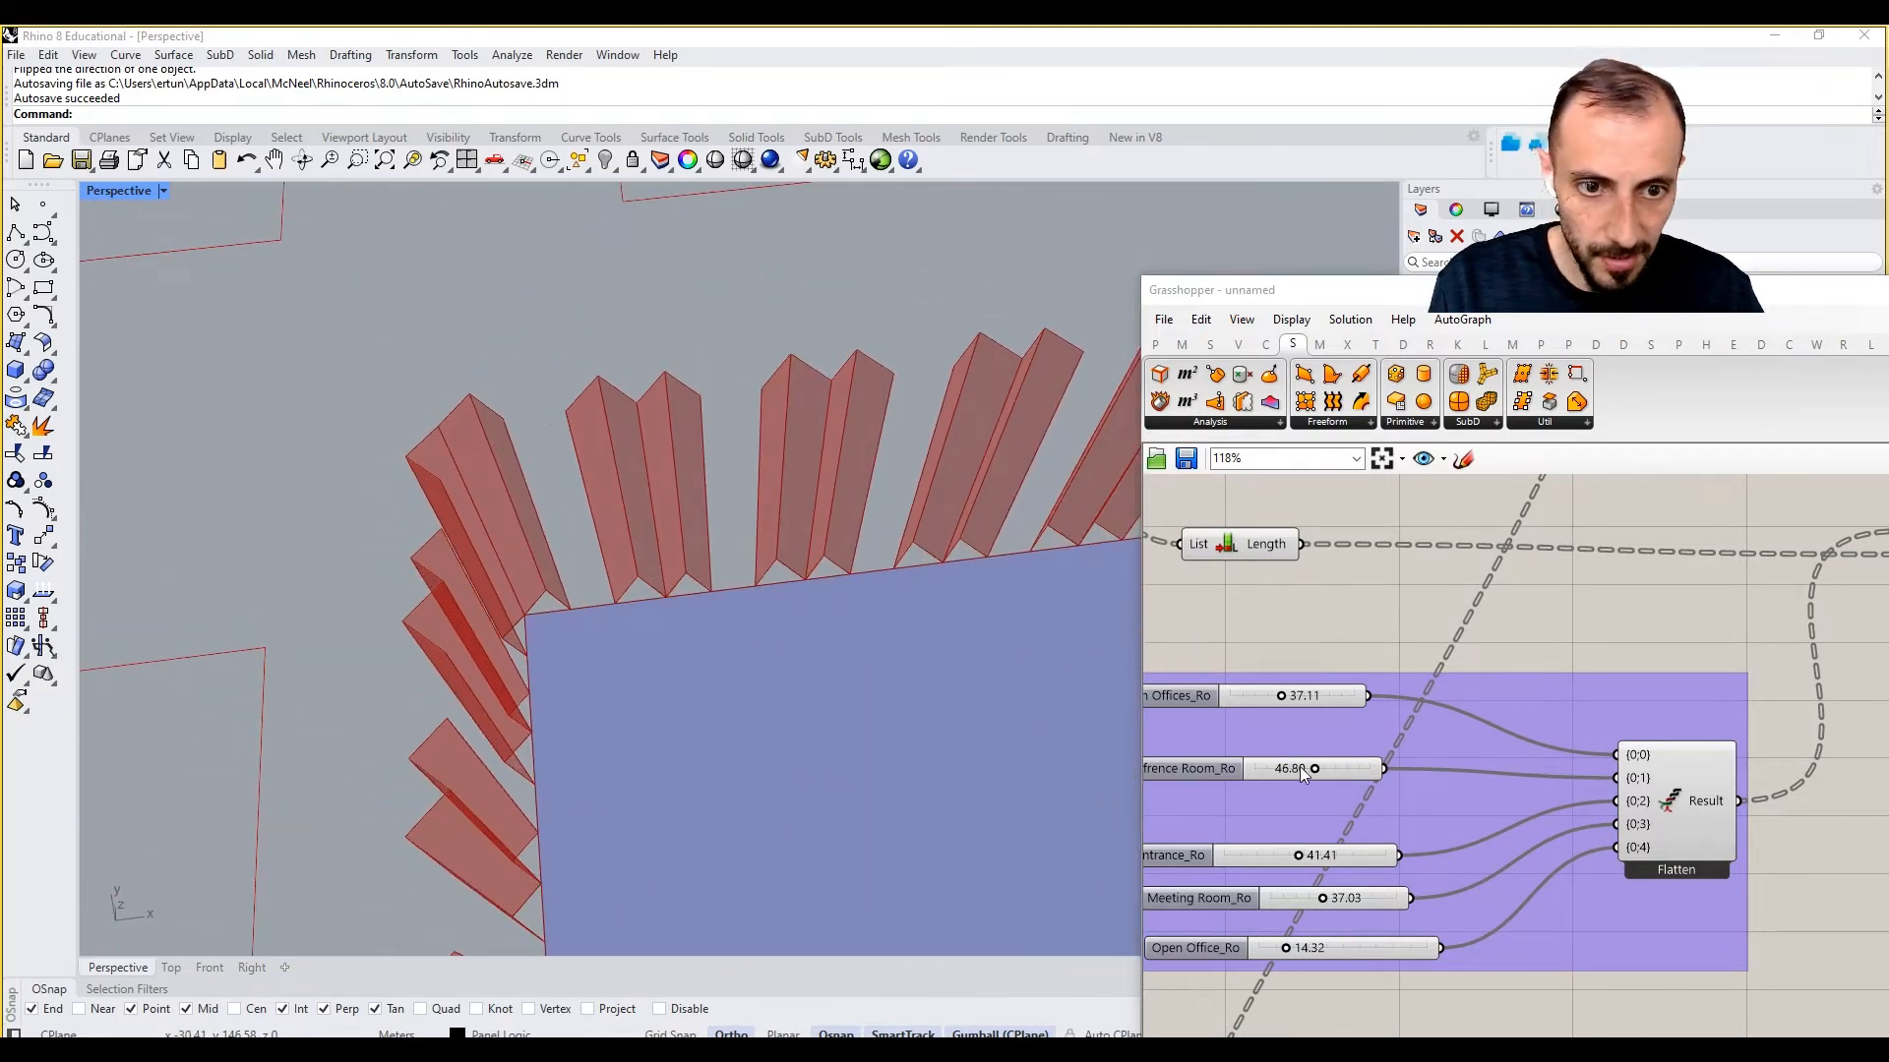
{"action": "mouse_move", "coordinate": [1303, 774]}
{"action": "left_mouse_down"}
{"action": "mouse_move", "coordinate": [1382, 761]}
{"action": "mouse_move", "coordinate": [1285, 767]}
{"action": "mouse_move", "coordinate": [1360, 773]}
{"action": "mouse_move", "coordinate": [1296, 769]}
{"action": "mouse_move", "coordinate": [1324, 769]}
{"action": "left_mouse_up"}
{"action": "scroll", "coordinate": [1362, 779], "scroll_direction": "down", "scroll_amount": 5}
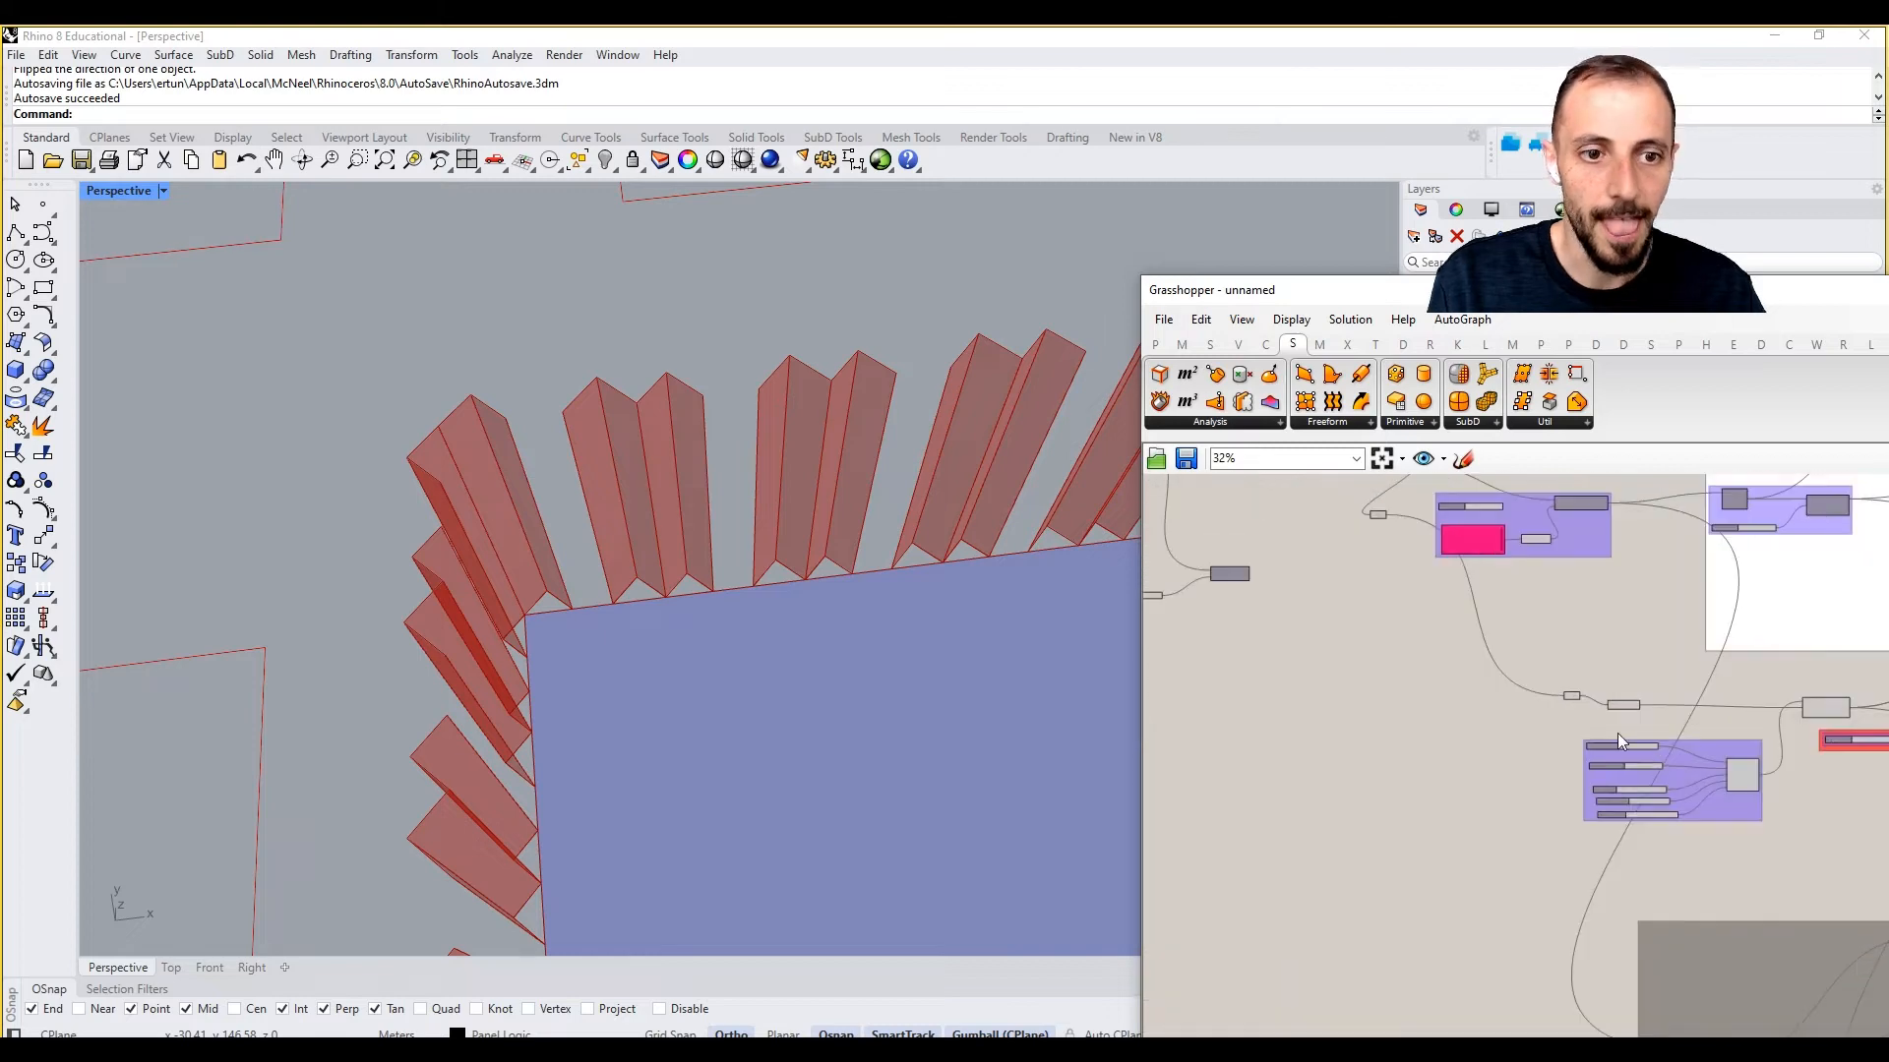
Step: Adjust the second gene pool value to 0.550 and inspect the facade panels around the whole office perimeter
{"action": "scroll", "coordinate": [1432, 636], "scroll_direction": "up", "scroll_amount": 6}
{"action": "left_click_drag", "start_coordinate": [1397, 700], "coordinate": [1442, 704]}
{"action": "scroll", "coordinate": [659, 547], "scroll_direction": "down", "scroll_amount": 12}
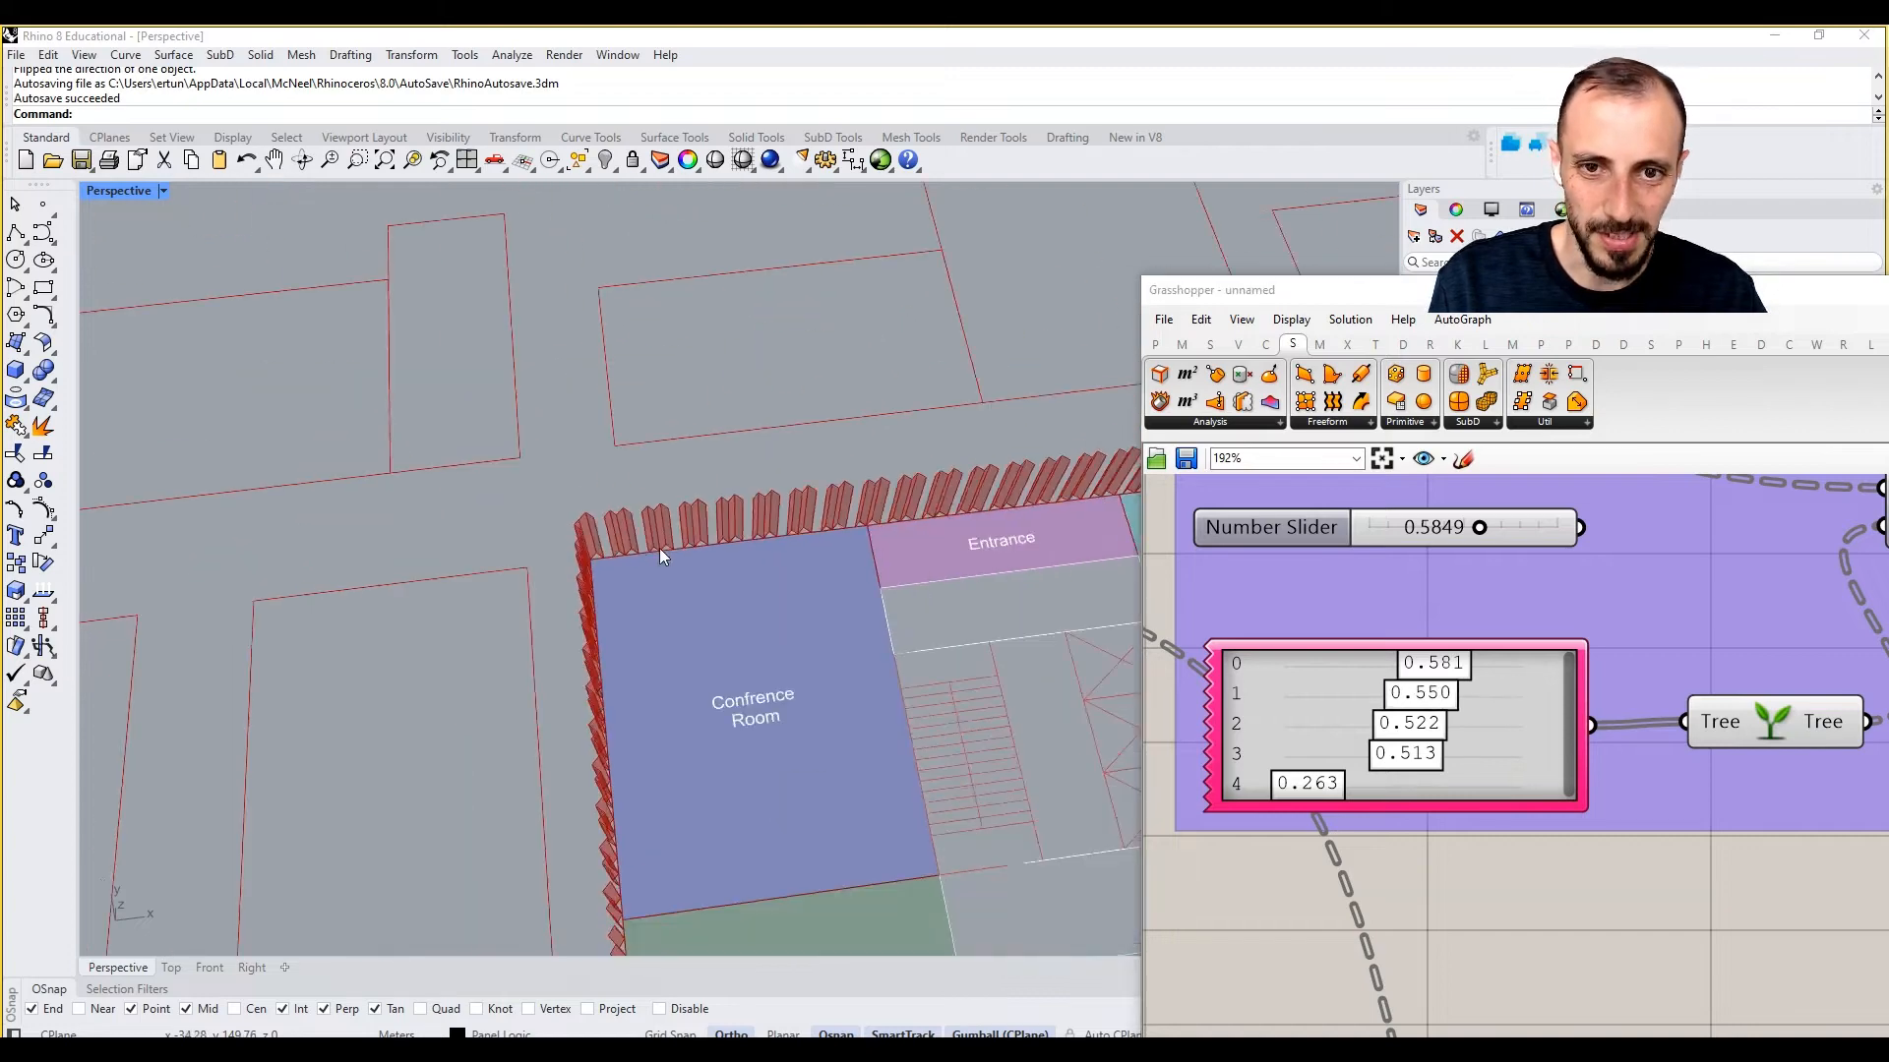
{"action": "right_click_drag", "start_coordinate": [659, 547], "coordinate": [932, 545]}
{"action": "scroll", "coordinate": [1428, 696], "scroll_direction": "down", "scroll_amount": 10}
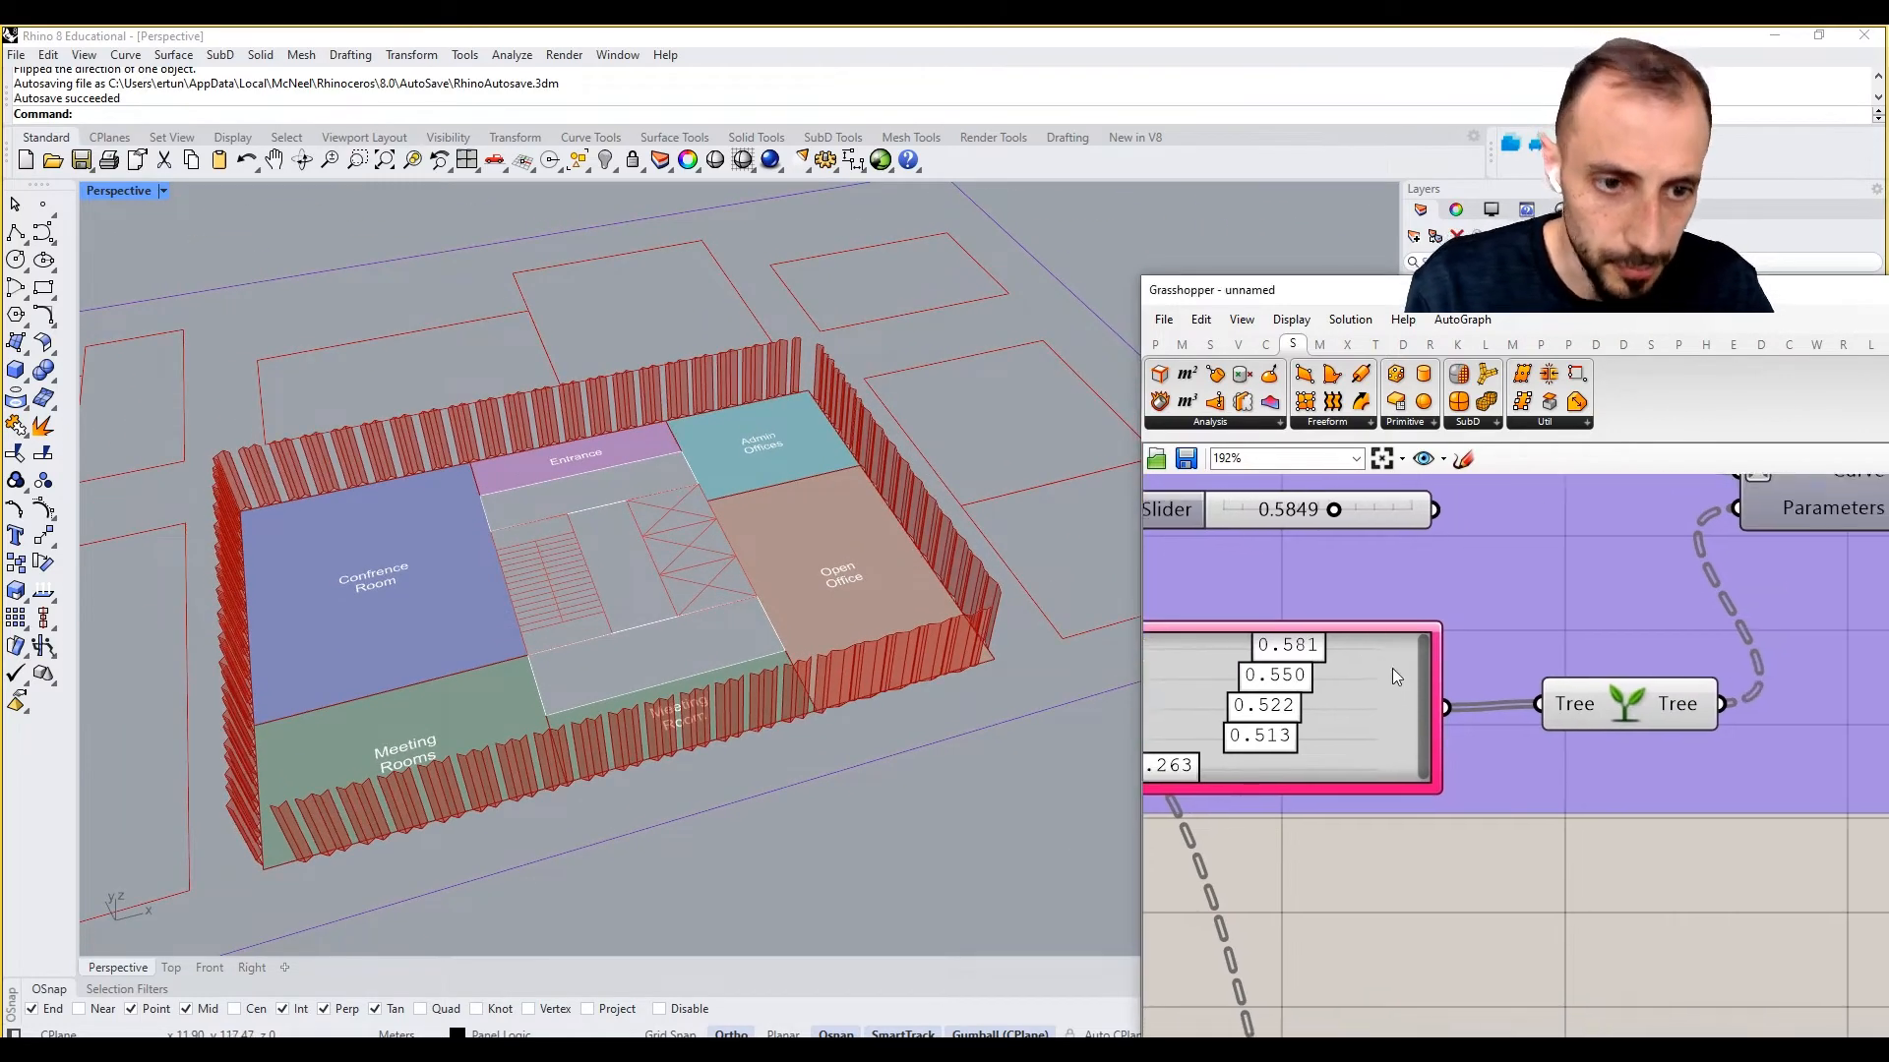
{"action": "scroll", "coordinate": [1431, 695], "scroll_direction": "up", "scroll_amount": 6}
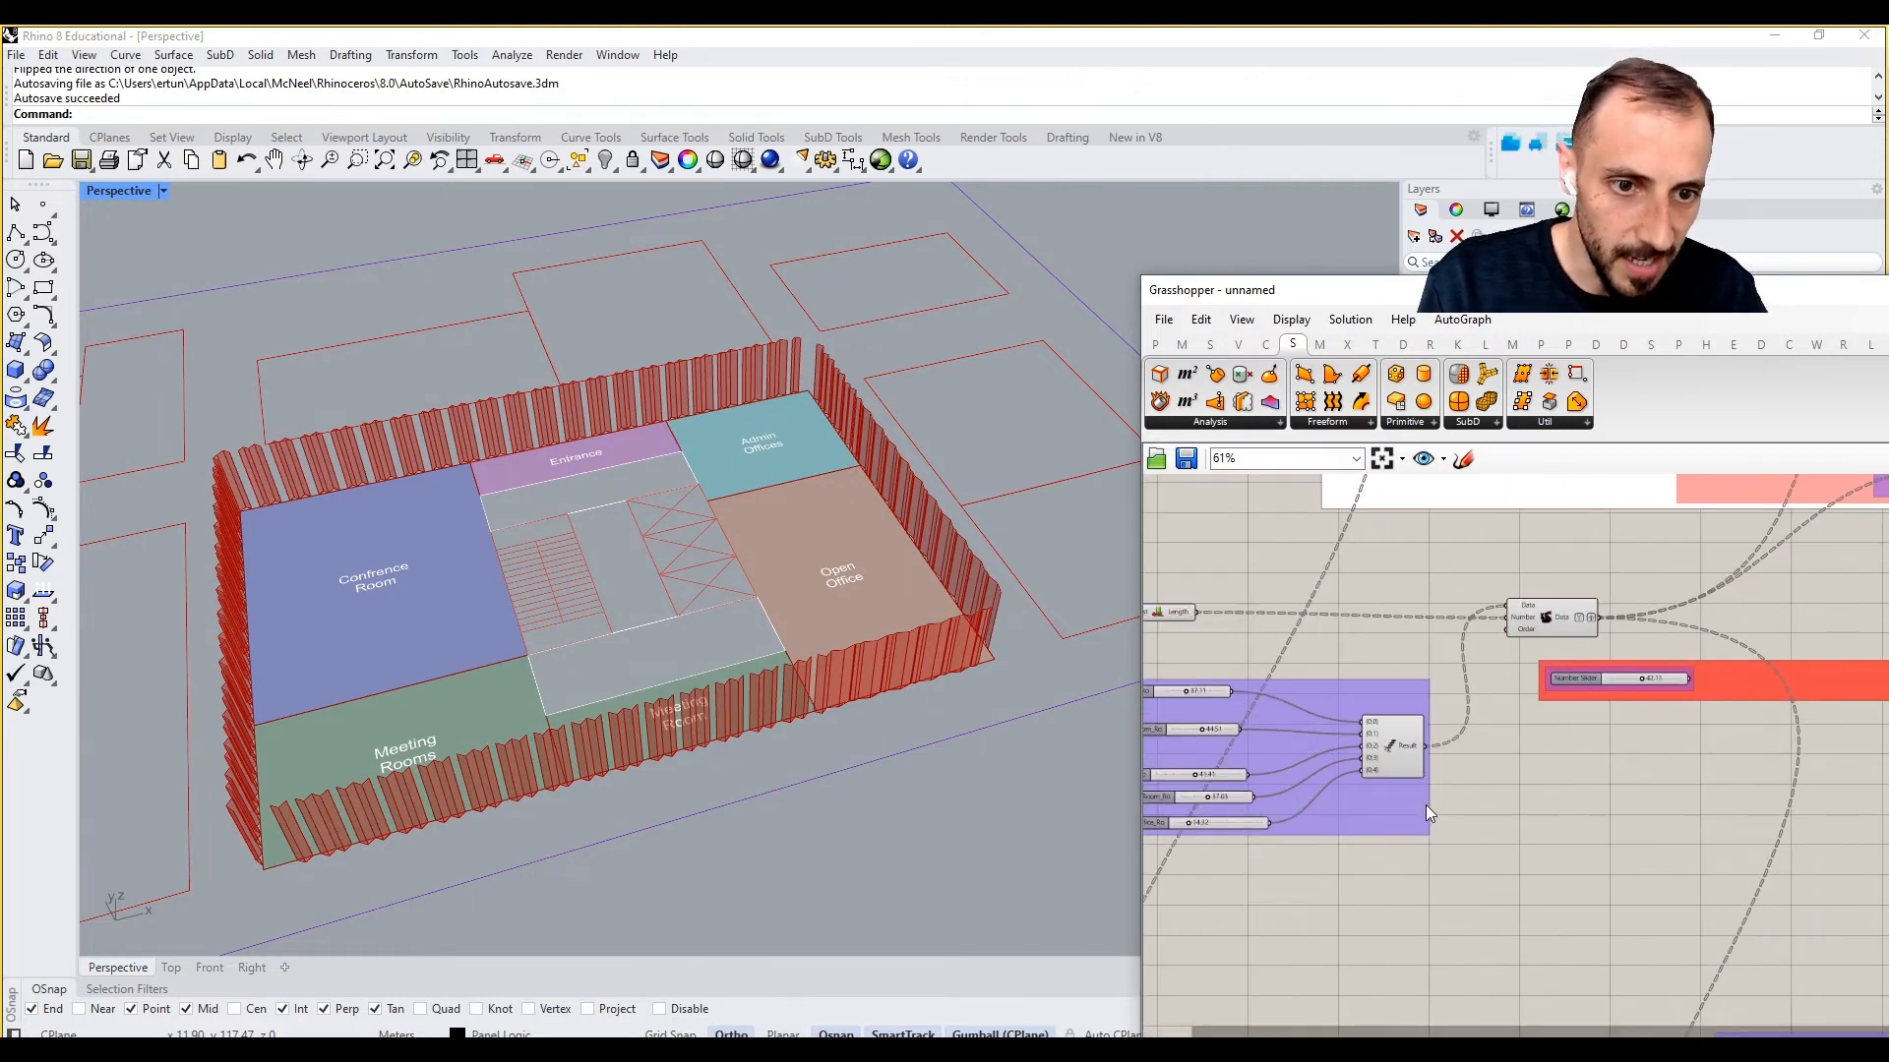
Step: Move the room slider and Entwine group closer to the 42.11 Number Slider and put its five sliders in their own nested group
{"action": "left_click_drag", "start_coordinate": [1425, 804], "coordinate": [1511, 776]}
{"action": "right_click_drag", "start_coordinate": [1671, 709], "coordinate": [1594, 750]}
{"action": "left_click", "coordinate": [1642, 704]}
{"action": "left_click_drag", "start_coordinate": [1187, 676], "coordinate": [1408, 885]}
{"action": "right_click", "coordinate": [1412, 878]}
{"action": "left_click", "coordinate": [1454, 888]}
Step: Colour the outer group around the room sliders and Entwine solid red with hue 360, saturation 100, value 100 and alpha 255
{"action": "left_click", "coordinate": [1471, 818]}
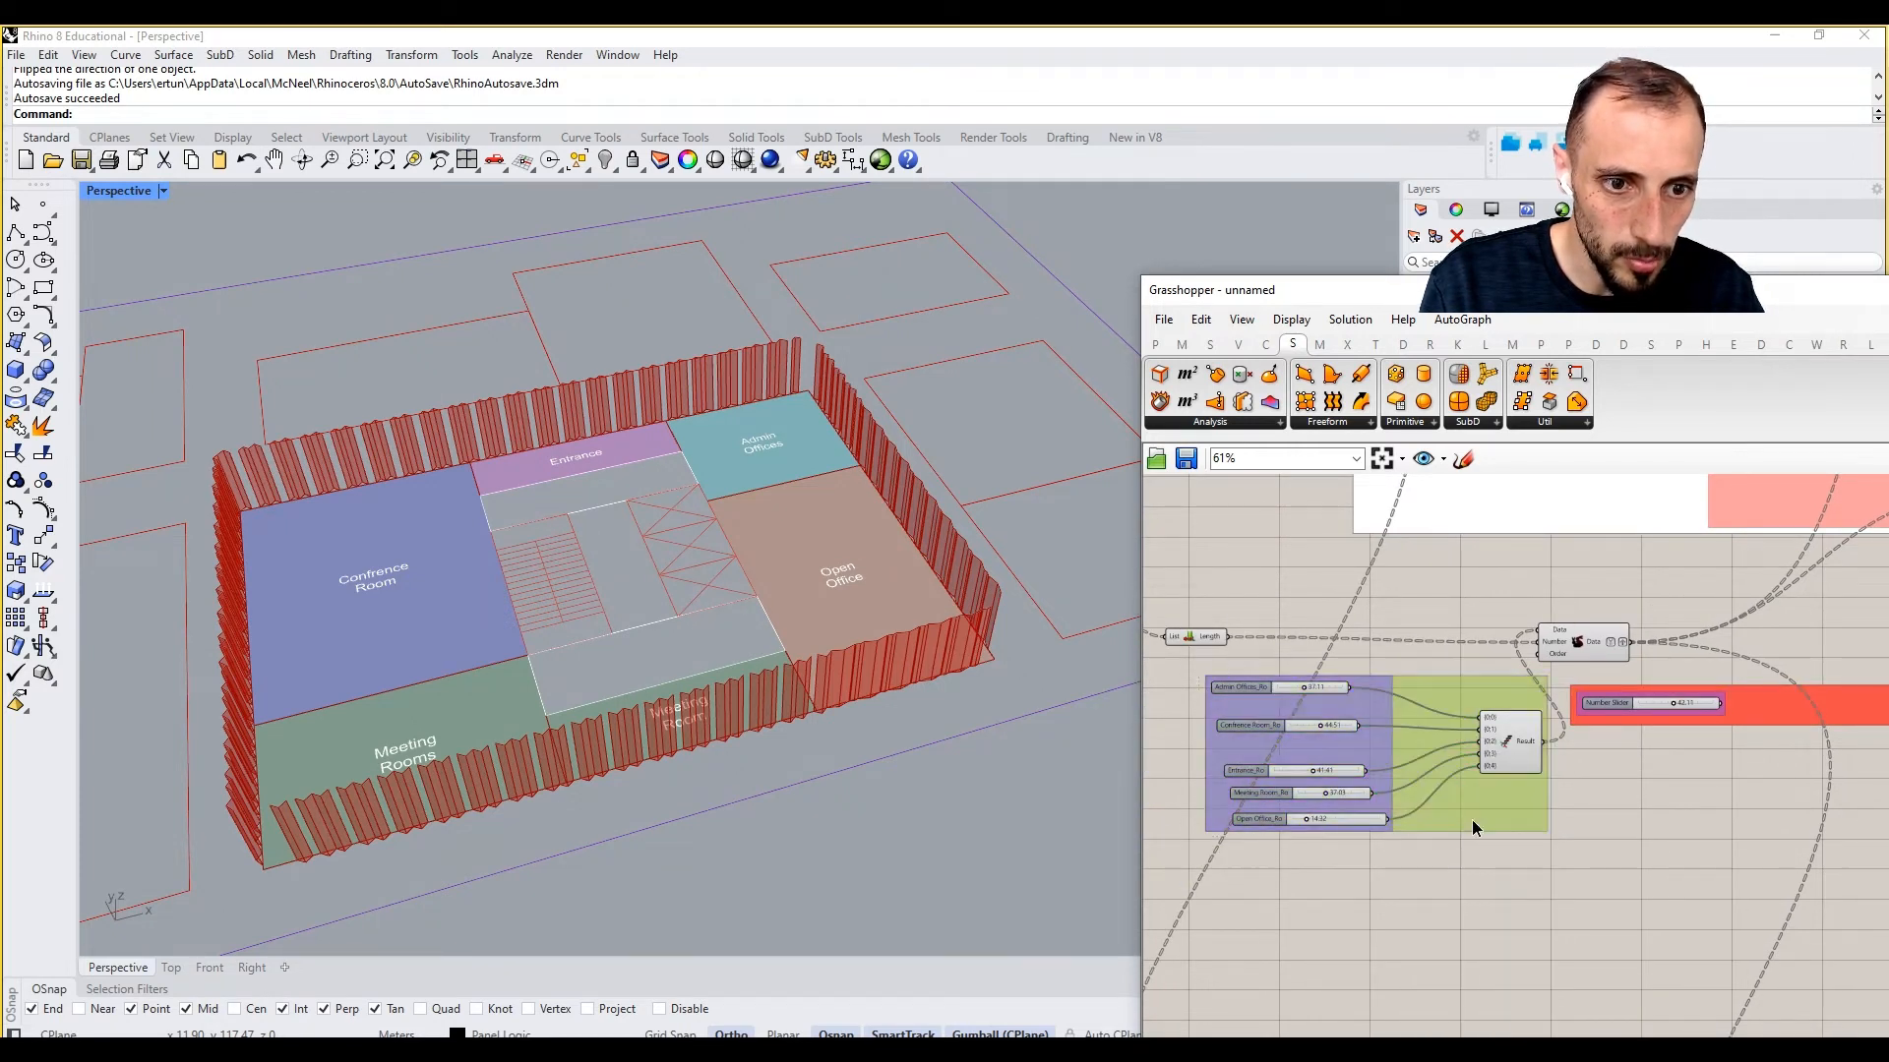
{"action": "right_click", "coordinate": [1473, 818]}
{"action": "mouse_move", "coordinate": [1530, 1013]}
{"action": "left_click_drag", "start_coordinate": [1387, 945], "coordinate": [1445, 950]}
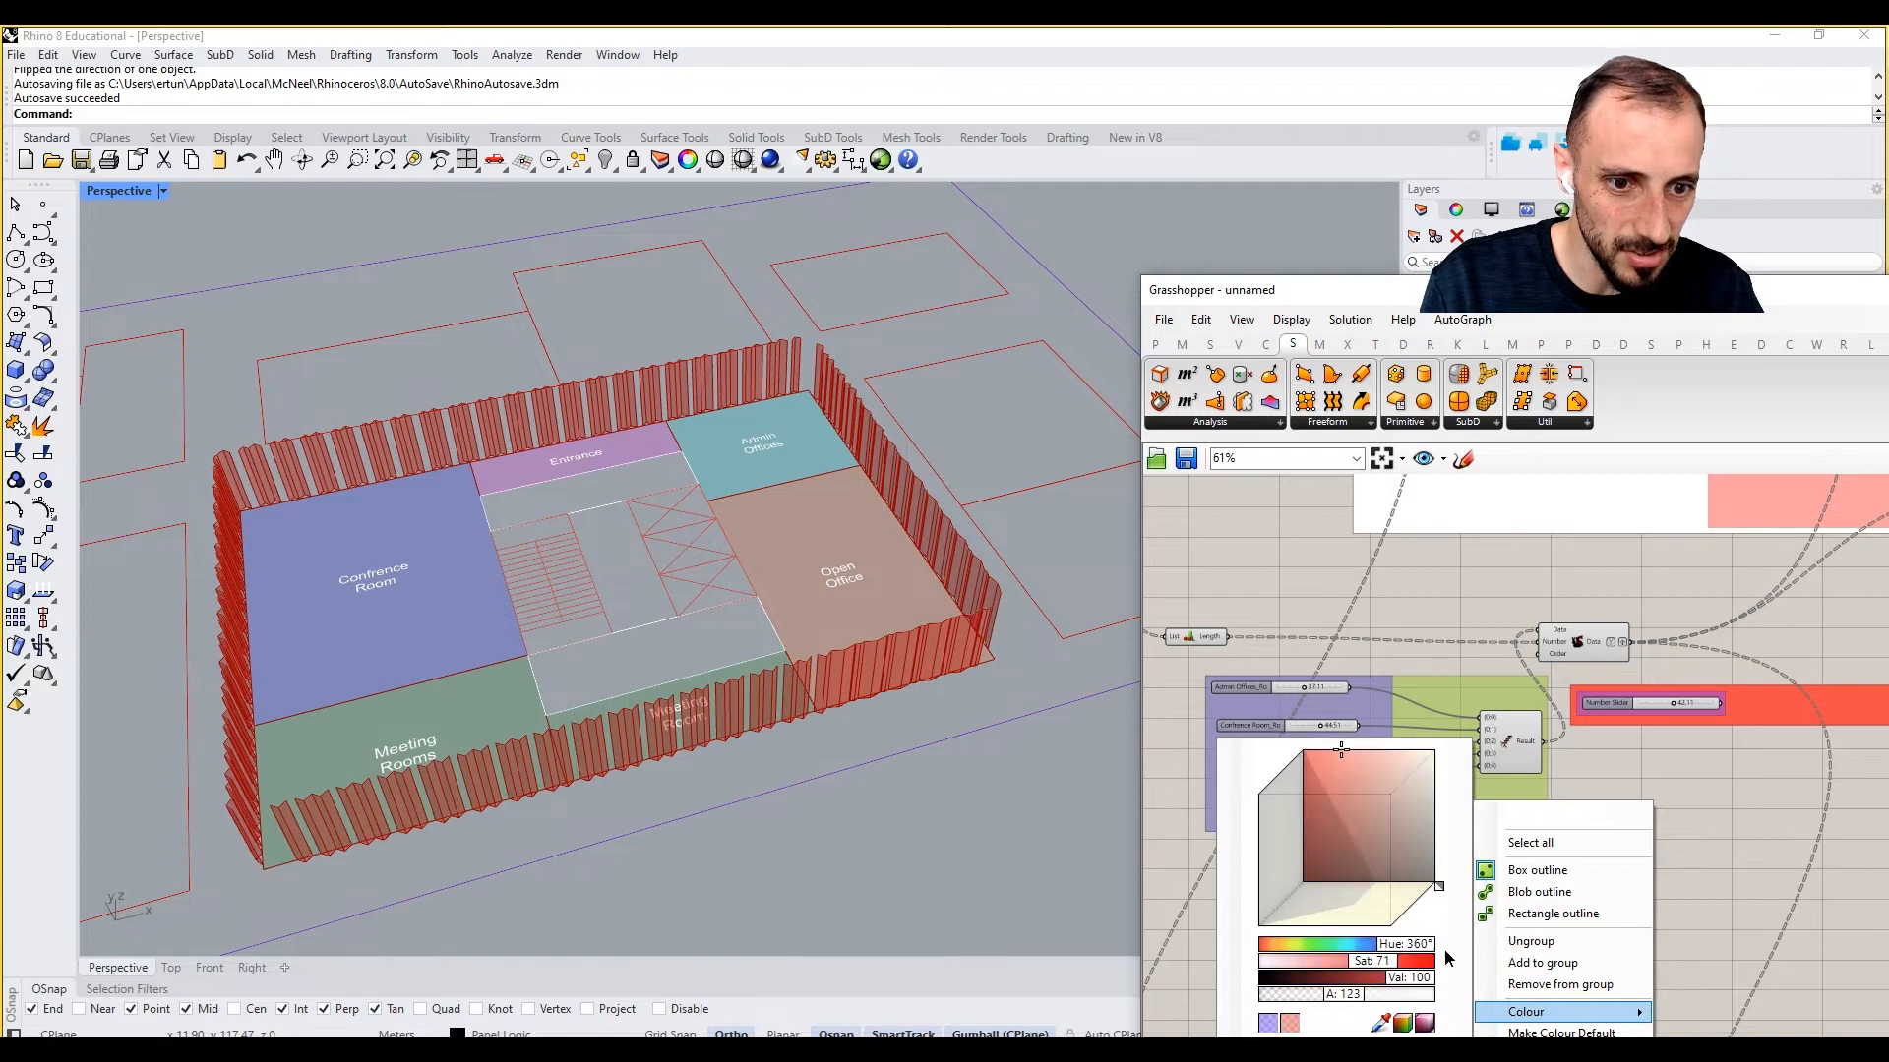
{"action": "left_click_drag", "start_coordinate": [1346, 998], "coordinate": [1442, 960]}
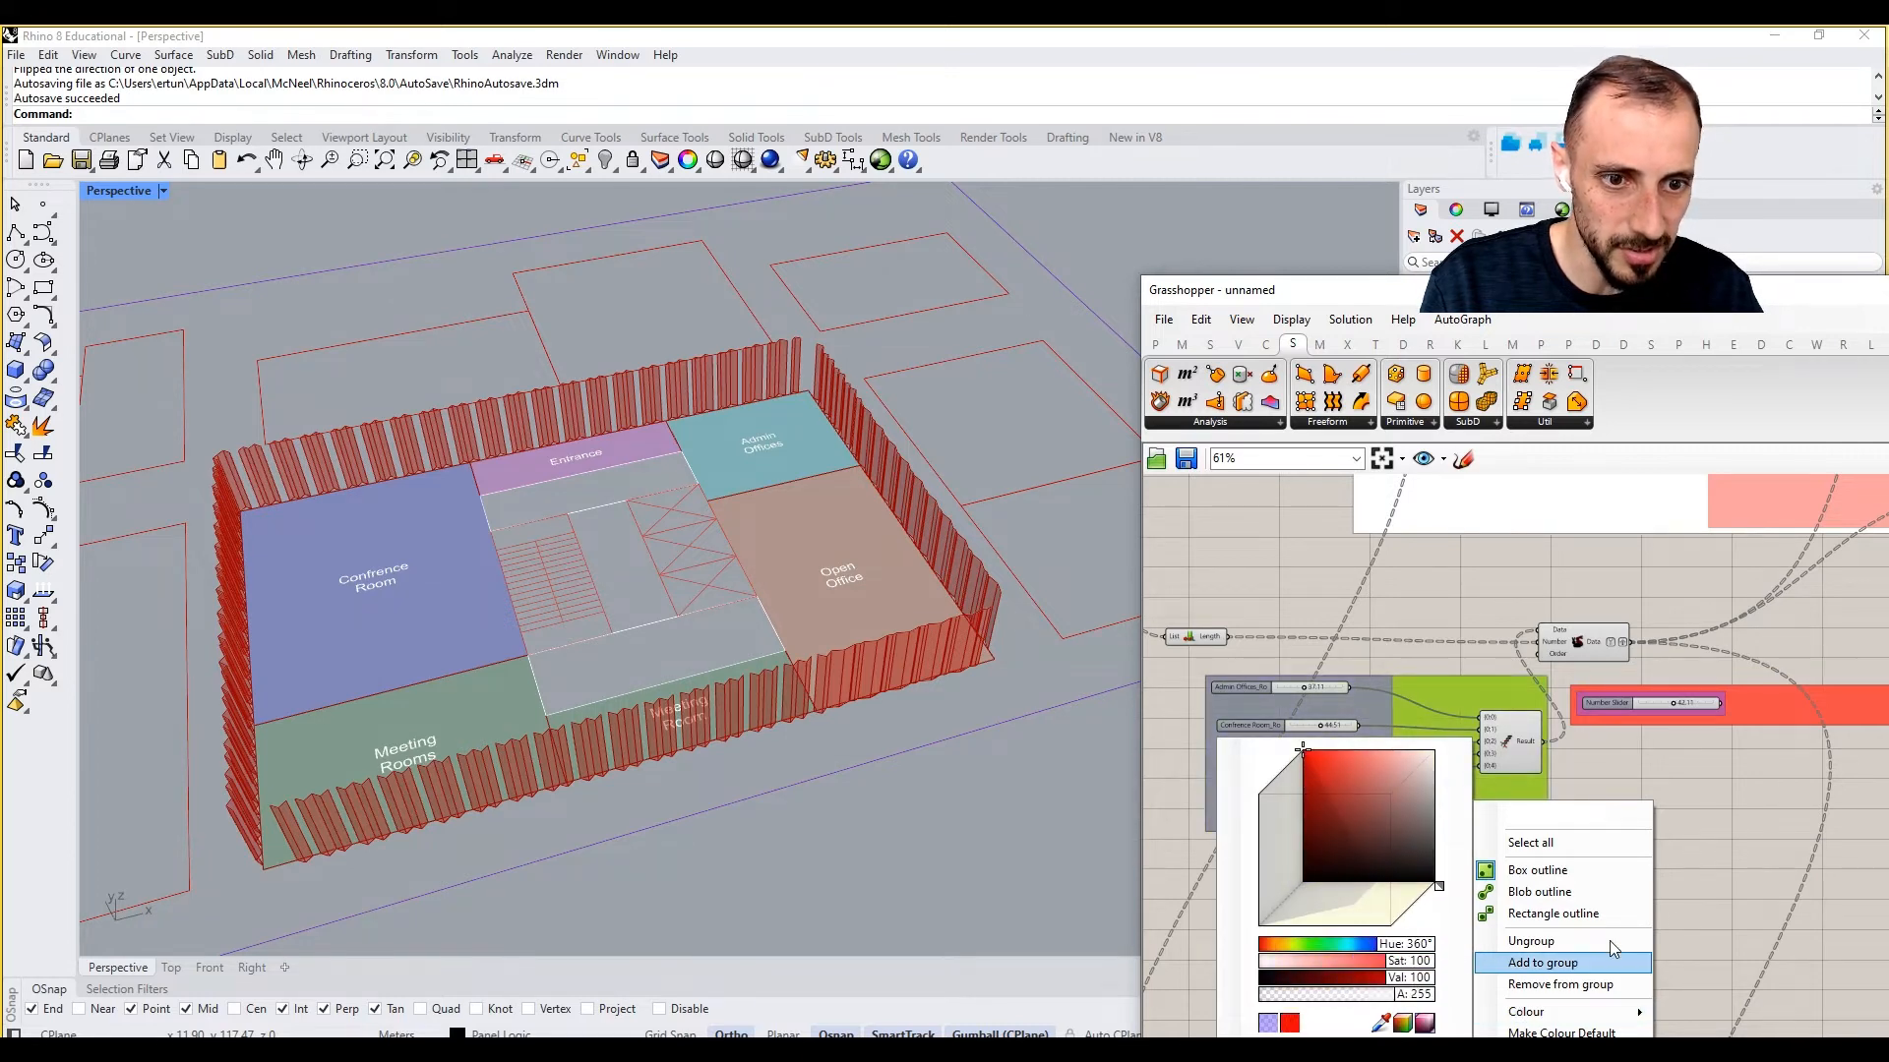
{"action": "left_click", "coordinate": [1731, 836]}
Step: Set the second Number Slider in the 42.11 slider's group to 0.28 and trace its wires to the Amplitude components
{"action": "right_click_drag", "start_coordinate": [1746, 763], "coordinate": [1431, 807]}
{"action": "left_click", "coordinate": [1572, 726]}
{"action": "right_click_drag", "start_coordinate": [1673, 799], "coordinate": [1601, 844]}
{"action": "scroll", "coordinate": [1601, 844], "scroll_direction": "up", "scroll_amount": 2}
{"action": "scroll", "coordinate": [1601, 844], "scroll_direction": "up", "scroll_amount": 2}
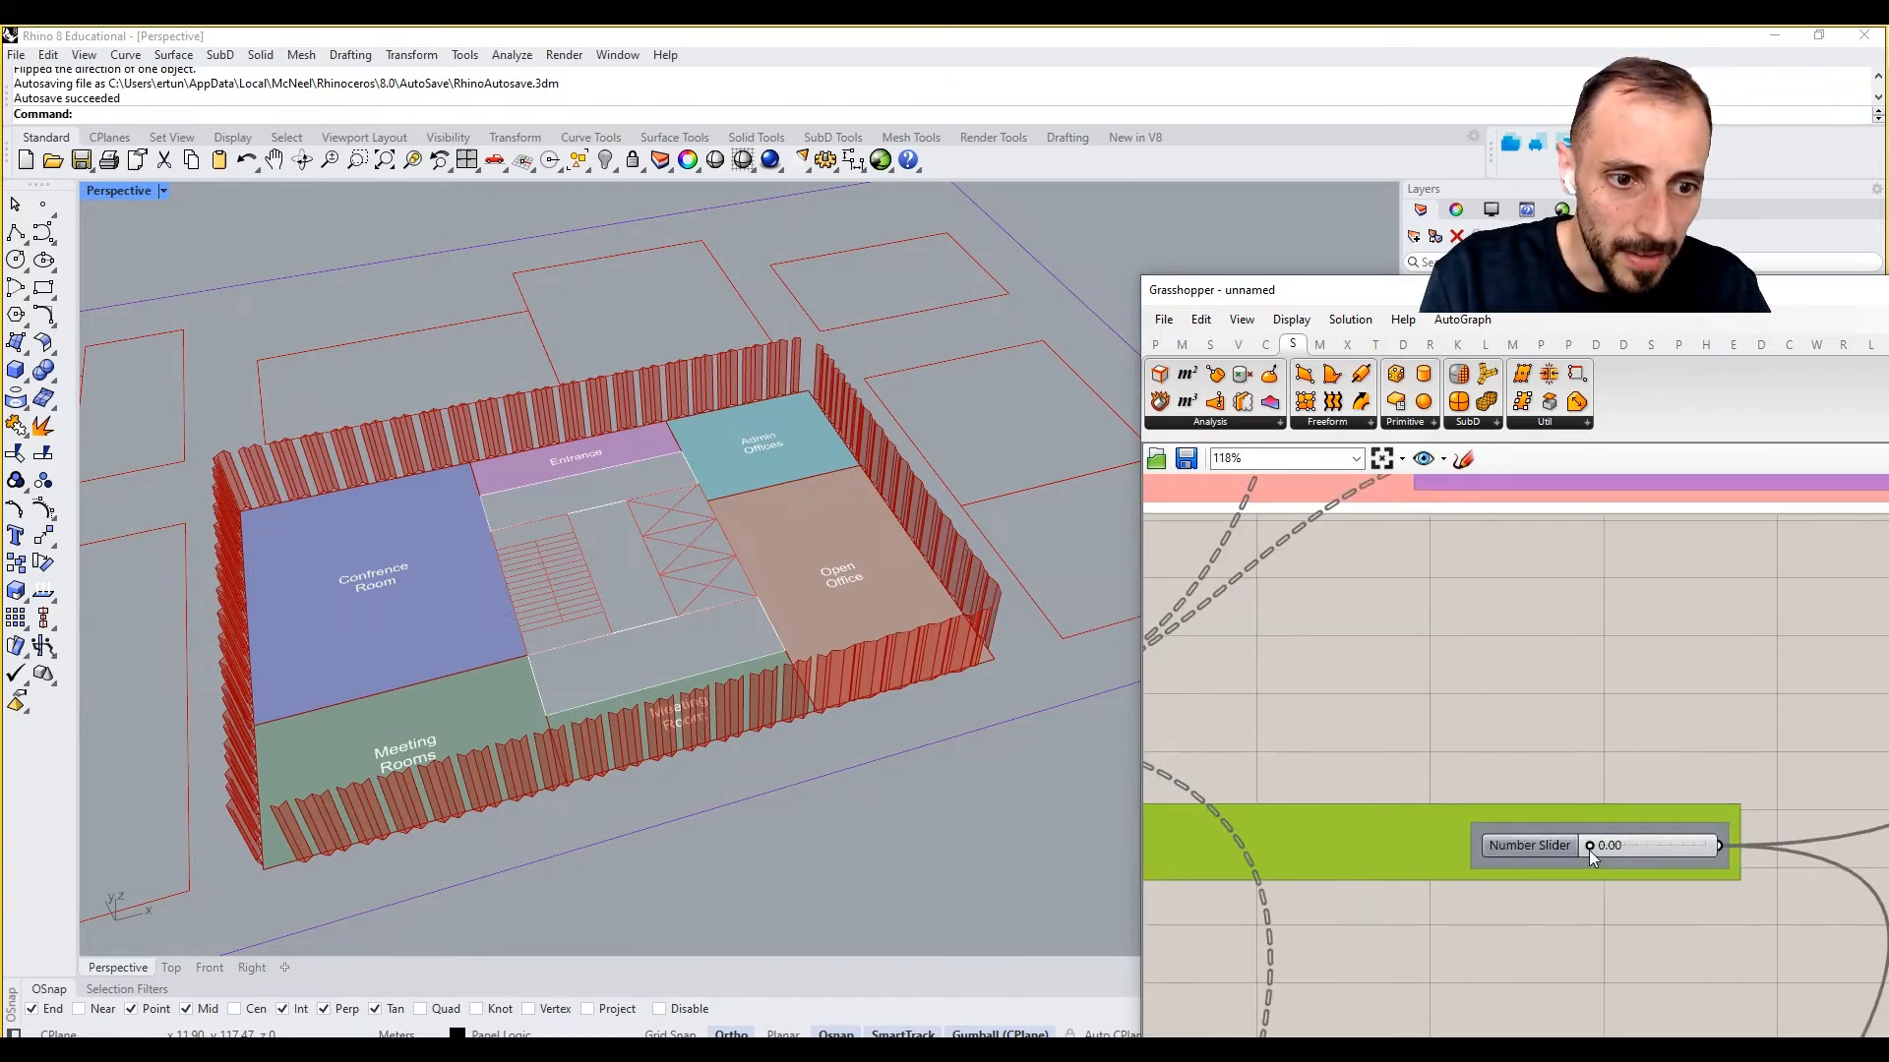
{"action": "mouse_move", "coordinate": [1590, 848]}
{"action": "left_mouse_down"}
{"action": "mouse_move", "coordinate": [1666, 851]}
{"action": "mouse_move", "coordinate": [1615, 846]}
{"action": "left_mouse_up"}
{"action": "scroll", "coordinate": [1616, 834], "scroll_direction": "down", "scroll_amount": 10}
{"action": "scroll", "coordinate": [1618, 827], "scroll_direction": "up", "scroll_amount": 10}
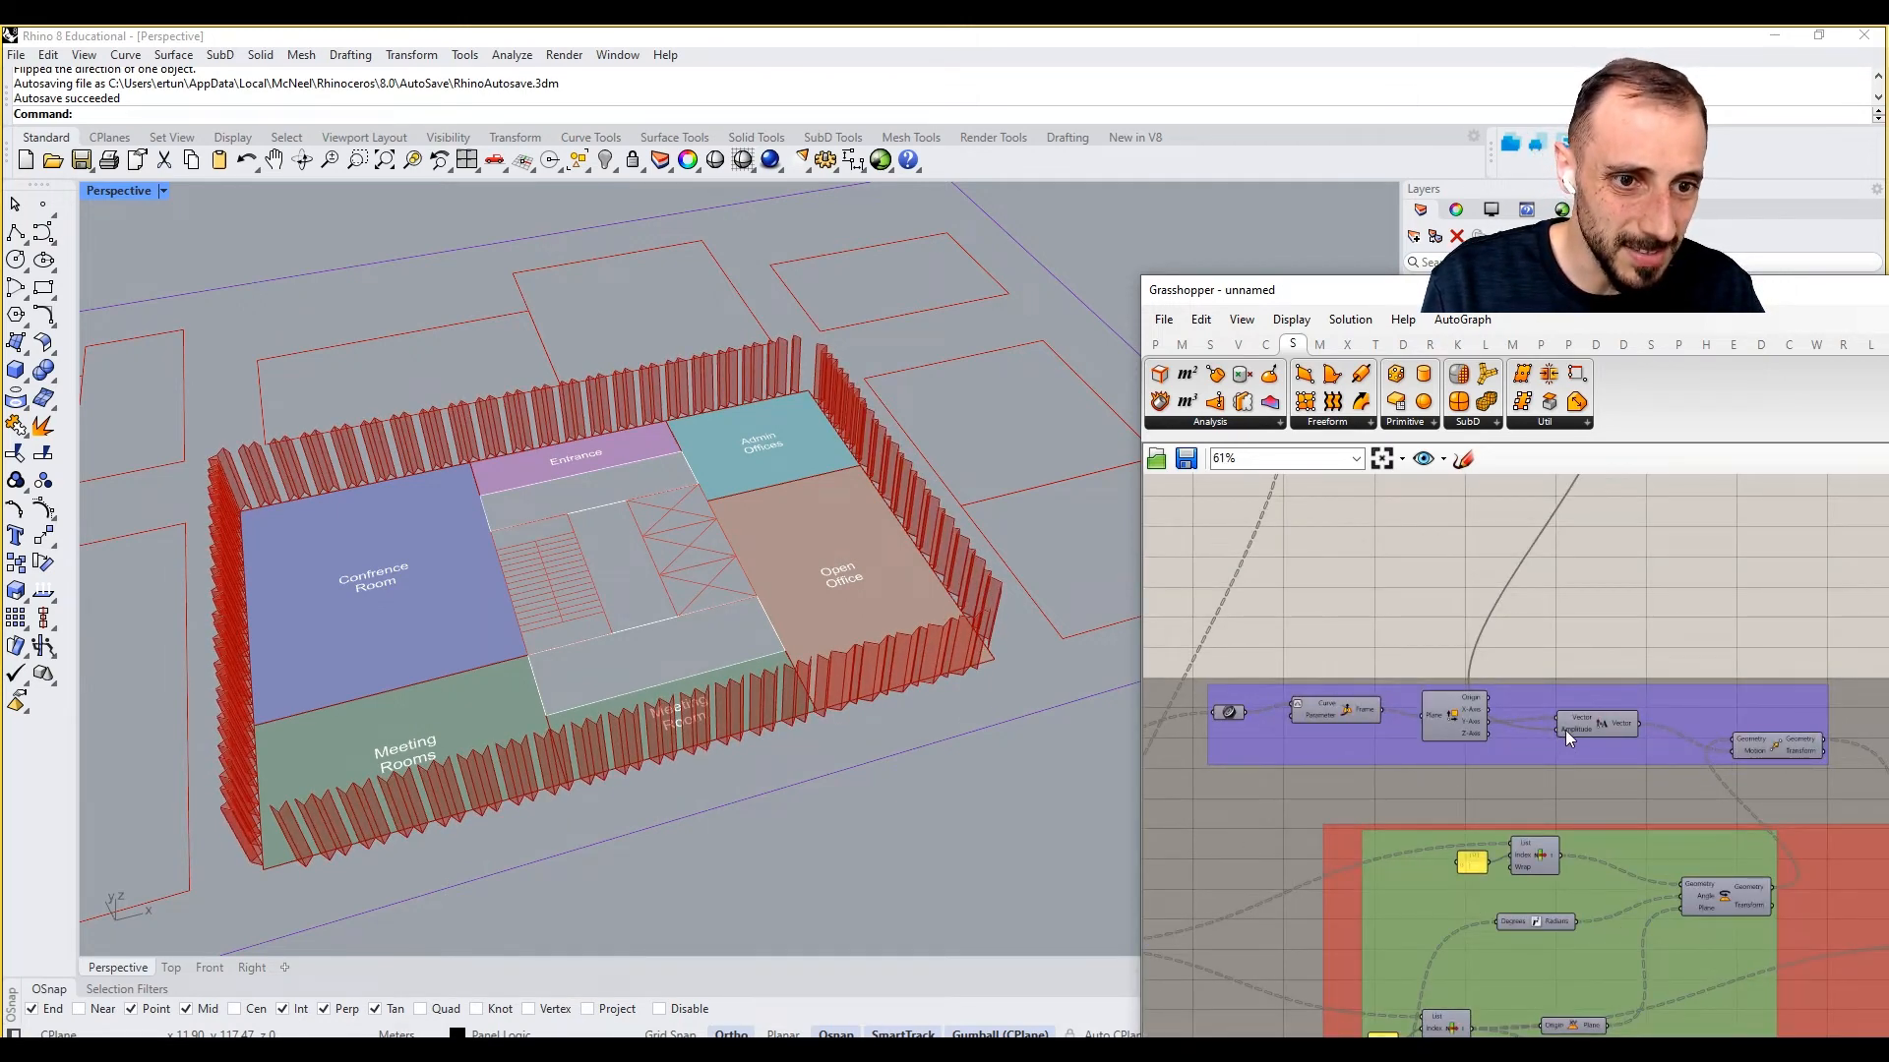
{"action": "scroll", "coordinate": [1574, 910], "scroll_direction": "down", "scroll_amount": 3}
{"action": "scroll", "coordinate": [1436, 605], "scroll_direction": "up", "scroll_amount": 3}
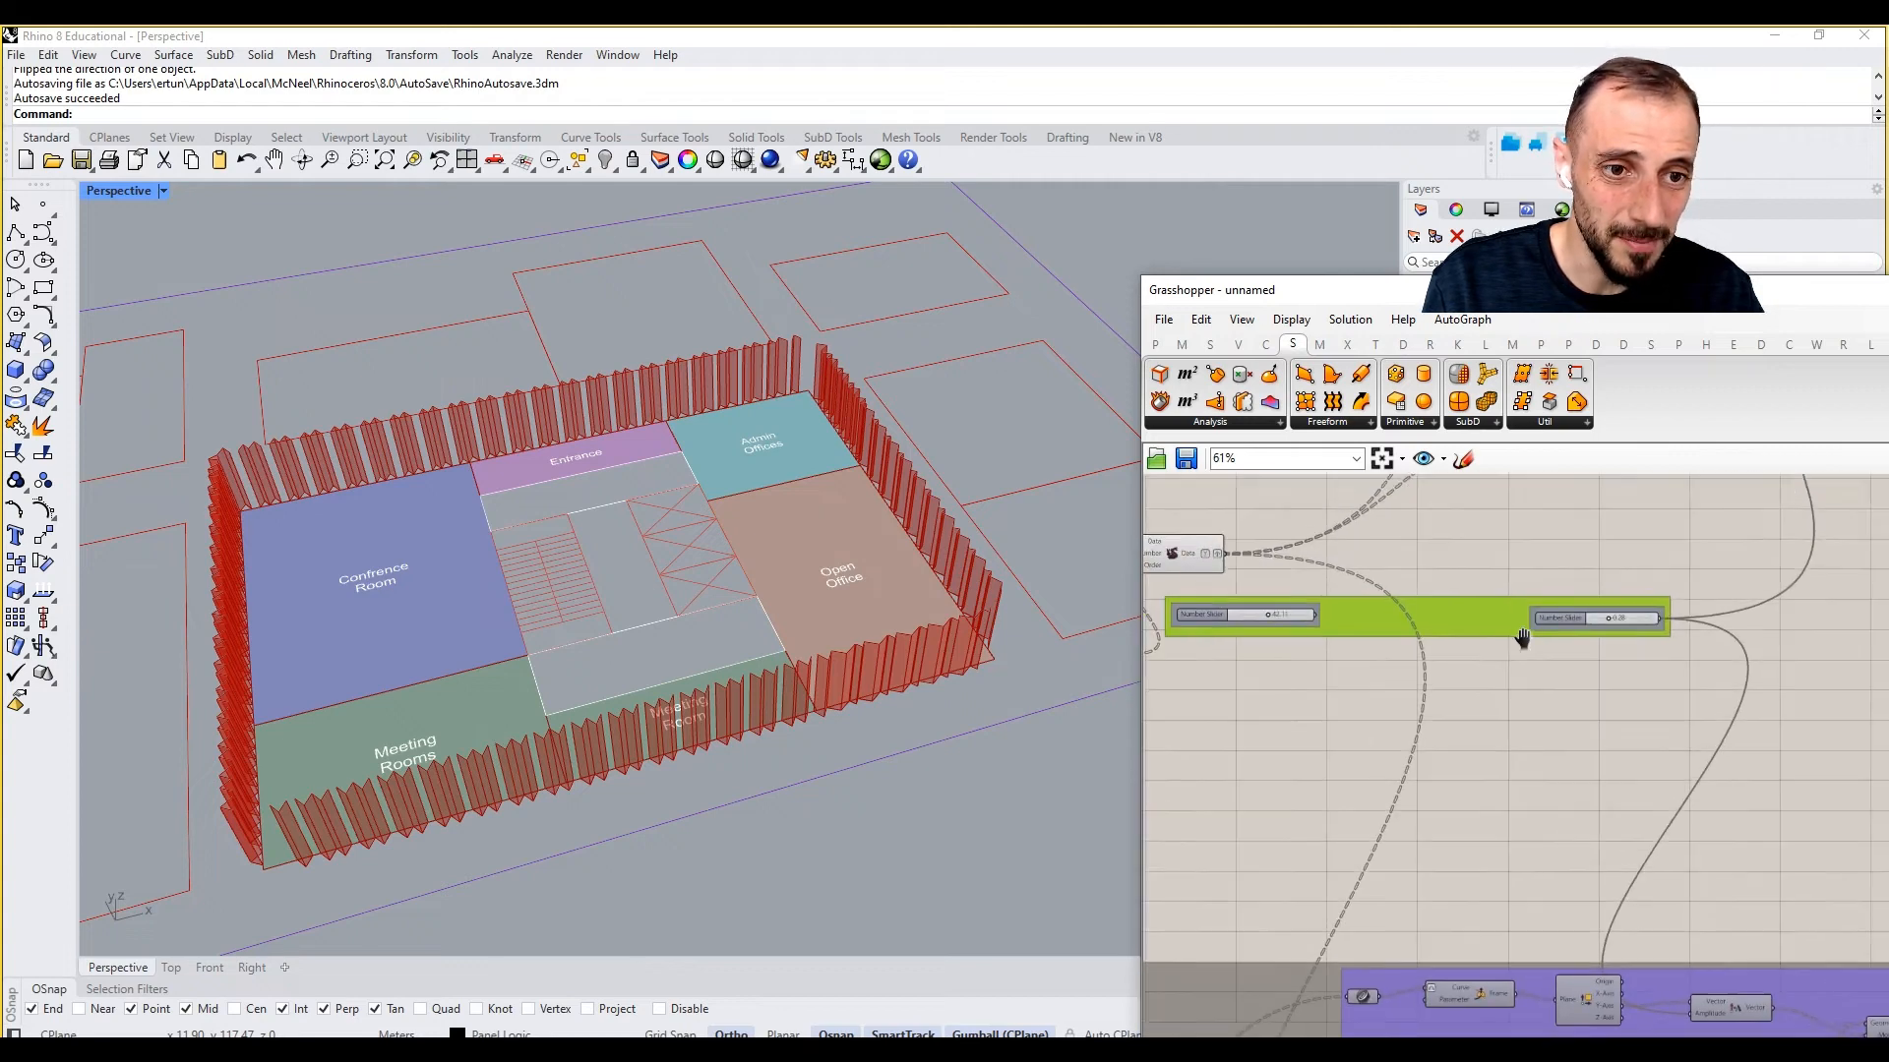
{"action": "scroll", "coordinate": [1578, 622], "scroll_direction": "up", "scroll_amount": 3}
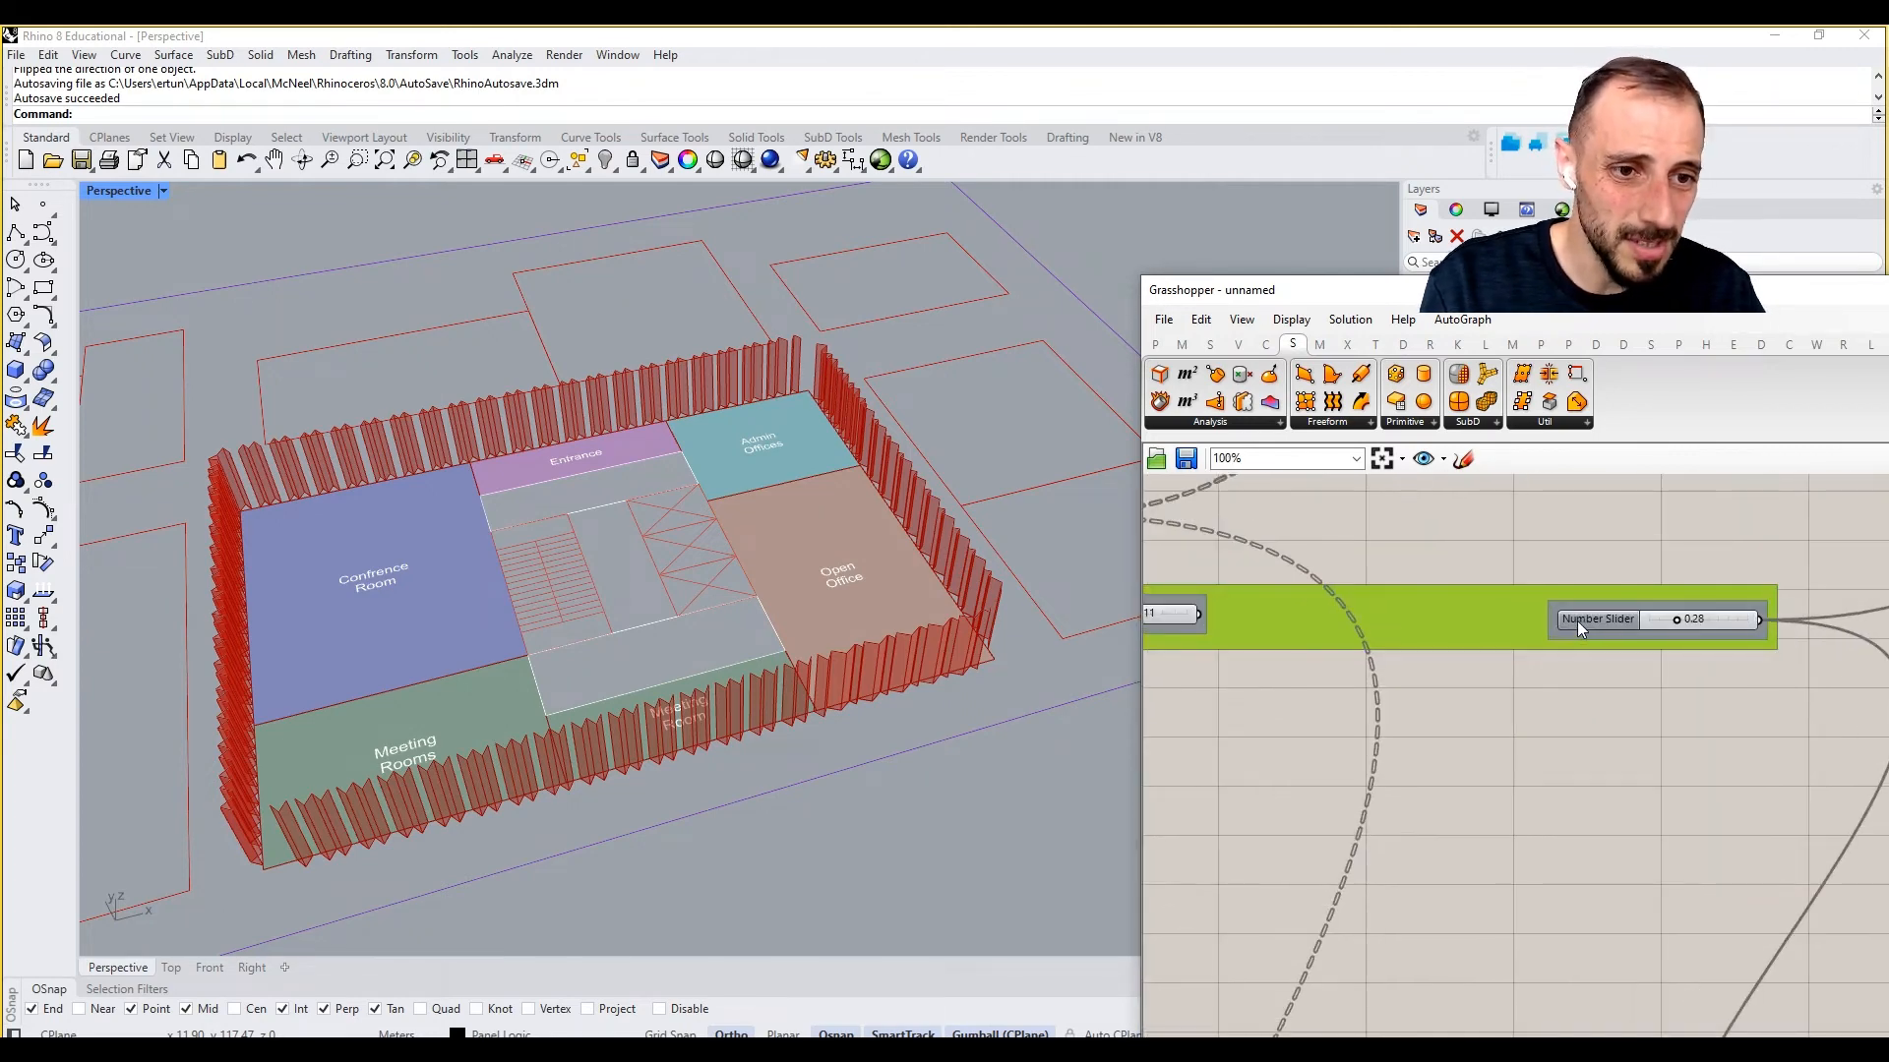
Step: Duplicate the five room rotation sliders and place the copy below the 0.28 Number Slider
{"action": "scroll", "coordinate": [1578, 629], "scroll_direction": "down", "scroll_amount": 3}
{"action": "right_click_drag", "start_coordinate": [1579, 629], "coordinate": [1821, 631]}
{"action": "right_click_drag", "start_coordinate": [1267, 677], "coordinate": [1581, 691]}
{"action": "scroll", "coordinate": [1525, 664], "scroll_direction": "up", "scroll_amount": 1}
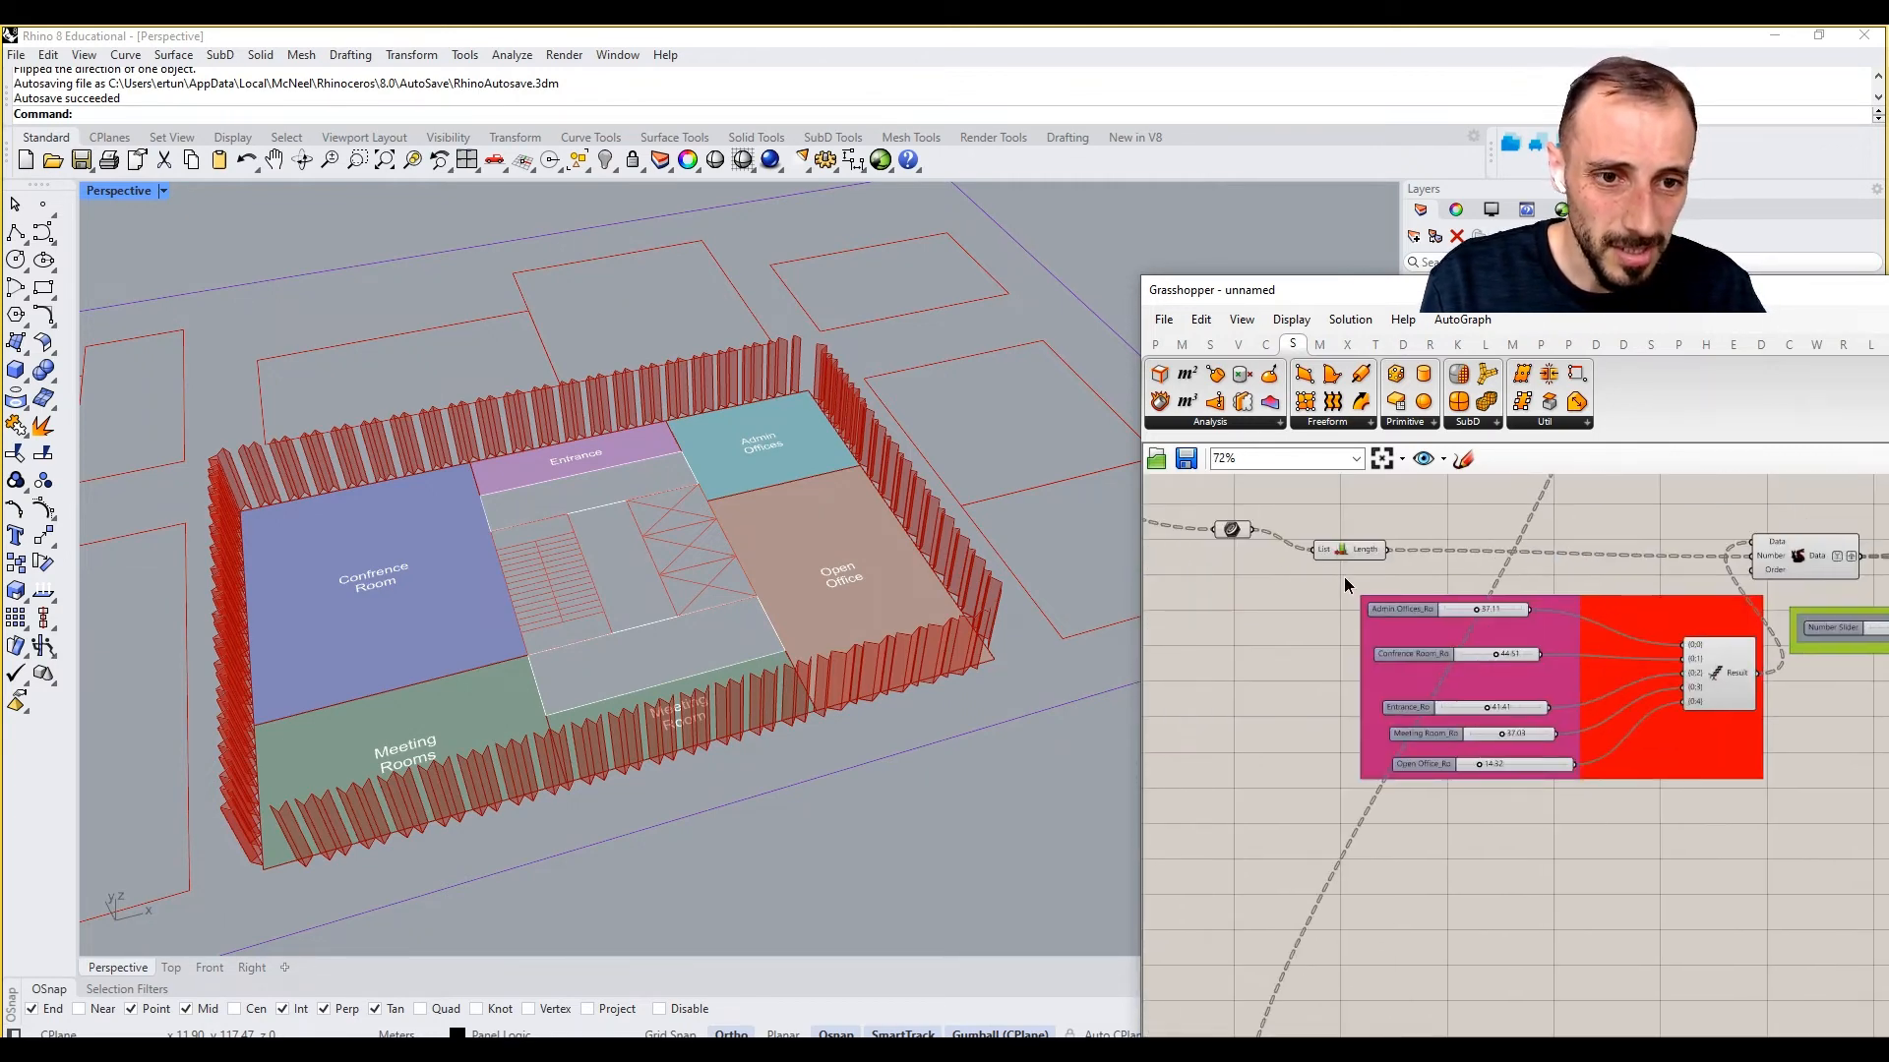
{"action": "left_click_drag", "start_coordinate": [1344, 576], "coordinate": [1602, 818]}
{"action": "key", "text": "ctrl+c"}
{"action": "key", "text": "ctrl+v"}
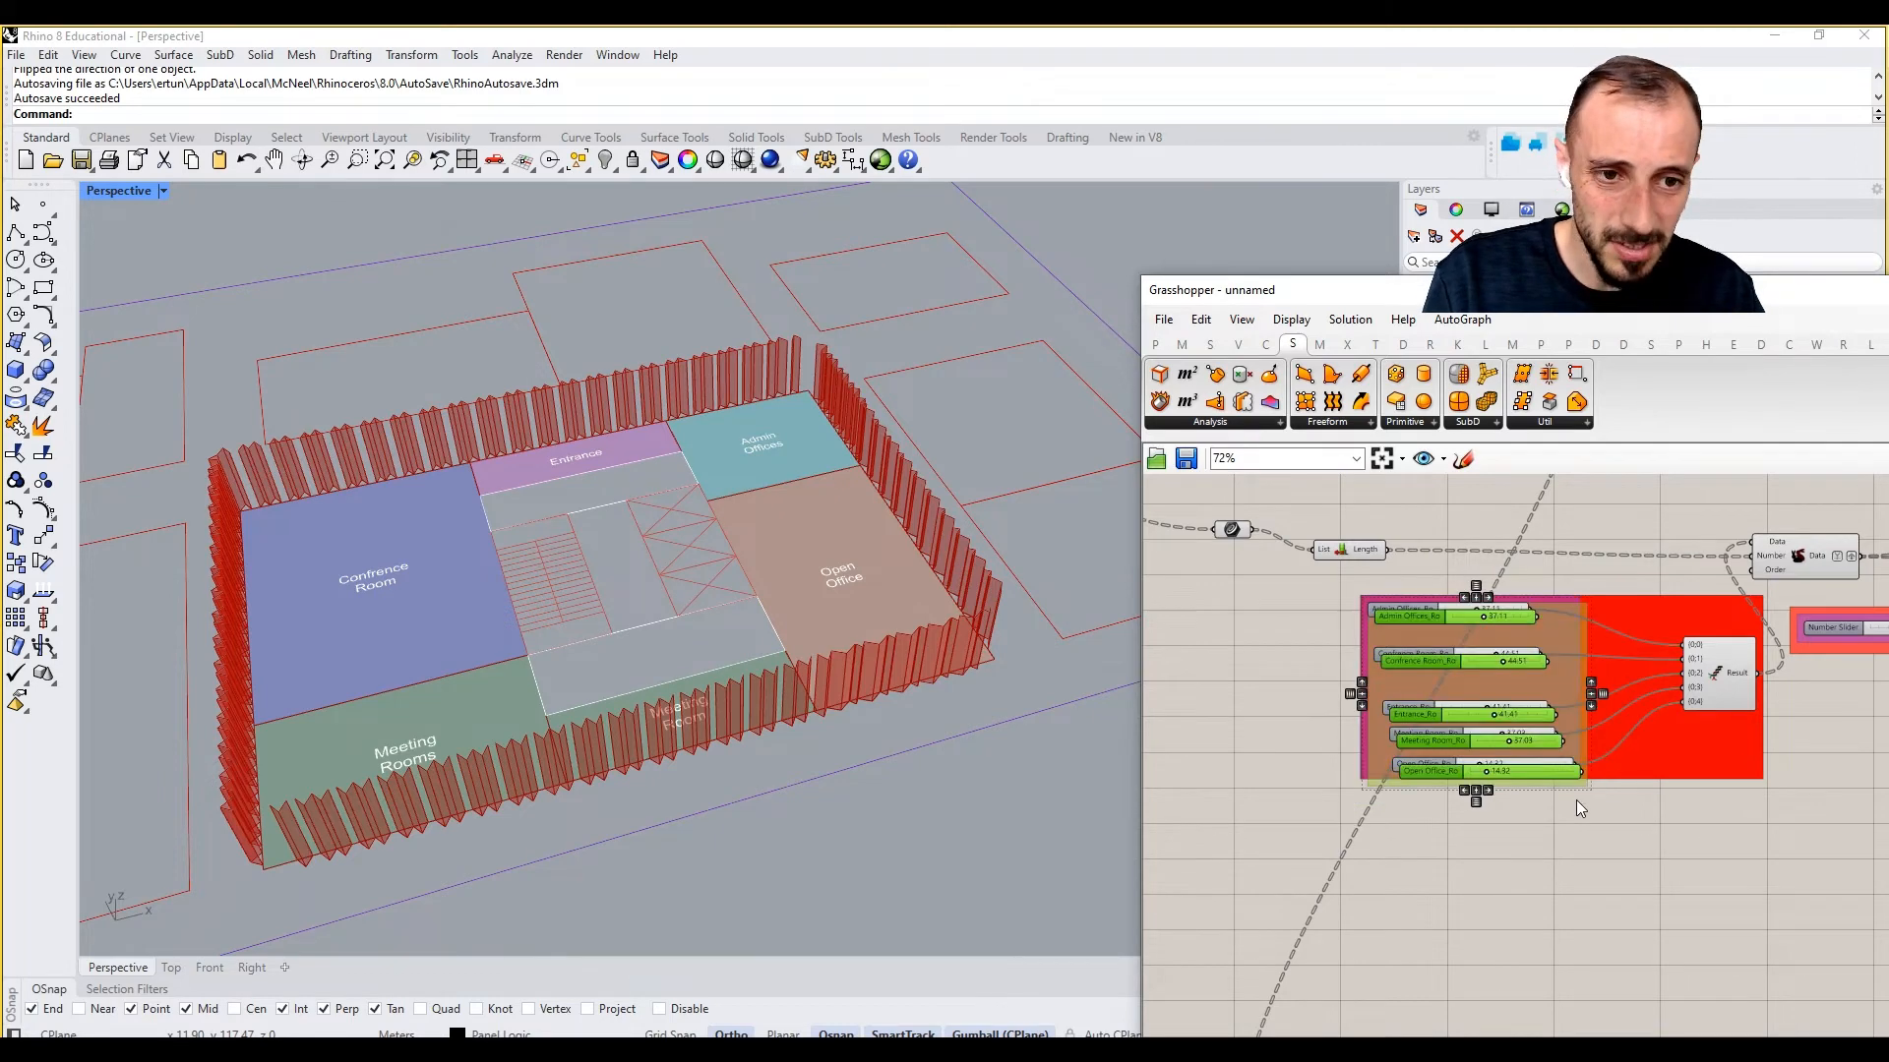
{"action": "scroll", "coordinate": [1462, 688], "scroll_direction": "down", "scroll_amount": 2}
{"action": "right_click_drag", "start_coordinate": [1463, 688], "coordinate": [1265, 707]}
{"action": "left_click_drag", "start_coordinate": [1245, 686], "coordinate": [1761, 738]}
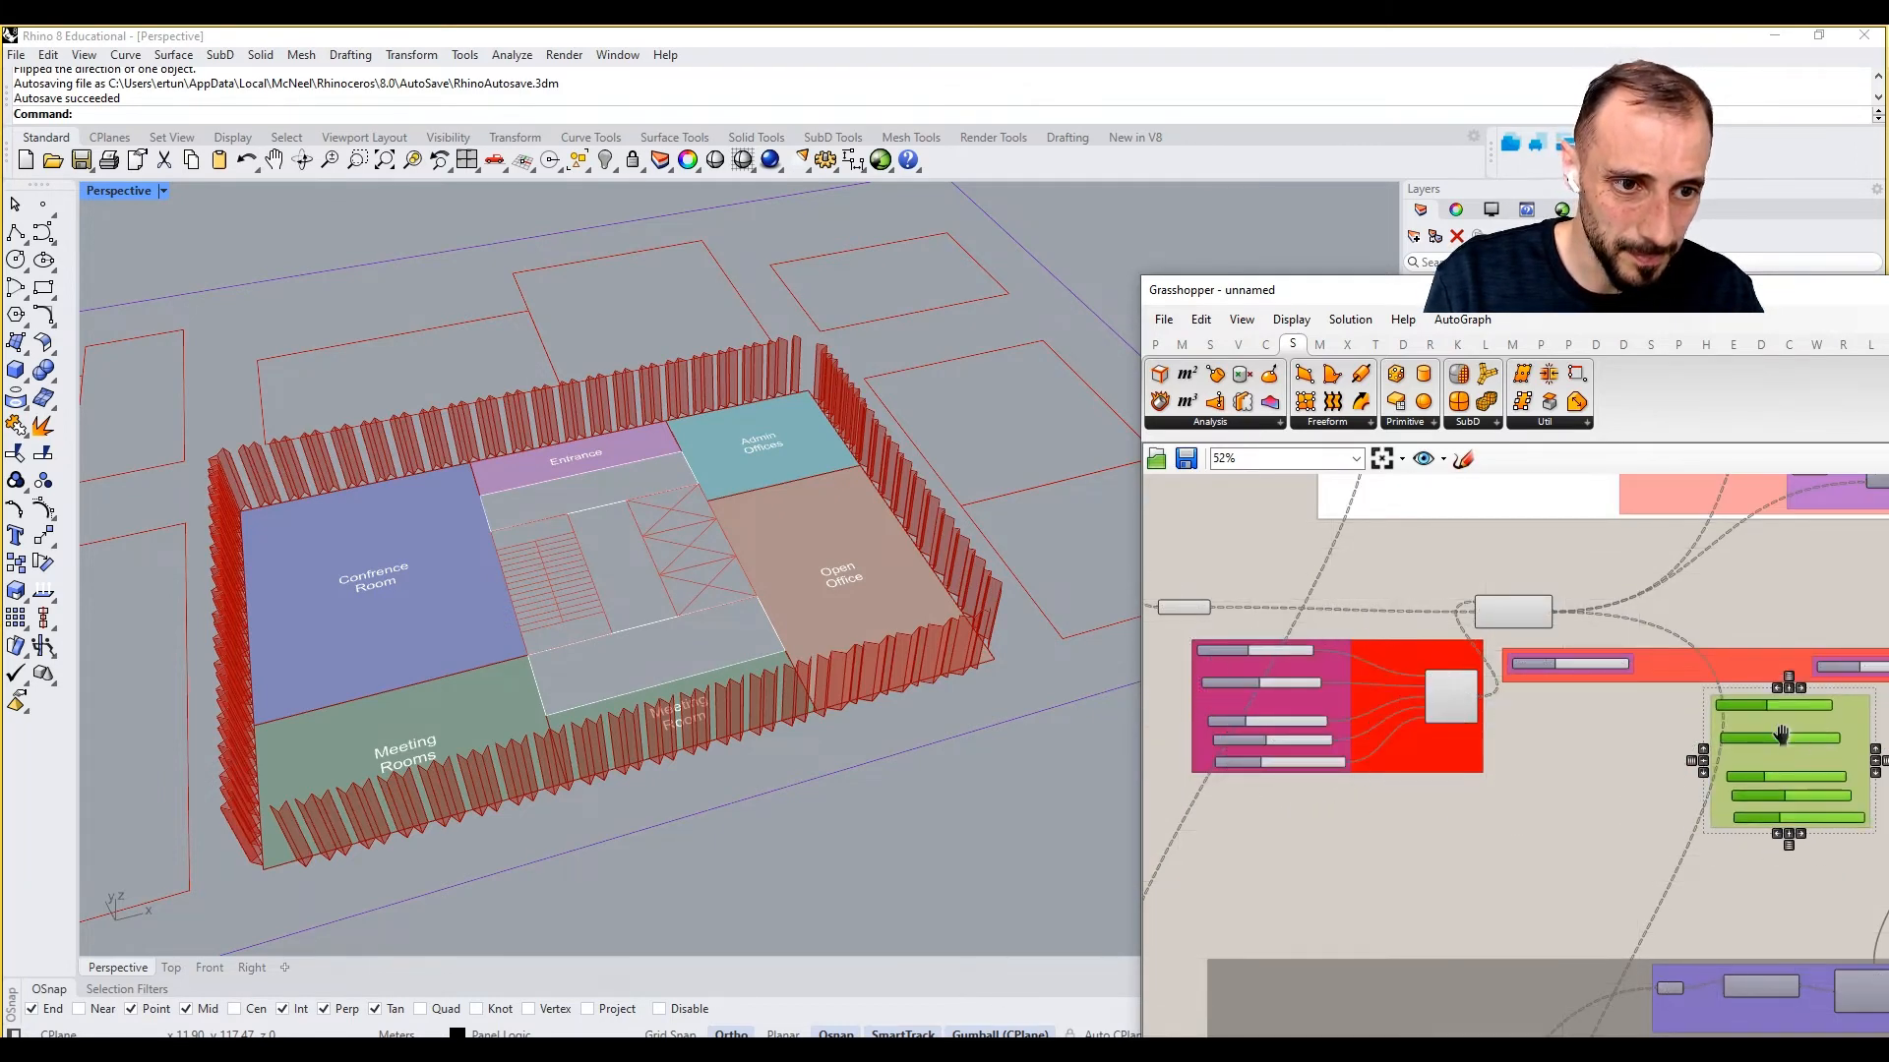
{"action": "scroll", "coordinate": [1800, 708], "scroll_direction": "up", "scroll_amount": 2}
{"action": "right_click_drag", "start_coordinate": [1825, 686], "coordinate": [1656, 690]}
{"action": "left_click", "coordinate": [1397, 686]}
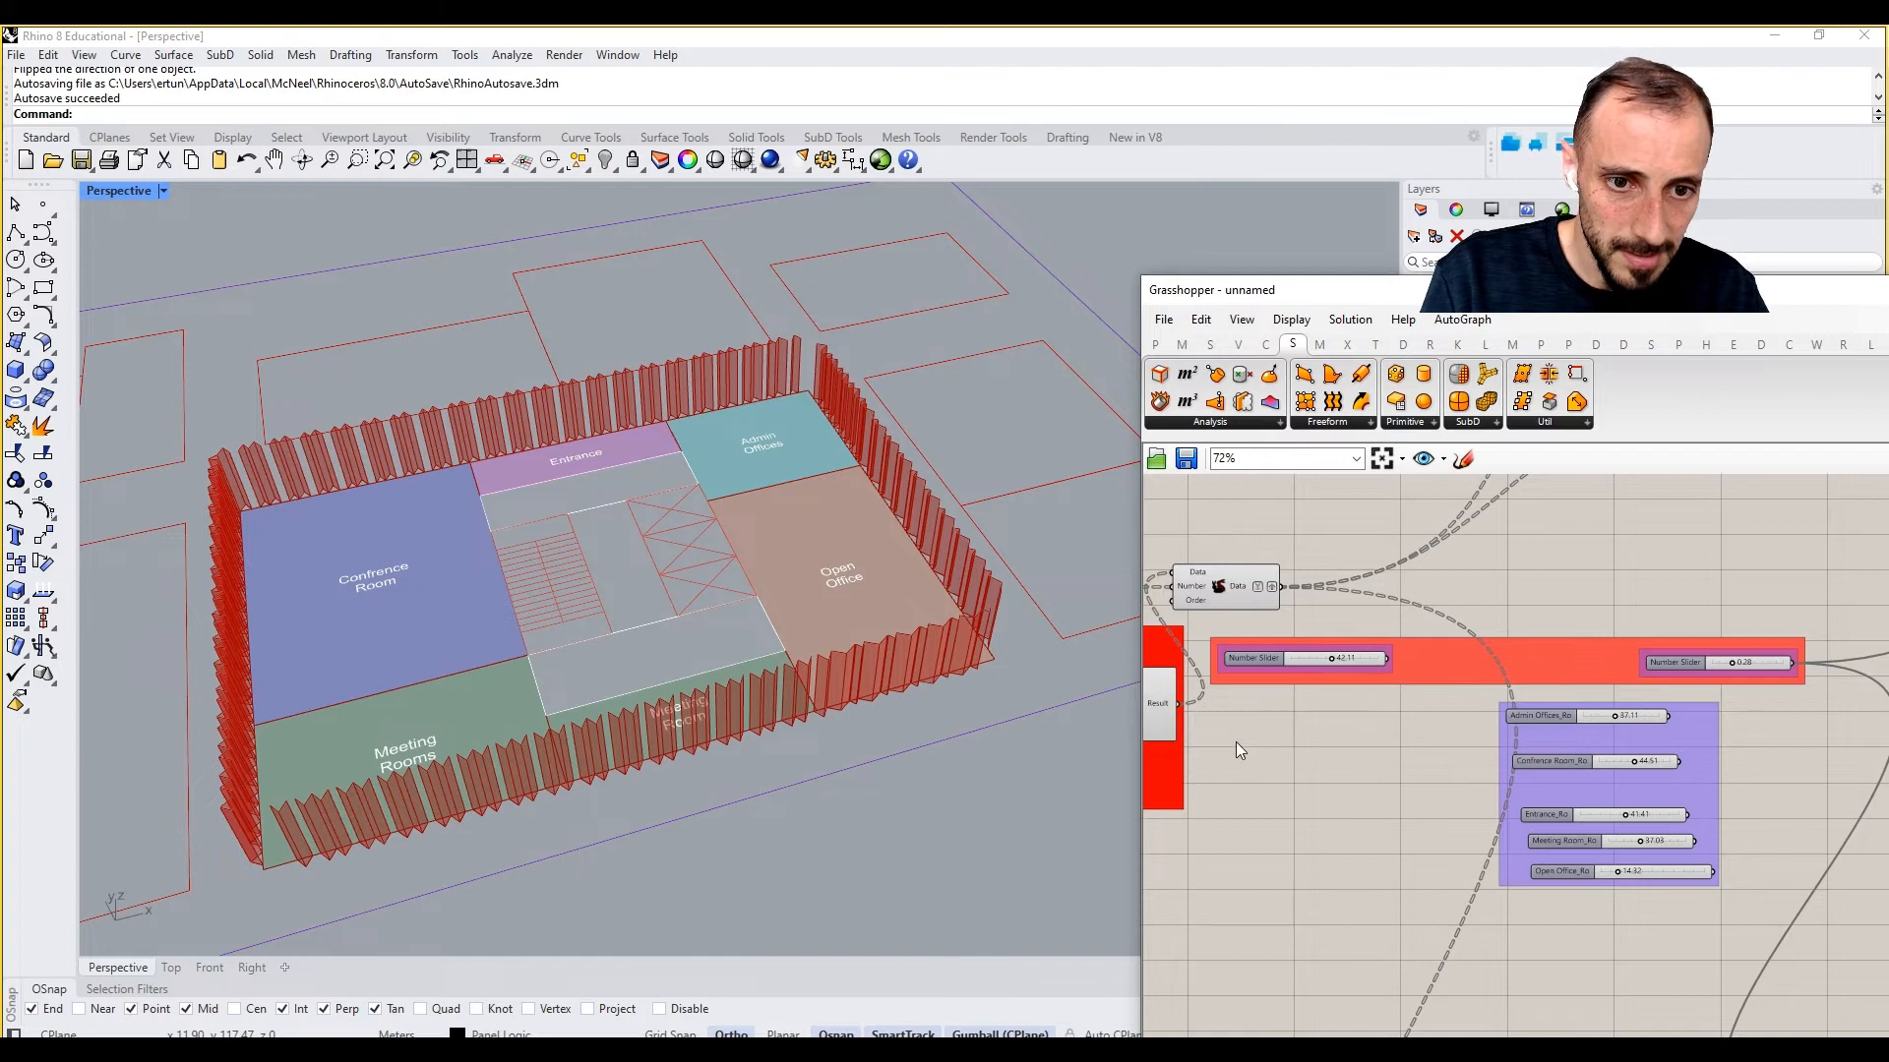
{"action": "left_click", "coordinate": [1678, 773]}
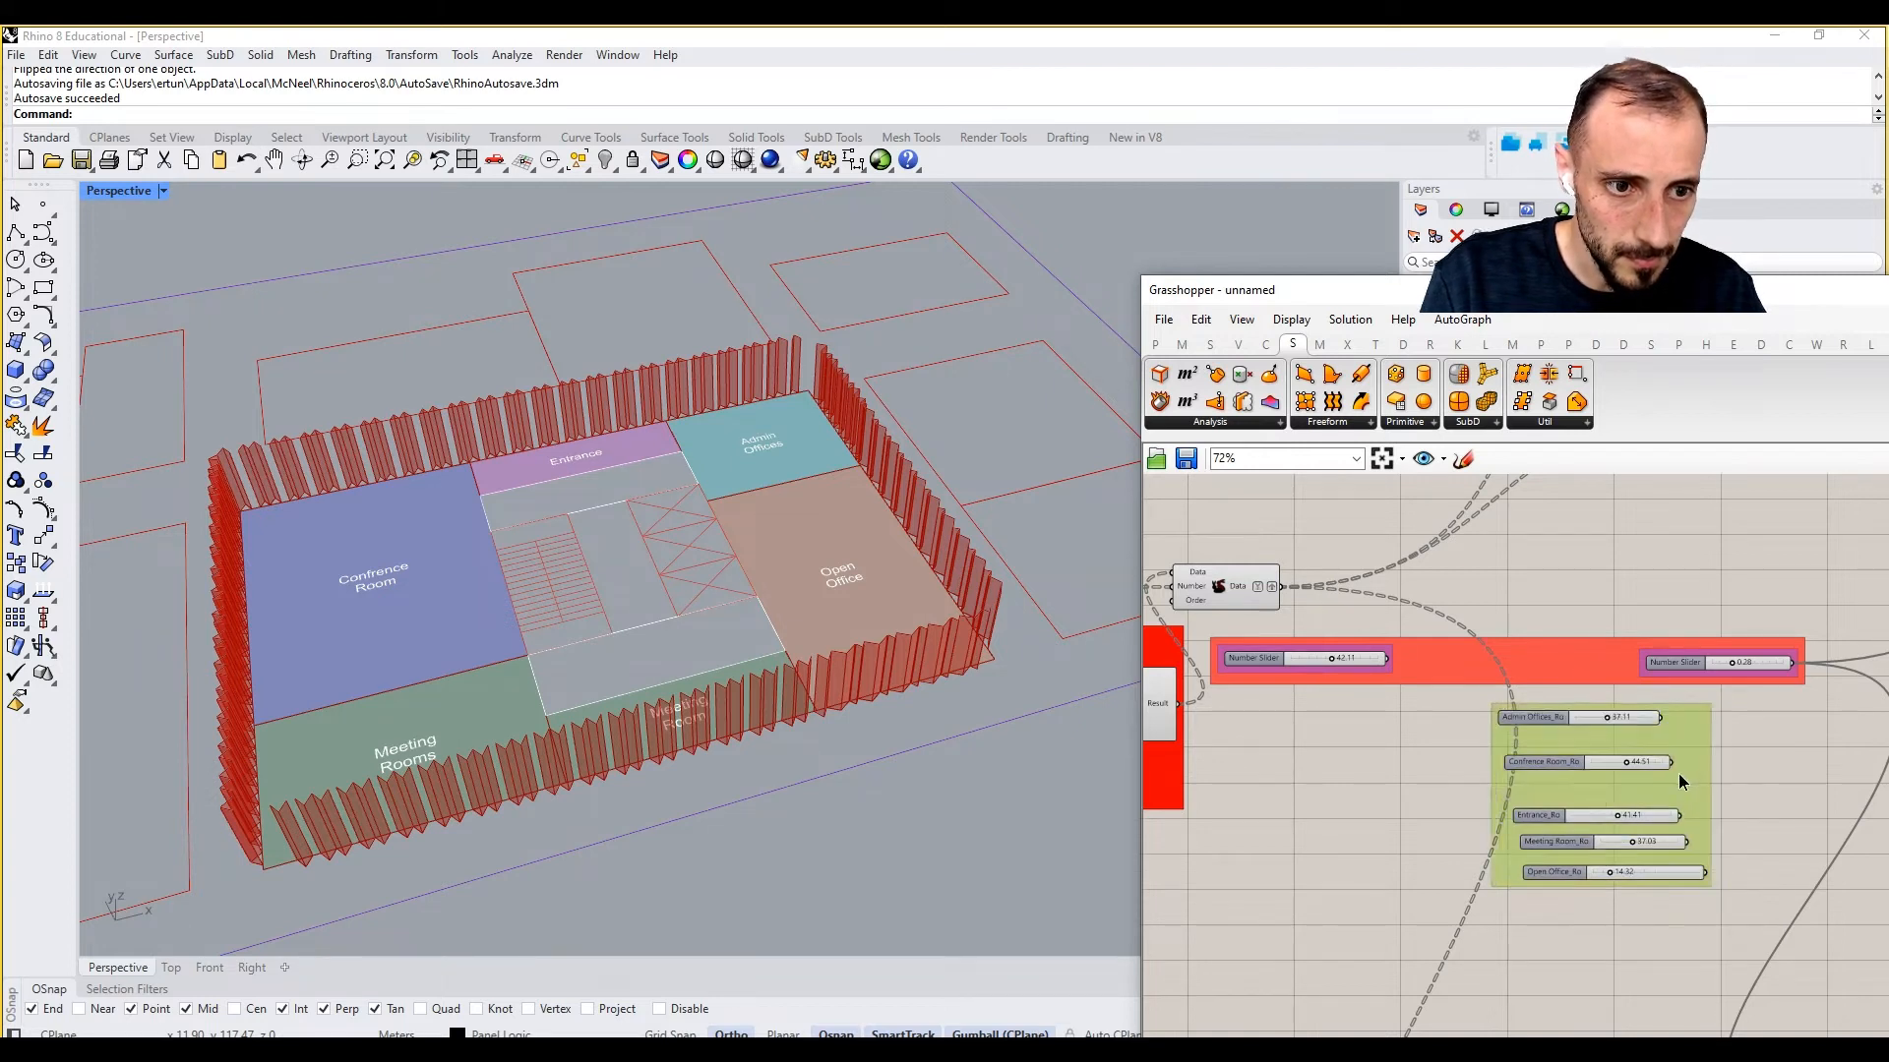
Step: Duplicate the five room sliders together with their Entwine and place the copy beside the slider-only copy
{"action": "right_click_drag", "start_coordinate": [1389, 762], "coordinate": [1696, 767]}
{"action": "right_click_drag", "start_coordinate": [1278, 695], "coordinate": [1383, 699]}
{"action": "left_click_drag", "start_coordinate": [1196, 628], "coordinate": [1606, 863]}
{"action": "key", "text": "ctrl+c"}
{"action": "key", "text": "ctrl+v"}
{"action": "scroll", "coordinate": [1520, 805], "scroll_direction": "down", "scroll_amount": 4}
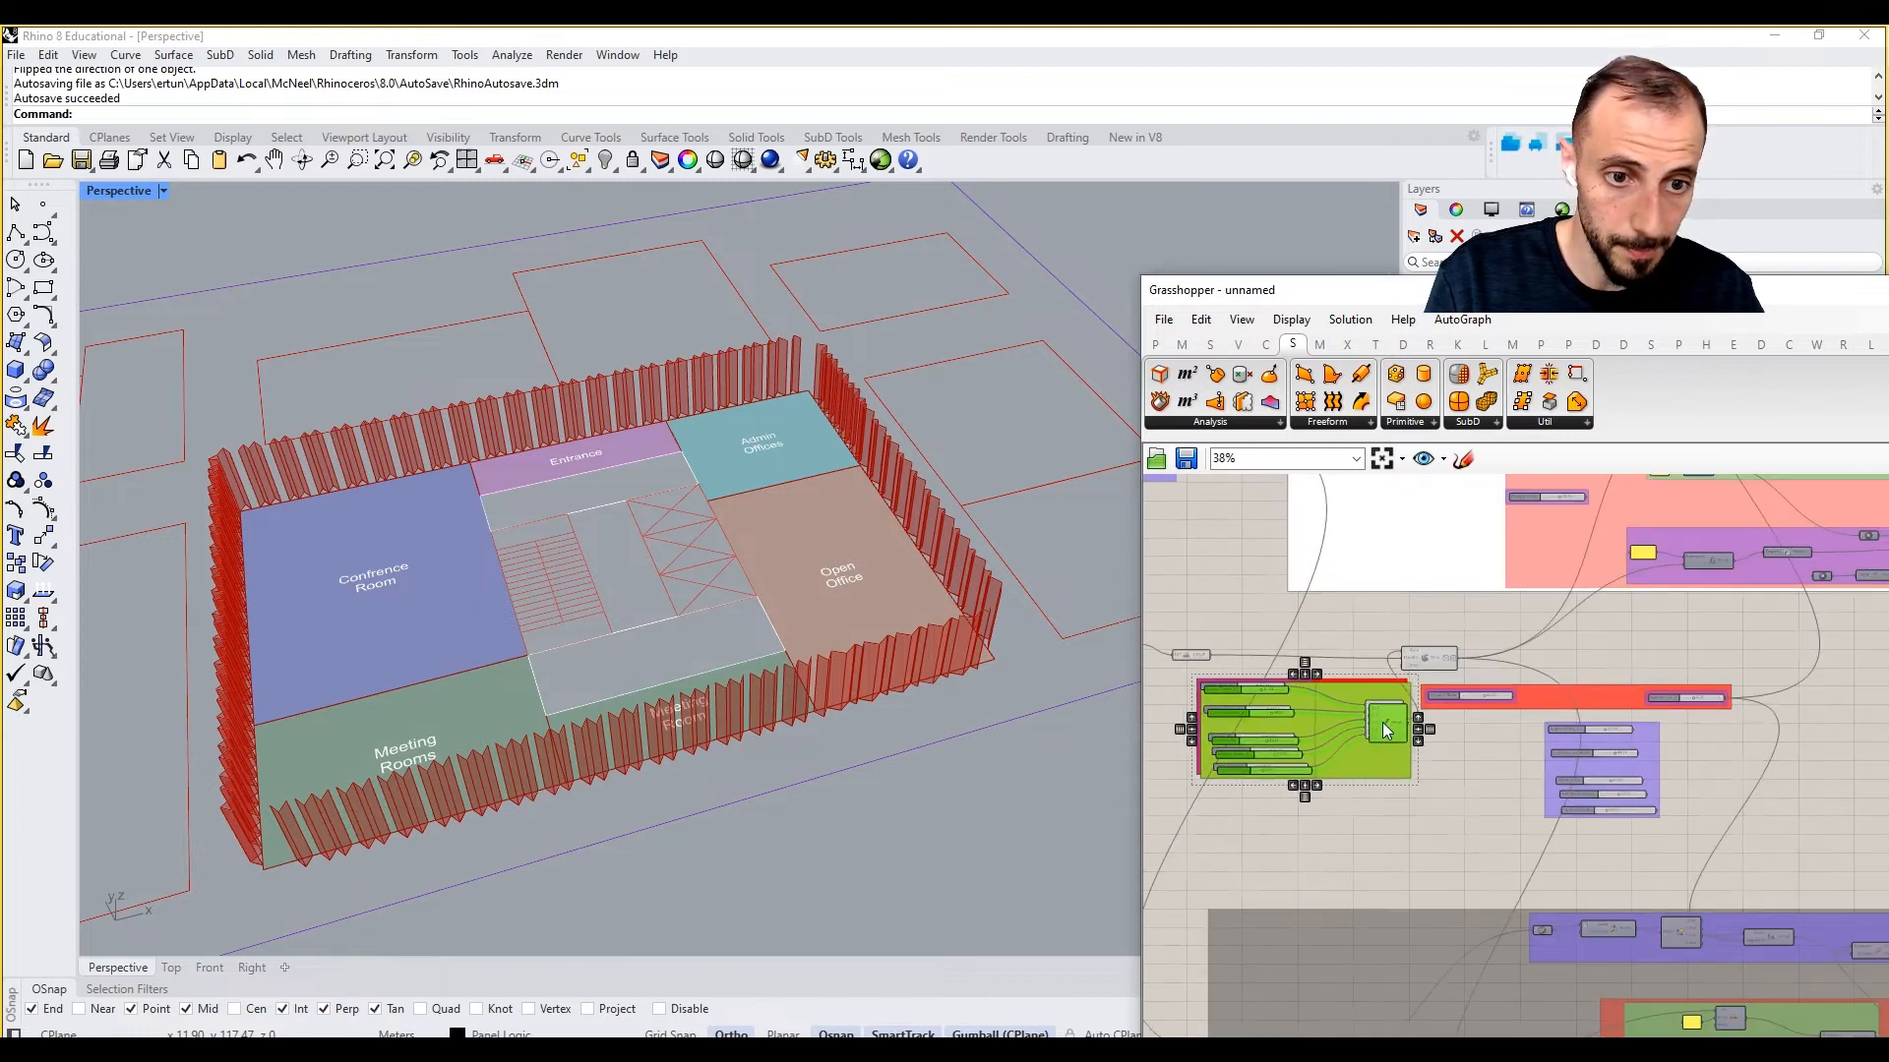
{"action": "left_click_drag", "start_coordinate": [1383, 722], "coordinate": [1821, 776]}
Step: Delete the slider-only copy of the five room sliders
{"action": "scroll", "coordinate": [1585, 795], "scroll_direction": "up", "scroll_amount": 3}
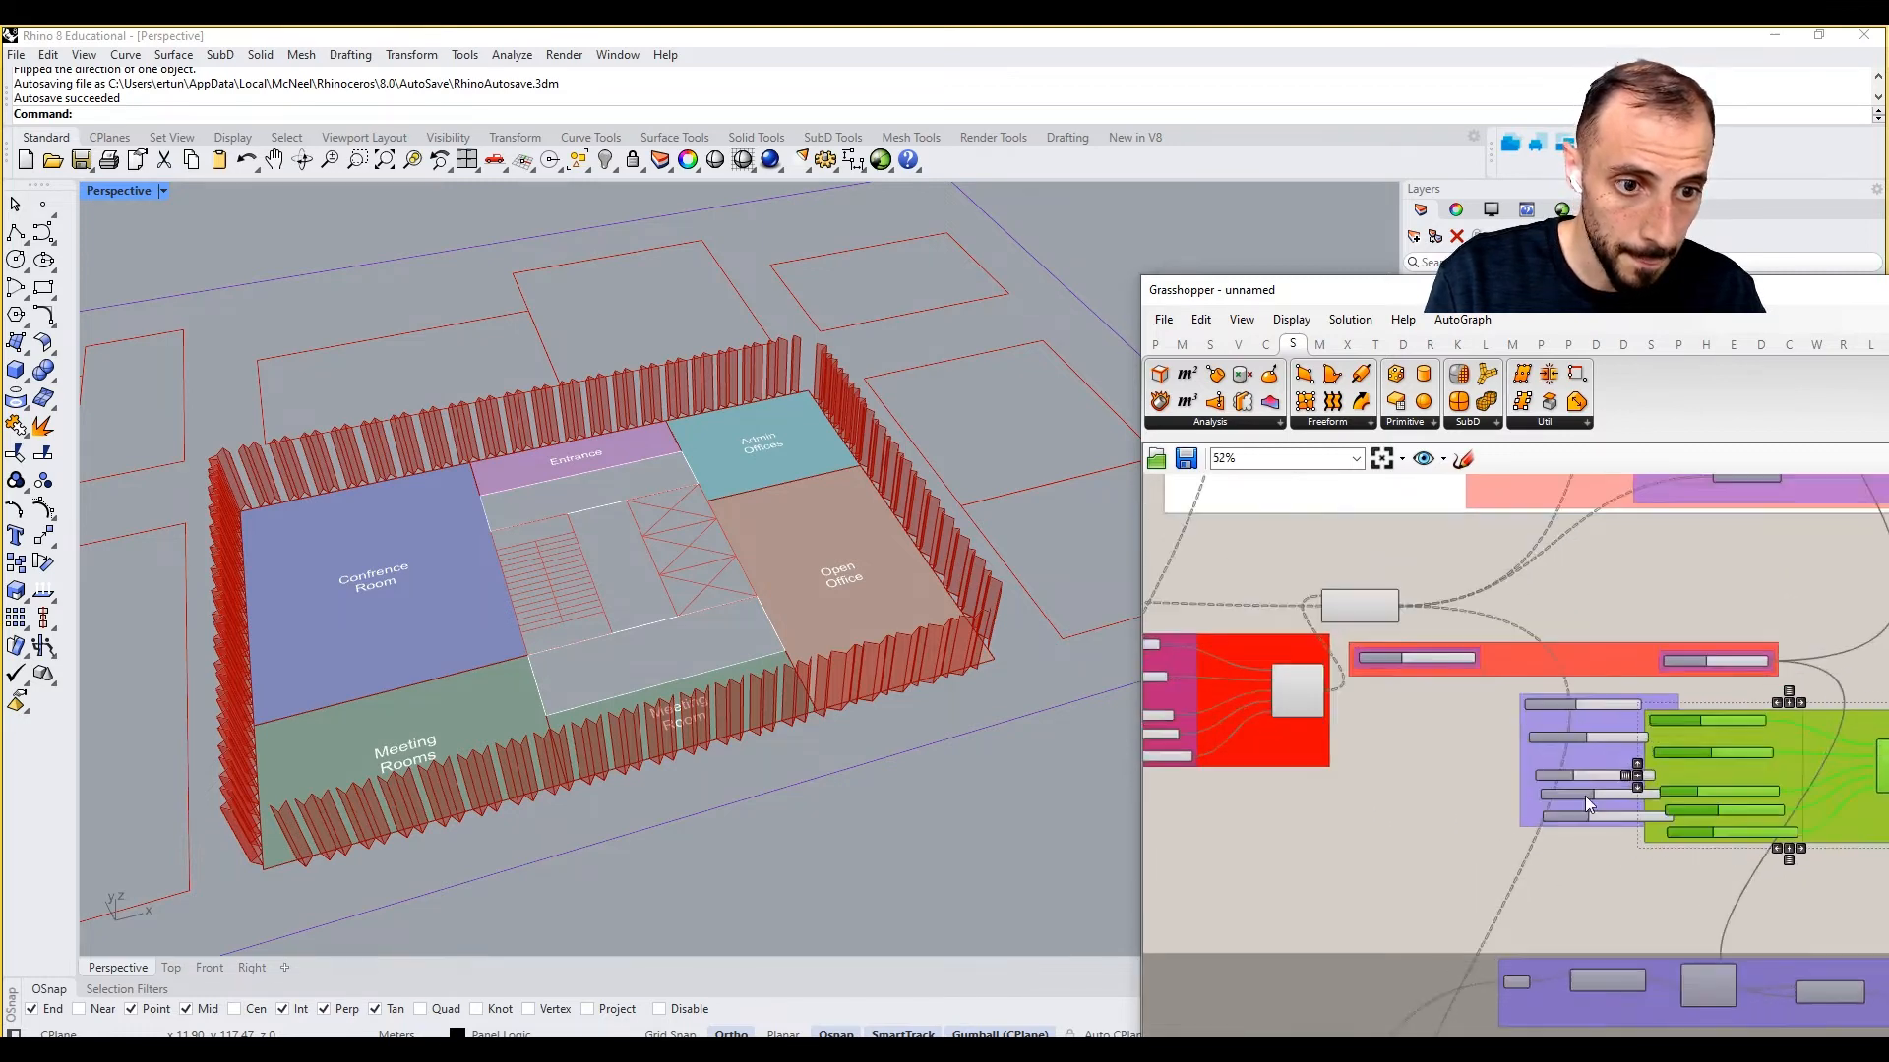
{"action": "left_click_drag", "start_coordinate": [1591, 853], "coordinate": [1517, 680]}
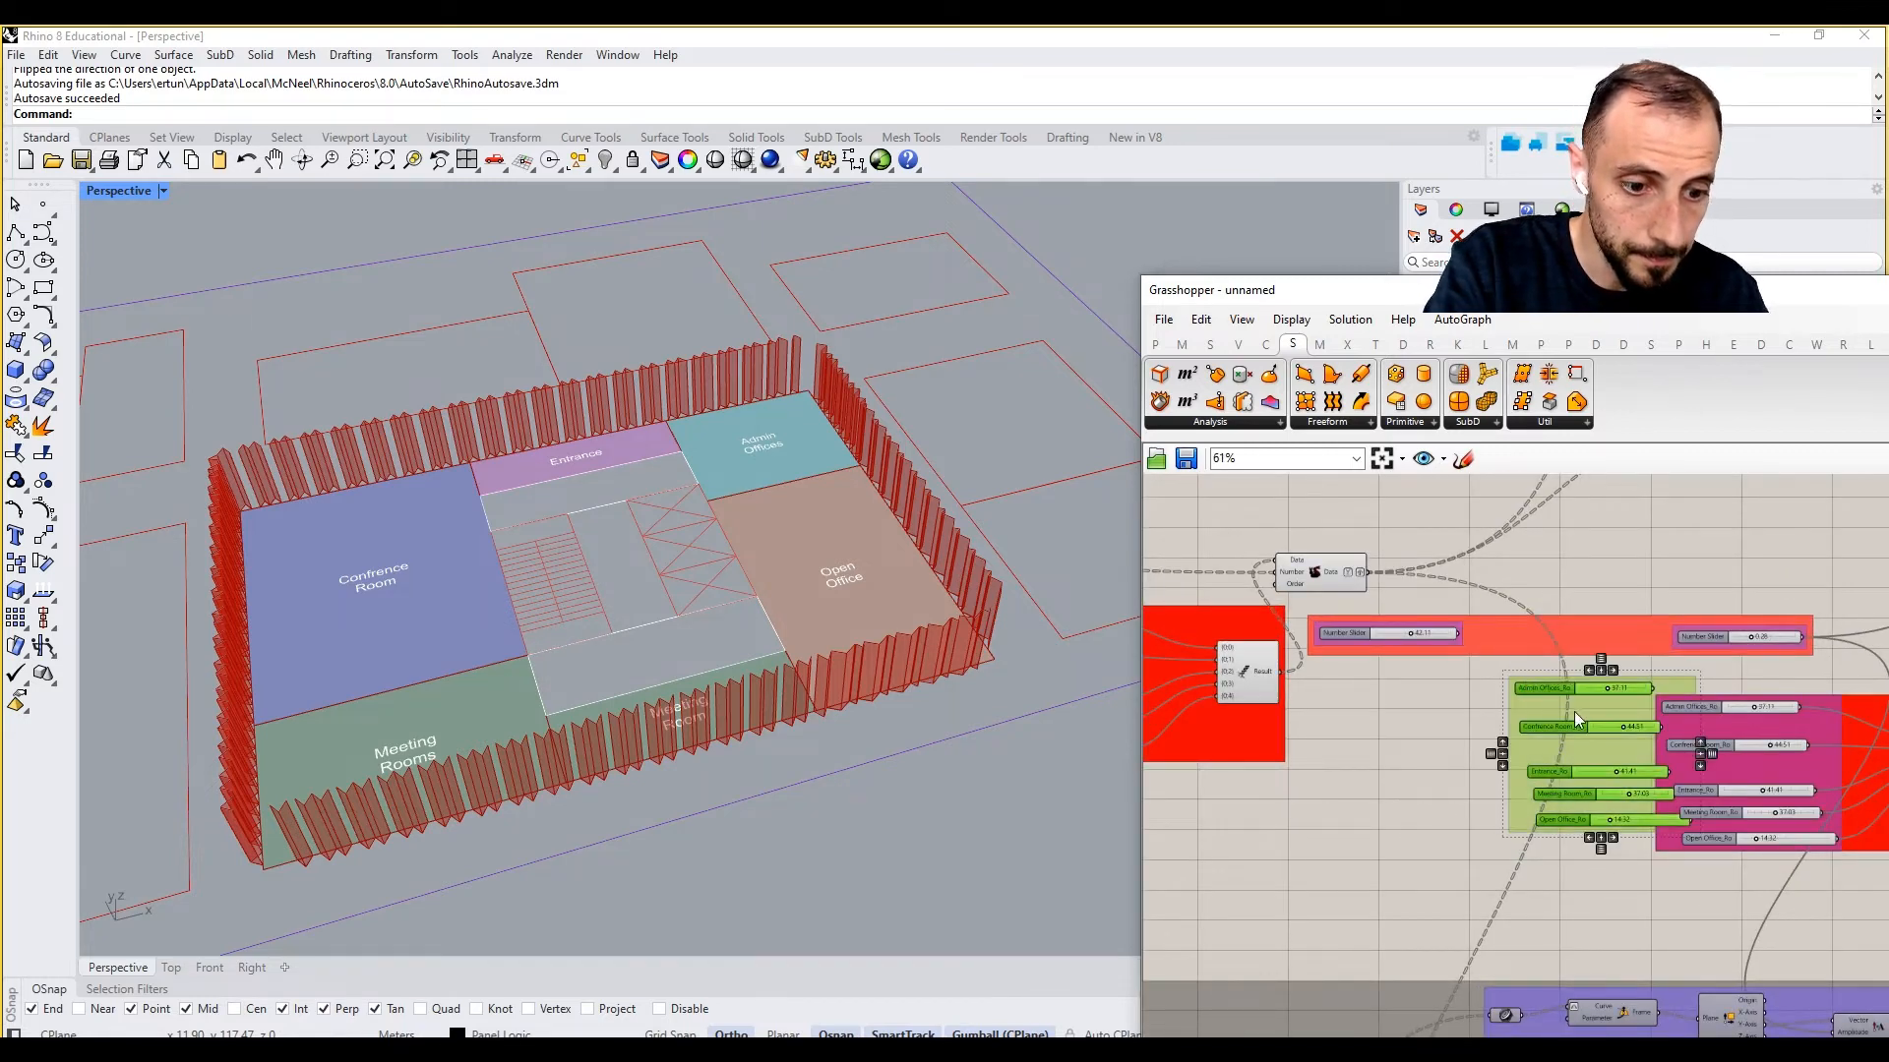
{"action": "key", "text": "Delete"}
Step: Move the copied room sliders and their Entwine beneath the 0.28 Number Slider's group, close to each other
{"action": "right_click_drag", "start_coordinate": [1646, 713], "coordinate": [1493, 706]}
{"action": "left_click_drag", "start_coordinate": [1548, 720], "coordinate": [1402, 715]}
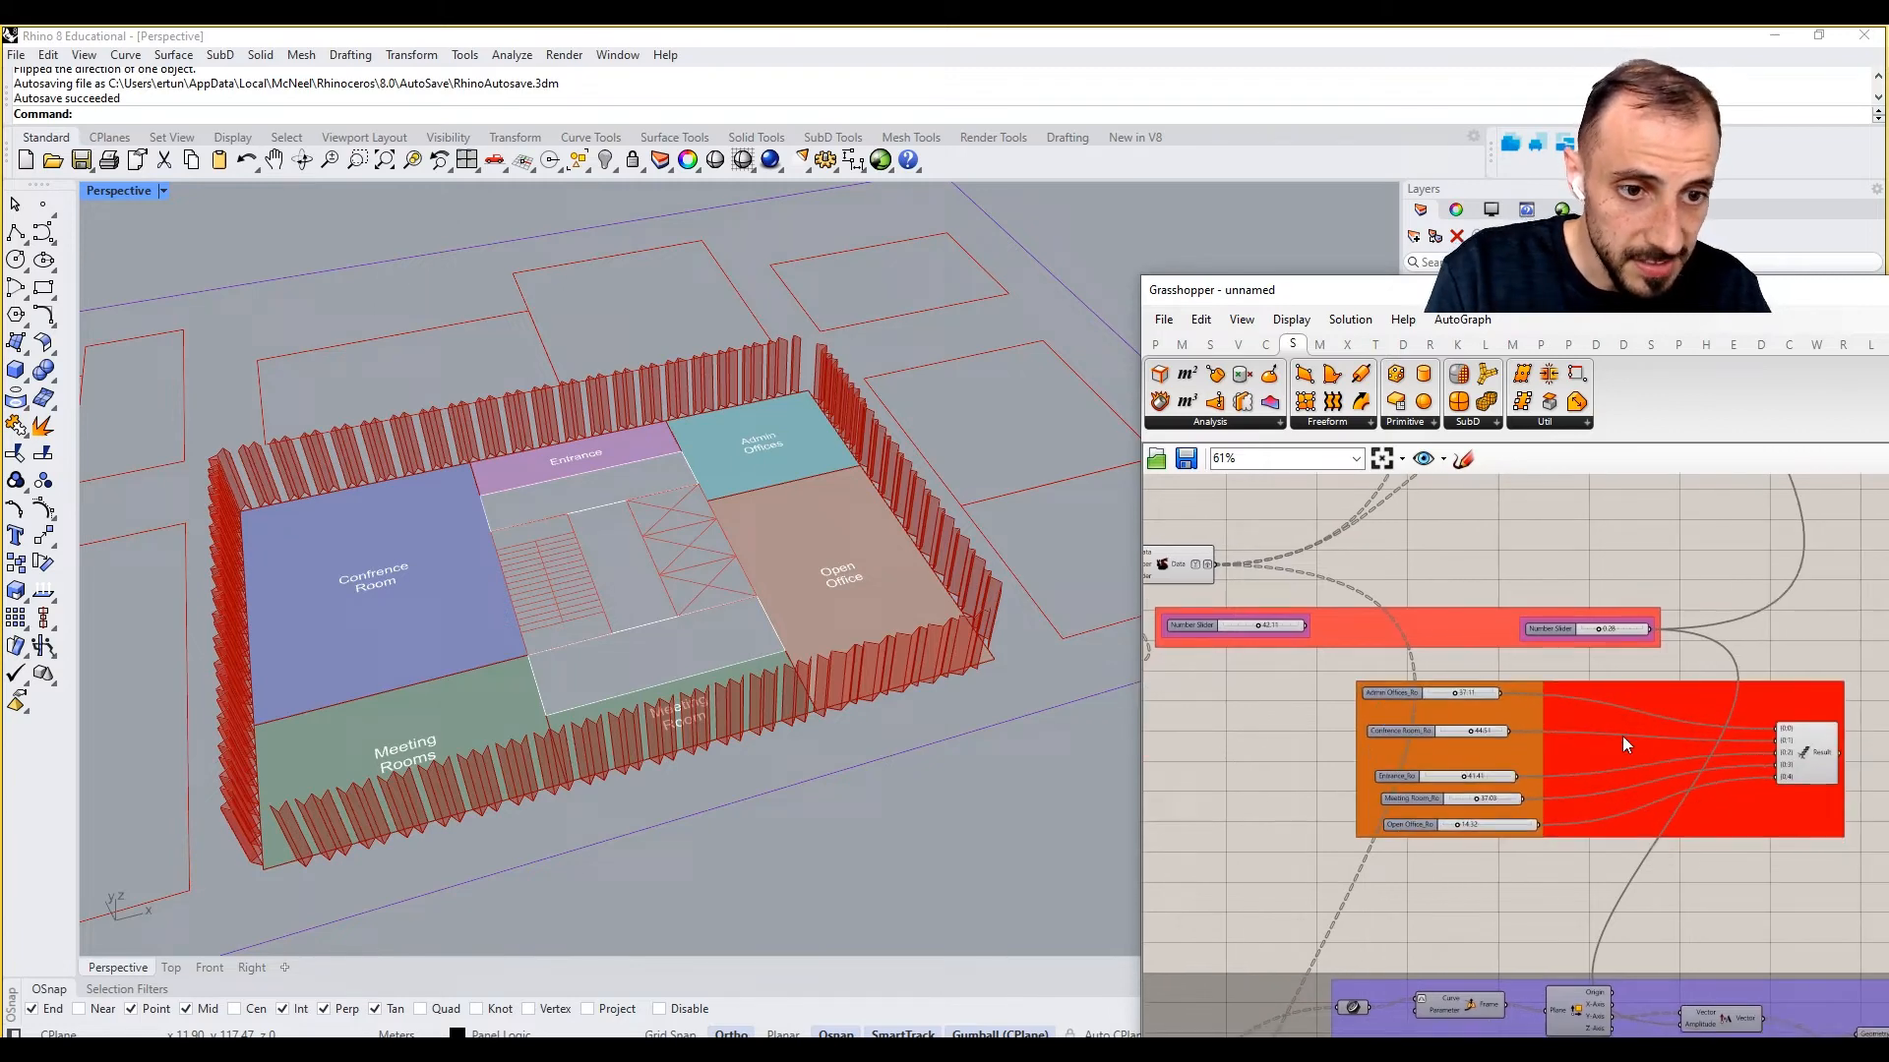
{"action": "left_click", "coordinate": [1815, 775]}
Step: Set the maximum of the copied Admin Offices_Ro slider to 1
{"action": "scroll", "coordinate": [1444, 708], "scroll_direction": "up", "scroll_amount": 3}
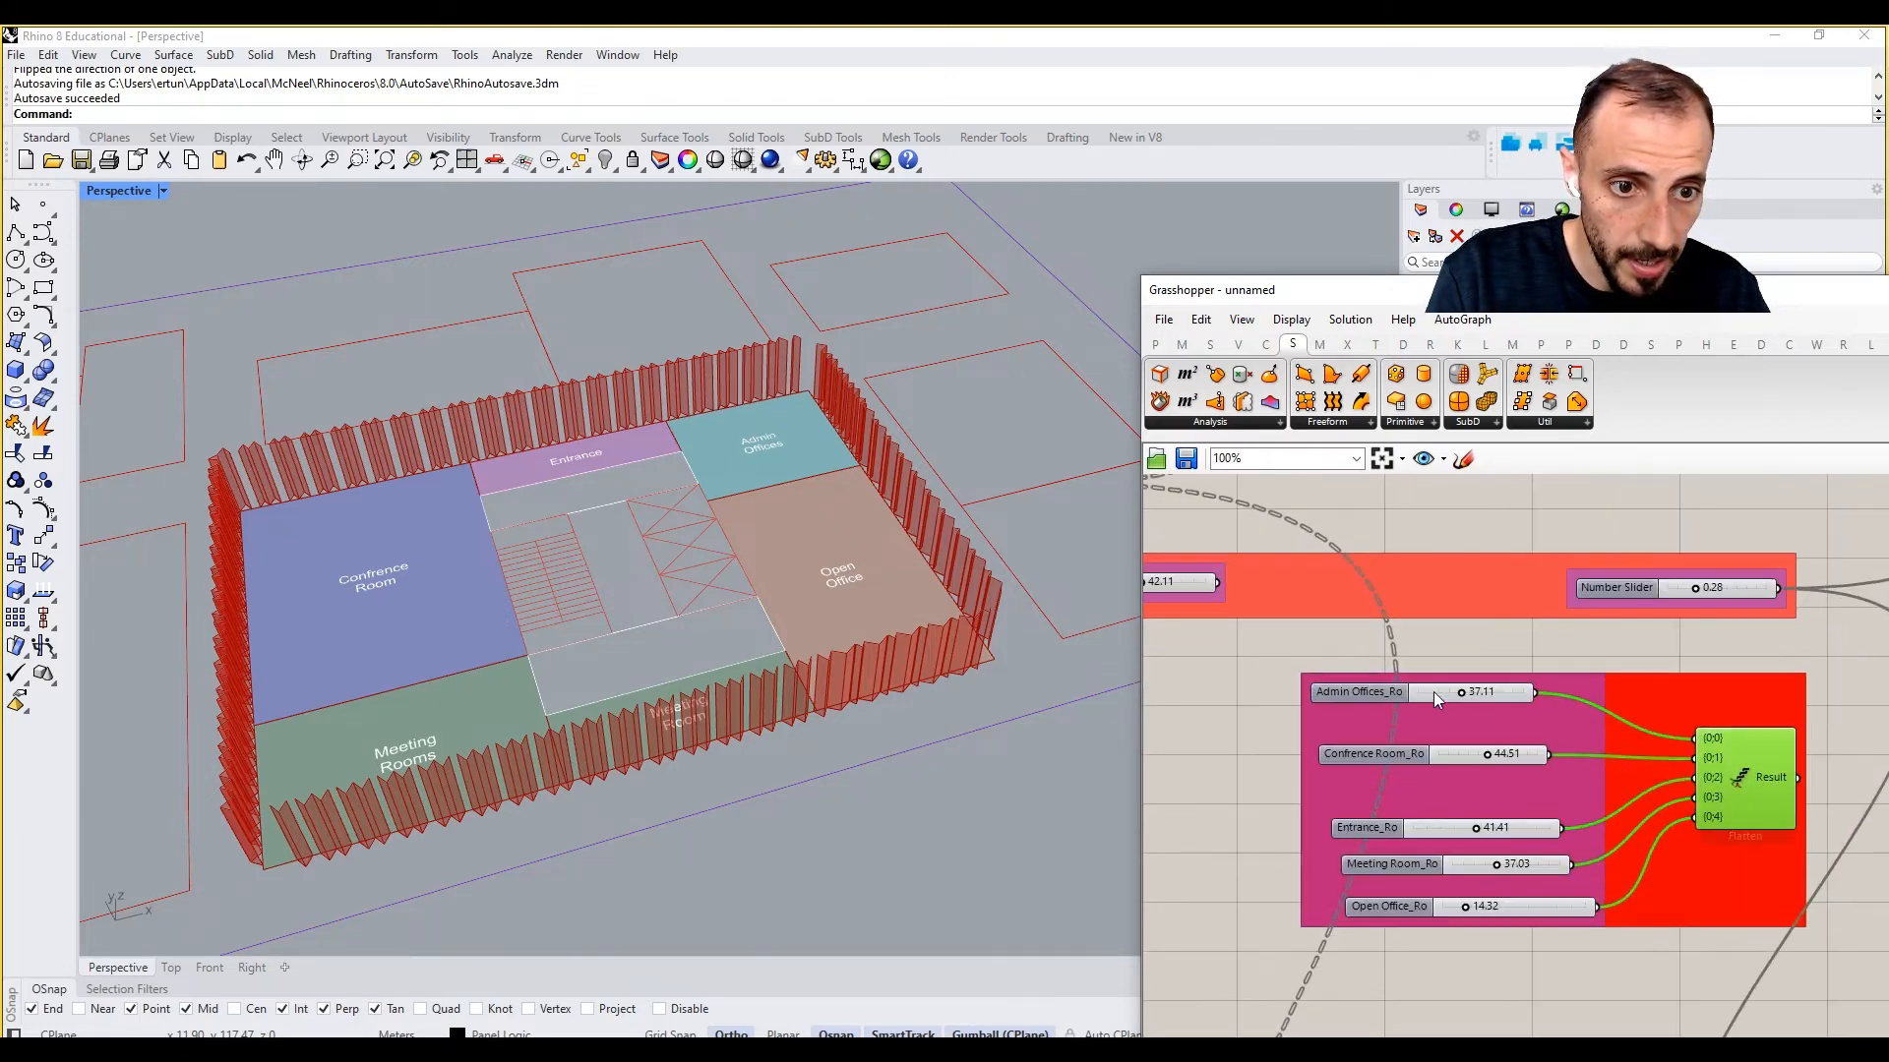
{"action": "right_click", "coordinate": [1370, 693]}
{"action": "left_click", "coordinate": [1431, 771]}
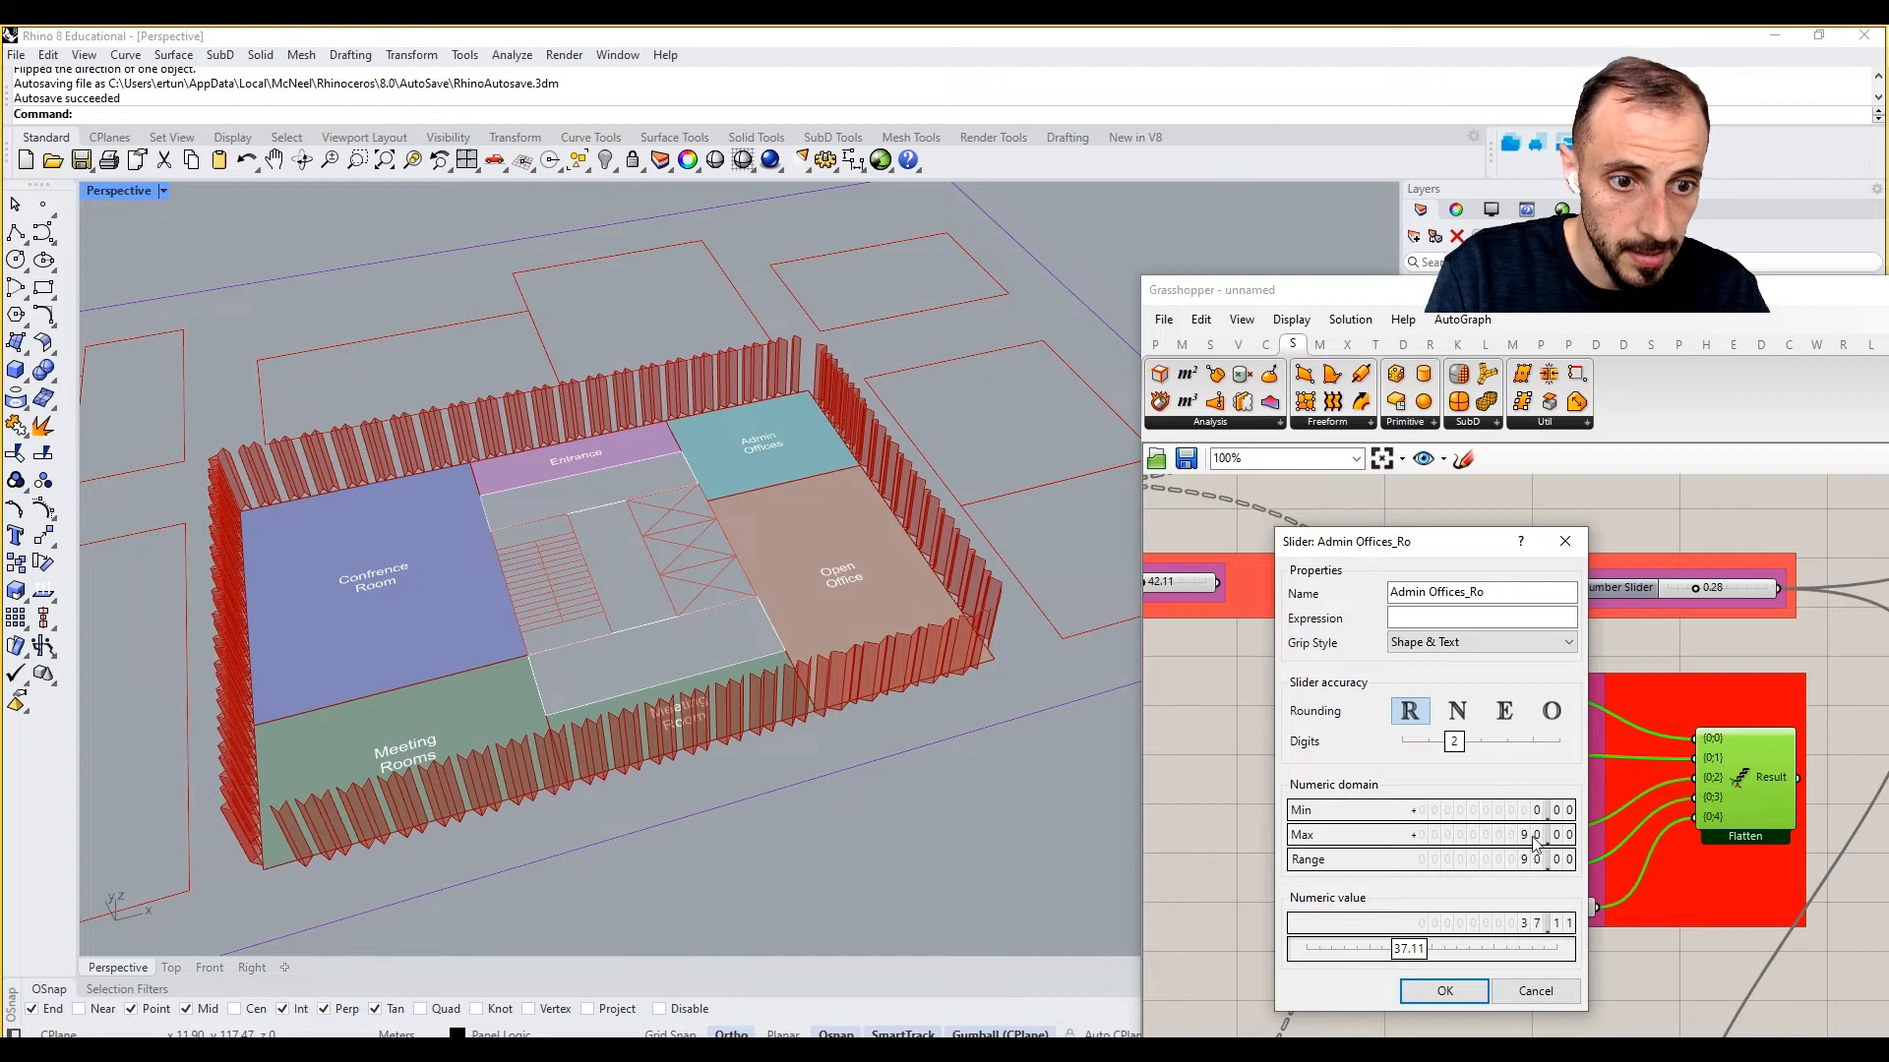
{"action": "double_click", "coordinate": [1530, 836]}
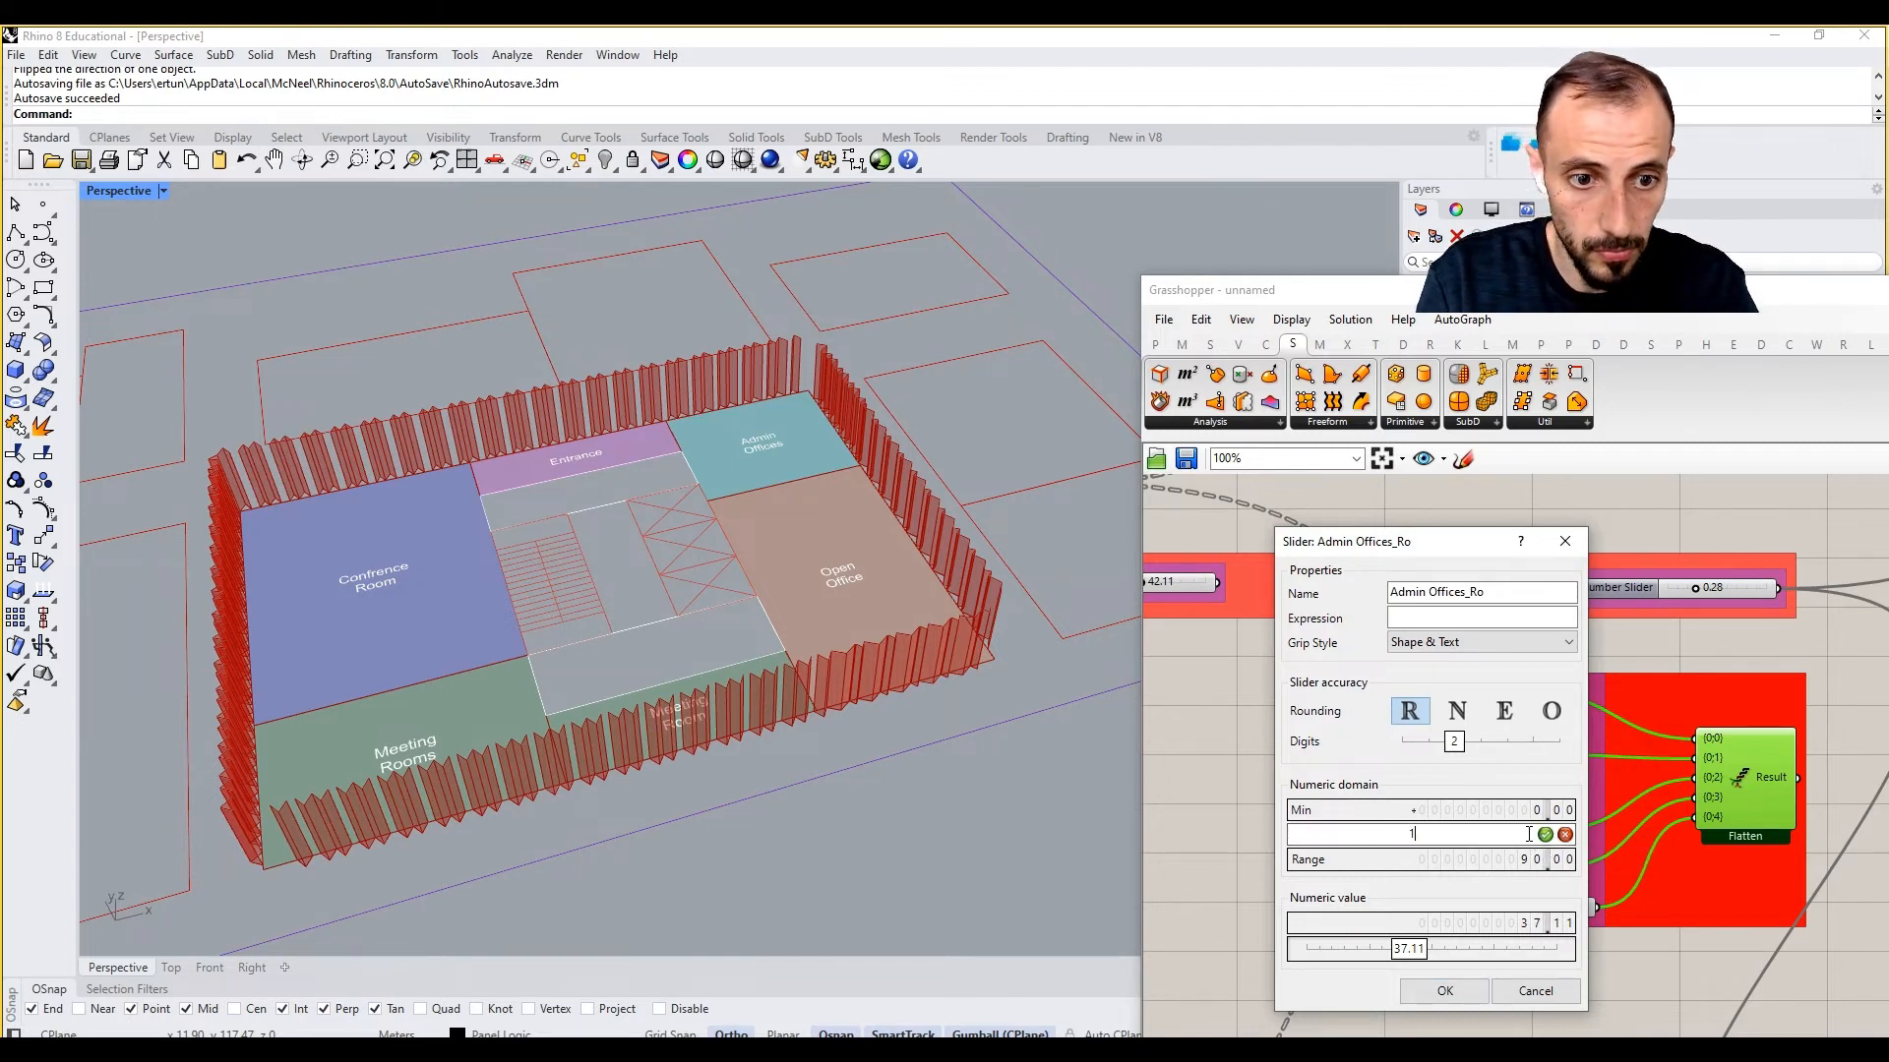
{"action": "type", "text": "1"}
{"action": "key", "text": "Return"}
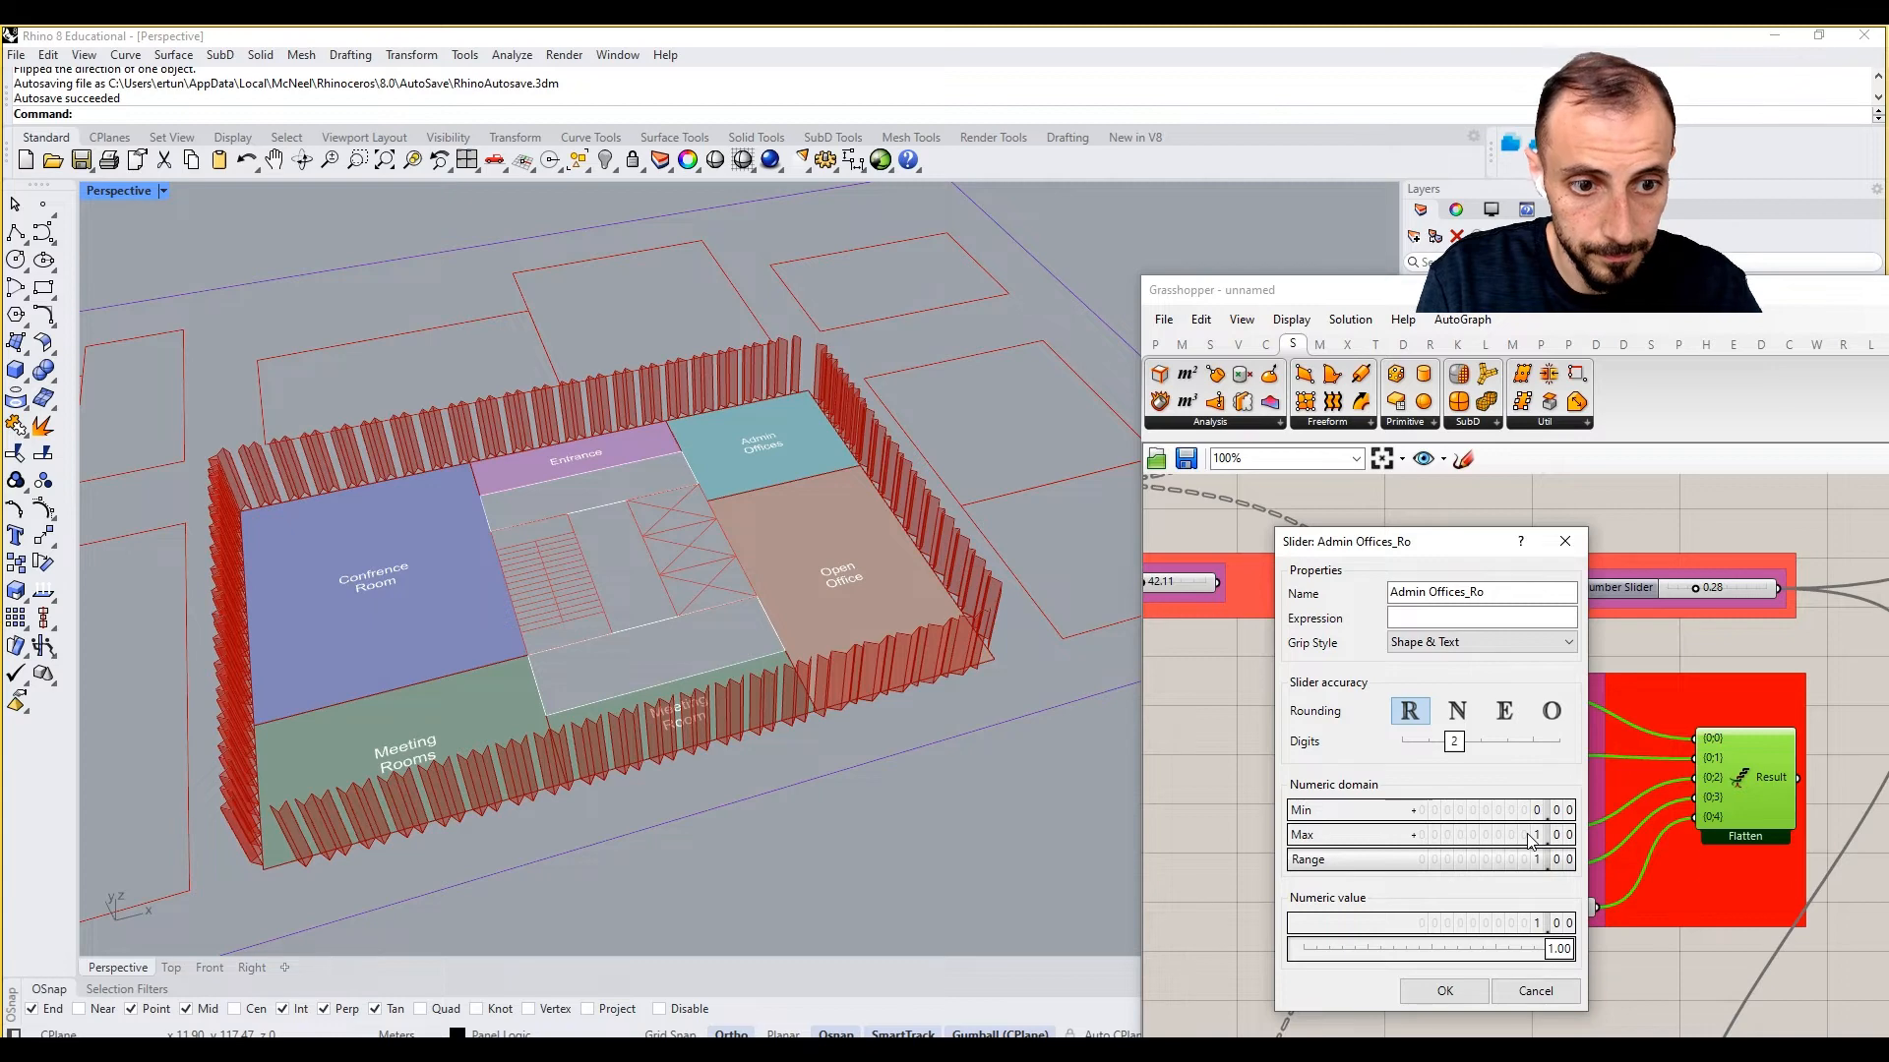
{"action": "left_click", "coordinate": [1445, 990]}
Step: Set the maximum of the copied Confrence Room_Ro slider to 1
{"action": "right_click", "coordinate": [1403, 751]}
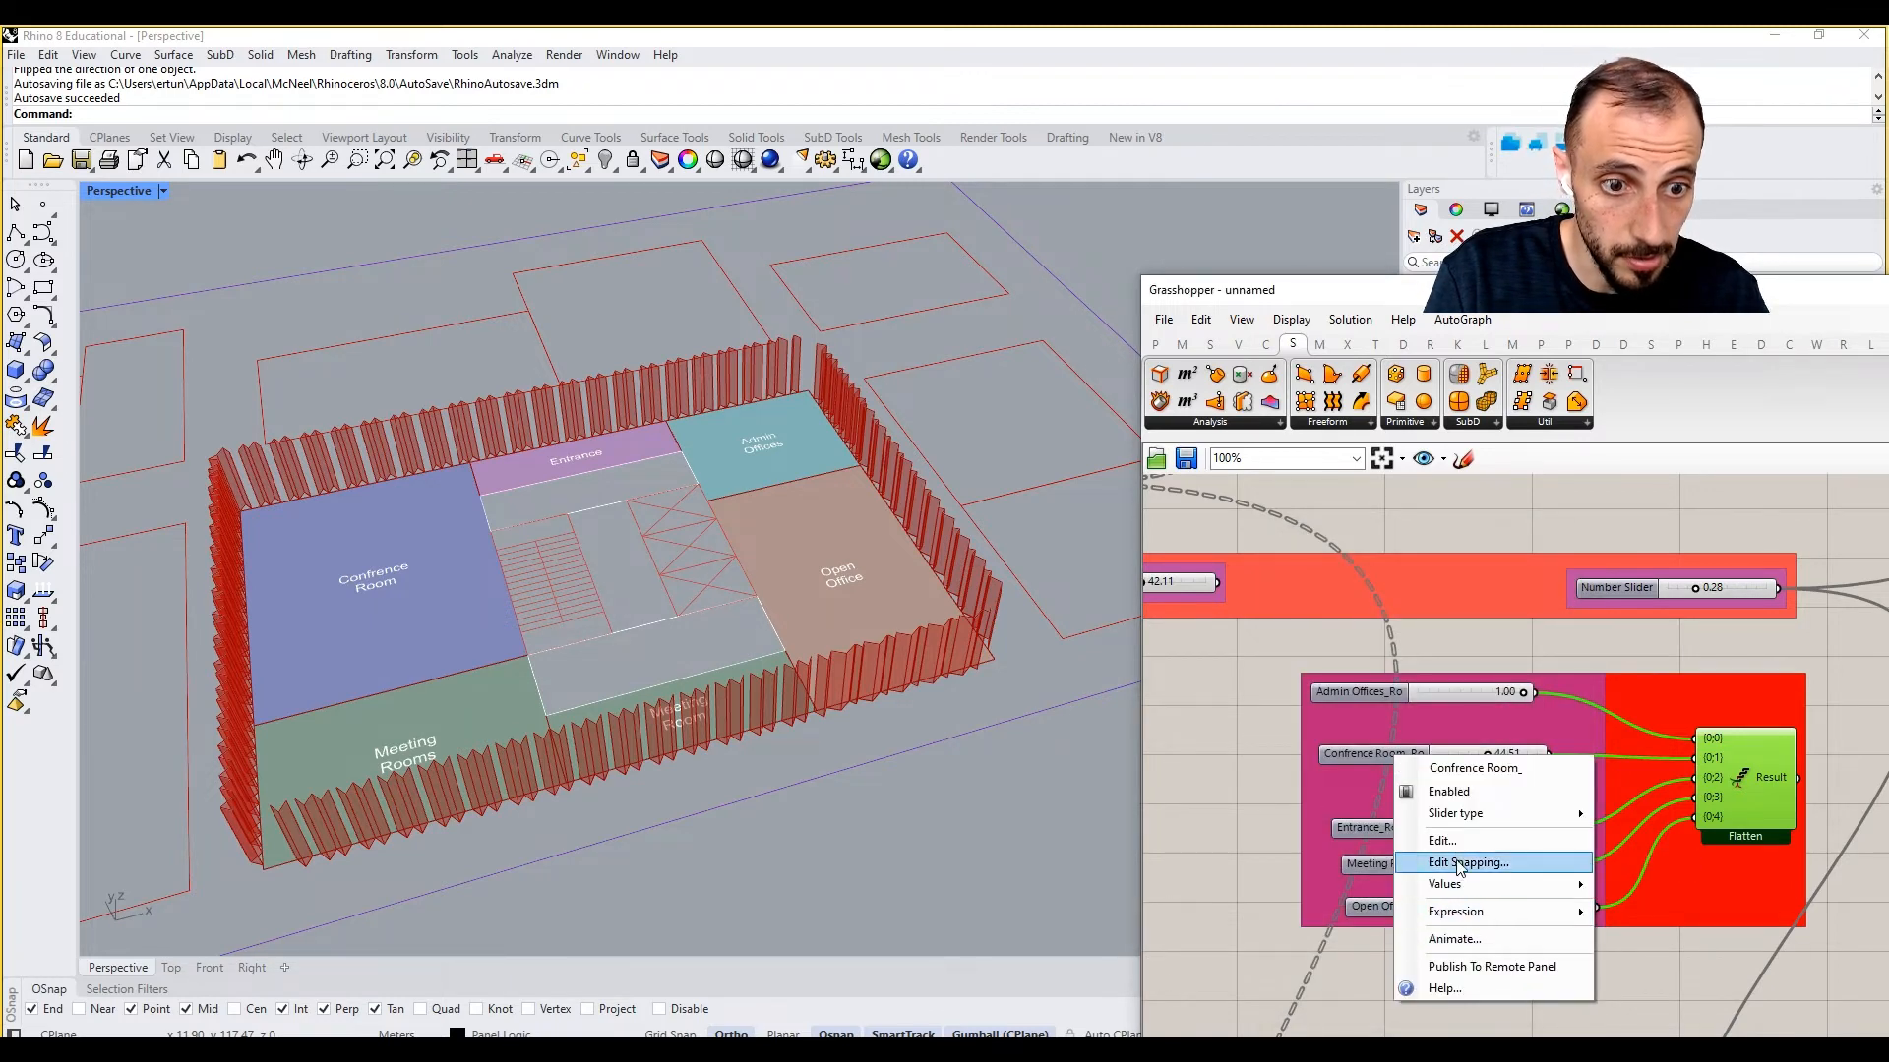
{"action": "left_click", "coordinate": [1456, 834]}
{"action": "double_click", "coordinate": [1537, 861]}
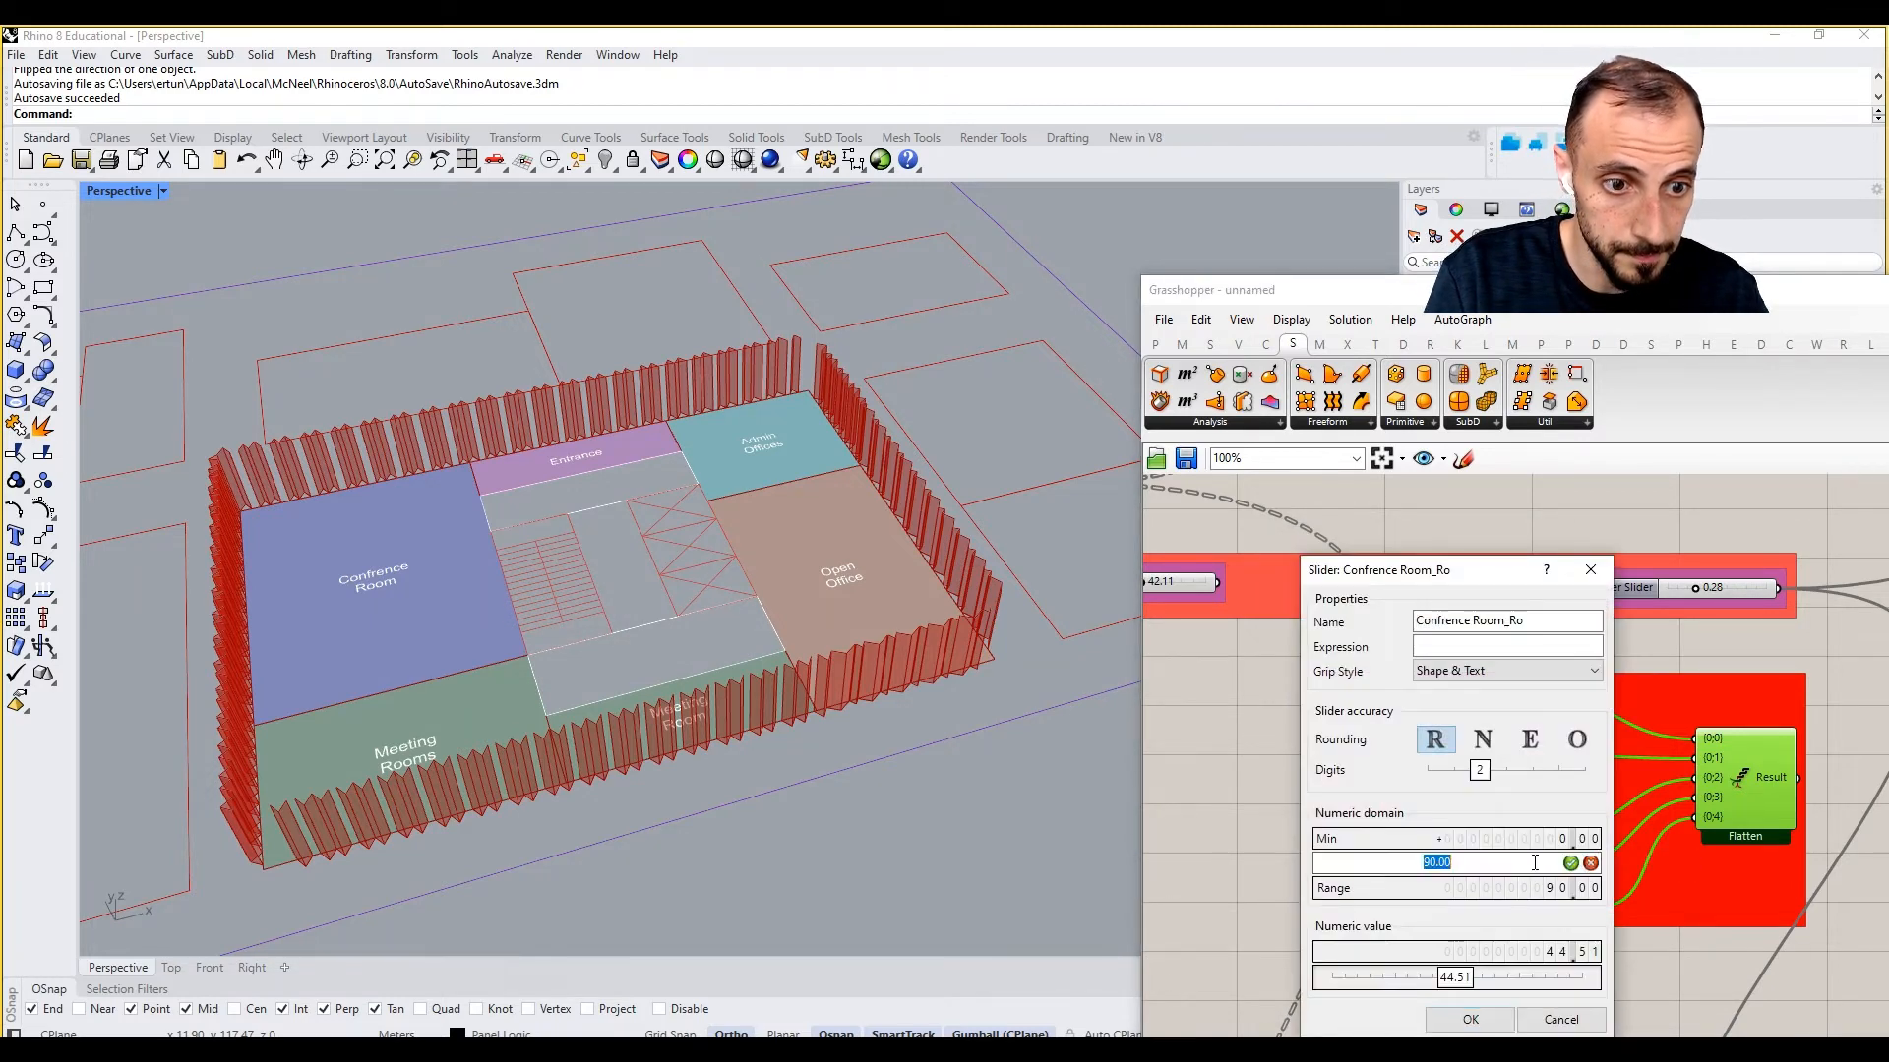
{"action": "left_click", "coordinate": [1571, 865]}
{"action": "left_click", "coordinate": [1547, 1014]}
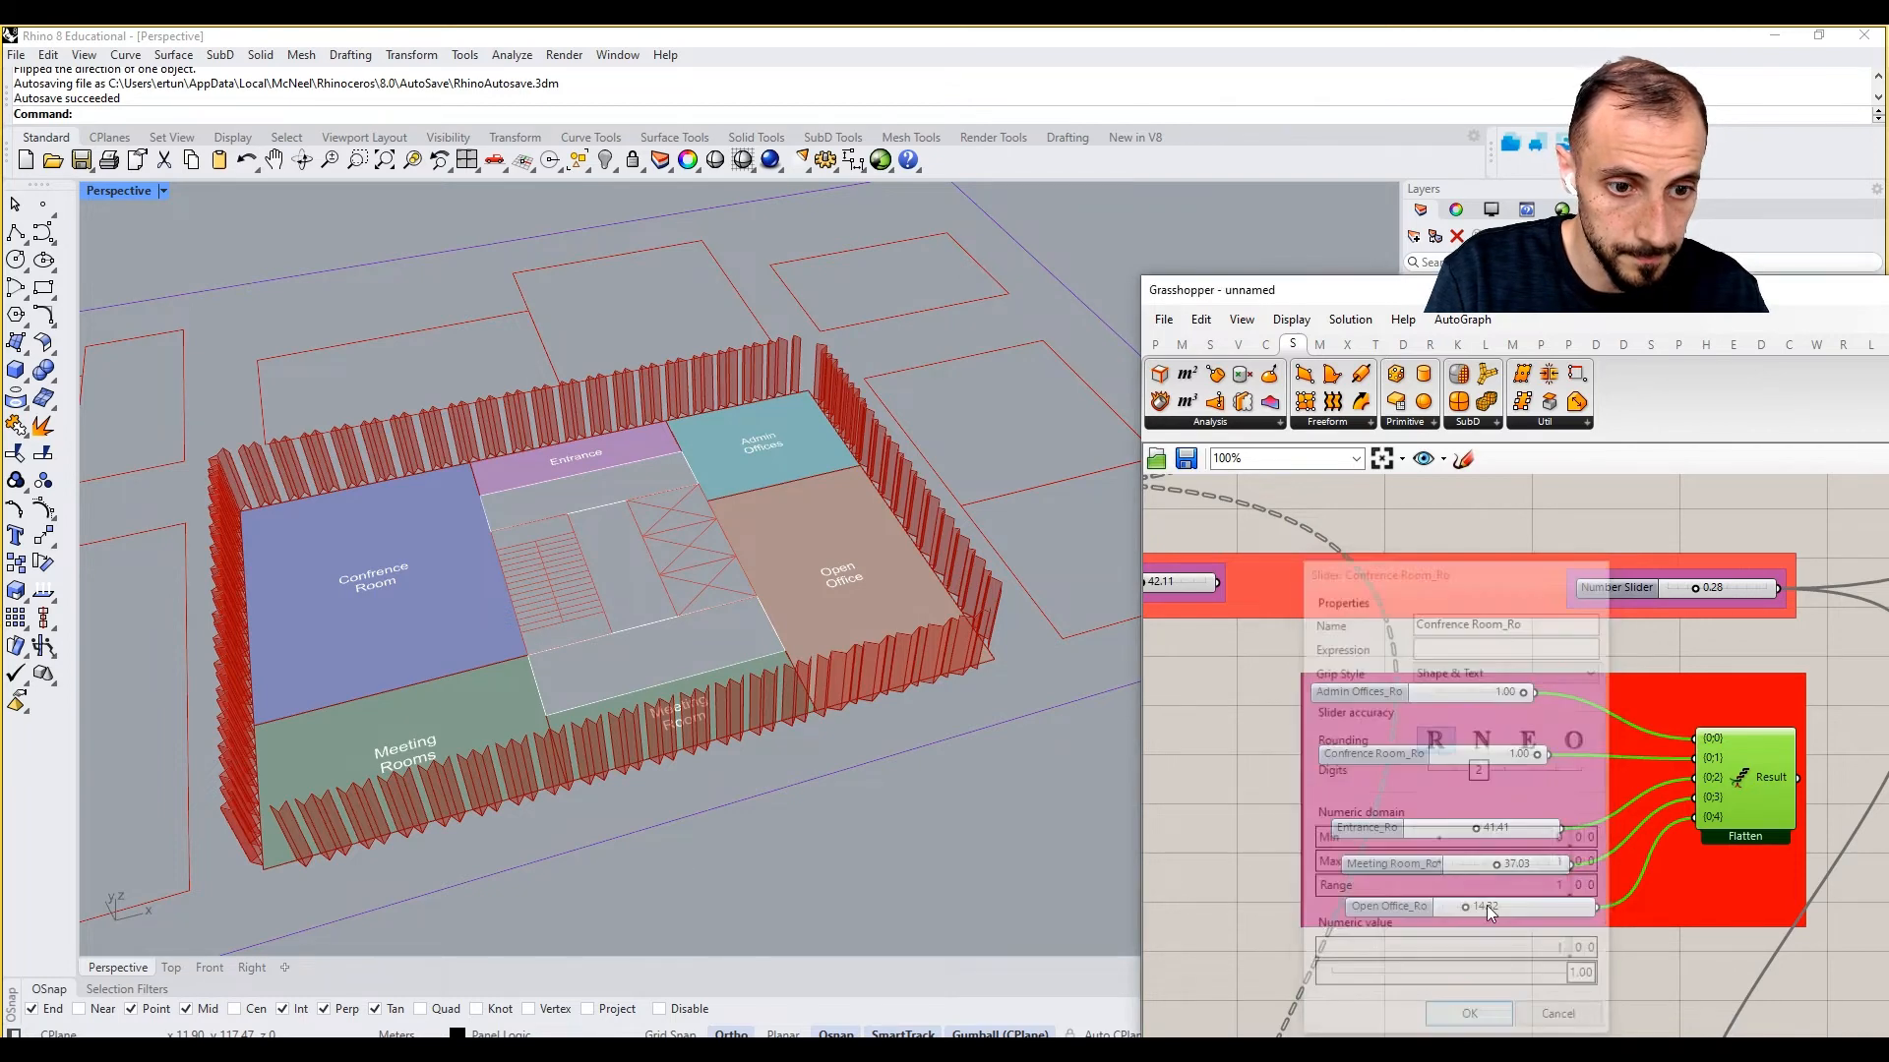
Step: Set the maximum of the copied Entrance_Ro slider to 1
{"action": "right_click", "coordinate": [1400, 826]}
{"action": "left_click", "coordinate": [1434, 887]}
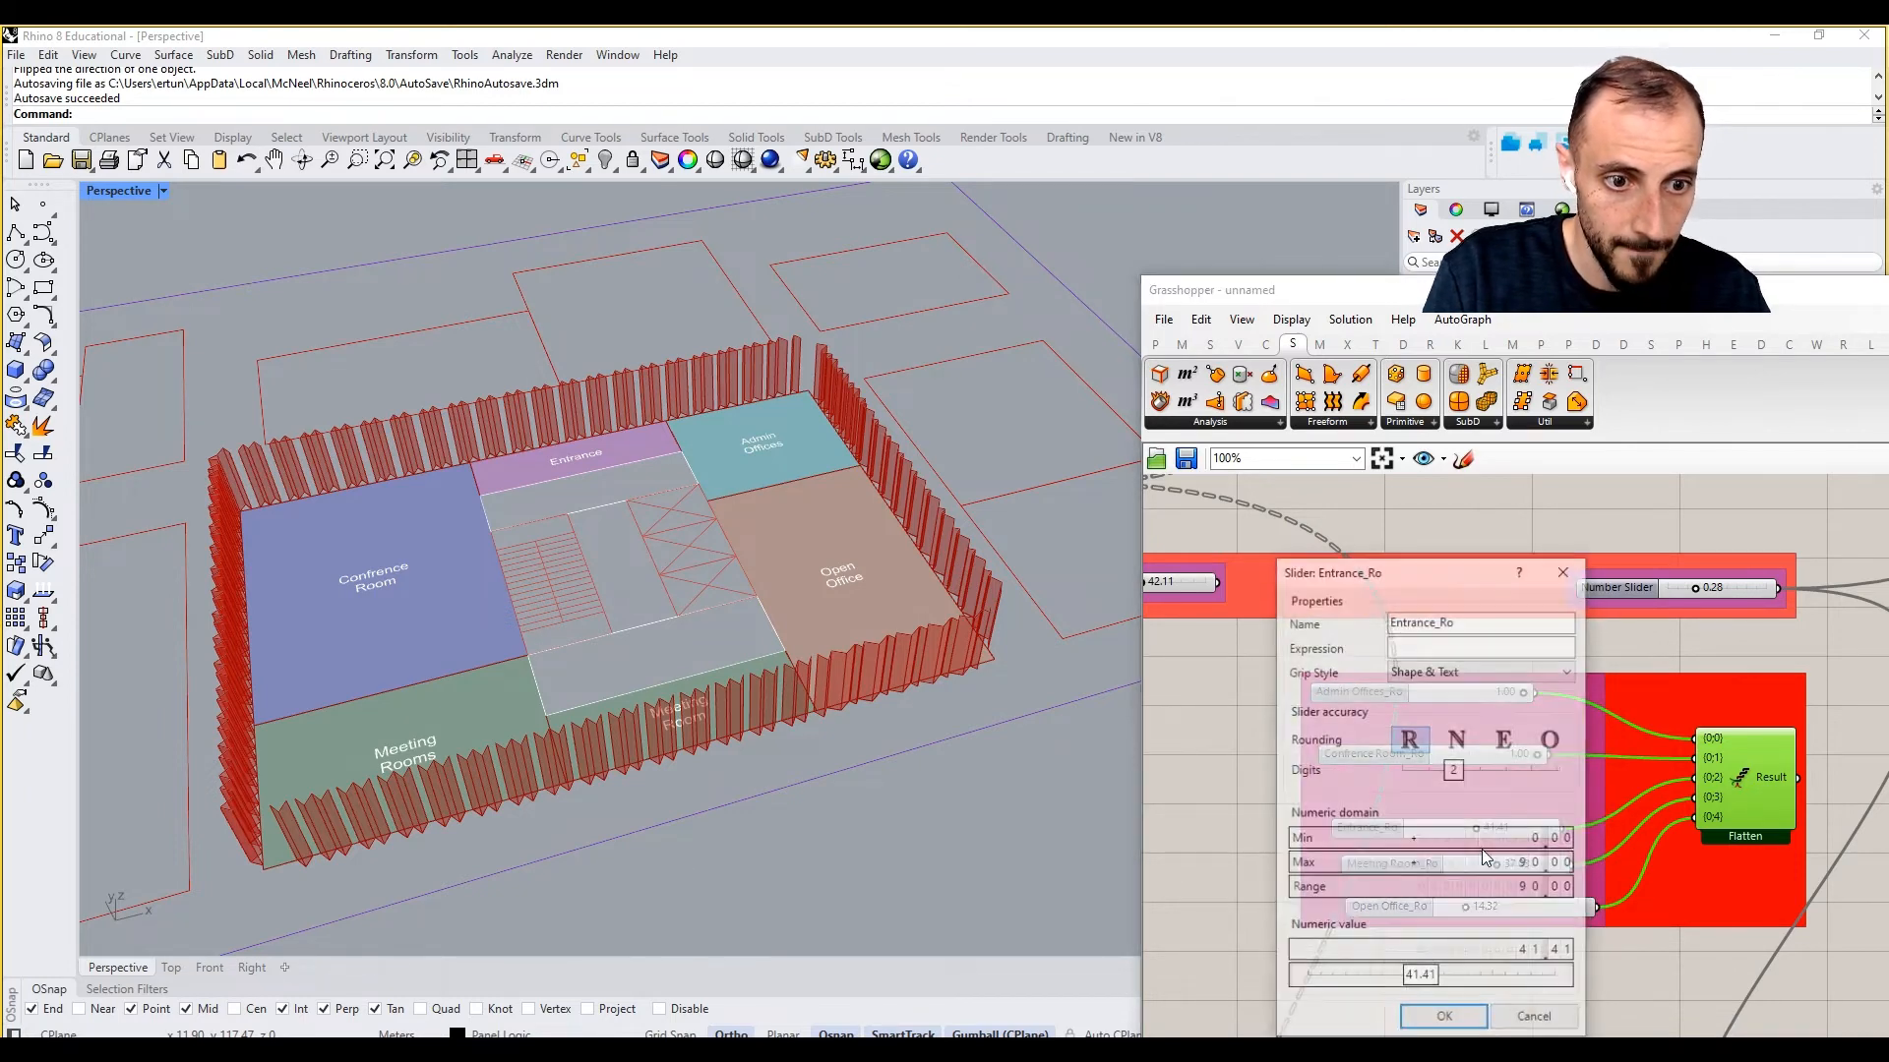
{"action": "double_click", "coordinate": [1530, 863]}
{"action": "type", "text": "1"}
{"action": "key", "text": "Return"}
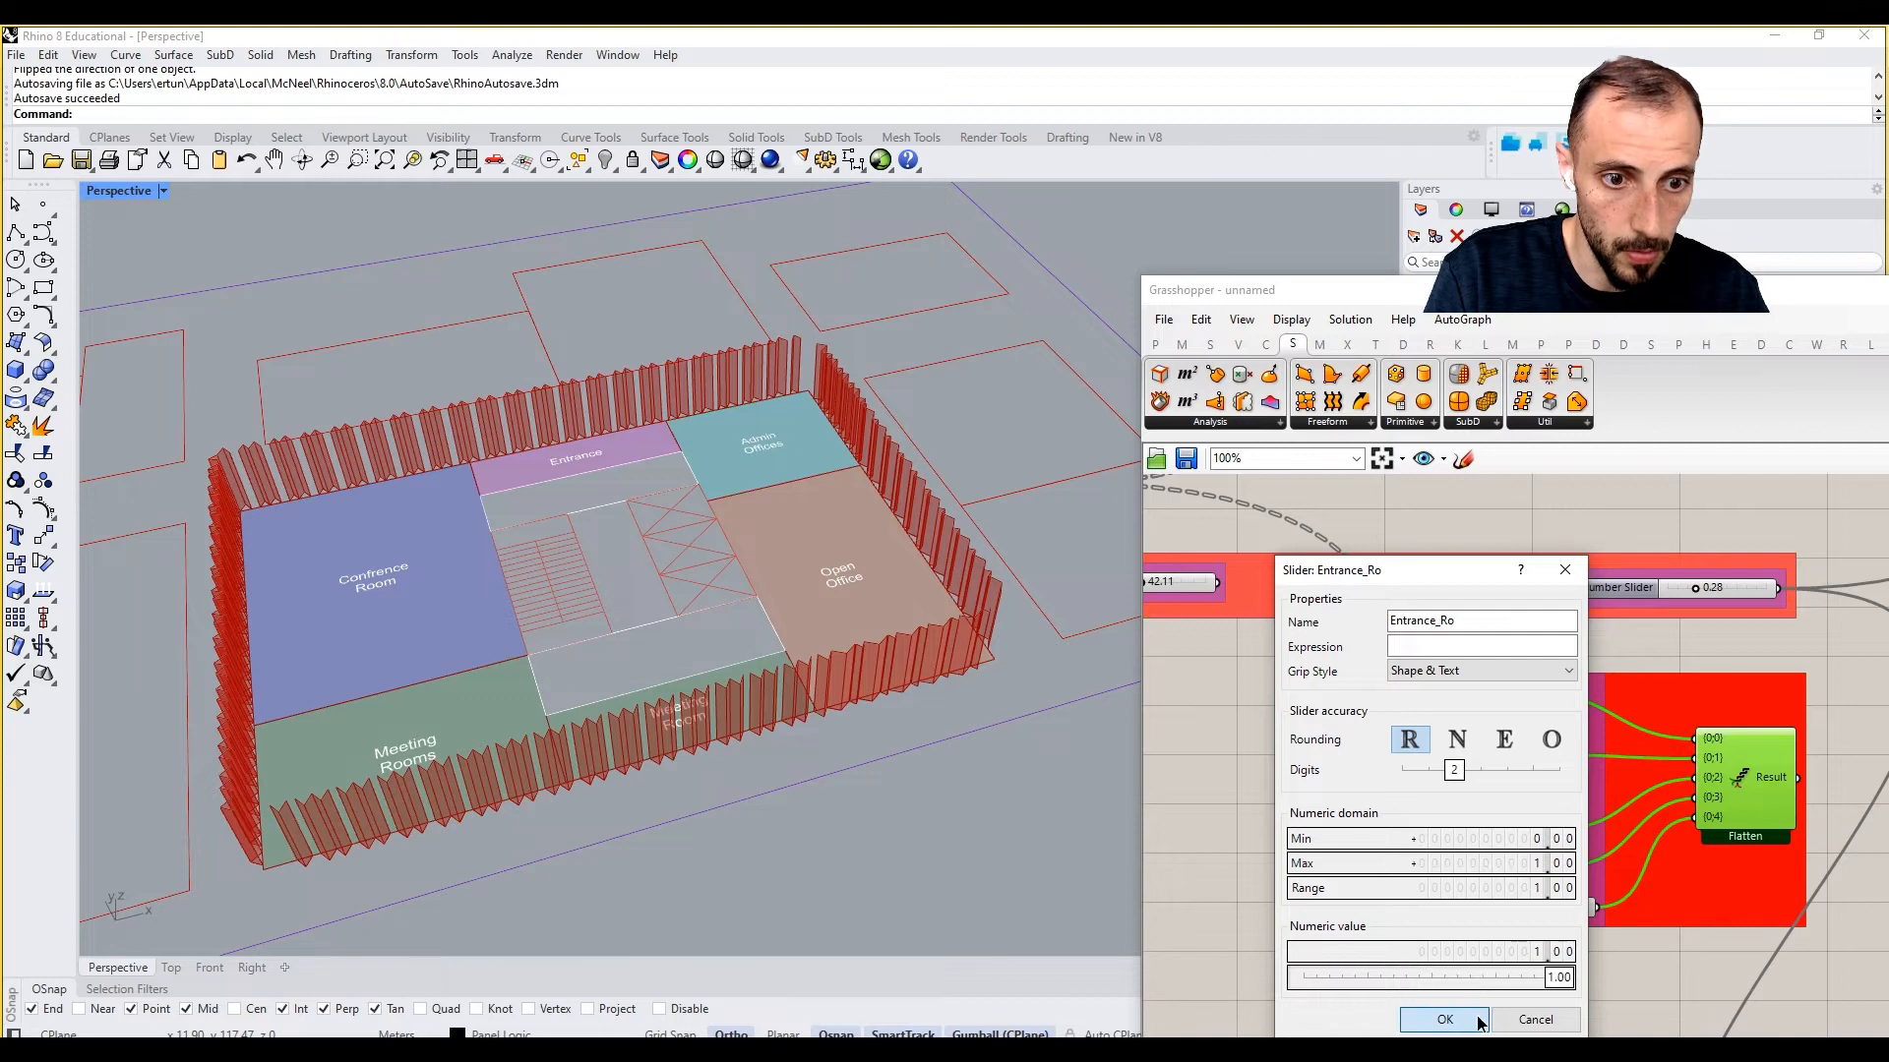
{"action": "left_click", "coordinate": [1444, 1019]}
Step: Set the maximum of the copied Meeting Room_Ro slider to 1
{"action": "right_click", "coordinate": [1427, 865]}
{"action": "left_click", "coordinate": [1493, 888]}
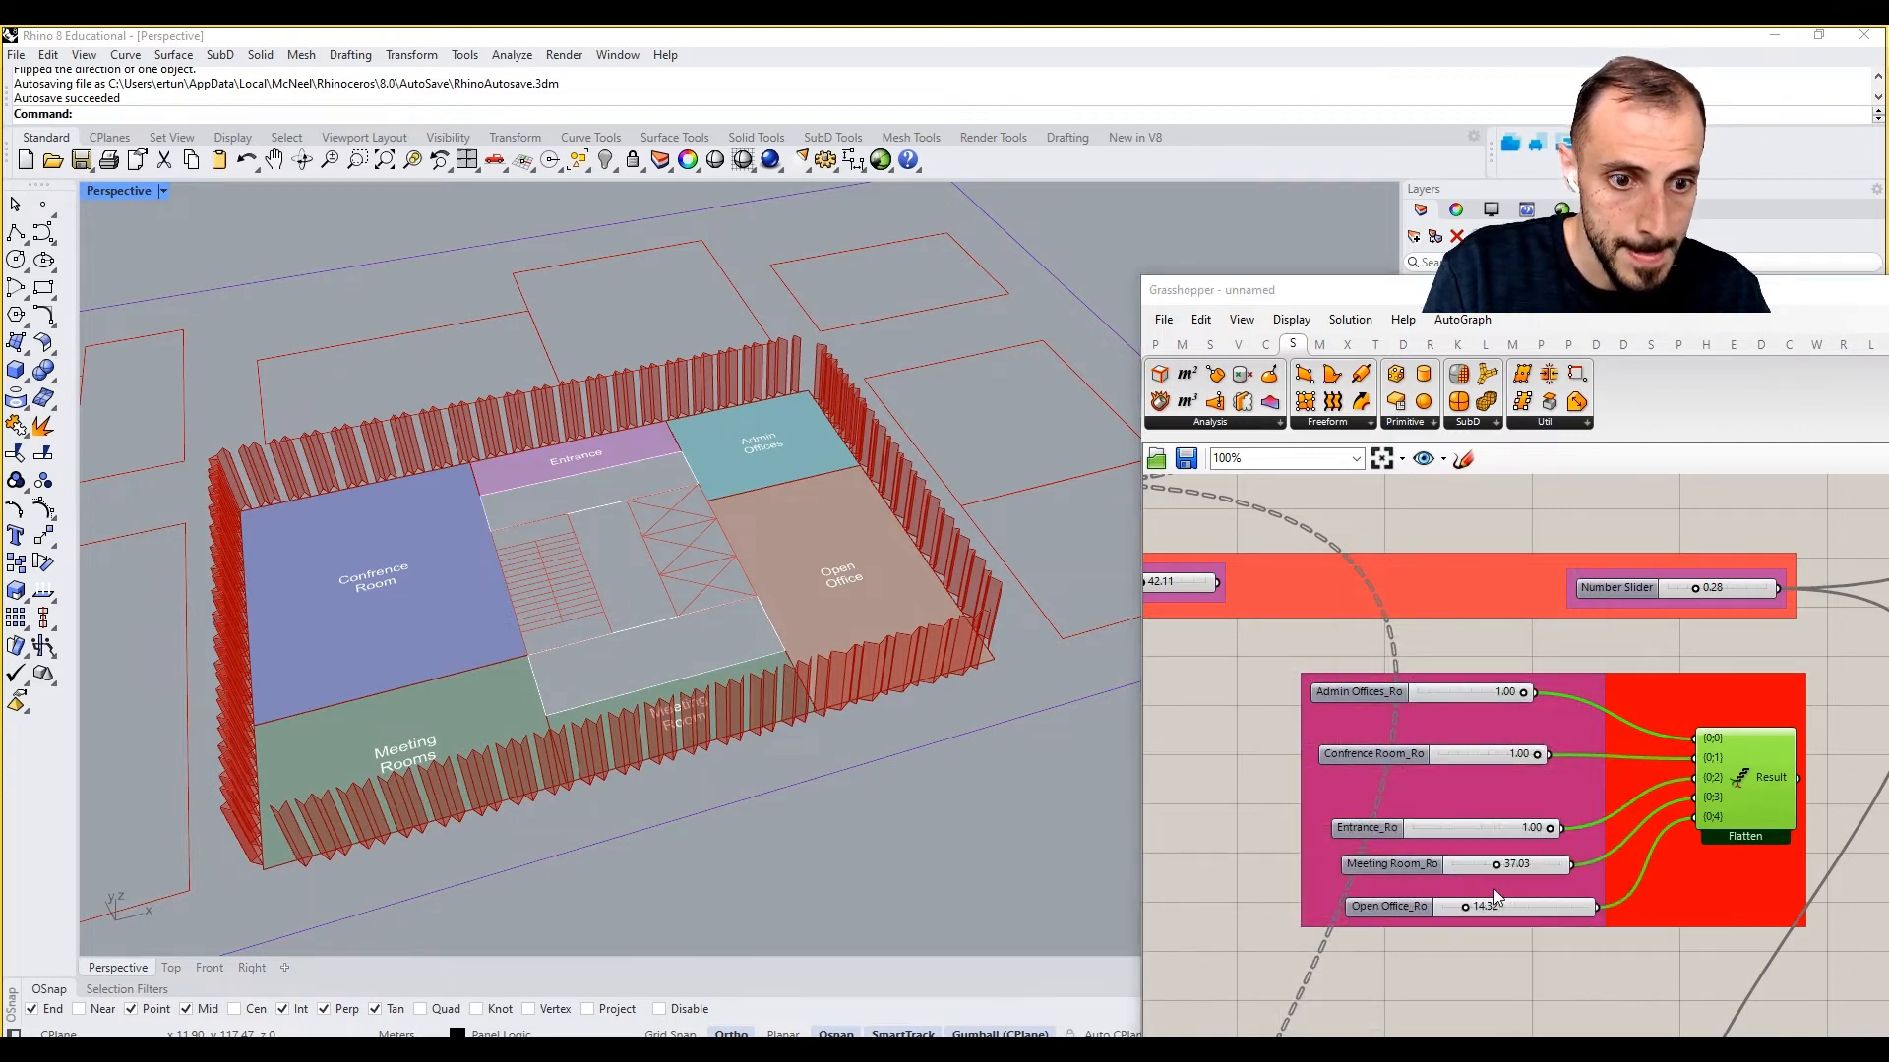
{"action": "double_click", "coordinate": [1545, 863]}
{"action": "type", "text": "1"}
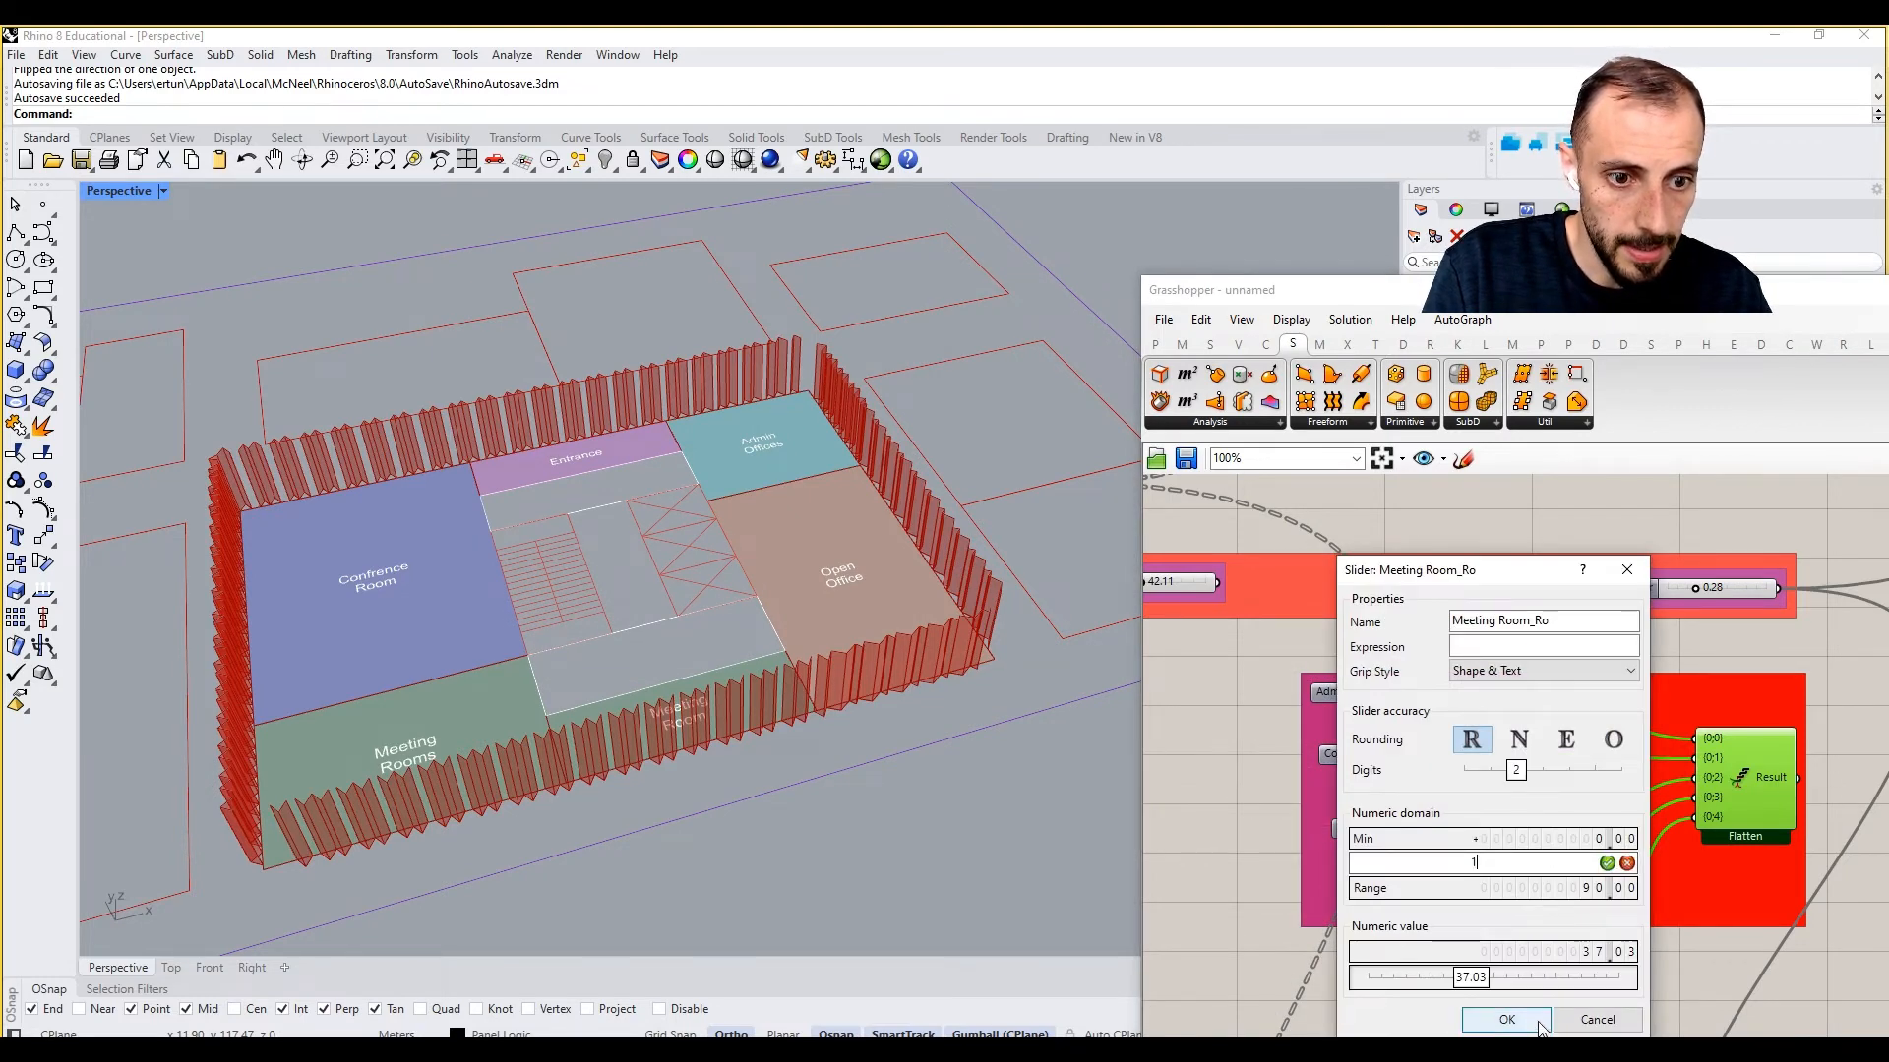
{"action": "left_click", "coordinate": [1506, 1019]}
Step: Set the maximum of the copied Open Office_Ro slider to 1
{"action": "right_click", "coordinate": [1403, 903]}
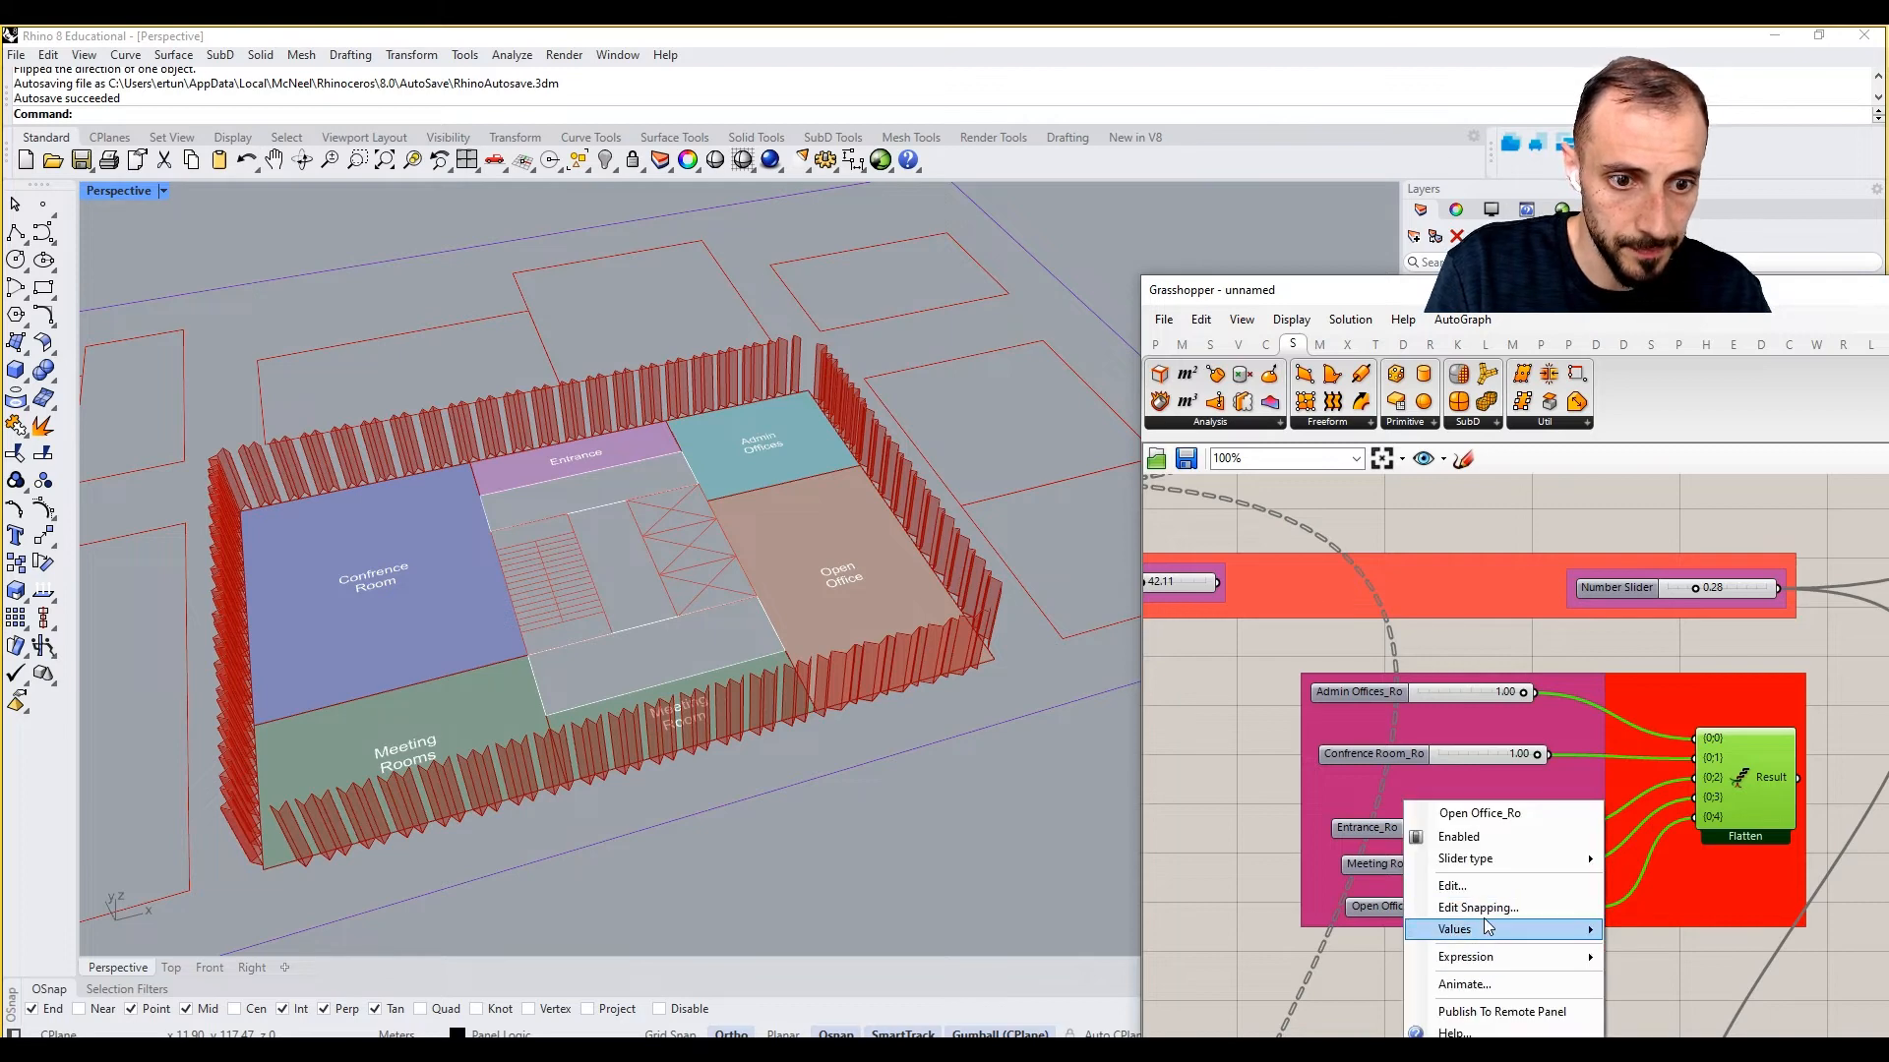
{"action": "left_click", "coordinate": [1482, 890]}
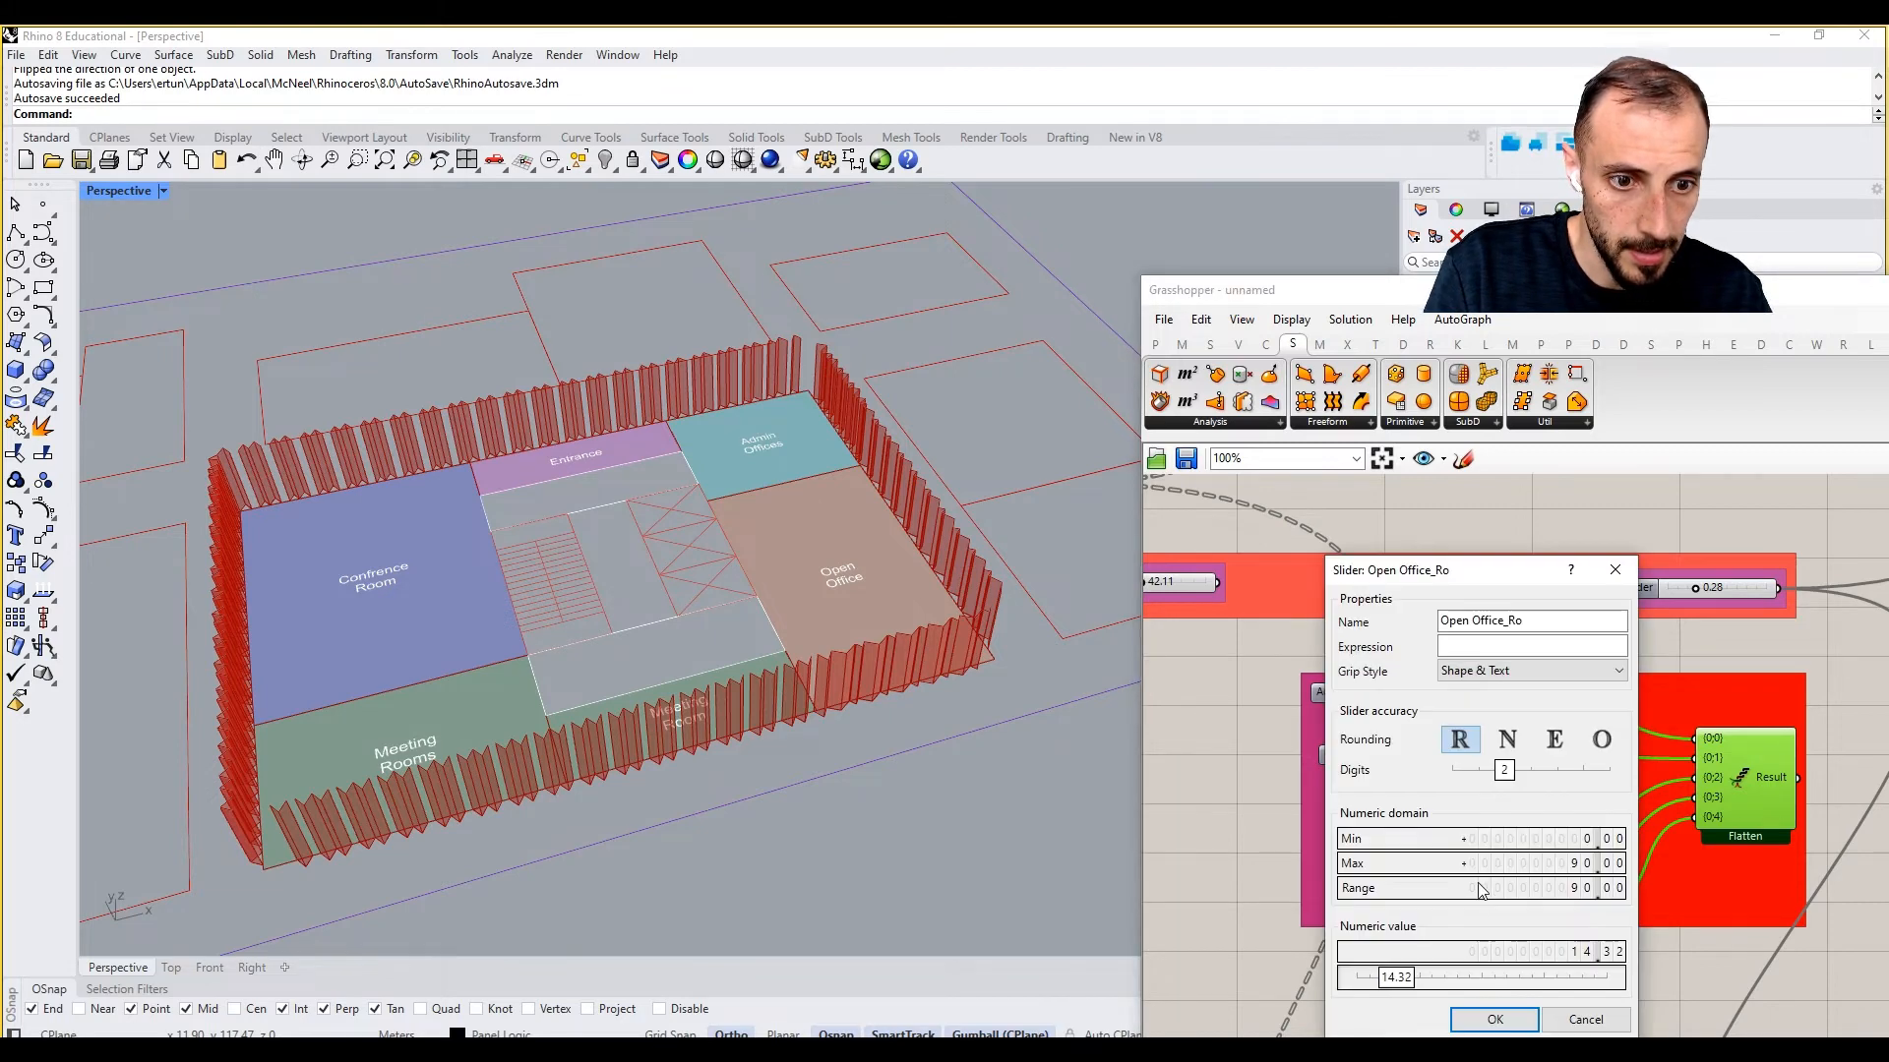
{"action": "double_click", "coordinate": [1572, 867]}
{"action": "left_click", "coordinate": [1496, 1019]}
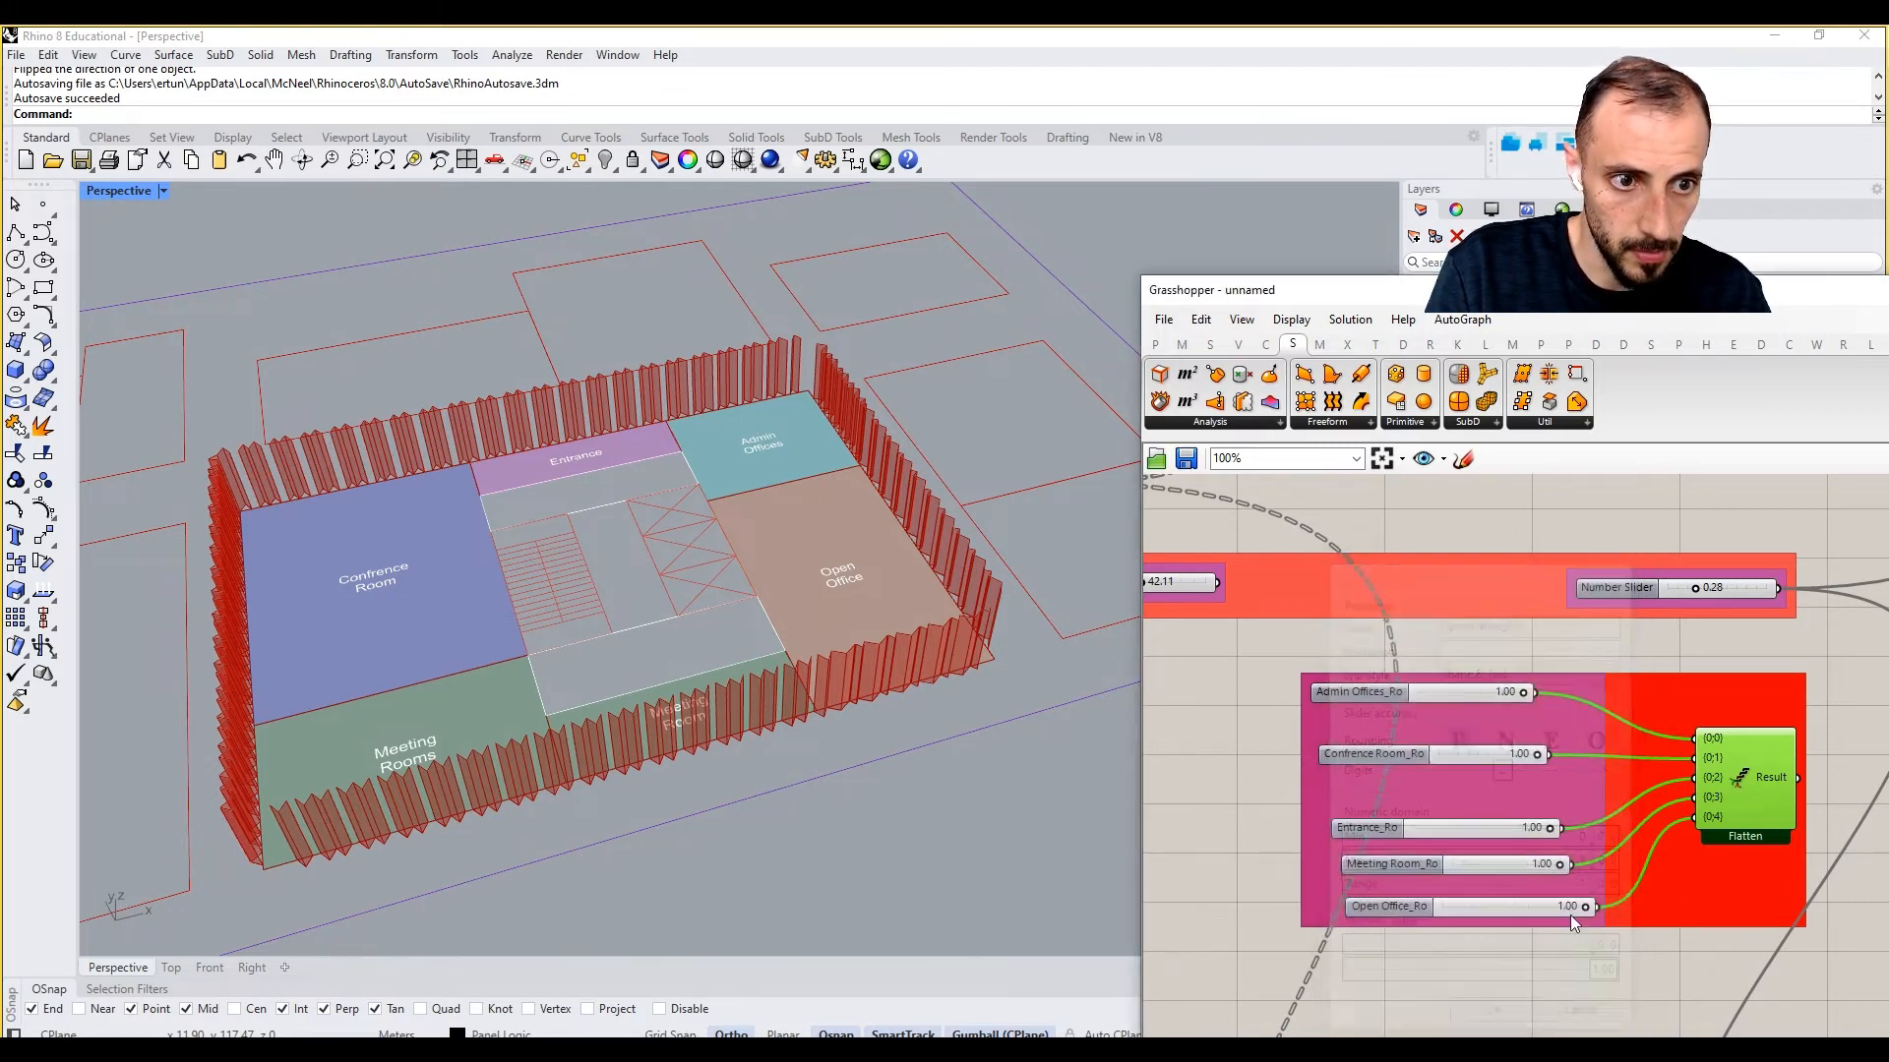
Step: Copy the rotation sliders' Duplicate Data component to the space above the copied room sliders
{"action": "scroll", "coordinate": [1596, 864], "scroll_direction": "down", "scroll_amount": 4}
{"action": "scroll", "coordinate": [1539, 836], "scroll_direction": "down", "scroll_amount": 6}
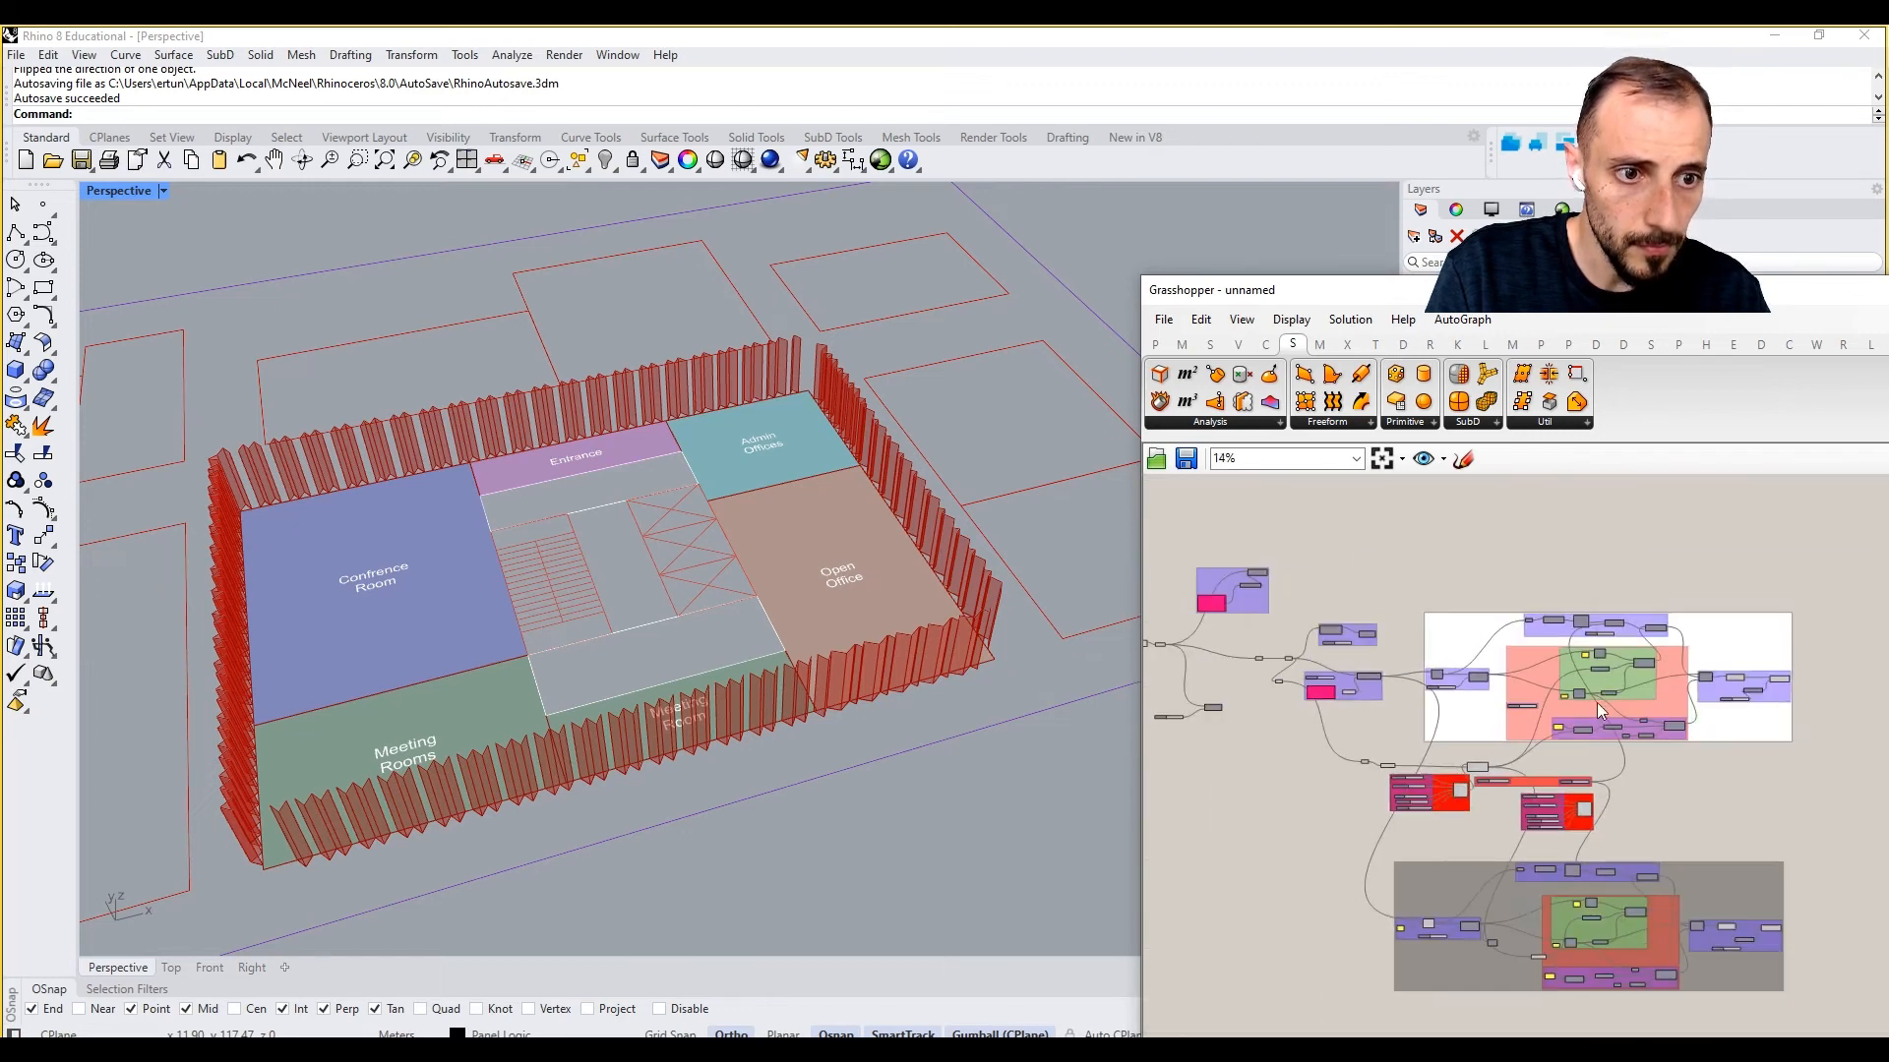
{"action": "scroll", "coordinate": [1593, 646], "scroll_direction": "up", "scroll_amount": 8}
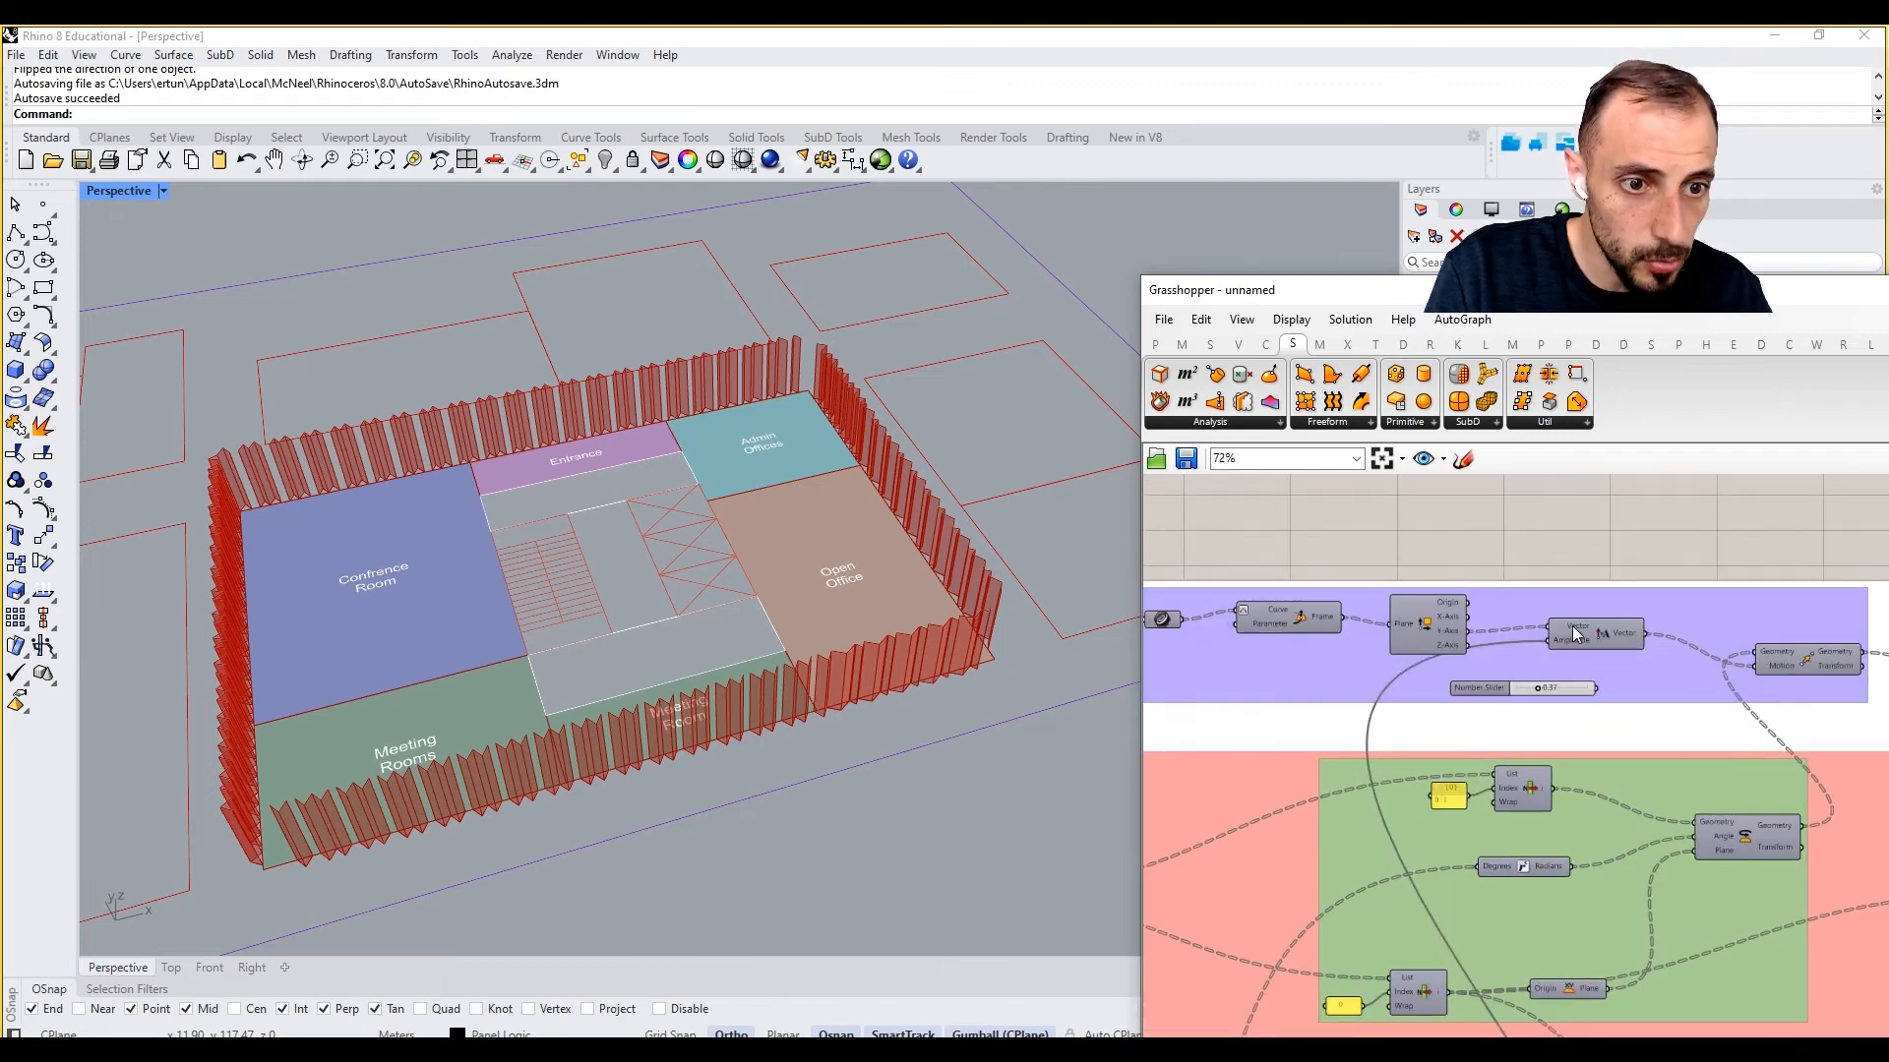
{"action": "scroll", "coordinate": [1574, 629], "scroll_direction": "down", "scroll_amount": 8}
{"action": "scroll", "coordinate": [1528, 806], "scroll_direction": "up", "scroll_amount": 6}
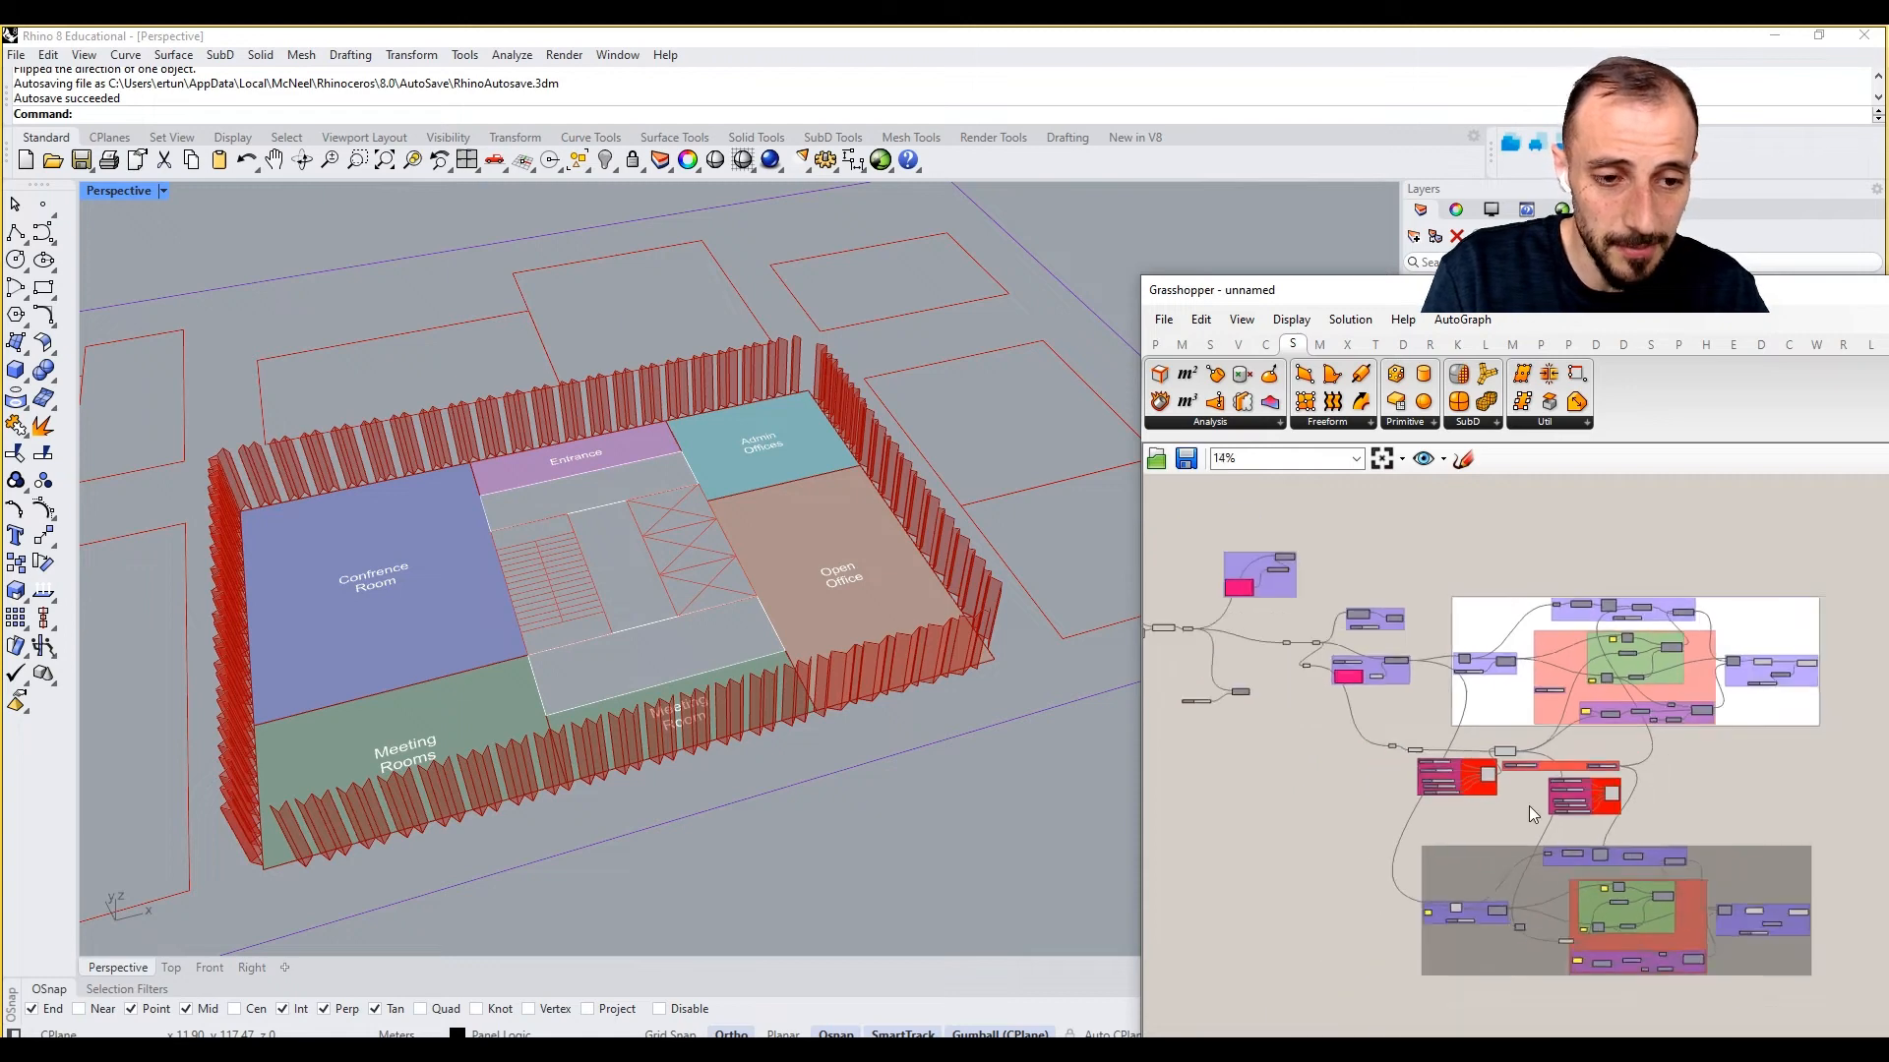
{"action": "left_click_drag", "start_coordinate": [1479, 815], "coordinate": [1440, 825]}
{"action": "right_click_drag", "start_coordinate": [1519, 824], "coordinate": [1348, 825]}
{"action": "left_click", "coordinate": [1393, 655]}
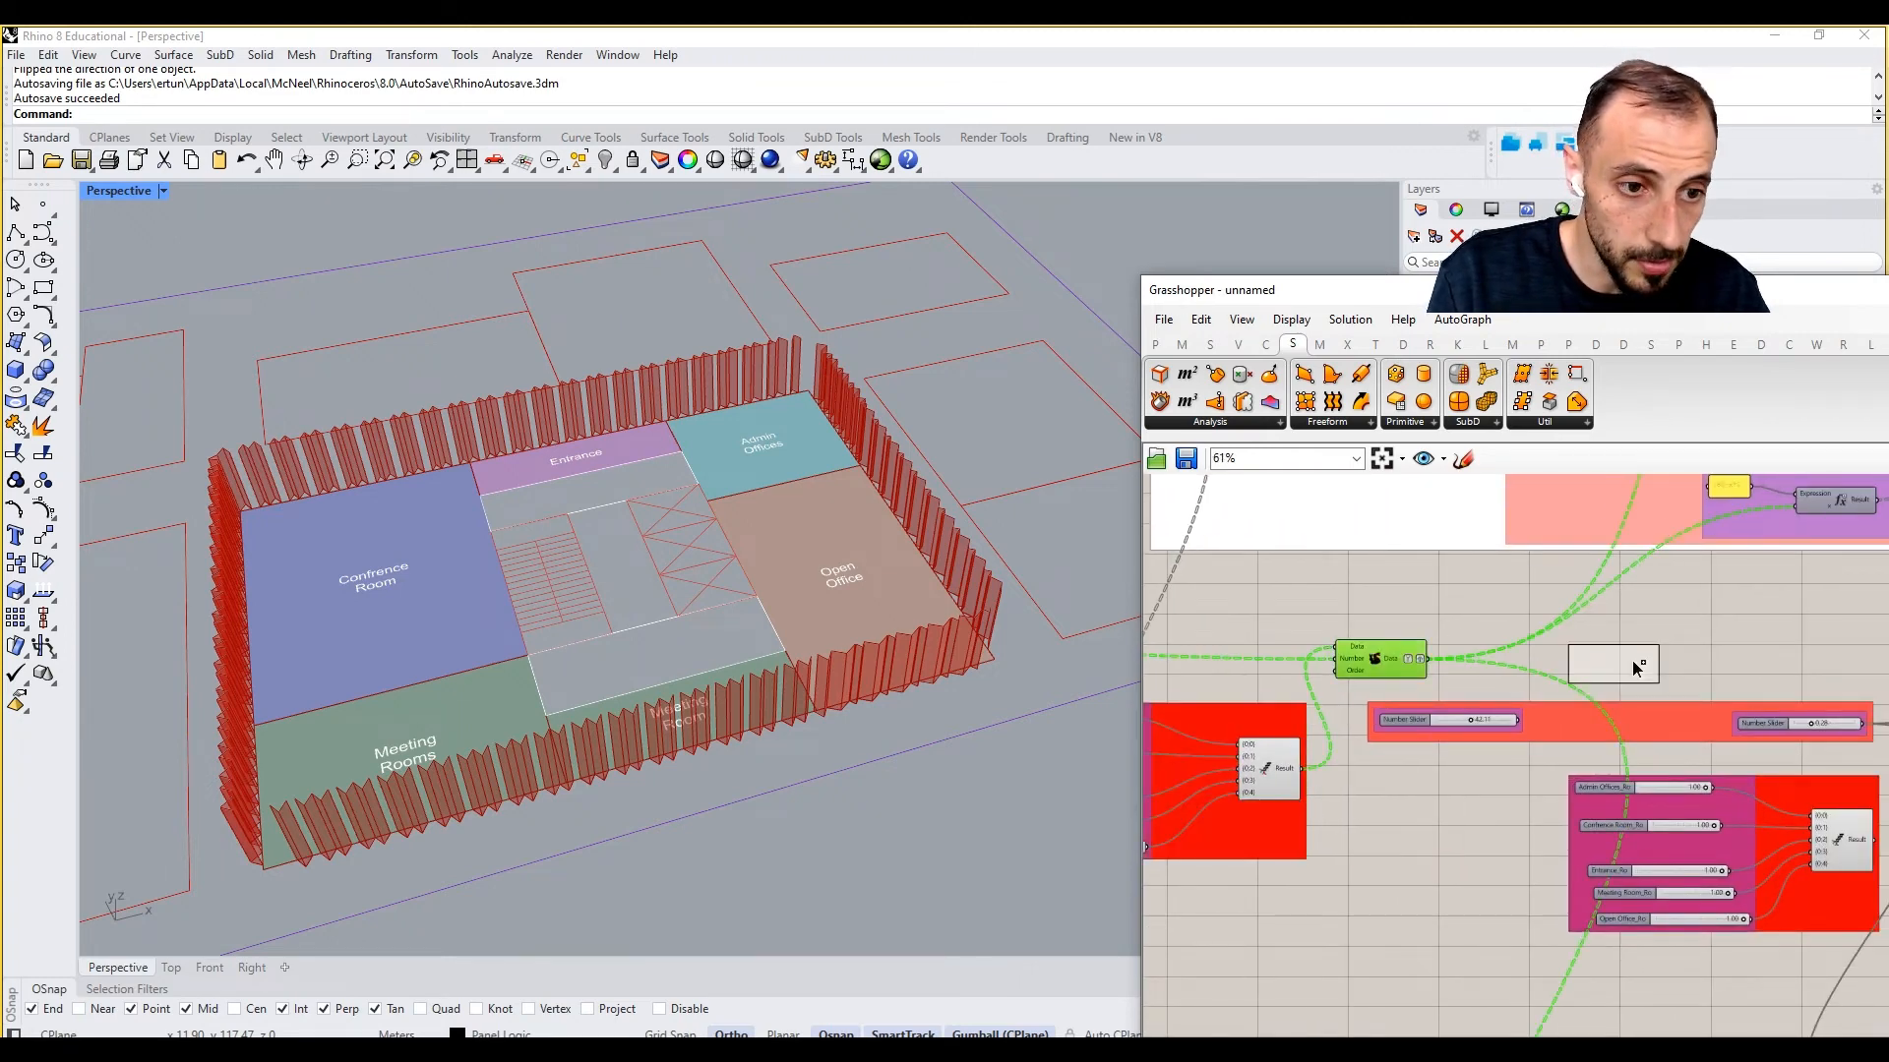
{"action": "left_click", "coordinate": [1790, 667]}
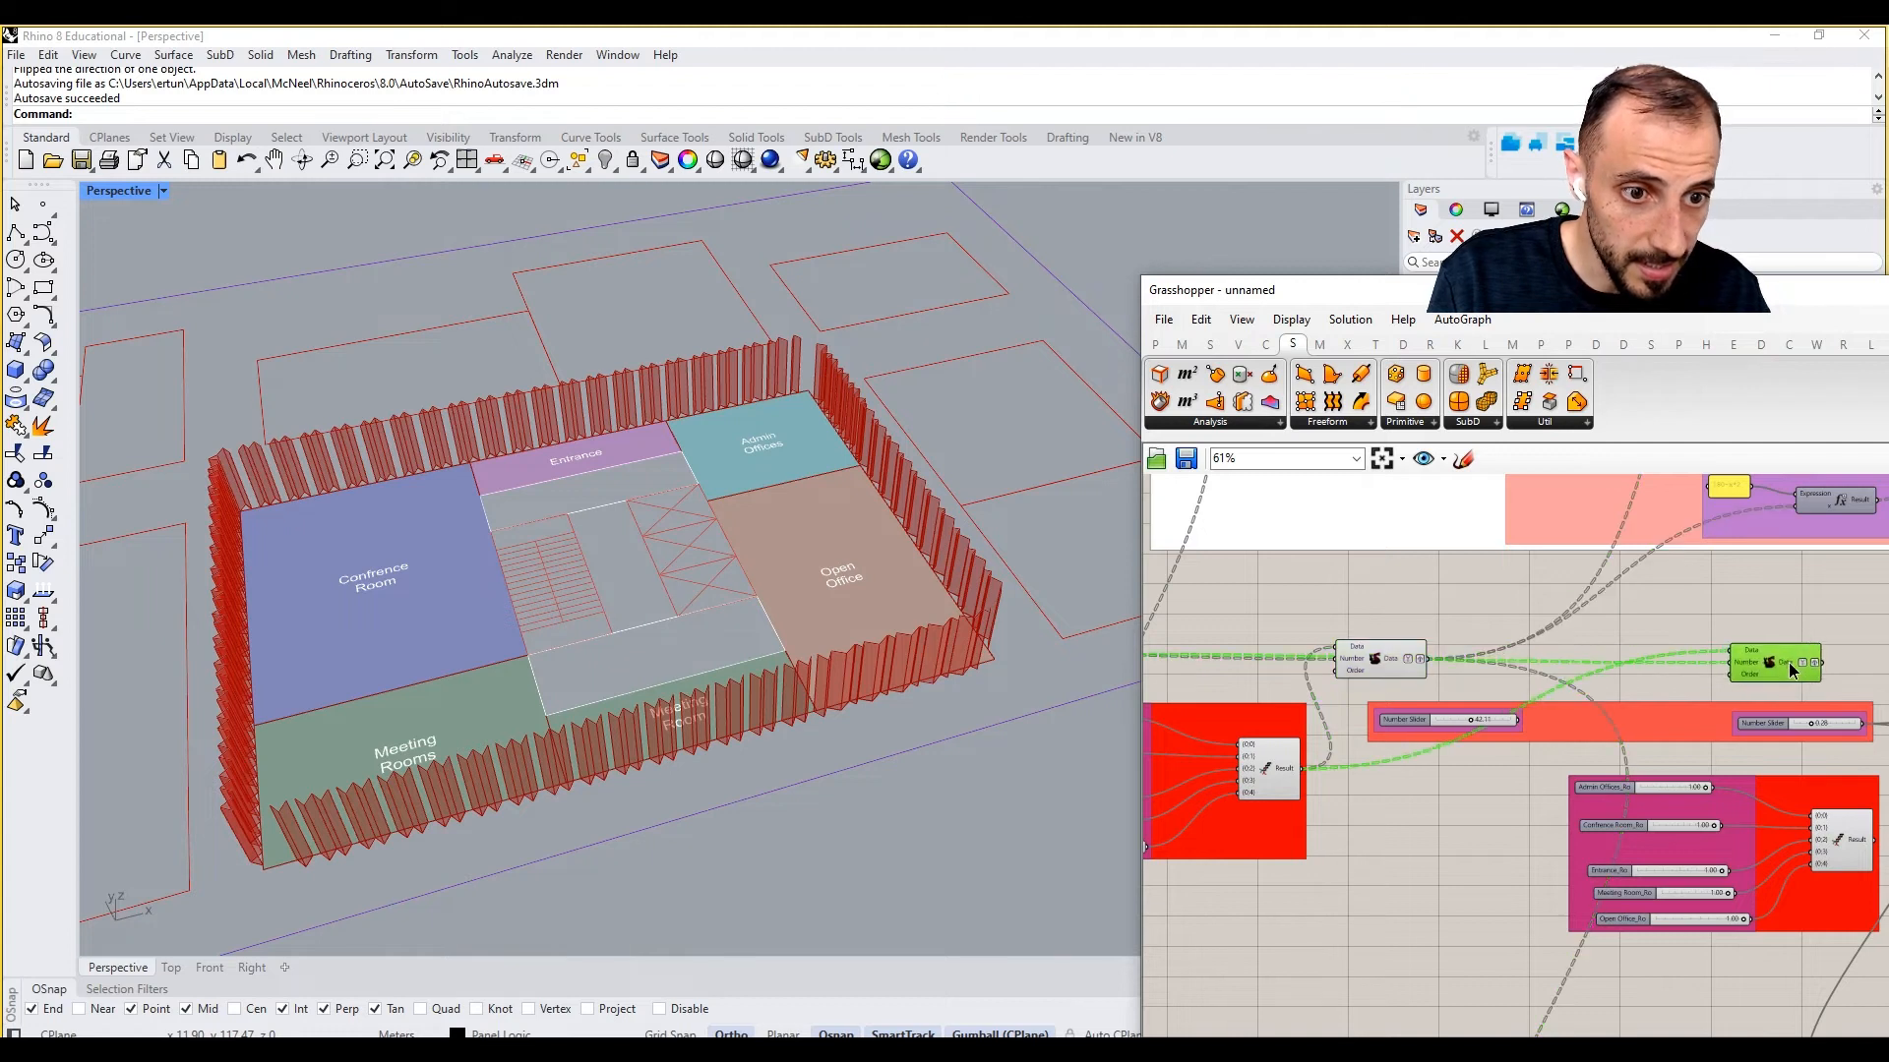
Step: Connect the copied room sliders' Entwine result to the Data input of the copied Duplicate Data component
{"action": "right_click_drag", "start_coordinate": [1725, 667], "coordinate": [1604, 622]}
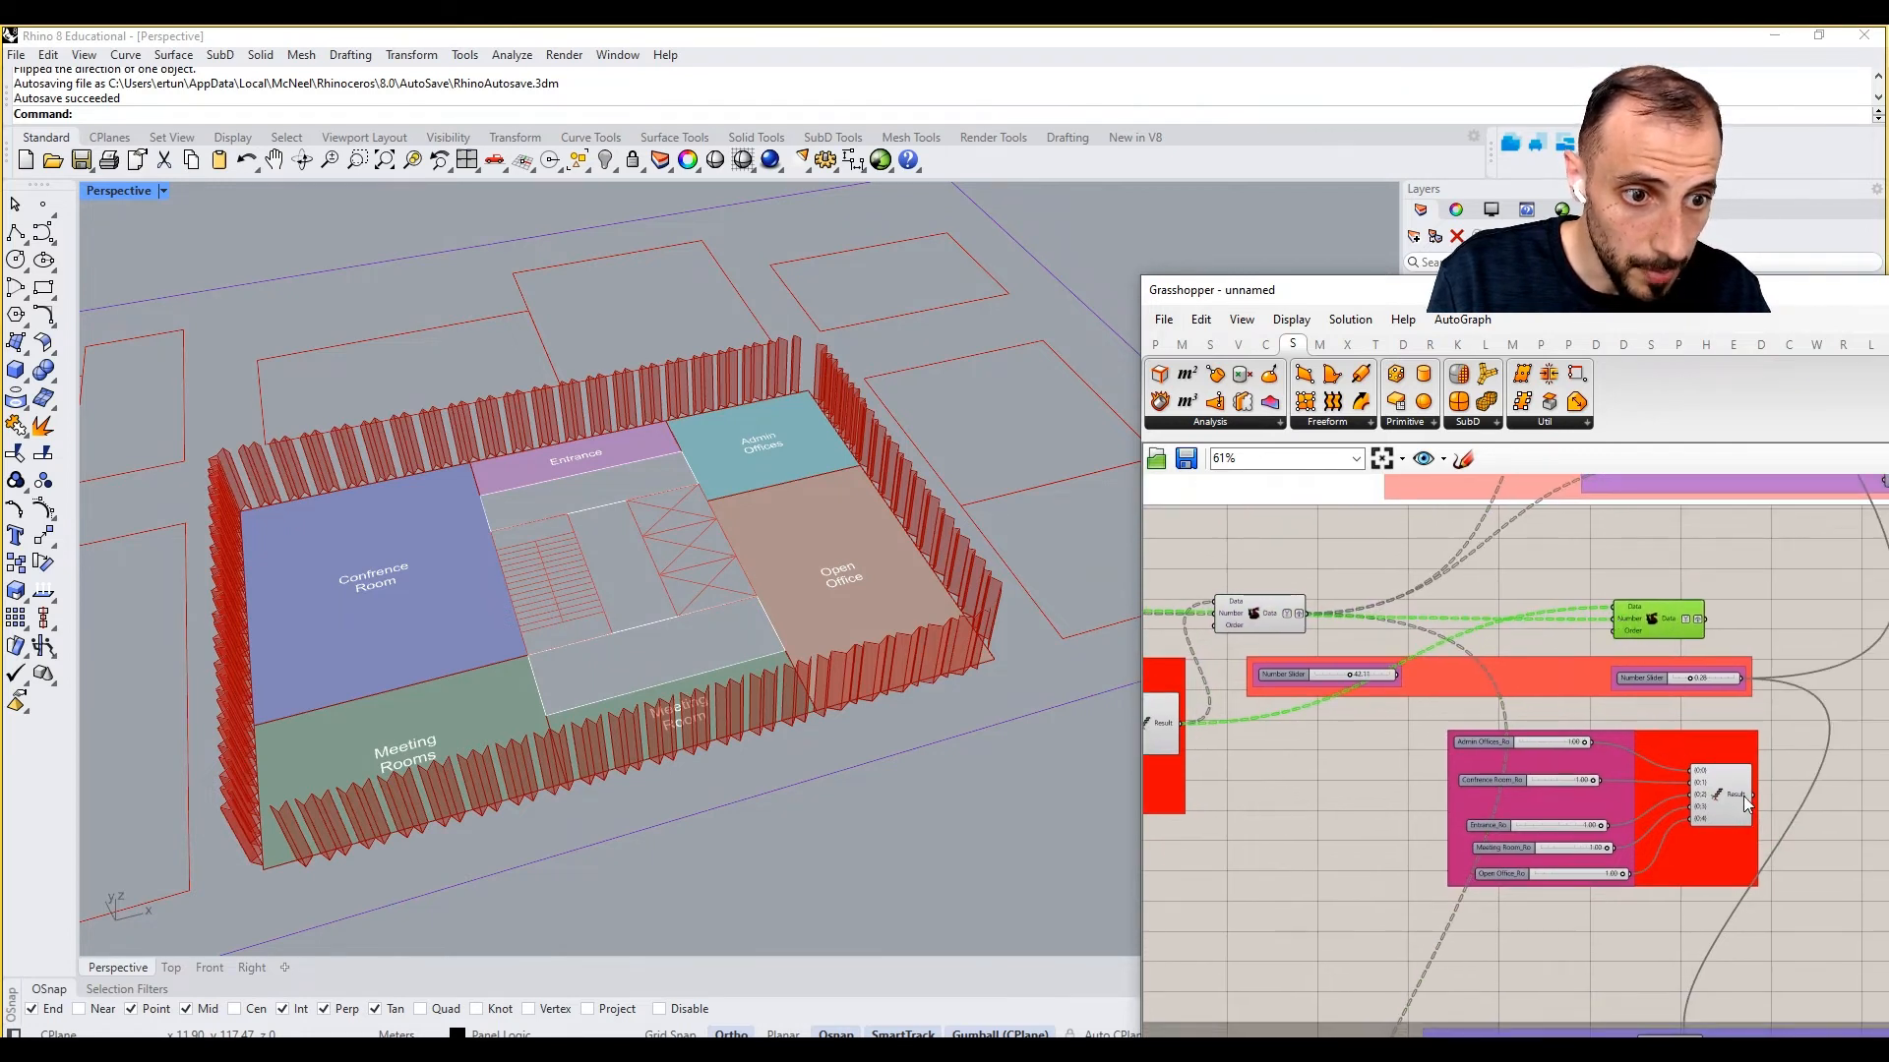
{"action": "left_click_drag", "start_coordinate": [1749, 796], "coordinate": [1619, 622]}
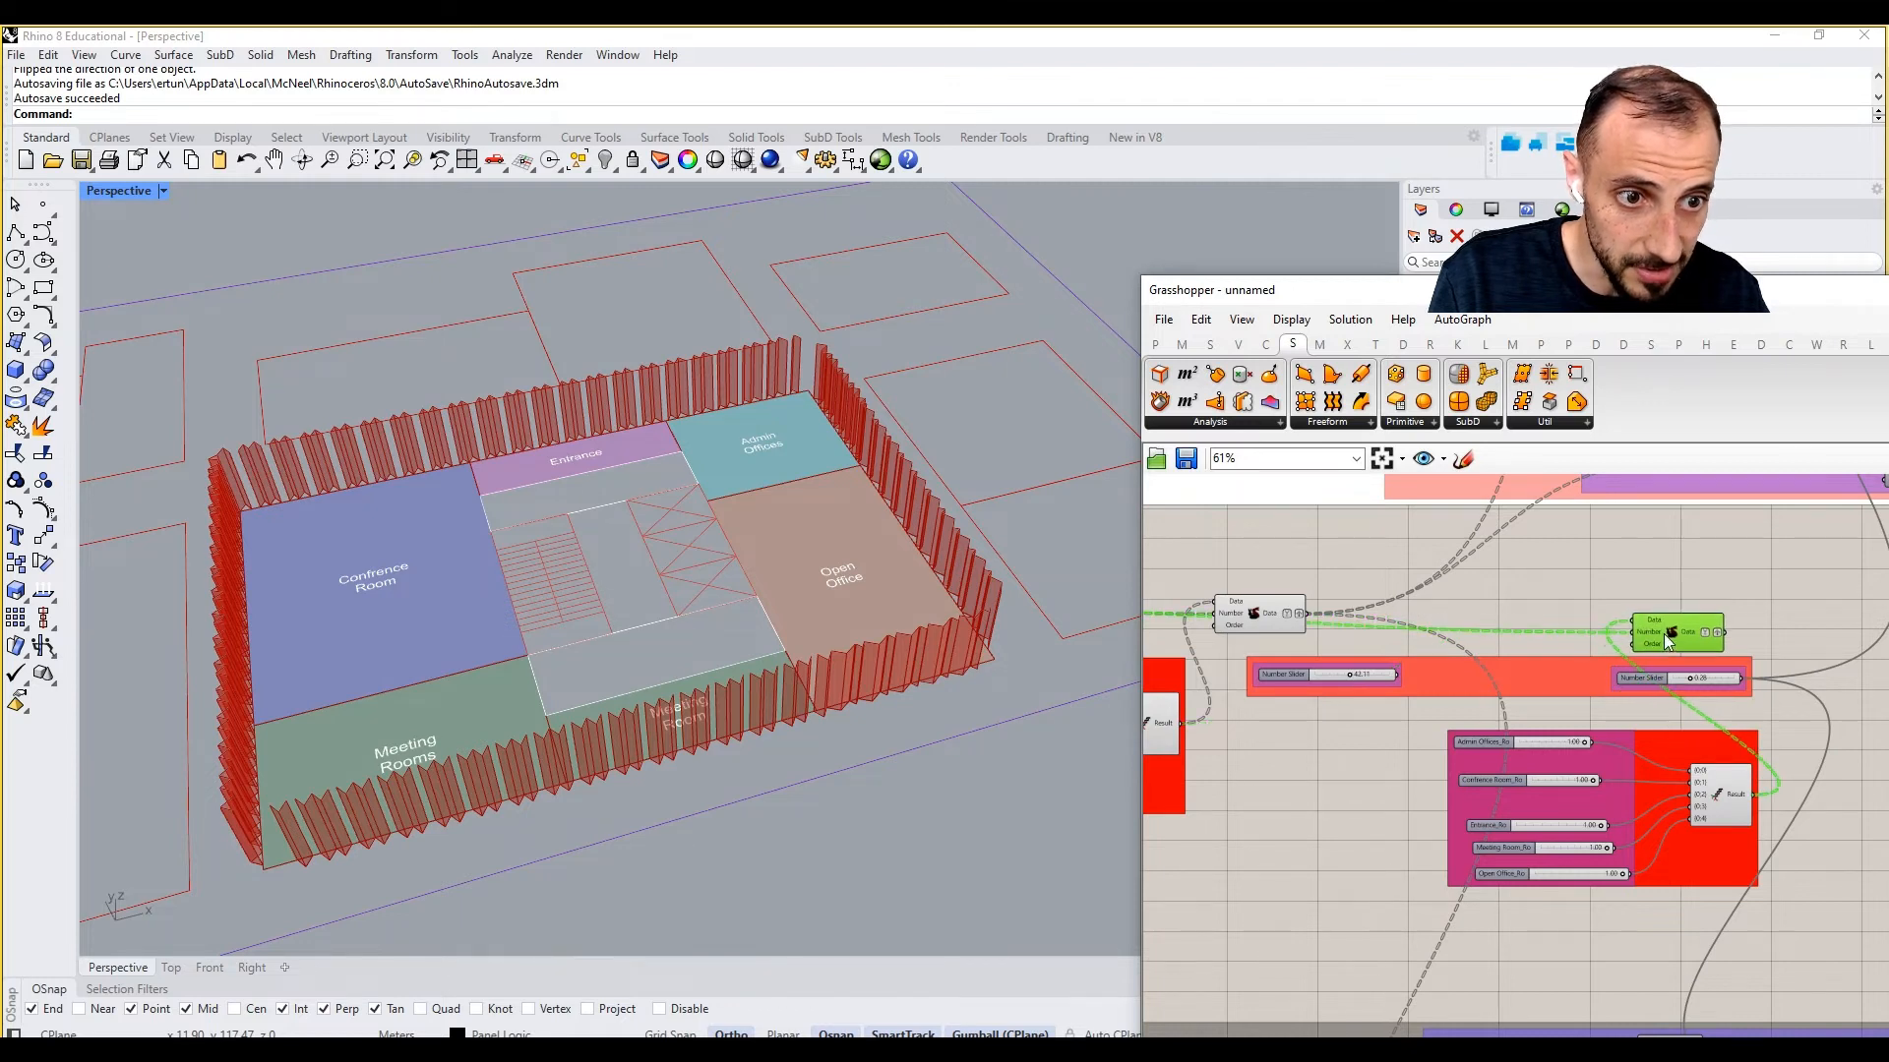
{"action": "right_click_drag", "start_coordinate": [1757, 787], "coordinate": [1744, 788]}
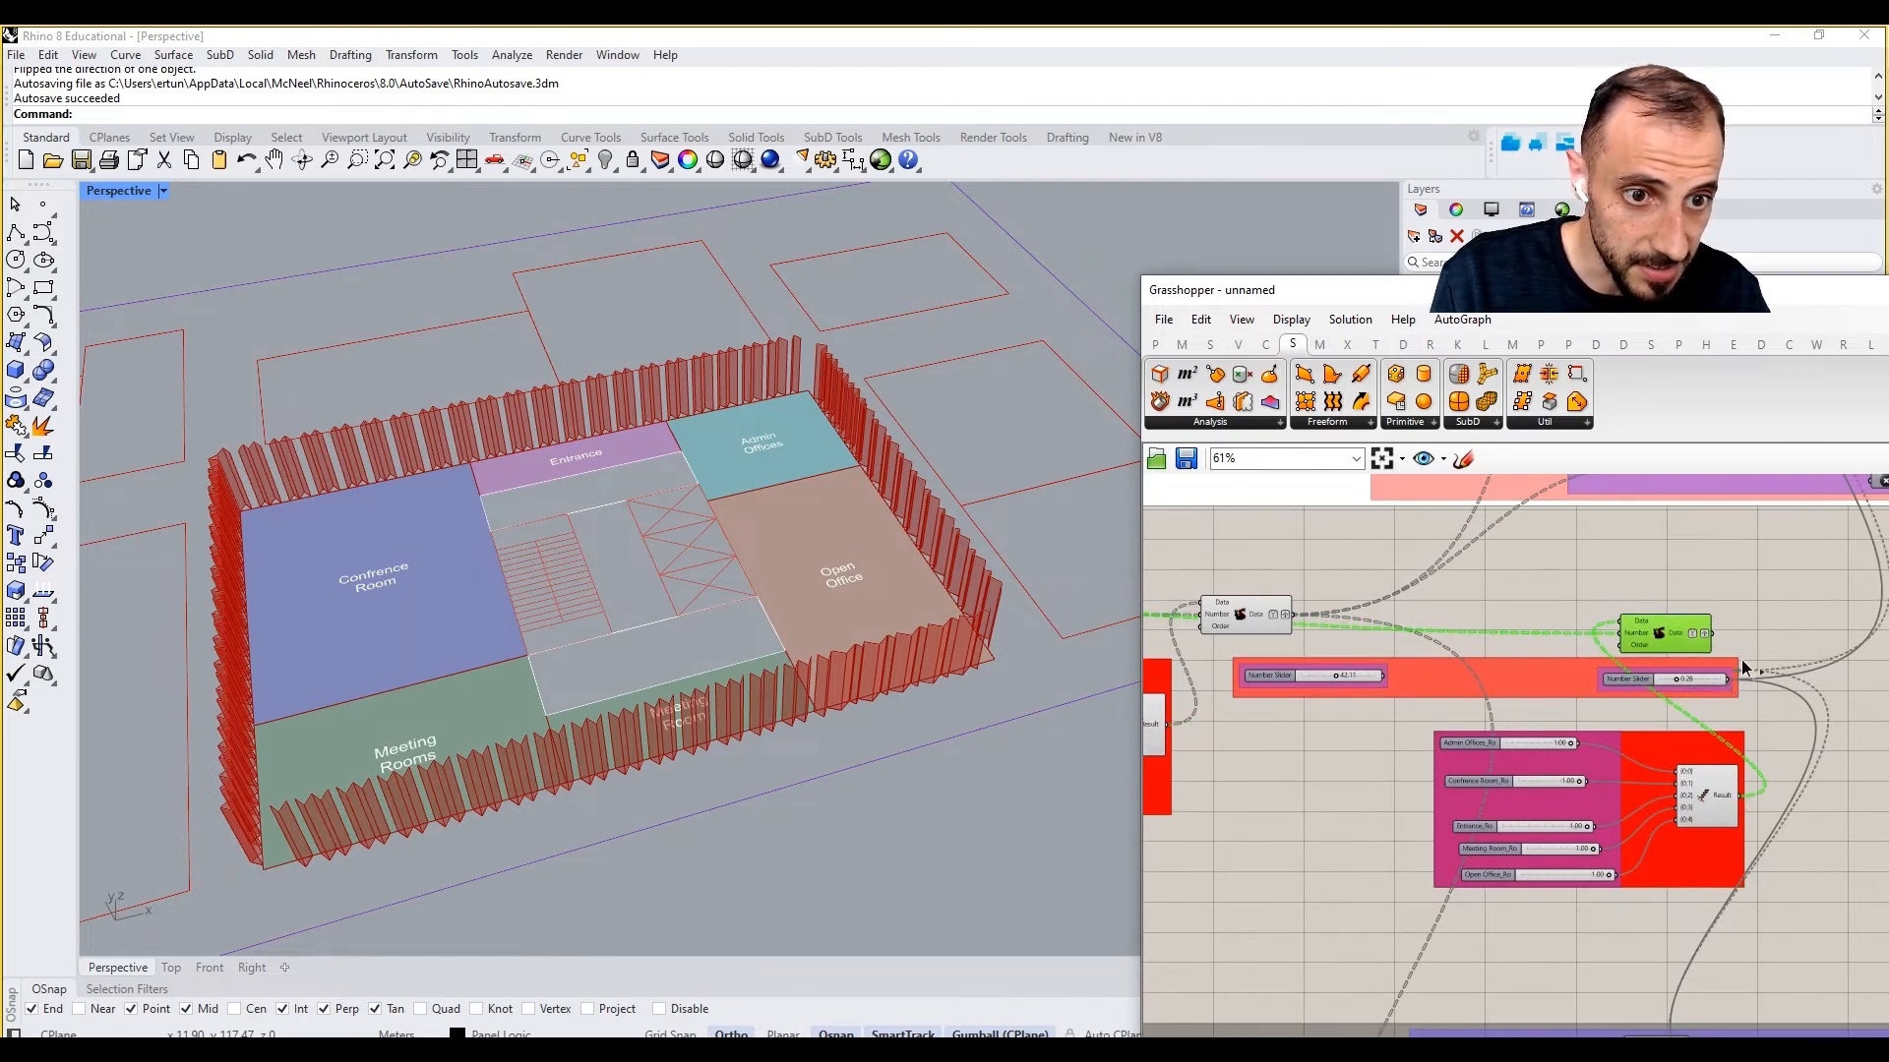
Step: Move the amplitude slider's outgoing wires to the copied Duplicate Data output and delete the two old number sliders with their group
{"action": "left_click_drag", "start_coordinate": [1708, 638], "coordinate": [1284, 726], "text": "ctrl+shift"}
{"action": "left_click", "coordinate": [1527, 671]}
{"action": "key", "text": "Delete"}
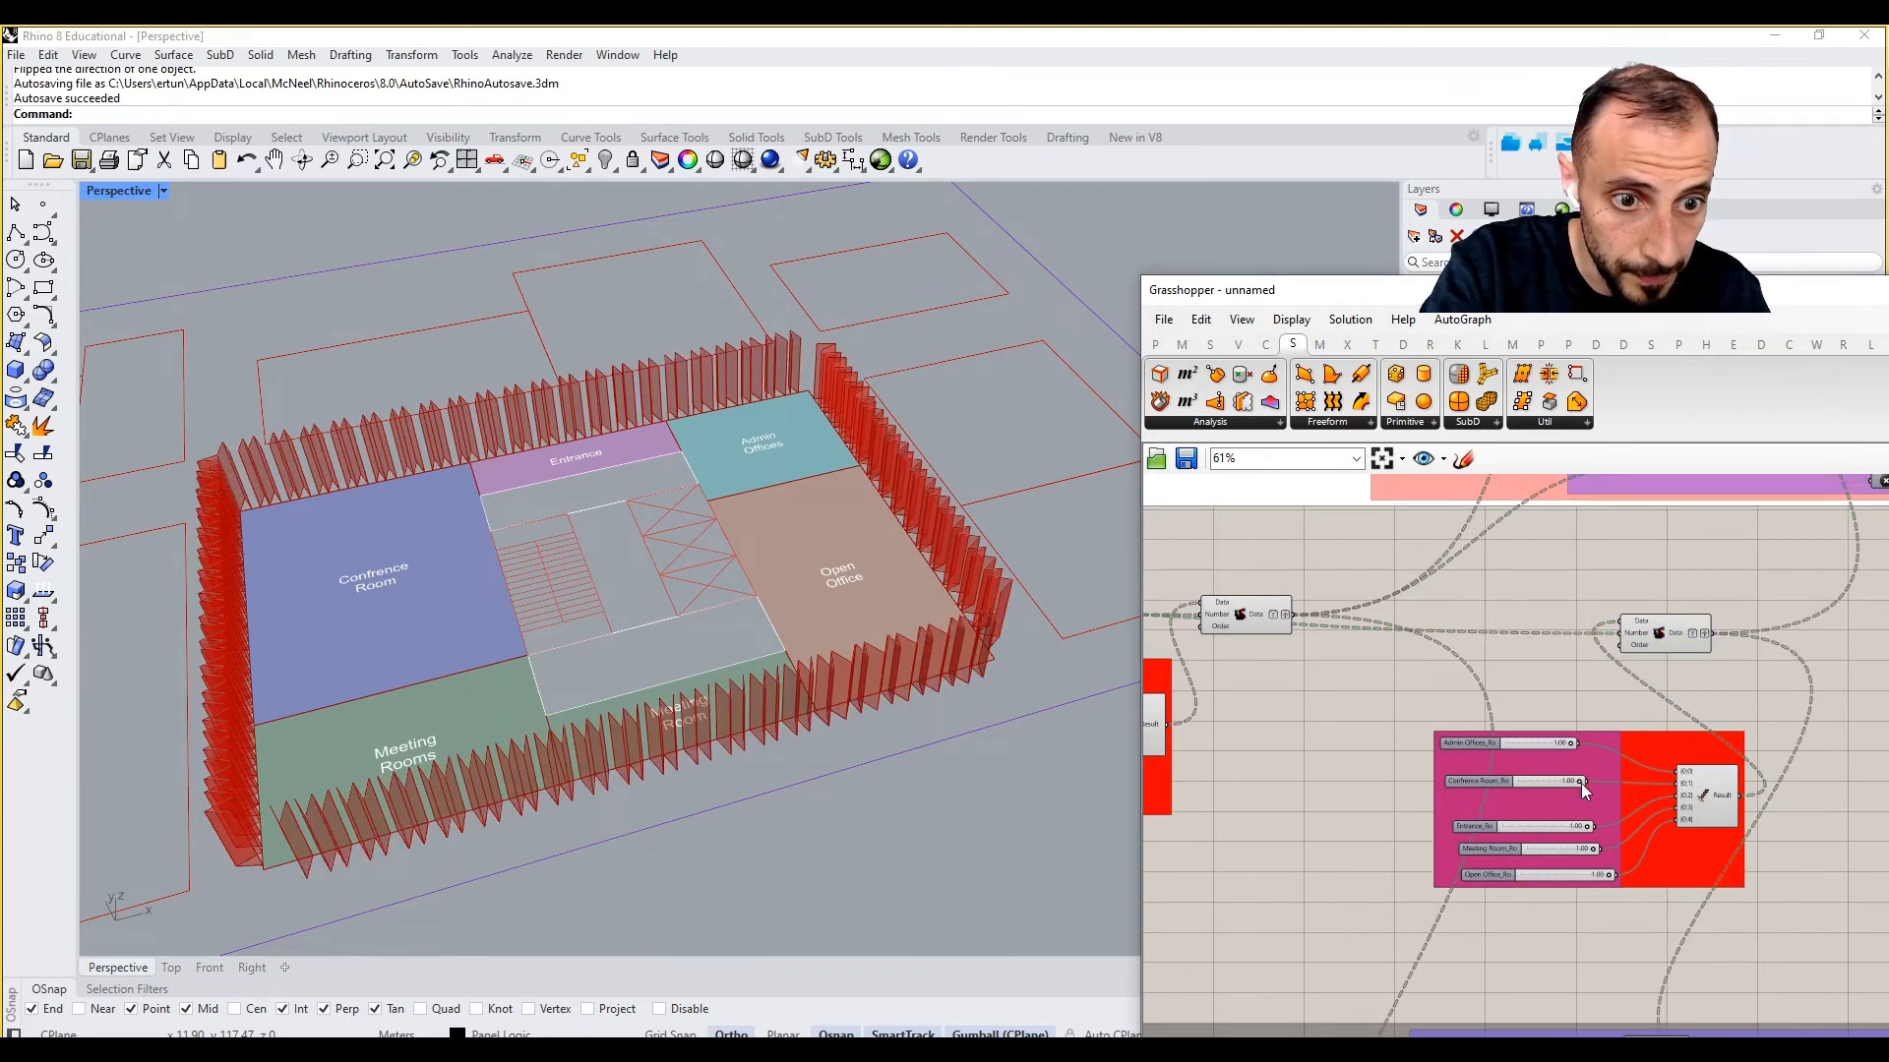
Step: Lower all five room amplitude sliders, setting Admin Offices_Ro to 0.24 and Confrence Room_Ro to 0.11, and check the facade panels
{"action": "scroll", "coordinate": [1570, 748], "scroll_direction": "up", "scroll_amount": 3}
{"action": "right_click_drag", "start_coordinate": [795, 531], "coordinate": [783, 570]}
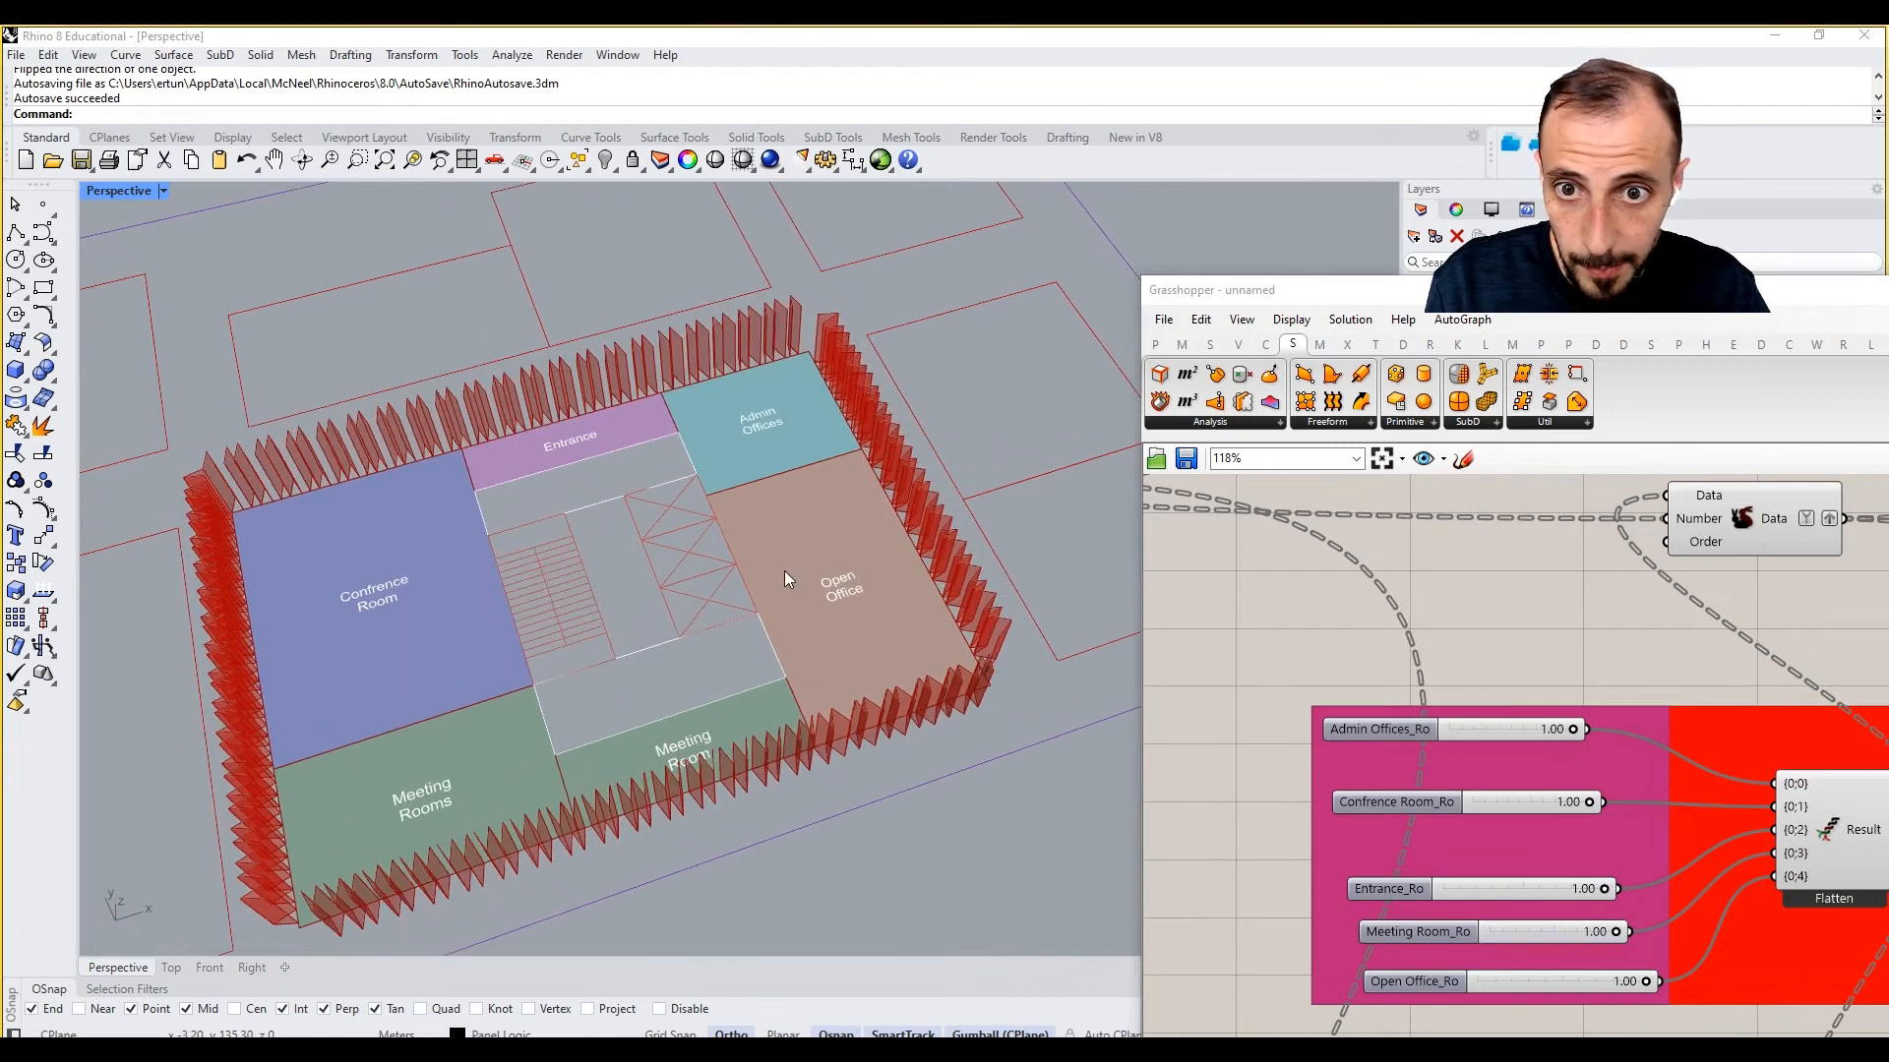
{"action": "scroll", "coordinate": [692, 282], "scroll_direction": "up", "scroll_amount": 7}
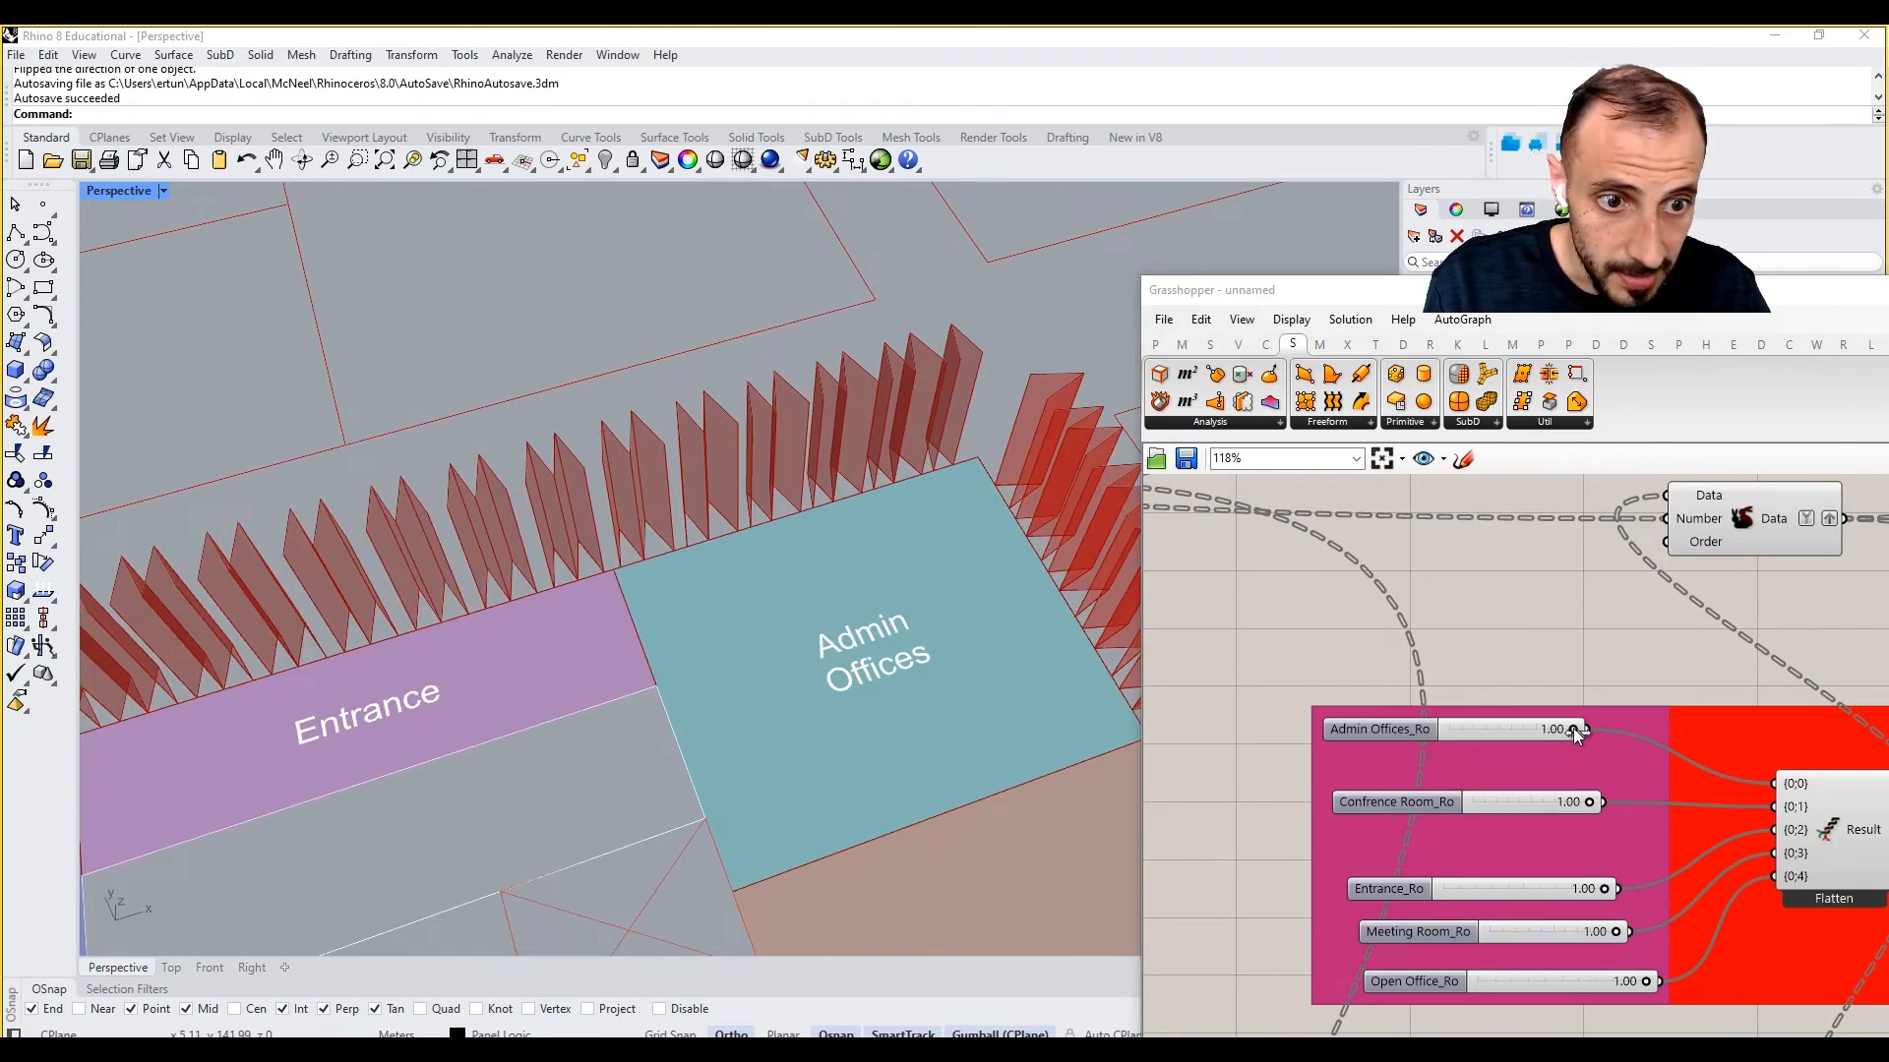
{"action": "left_click_drag", "start_coordinate": [1573, 728], "coordinate": [1484, 739]}
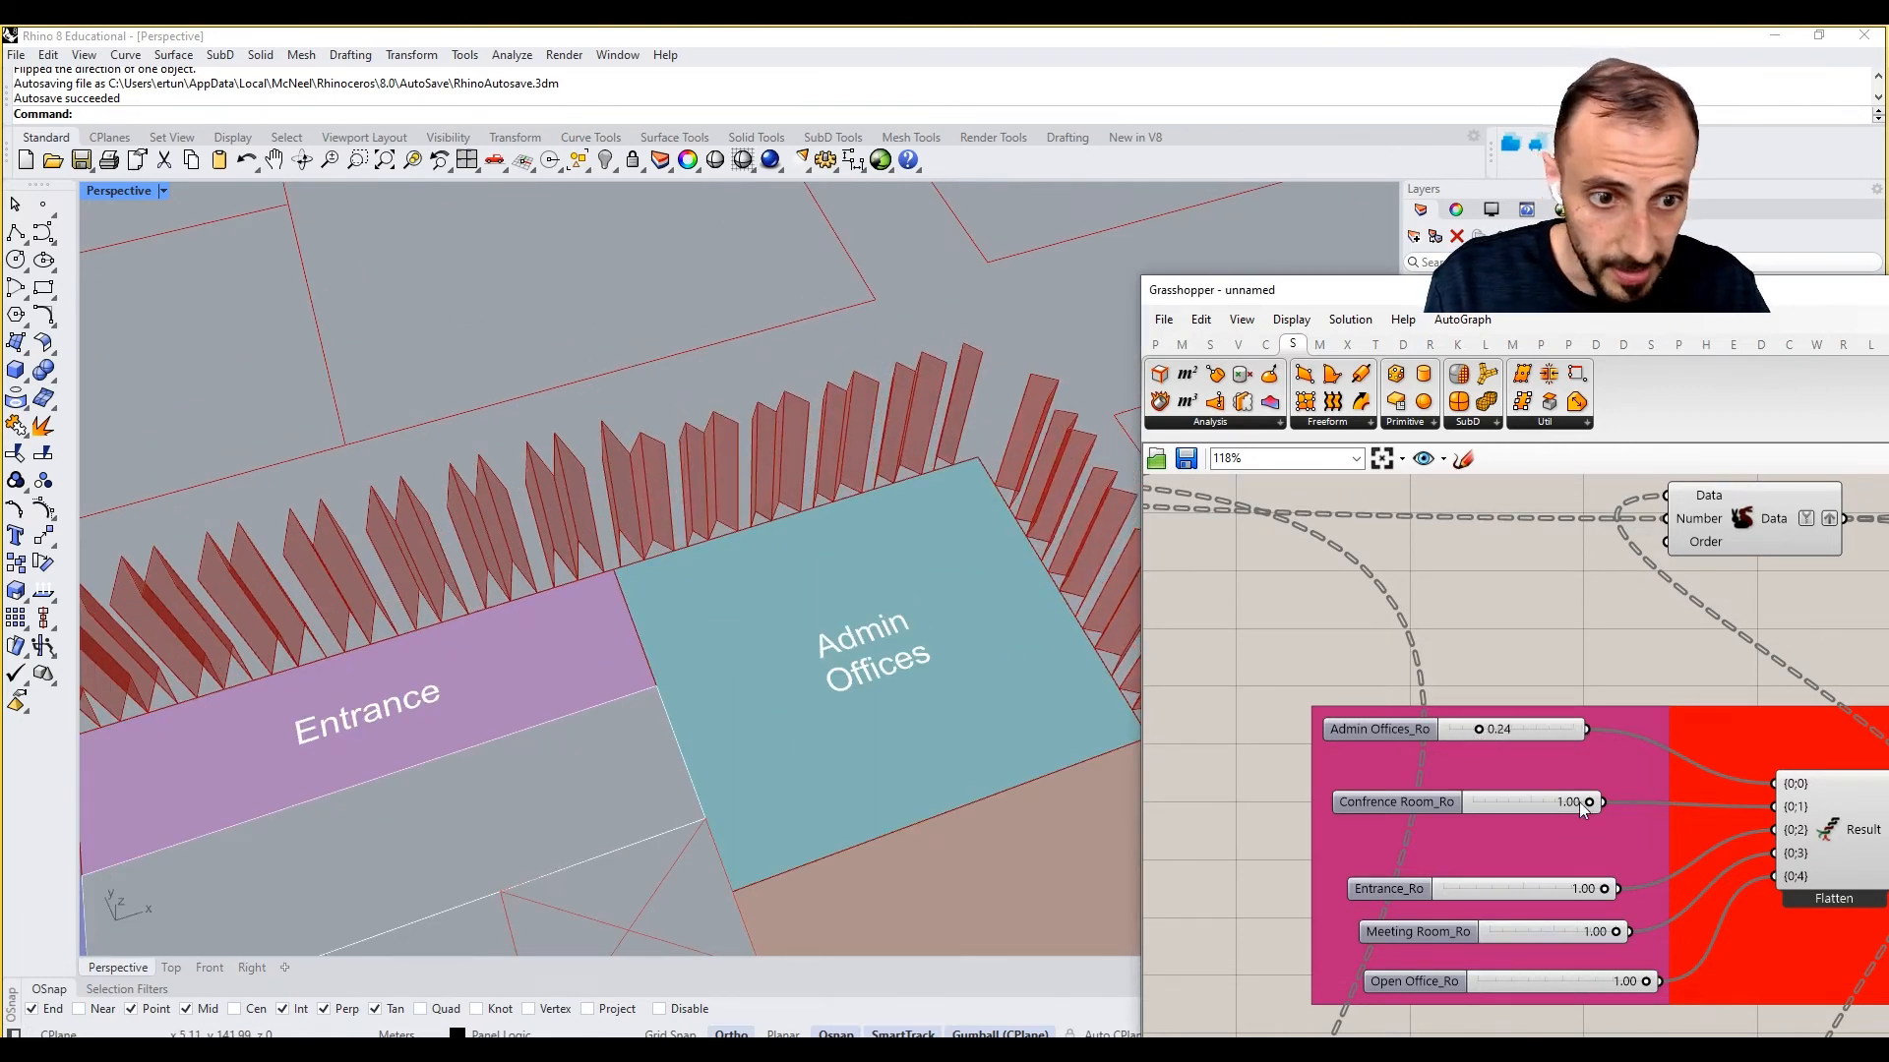
{"action": "left_click_drag", "start_coordinate": [1587, 802], "coordinate": [1487, 802]}
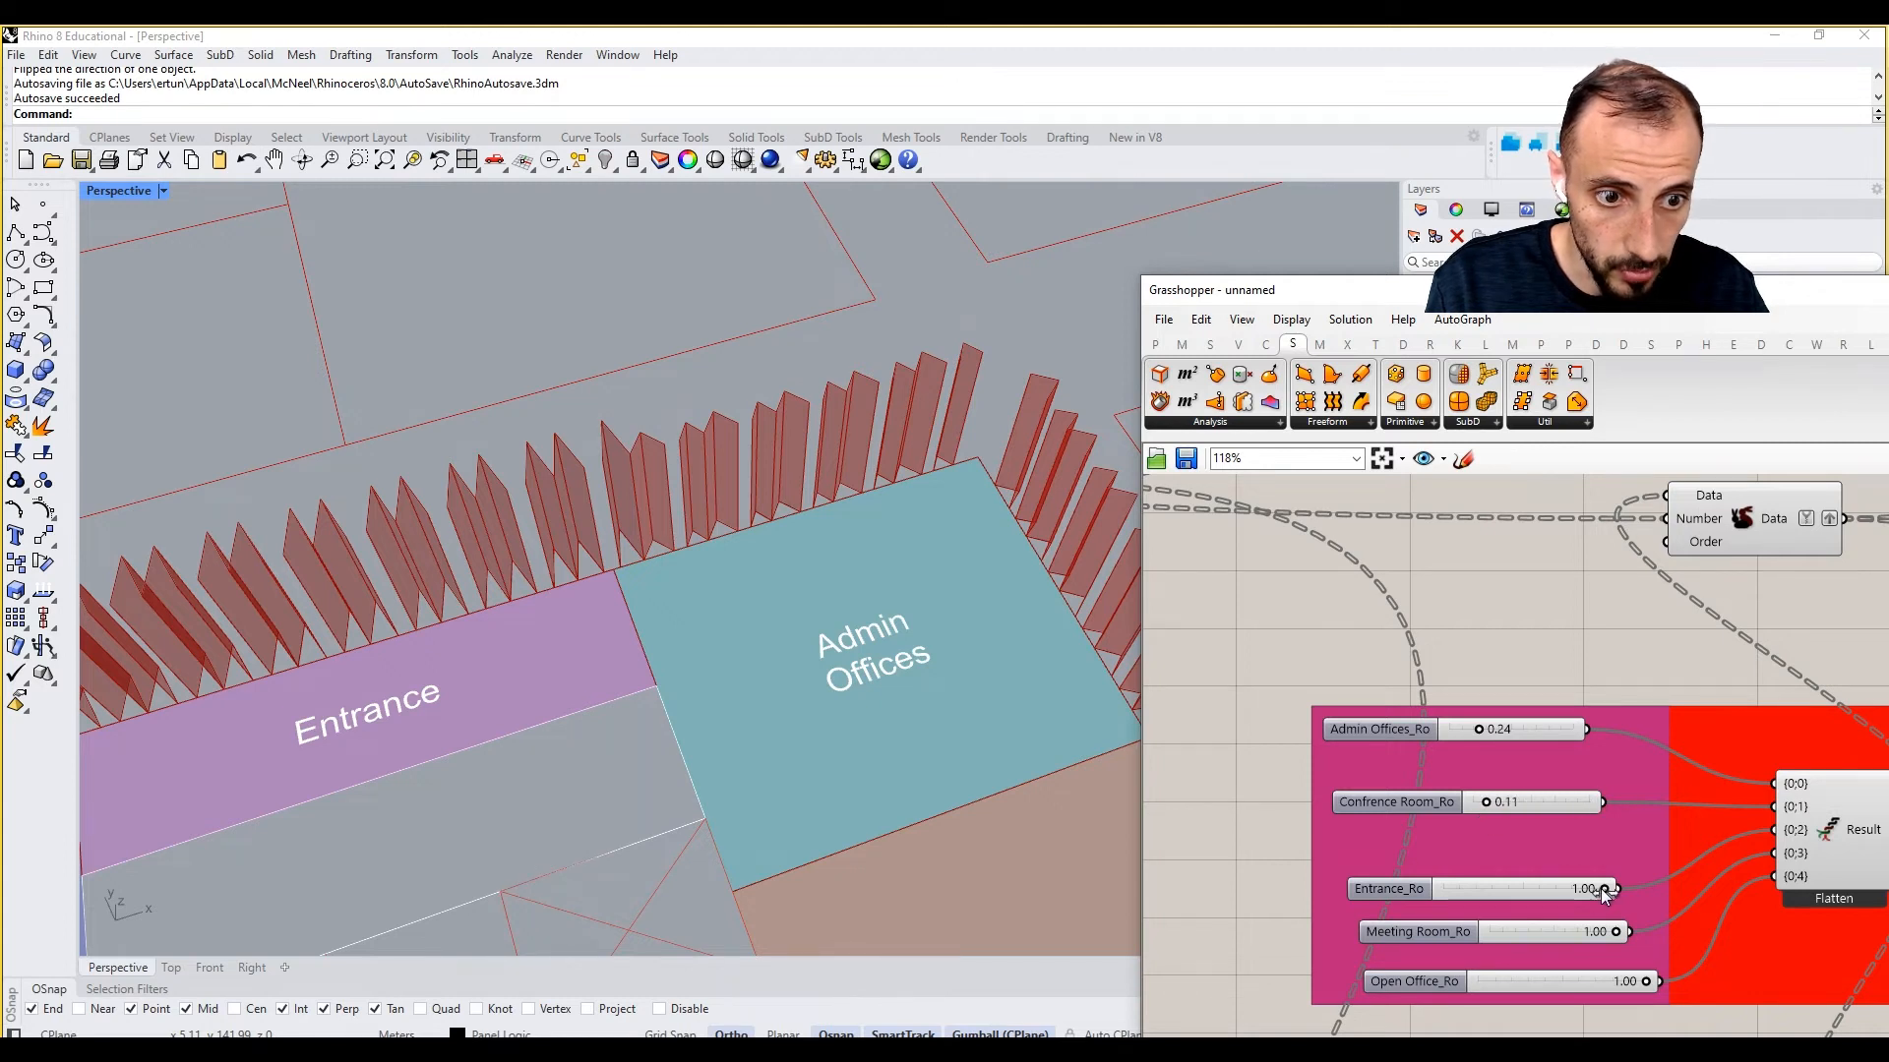
{"action": "left_click_drag", "start_coordinate": [1601, 888], "coordinate": [1489, 890]}
{"action": "left_click_drag", "start_coordinate": [1615, 938], "coordinate": [1504, 933]}
{"action": "left_click_drag", "start_coordinate": [1645, 981], "coordinate": [1533, 981]}
{"action": "scroll", "coordinate": [899, 734], "scroll_direction": "down", "scroll_amount": 5}
{"action": "right_click_drag", "start_coordinate": [801, 695], "coordinate": [847, 590]}
Step: Copy the Duplicate Data component once more to the empty canvas below the facade extrusion group
{"action": "right_click_drag", "start_coordinate": [1580, 712], "coordinate": [1321, 782]}
{"action": "scroll", "coordinate": [1321, 781], "scroll_direction": "down", "scroll_amount": 5}
{"action": "right_click_drag", "start_coordinate": [1841, 656], "coordinate": [1529, 792]}
{"action": "scroll", "coordinate": [1515, 748], "scroll_direction": "down", "scroll_amount": 5}
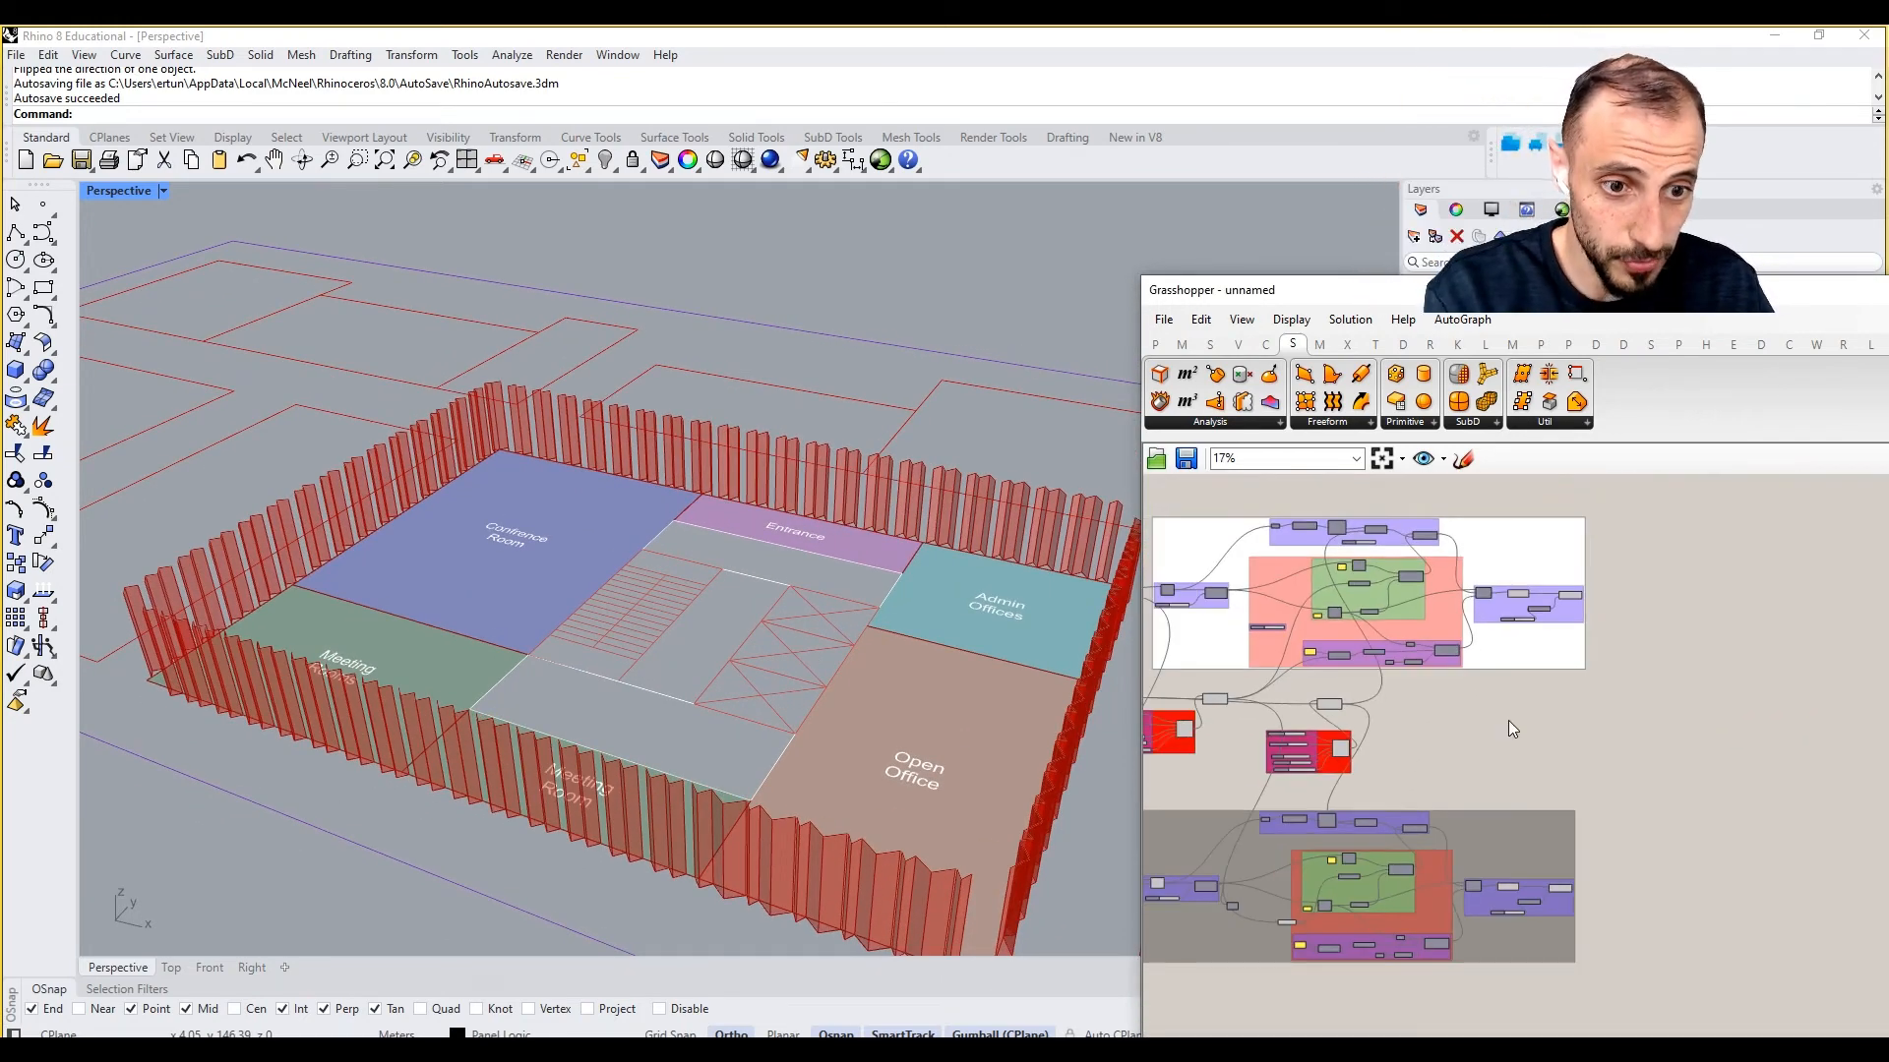
{"action": "scroll", "coordinate": [1544, 651], "scroll_direction": "up", "scroll_amount": 7}
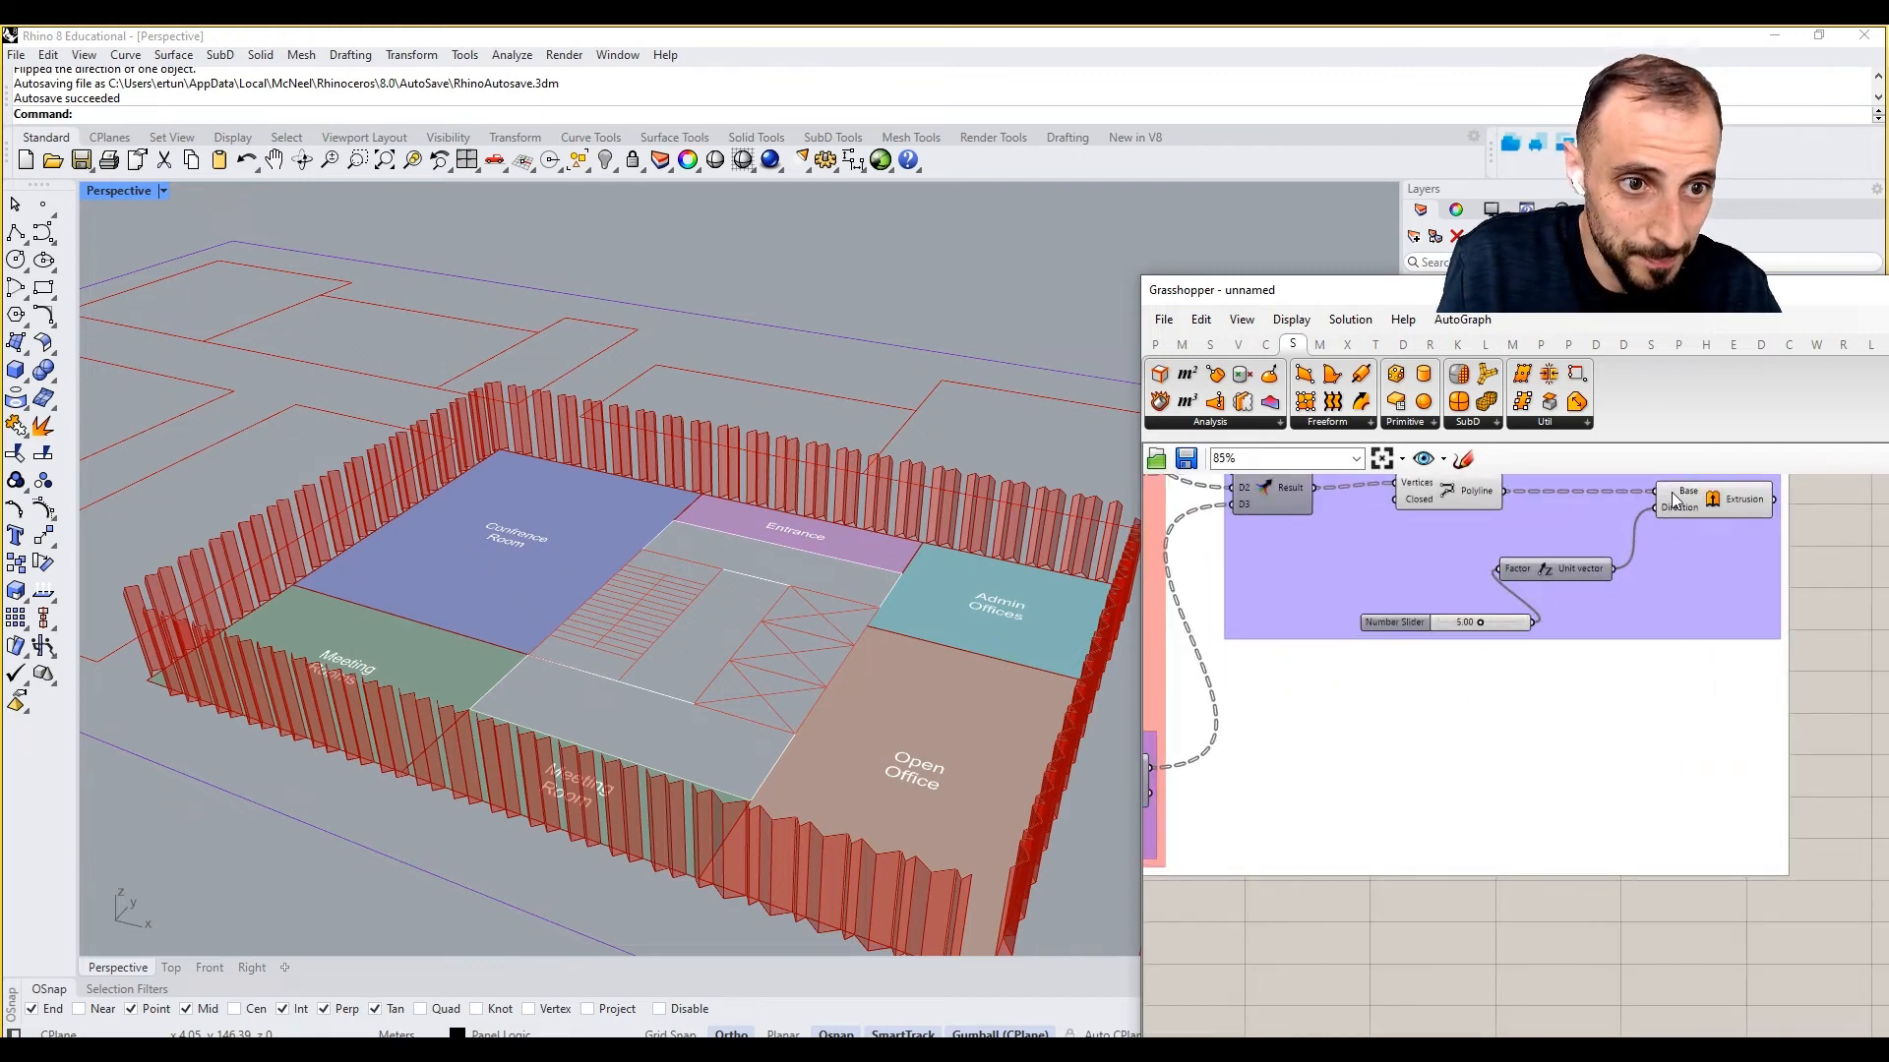
{"action": "mouse_move", "coordinate": [1673, 500]}
{"action": "right_click_drag", "start_coordinate": [1530, 787], "coordinate": [1718, 717]}
{"action": "scroll", "coordinate": [1718, 717], "scroll_direction": "down", "scroll_amount": 5}
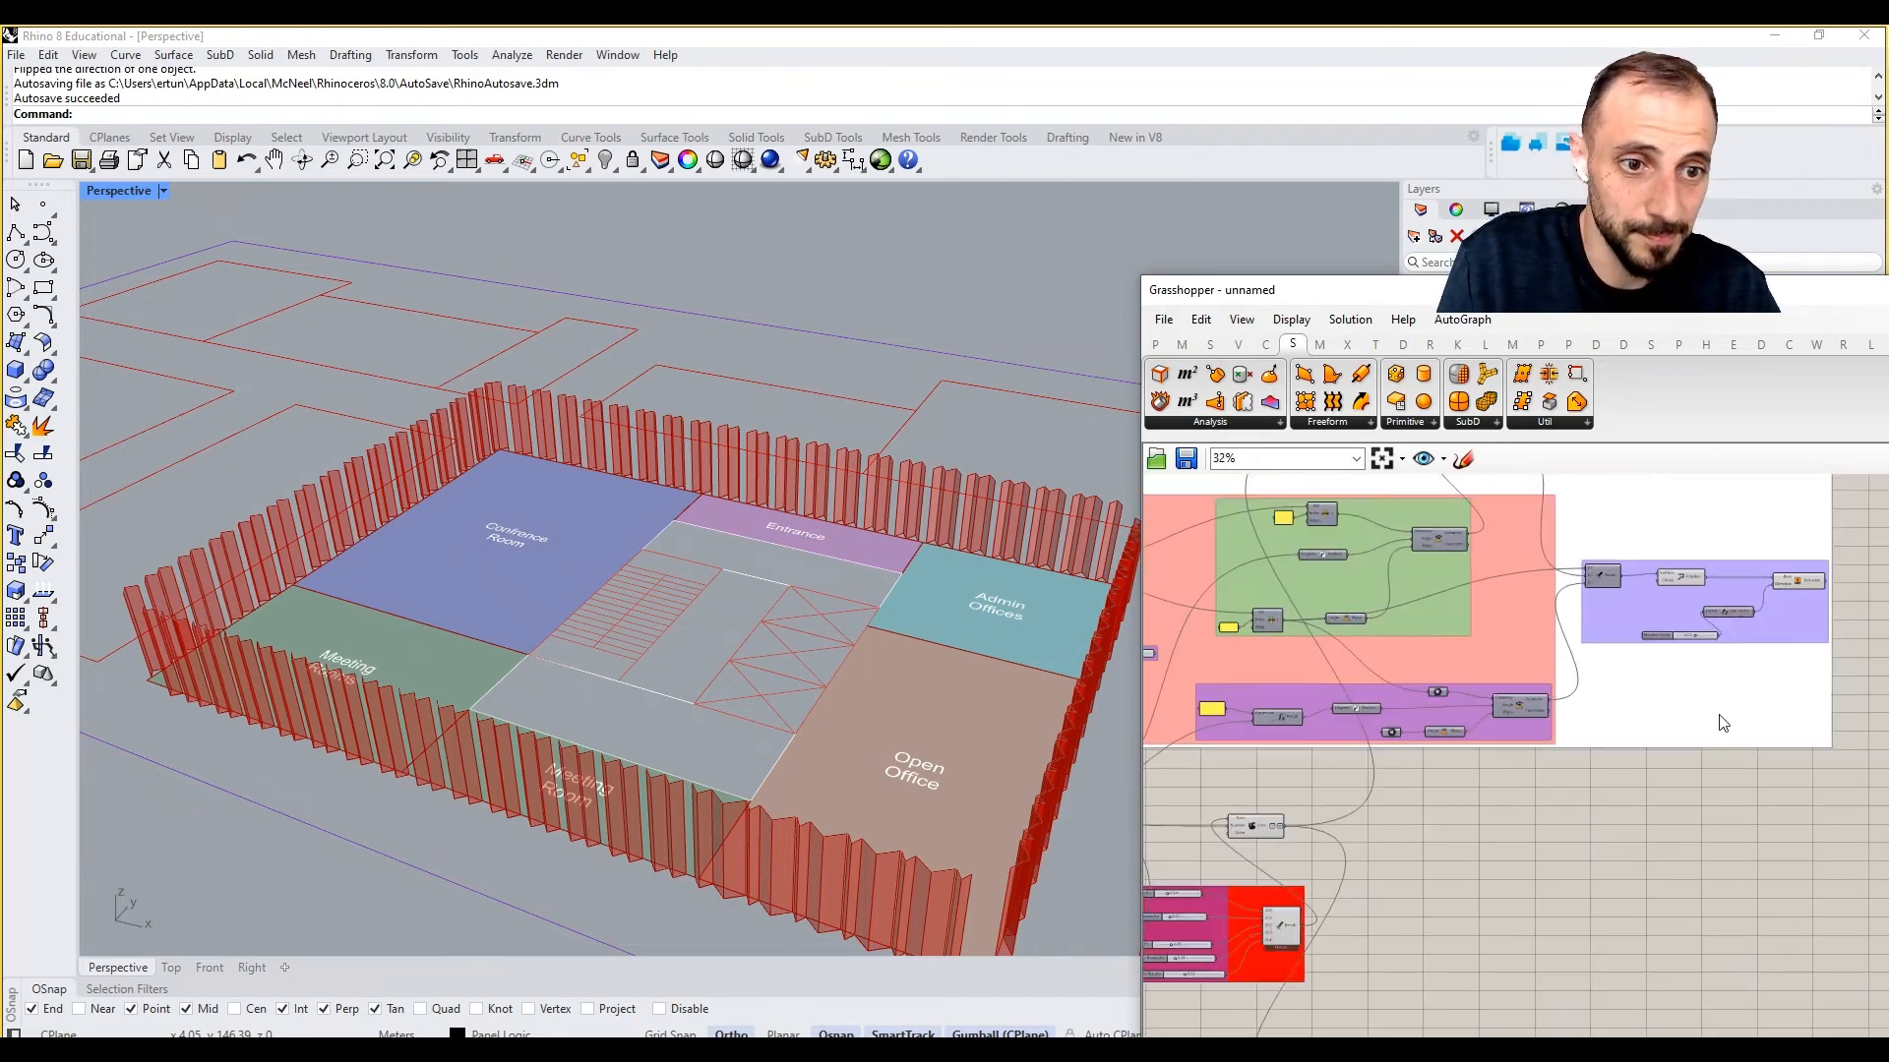
{"action": "scroll", "coordinate": [1330, 829], "scroll_direction": "up", "scroll_amount": 4}
{"action": "left_click_drag", "start_coordinate": [1320, 783], "coordinate": [1874, 805], "text": "alt"}
{"action": "right_click_drag", "start_coordinate": [1820, 804], "coordinate": [1442, 807]}
{"action": "left_click_drag", "start_coordinate": [1565, 811], "coordinate": [1731, 809]}
Step: Copy the room height Gene Pool from the room extrusion group to just below the newest Duplicate Data component
{"action": "scroll", "coordinate": [1759, 808], "scroll_direction": "down", "scroll_amount": 6}
{"action": "scroll", "coordinate": [1403, 729], "scroll_direction": "up", "scroll_amount": 5}
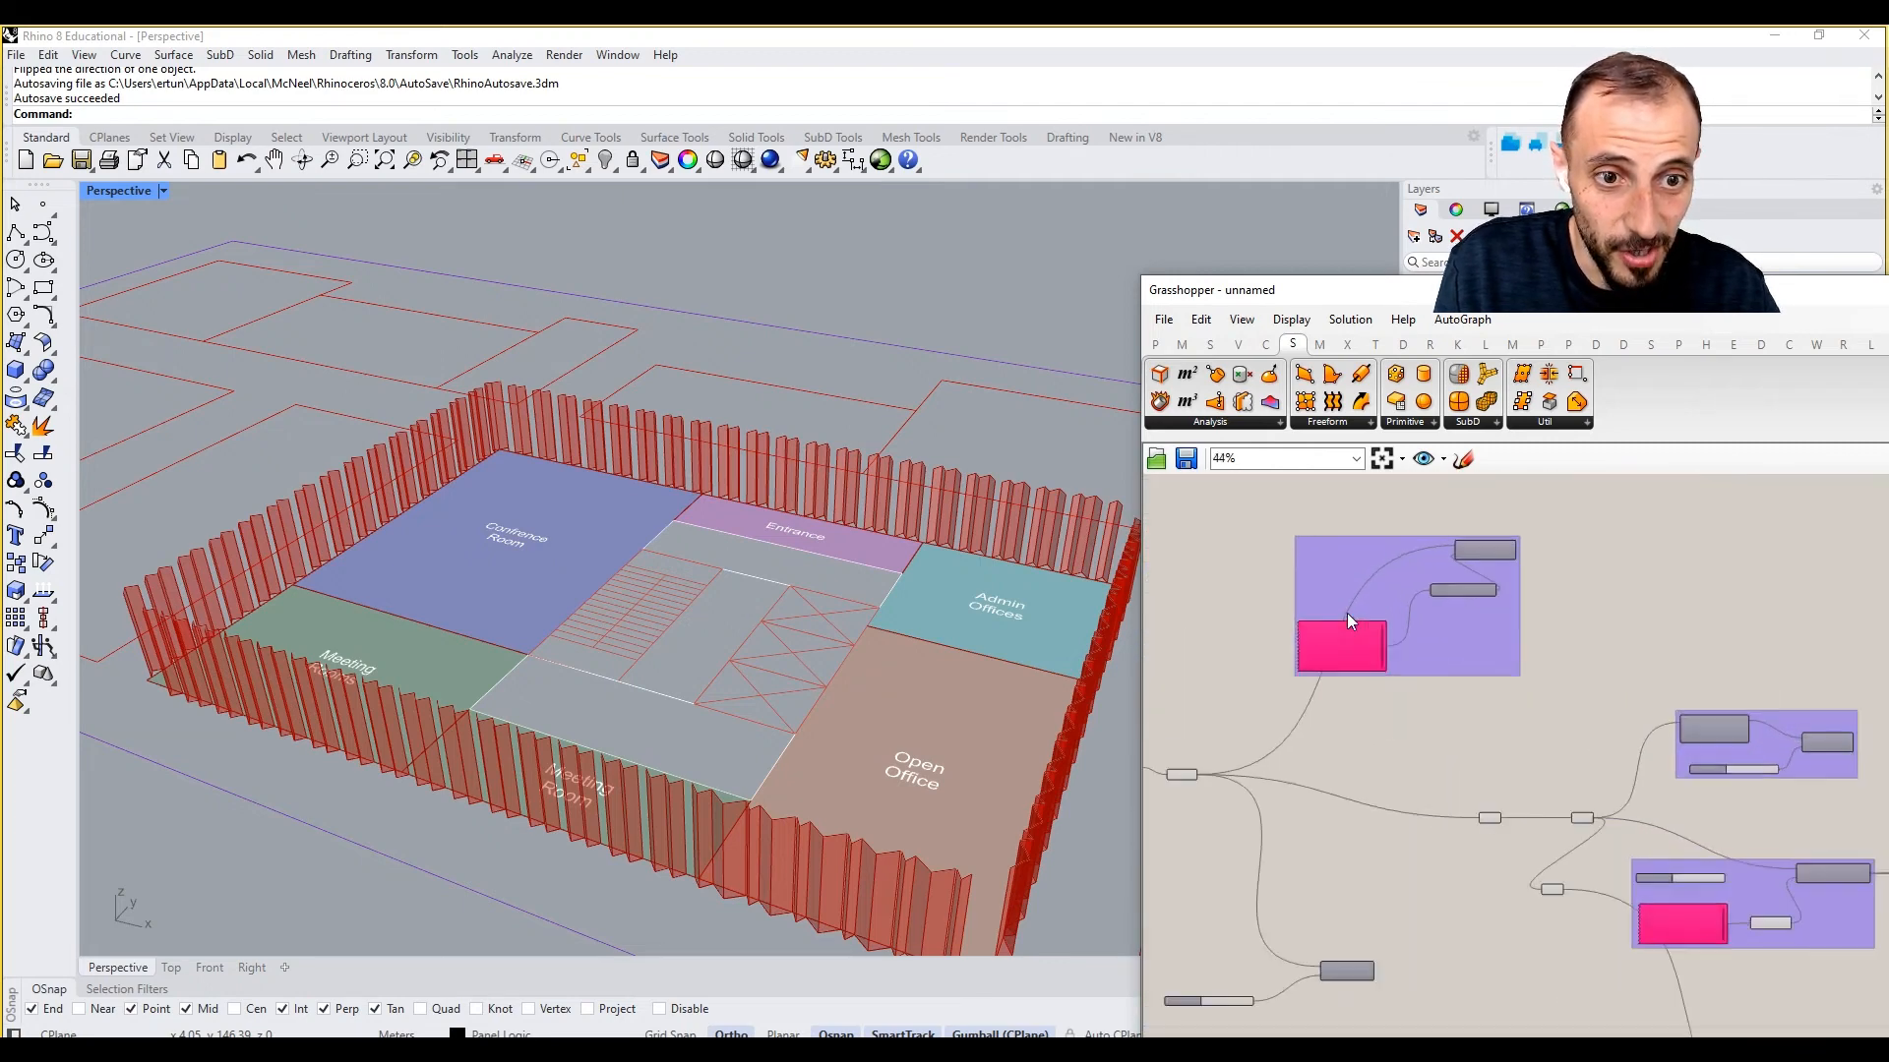
{"action": "scroll", "coordinate": [1358, 679], "scroll_direction": "up", "scroll_amount": 3}
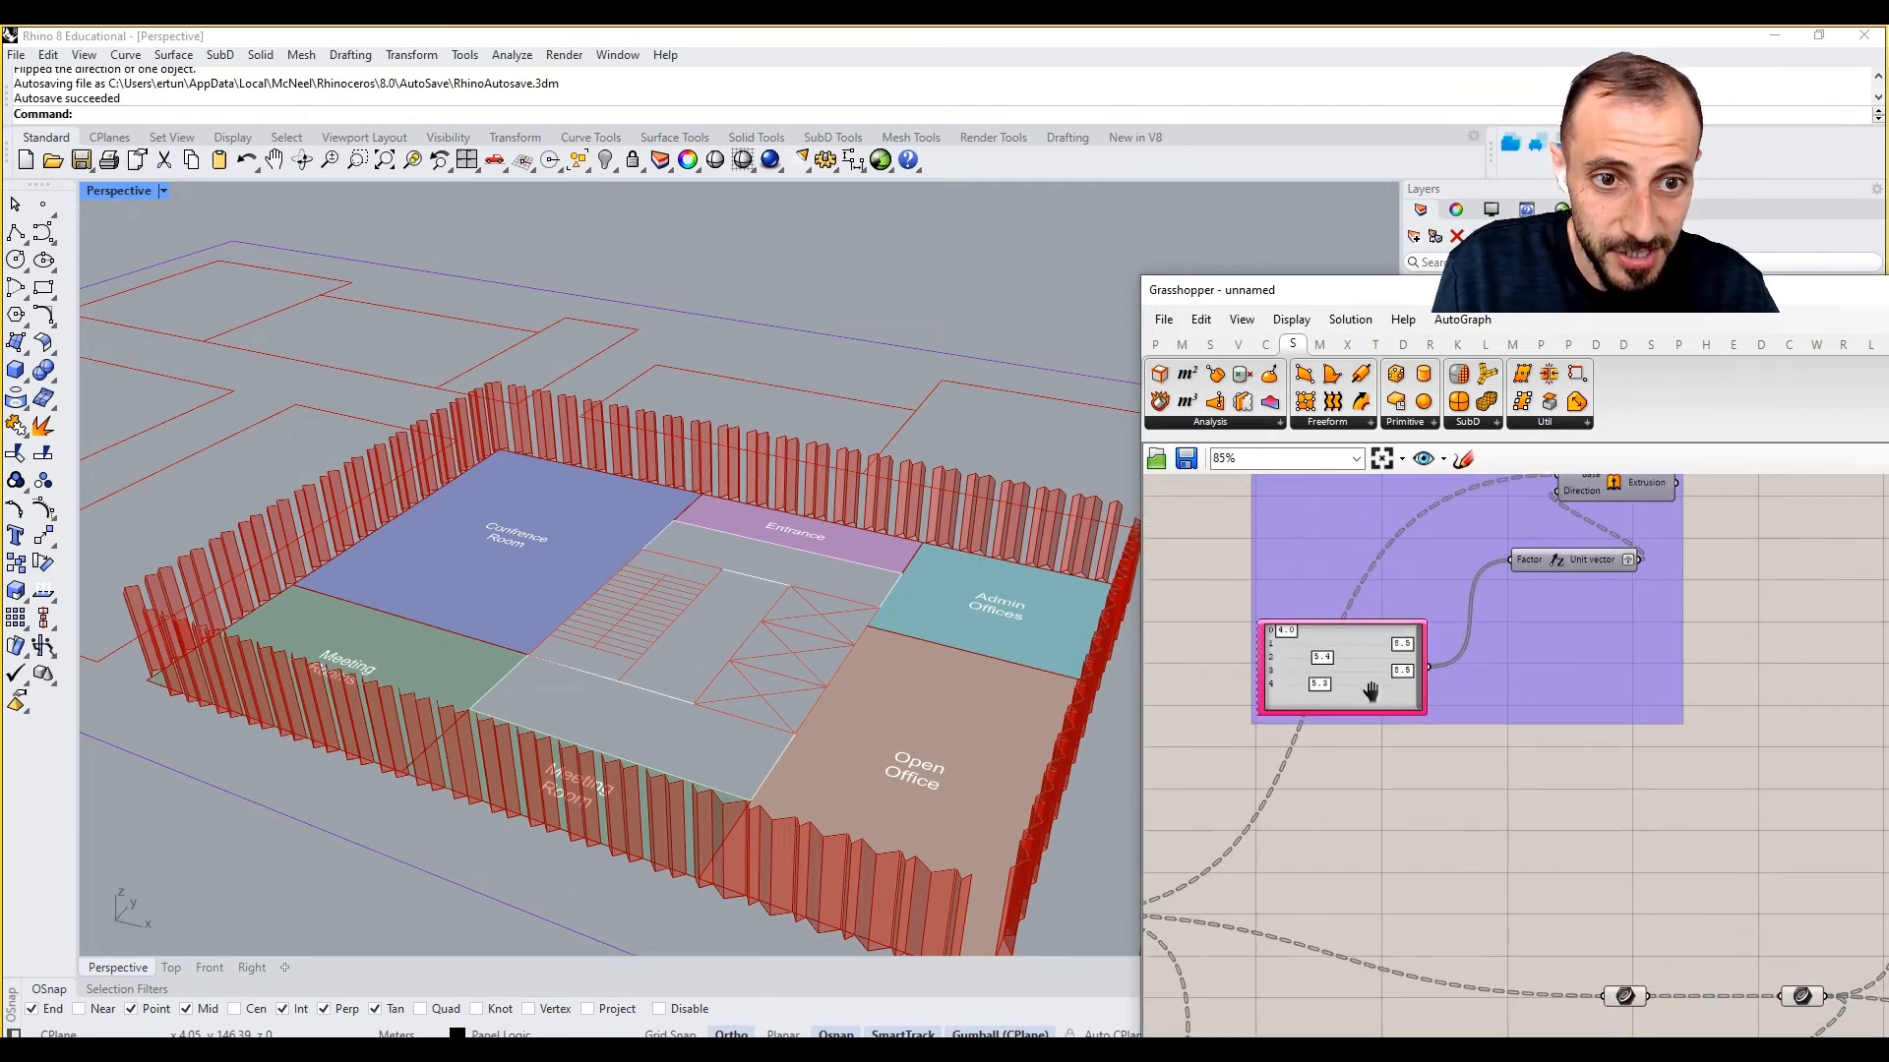
{"action": "left_click", "coordinate": [1373, 705]}
{"action": "scroll", "coordinate": [1374, 710], "scroll_direction": "down", "scroll_amount": 4}
{"action": "left_click_drag", "start_coordinate": [1369, 706], "coordinate": [1655, 822], "text": "alt"}
{"action": "scroll", "coordinate": [1410, 722], "scroll_direction": "down", "scroll_amount": 6}
{"action": "scroll", "coordinate": [1760, 814], "scroll_direction": "up", "scroll_amount": 5}
{"action": "scroll", "coordinate": [1615, 869], "scroll_direction": "up", "scroll_amount": 5}
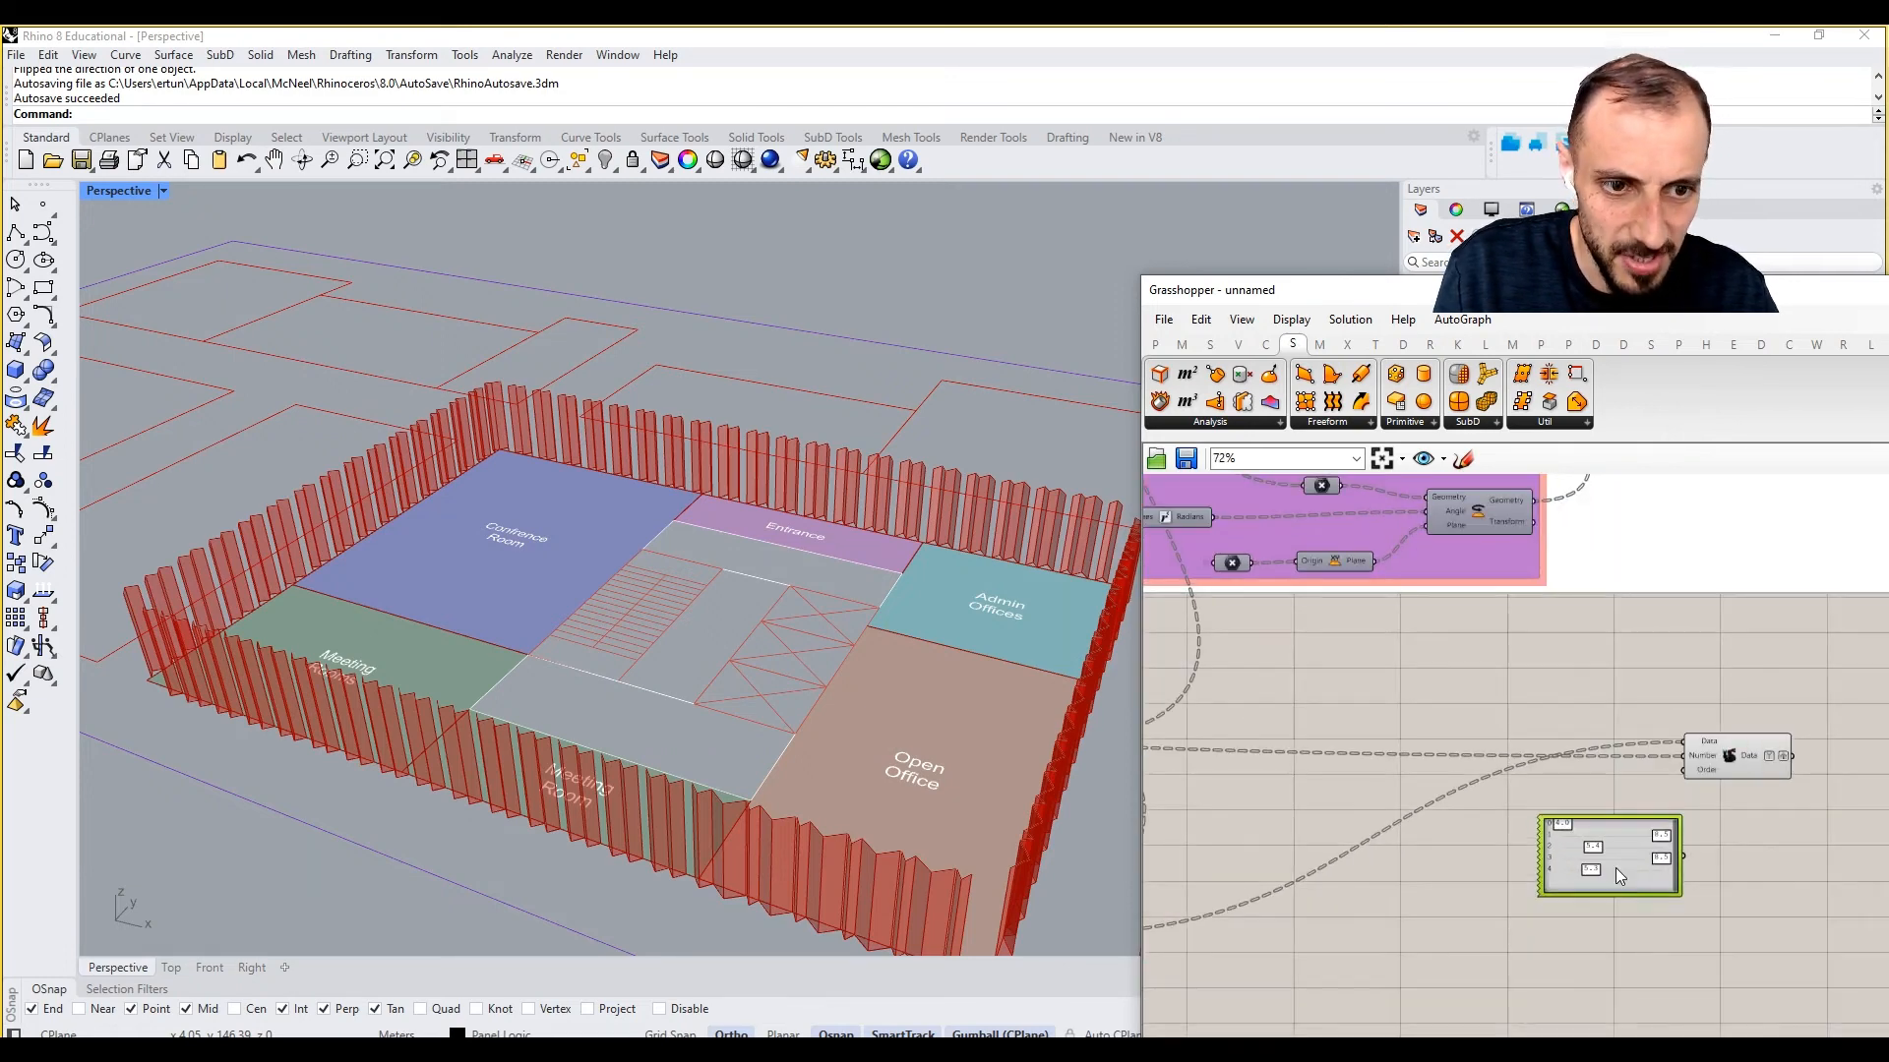
{"action": "scroll", "coordinate": [1613, 878], "scroll_direction": "up", "scroll_amount": 4}
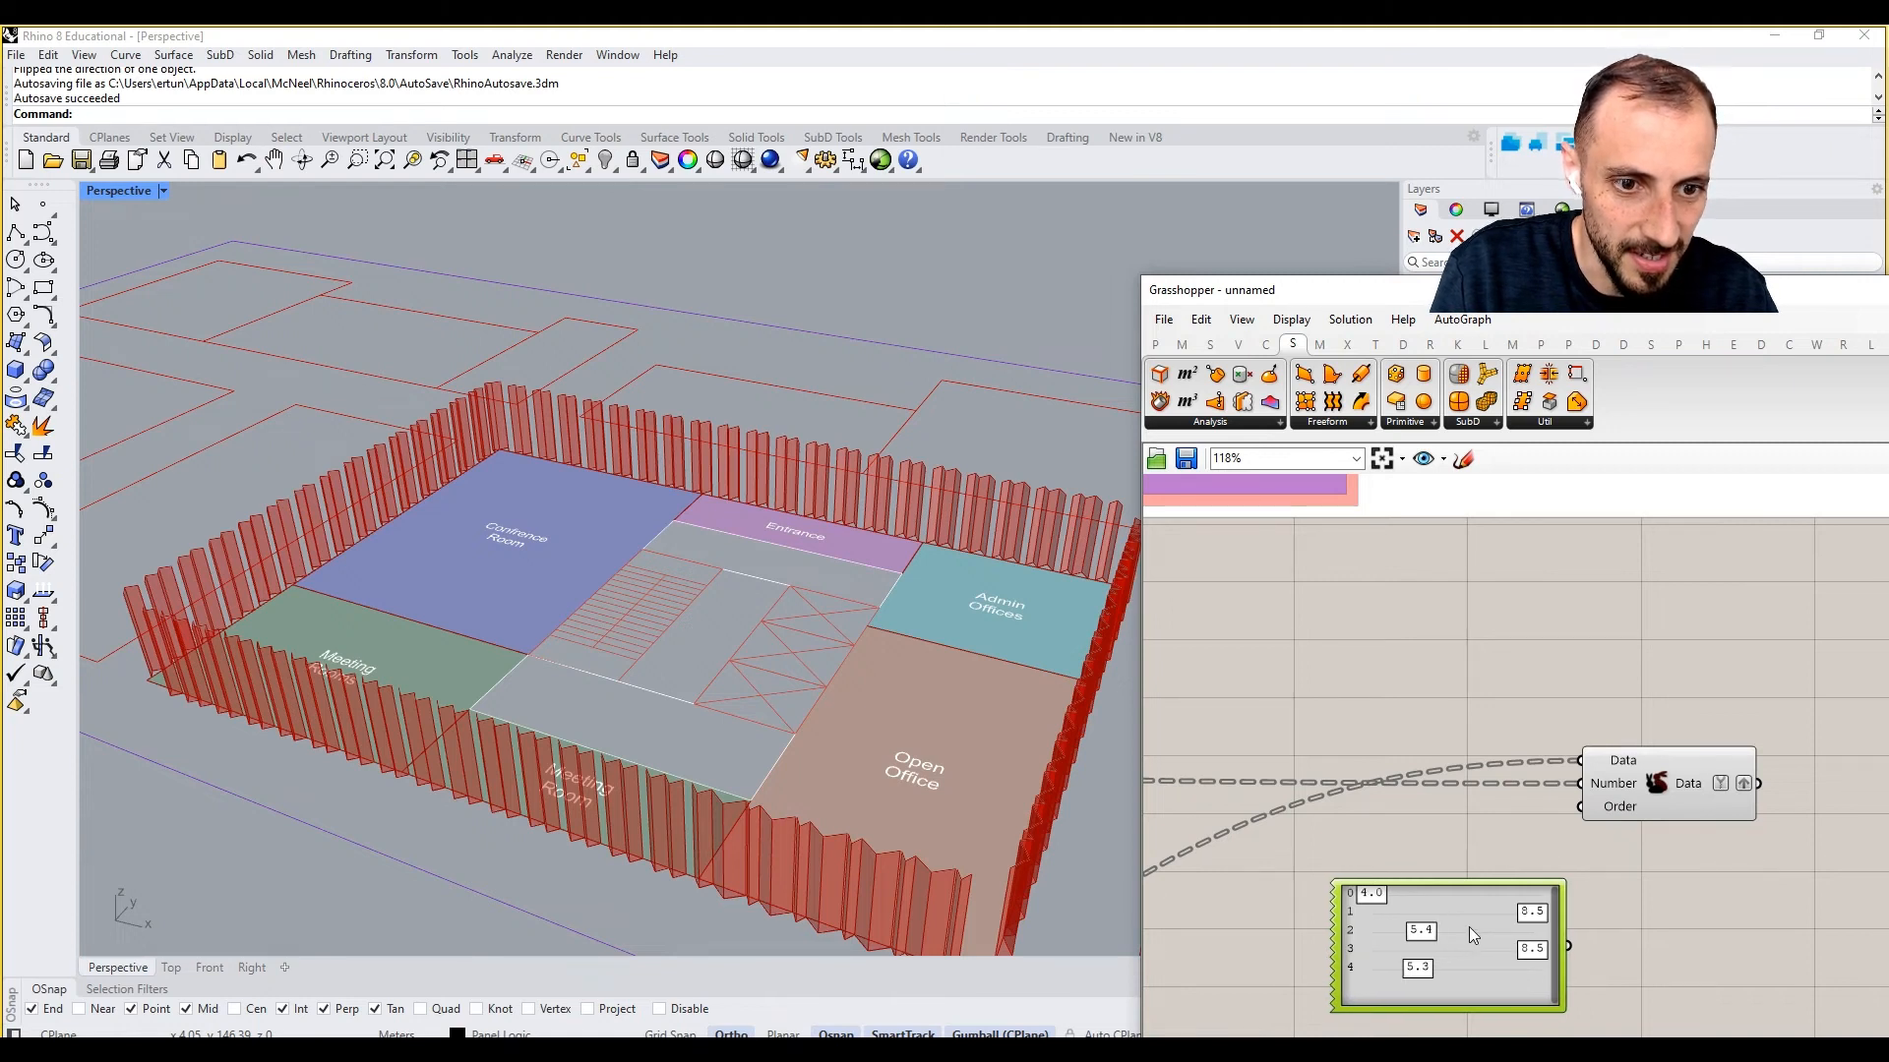
Step: Connect the copied Gene Pool to the Data input of the newest Duplicate Data component and graft that input
{"action": "right_click_drag", "start_coordinate": [1467, 927], "coordinate": [1609, 830]}
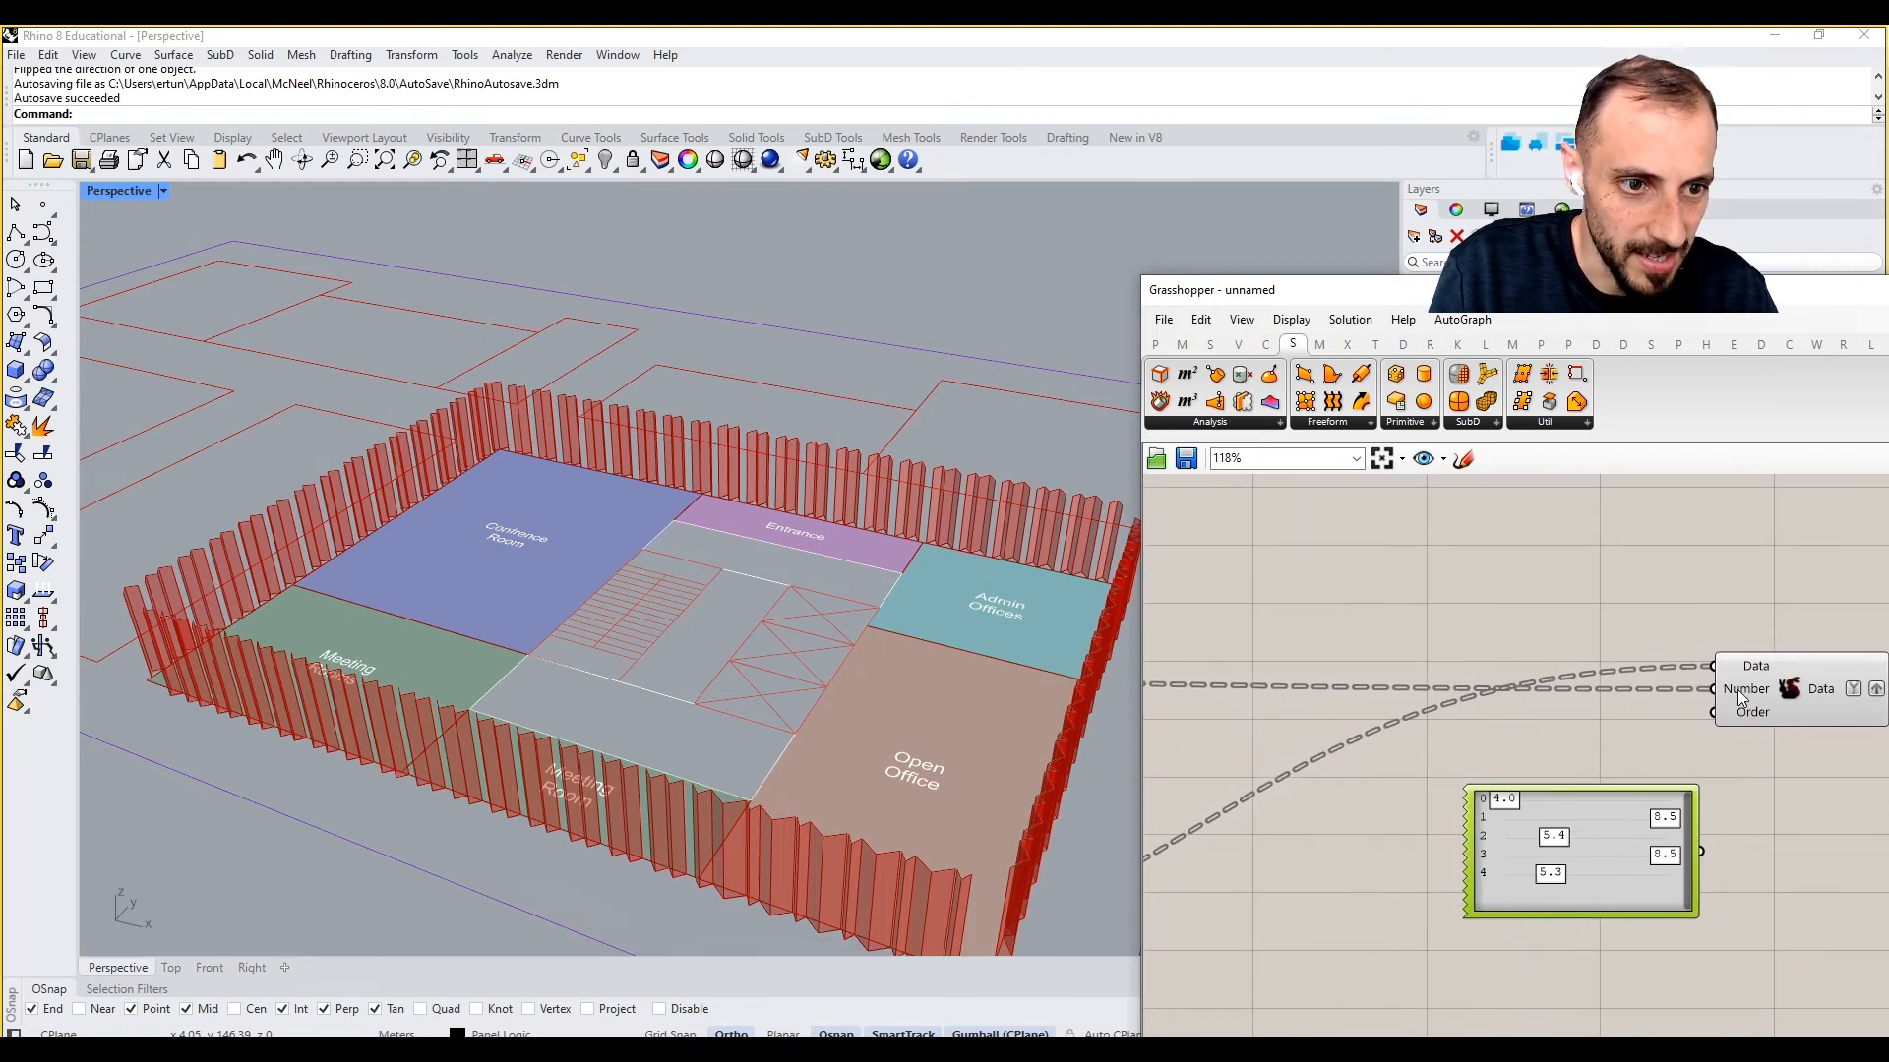
{"action": "left_click_drag", "start_coordinate": [1703, 848], "coordinate": [1750, 667]}
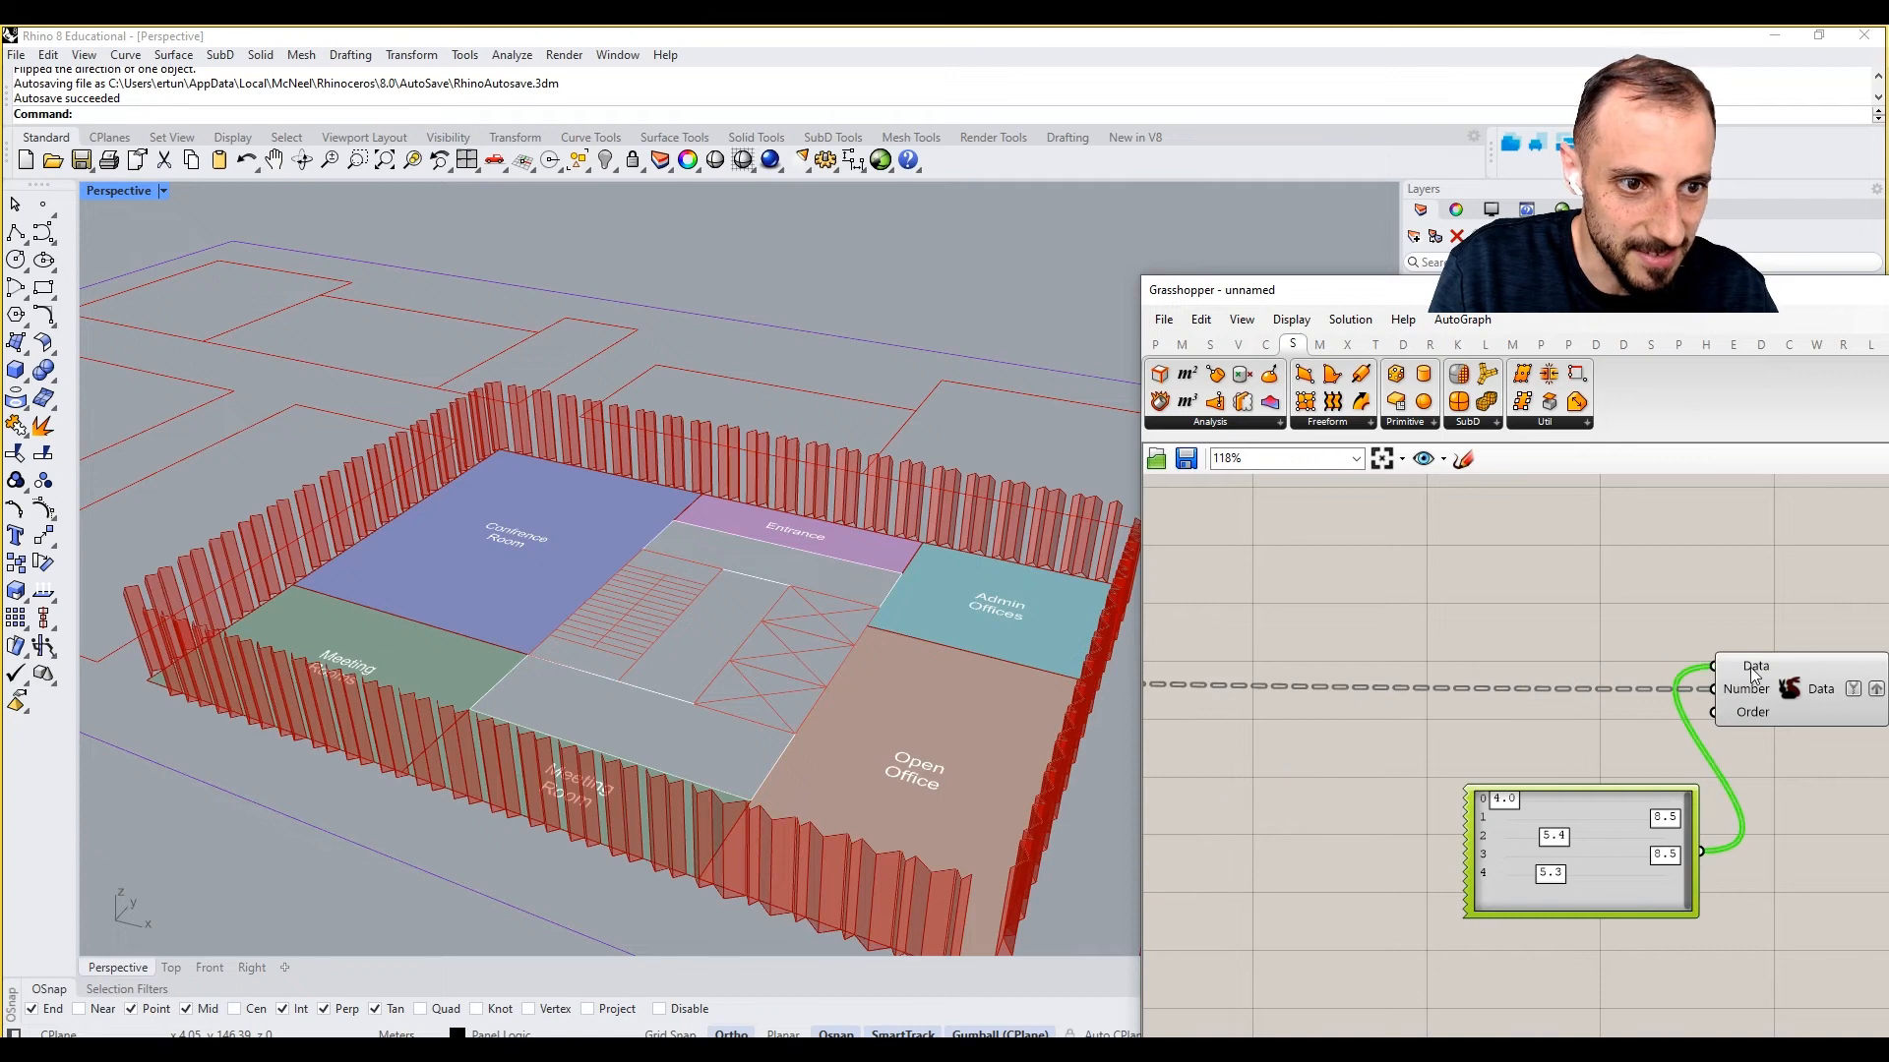
{"action": "right_click", "coordinate": [1750, 667]}
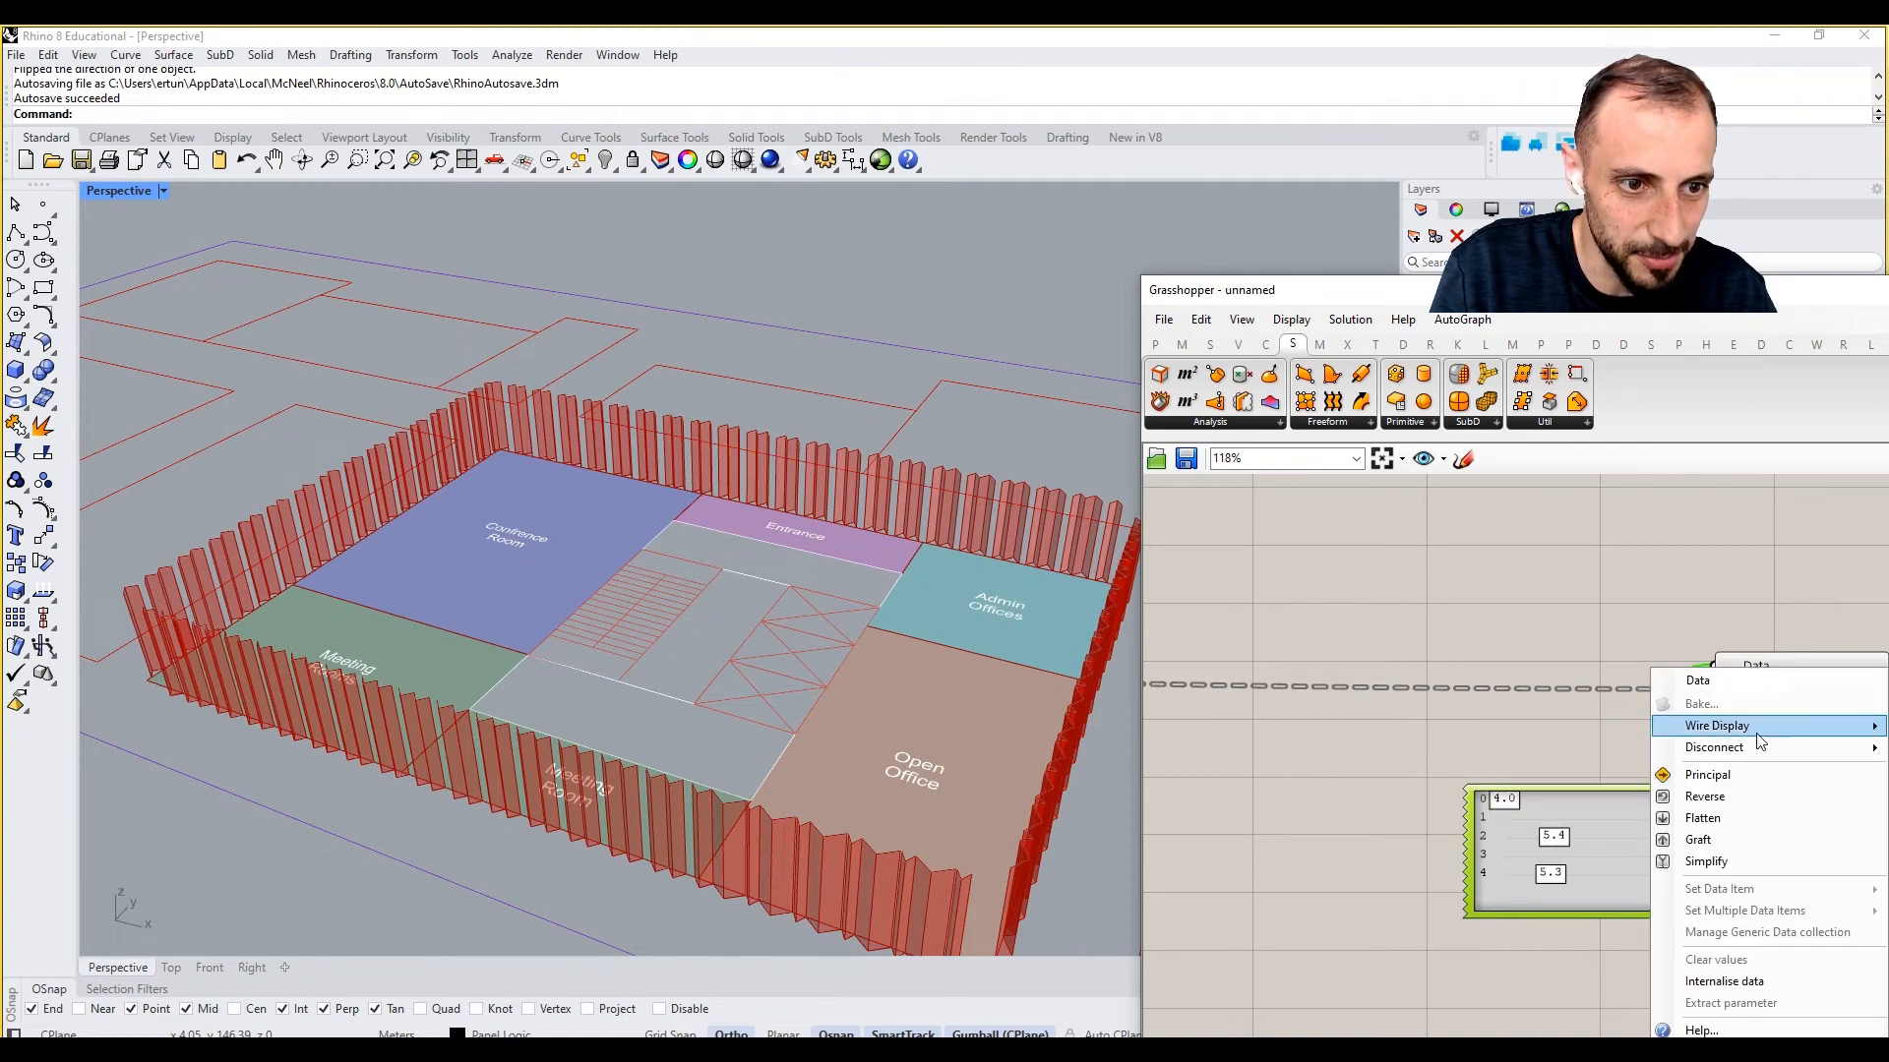
{"action": "left_click", "coordinate": [1731, 835]}
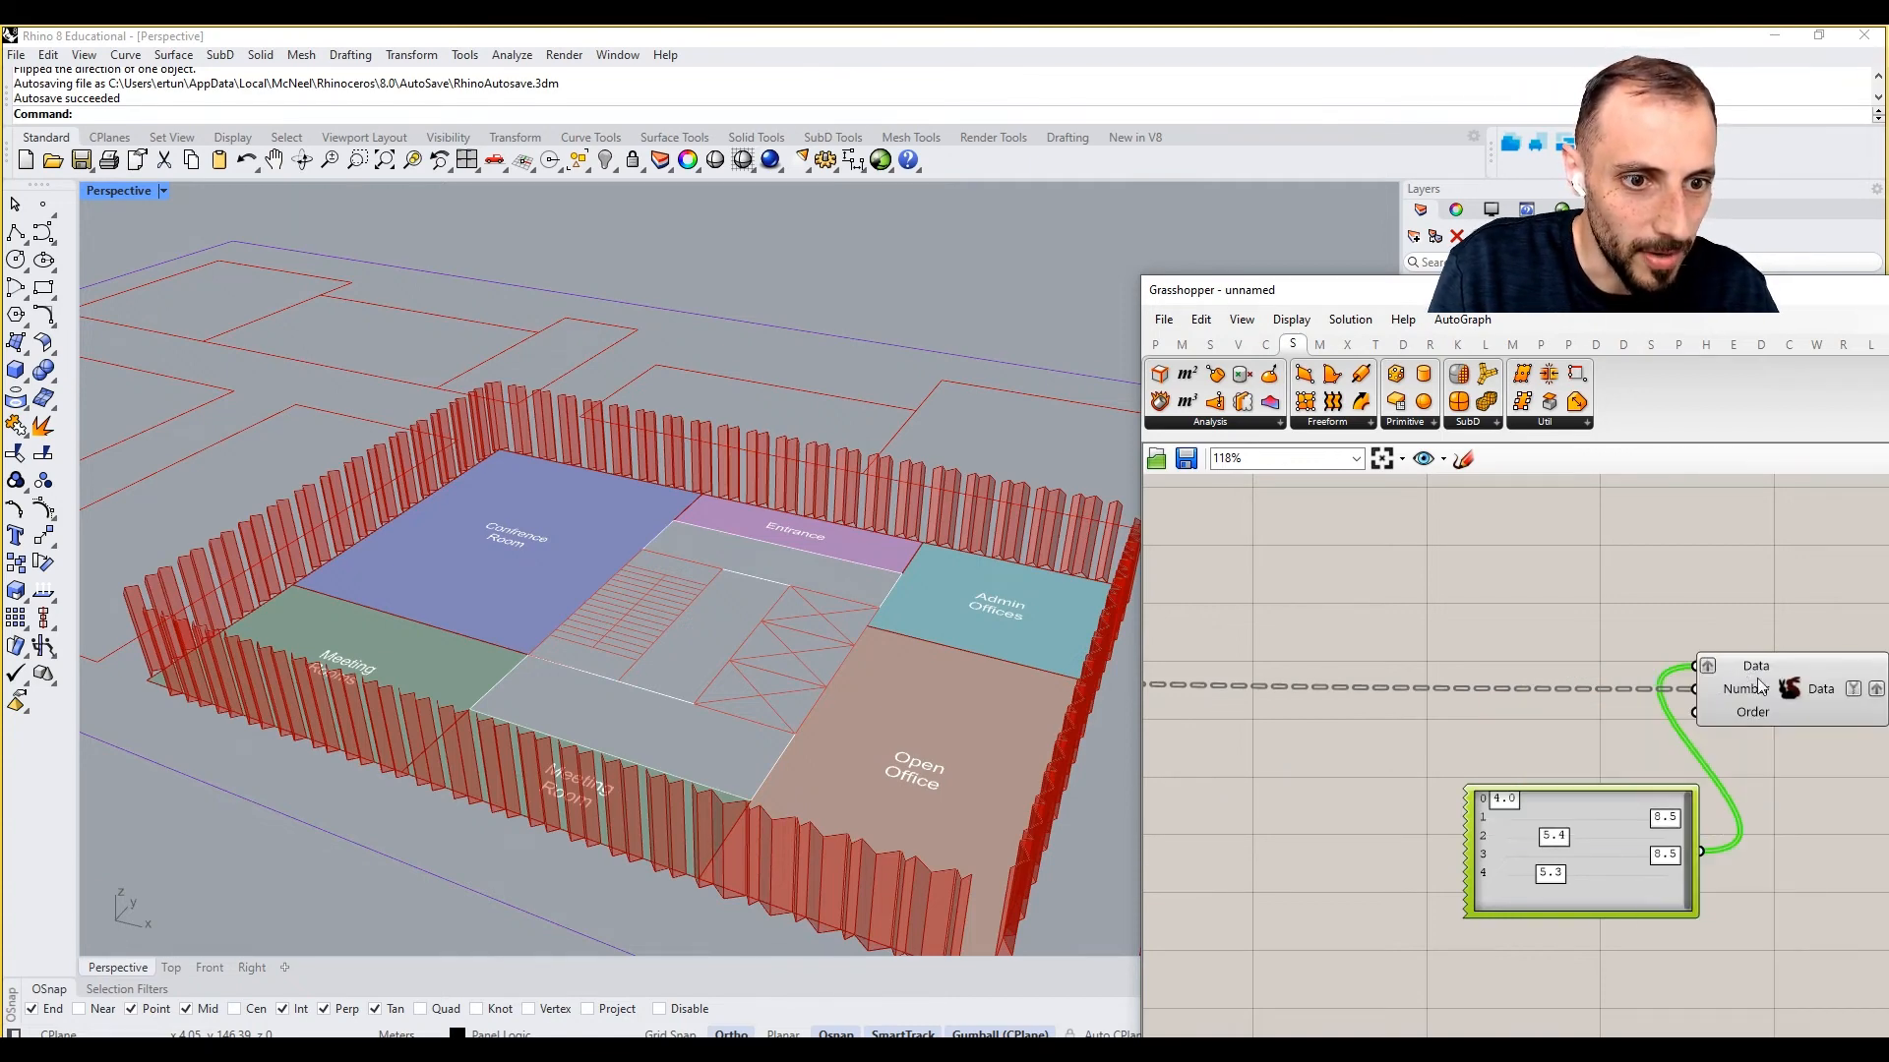
Step: Connect the room-height Duplicate Data output to the Unit Z factor of the upper facade extrusion
{"action": "scroll", "coordinate": [1613, 777], "scroll_direction": "down", "scroll_amount": 5}
{"action": "right_click_drag", "start_coordinate": [1617, 788], "coordinate": [1520, 891]}
{"action": "scroll", "coordinate": [1527, 835], "scroll_direction": "up", "scroll_amount": 3}
{"action": "left_click_drag", "start_coordinate": [1512, 885], "coordinate": [1545, 636]}
{"action": "scroll", "coordinate": [1558, 820], "scroll_direction": "down", "scroll_amount": 3}
{"action": "scroll", "coordinate": [1564, 626], "scroll_direction": "up", "scroll_amount": 4}
{"action": "right_click_drag", "start_coordinate": [1558, 855], "coordinate": [1547, 734]}
{"action": "scroll", "coordinate": [1547, 735], "scroll_direction": "down", "scroll_amount": 5}
{"action": "scroll", "coordinate": [1552, 868], "scroll_direction": "up", "scroll_amount": 4}
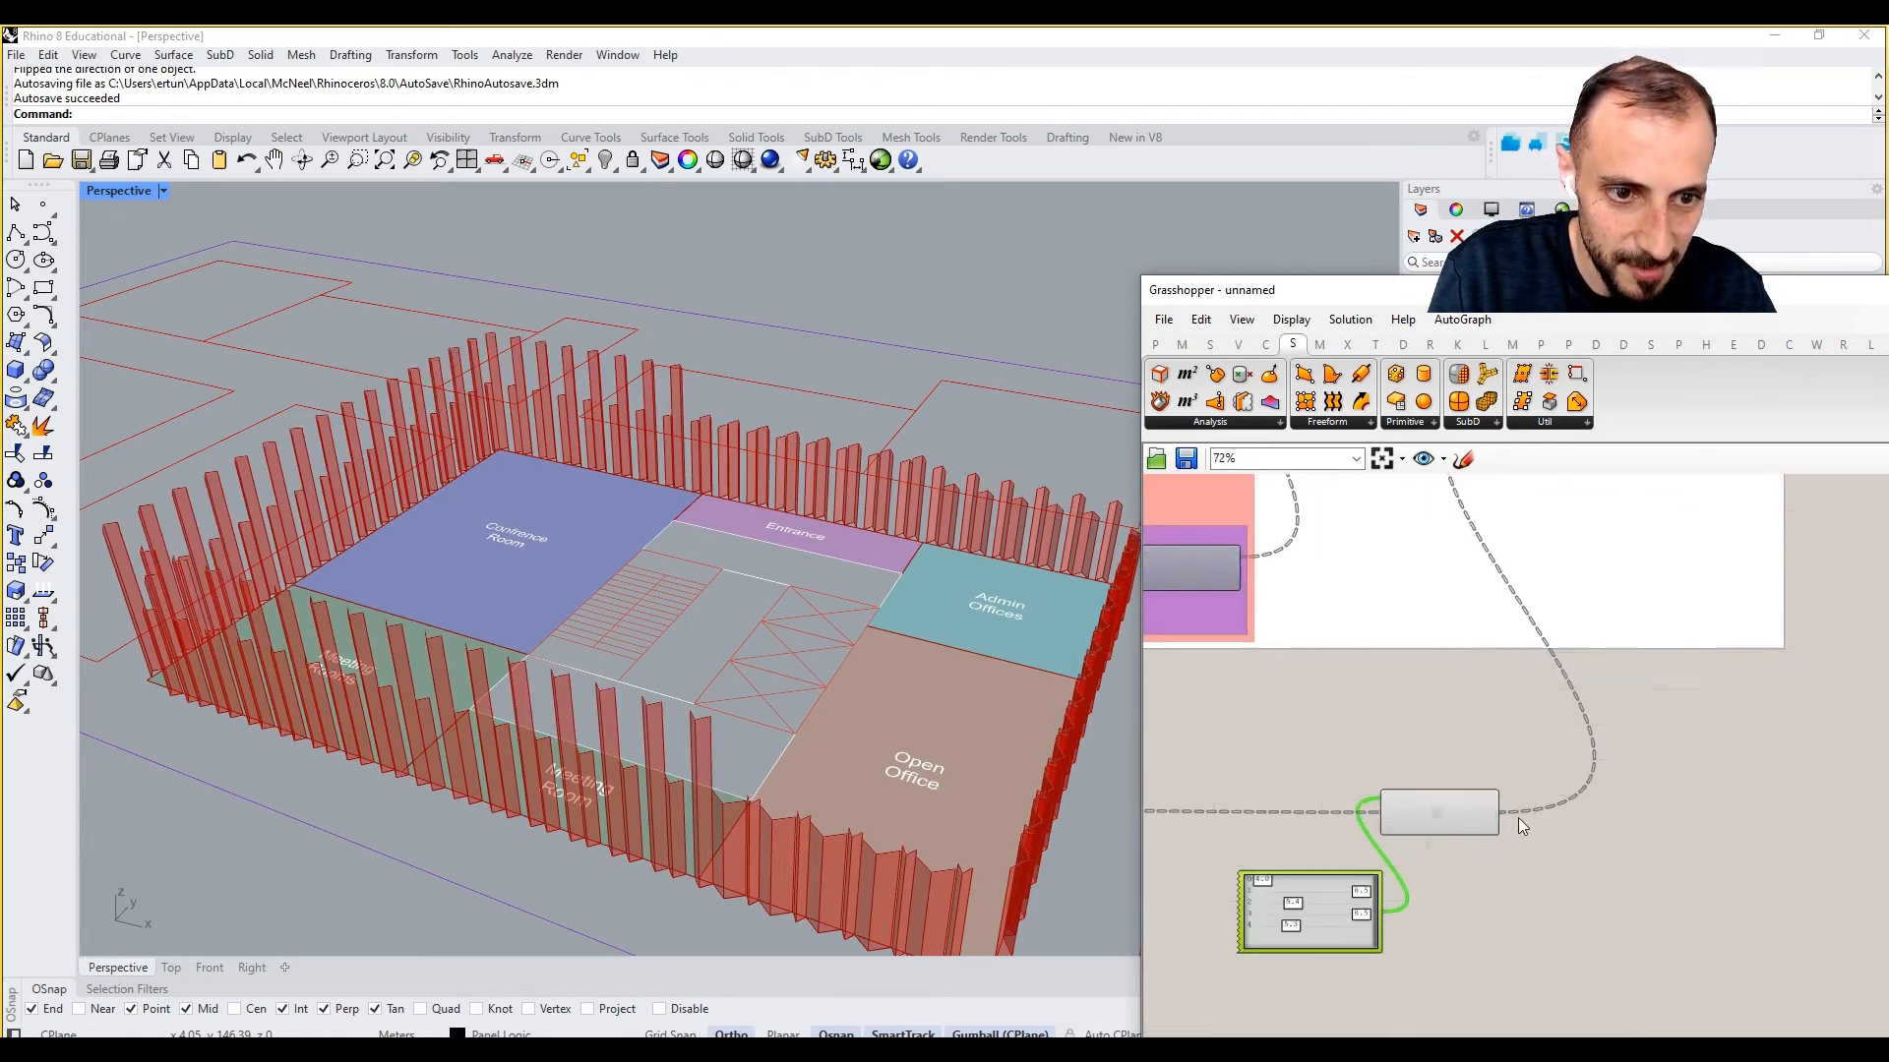
Step: Connect the room-height data to the Unit Z factor of the lower facade extrusion and delete its height number slider
{"action": "scroll", "coordinate": [1524, 811], "scroll_direction": "down", "scroll_amount": 4}
{"action": "left_click_drag", "start_coordinate": [1513, 812], "coordinate": [1496, 946]}
{"action": "scroll", "coordinate": [1522, 966], "scroll_direction": "up", "scroll_amount": 7}
{"action": "left_click", "coordinate": [1511, 997]}
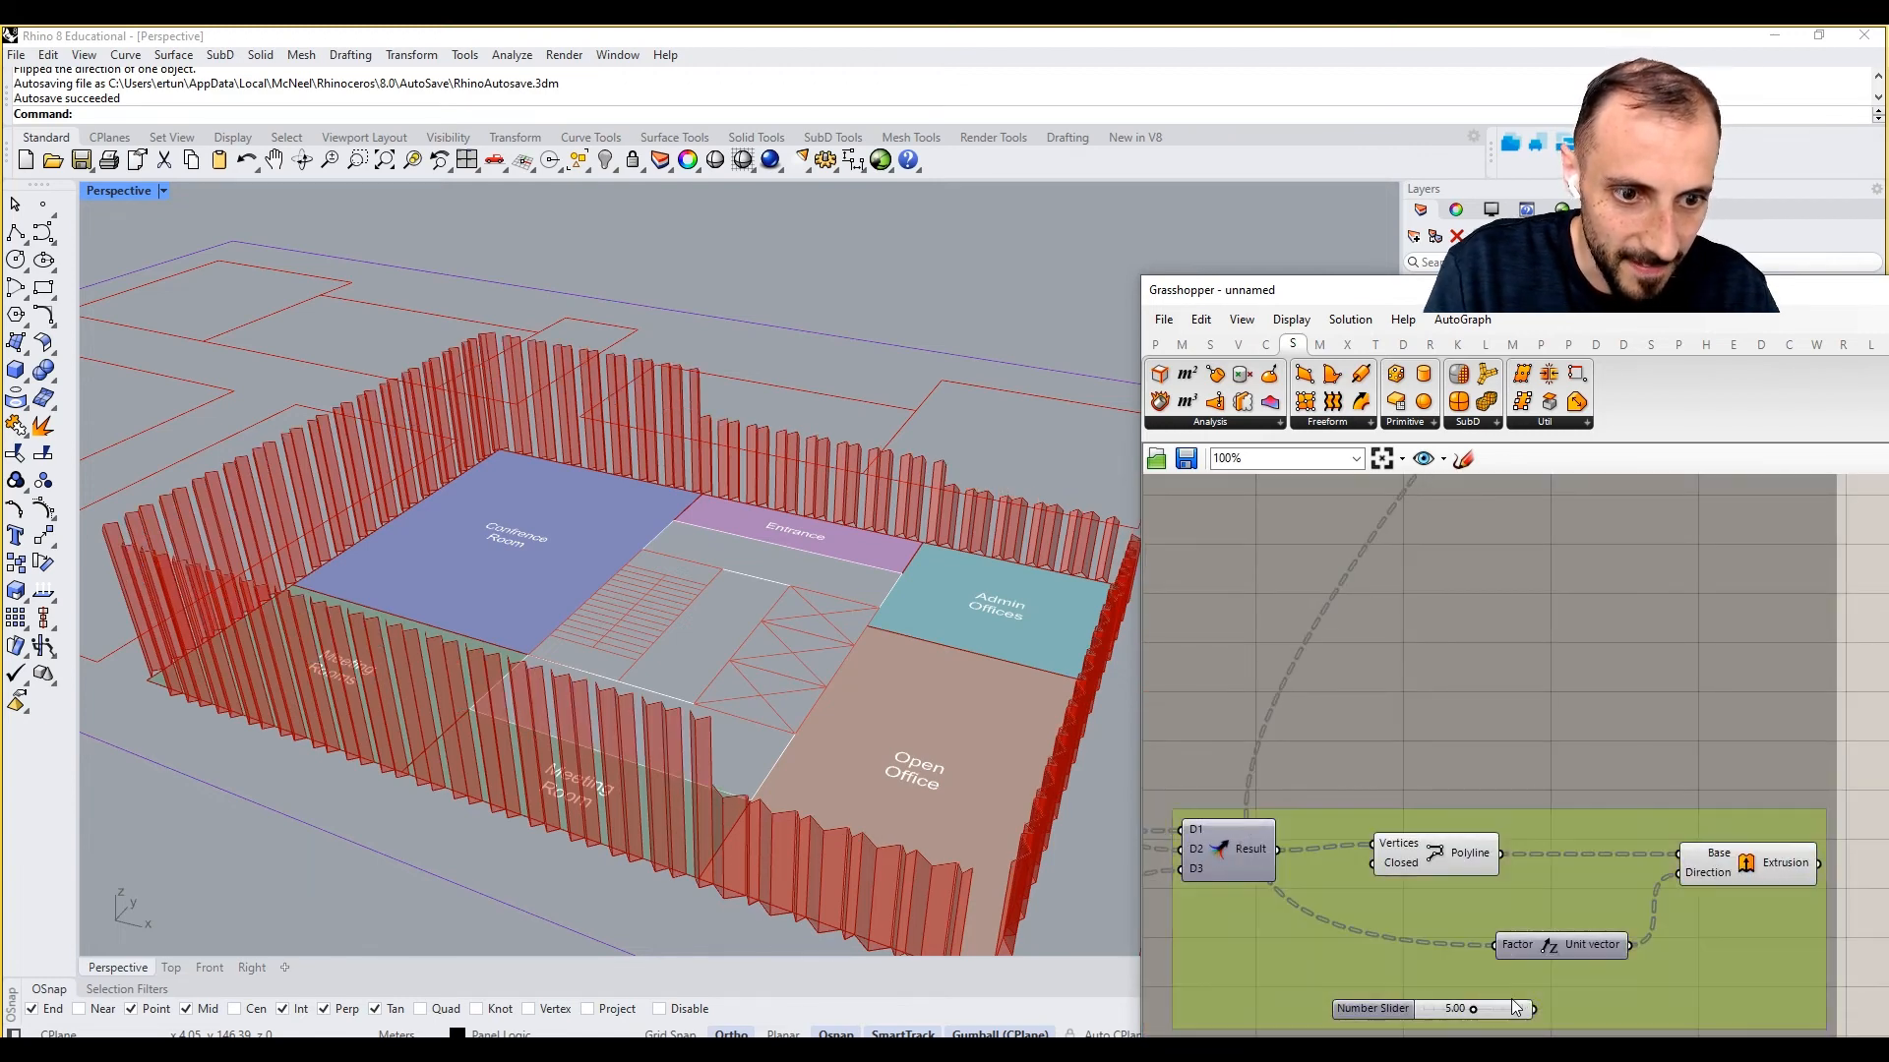
{"action": "left_click", "coordinate": [1511, 1005]}
{"action": "key", "text": "Delete"}
Step: Tidy the canvas by spacing out the Duplicate Data components, the room slider groups and the curve parameters feeding them
{"action": "scroll", "coordinate": [1512, 945], "scroll_direction": "down", "scroll_amount": 4}
{"action": "right_click_drag", "start_coordinate": [1490, 549], "coordinate": [1687, 590]}
{"action": "scroll", "coordinate": [1500, 681], "scroll_direction": "up", "scroll_amount": 2}
{"action": "scroll", "coordinate": [1687, 590], "scroll_direction": "down", "scroll_amount": 3}
{"action": "scroll", "coordinate": [1690, 692], "scroll_direction": "down", "scroll_amount": 3}
{"action": "right_click_drag", "start_coordinate": [1550, 655], "coordinate": [1611, 707]}
{"action": "scroll", "coordinate": [1448, 645], "scroll_direction": "up", "scroll_amount": 3}
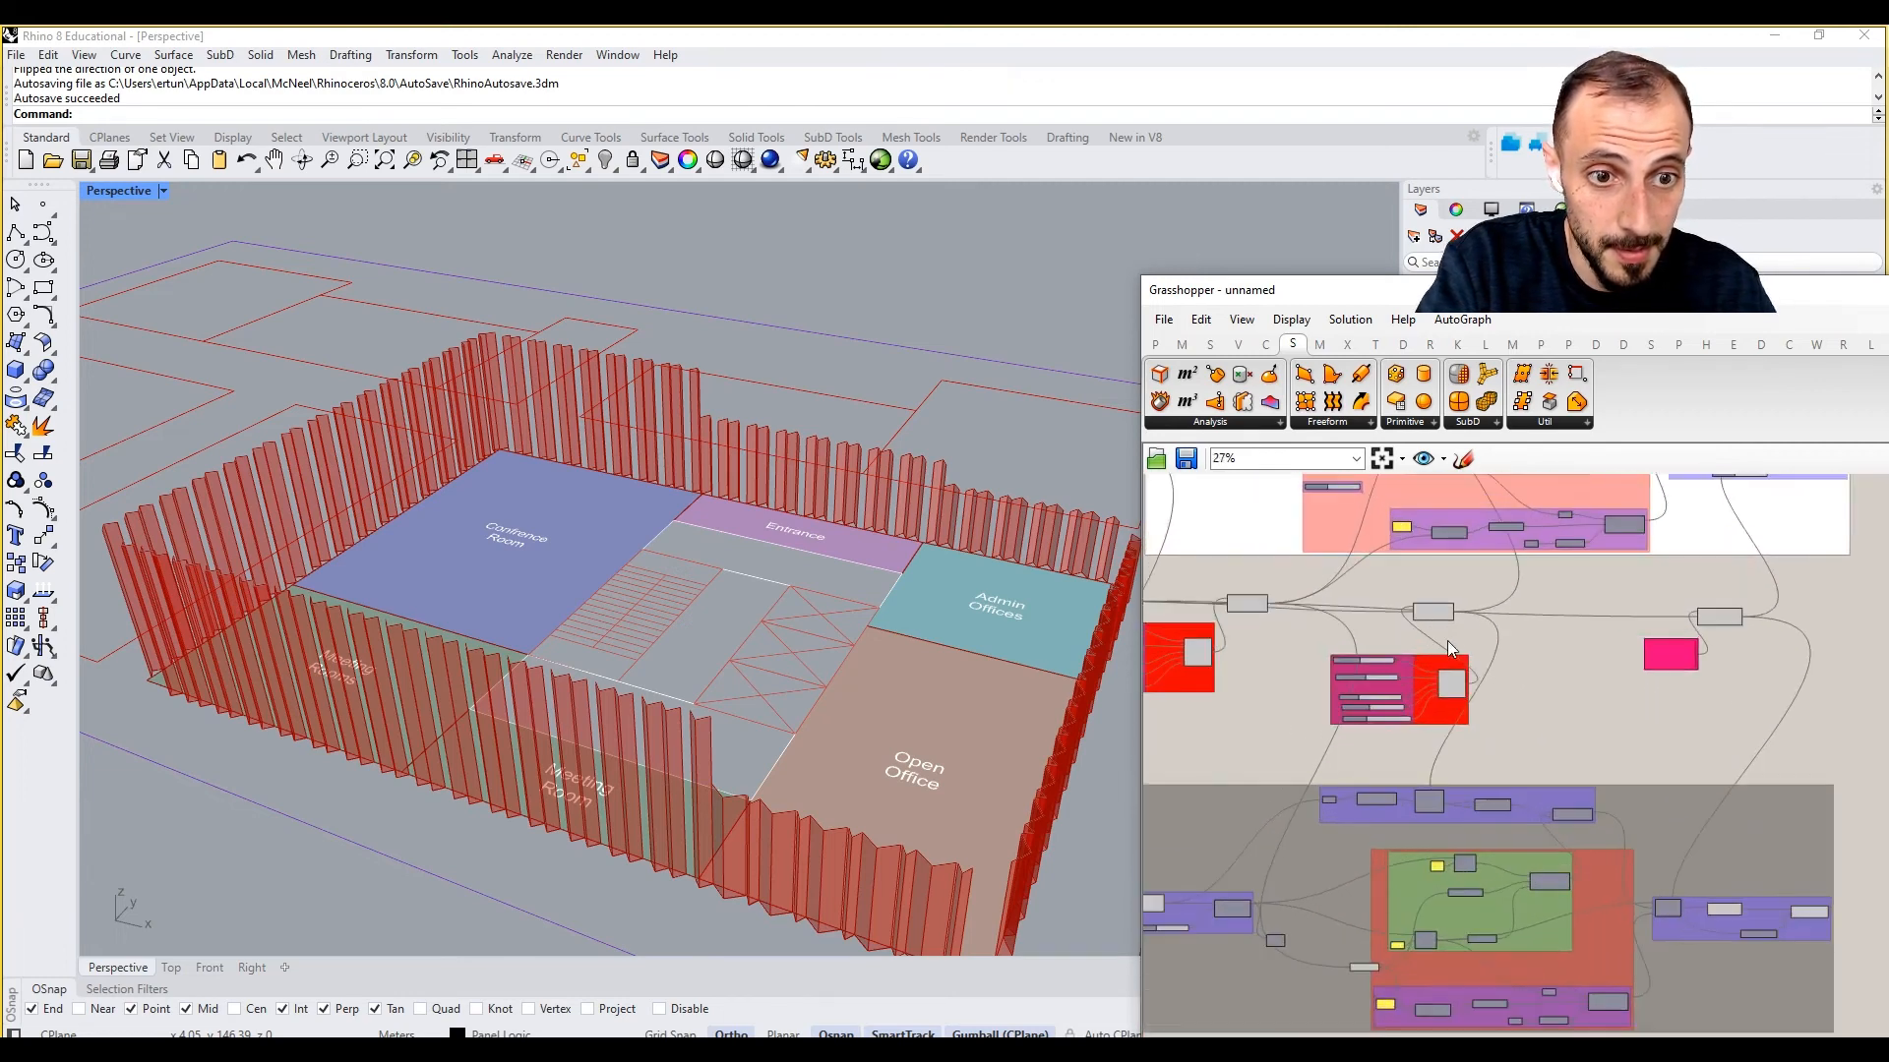
{"action": "left_click_drag", "start_coordinate": [1428, 672], "coordinate": [1483, 615]}
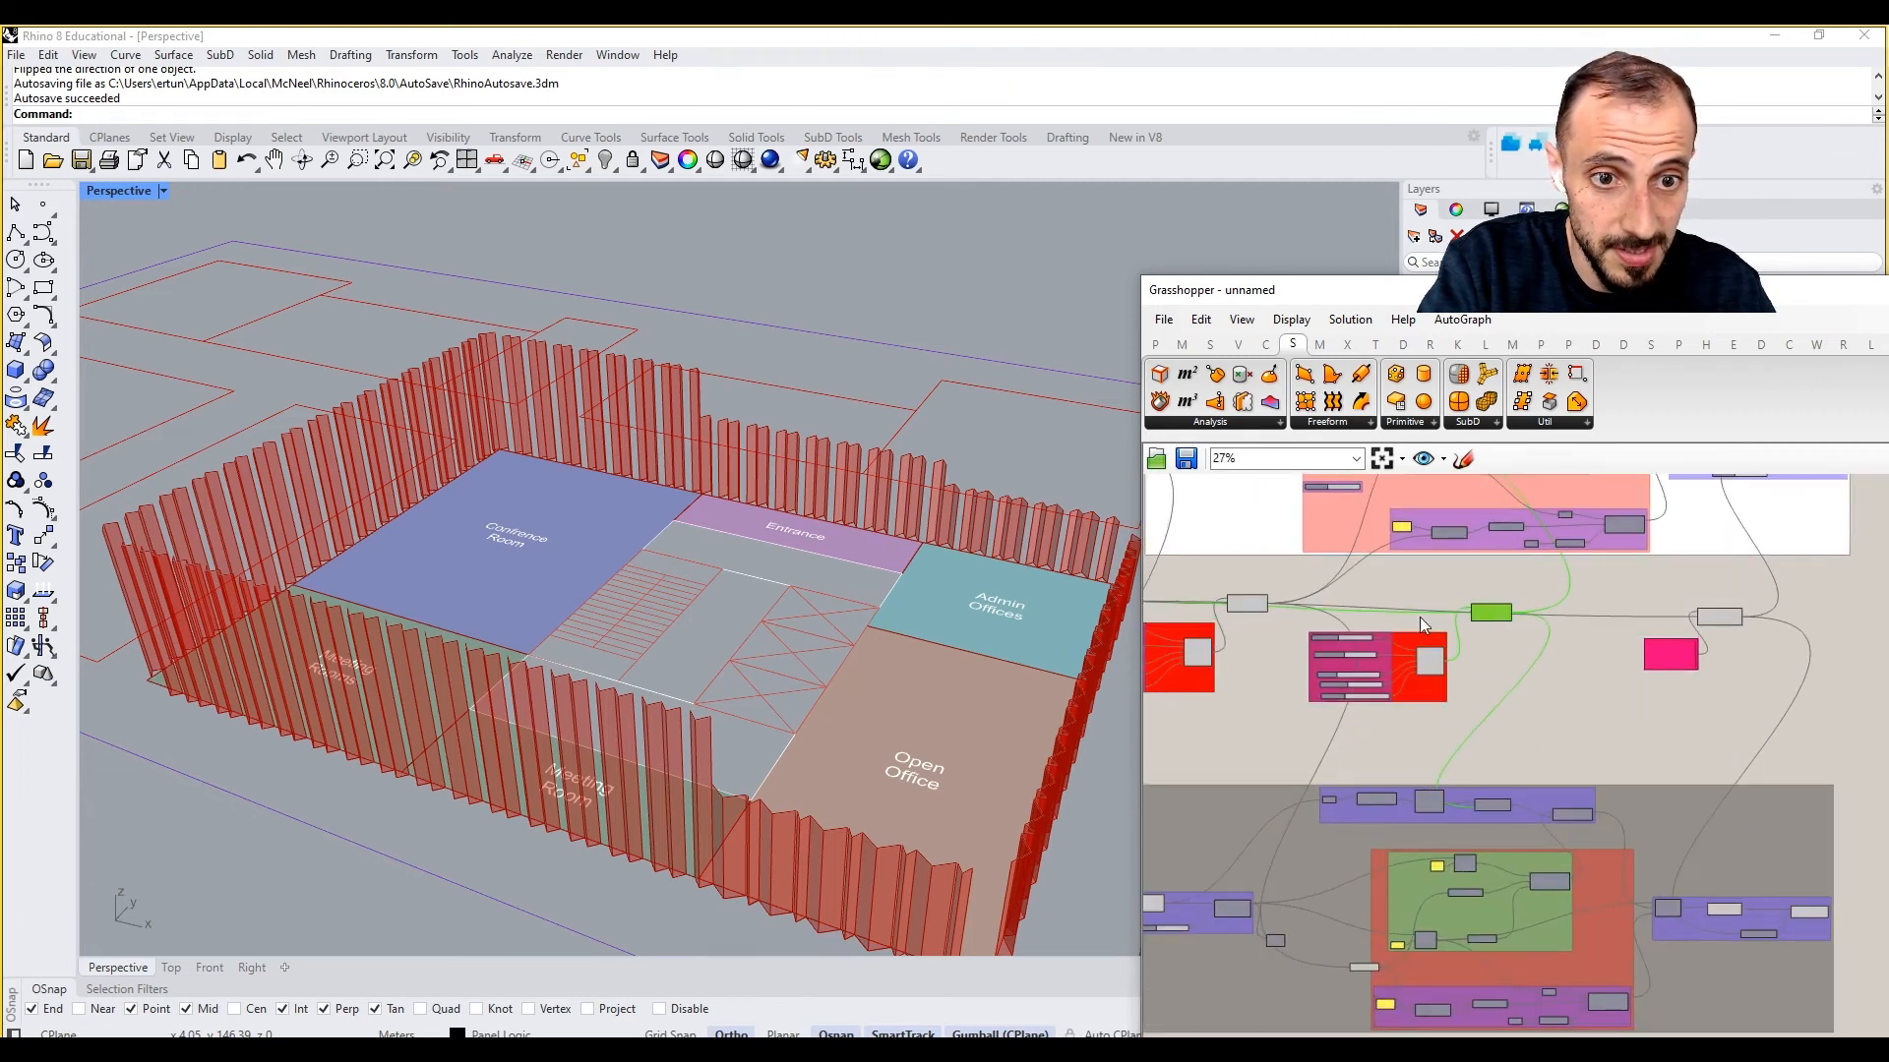
{"action": "right_click_drag", "start_coordinate": [1280, 617], "coordinate": [1408, 628]}
{"action": "left_click_drag", "start_coordinate": [1365, 615], "coordinate": [1393, 618]}
{"action": "right_click_drag", "start_coordinate": [1241, 610], "coordinate": [1283, 608]}
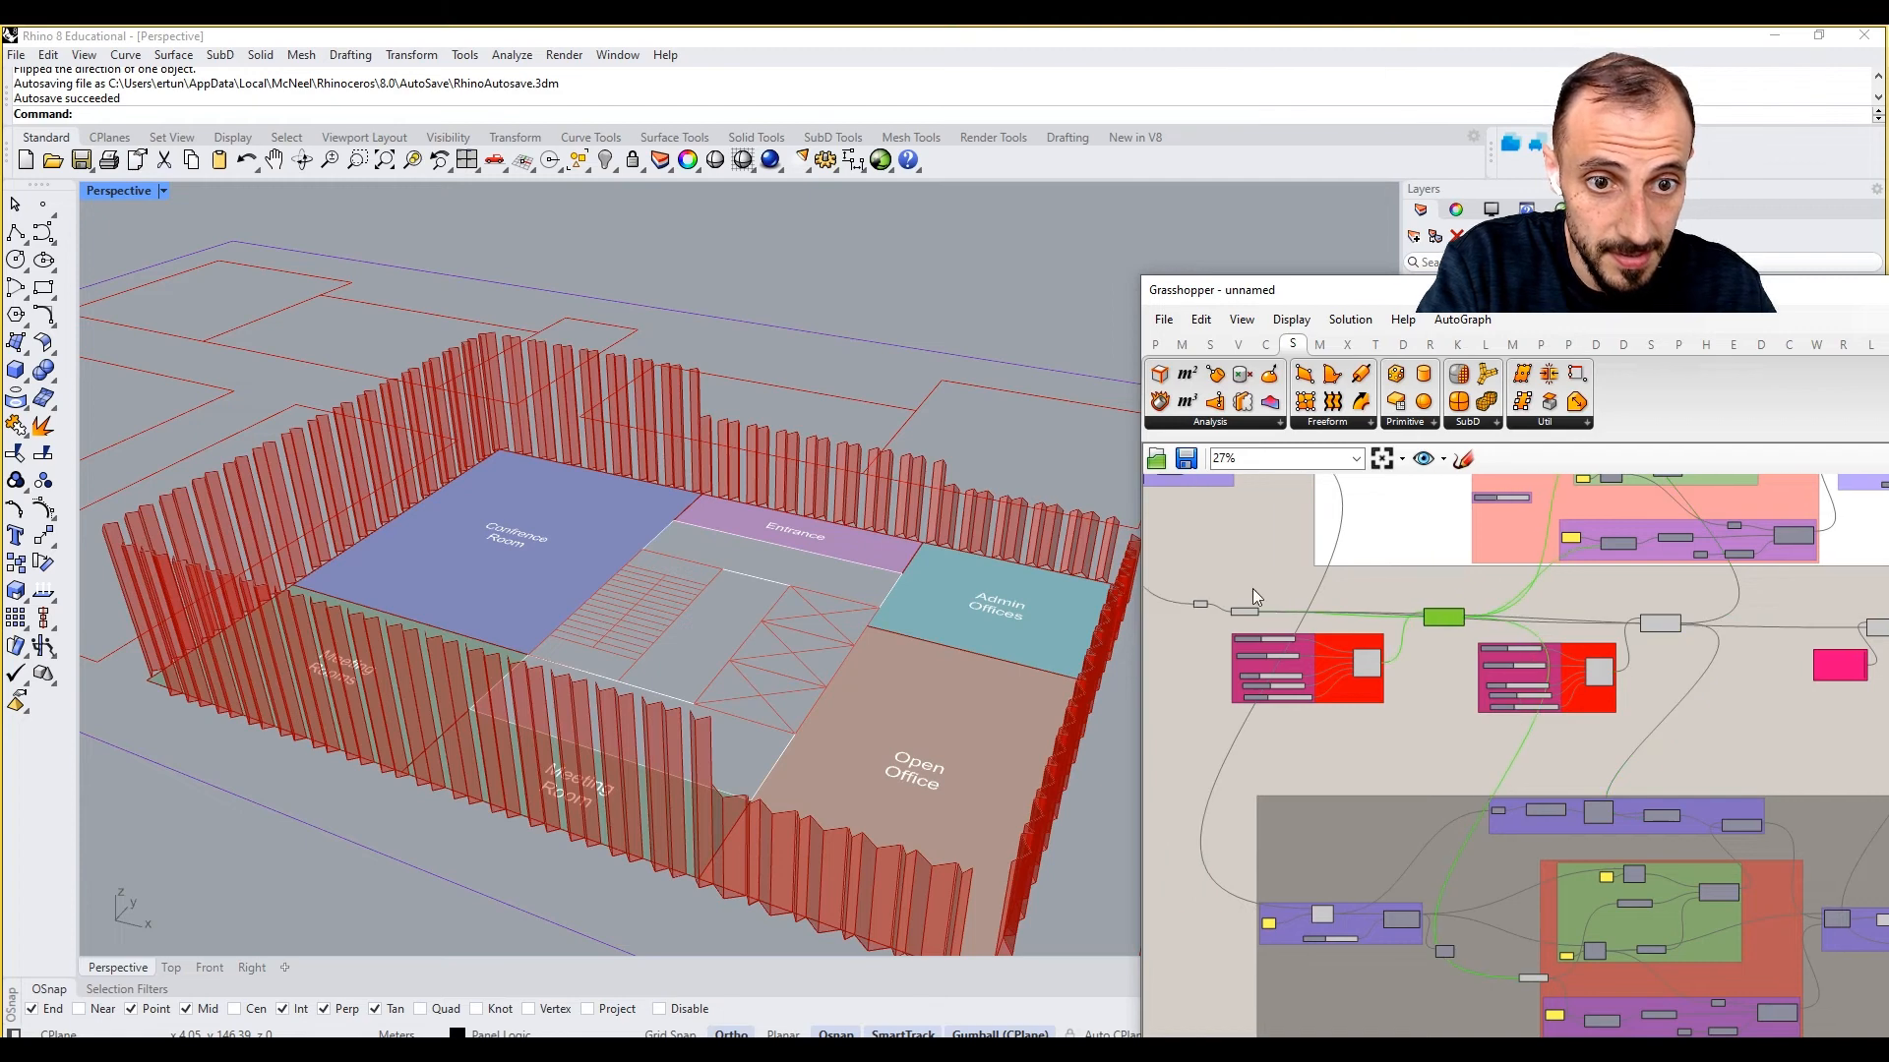
{"action": "left_click_drag", "start_coordinate": [1255, 588], "coordinate": [1194, 612]}
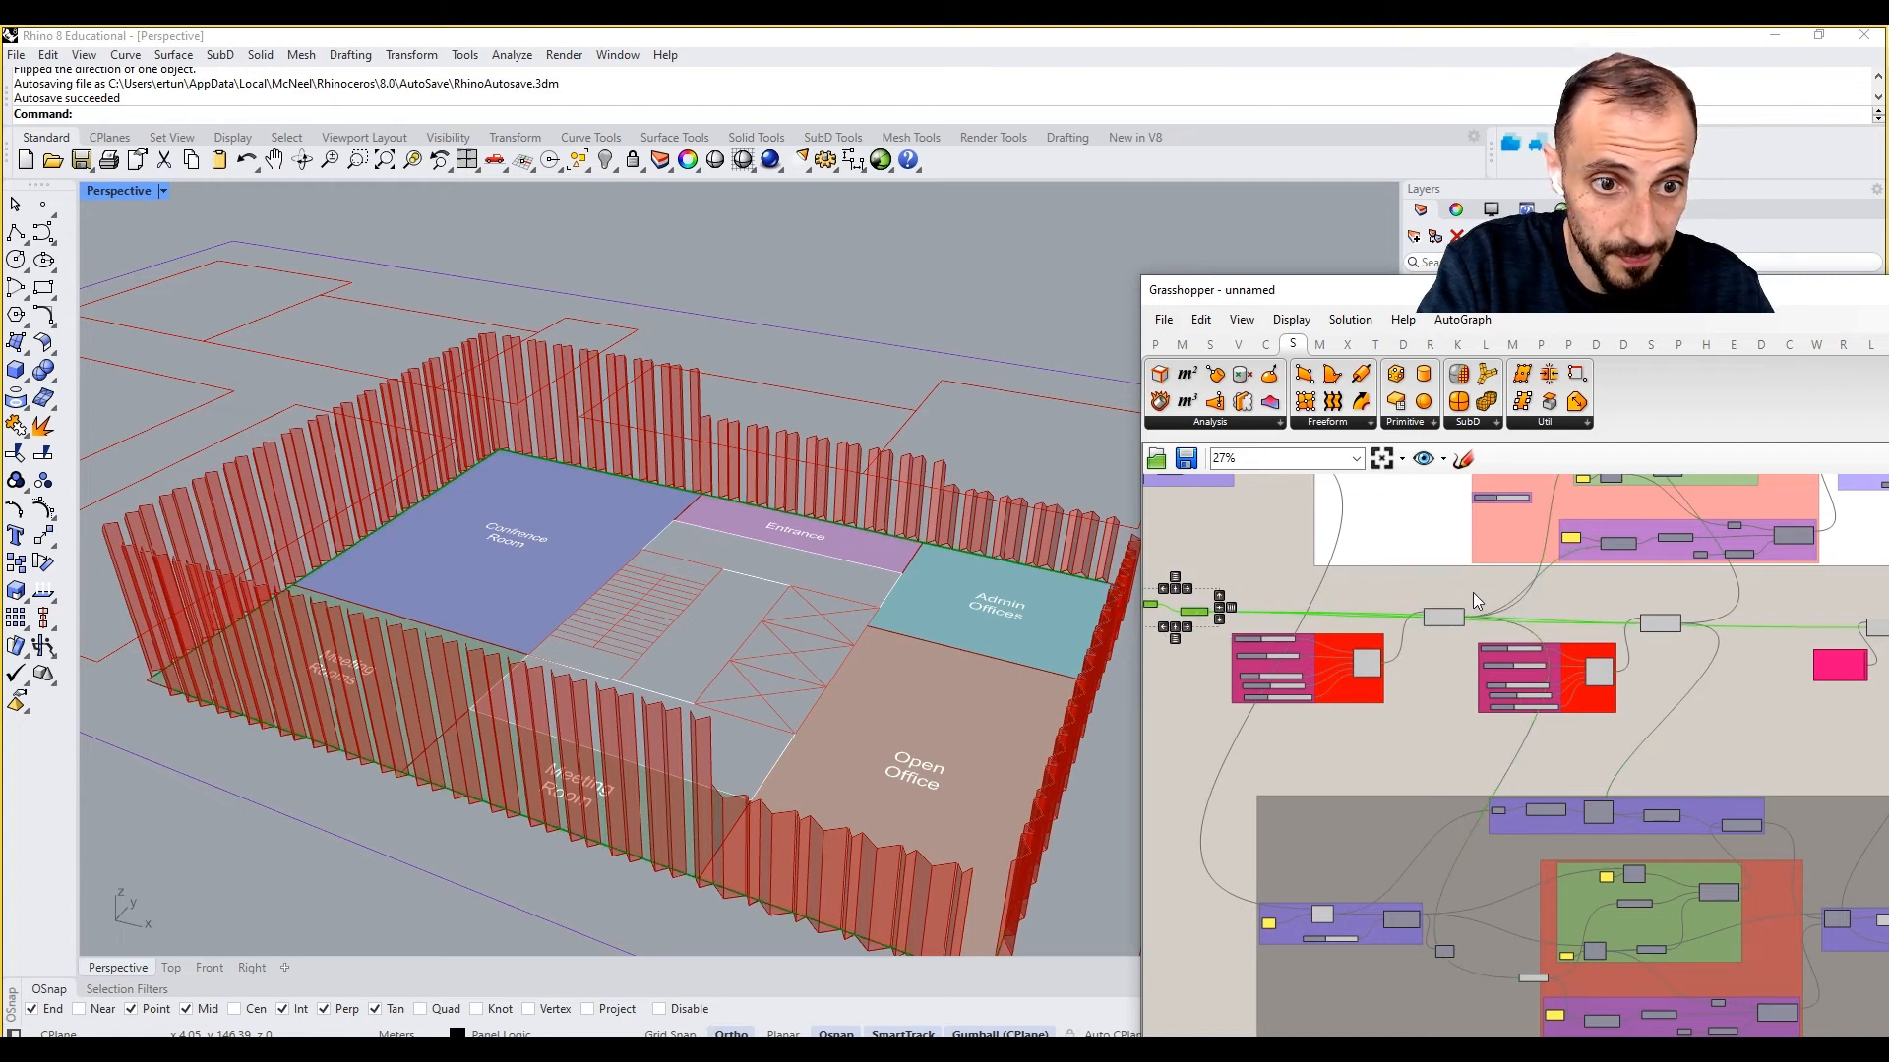
Step: Group the rotation room sliders and Entwine with their Duplicate Data component
{"action": "left_click_drag", "start_coordinate": [1473, 594], "coordinate": [1220, 727]}
{"action": "right_click", "coordinate": [1285, 728]}
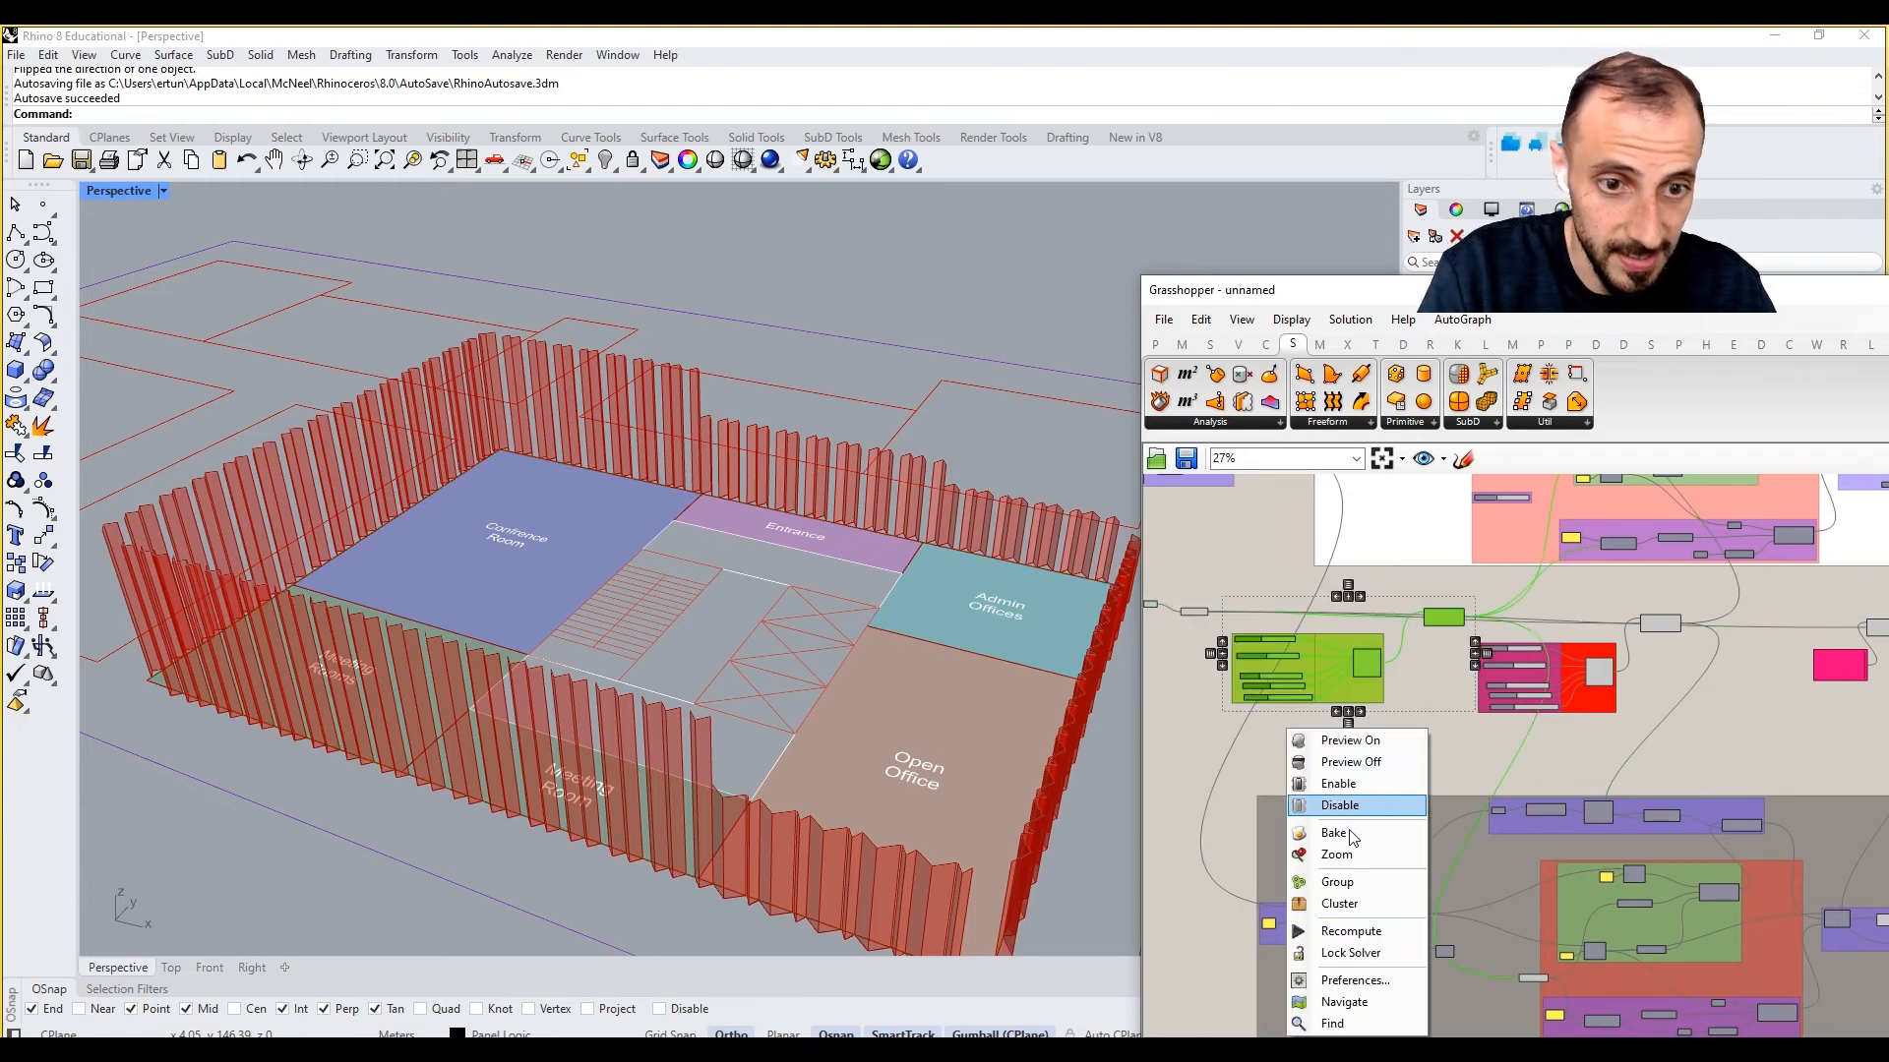
{"action": "left_click", "coordinate": [1364, 884]}
Step: Reposition the amplitude room sliders and group them with their Entwine and Duplicate Data component
{"action": "left_click_drag", "start_coordinate": [1562, 688], "coordinate": [1571, 676]}
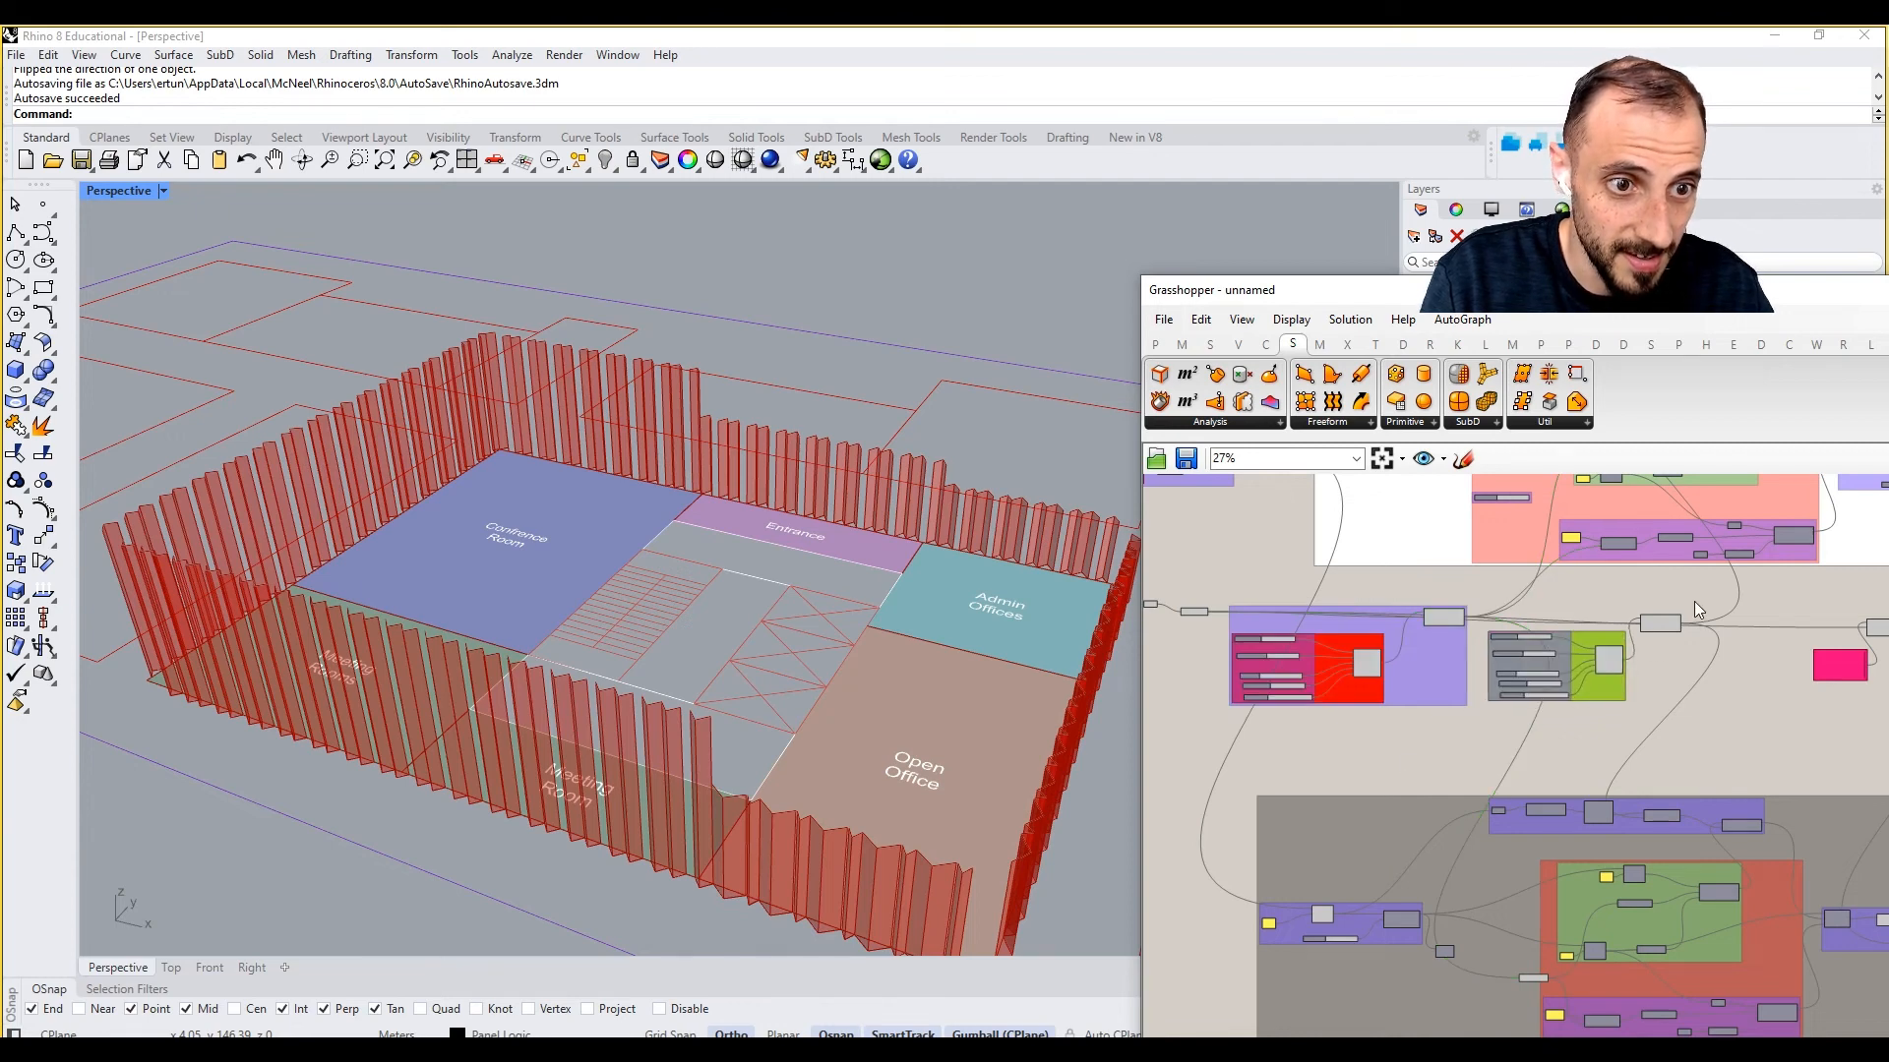
{"action": "left_click_drag", "start_coordinate": [1695, 603], "coordinate": [1486, 728]}
{"action": "right_click", "coordinate": [1493, 733]}
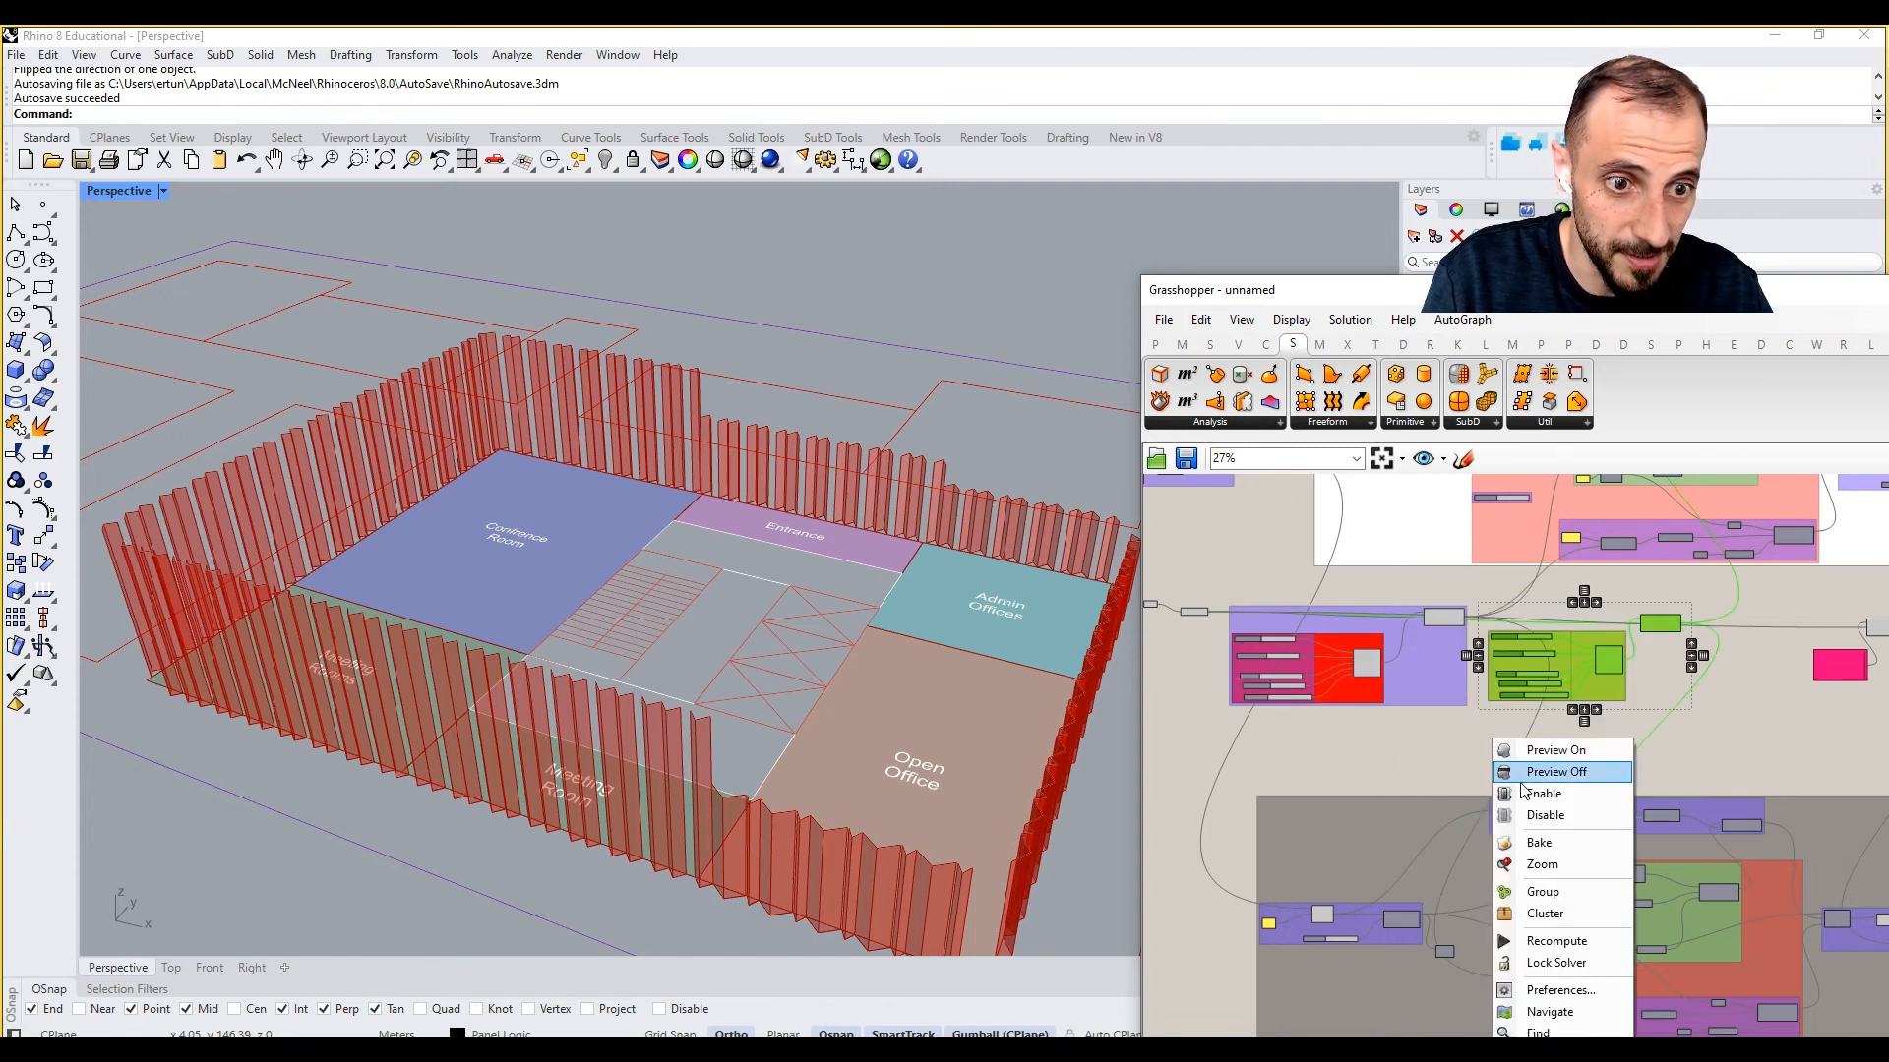
{"action": "left_click", "coordinate": [1540, 890]}
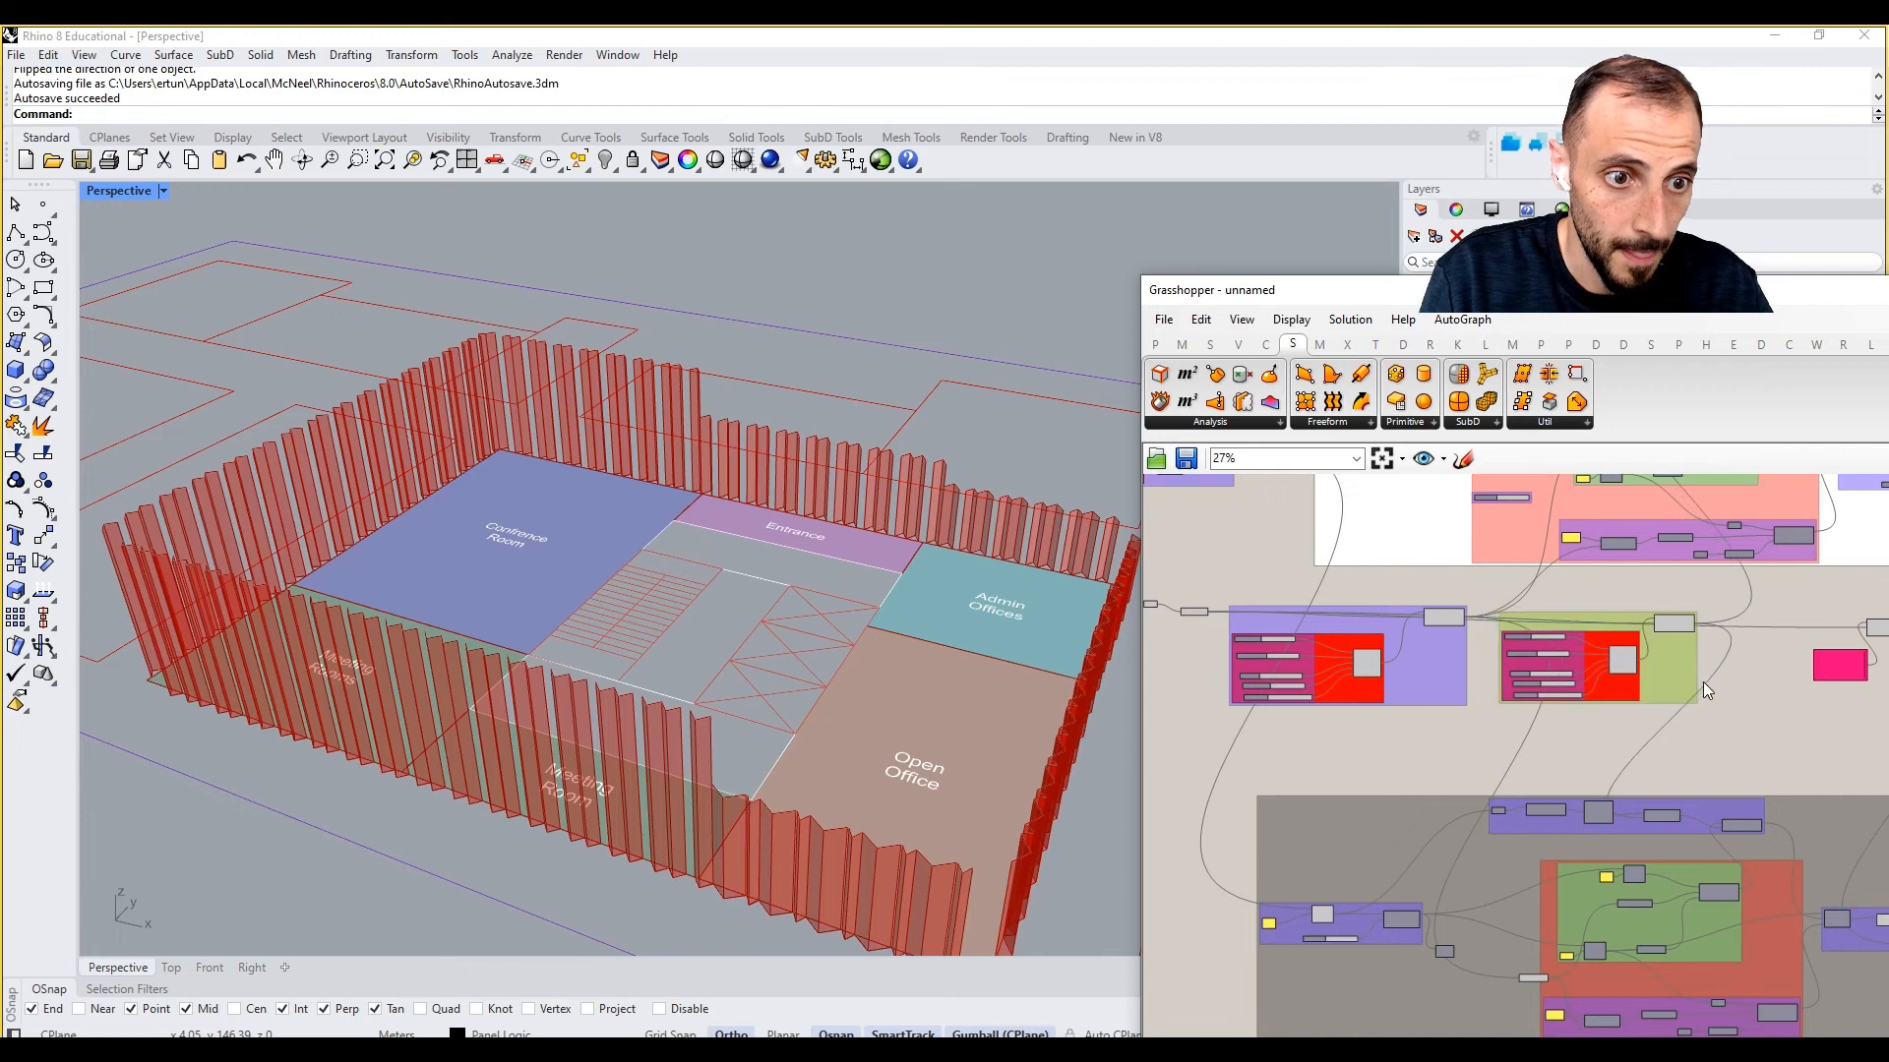
Step: Group the copied room-height gene pool with its Duplicate Data component
{"action": "right_click_drag", "start_coordinate": [1702, 682], "coordinate": [1501, 721]}
{"action": "left_click_drag", "start_coordinate": [1781, 635], "coordinate": [1583, 740]}
{"action": "right_click", "coordinate": [1582, 738]}
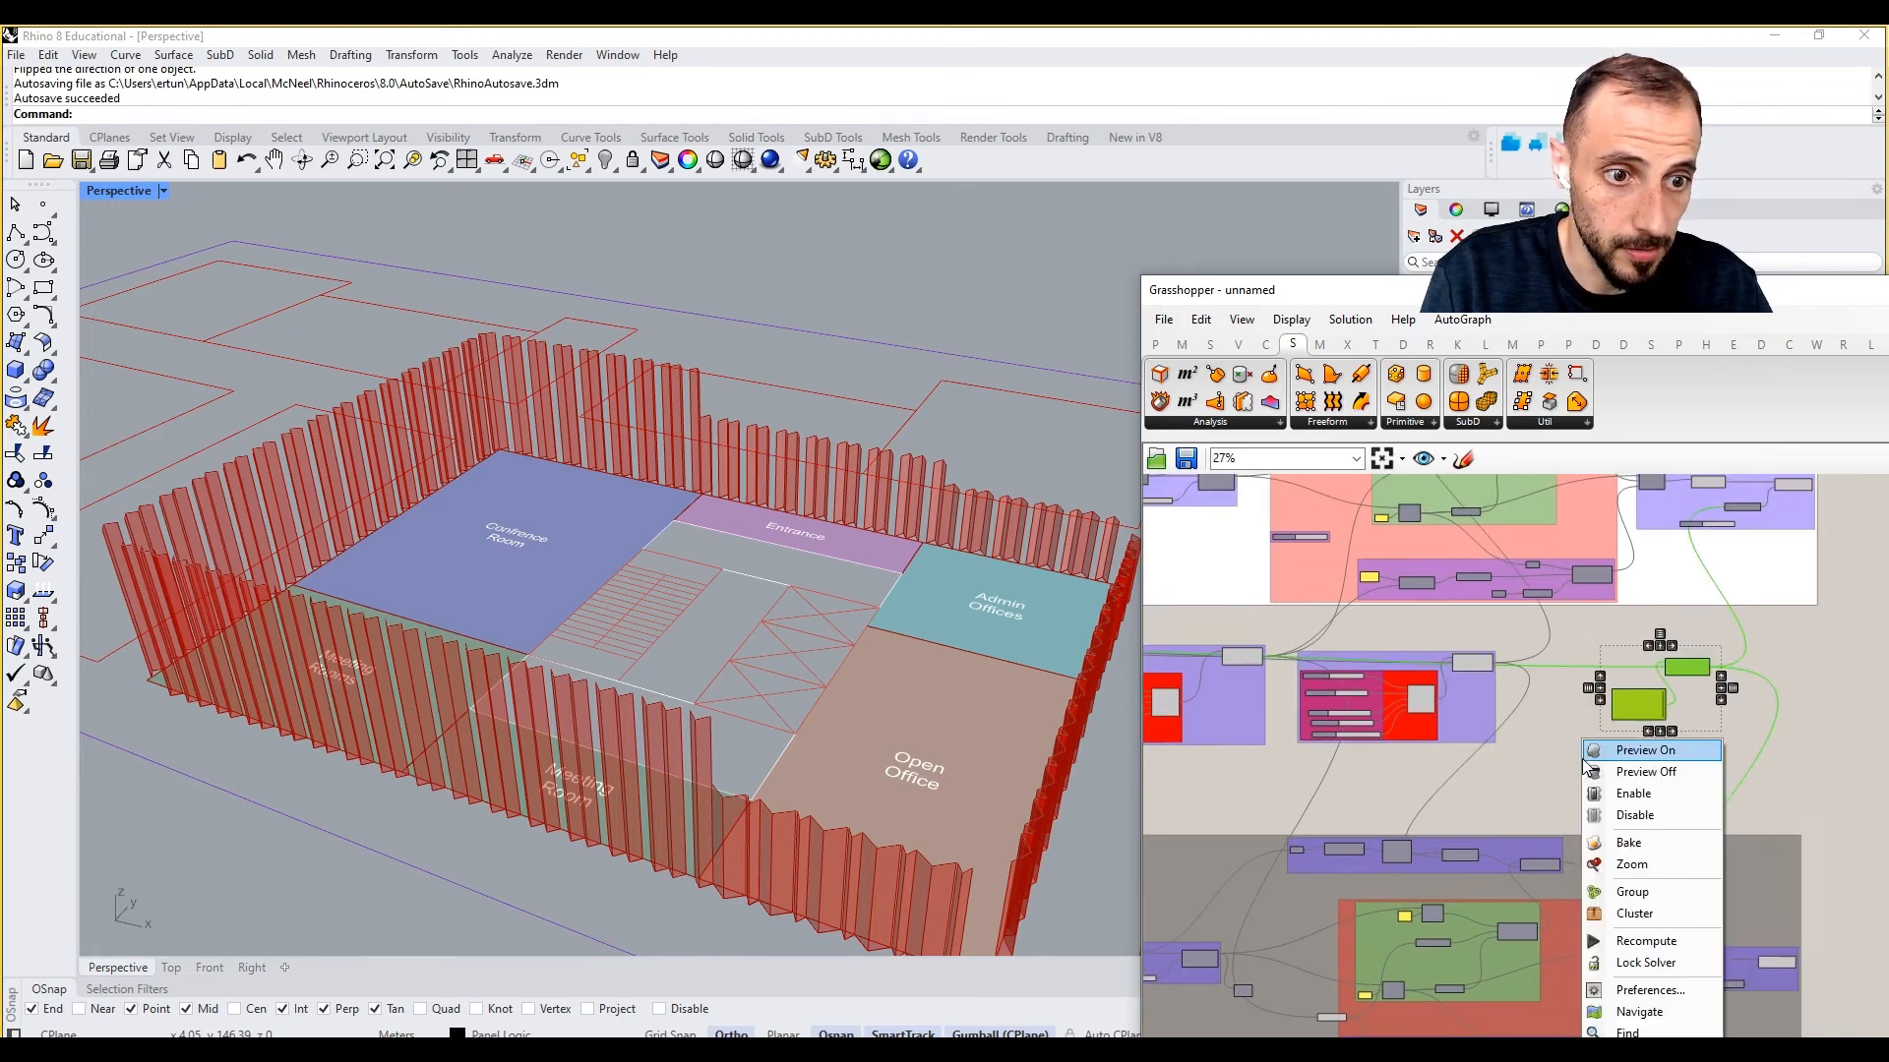
{"action": "left_click", "coordinate": [1611, 889]}
{"action": "left_click", "coordinate": [1655, 738]}
Step: Delete the unused height number slider below the Unit Z component of the upper facade extrusion
{"action": "right_click_drag", "start_coordinate": [1731, 600], "coordinate": [1597, 675]}
{"action": "scroll", "coordinate": [1604, 590], "scroll_direction": "up", "scroll_amount": 5}
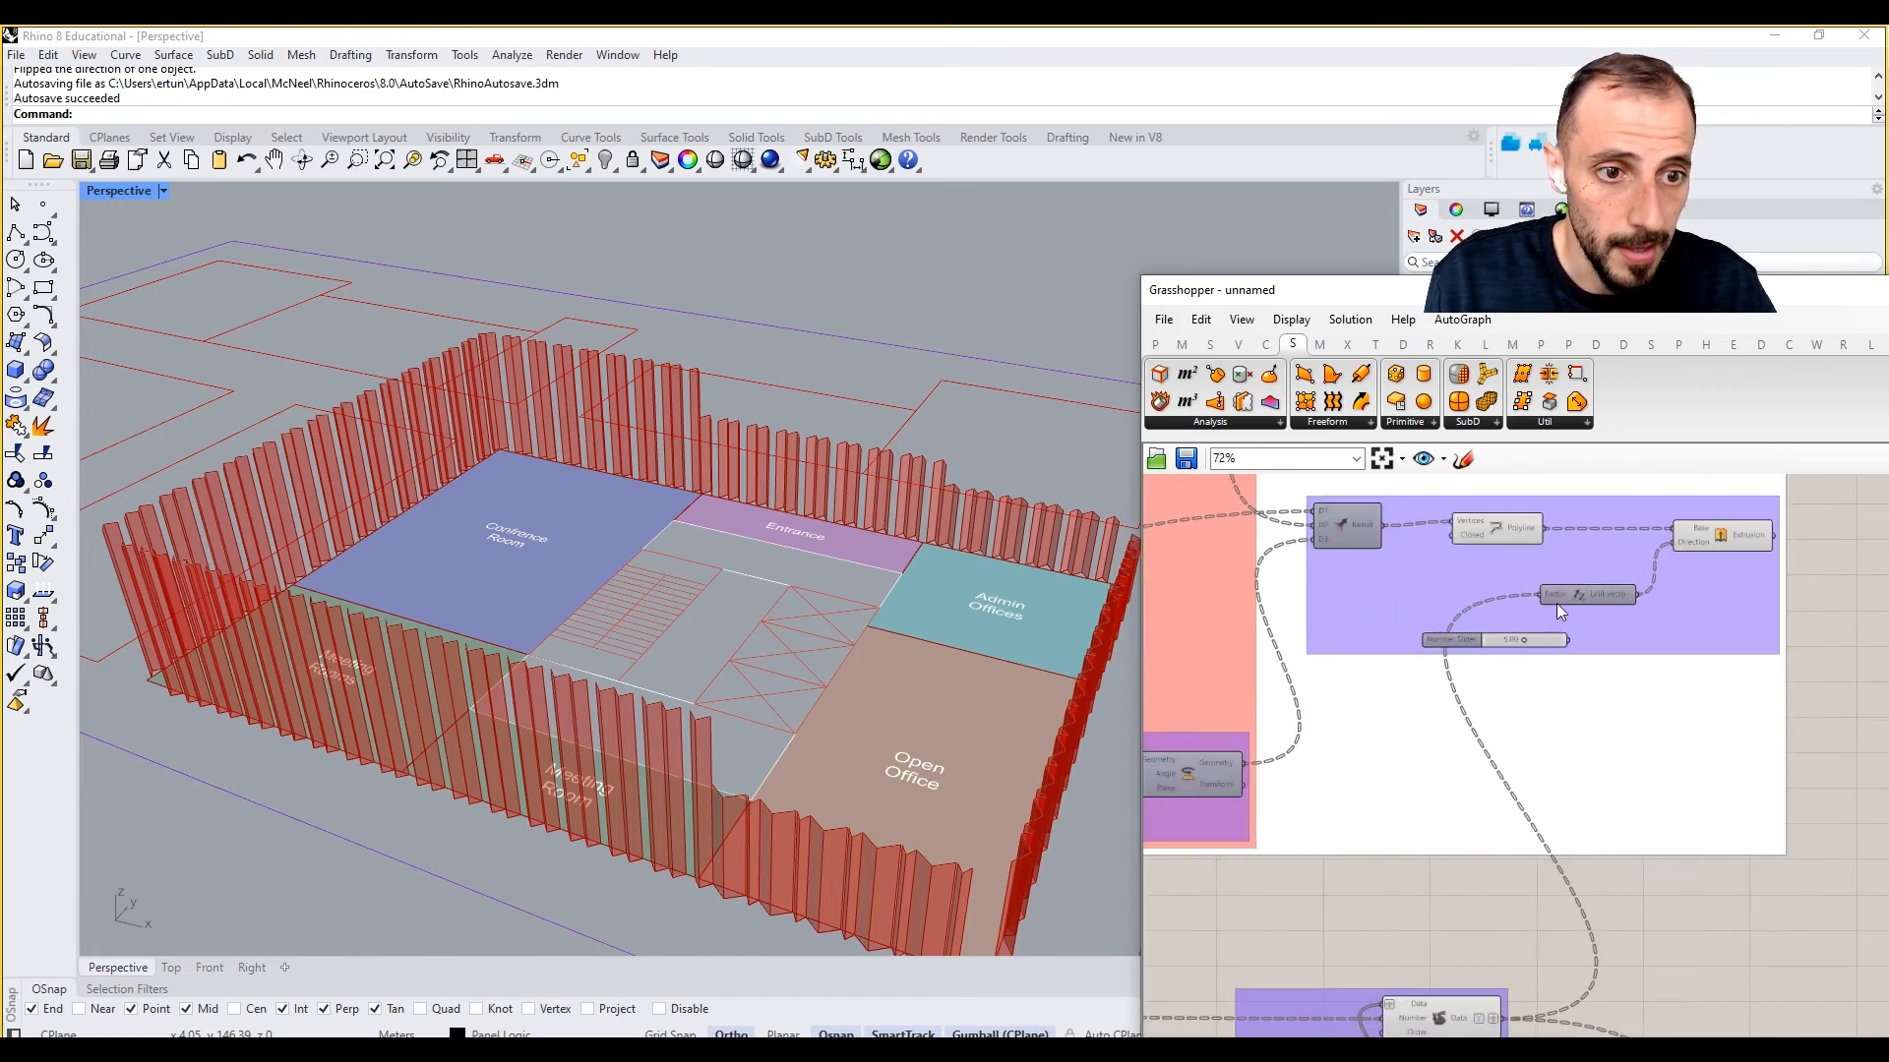
{"action": "scroll", "coordinate": [1535, 630], "scroll_direction": "up", "scroll_amount": 2}
{"action": "left_click", "coordinate": [1542, 653]}
{"action": "key", "text": "Delete"}
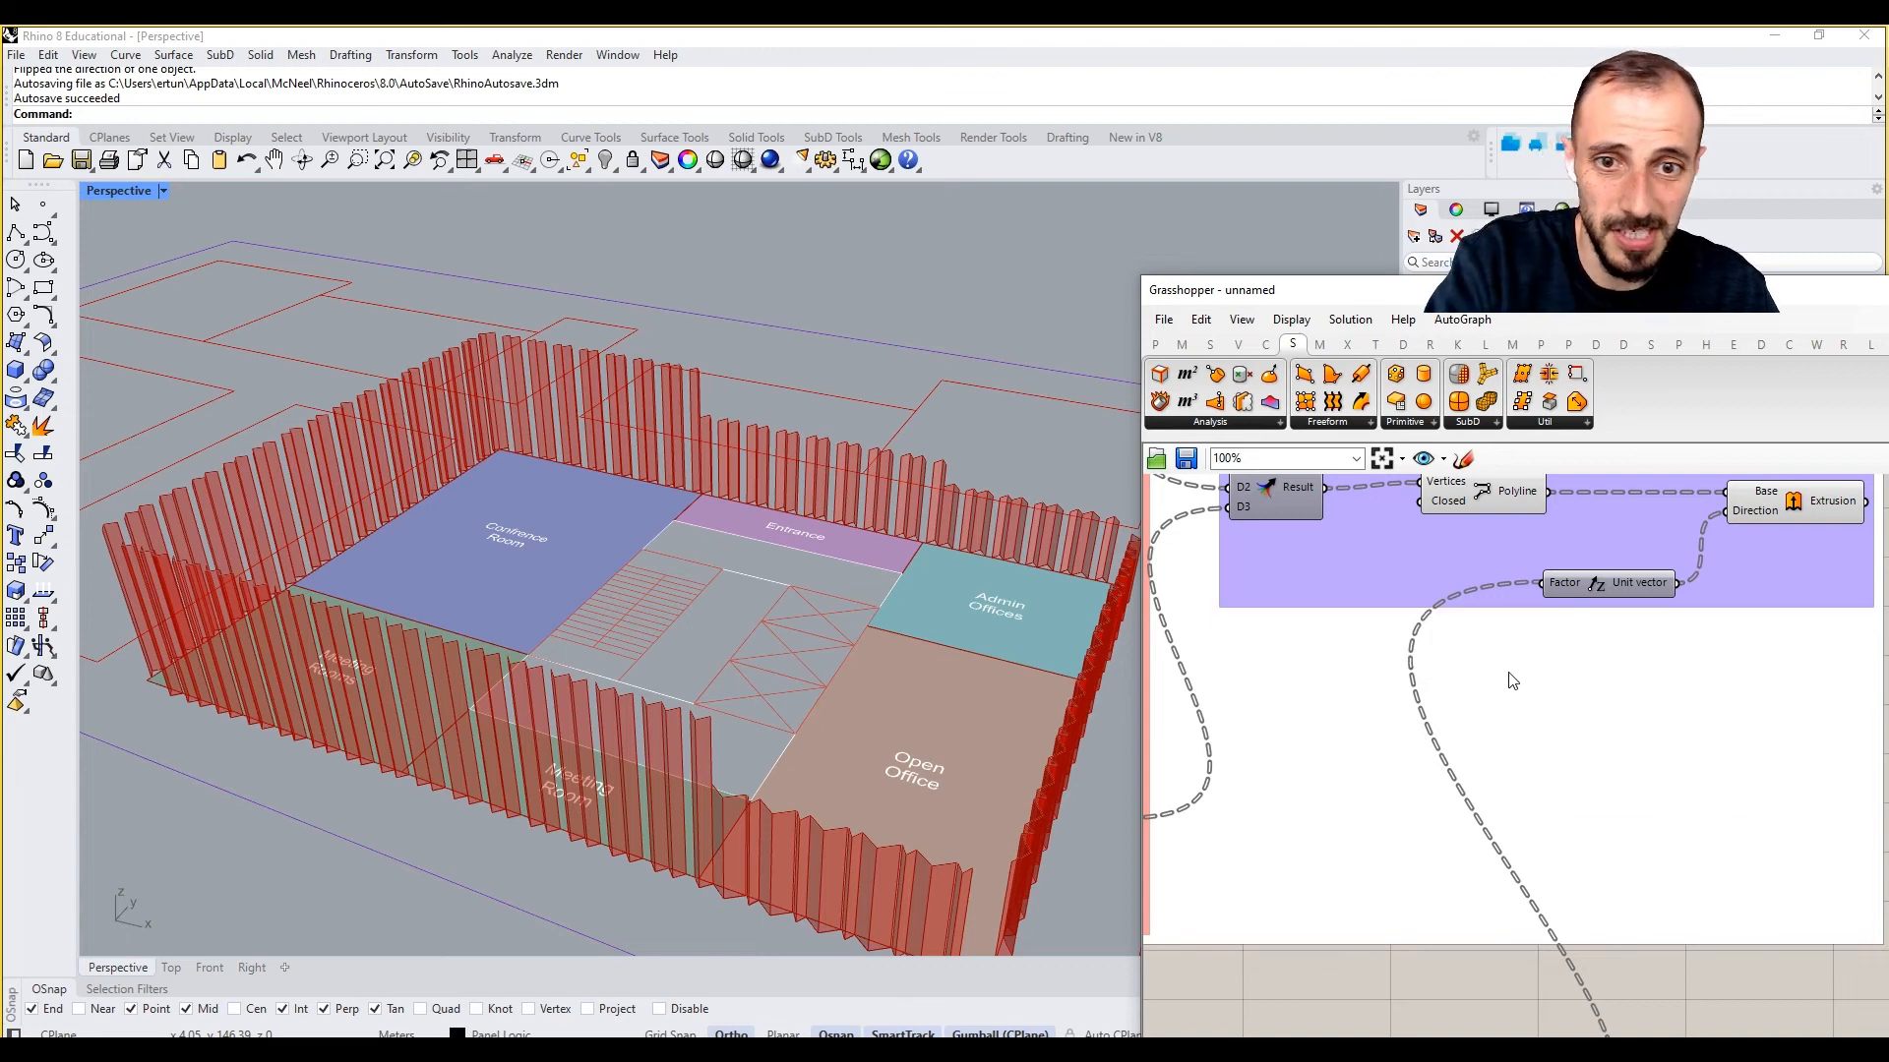
Step: Add a Number parameter fed by the original room-extrusion gene pool and graft its data
{"action": "scroll", "coordinate": [1486, 765], "scroll_direction": "down", "scroll_amount": 4}
{"action": "scroll", "coordinate": [1445, 842], "scroll_direction": "up", "scroll_amount": 4}
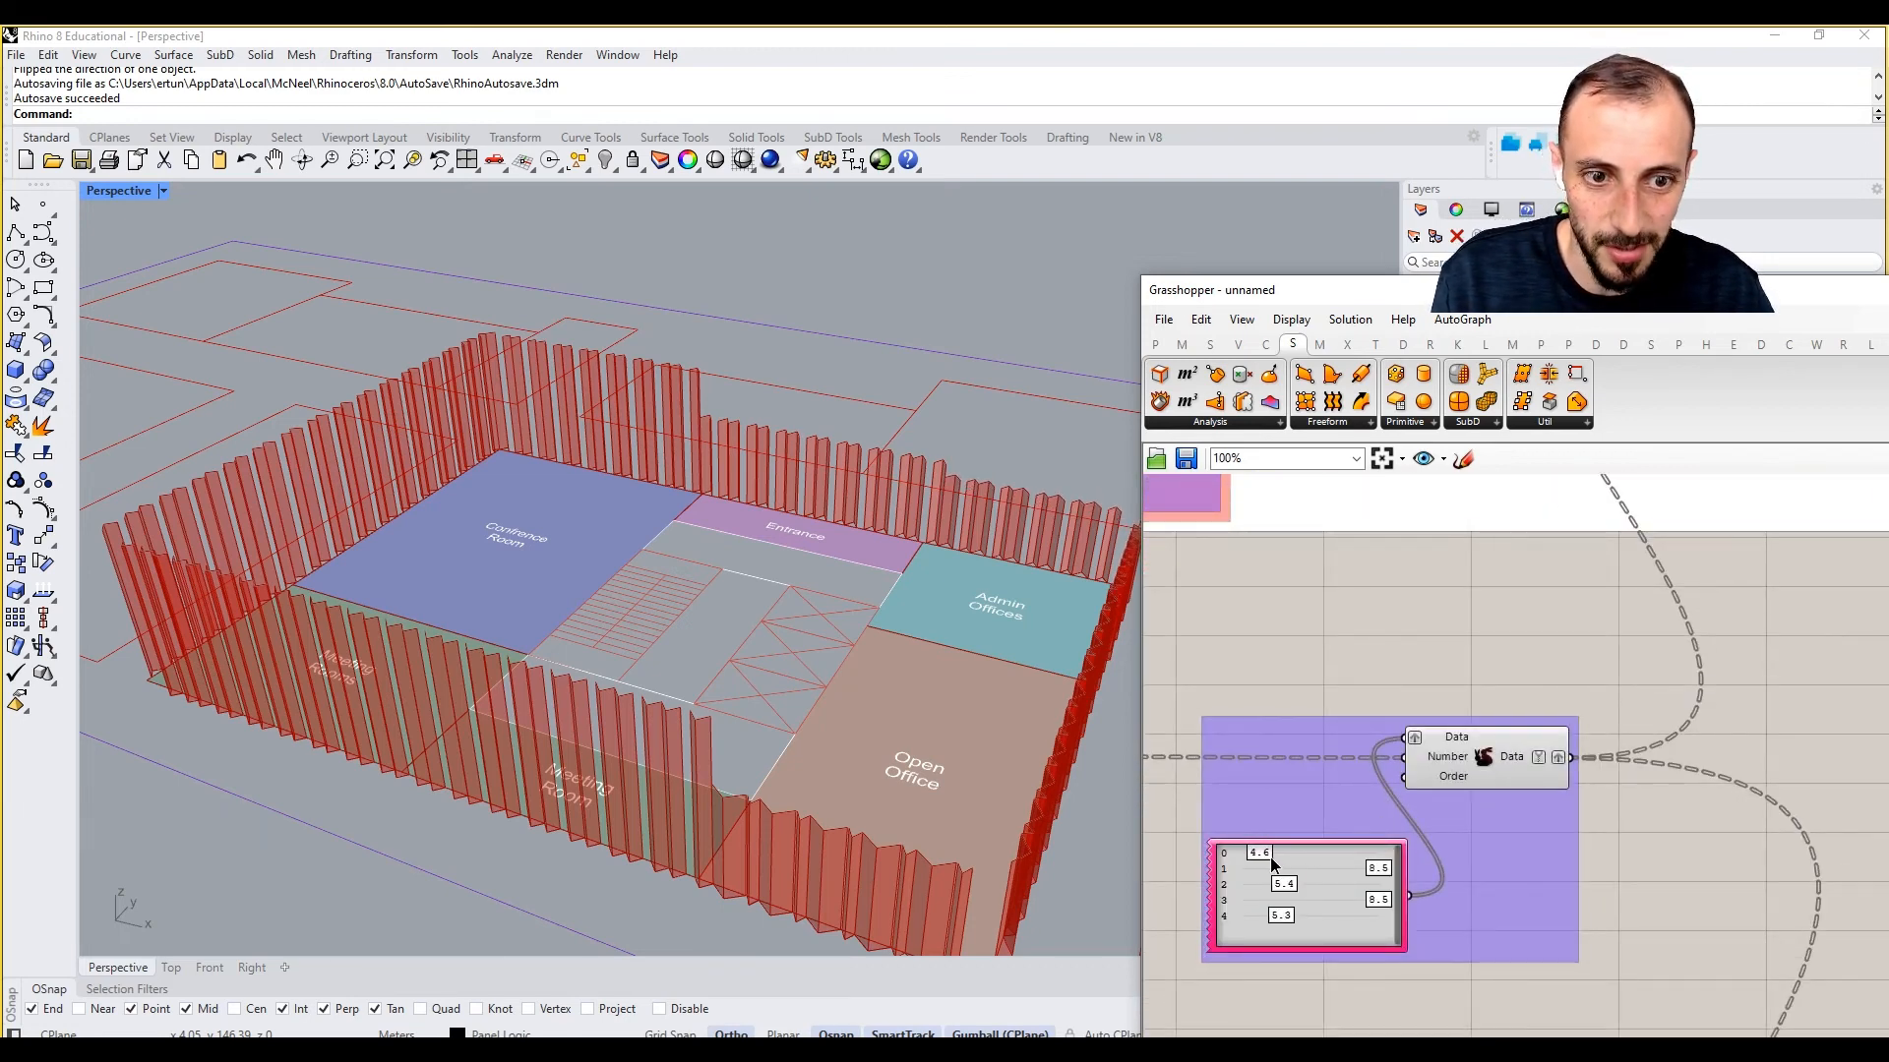
{"action": "scroll", "coordinate": [1473, 836], "scroll_direction": "down", "scroll_amount": 5}
{"action": "scroll", "coordinate": [1502, 828], "scroll_direction": "down", "scroll_amount": 3}
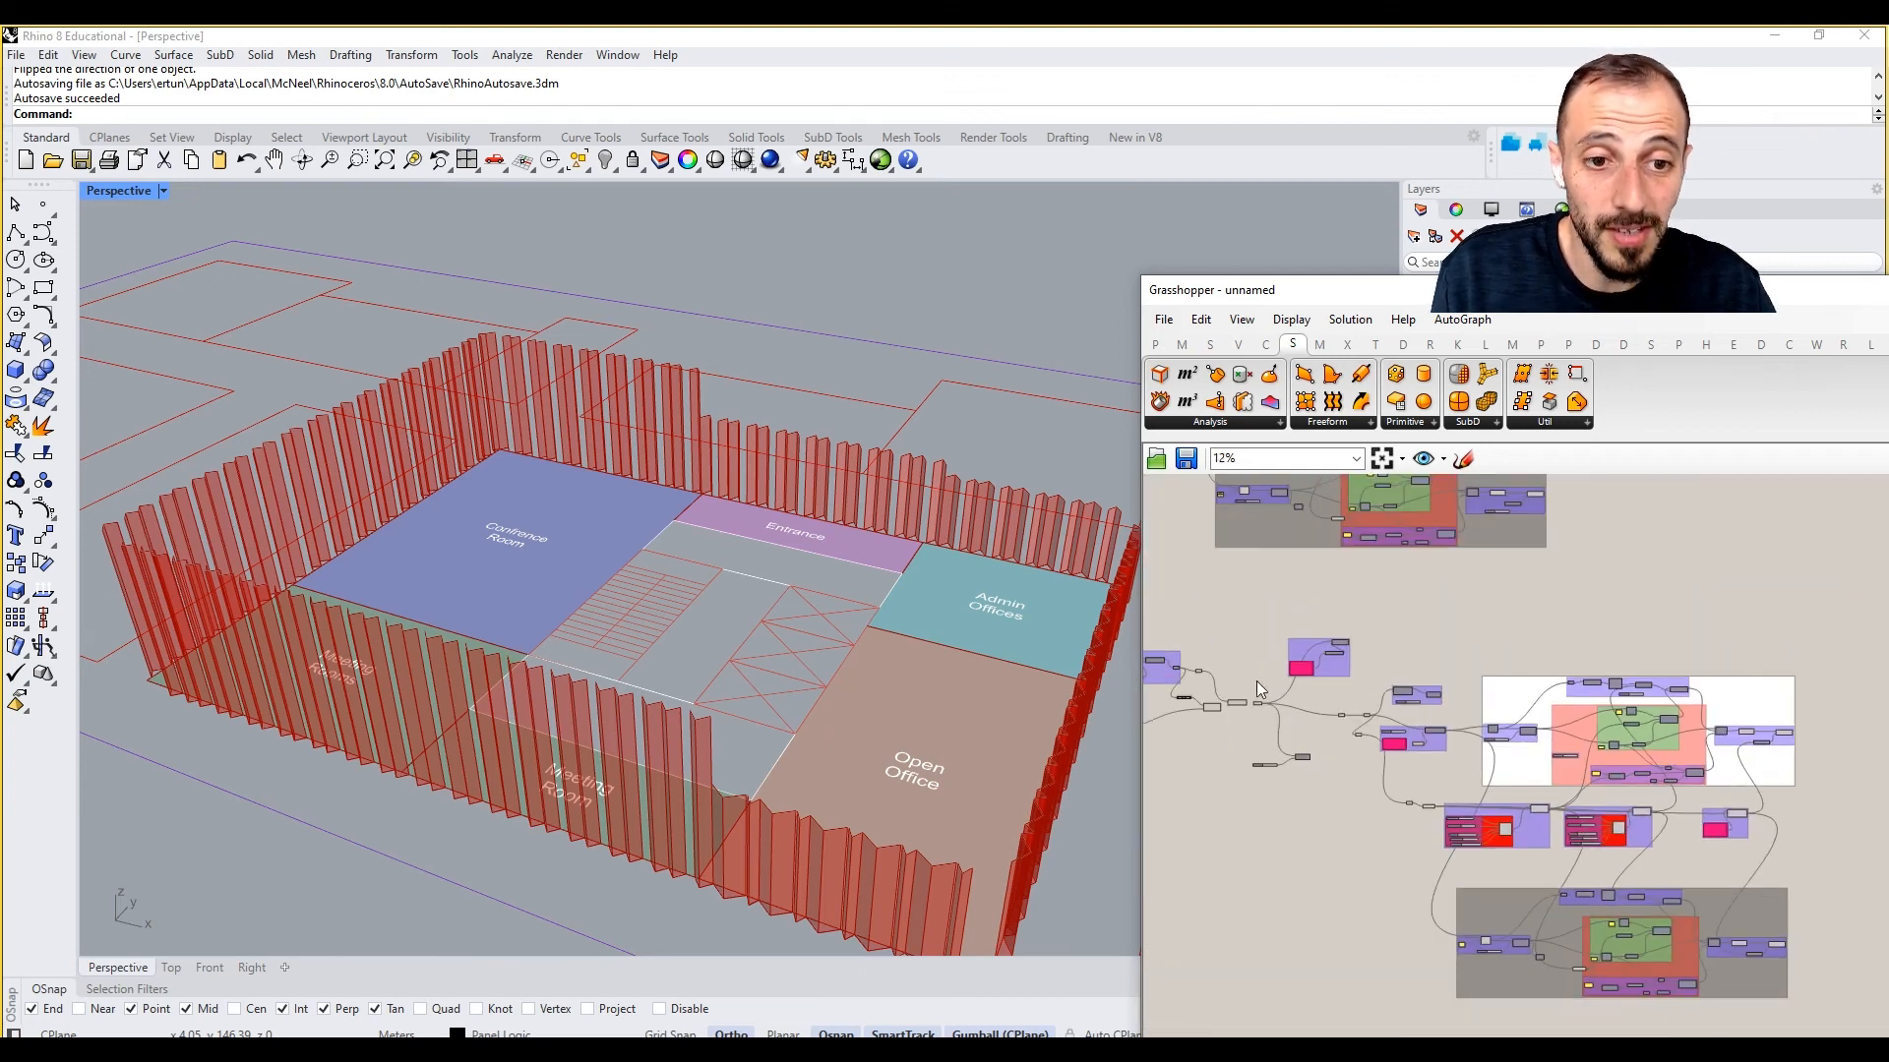
{"action": "scroll", "coordinate": [1298, 679], "scroll_direction": "up", "scroll_amount": 7}
{"action": "double_click", "coordinate": [1489, 858]}
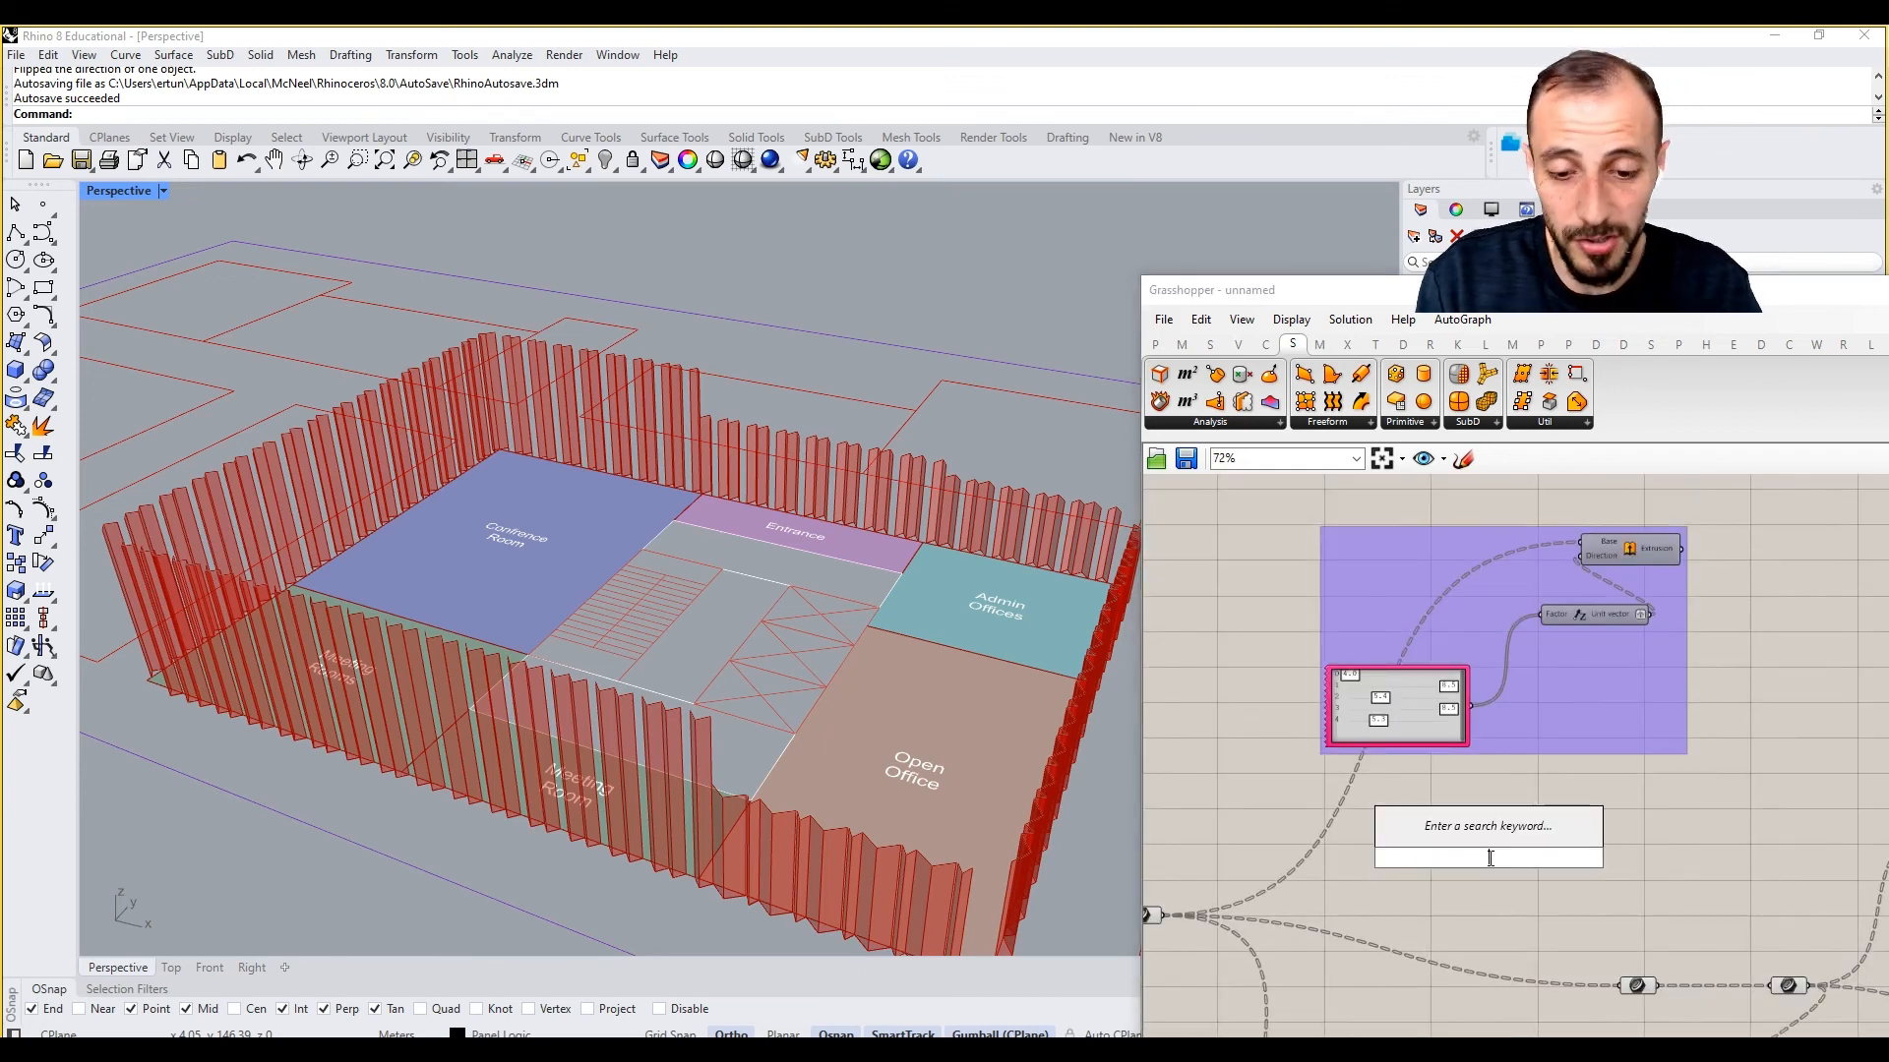
{"action": "type", "text": "numbe"}
{"action": "key", "text": "Return"}
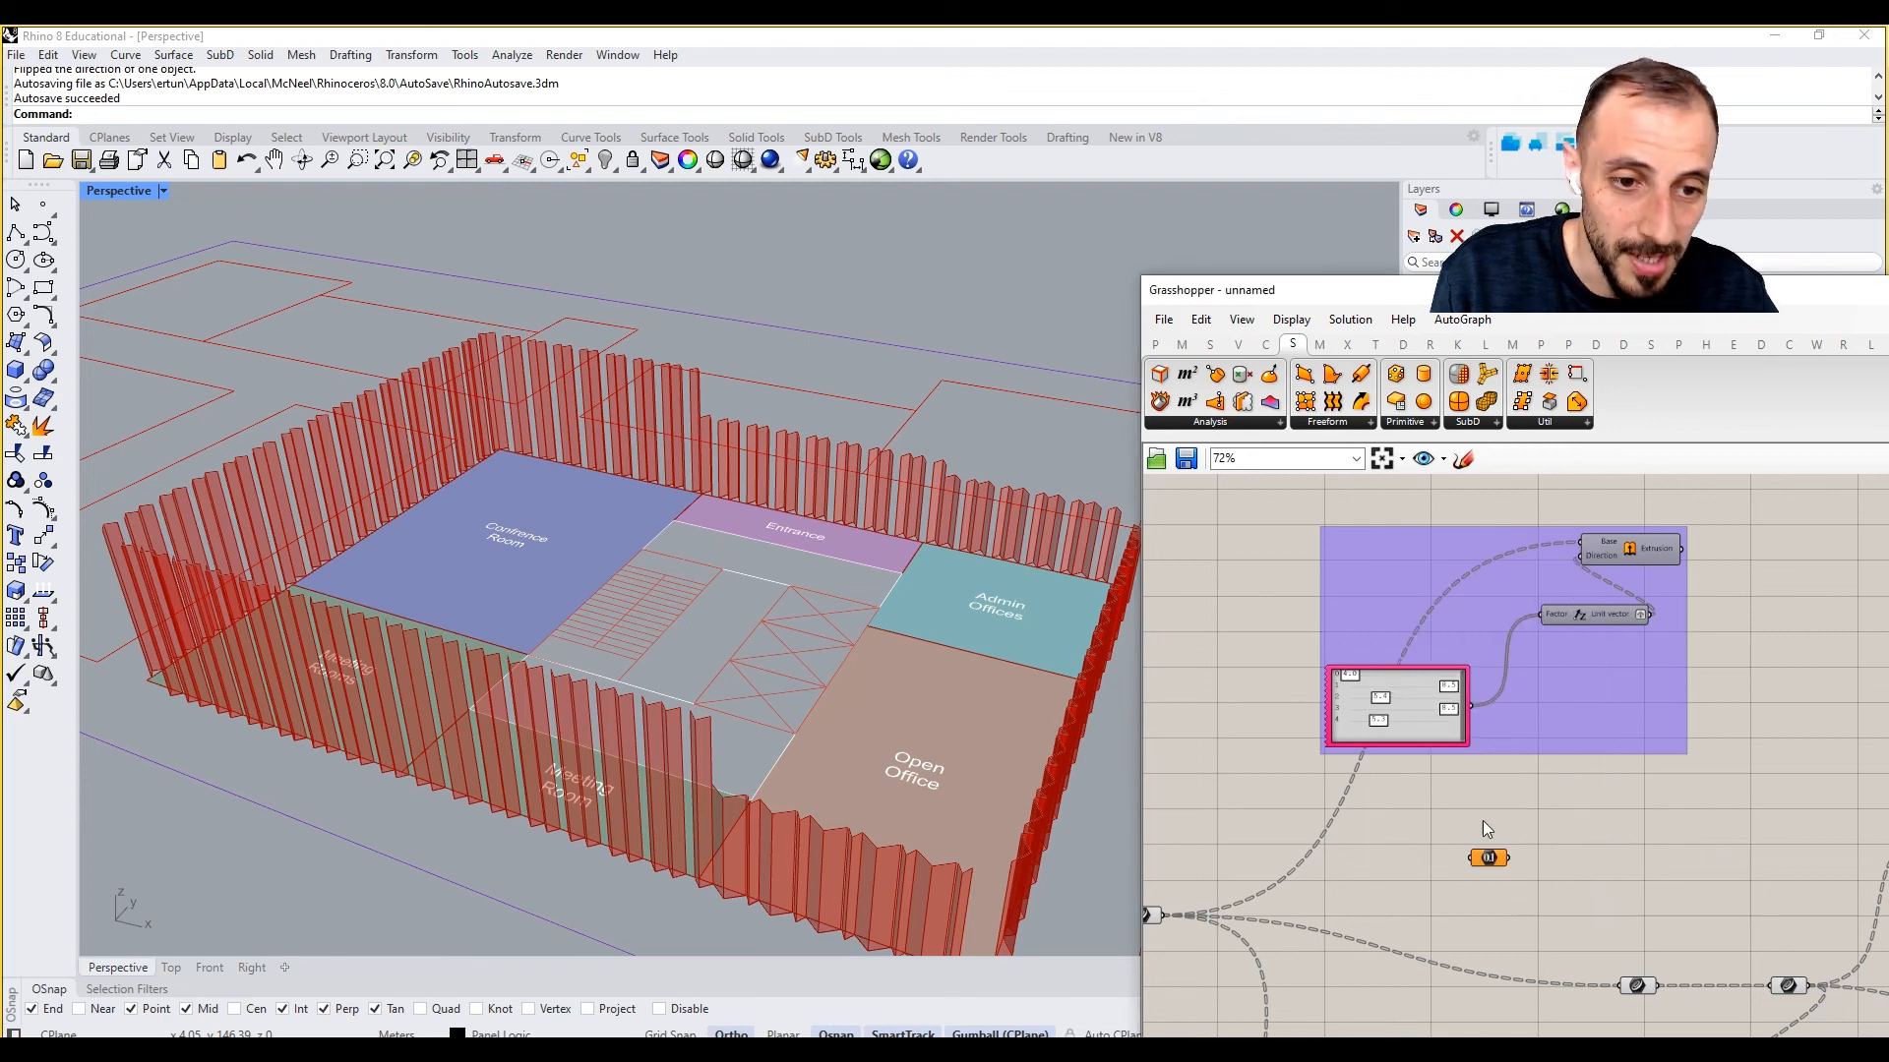
{"action": "left_click_drag", "start_coordinate": [1473, 705], "coordinate": [1485, 858]}
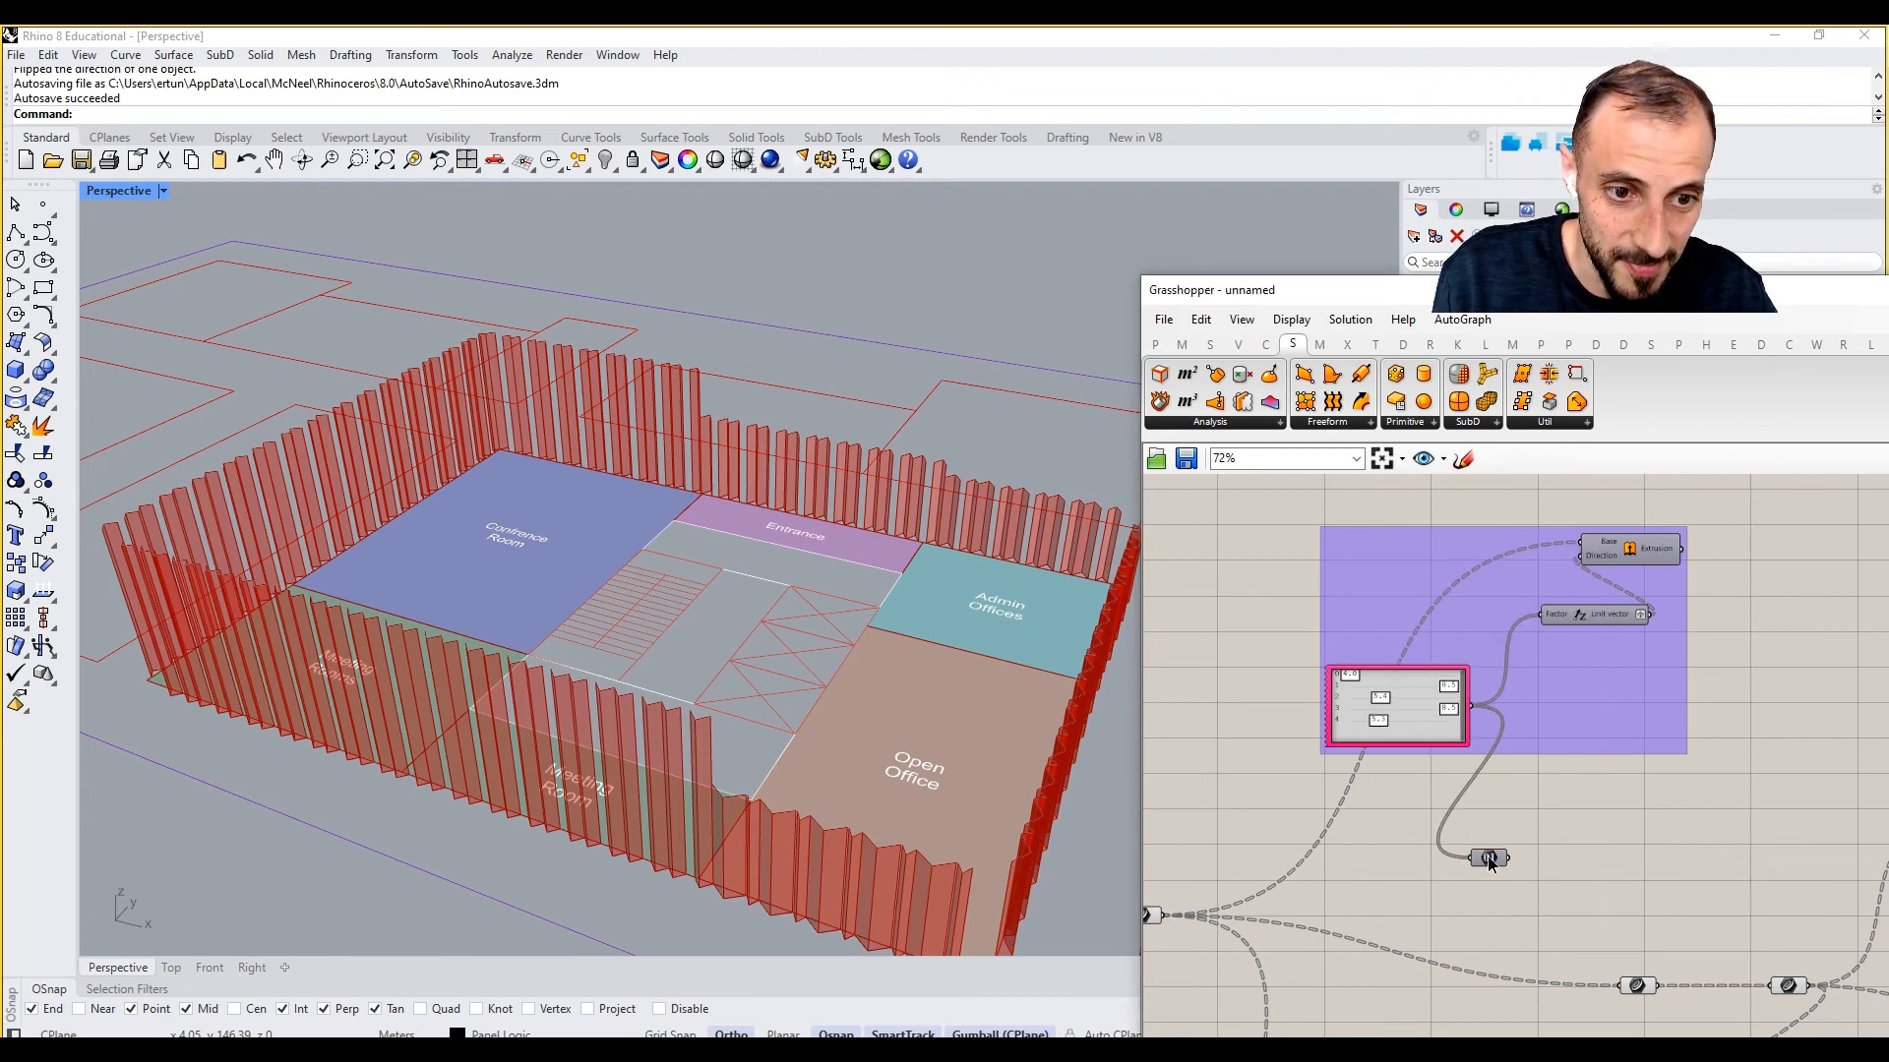
{"action": "right_click", "coordinate": [1487, 858]}
{"action": "left_click", "coordinate": [1534, 820]}
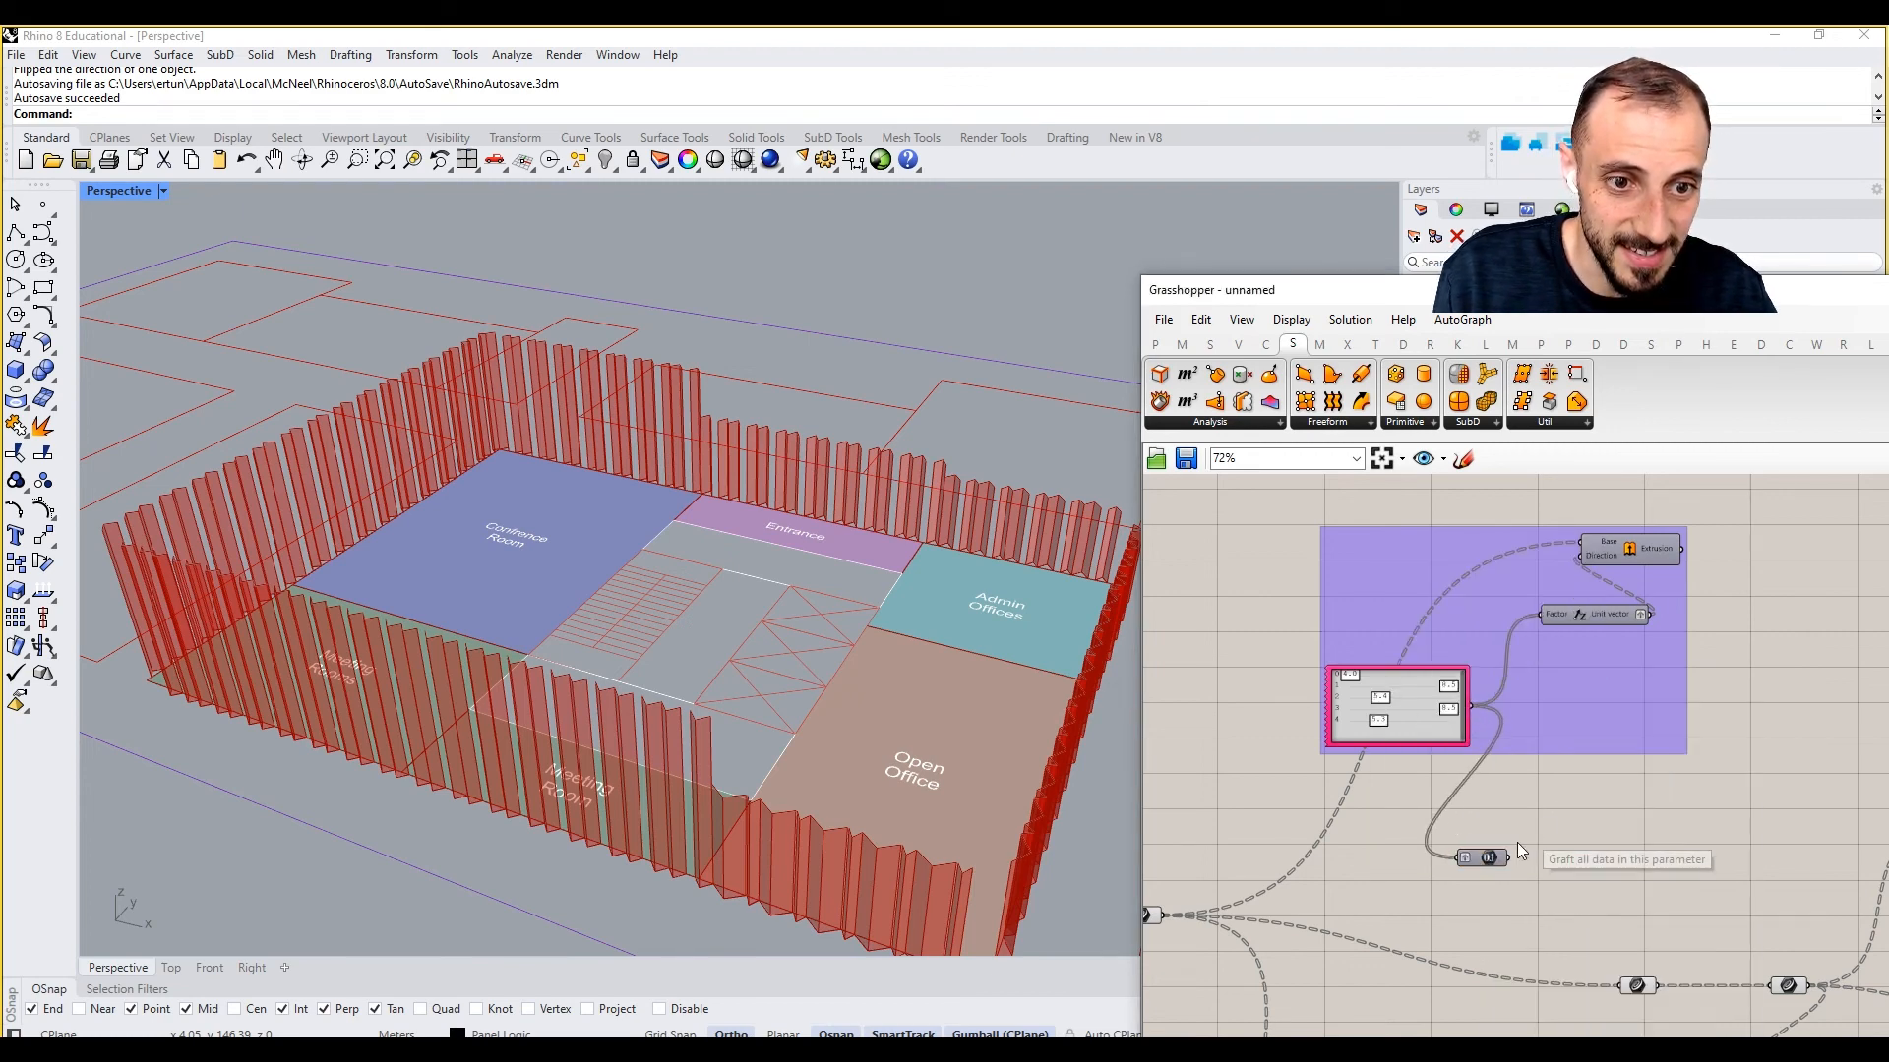
Step: Set the Number parameter's wire display to Hidden and move it near the room-height Duplicate Data component
{"action": "right_click", "coordinate": [1467, 858]}
{"action": "mouse_move", "coordinate": [1535, 729]}
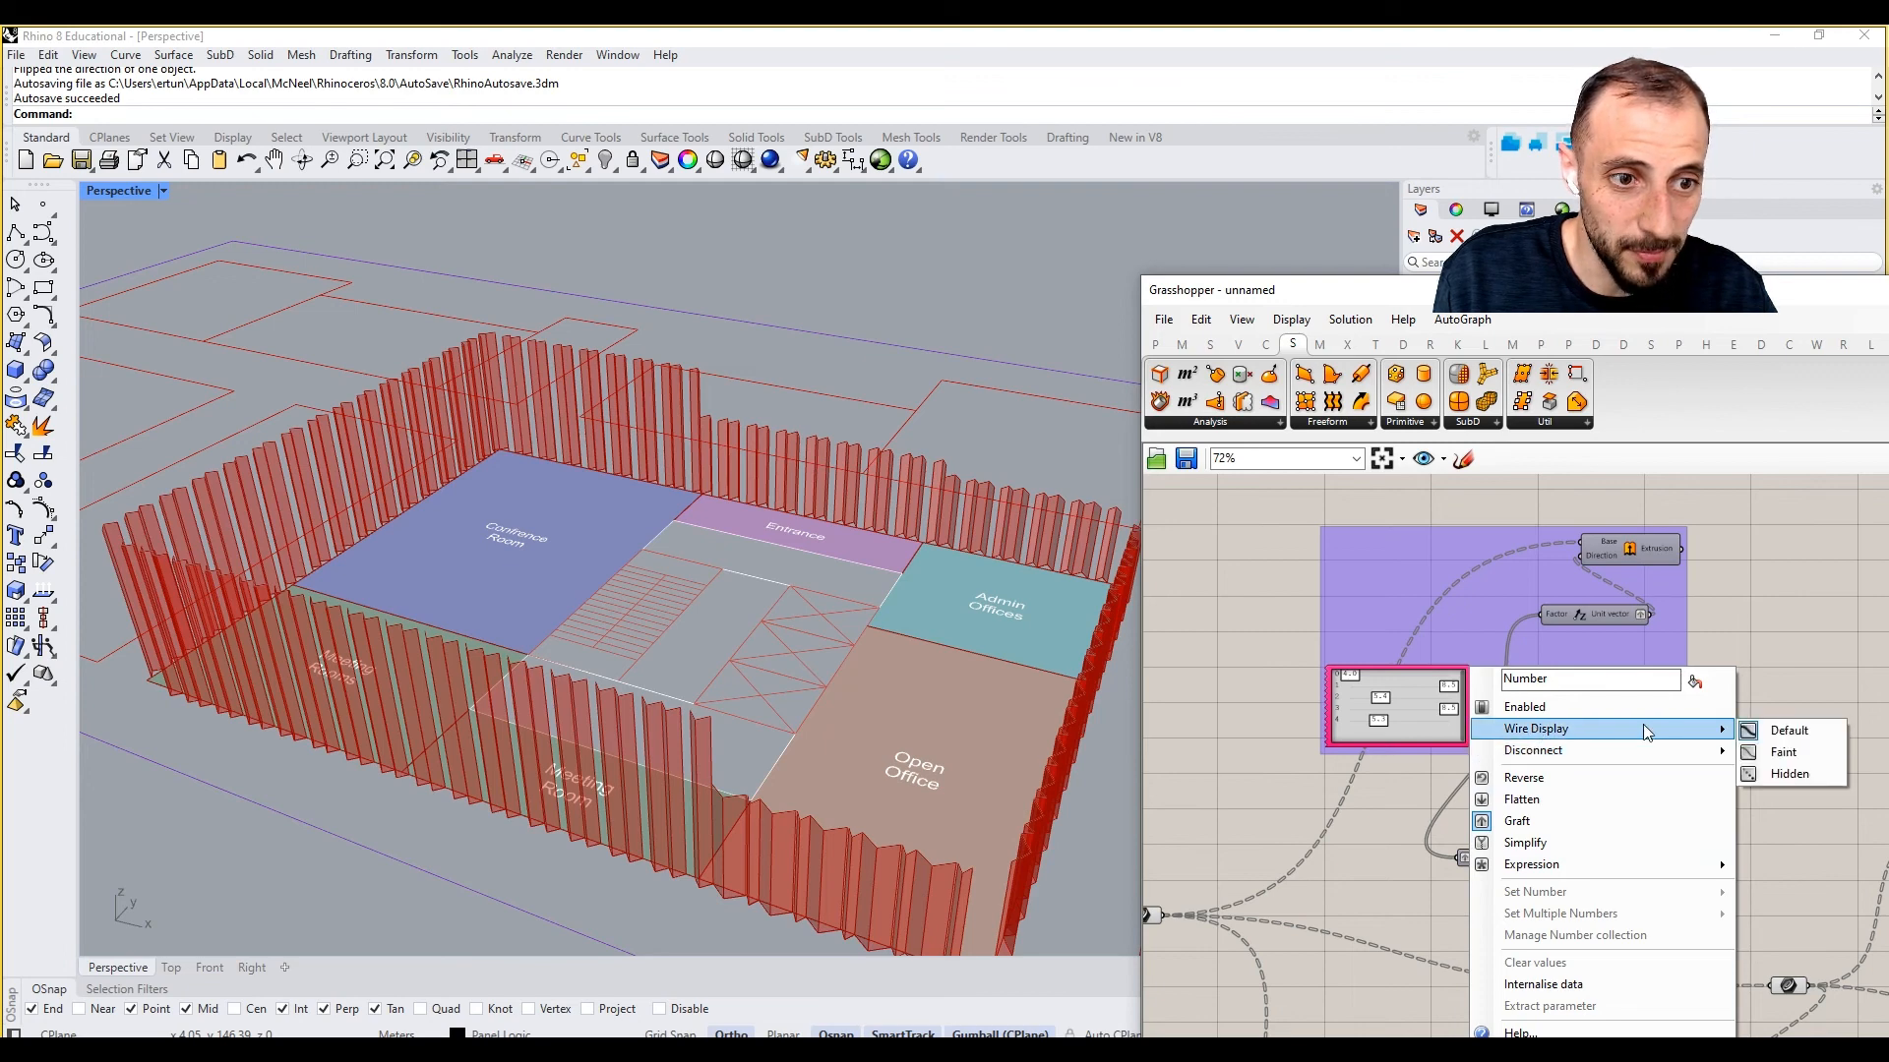
{"action": "left_click", "coordinate": [1788, 775]}
{"action": "scroll", "coordinate": [1367, 841], "scroll_direction": "down", "scroll_amount": 7}
{"action": "mouse_move", "coordinate": [1487, 858]}
{"action": "left_mouse_down"}
{"action": "mouse_move", "coordinate": [1277, 780]}
{"action": "mouse_move", "coordinate": [1666, 851]}
{"action": "mouse_move", "coordinate": [1501, 842]}
{"action": "left_mouse_up"}
{"action": "scroll", "coordinate": [1666, 852], "scroll_direction": "up", "scroll_amount": 8}
{"action": "scroll", "coordinate": [1501, 842], "scroll_direction": "down", "scroll_amount": 4}
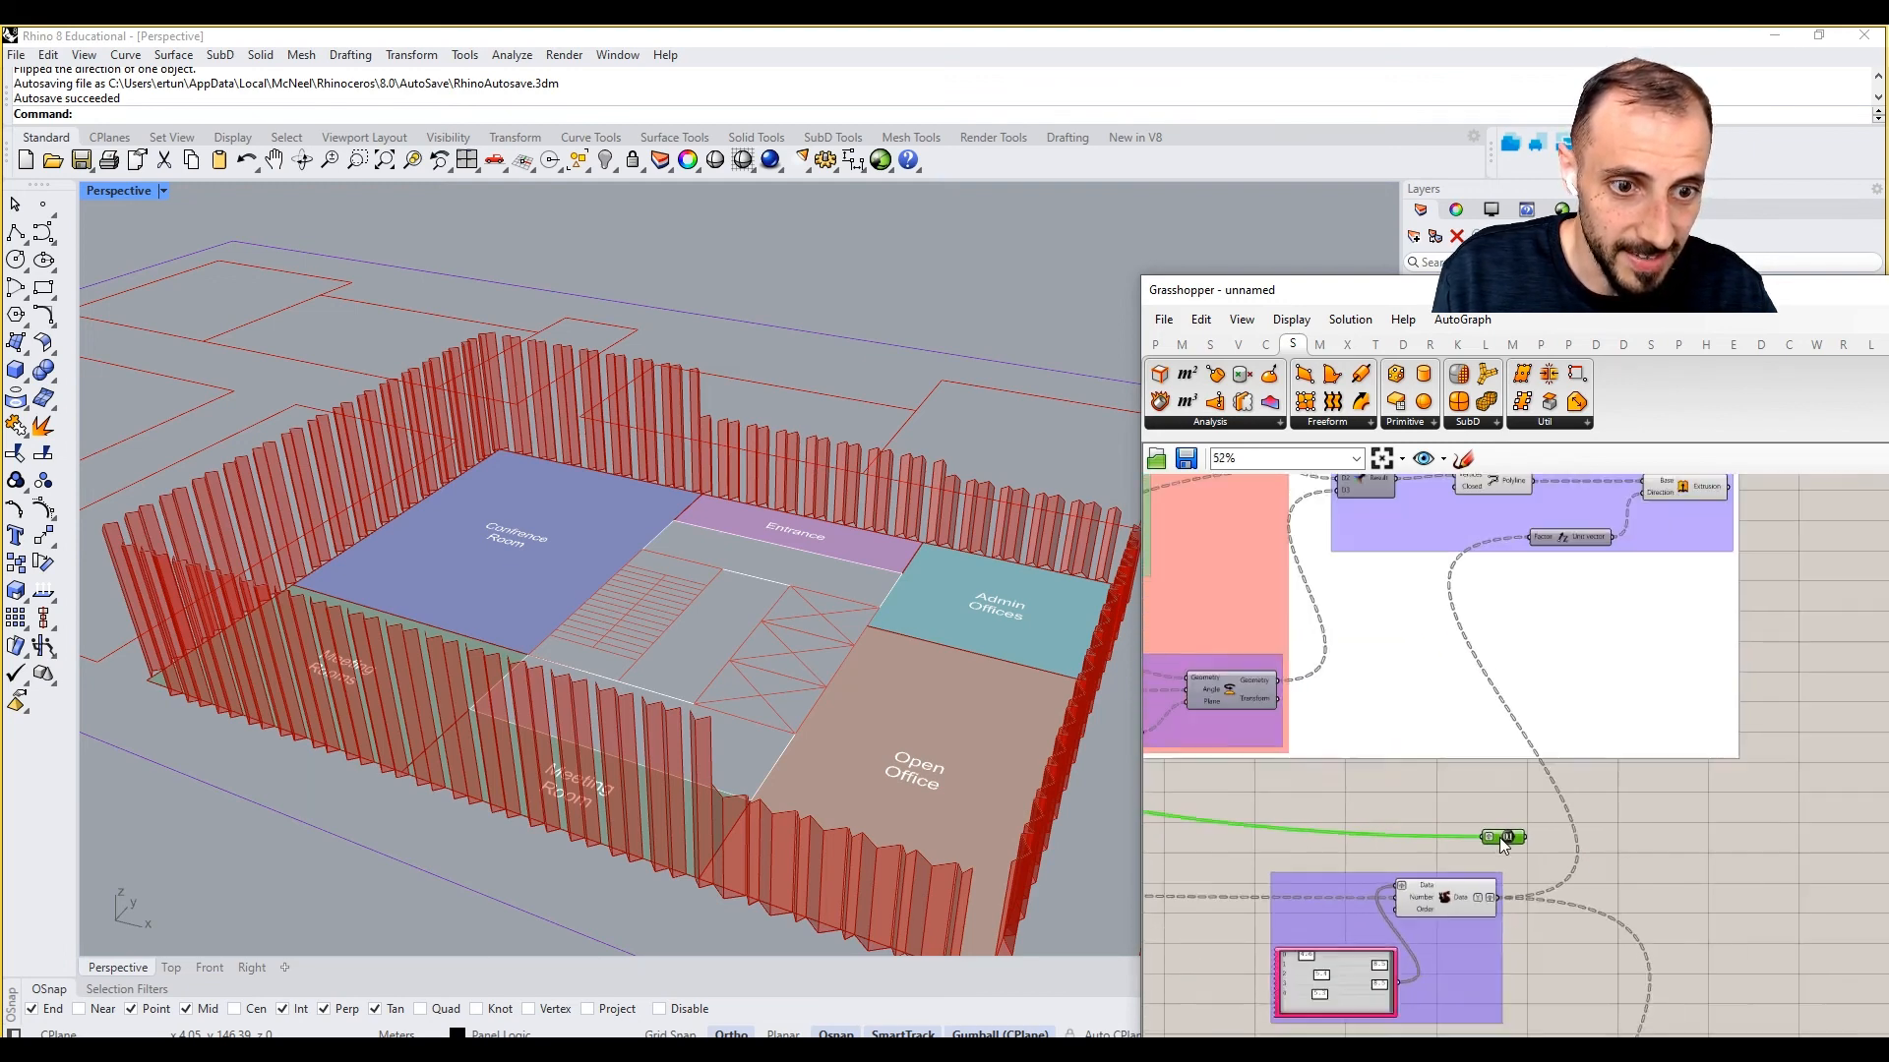
{"action": "right_click_drag", "start_coordinate": [1498, 844], "coordinate": [1559, 820]}
{"action": "scroll", "coordinate": [1501, 885], "scroll_direction": "up", "scroll_amount": 3}
Step: Replace the copied gene pool with the Number parameter as Duplicate Data's Data input, and add the parameter to that group
{"action": "left_click_drag", "start_coordinate": [1559, 812], "coordinate": [1388, 847]}
{"action": "left_click", "coordinate": [1388, 958]}
{"action": "key", "text": "Delete"}
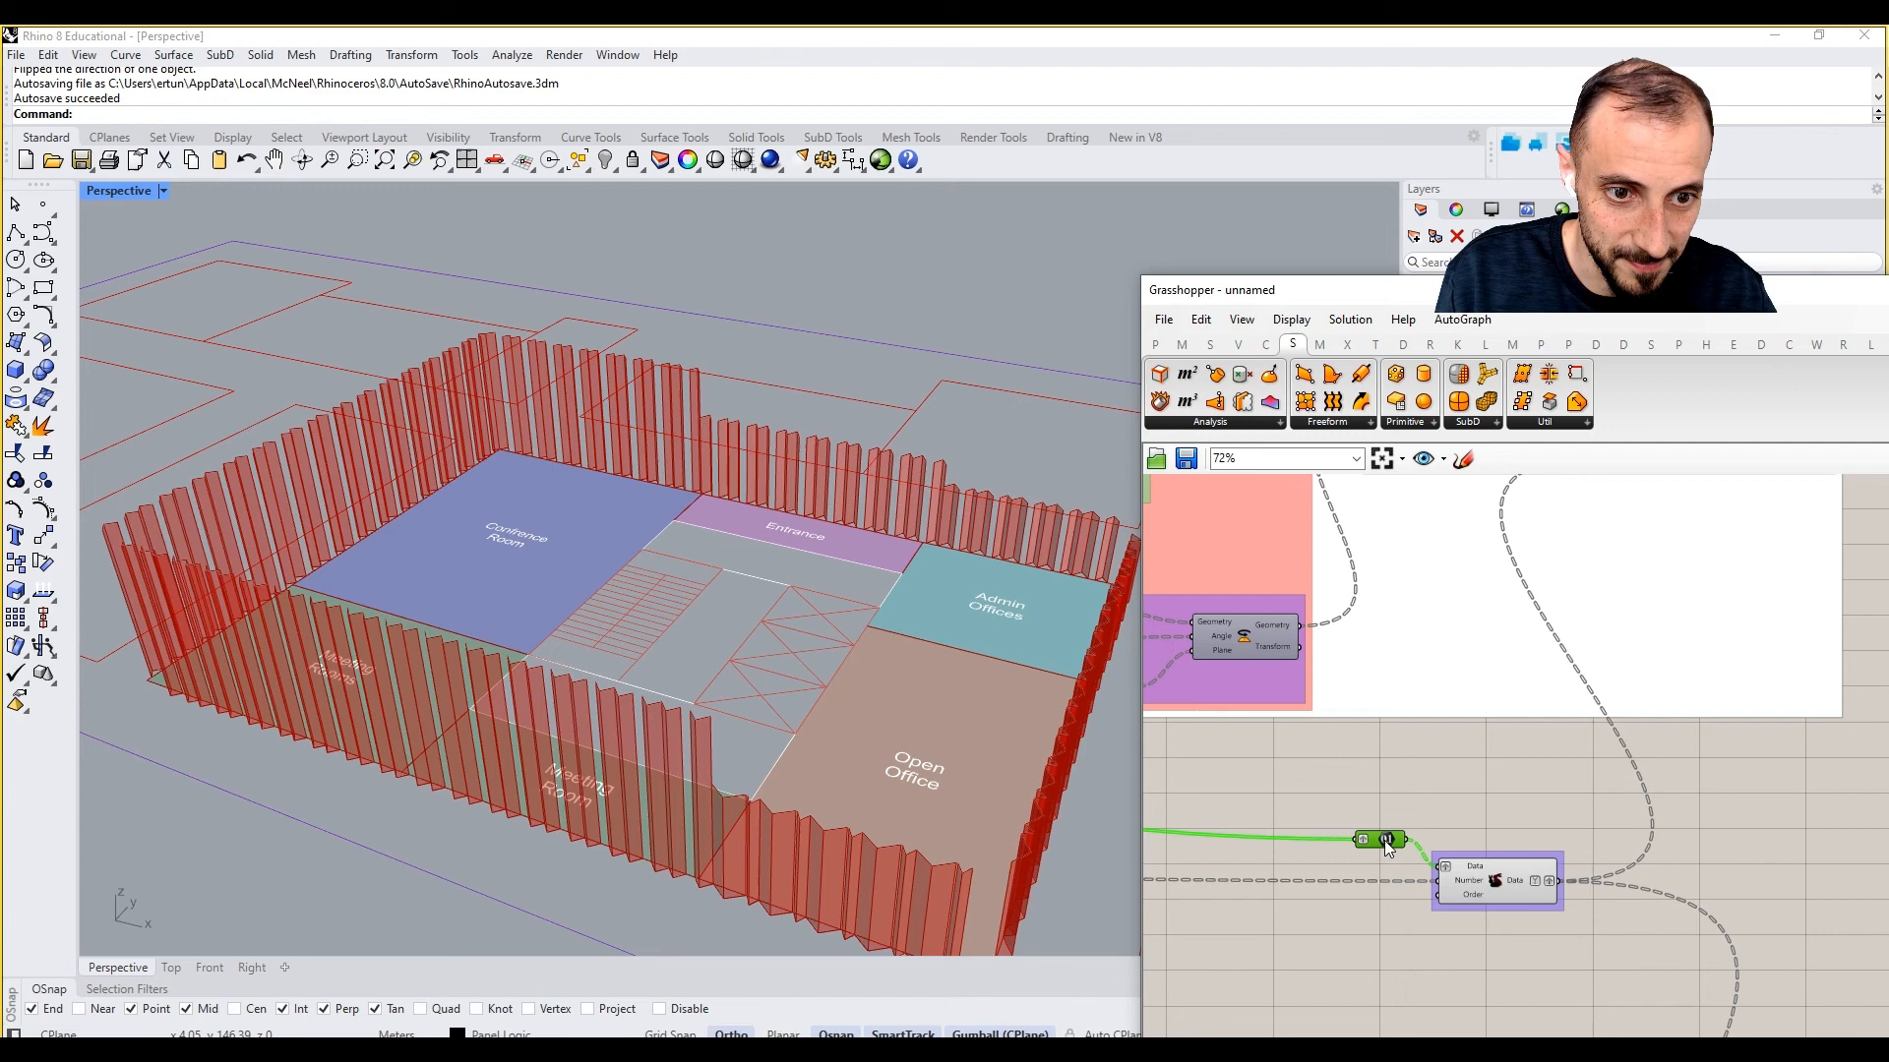
{"action": "right_click", "coordinate": [1450, 852]}
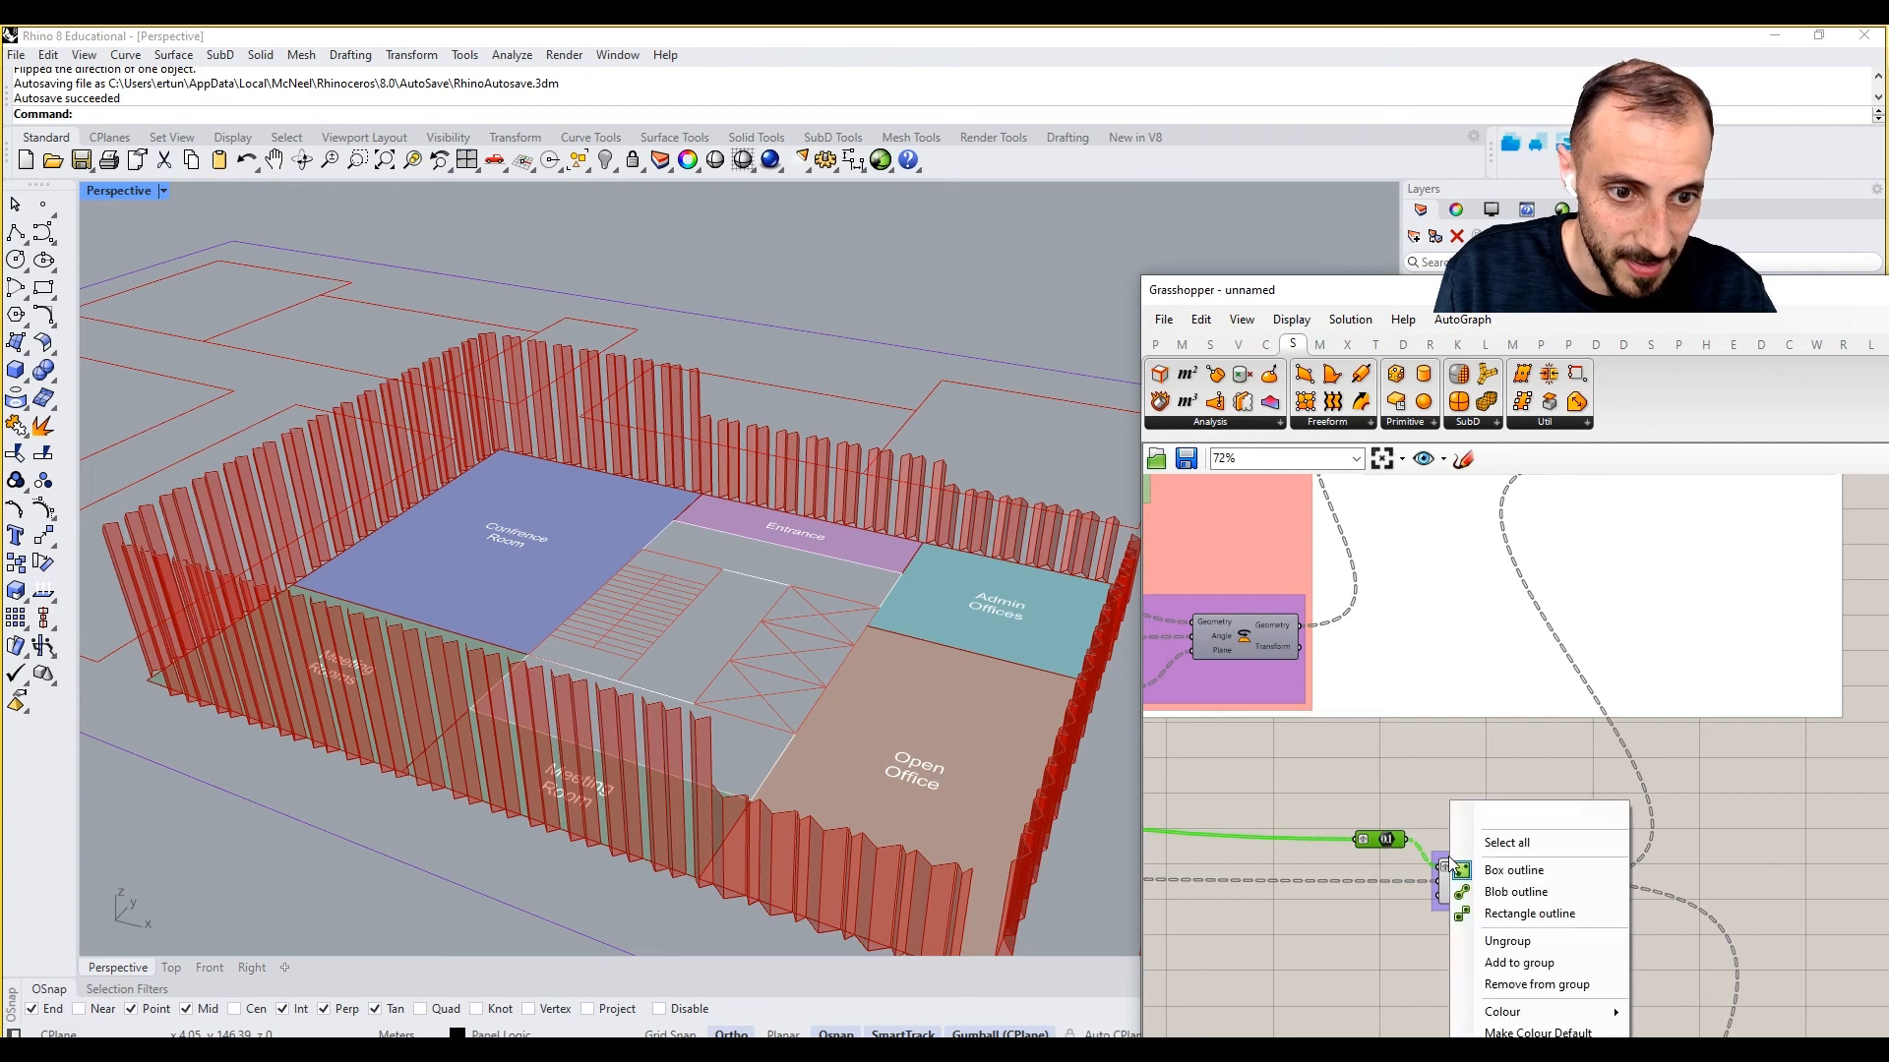
{"action": "left_click", "coordinate": [1517, 963]}
Step: Set the first room's height, item 0 in the original gene pool, to about 4.3
{"action": "scroll", "coordinate": [1389, 782], "scroll_direction": "down", "scroll_amount": 5}
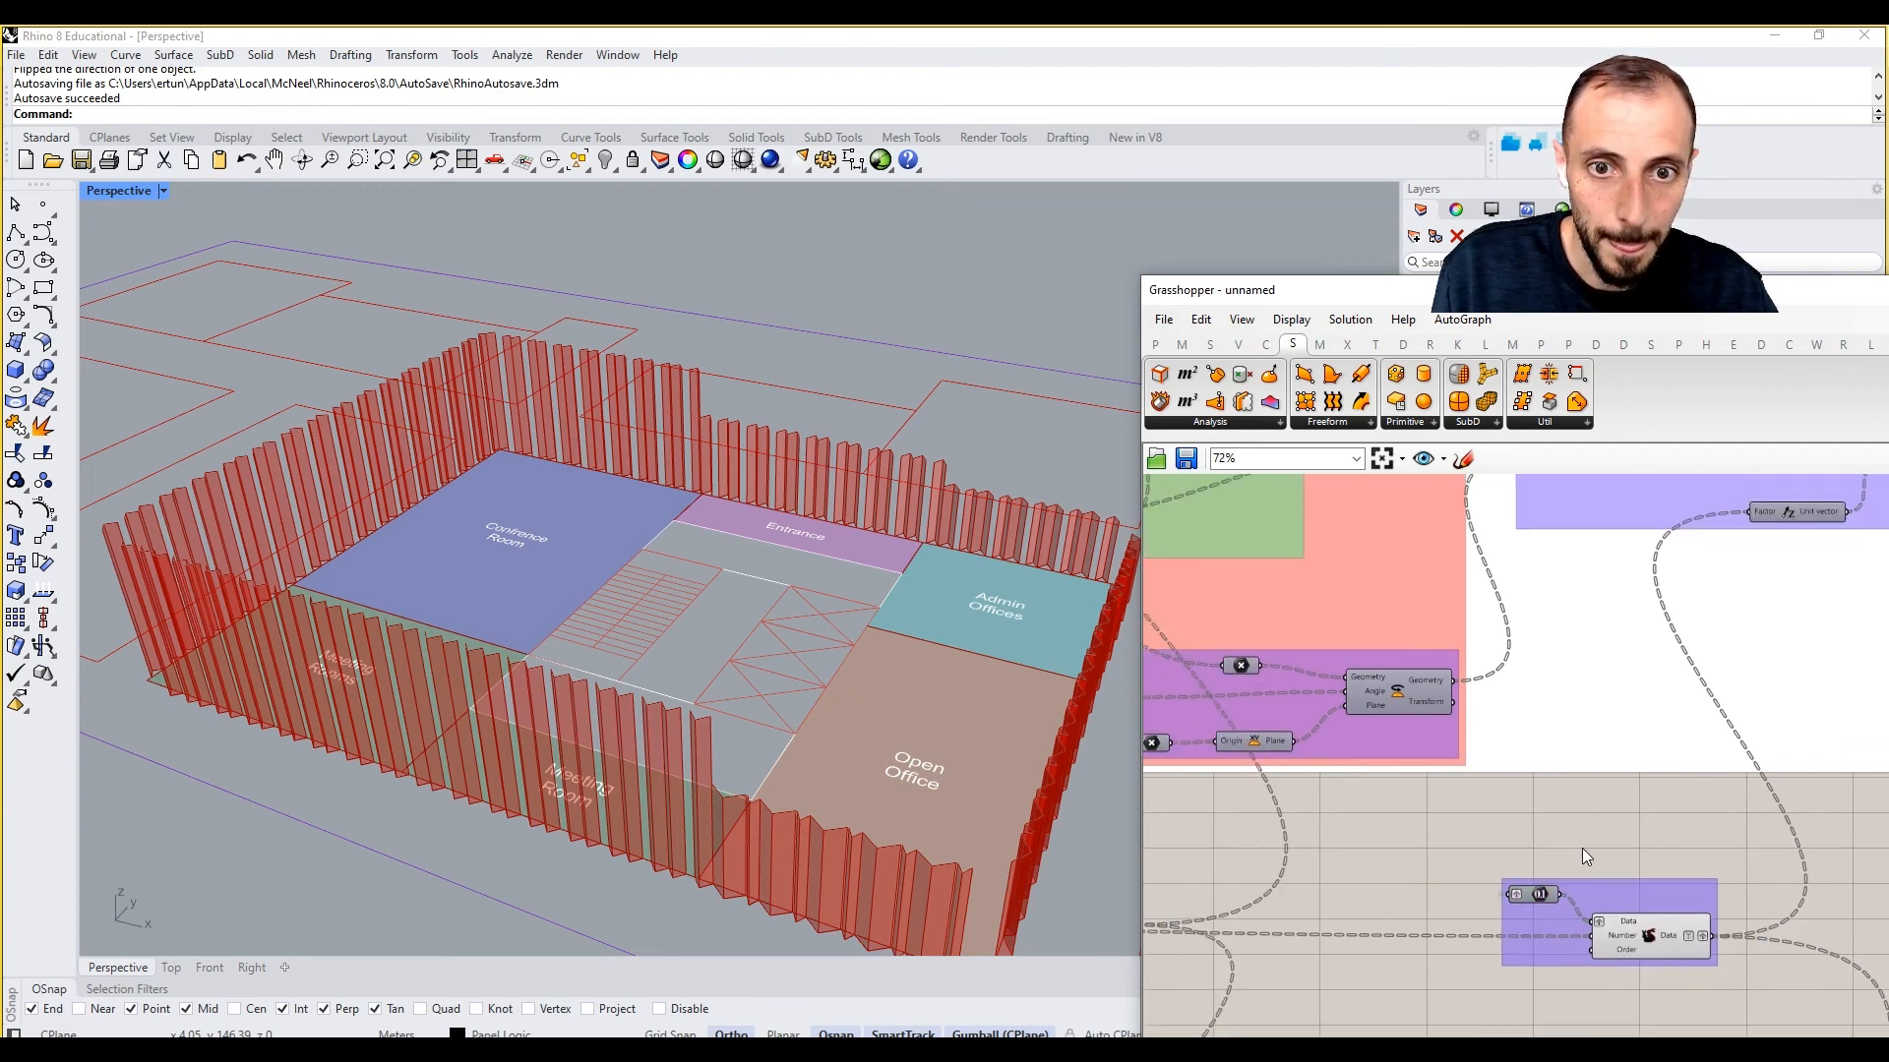
{"action": "scroll", "coordinate": [1474, 746], "scroll_direction": "up", "scroll_amount": 3}
{"action": "scroll", "coordinate": [1335, 686], "scroll_direction": "up", "scroll_amount": 7}
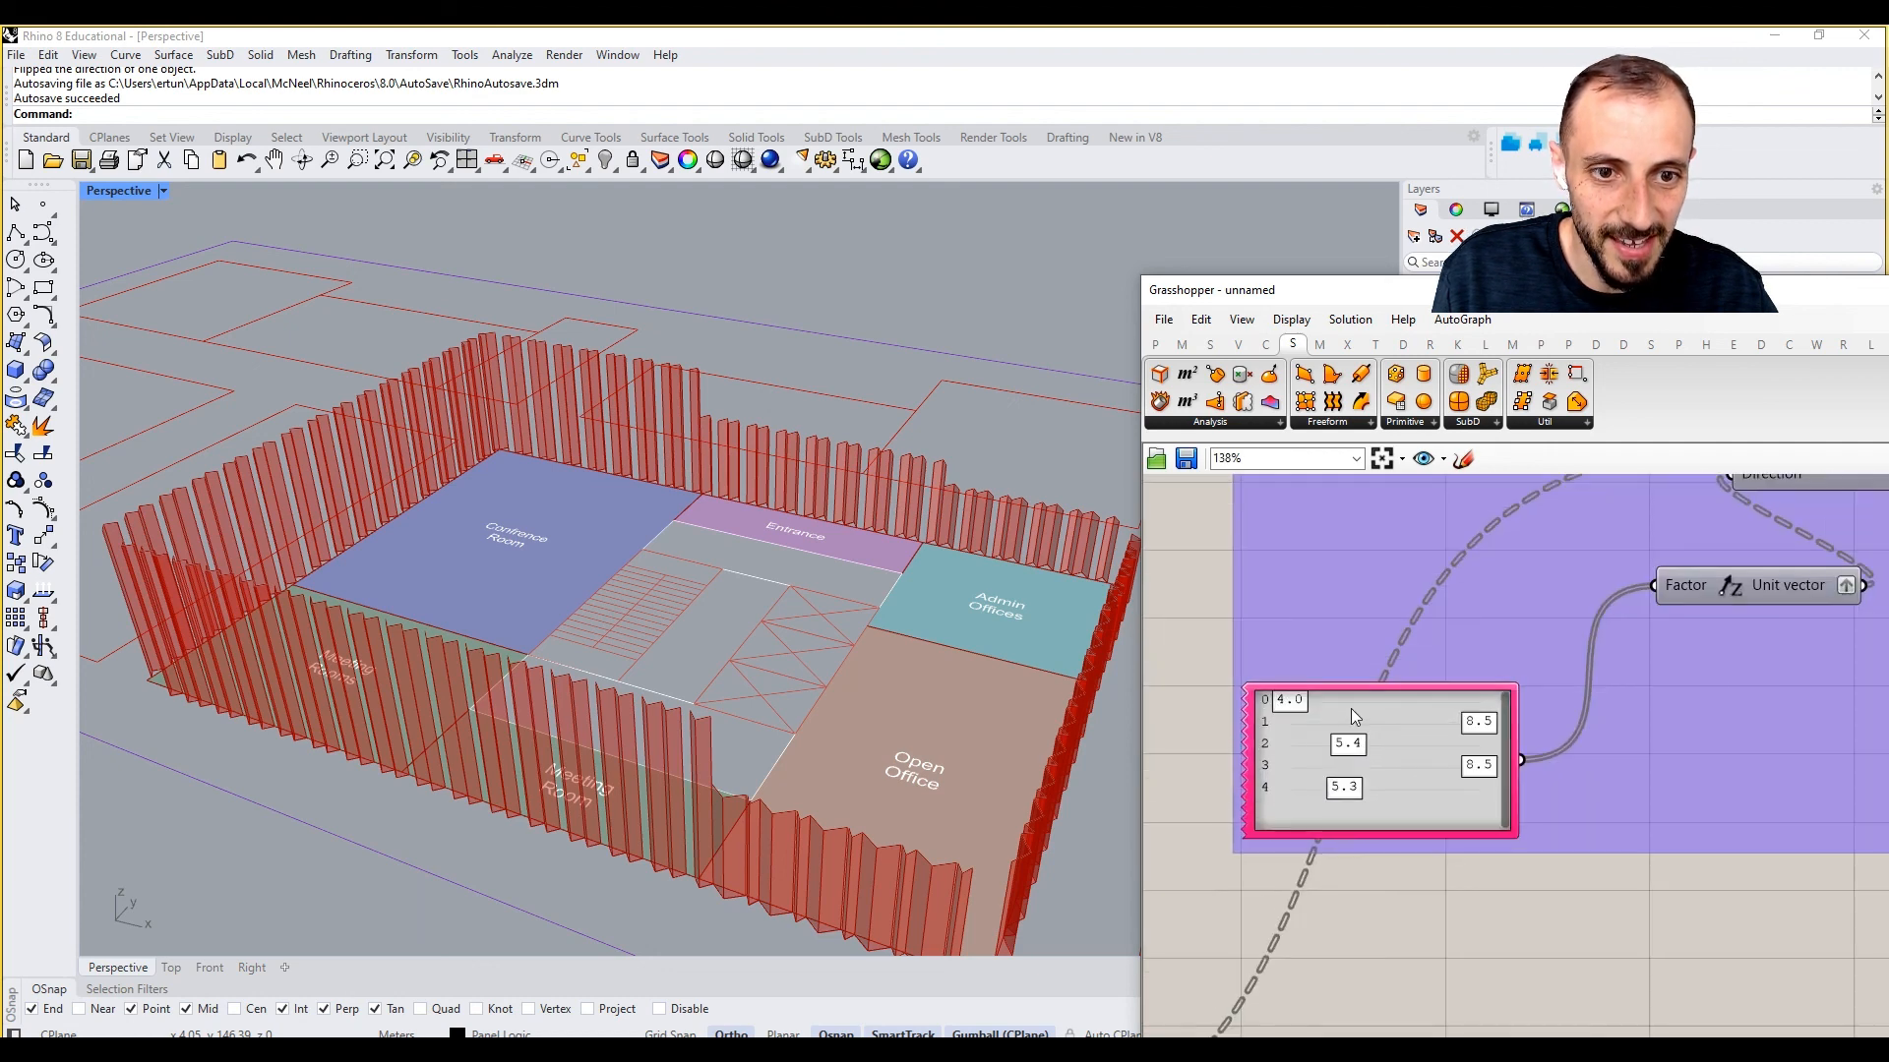
{"action": "left_click_drag", "start_coordinate": [1314, 708], "coordinate": [1303, 708]}
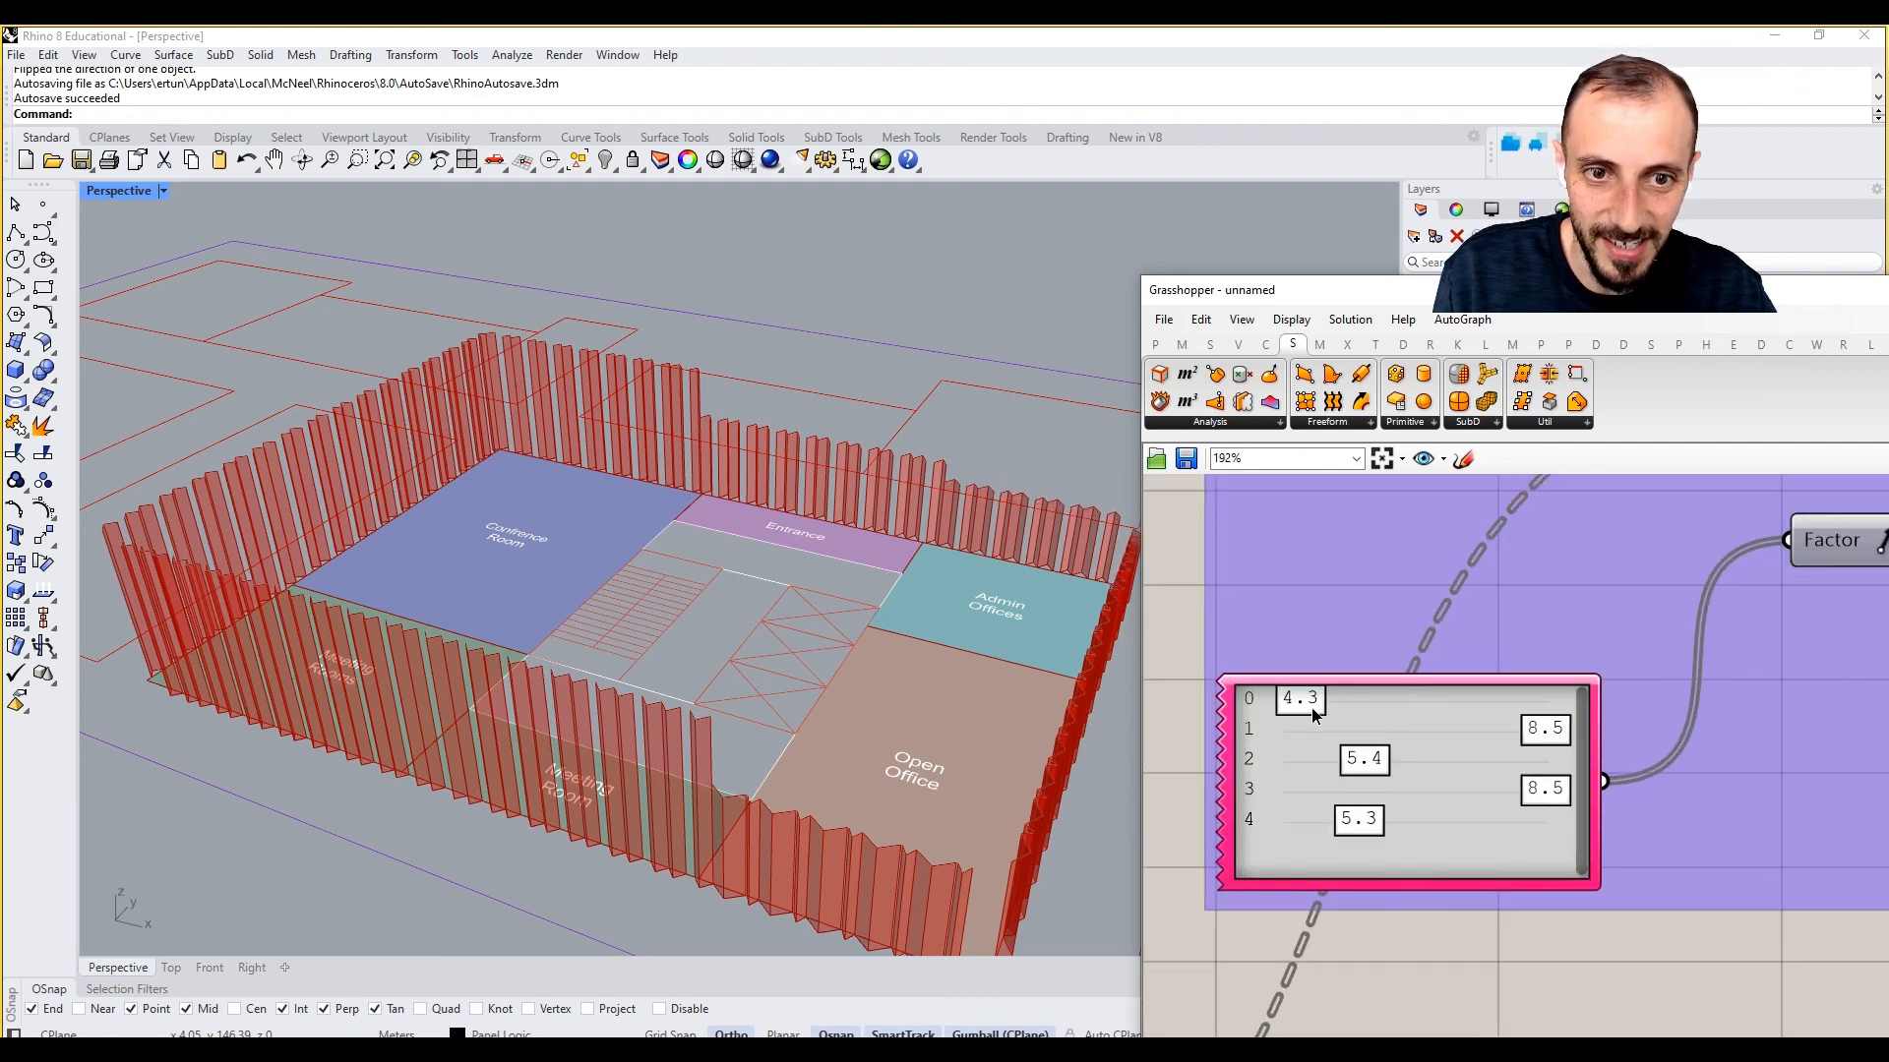
Step: Examine the facade panels in the Rhino perspective view and review the room-height and facade groups in the definition
{"action": "scroll", "coordinate": [862, 624], "scroll_direction": "down", "scroll_amount": 3}
{"action": "scroll", "coordinate": [1483, 691], "scroll_direction": "down", "scroll_amount": 5}
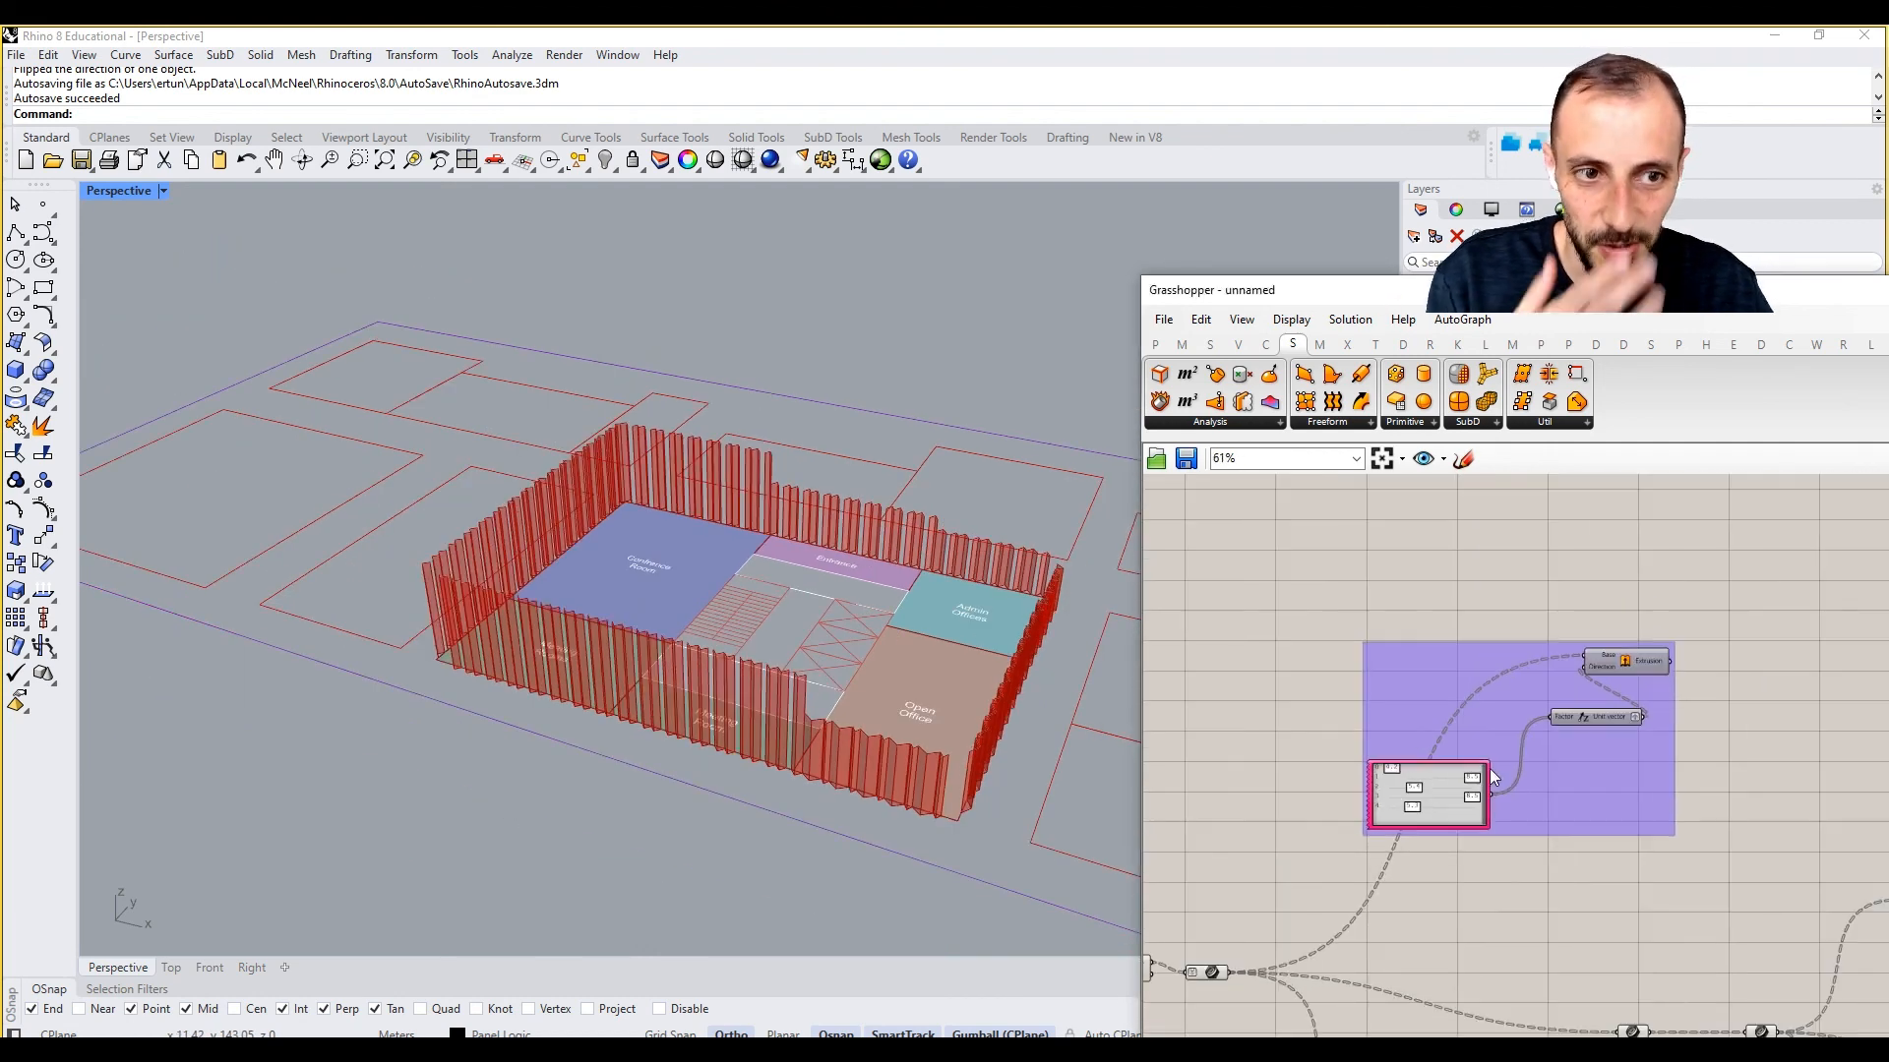
{"action": "scroll", "coordinate": [1661, 655], "scroll_direction": "up", "scroll_amount": 3}
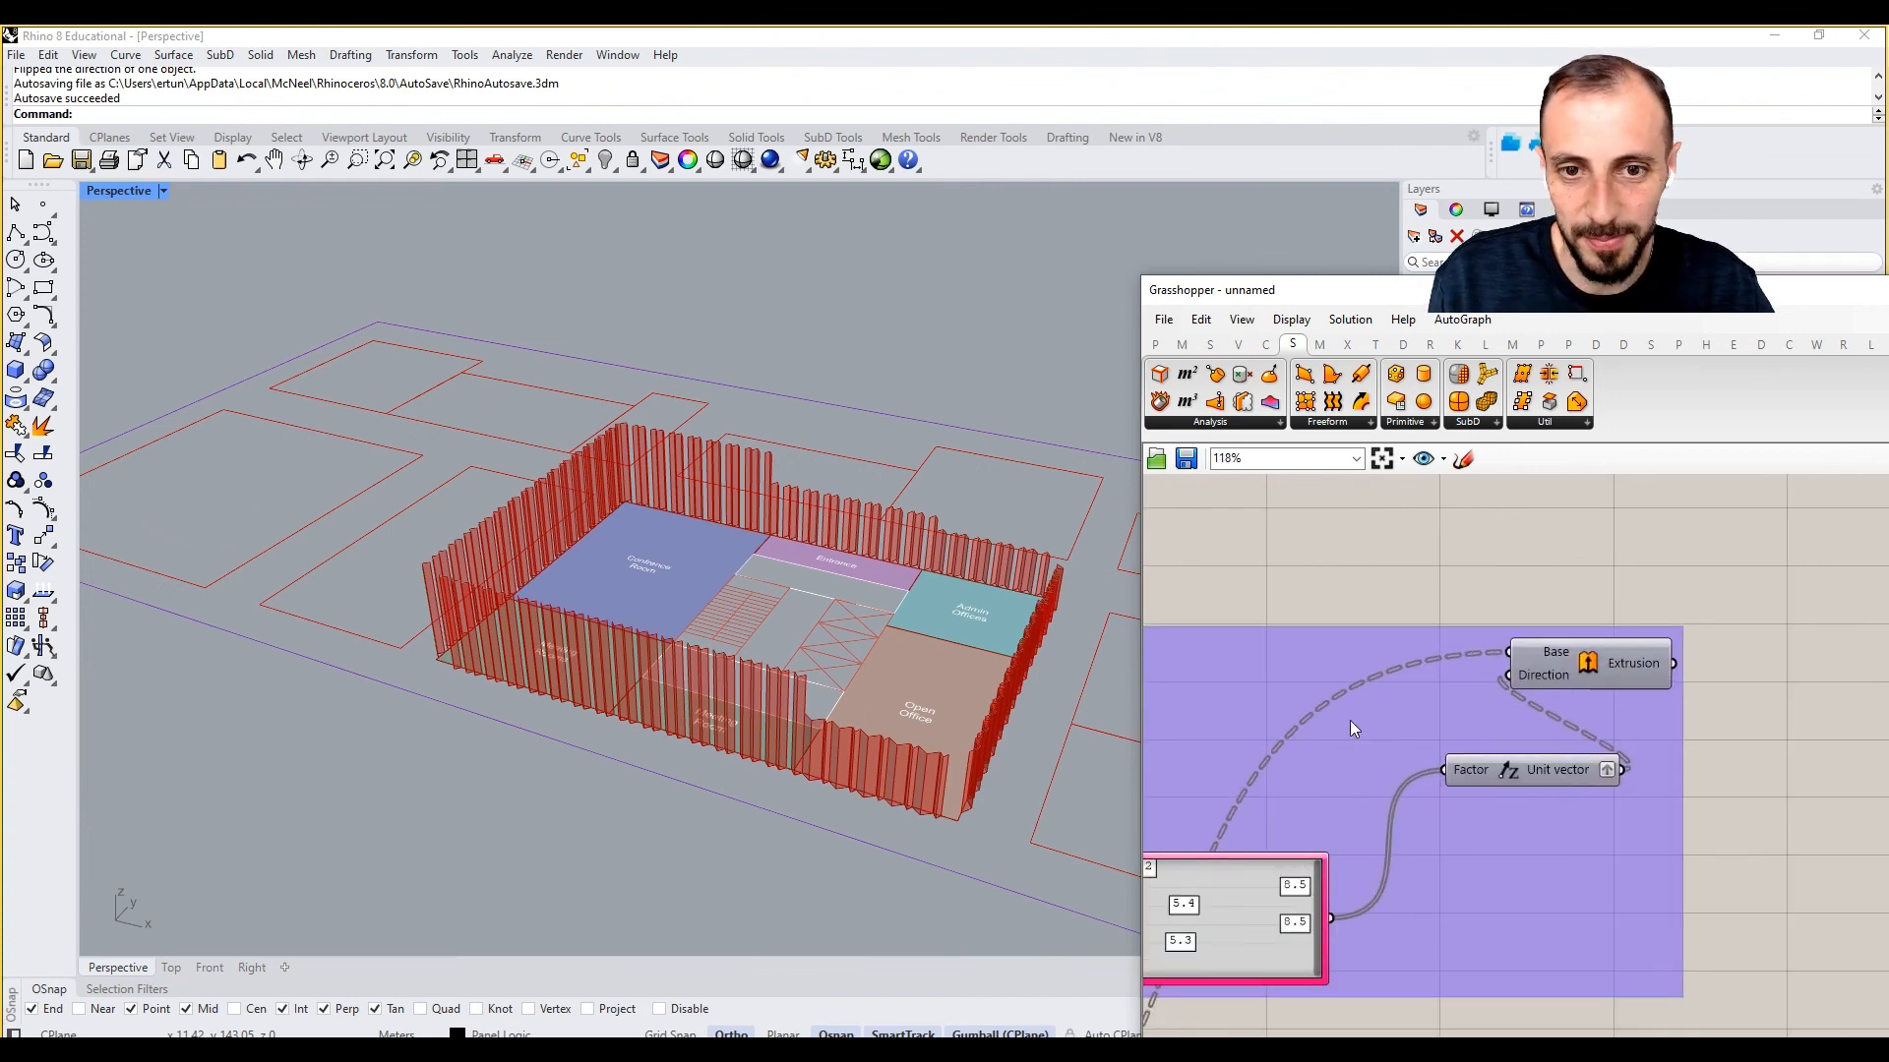
{"action": "scroll", "coordinate": [1448, 726], "scroll_direction": "down", "scroll_amount": 6}
{"action": "scroll", "coordinate": [1477, 724], "scroll_direction": "up", "scroll_amount": 2}
{"action": "scroll", "coordinate": [1536, 734], "scroll_direction": "down", "scroll_amount": 5}
{"action": "right_click_drag", "start_coordinate": [1680, 764], "coordinate": [1154, 678]}
{"action": "right_click_drag", "start_coordinate": [1043, 758], "coordinate": [935, 765]}
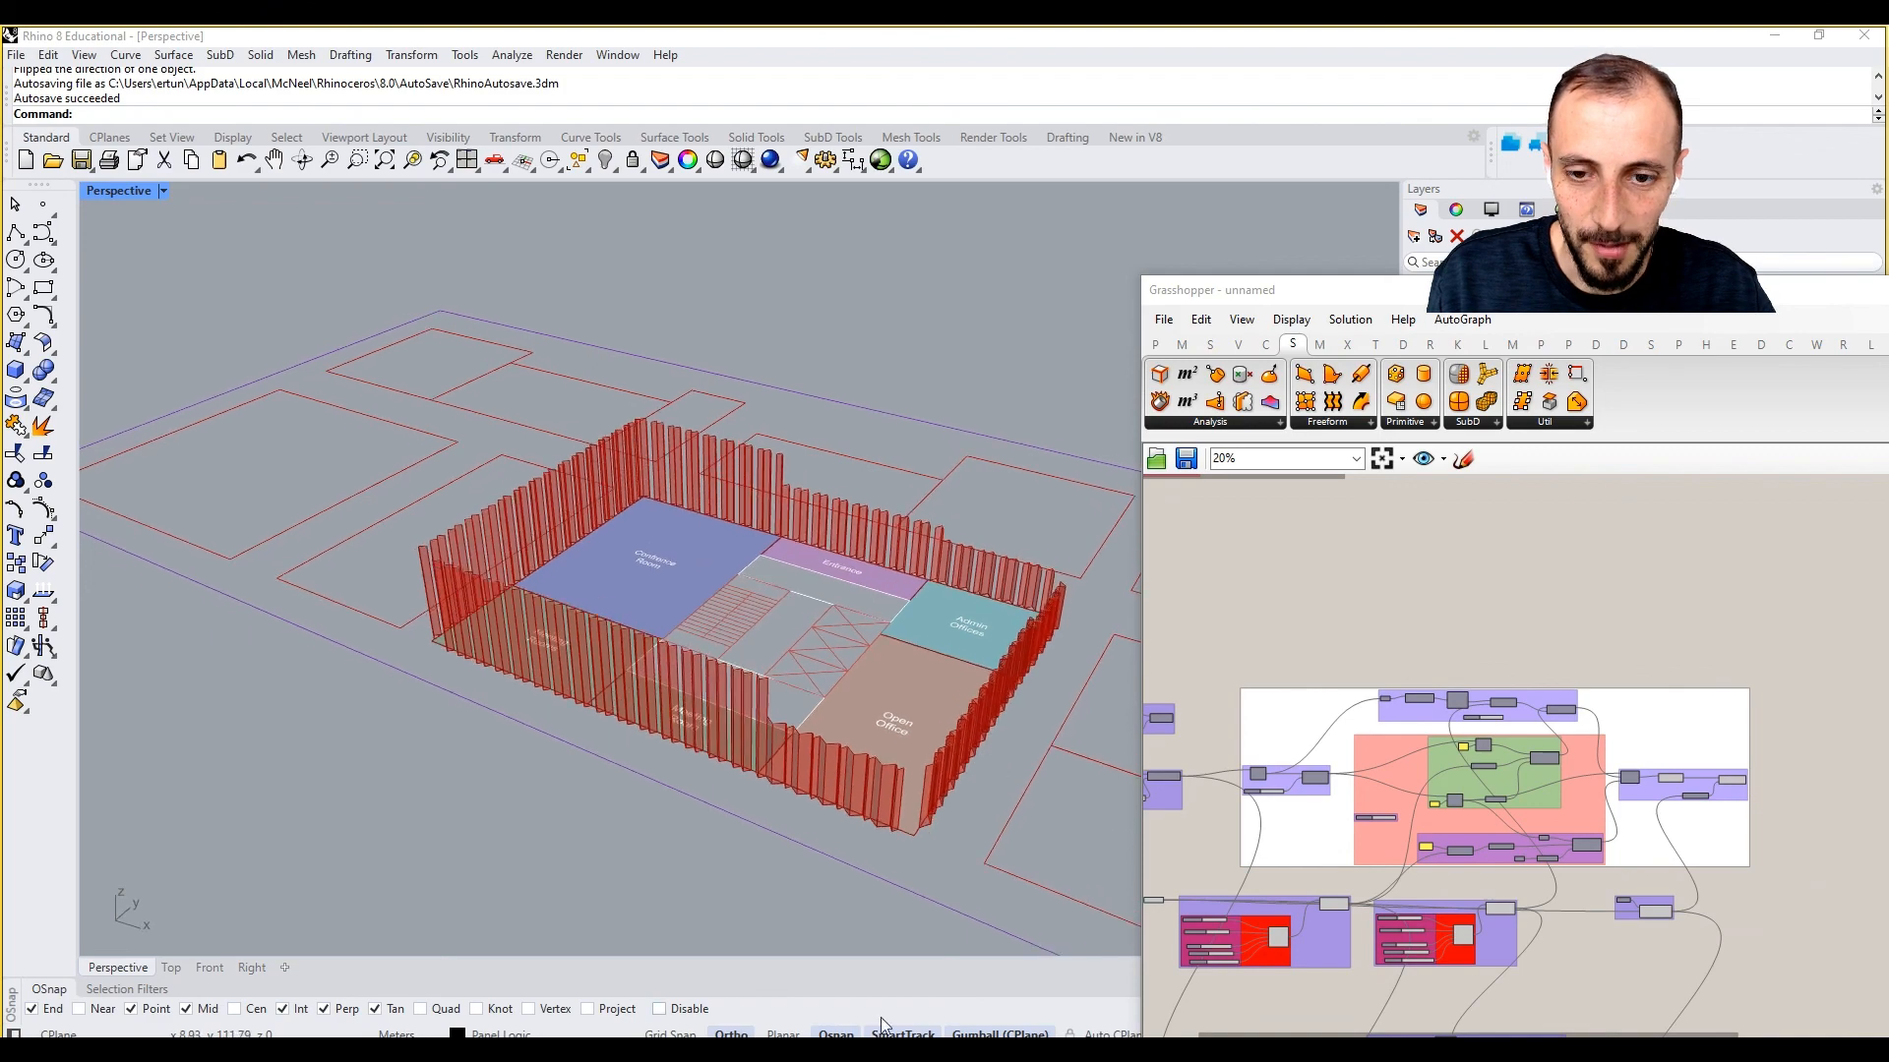